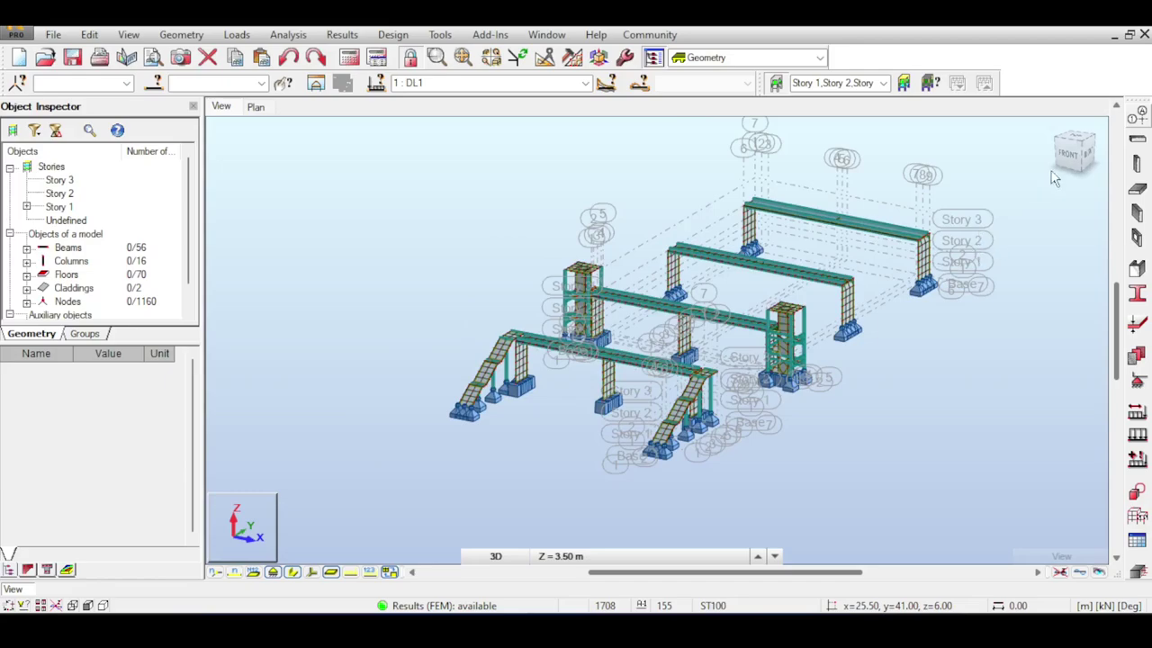
Examine the front footbridge in the 3D model, focusing on the deck slab and edge beams of the span beside the stair landing
drag(1080, 147, 1063, 171)
middle_drag(887, 225, 838, 152)
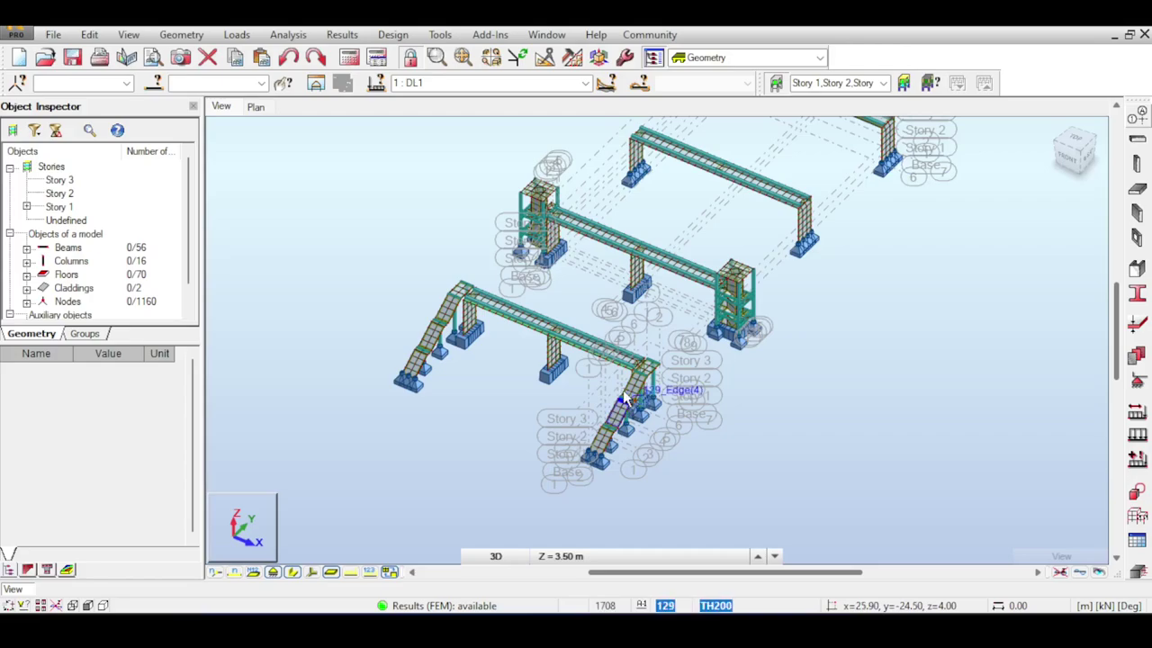
scroll(514, 346, up, 3)
scroll(774, 383, up, 1)
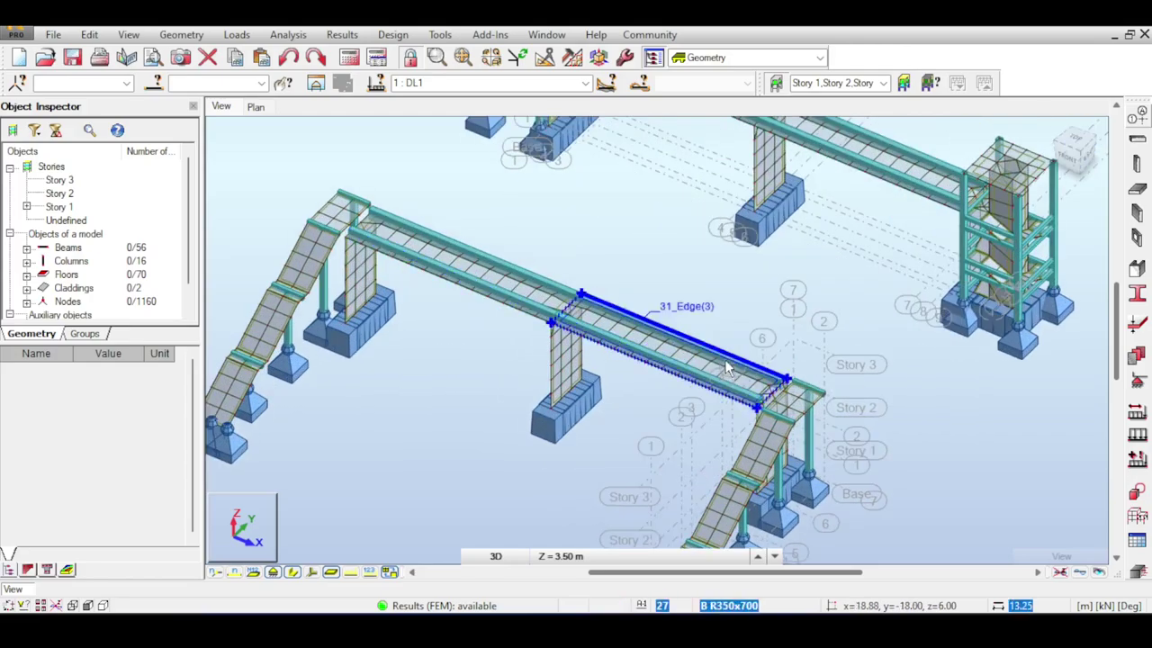
scroll(772, 380, up, 1)
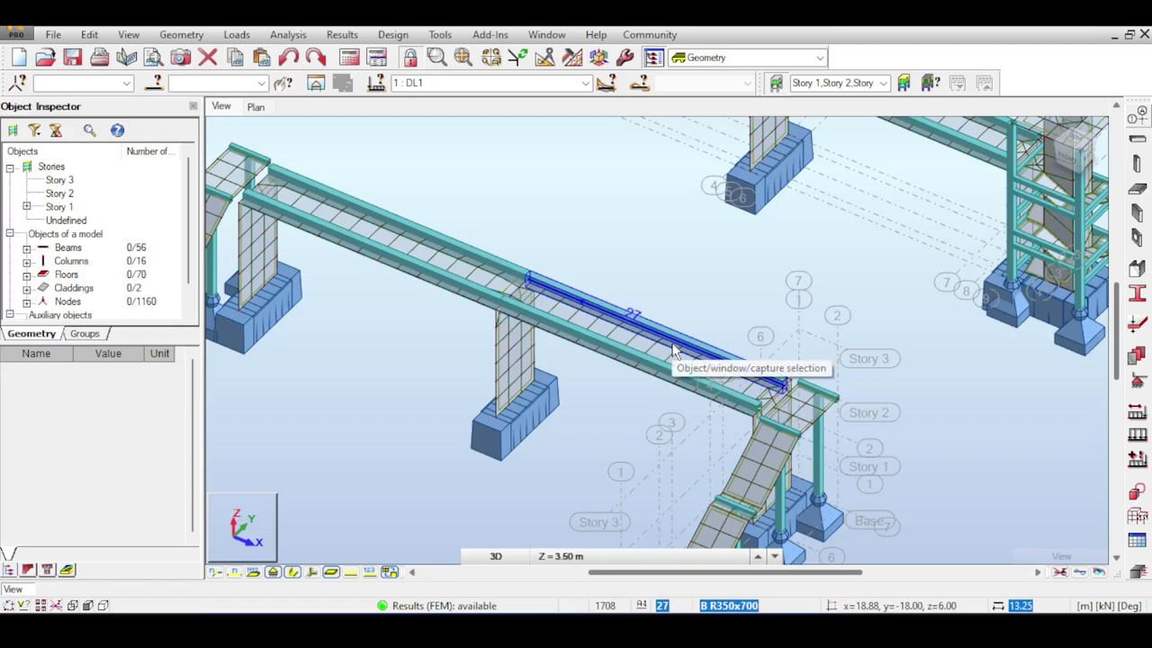
scroll(747, 378, up, 2)
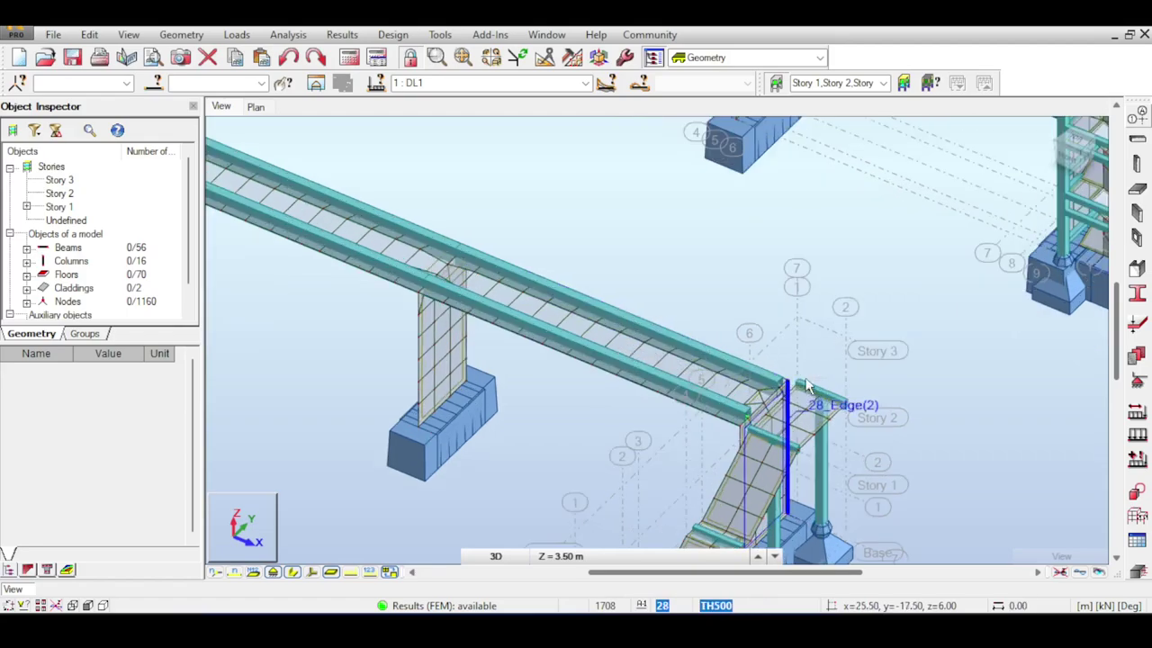
scroll(749, 385, up, 2)
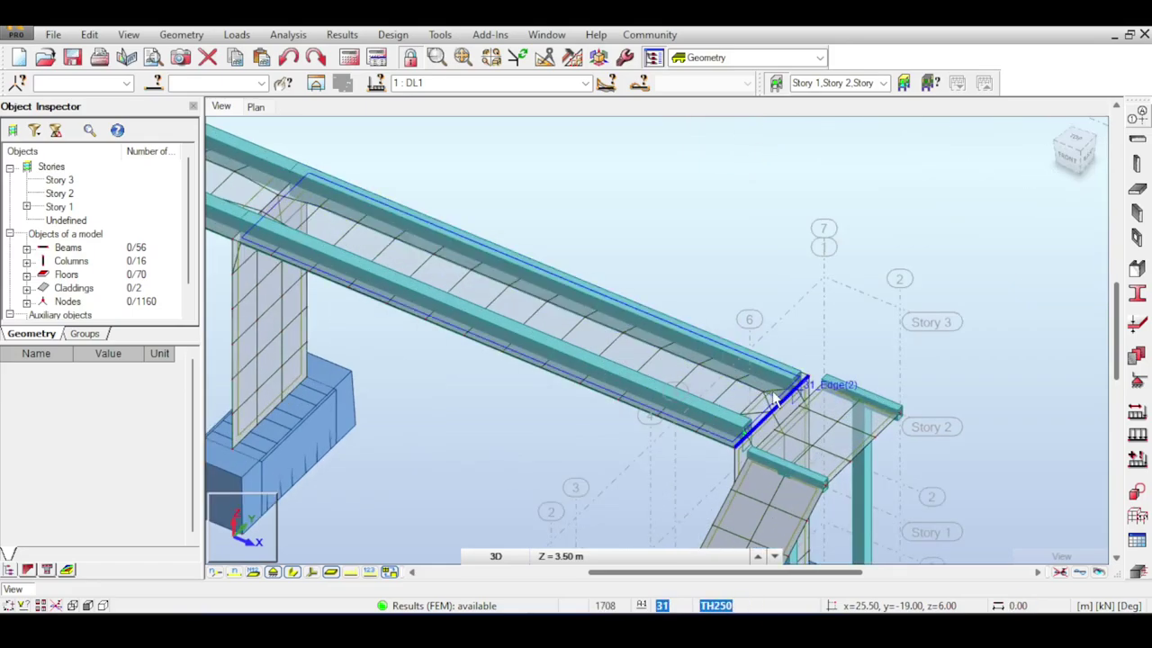
scroll(619, 272, down, 1)
middle_drag(601, 244, 665, 237)
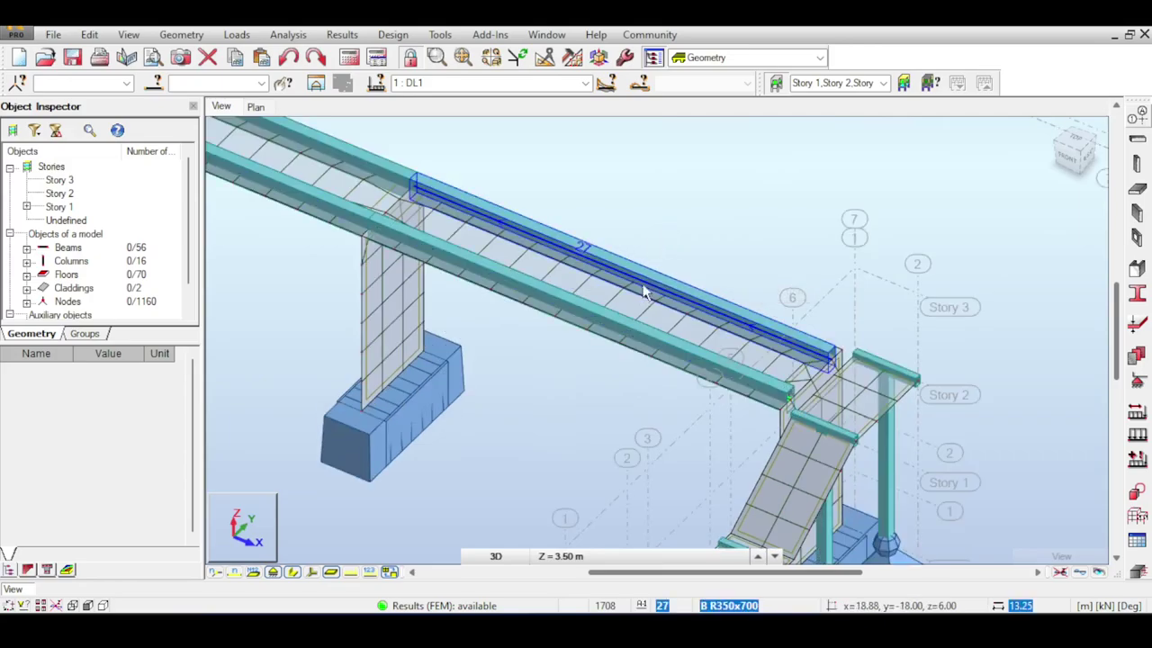
scroll(643, 291, up, 2)
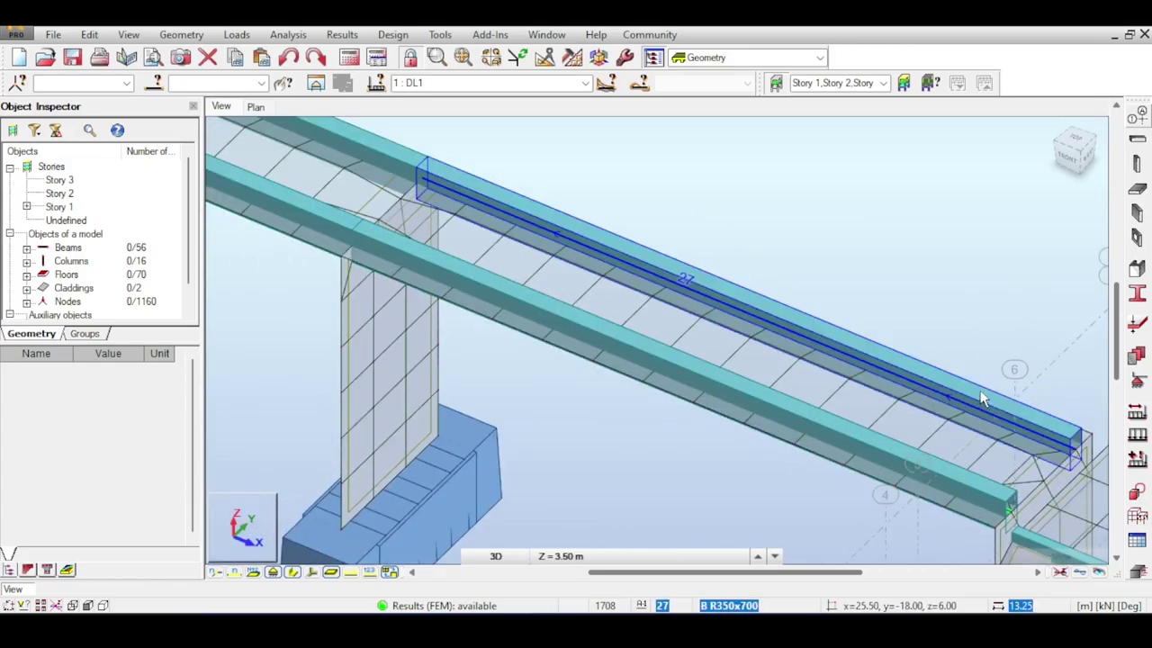
scroll(983, 400, down, 2)
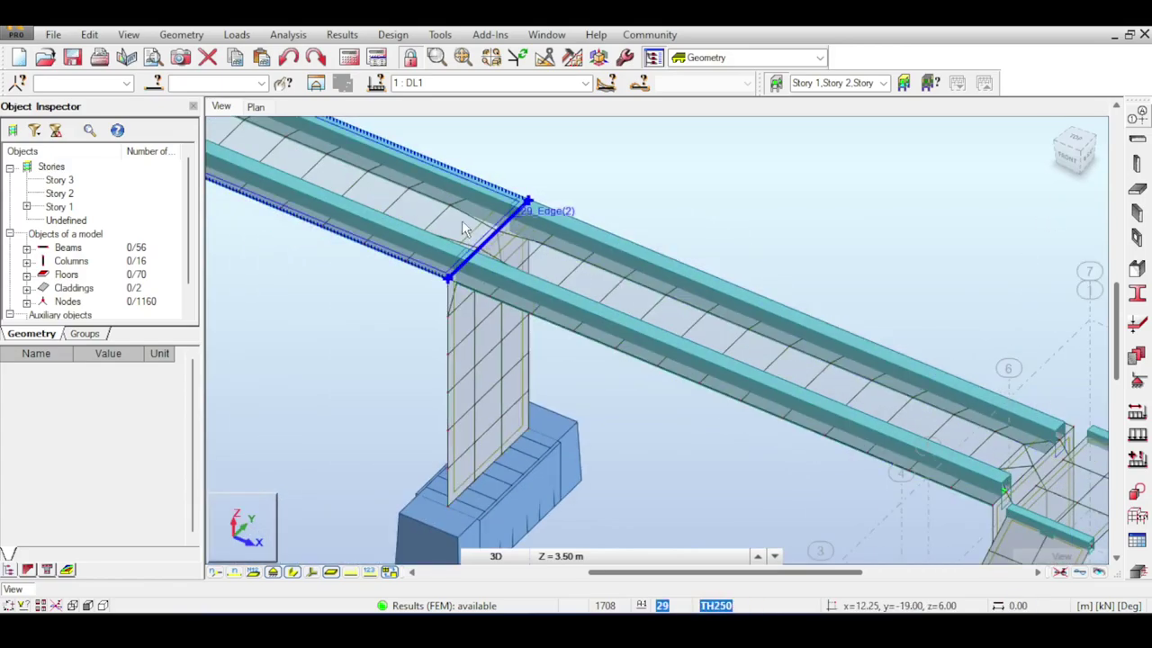
Inspect both deck spans of the front footbridge, including the junction of slab and edge beams over the middle pier
middle_drag(854, 158, 836, 177)
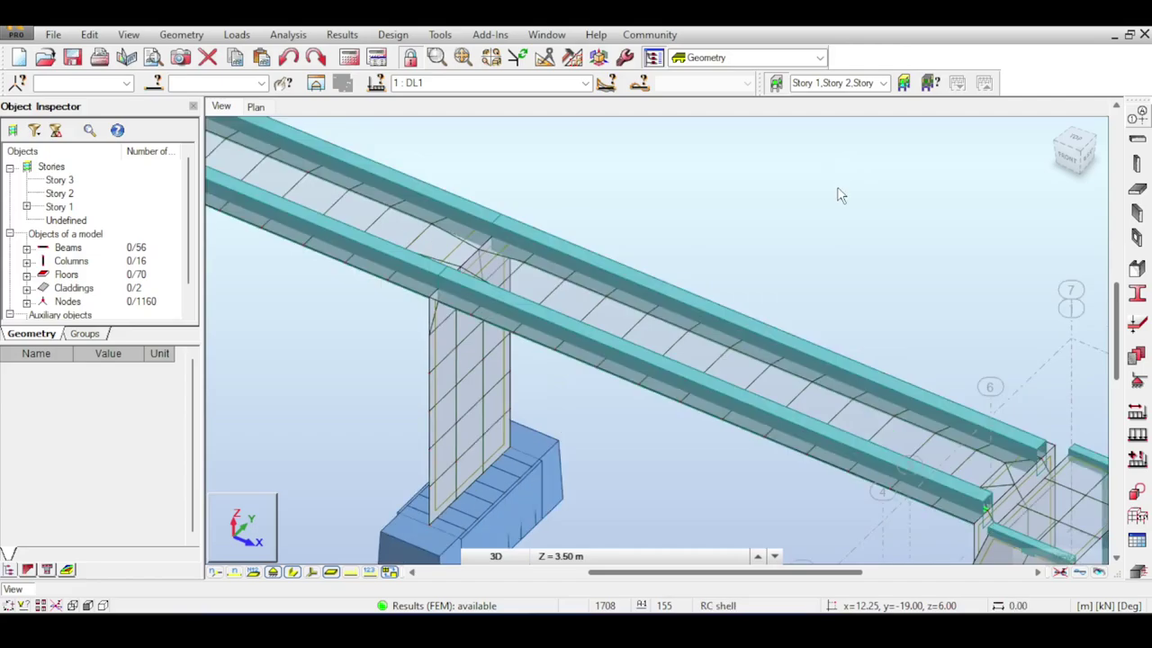
scroll(838, 195, down, 1)
scroll(837, 188, down, 1)
middle_drag(793, 210, 883, 321)
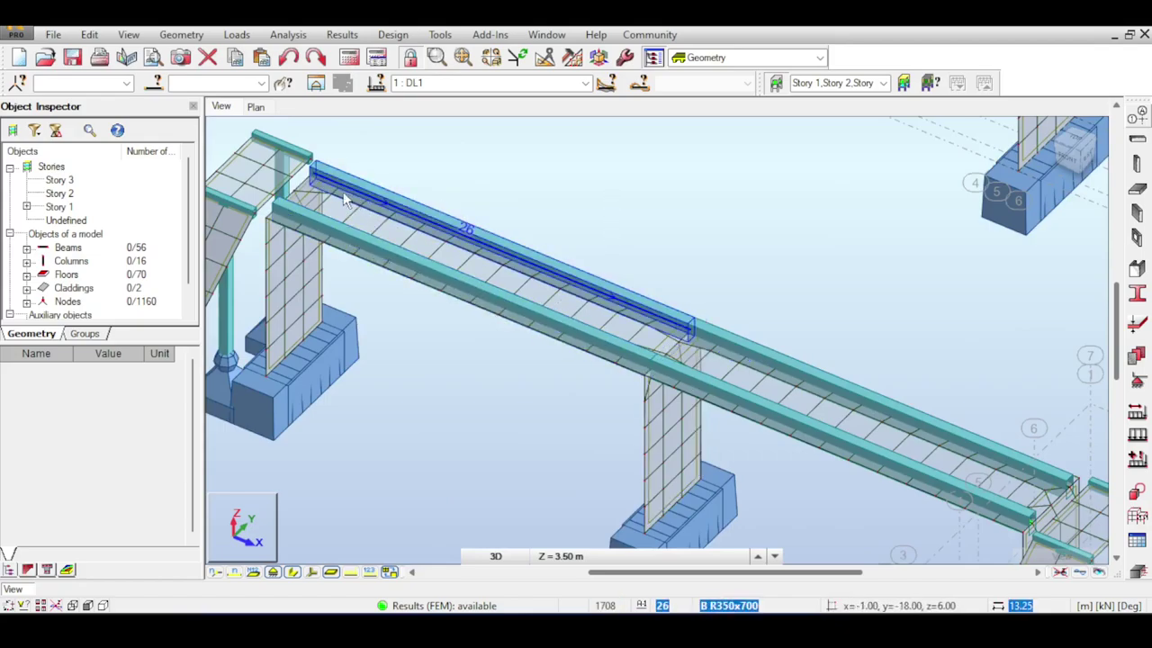
scroll(729, 349, up, 2)
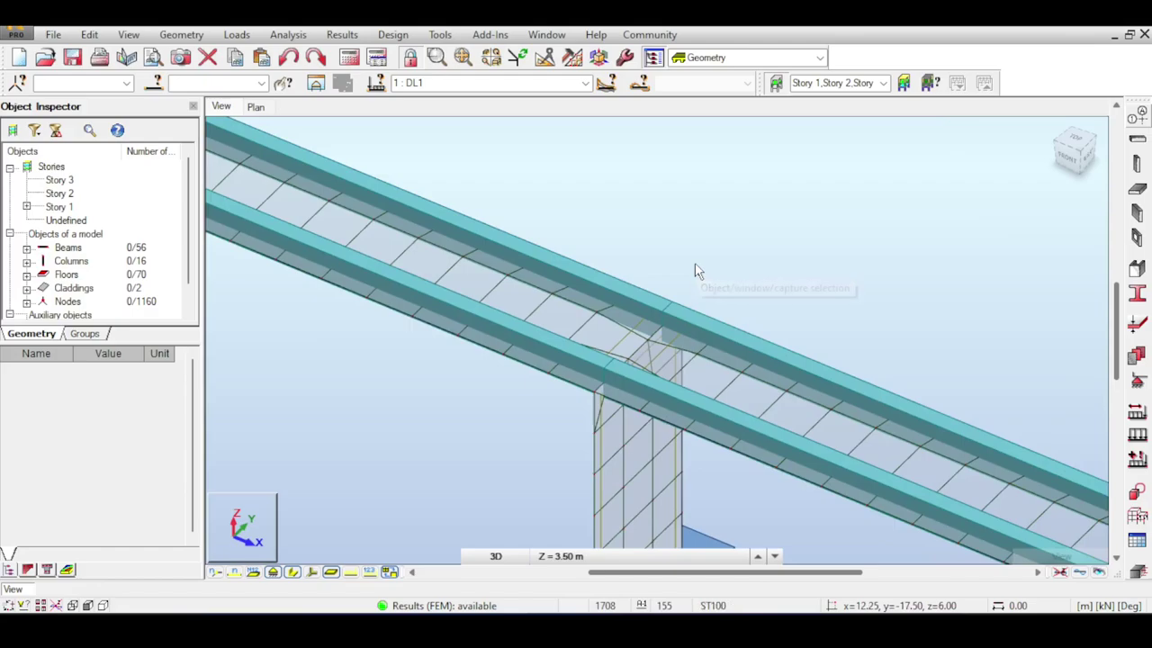
scroll(693, 263, down, 2)
scroll(778, 261, down, 2)
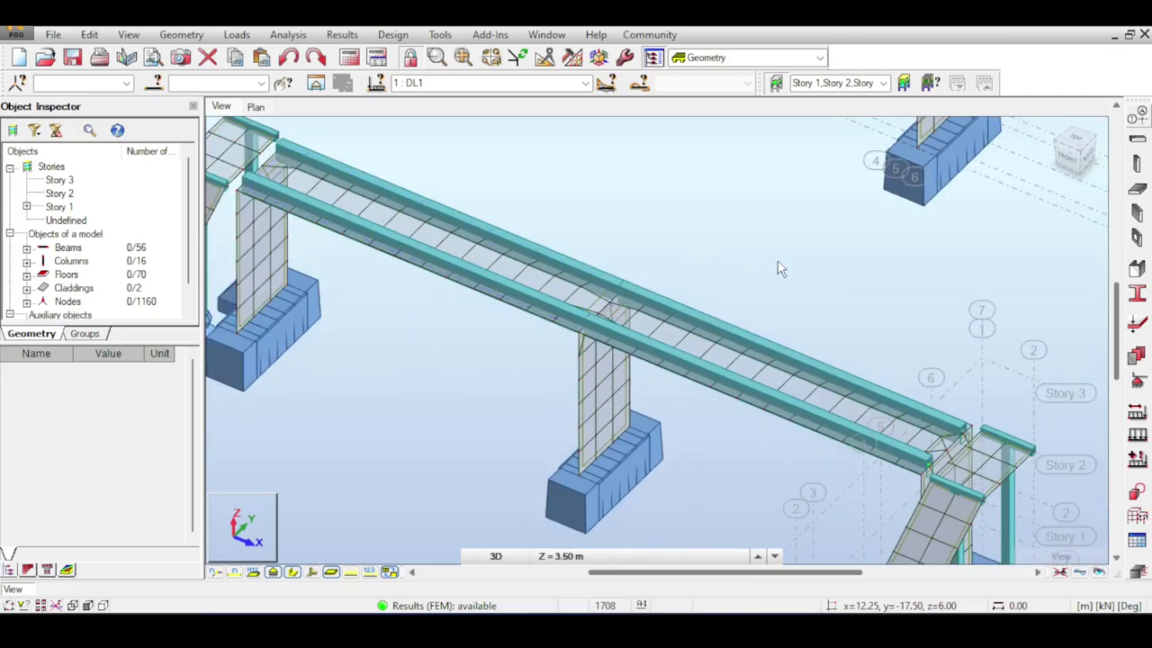
scroll(780, 269, up, 2)
scroll(774, 378, up, 3)
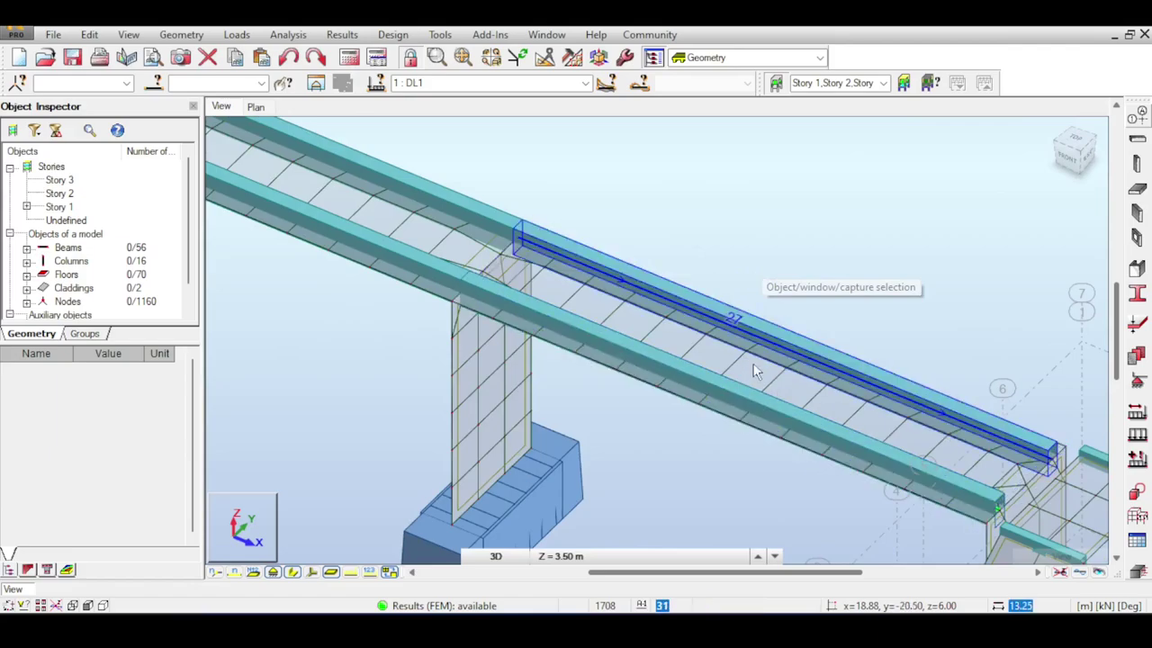
scroll(791, 282, down, 1)
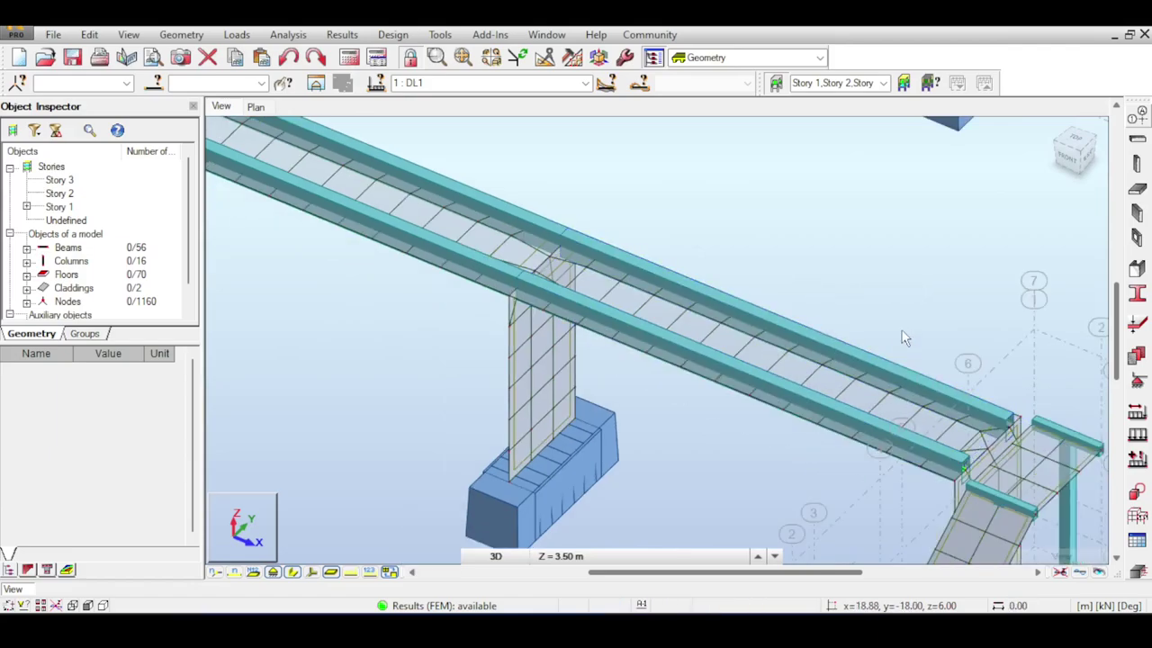
scroll(902, 329, down, 1)
middle_drag(904, 288, 836, 260)
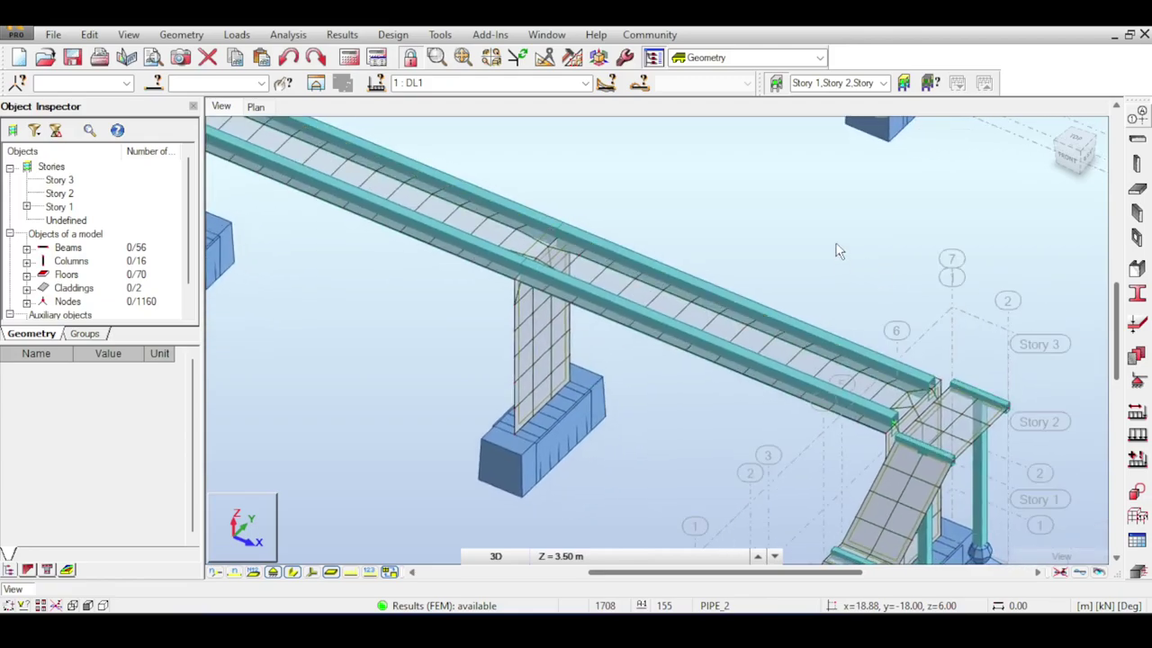
scroll(888, 245, down, 2)
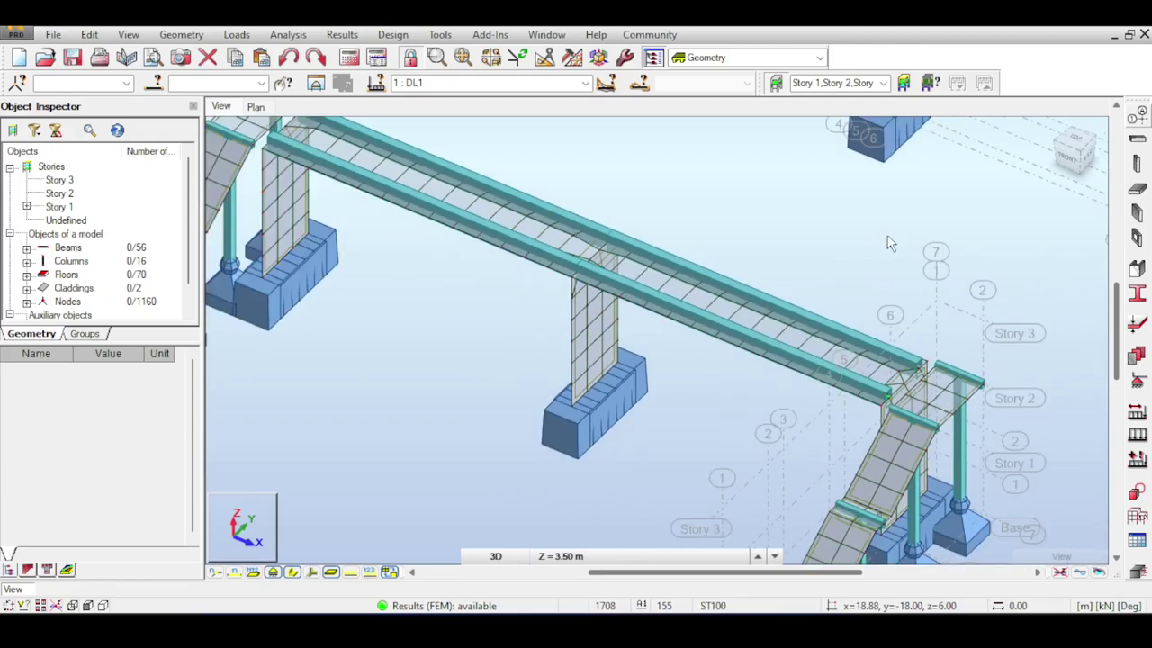
Review the deck span between the middle pier and the stair landing, including its two edge beams and the adjoining stair flight
scroll(804, 252, up, 2)
scroll(837, 382, up, 1)
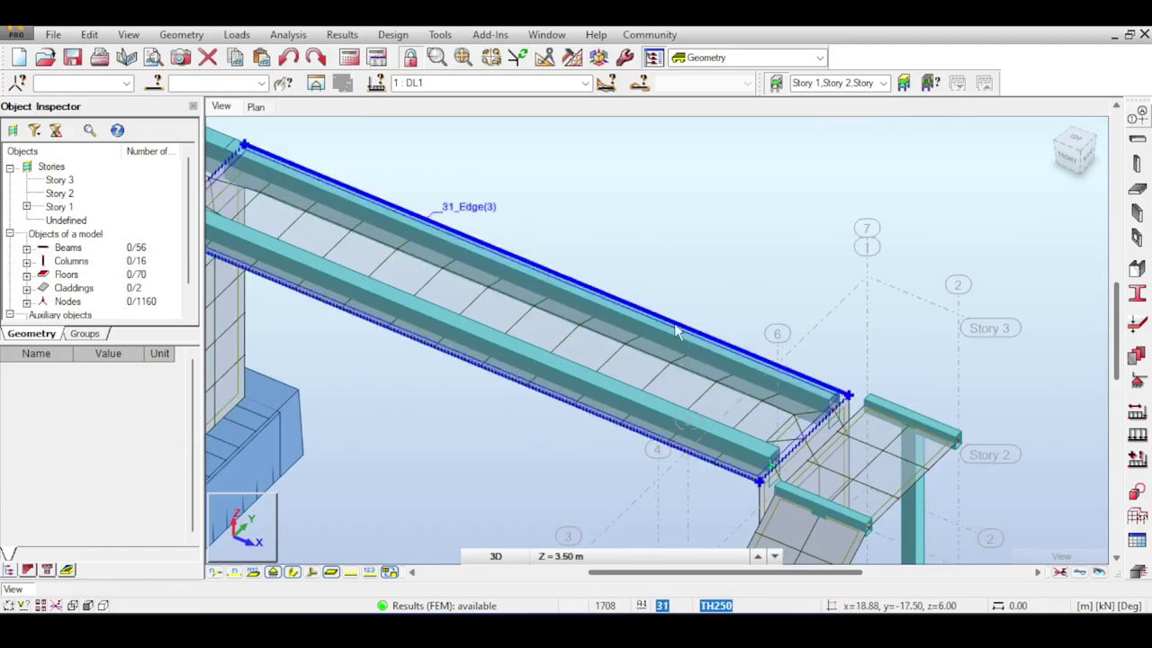
middle_drag(677, 331, 723, 257)
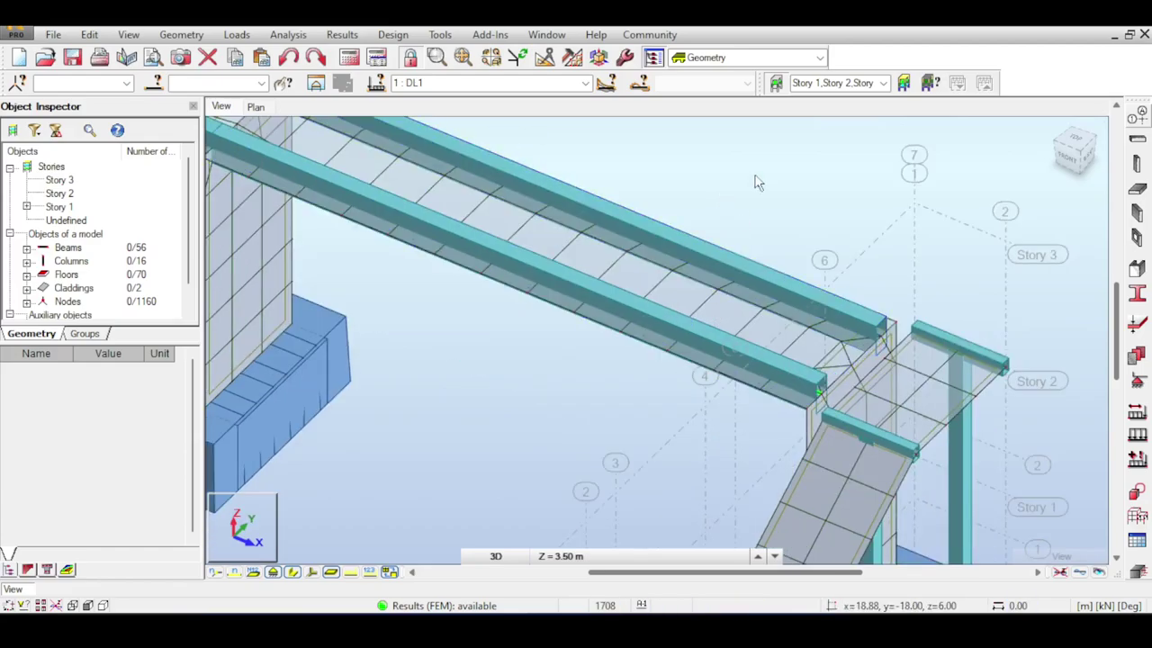
middle_drag(652, 275, 744, 300)
scroll(730, 293, down, 1)
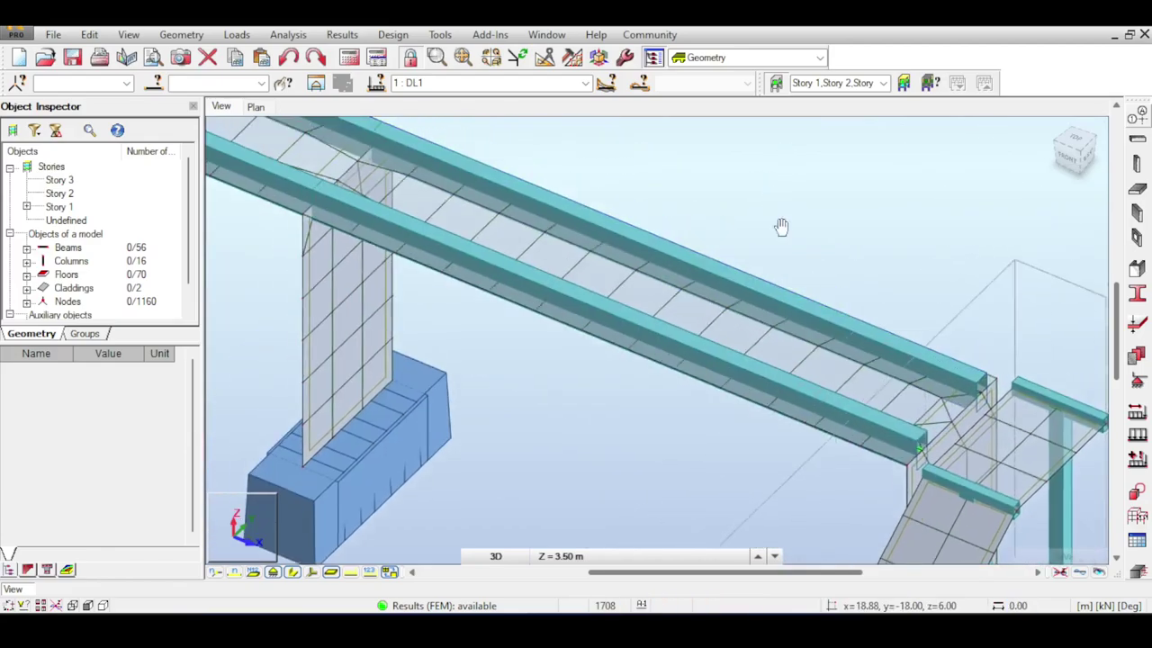
scroll(884, 419, up, 1)
scroll(864, 360, down, 1)
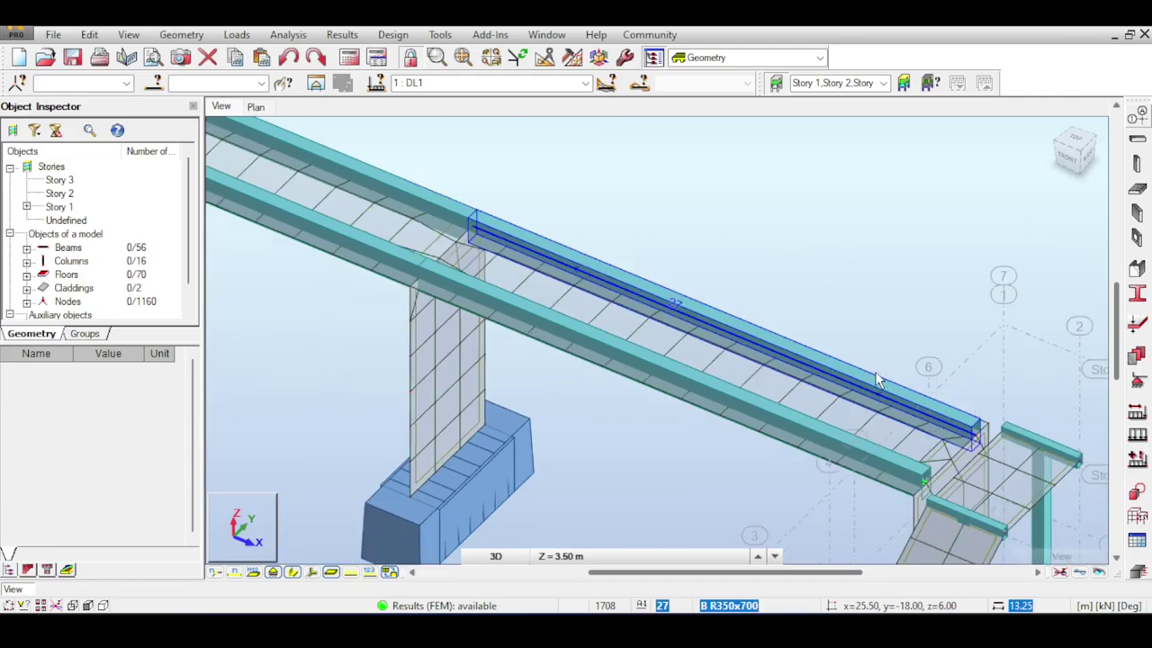
scroll(853, 350, down, 2)
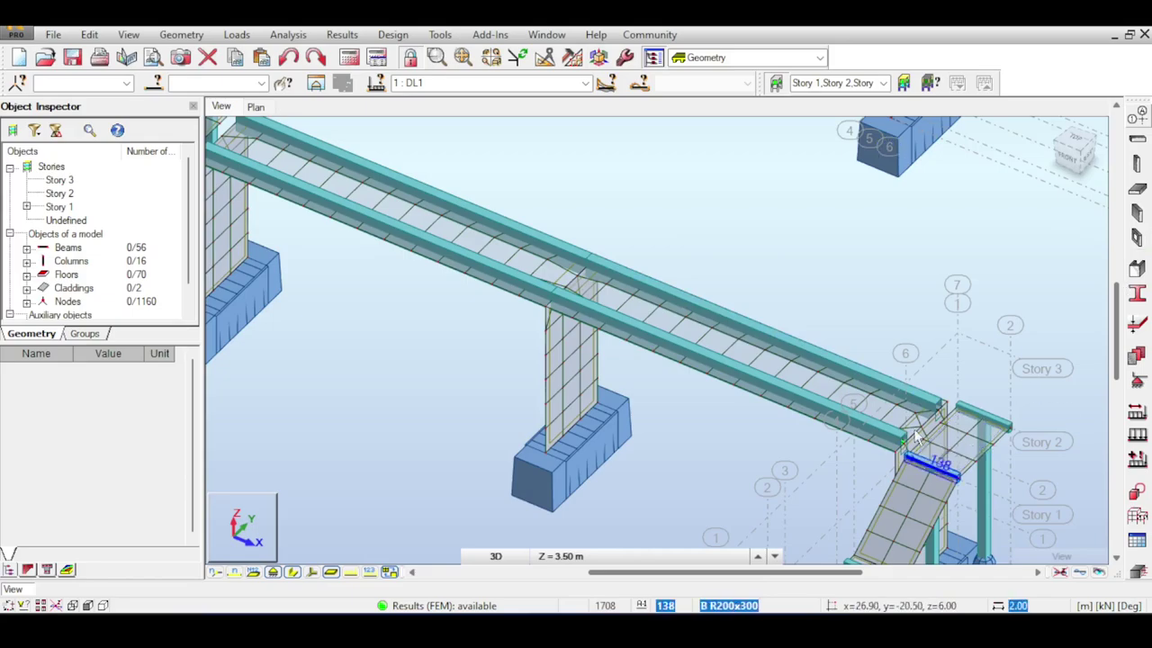
scroll(745, 393, down, 1)
middle_drag(745, 393, 648, 329)
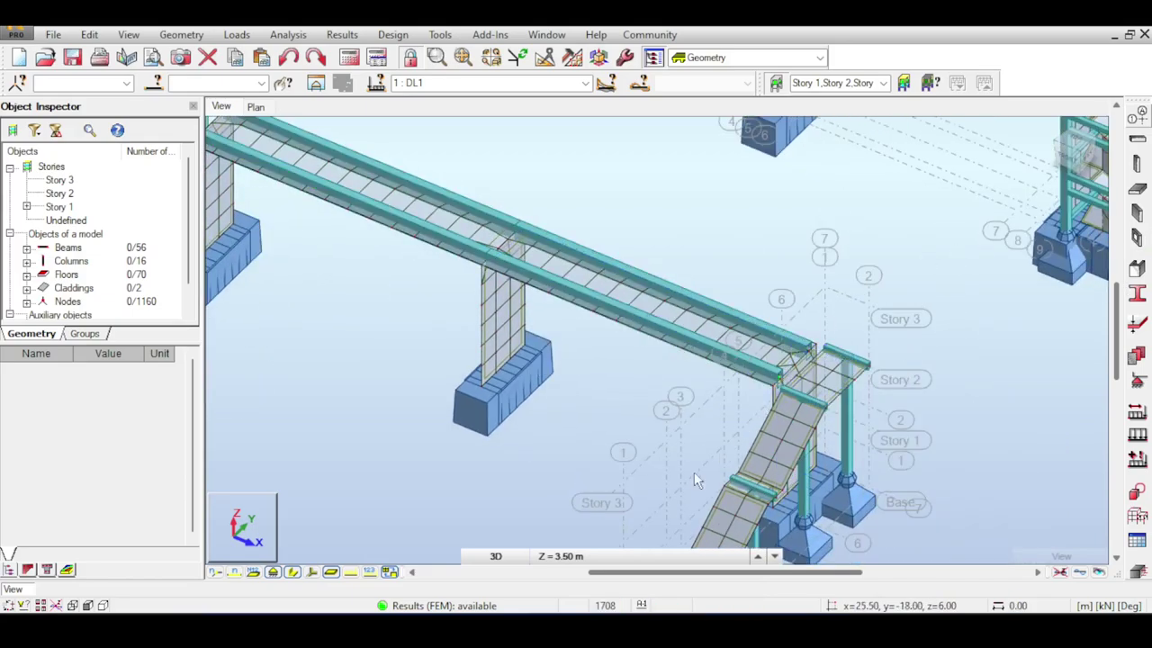
middle_drag(570, 455, 622, 421)
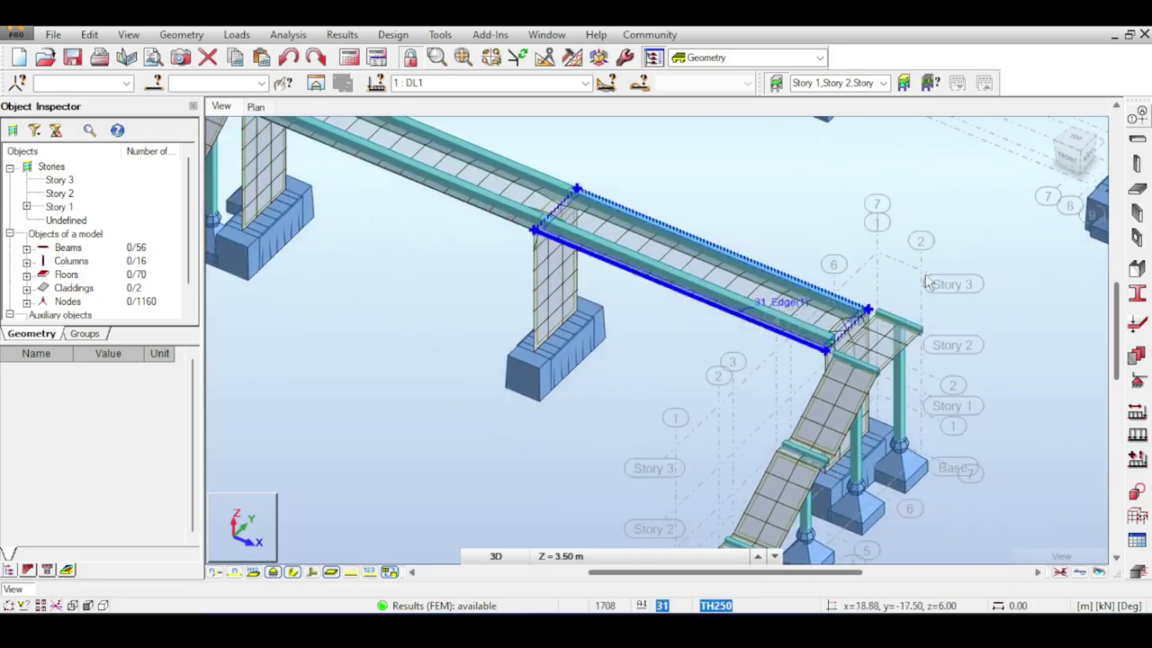
Examine from several angles how the edge beams and deck slab end at the pier wall beside the stair landing
scroll(746, 302, up, 1)
scroll(650, 308, up, 2)
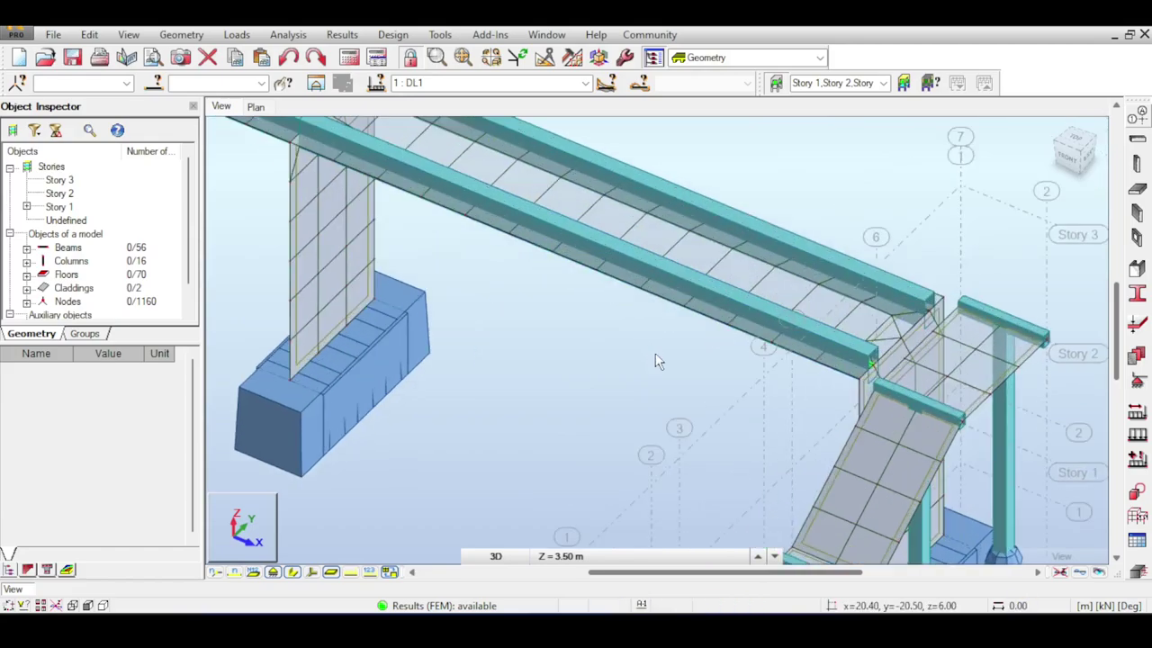
scroll(669, 289, up, 3)
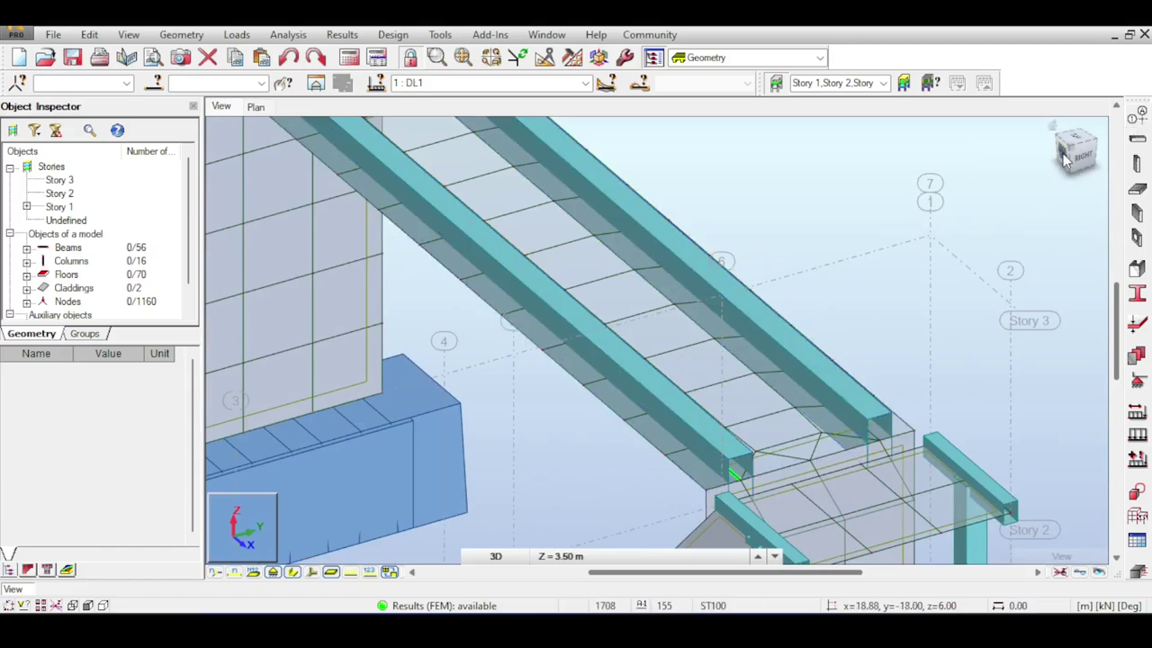
drag(1066, 158, 1088, 159)
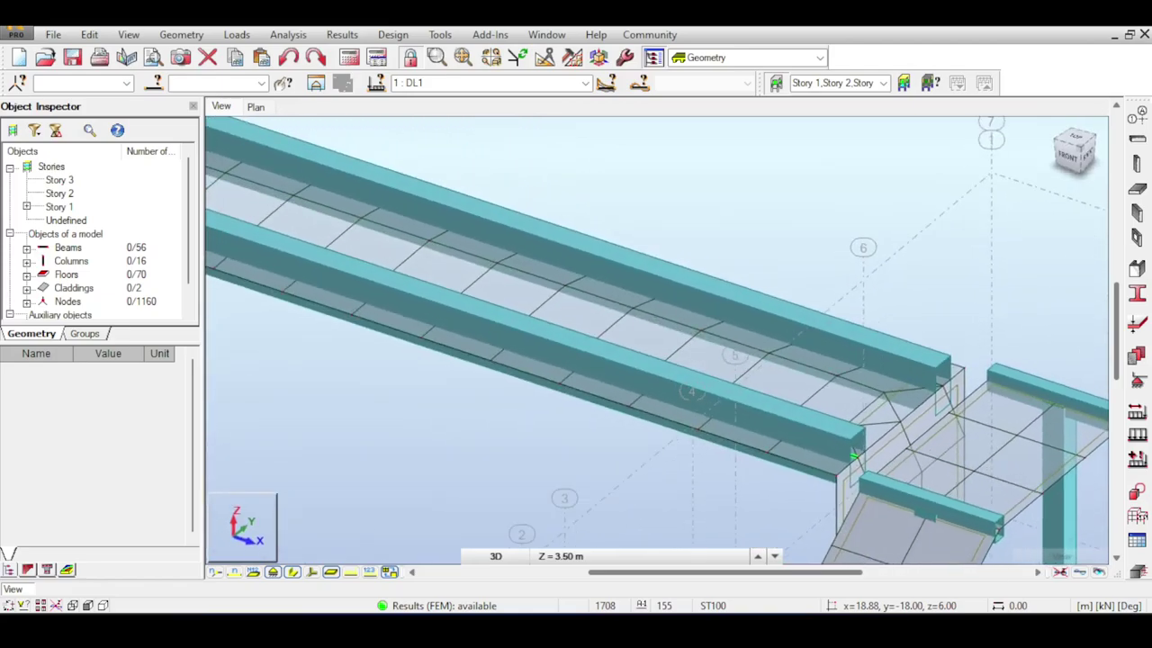
drag(864, 309, 784, 331)
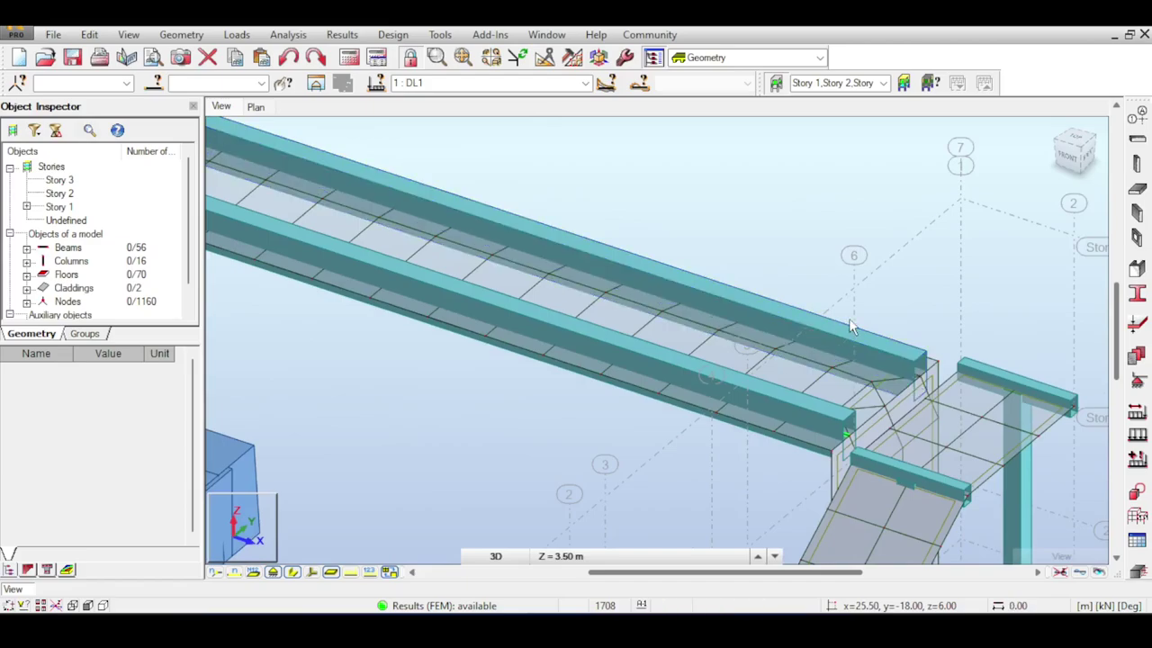
middle_drag(904, 278, 829, 280)
middle_drag(924, 195, 927, 90)
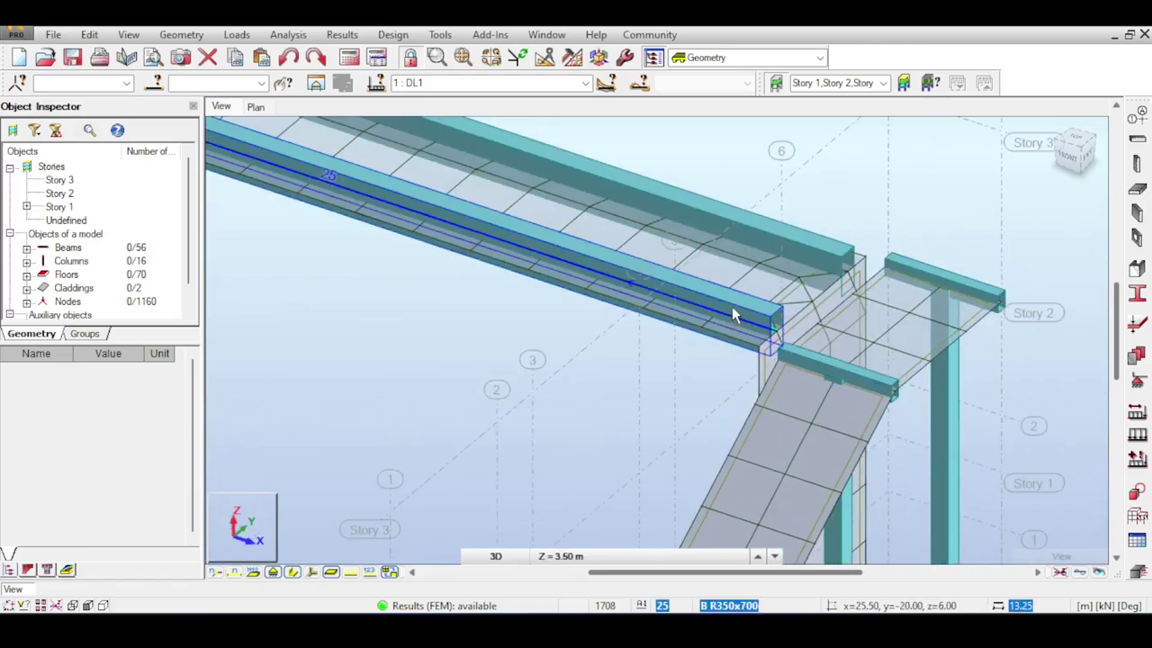
Compare the whole front footbridge with its stairs, then inspect the near edge beam of the span by the landing up close
scroll(732, 314, down, 4)
scroll(529, 242, down, 2)
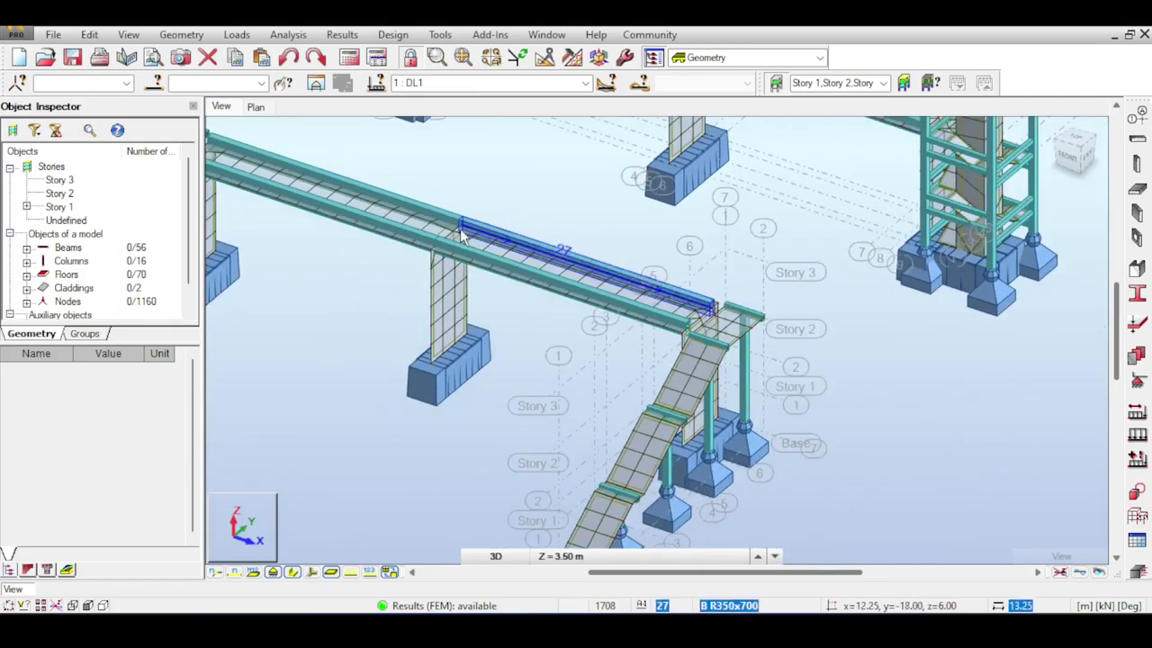
middle_drag(449, 235, 555, 277)
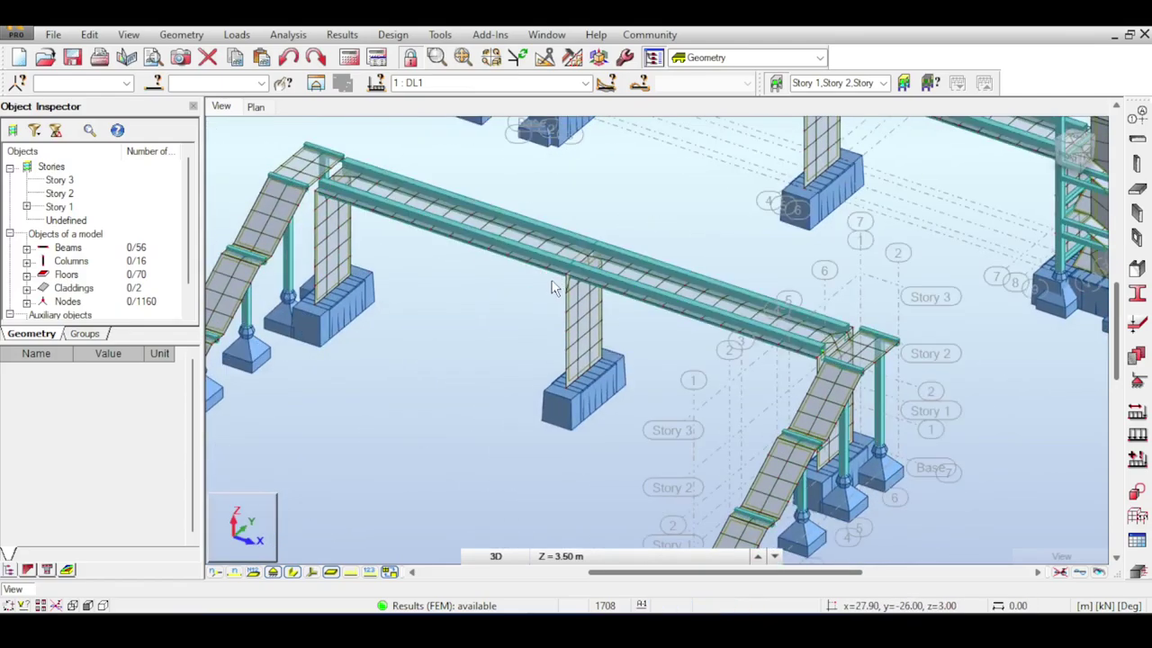
scroll(803, 338, up, 4)
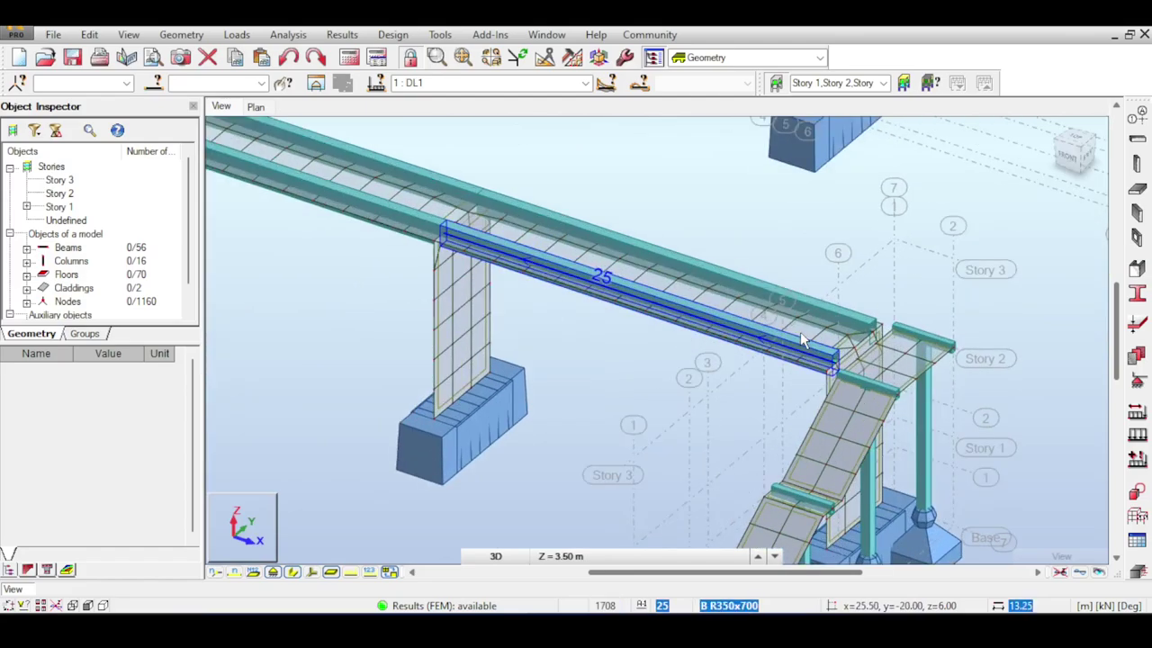
scroll(827, 247, down, 2)
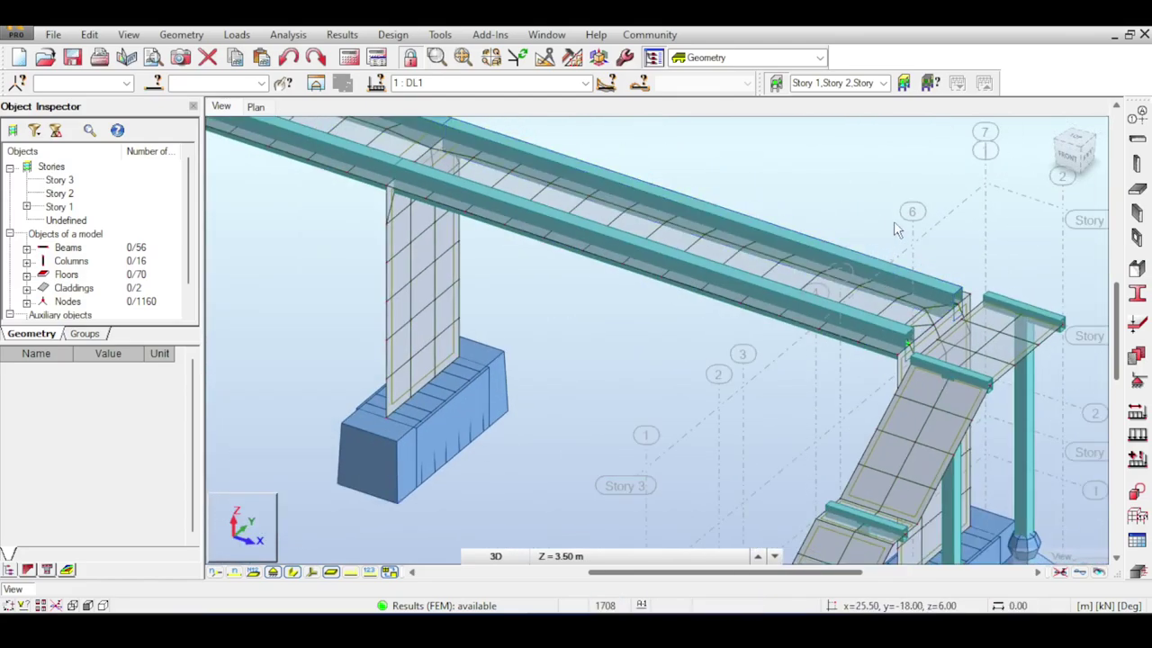
scroll(880, 241, down, 1)
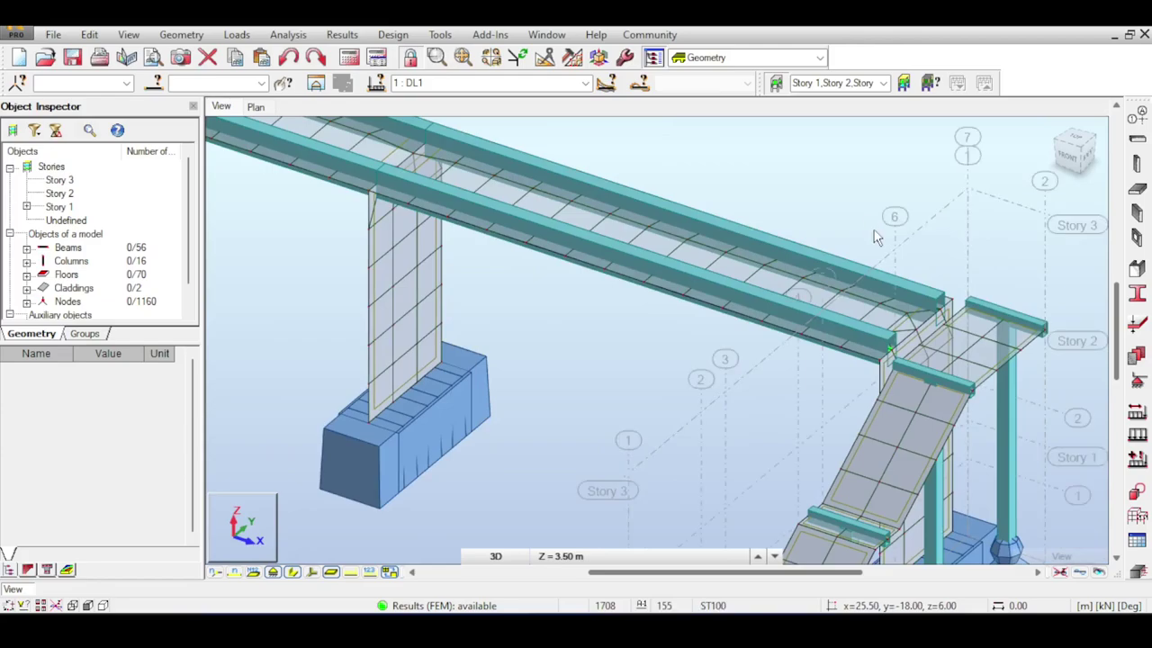
scroll(946, 244, up, 2)
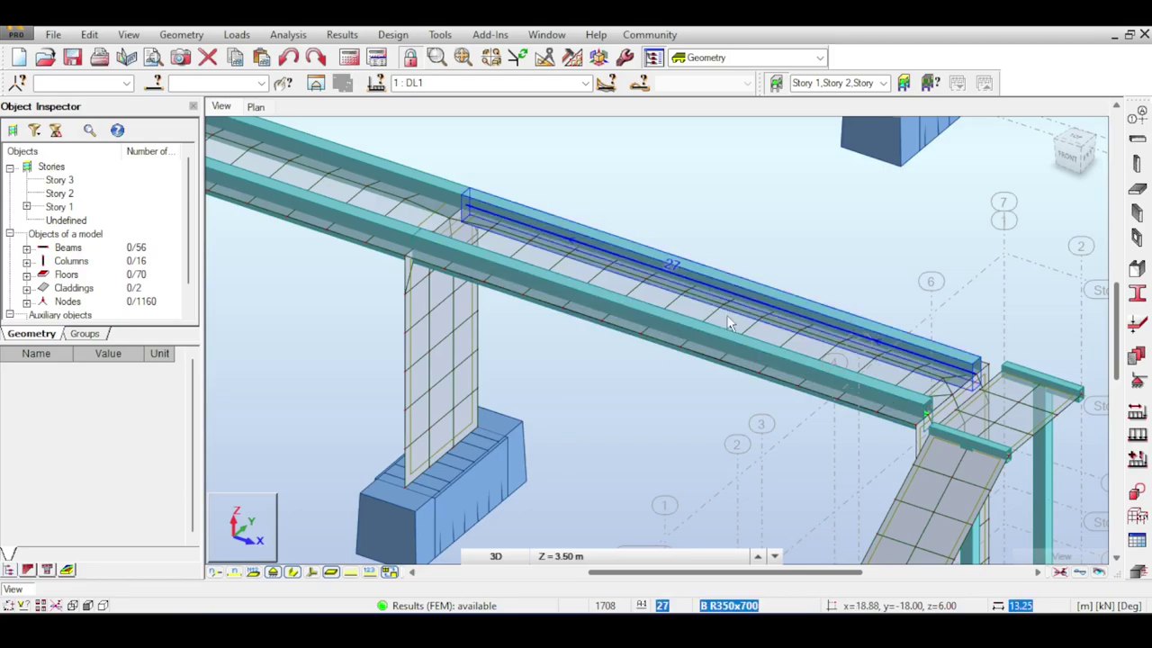
scroll(731, 306, up, 3)
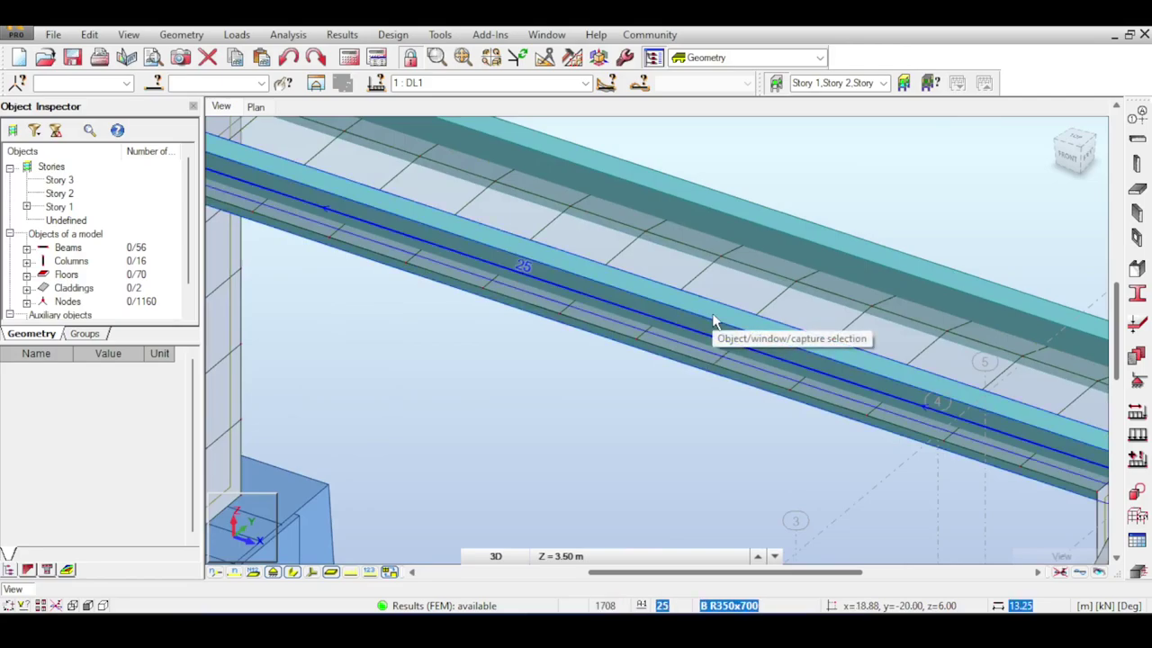
Review the span between the middle pier and the stair landing, including its near edge beam, the pier wall and the pier footing
scroll(714, 321, down, 2)
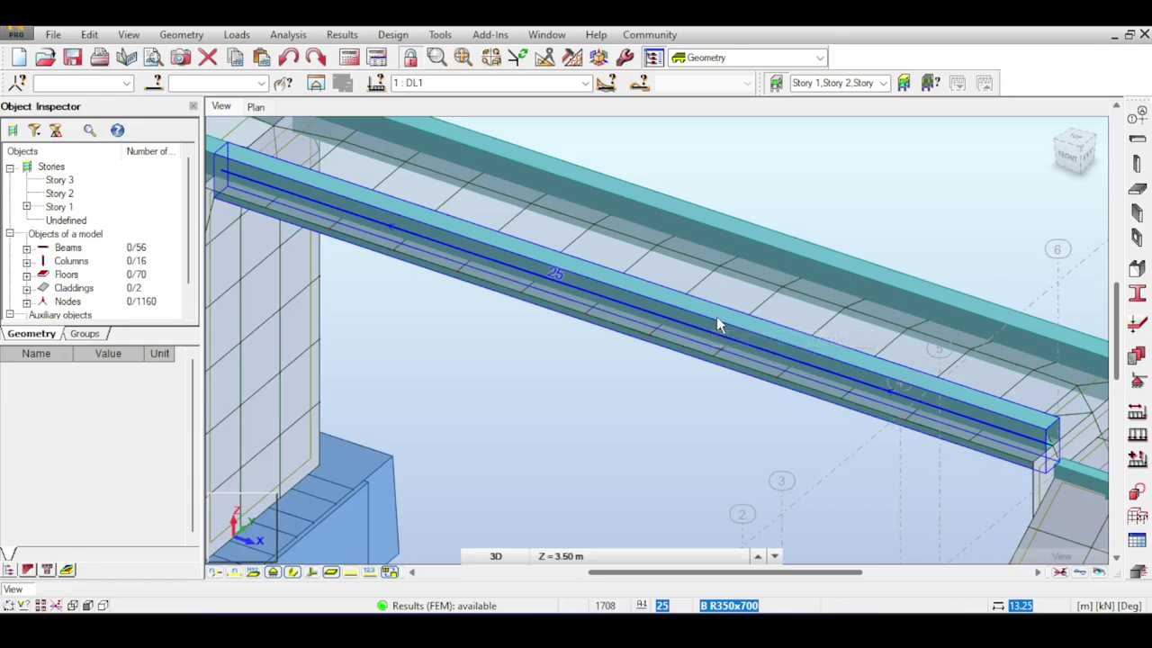
scroll(717, 320, down, 1)
scroll(717, 318, down, 1)
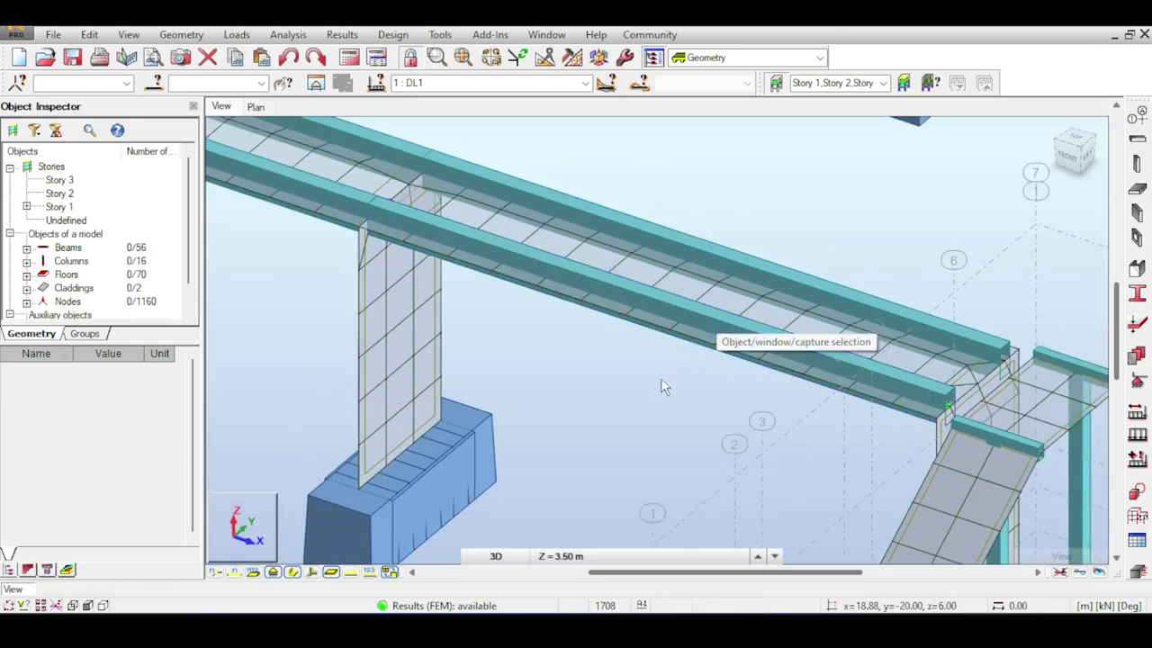
middle_drag(679, 391, 705, 364)
middle_drag(793, 445, 739, 402)
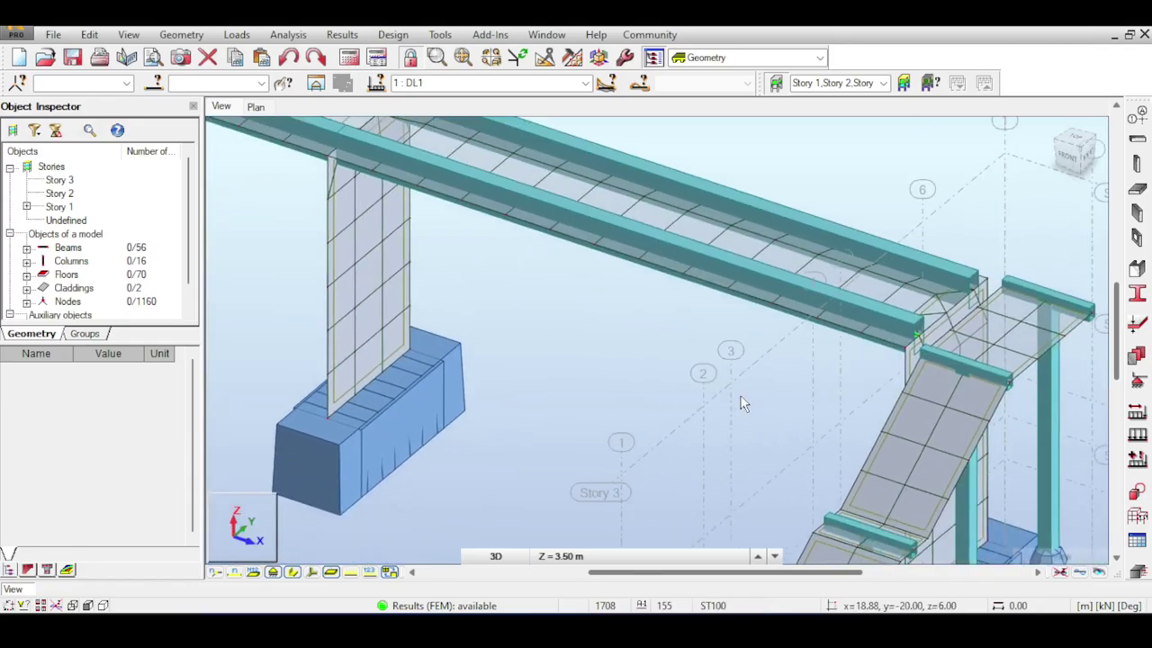
scroll(737, 397, down, 1)
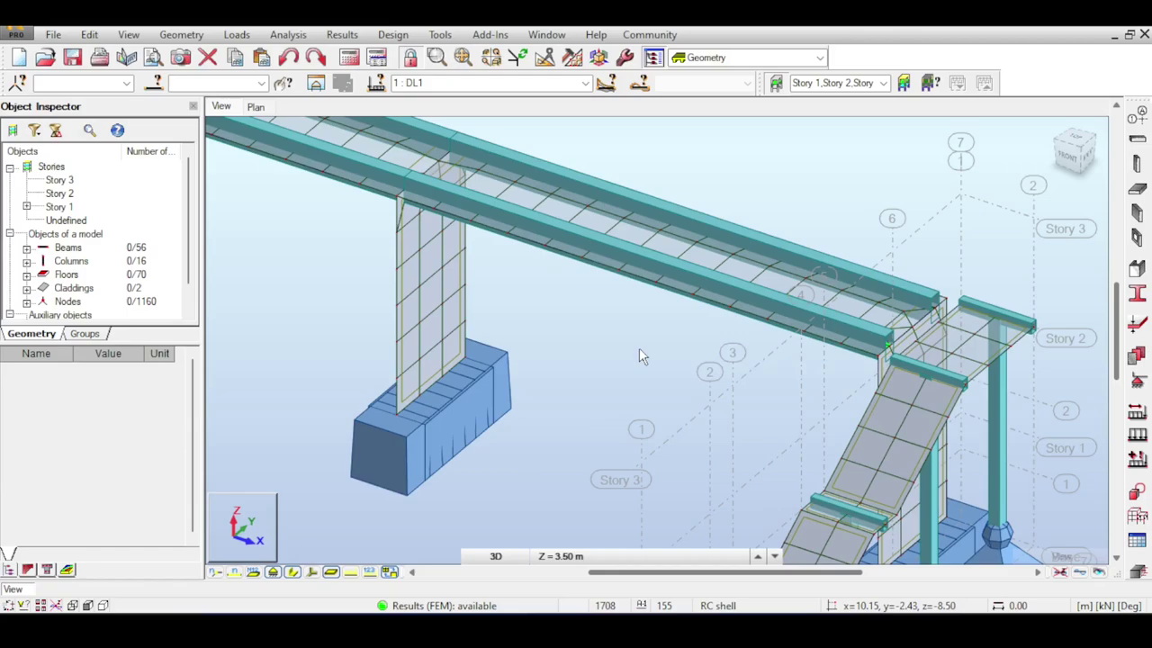
middle_drag(621, 318, 622, 366)
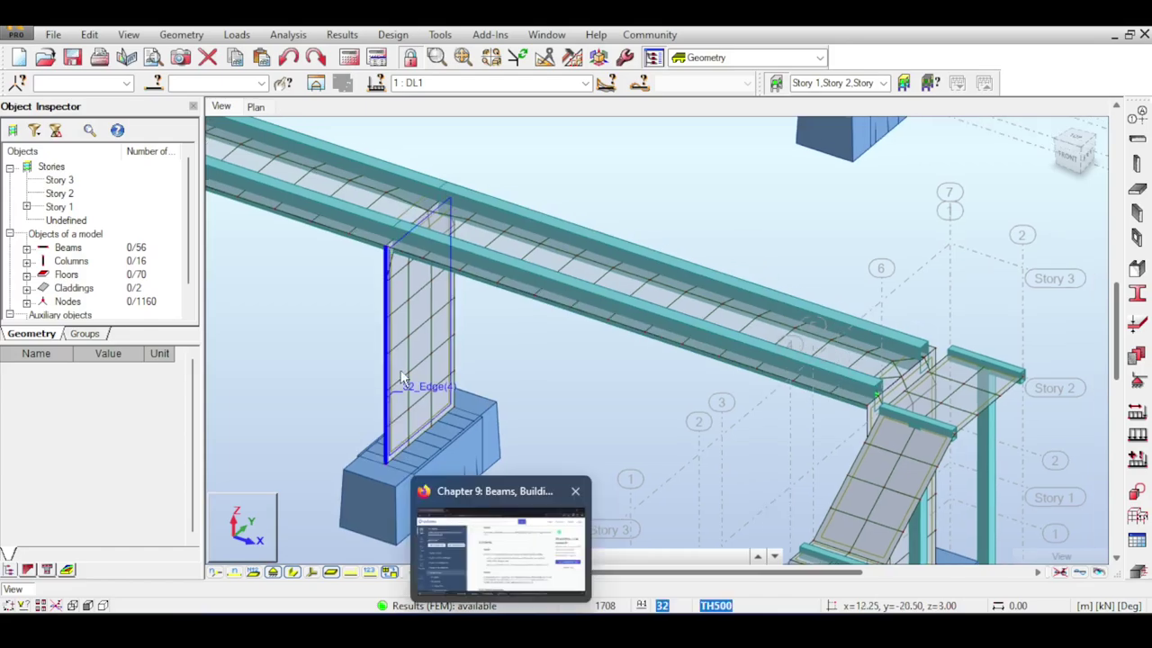
Switch to the UpCodes page in the browser and read ACI 318-2014 clause 9.2.3.1 on lateral bracing of beams
click(465, 630)
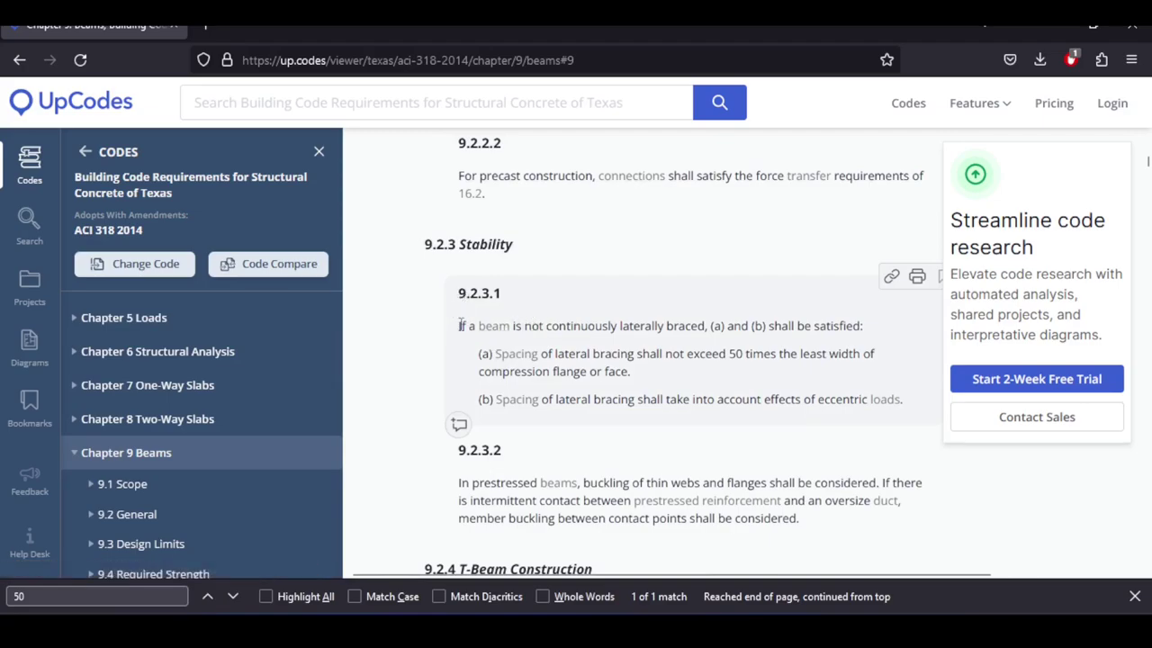
drag(460, 324, 845, 399)
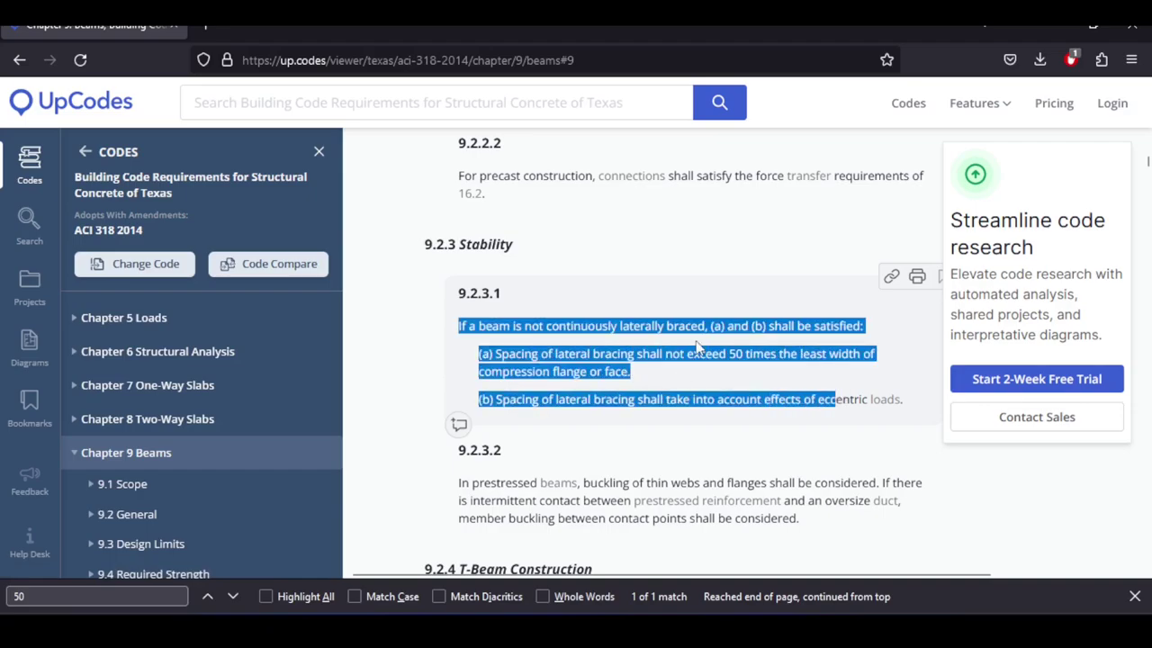
click(461, 322)
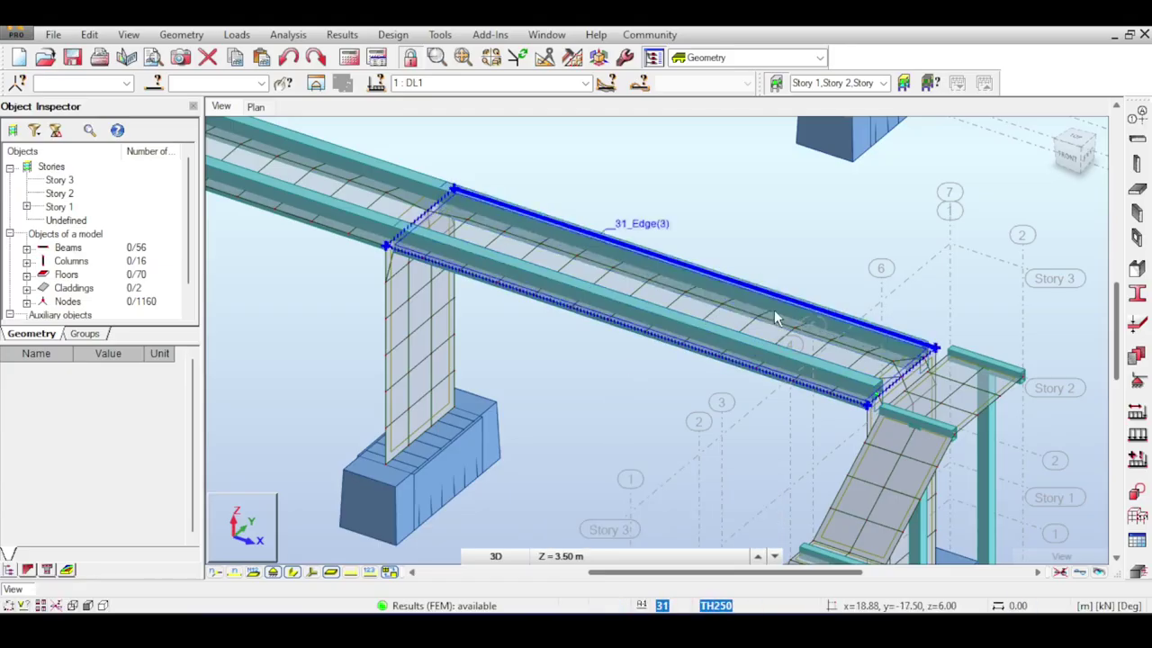
Return to the bridge model and inspect the deck slab between the two edge beams of the span beside the stair landing
scroll(792, 315, up, 4)
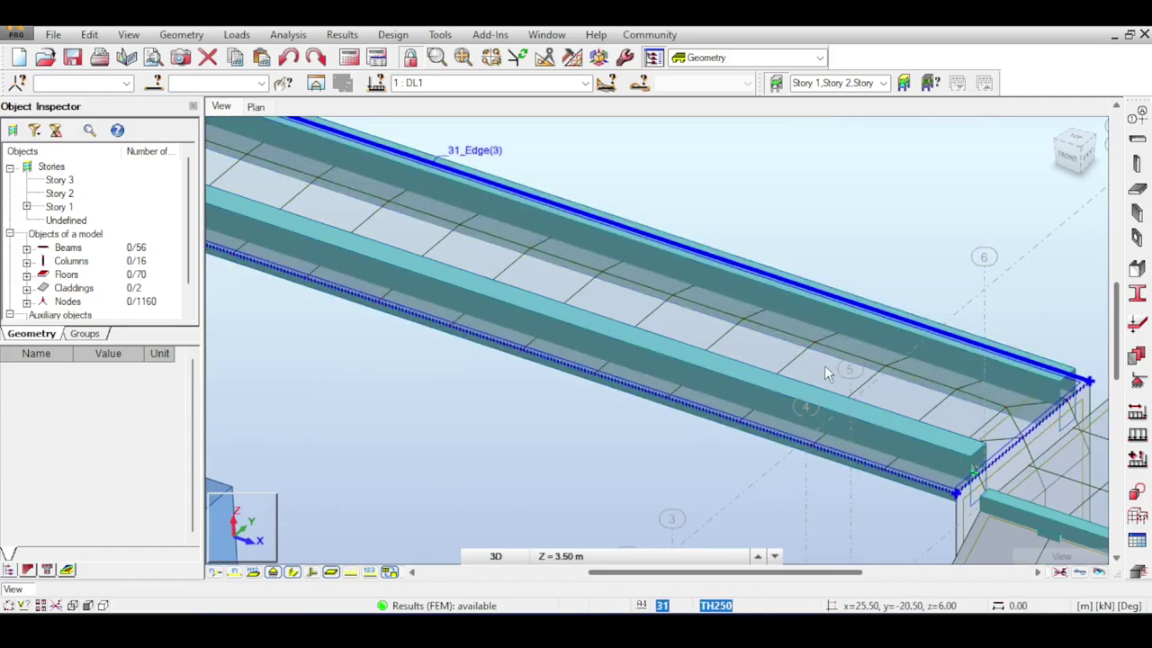
scroll(999, 407, down, 3)
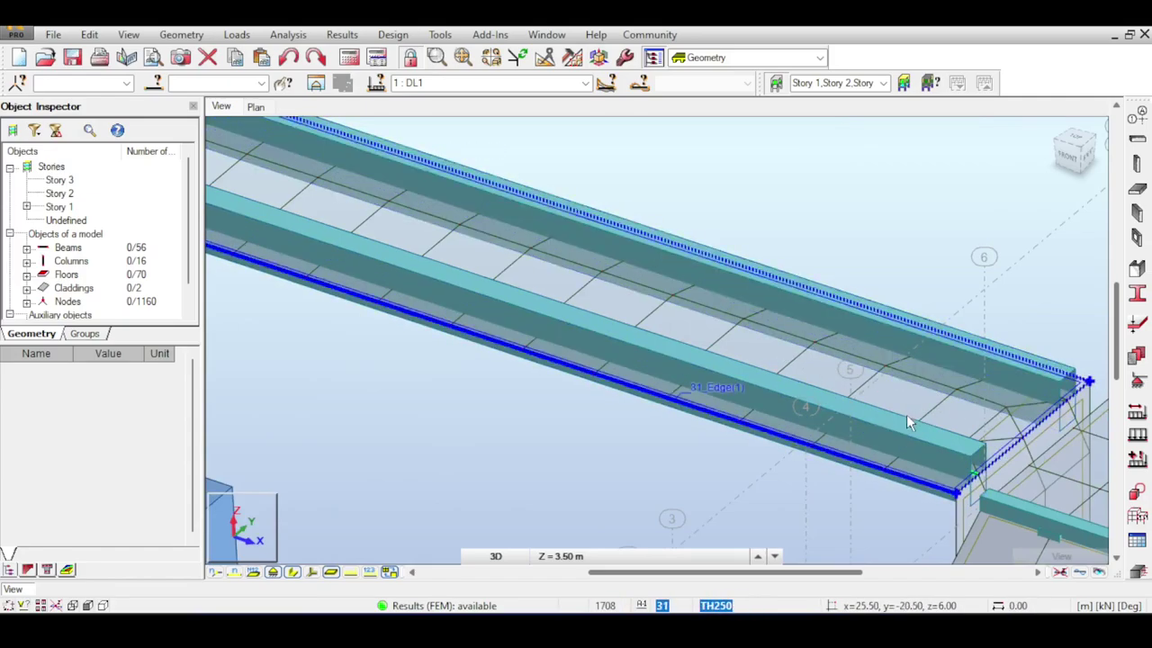
scroll(873, 402, up, 2)
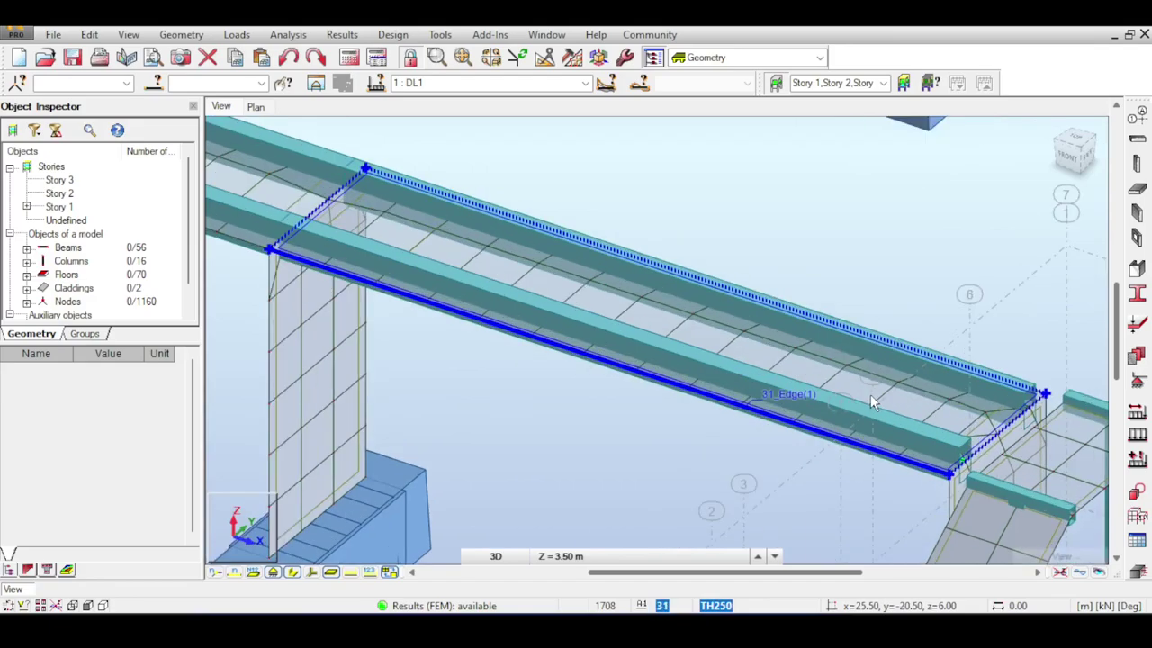
scroll(873, 405, up, 1)
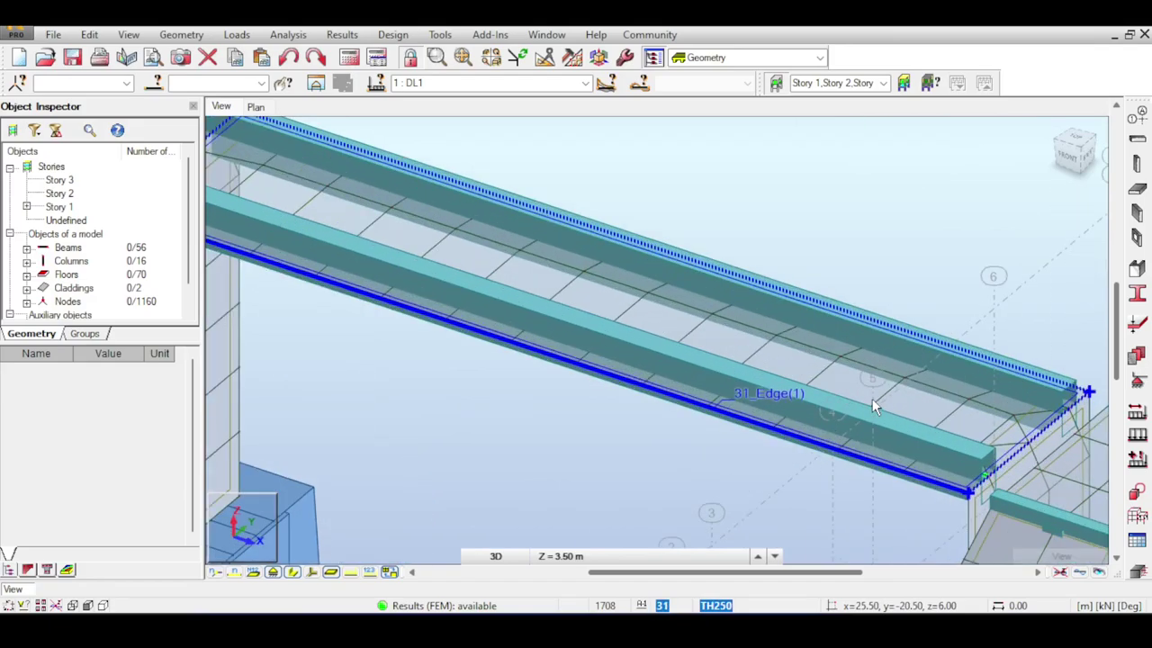
scroll(869, 400, down, 3)
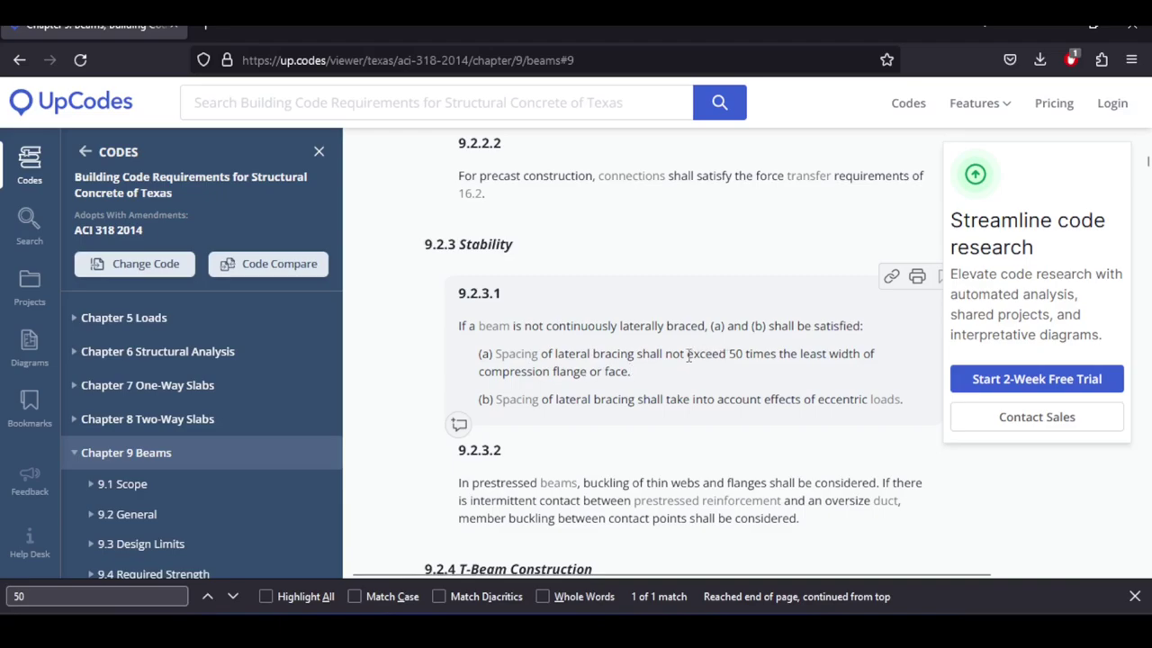
Consult the 50-times limit in clause 9.2.3.1(a), then examine both edge beams of the landing-side span in the bridge model
drag(688, 355, 749, 360)
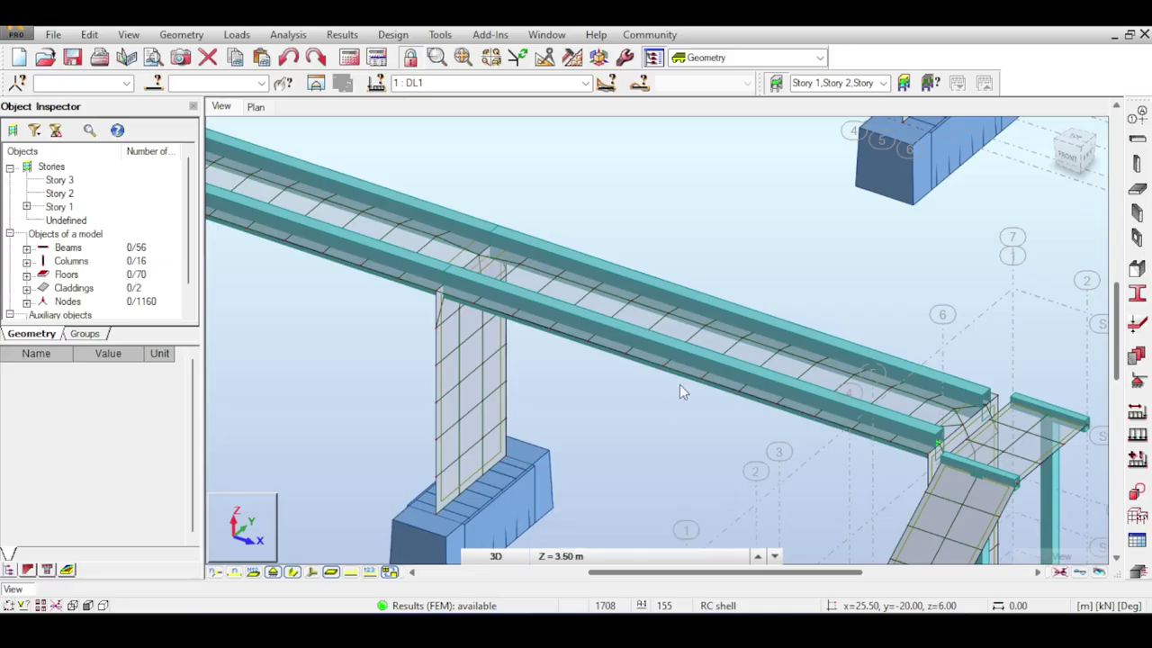
scroll(680, 387, up, 5)
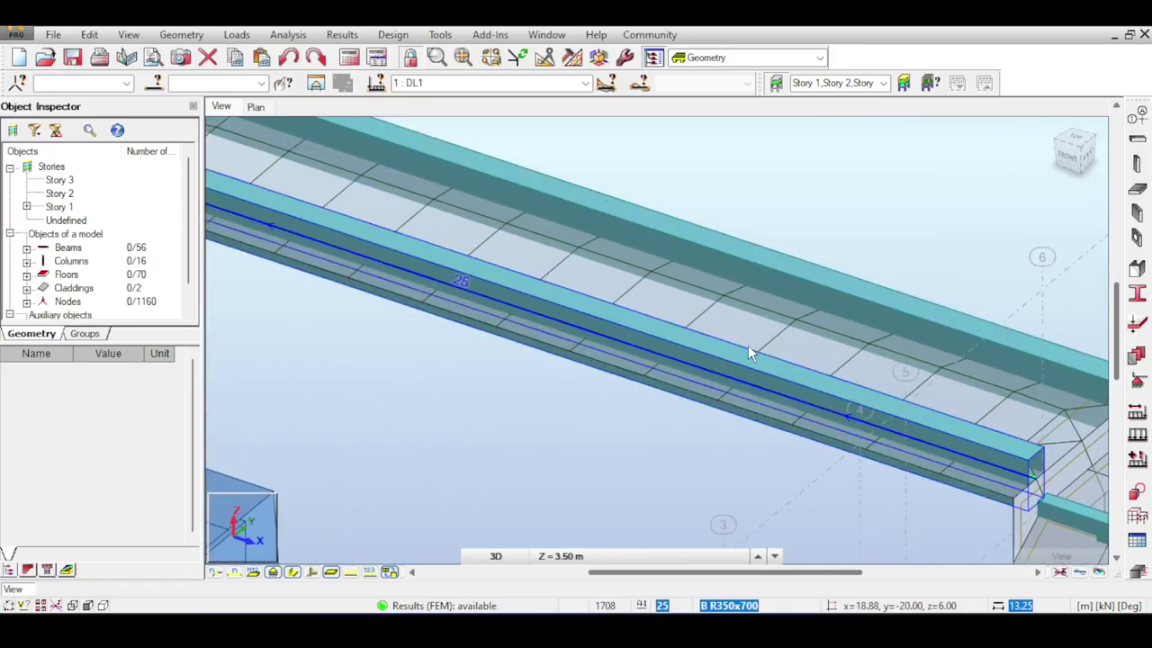
scroll(781, 341, down, 1)
middle_drag(821, 332, 727, 343)
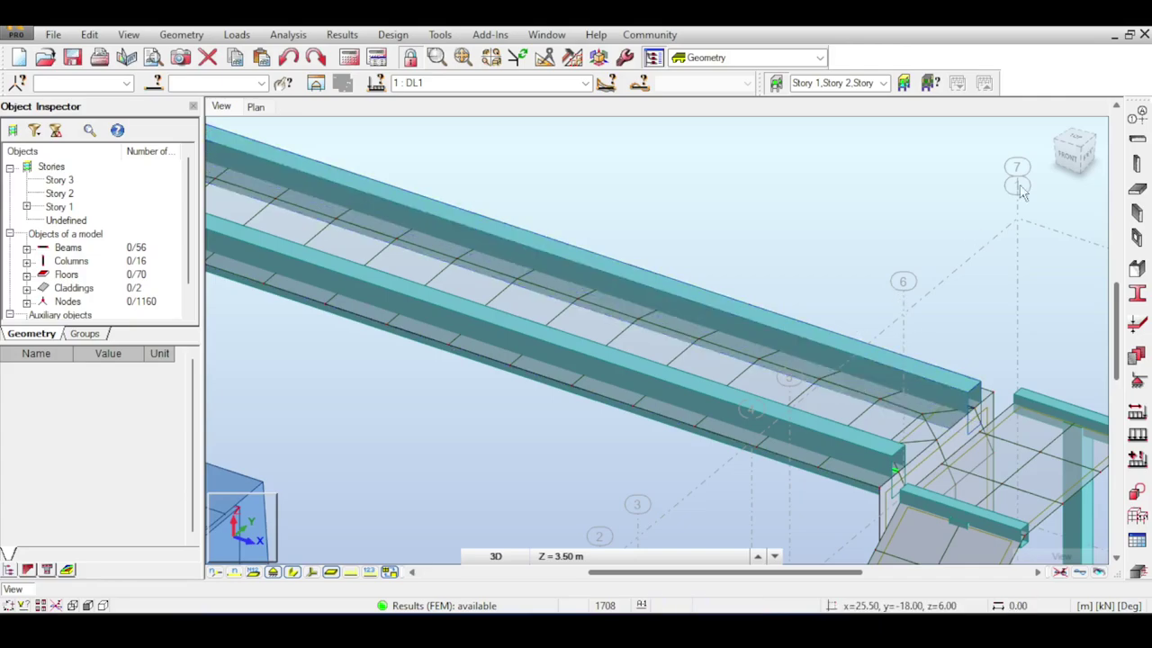
middle_drag(923, 329, 825, 319)
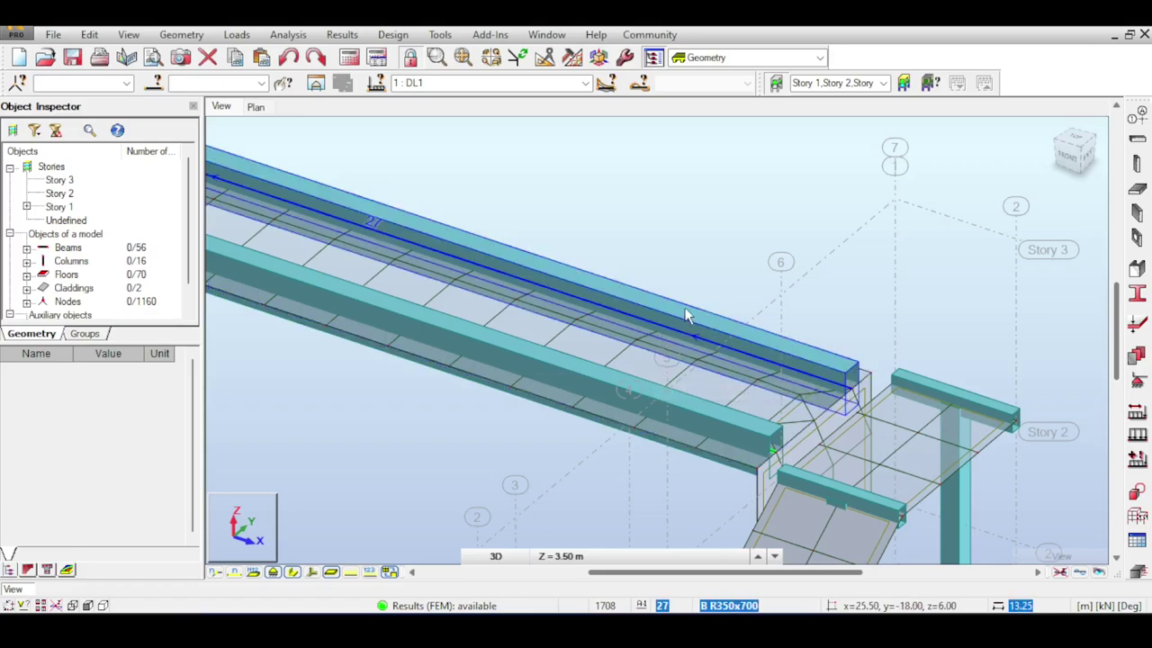
middle_drag(711, 286, 818, 266)
scroll(772, 292, down, 1)
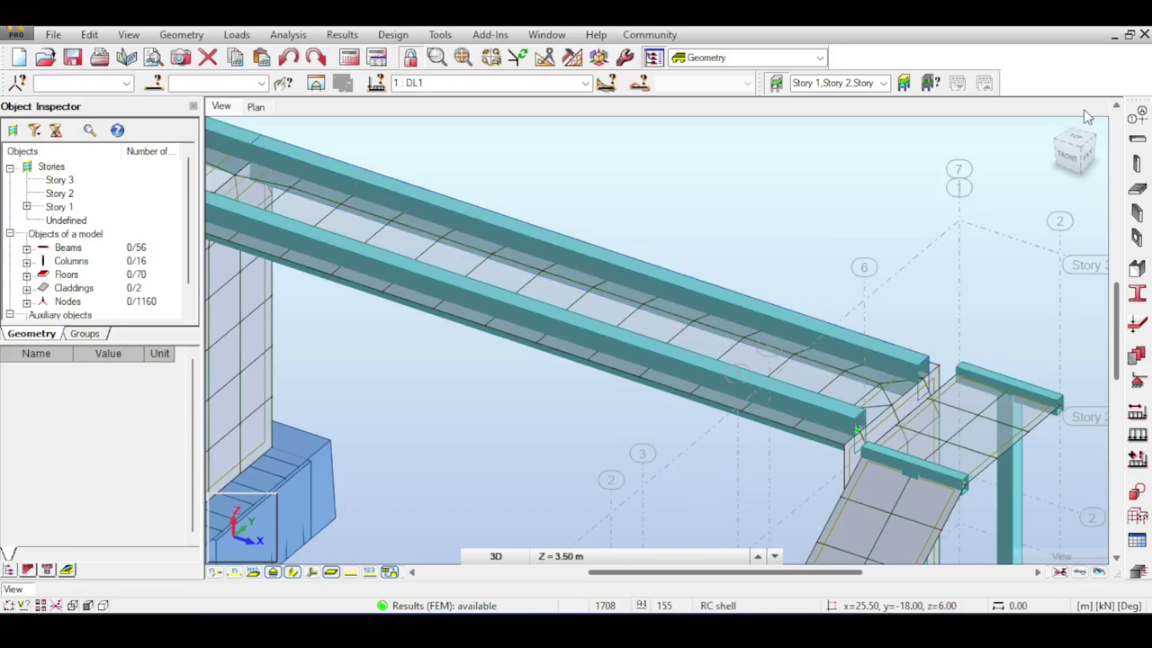
Check the section width and height of the landing-side span's far edge beam in its object properties, then close them
right_click(803, 335)
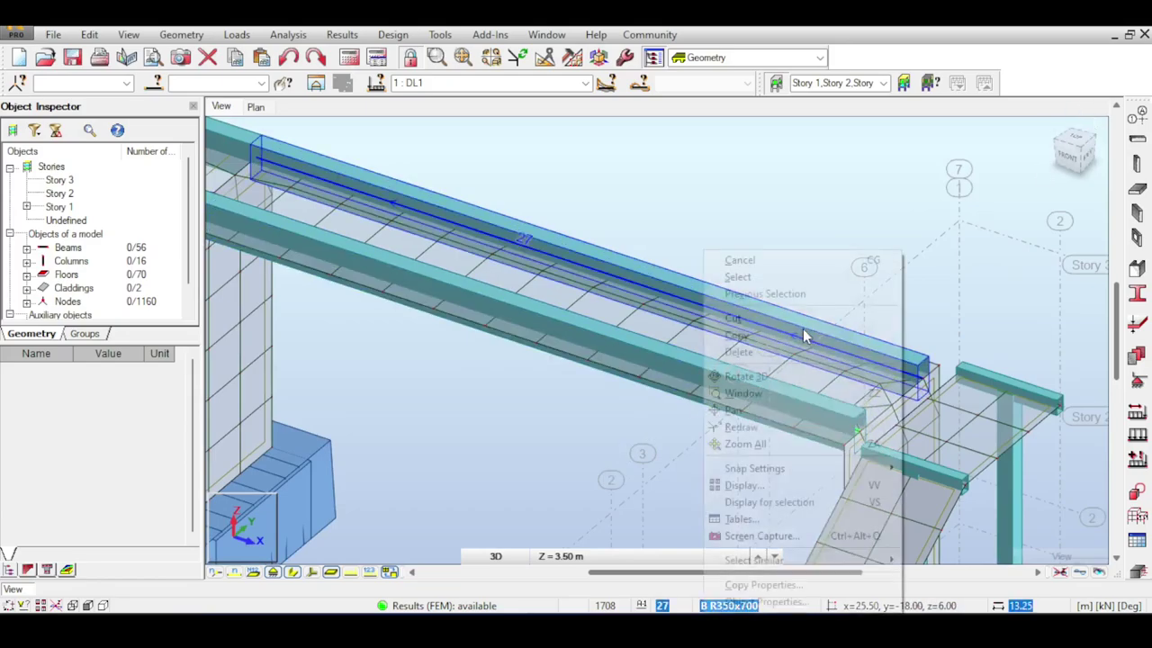
click(750, 601)
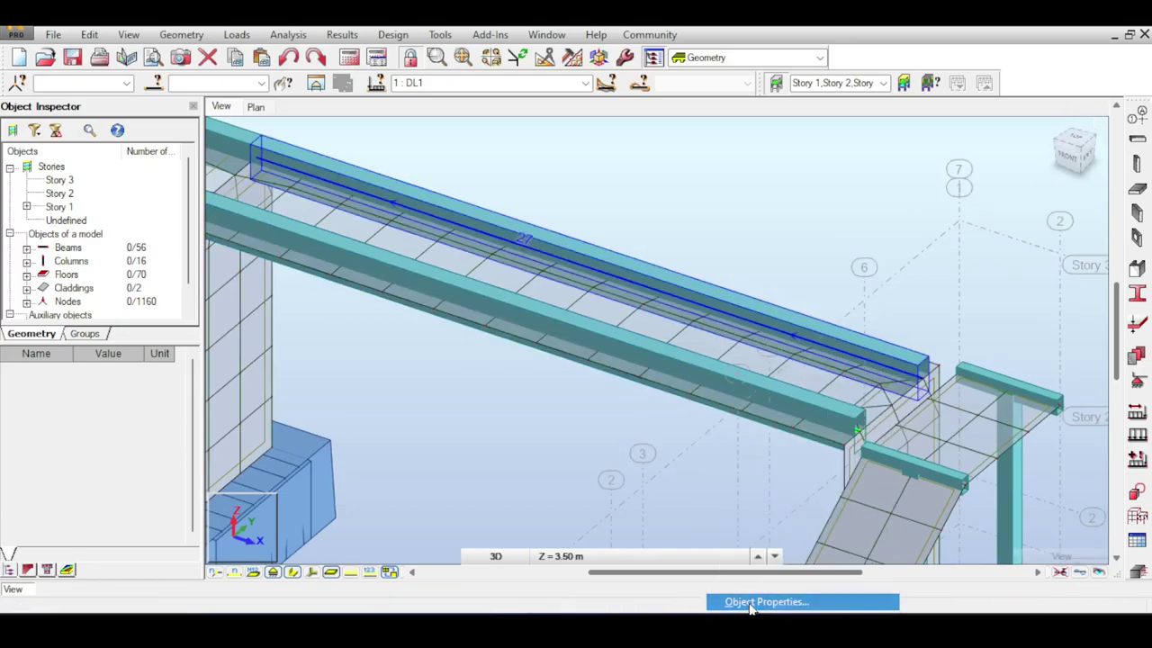
click(842, 140)
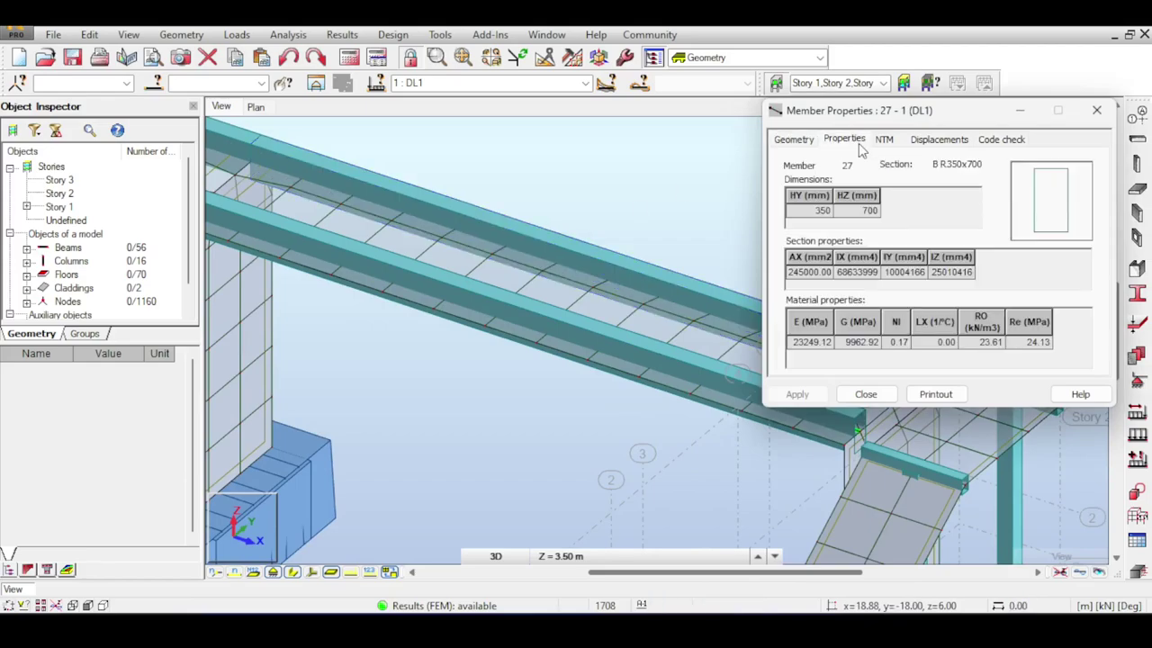
click(814, 212)
click(860, 211)
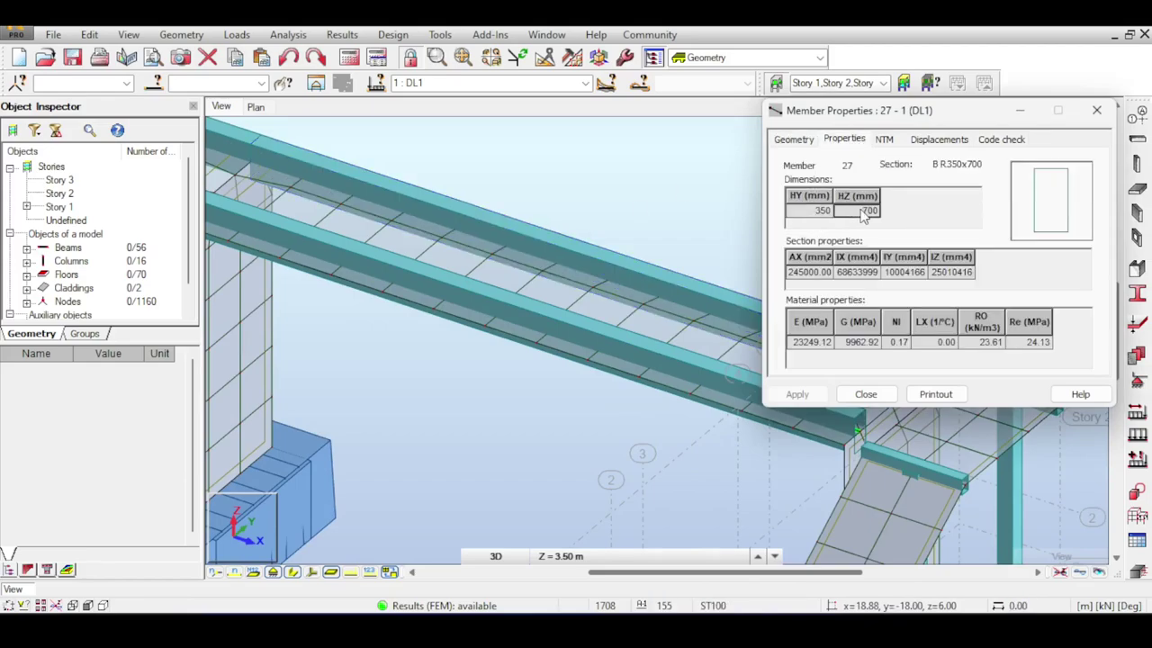
click(1097, 110)
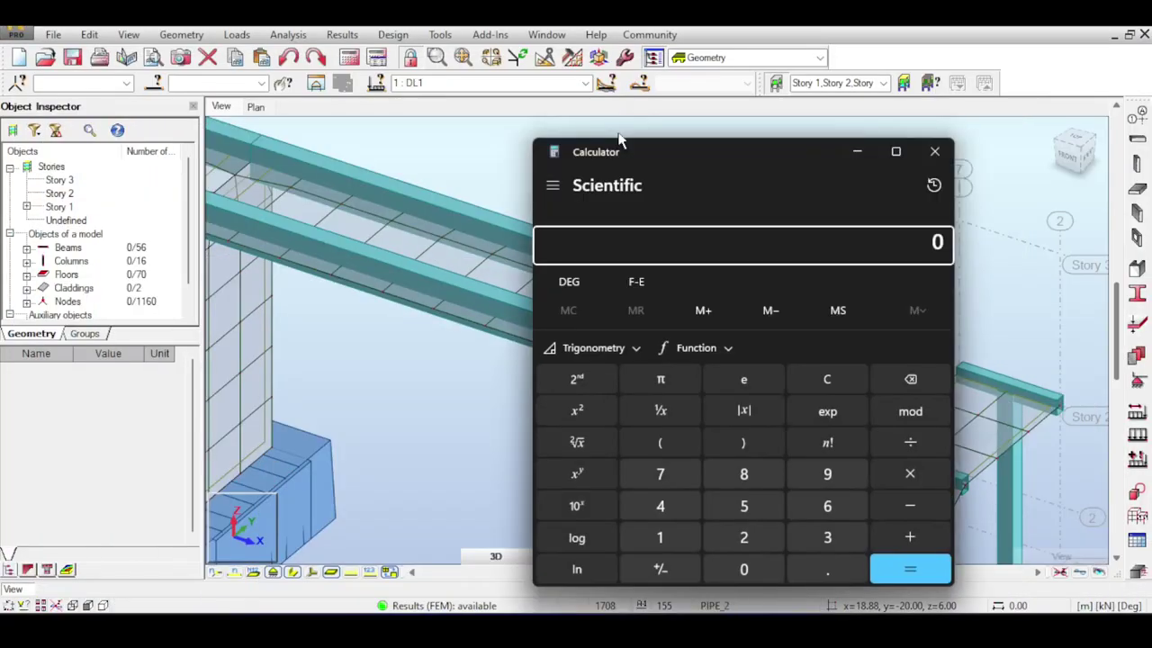
Calculate the maximum lateral bracing spacing as 50 × 0.35 in the calculator, then close it
text(50*)
text(0.35)
key(Return)
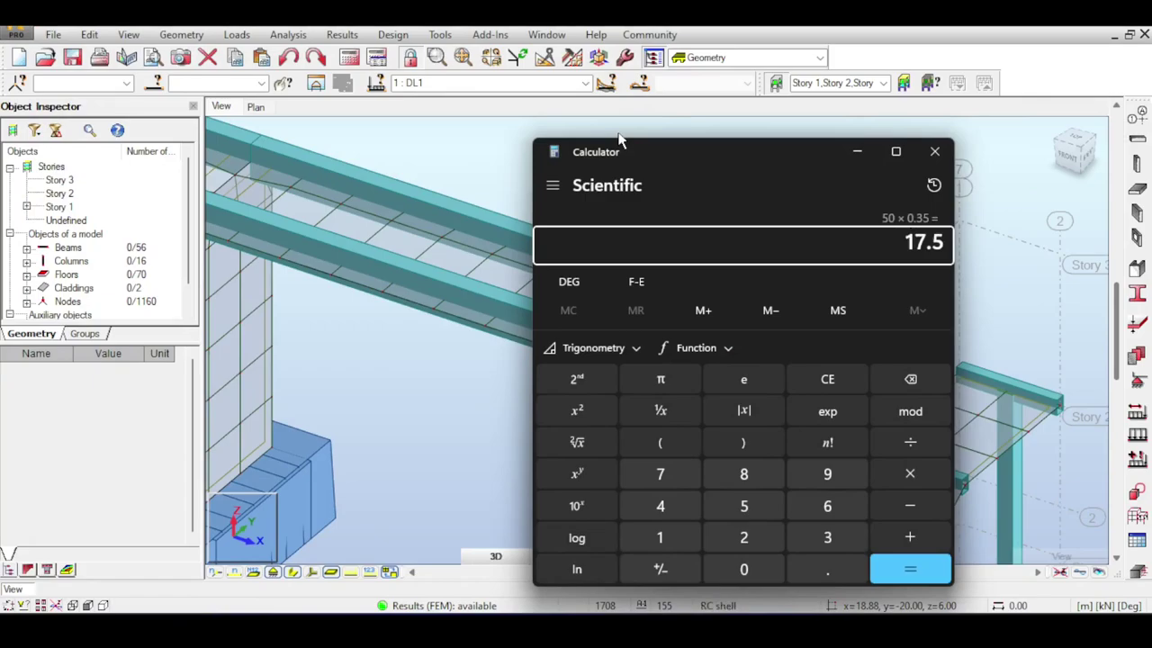
click(934, 151)
Look over the front bridge, then switch to the UpCodes page and reread clause 9.2.3.1's bracing condition and 50-times spacing limit
scroll(864, 202, up, 2)
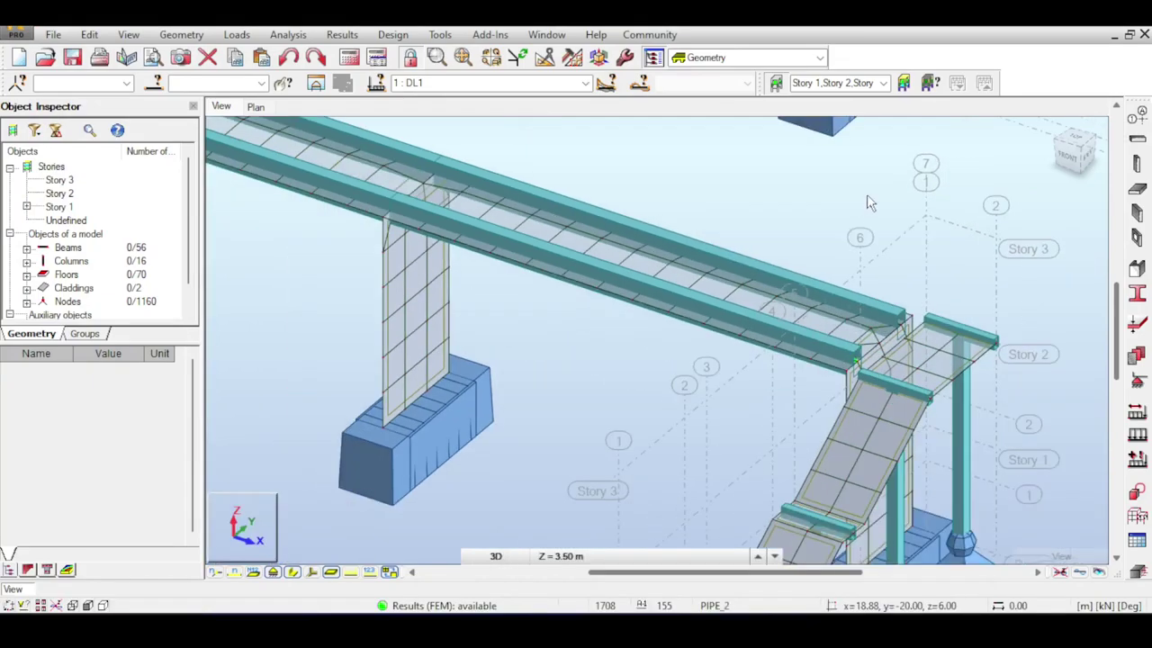
scroll(842, 232, down, 2)
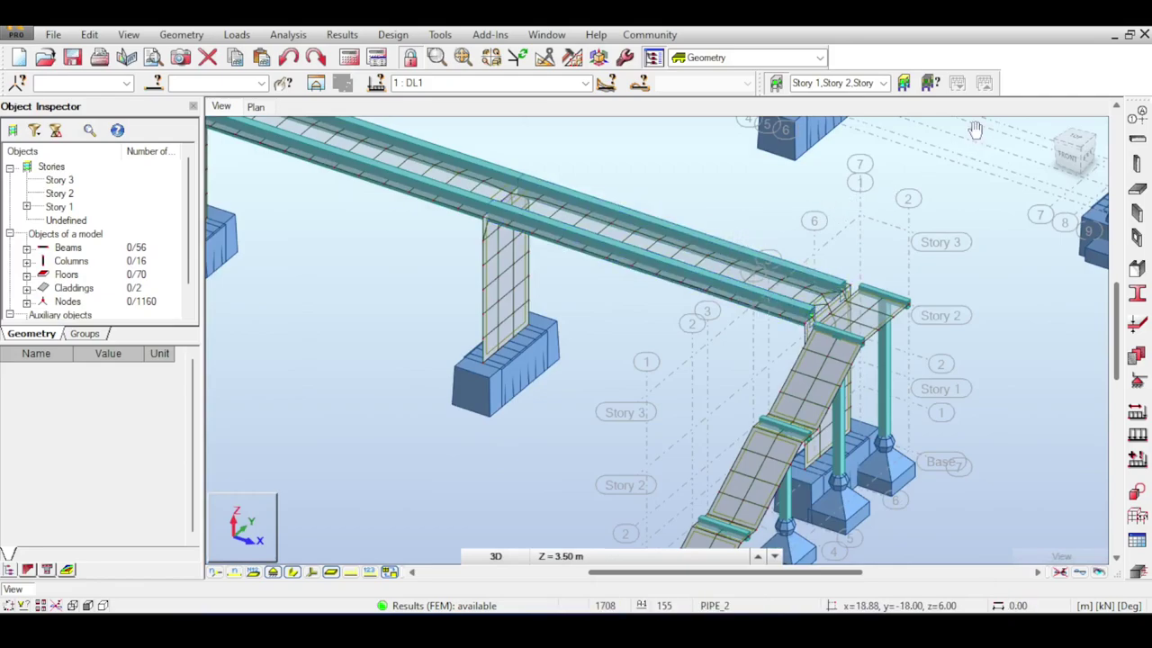
middle_drag(980, 135, 963, 135)
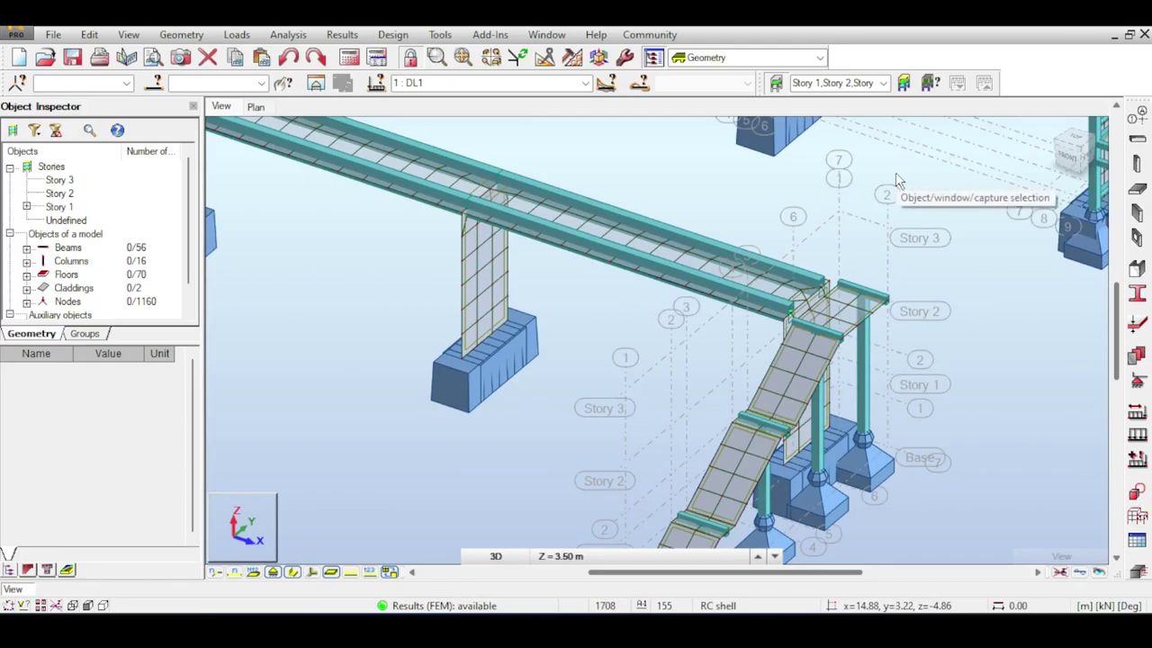
key(alt+Tab)
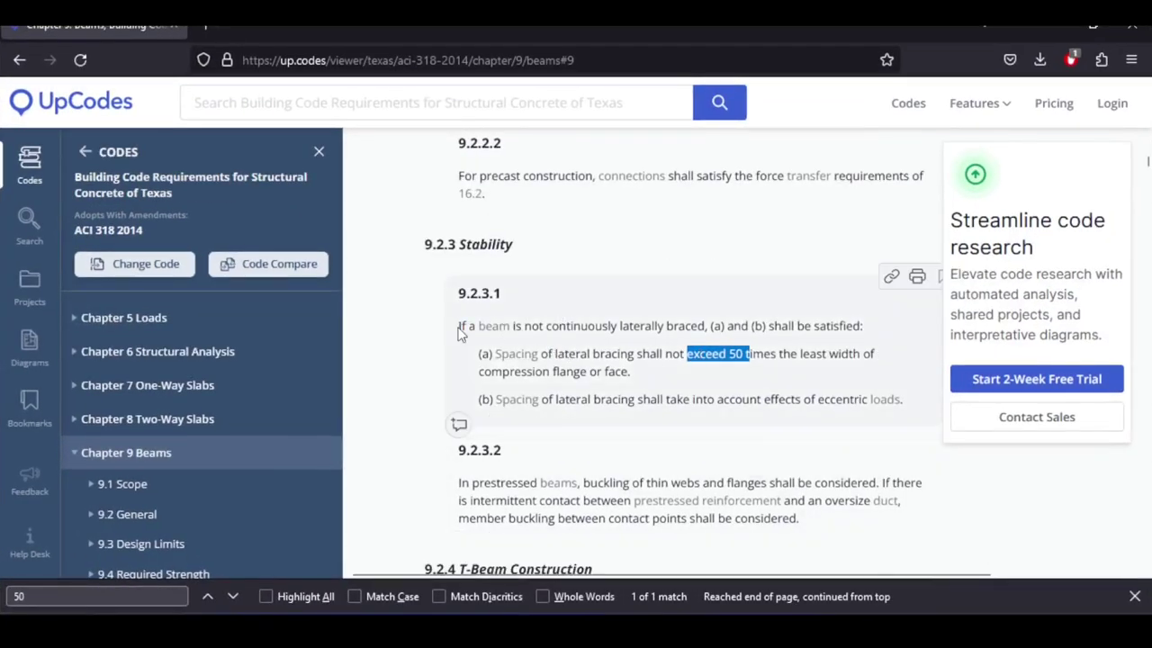
drag(460, 326, 711, 328)
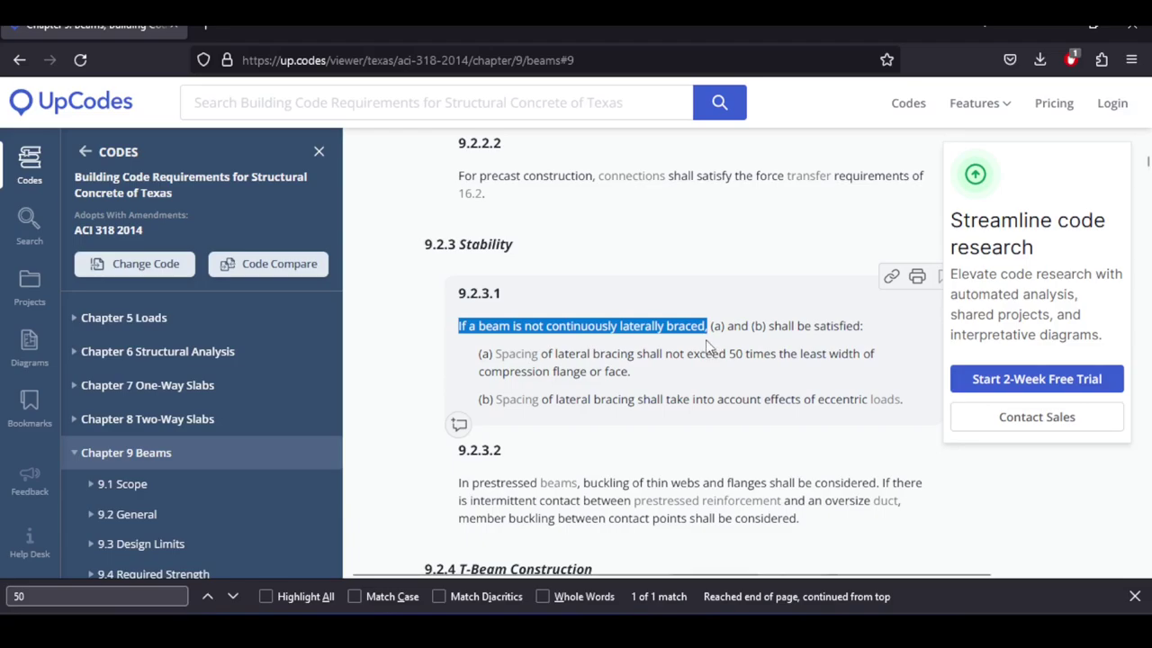
click(711, 327)
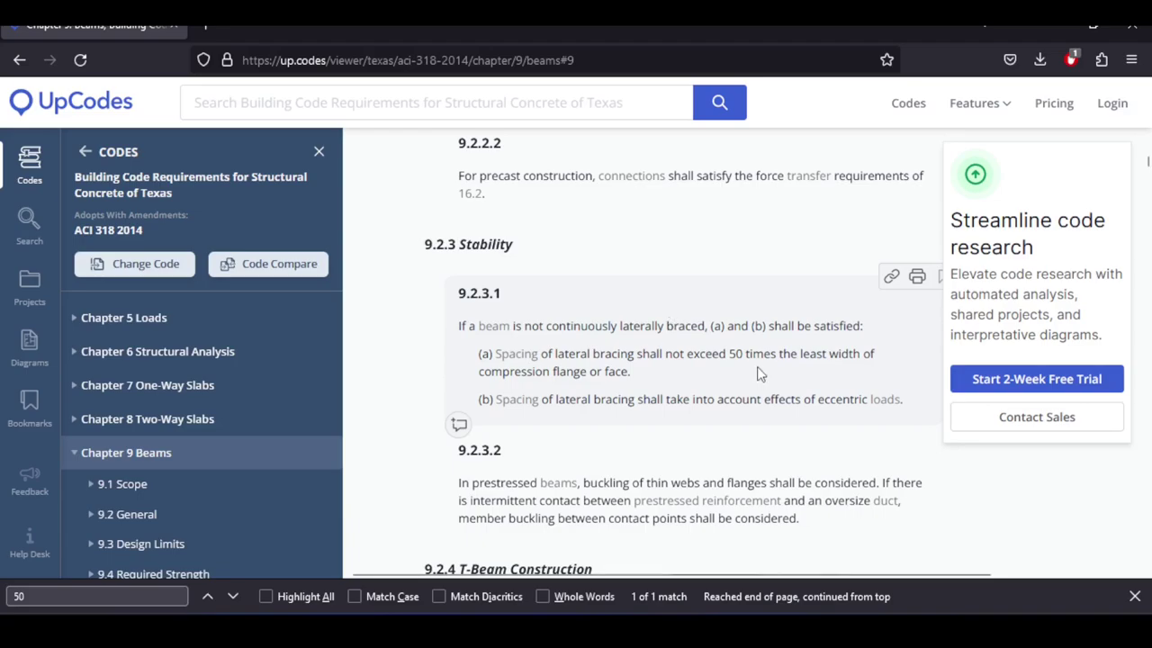
drag(776, 353, 694, 354)
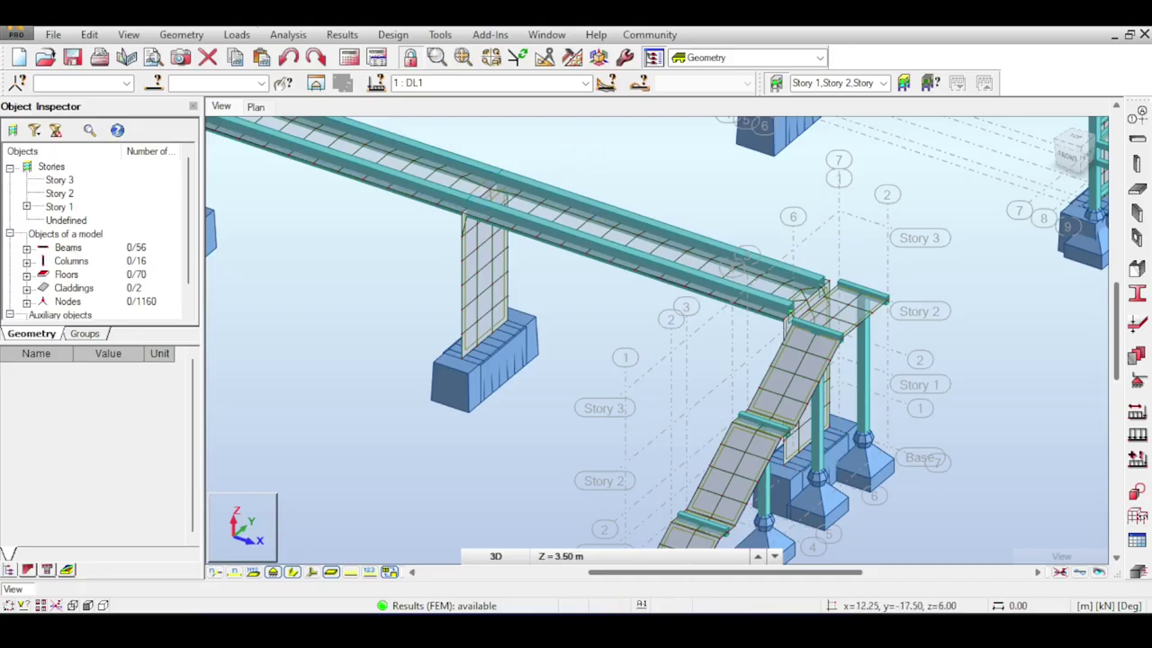
Try to dimension the distance between the bases of the front bridge's middle pier and landing-side pier, placing the line in front
click(239, 35)
mouse_move(381, 34)
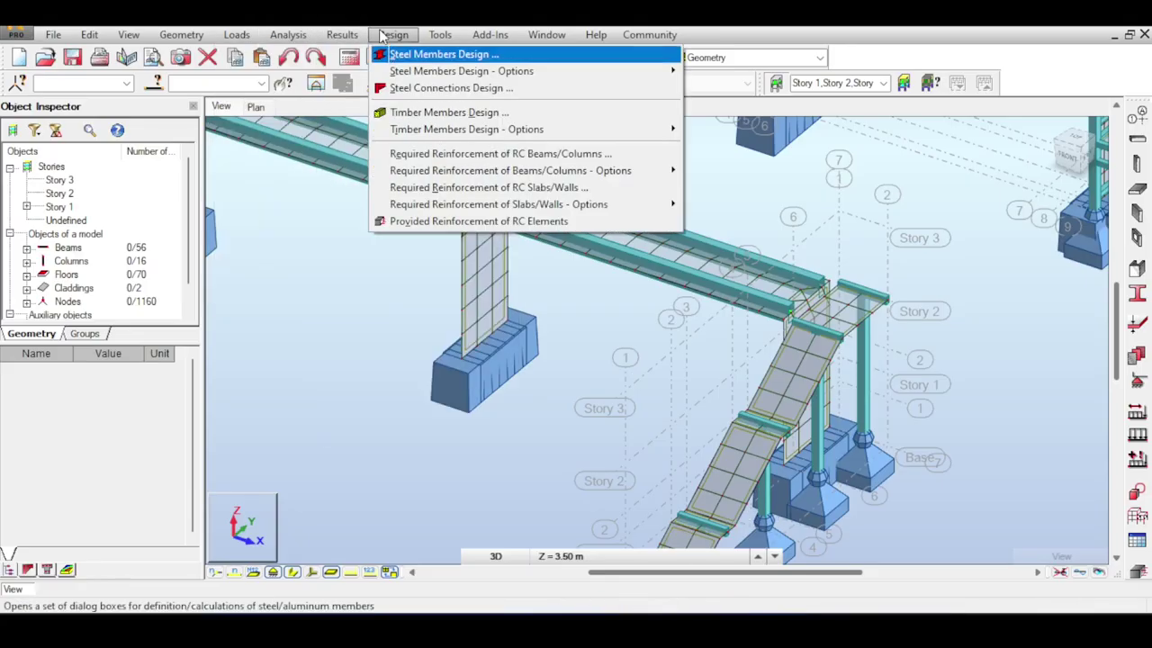
mouse_move(440, 34)
click(486, 54)
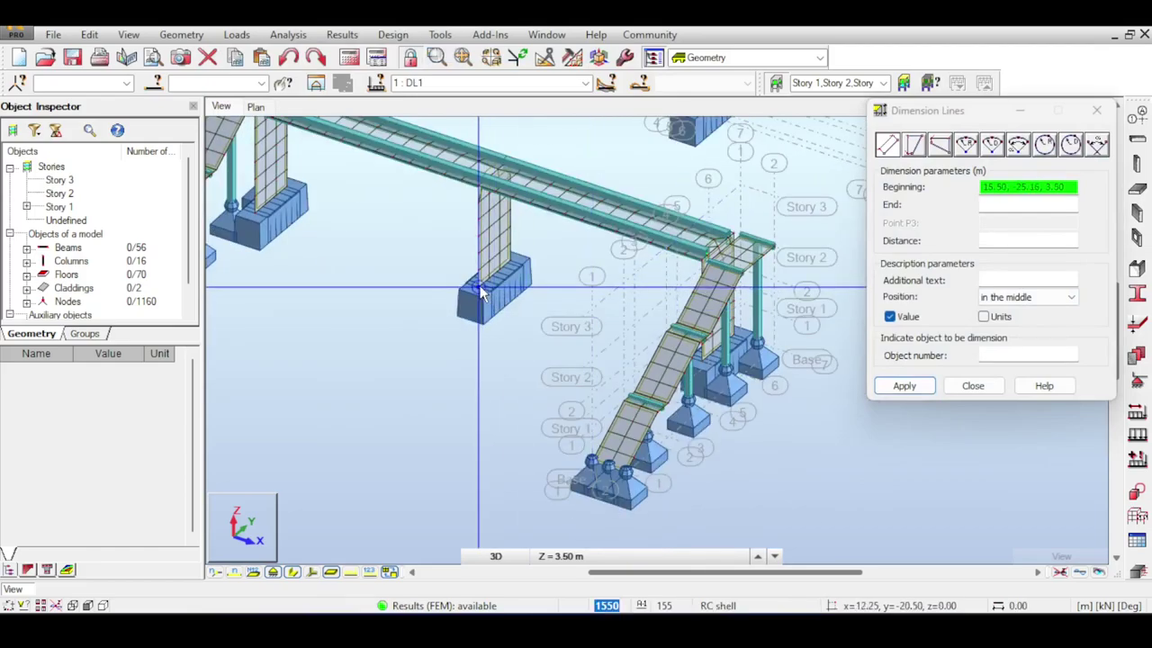
click(509, 309)
scroll(776, 434, up, 3)
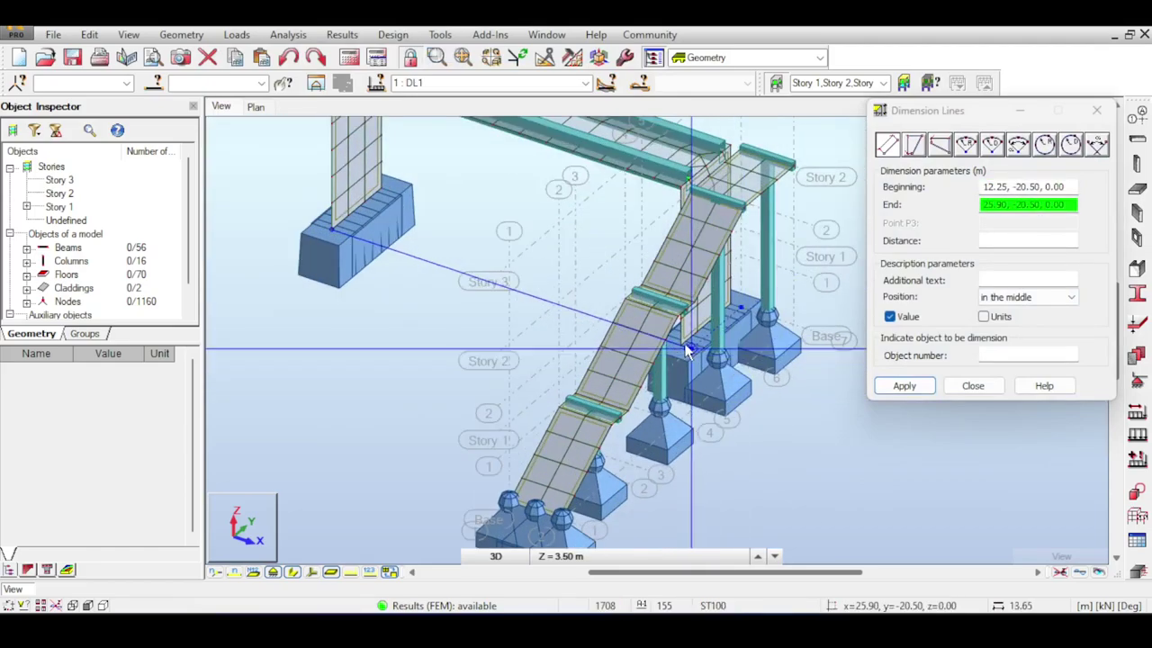
click(684, 351)
scroll(464, 382, down, 3)
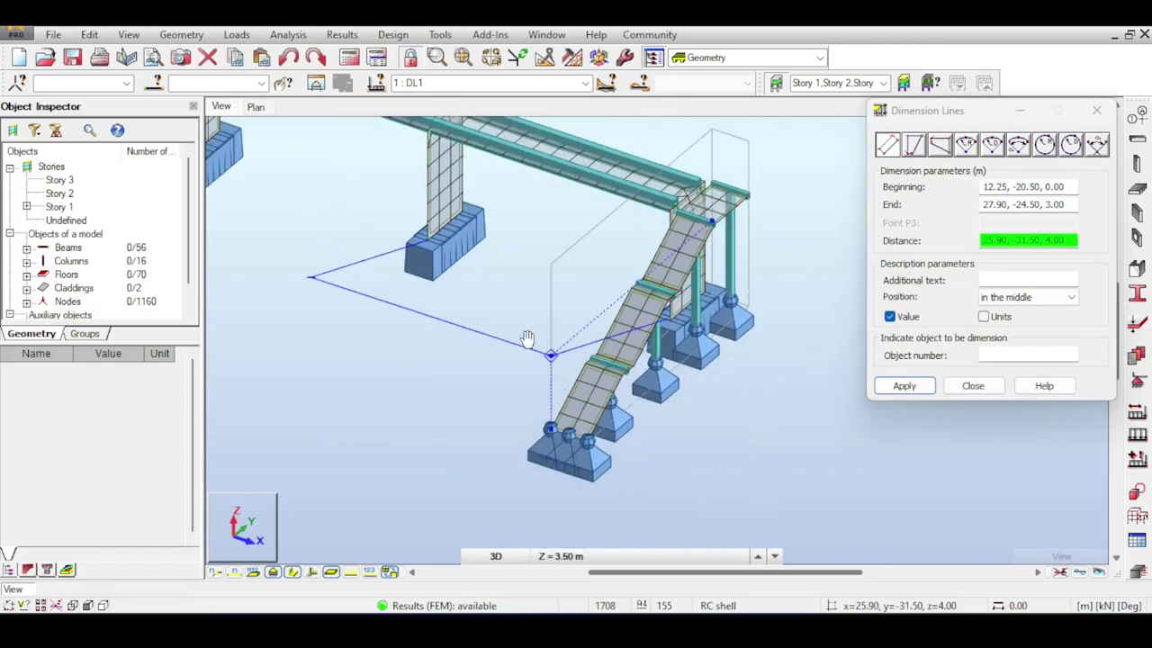
click(483, 366)
scroll(463, 362, up, 2)
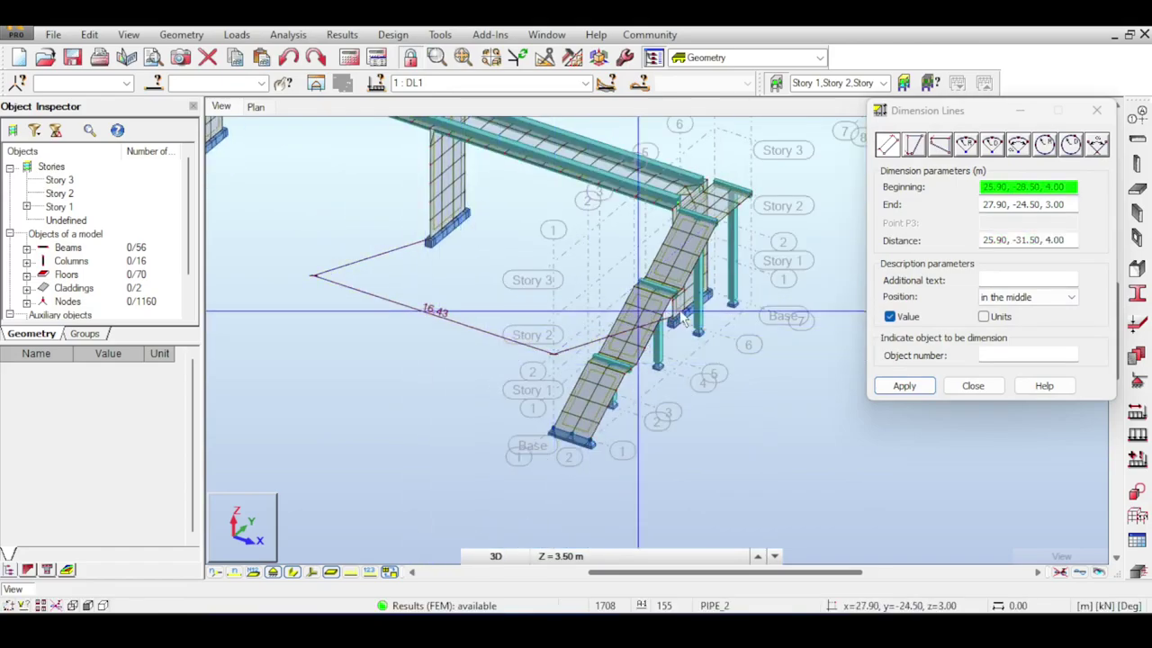
Inspect the landing-side pier's base for another dimension point, then close the dimensioning dialog and remove the misplaced dimension line
scroll(697, 340, up, 3)
scroll(697, 340, up, 6)
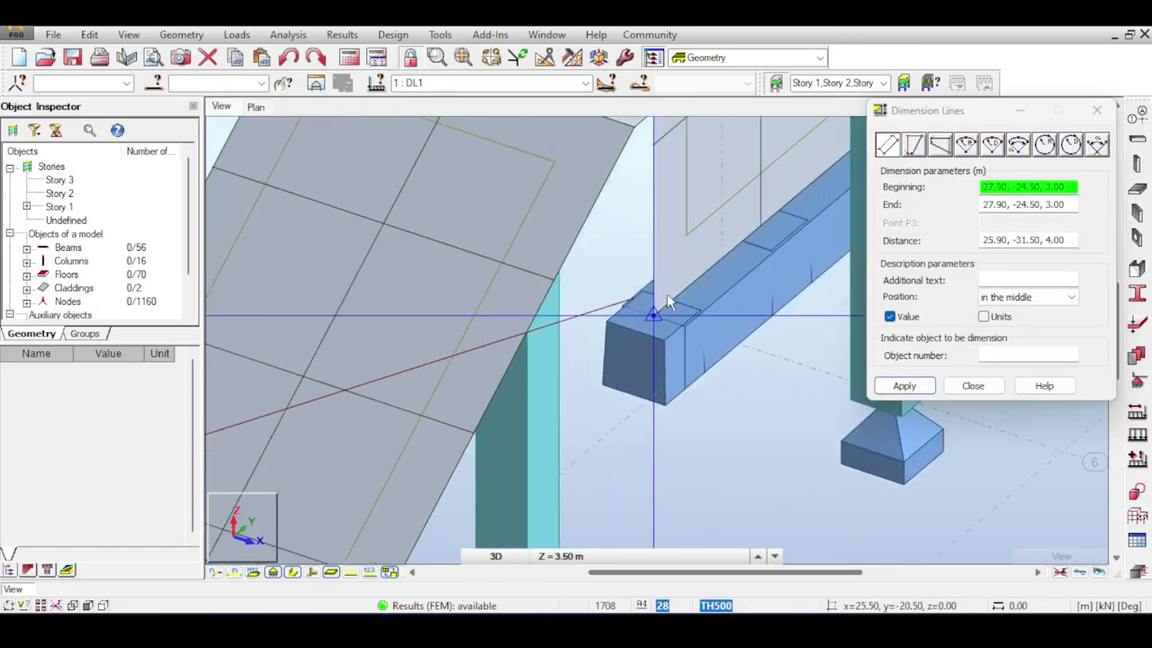
scroll(607, 299, down, 6)
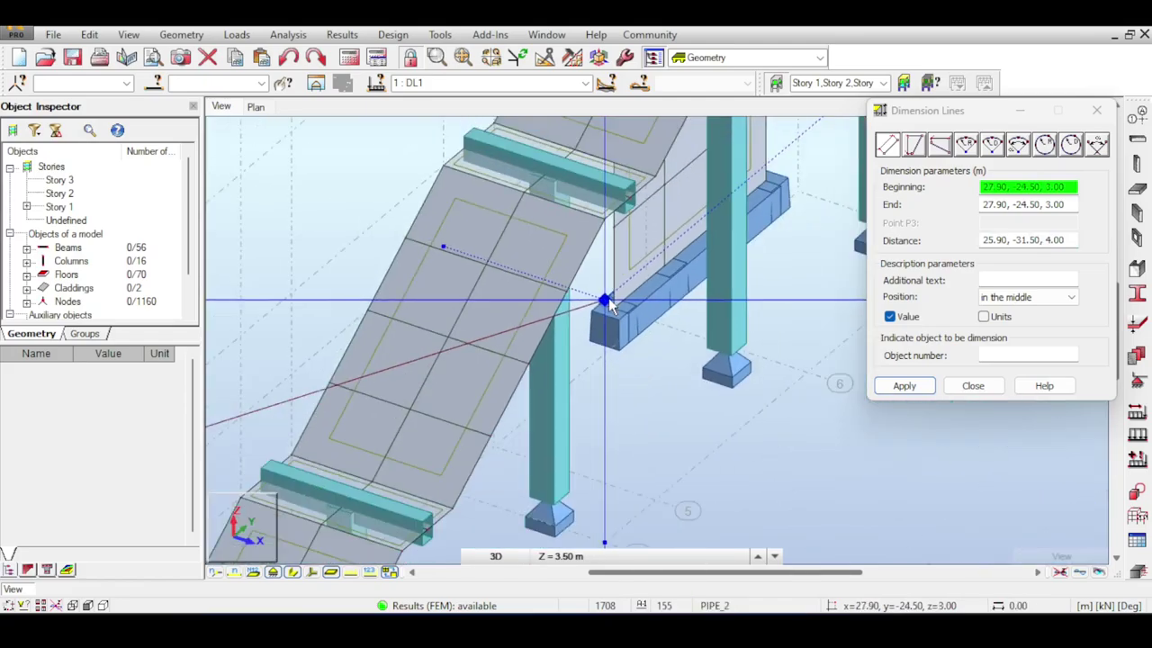
scroll(609, 306, down, 2)
click(973, 385)
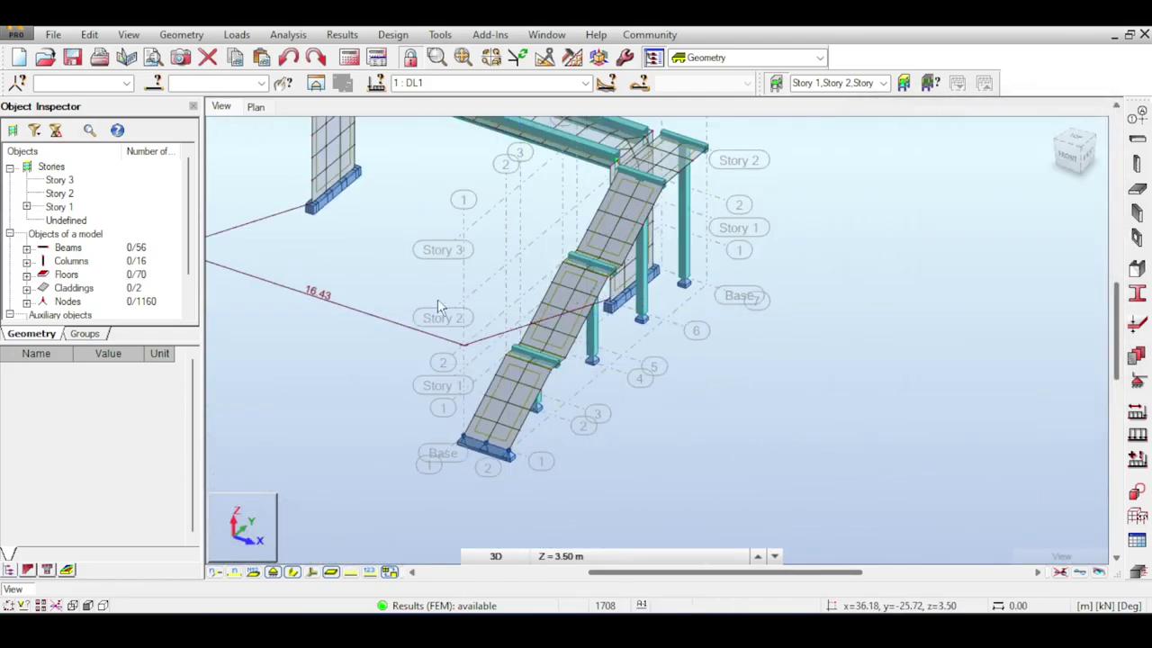
right_click(309, 335)
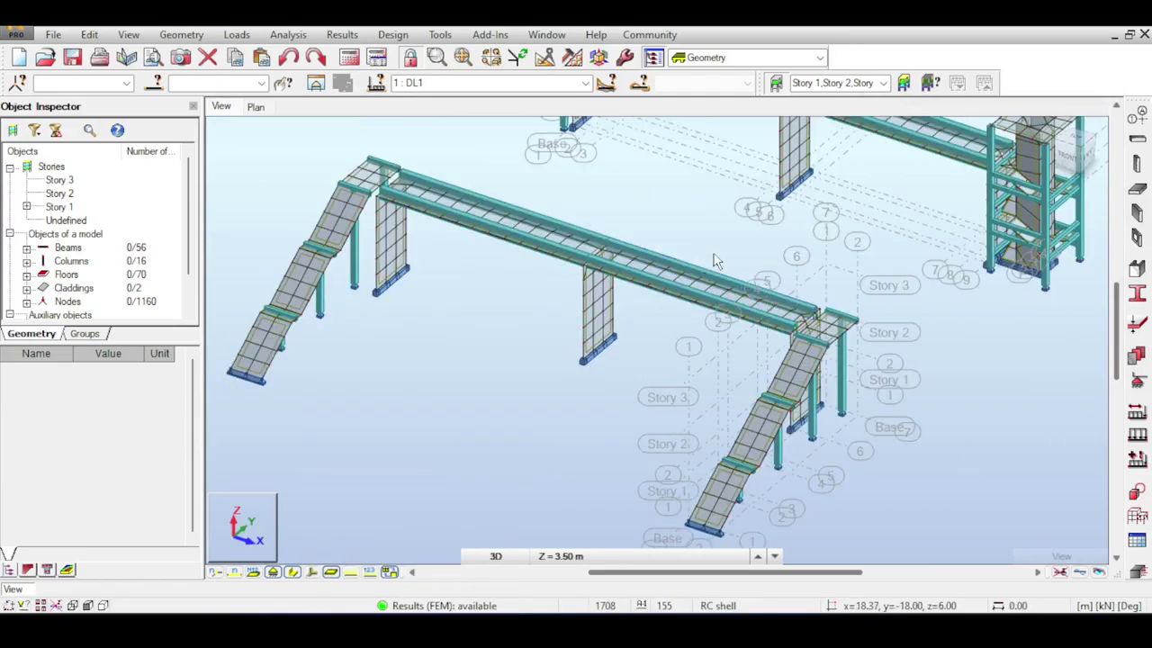
Examine the front bridge's two spans and how its edge beams run between the supporting piers
middle_drag(750, 231, 745, 230)
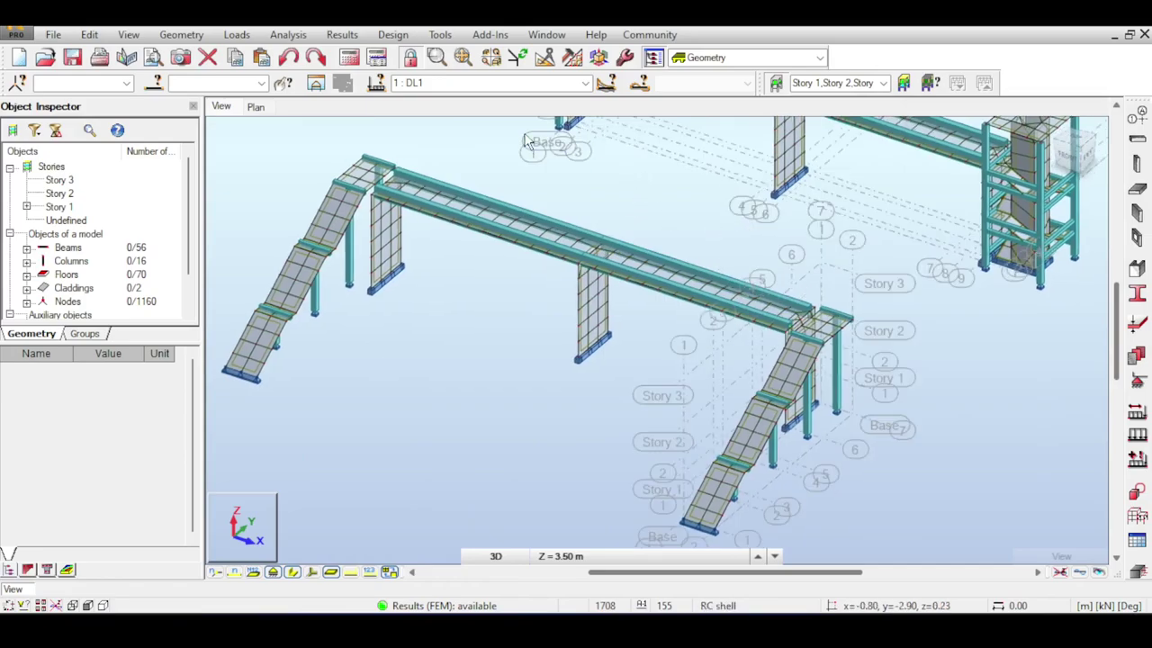
scroll(734, 256, up, 2)
middle_drag(731, 252, 803, 284)
scroll(771, 265, down, 1)
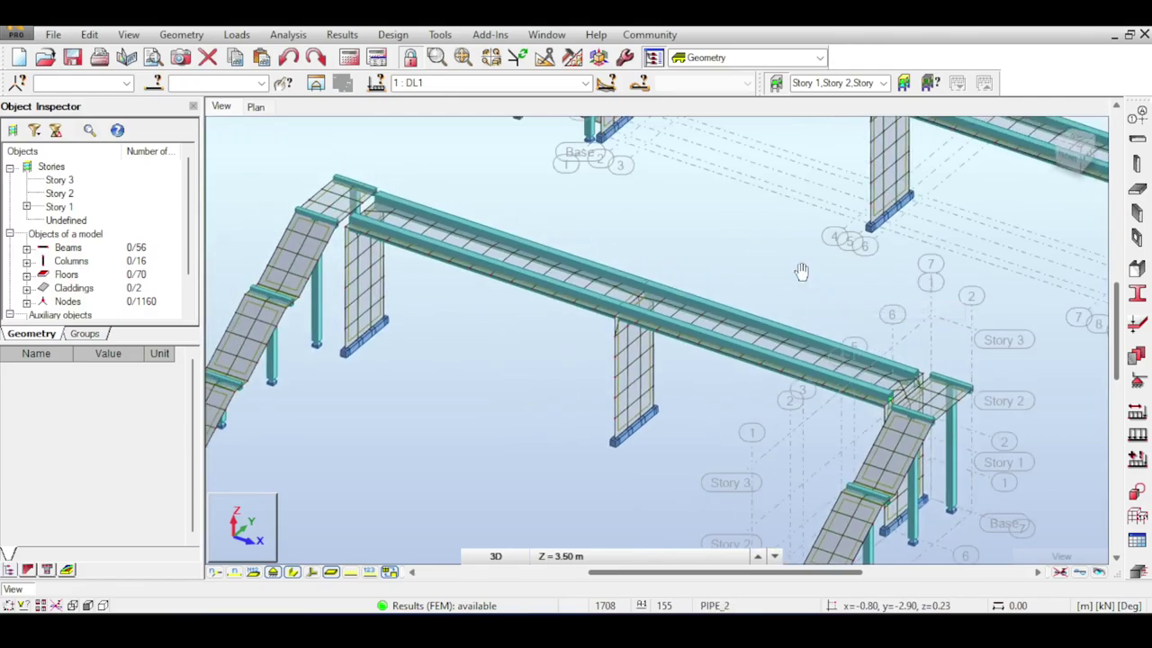
middle_drag(803, 274, 774, 159)
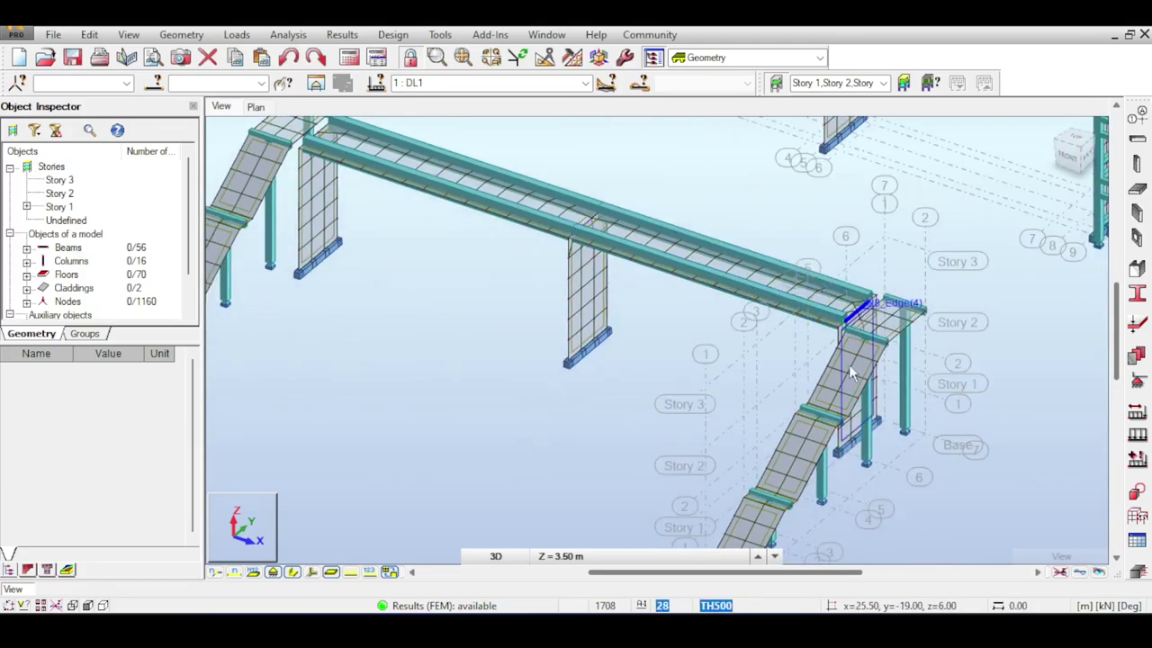
scroll(801, 421, down, 1)
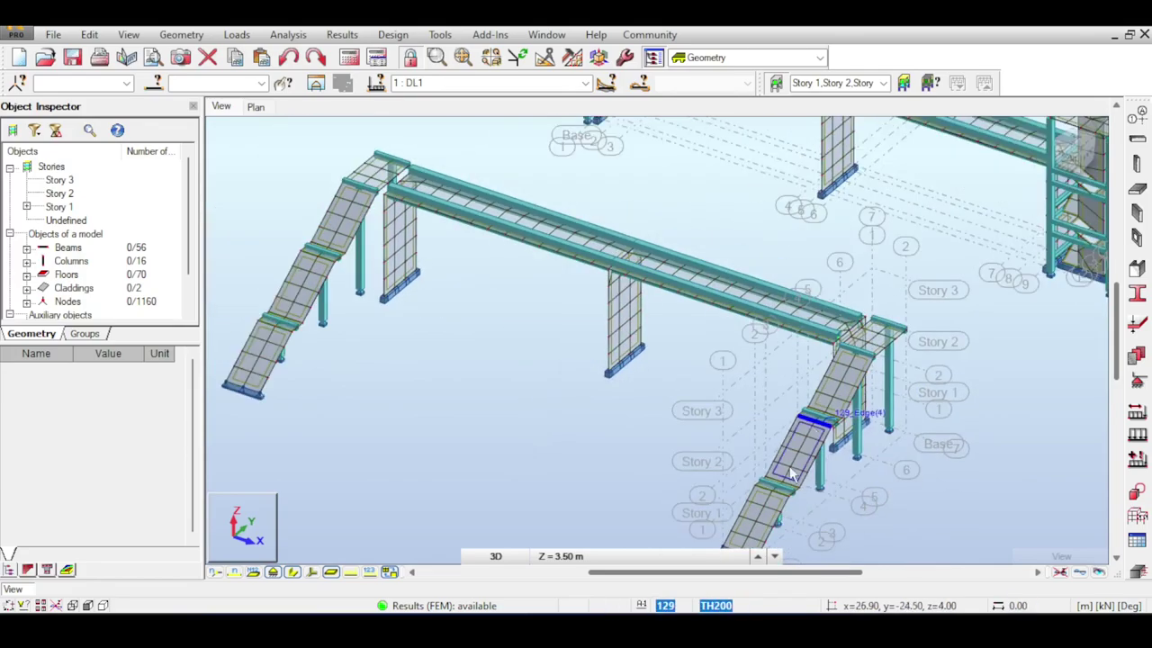
click(665, 303)
middle_drag(676, 348, 658, 446)
middle_drag(490, 357, 549, 304)
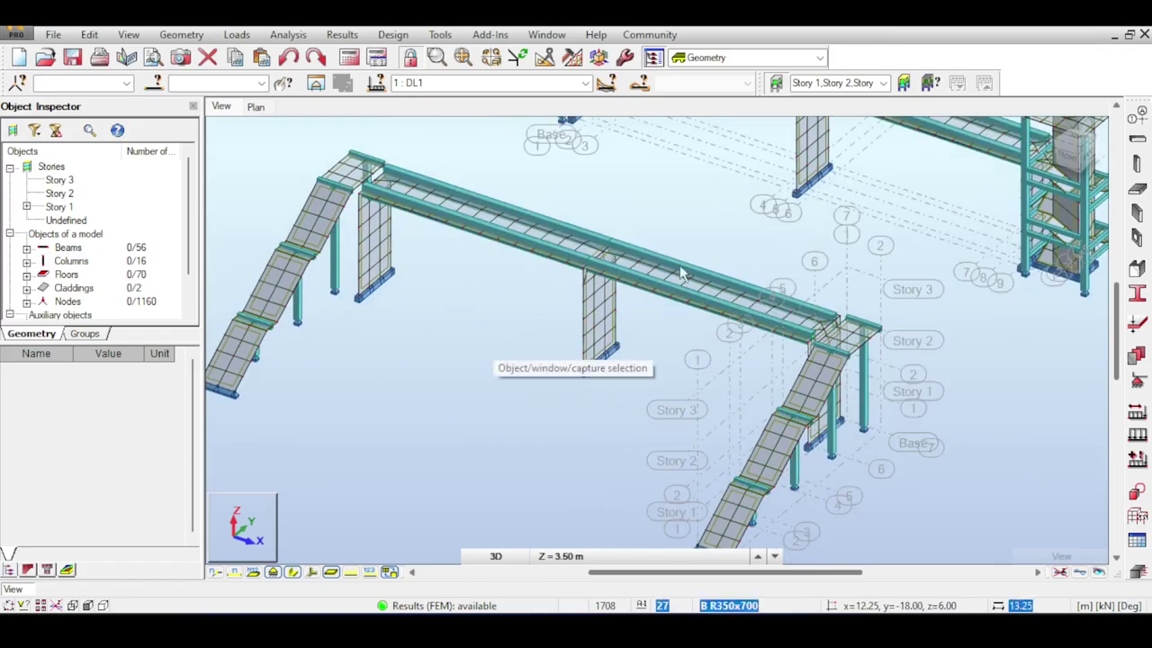
Compare the front bridge and its stairs with the rear bridge and its end towers
middle_drag(698, 347, 649, 377)
middle_drag(960, 217, 715, 369)
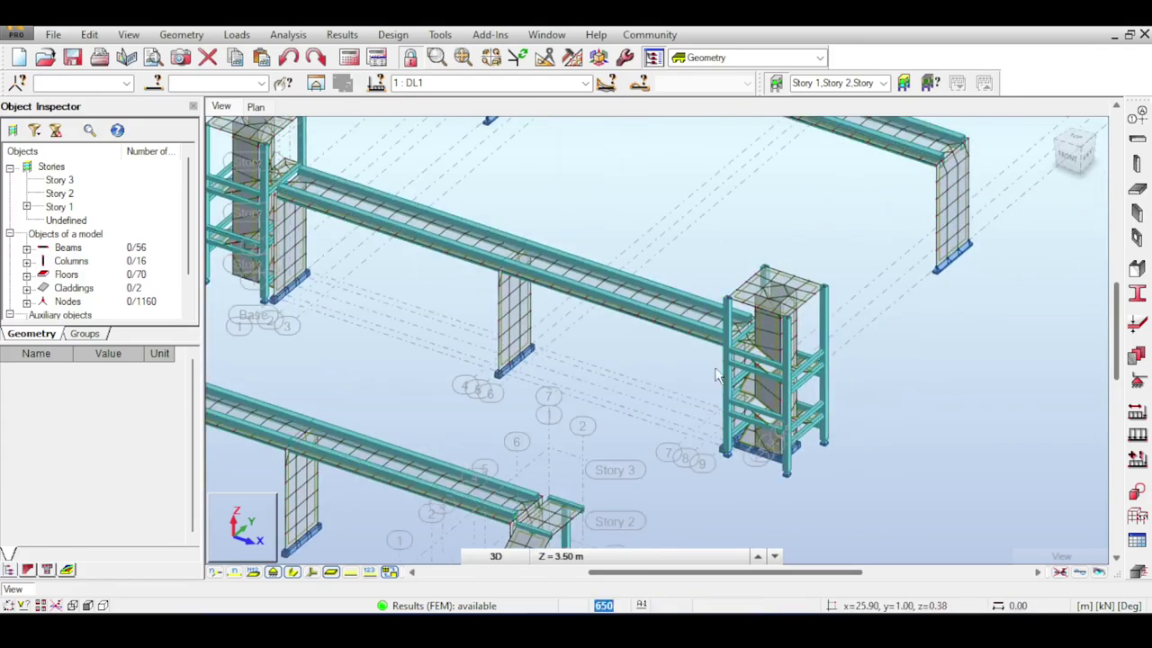
middle_drag(457, 330, 548, 298)
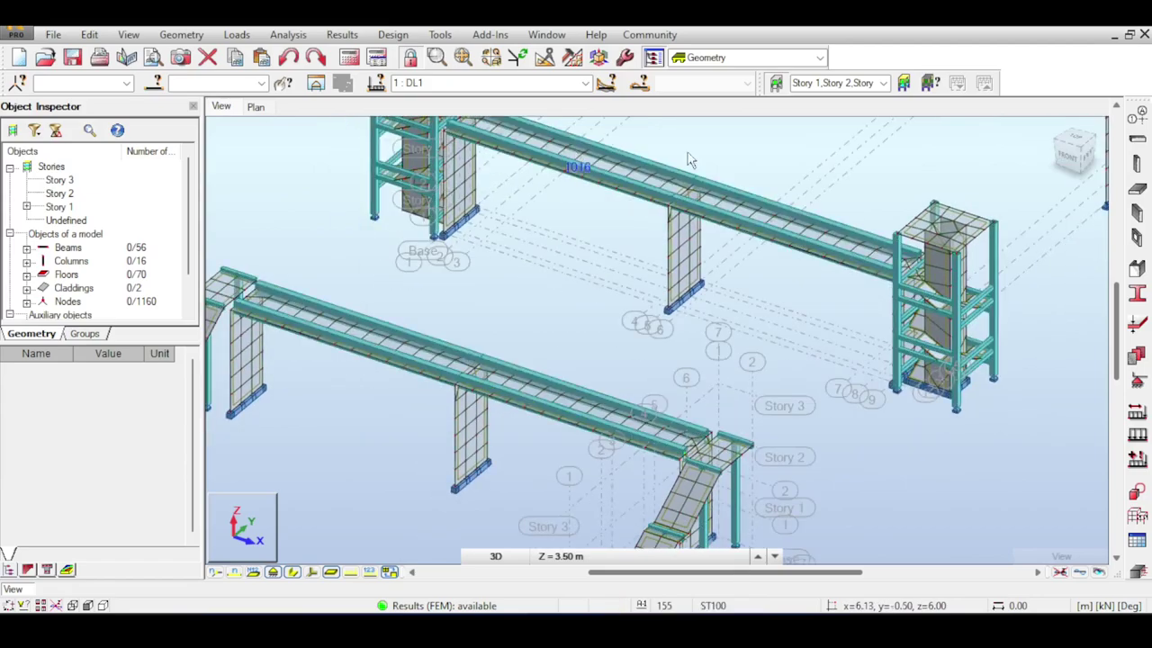
middle_drag(815, 370, 913, 274)
scroll(595, 403, up, 2)
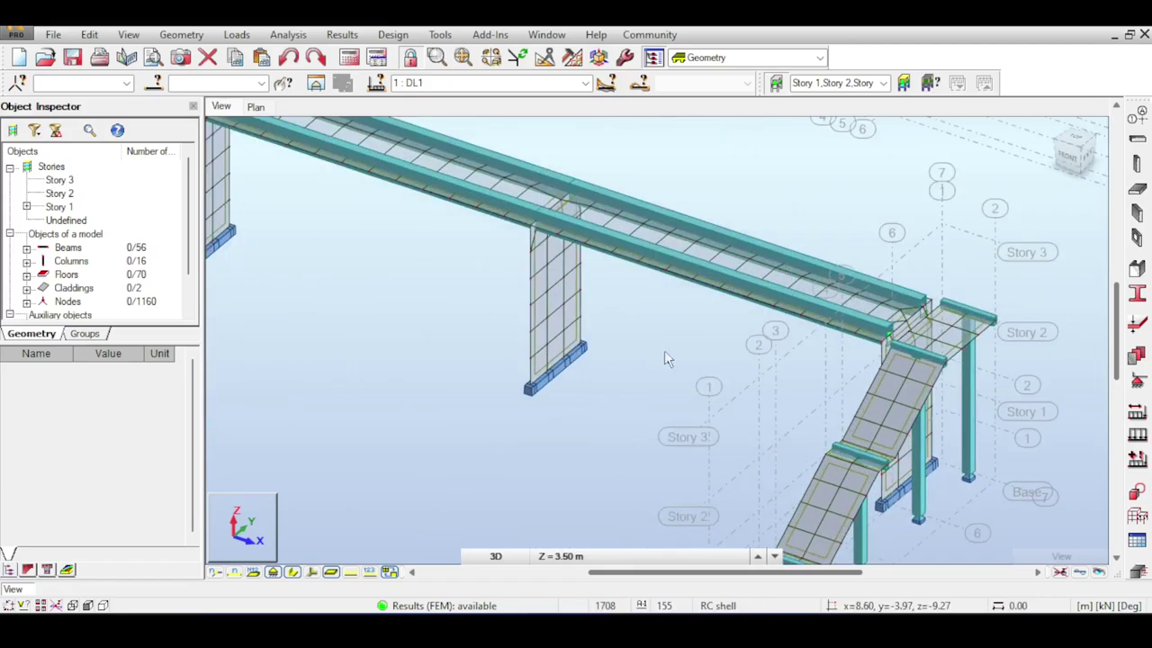
scroll(735, 369, down, 3)
scroll(740, 373, up, 1)
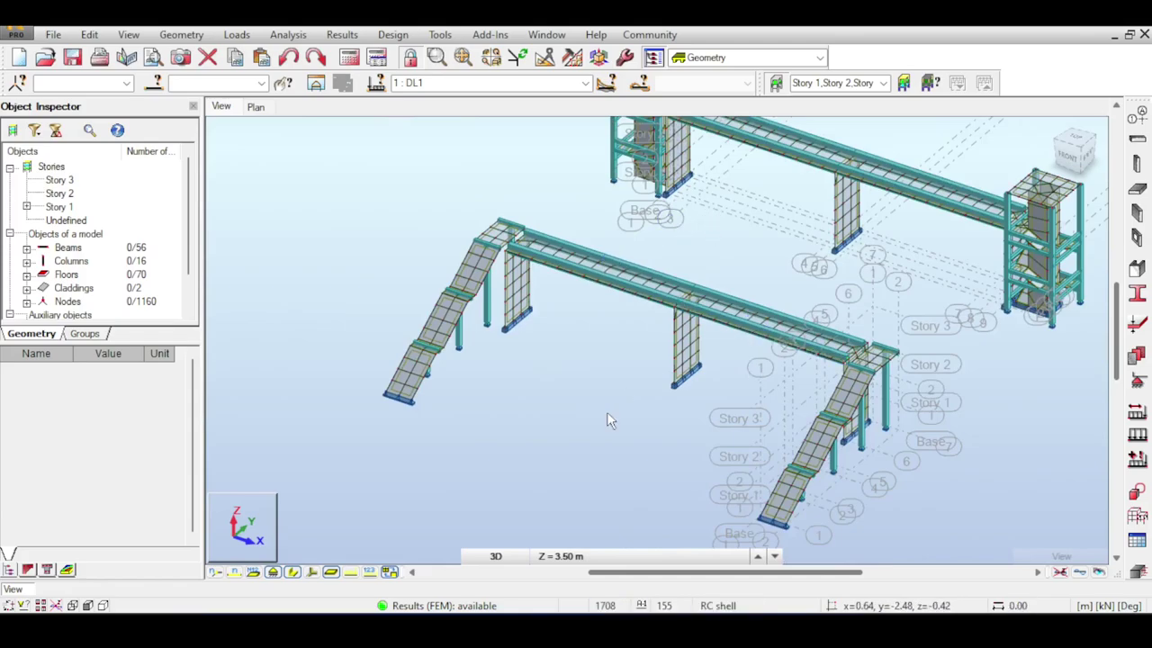
scroll(711, 468, down, 2)
scroll(893, 247, up, 2)
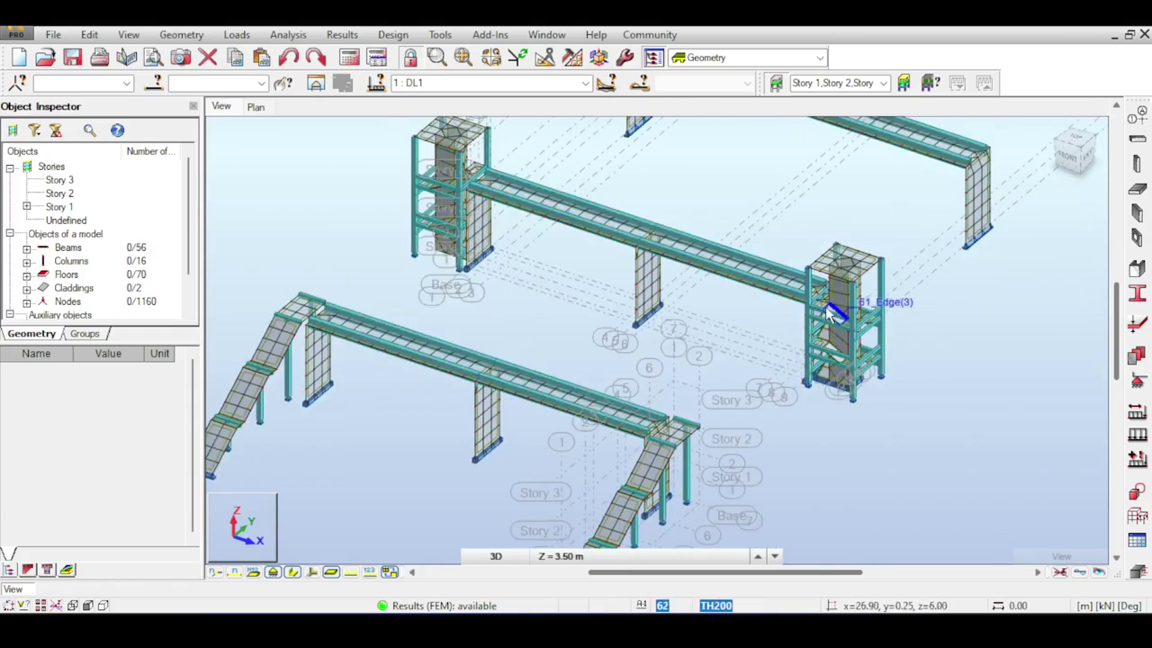
scroll(832, 324, down, 1)
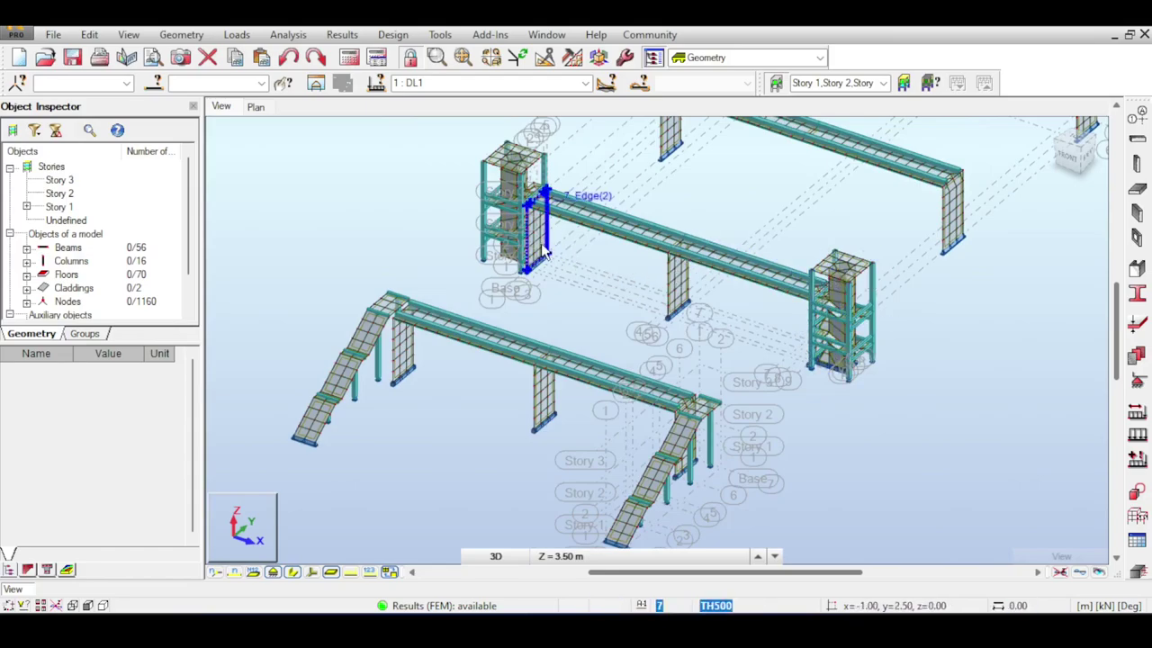
Examine the front bridge's landing-side end, where both edge beams meet the pier and the stair landing
scroll(887, 268, up, 1)
scroll(886, 268, up, 2)
scroll(657, 360, up, 3)
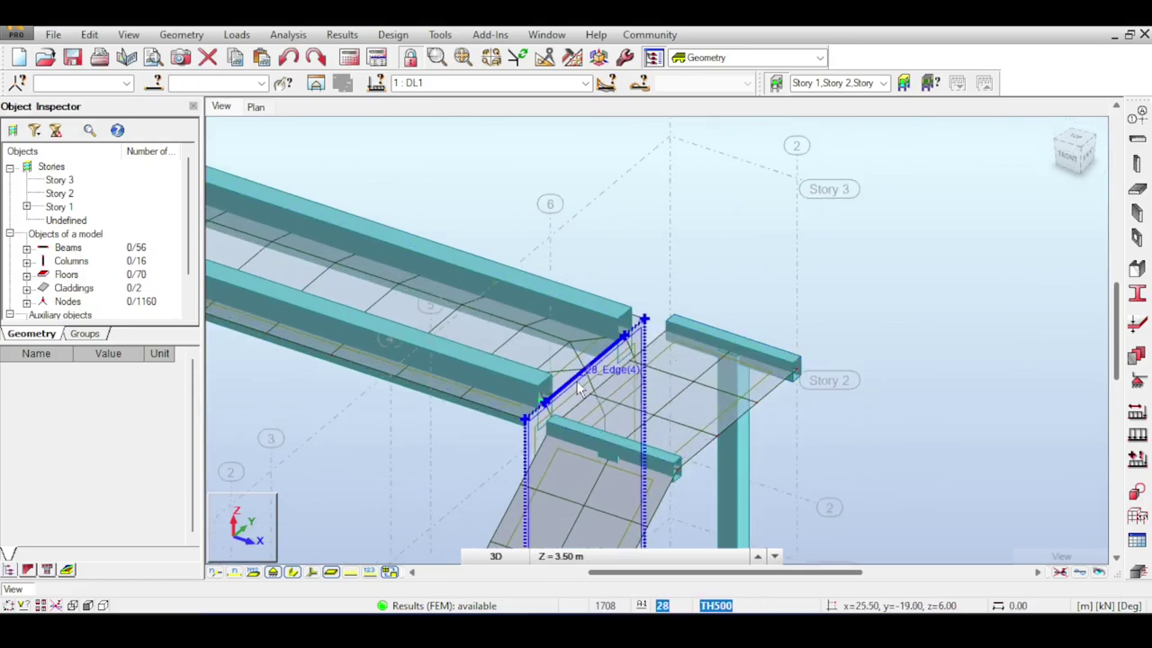
scroll(653, 310, down, 1)
middle_drag(655, 313, 825, 144)
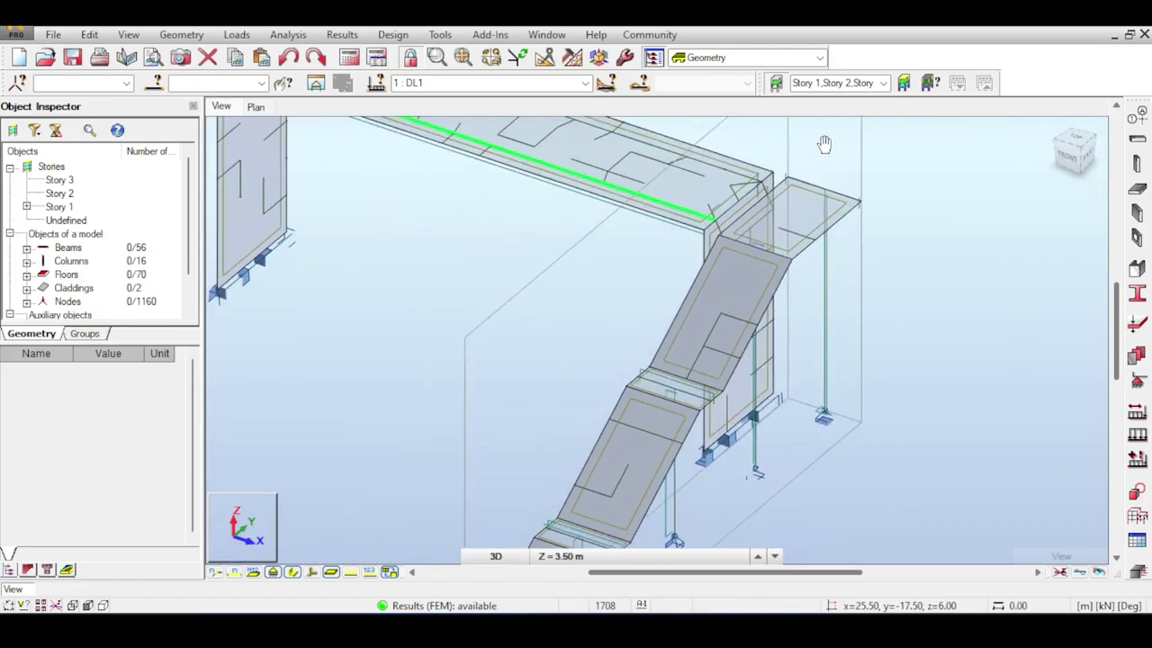
scroll(717, 216, up, 2)
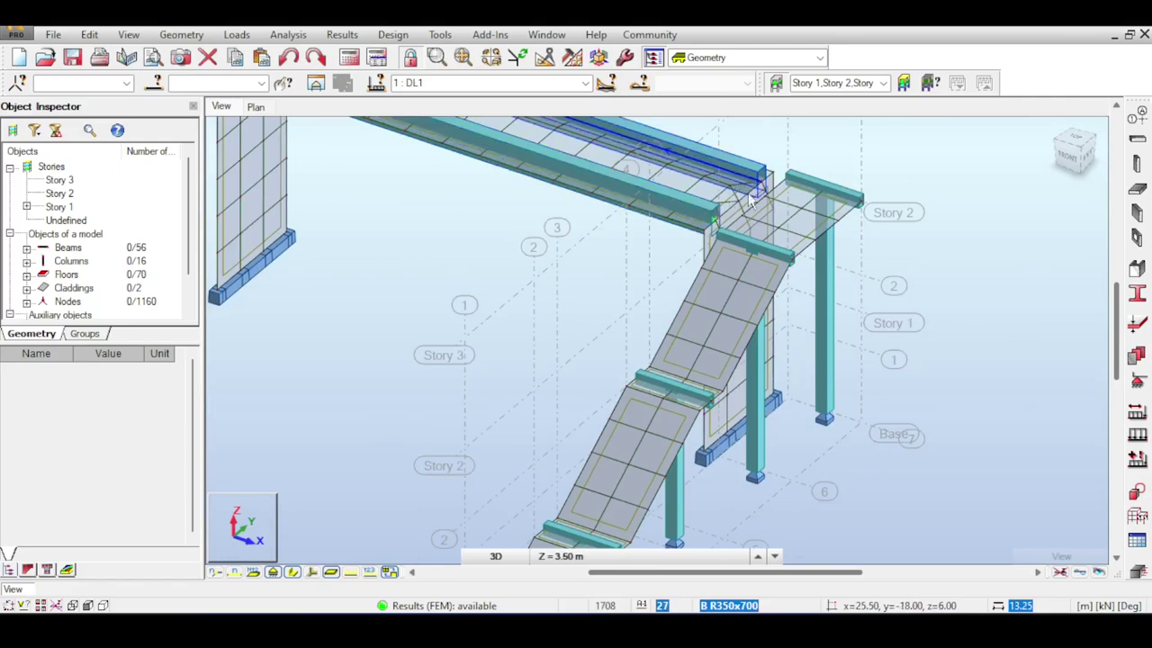
middle_drag(763, 195, 897, 205)
scroll(897, 205, down, 2)
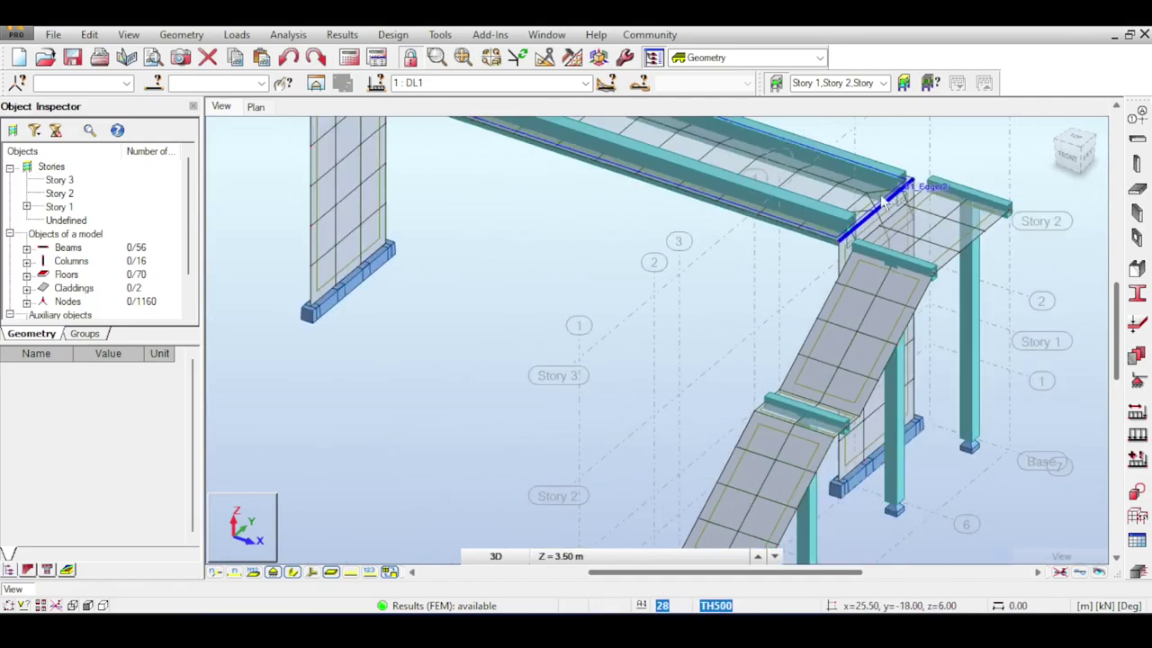
scroll(809, 185, down, 3)
middle_drag(766, 191, 710, 245)
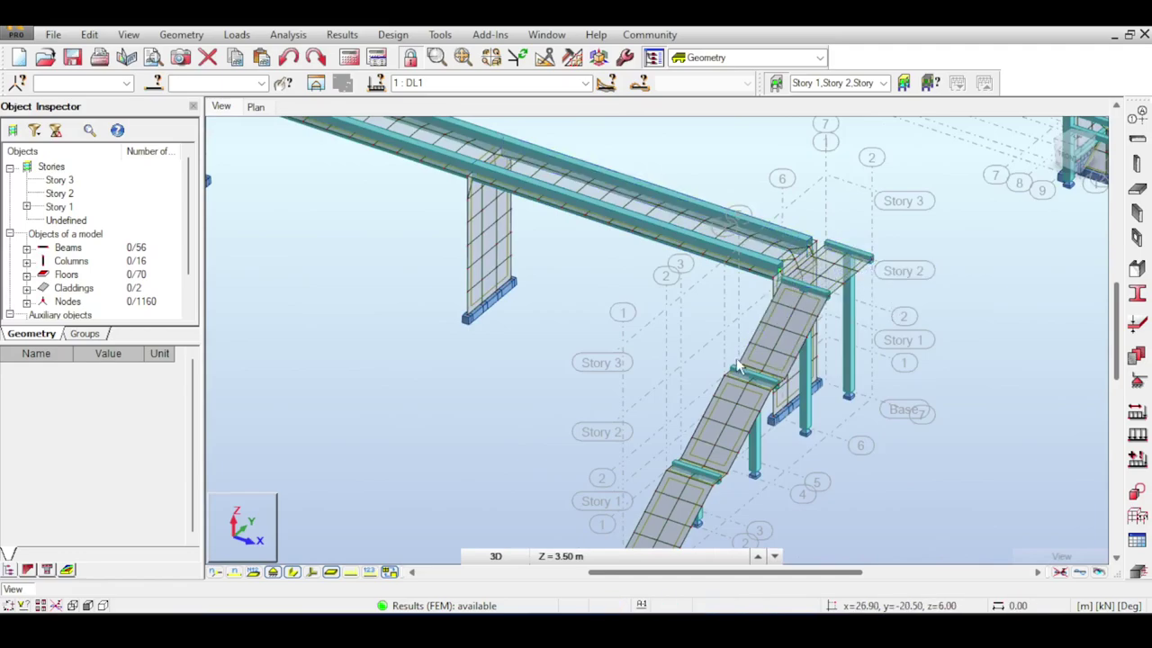
middle_drag(717, 324, 774, 308)
scroll(853, 261, down, 2)
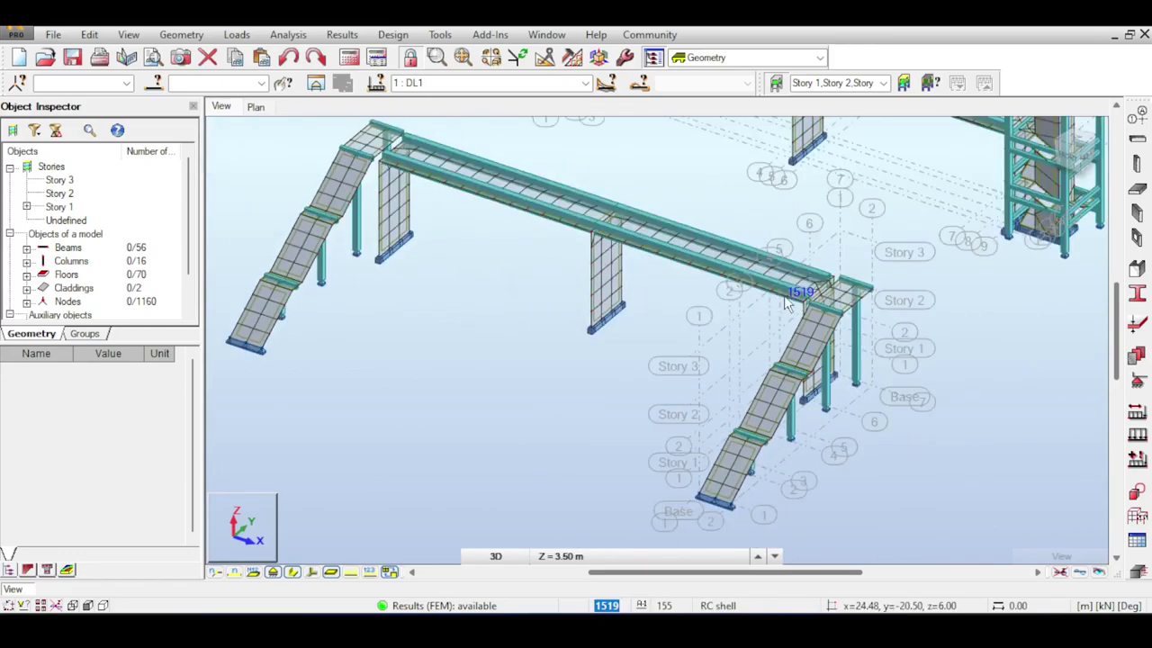
Review the whole front bridge, checking the near edge beams of both spans against their supporting piers
scroll(783, 295, down, 2)
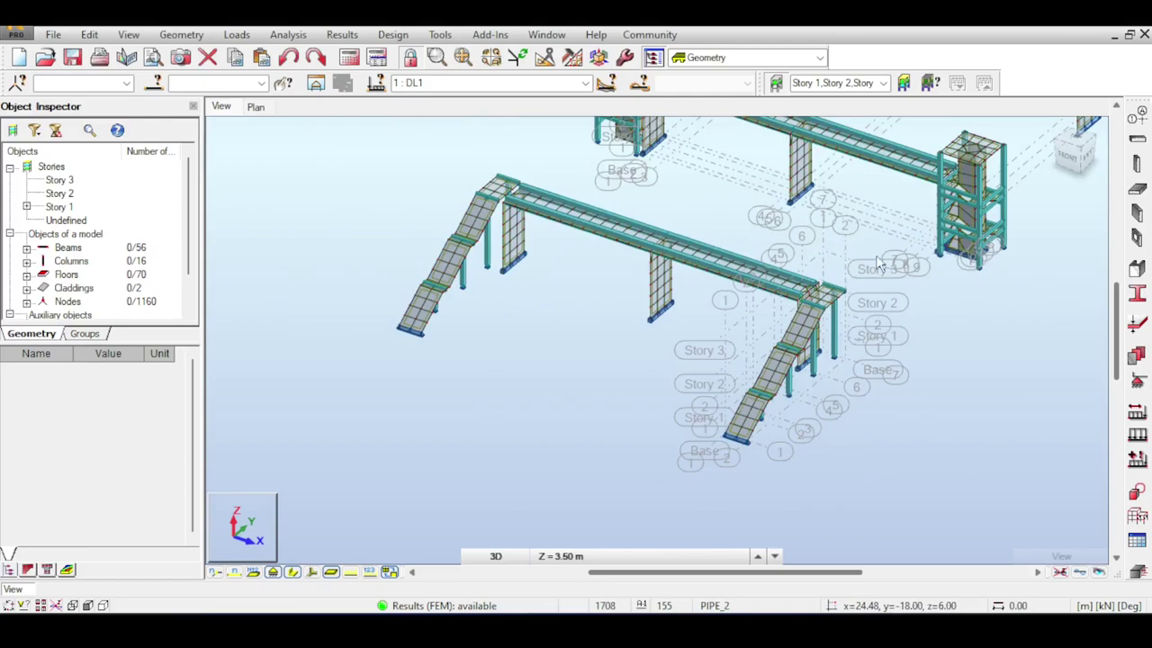
scroll(815, 287, up, 2)
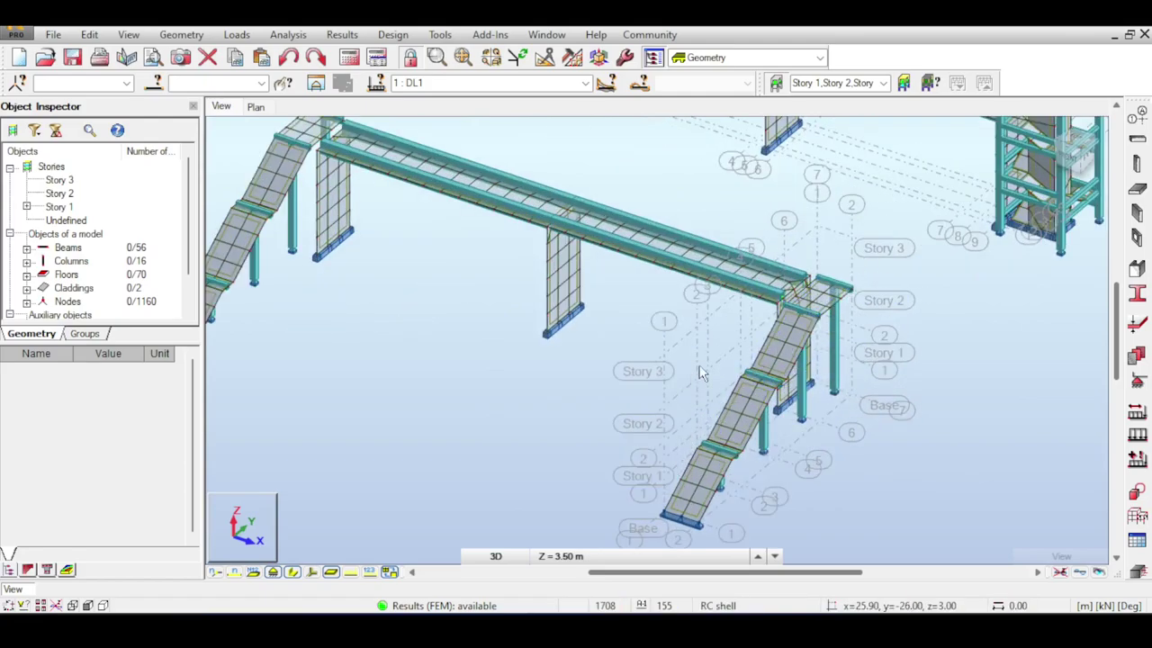
middle_drag(700, 367, 742, 378)
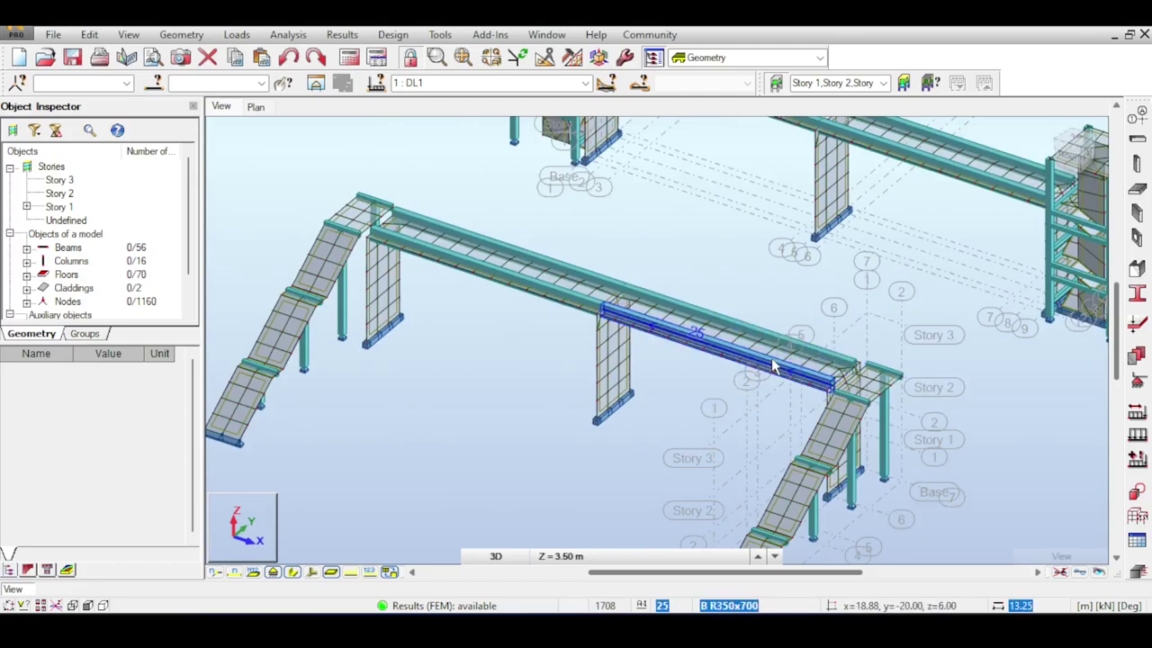
scroll(743, 247, down, 3)
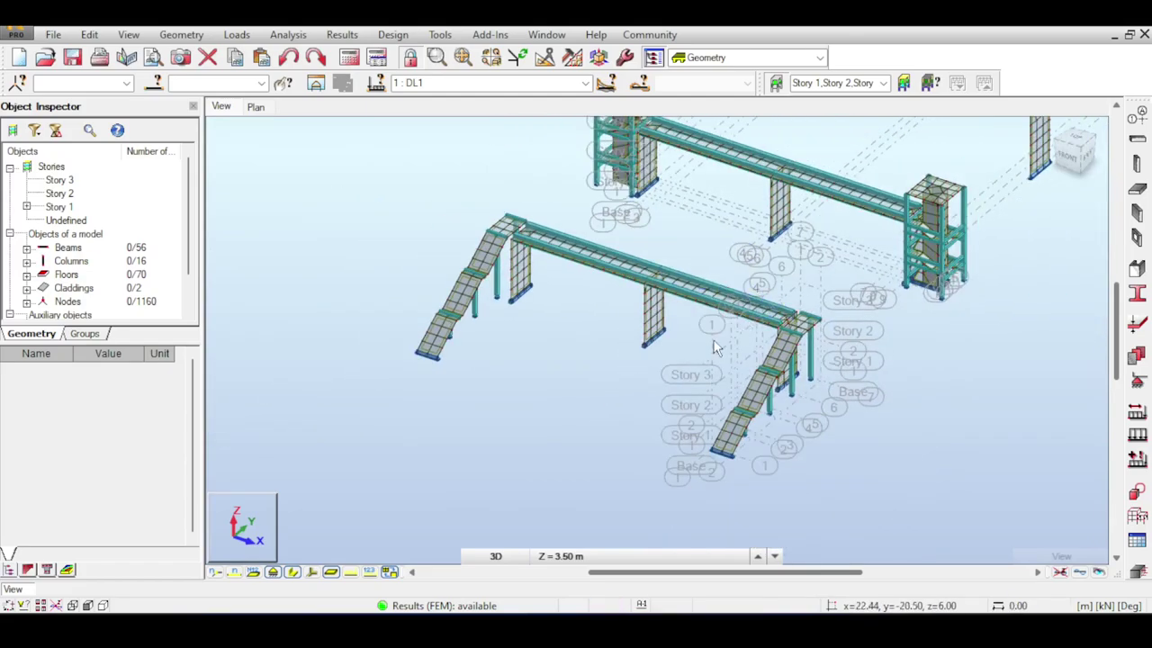
scroll(714, 338, up, 5)
middle_drag(715, 347, 823, 482)
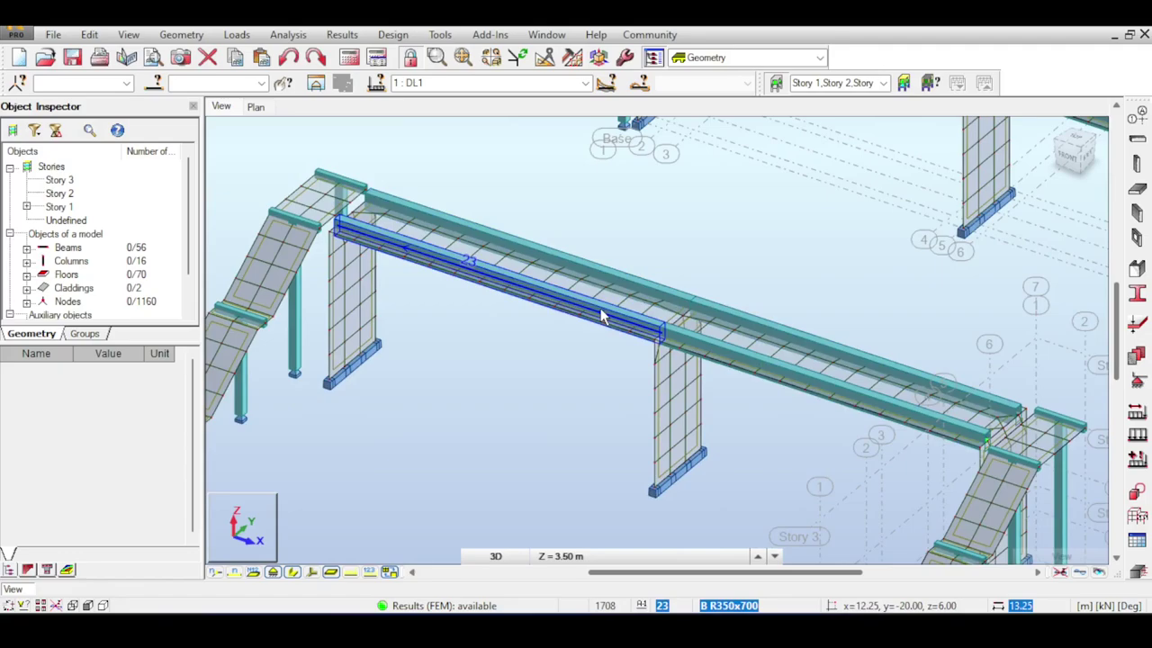
Hide the beam section shapes and examine the green line along the front bridge's near edge beams above the middle pier
middle_drag(778, 171, 656, 186)
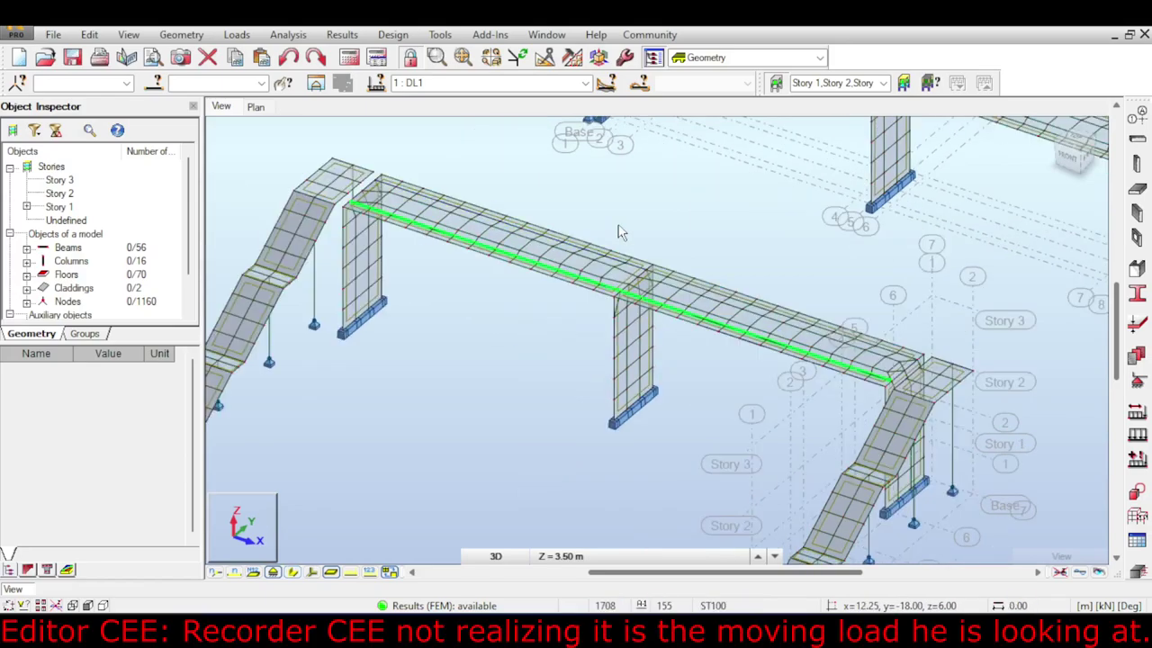
scroll(620, 231, up, 2)
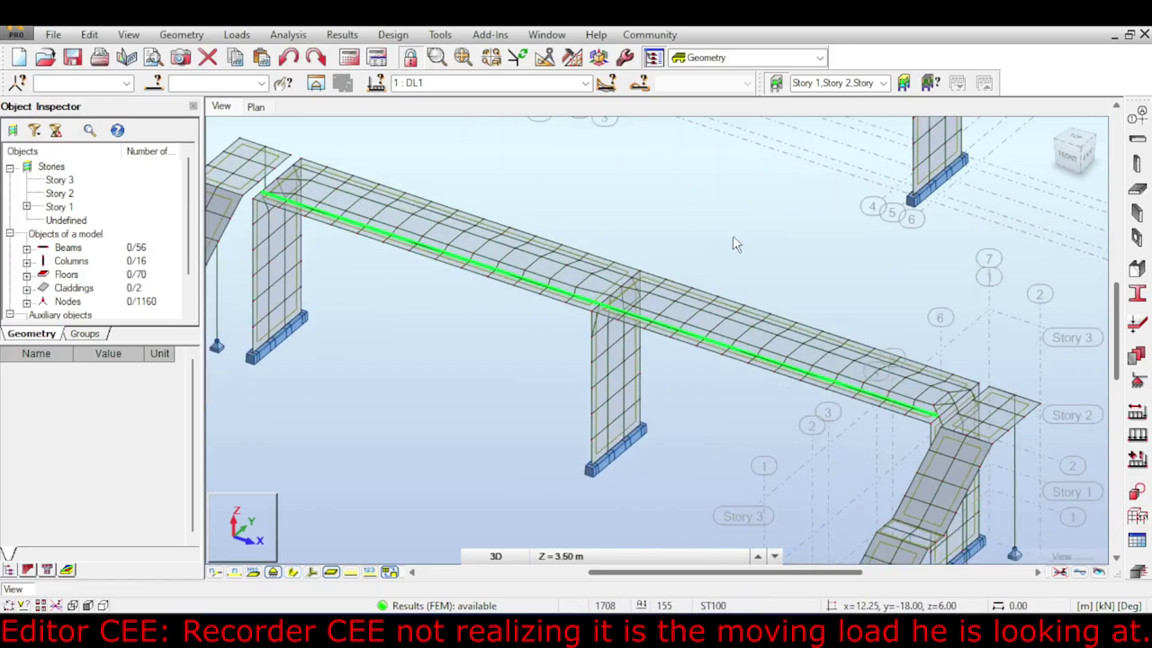
scroll(686, 364, up, 3)
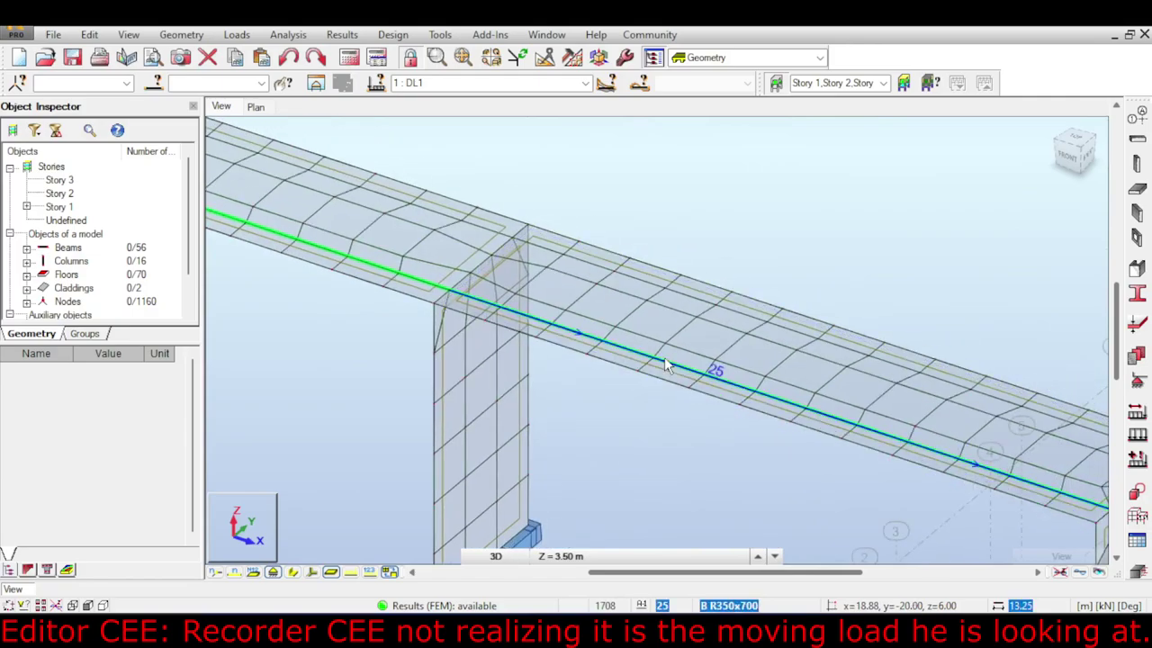
click(651, 422)
click(648, 441)
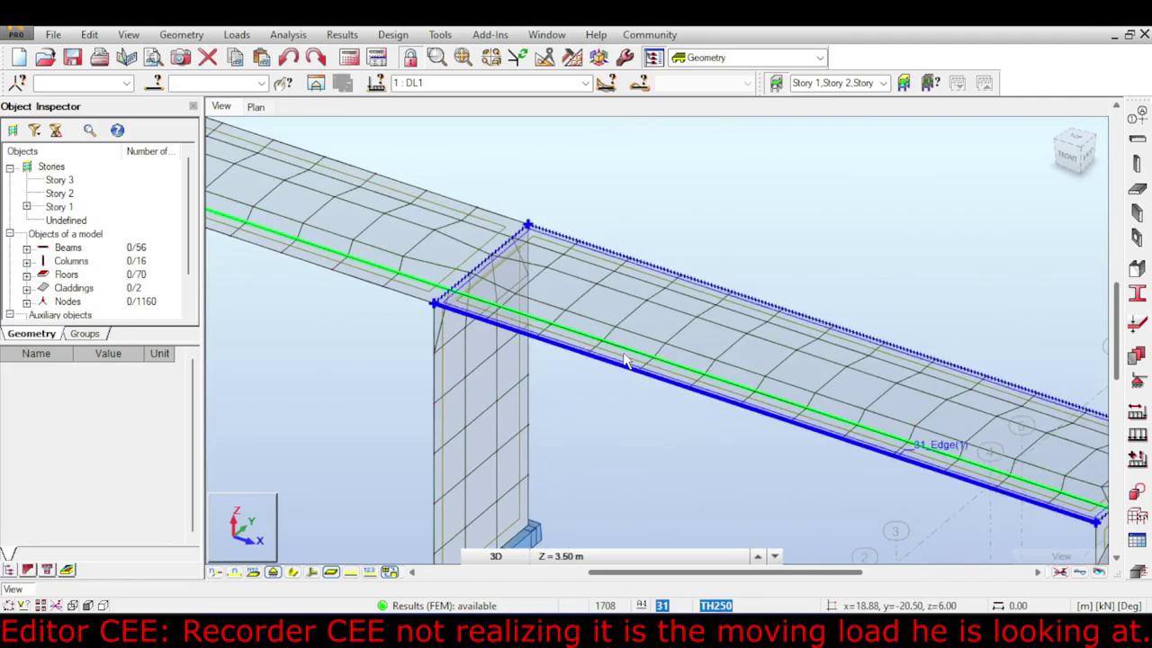
Delete the MovingLoad case from the list of defined load cases
scroll(576, 356, down, 2)
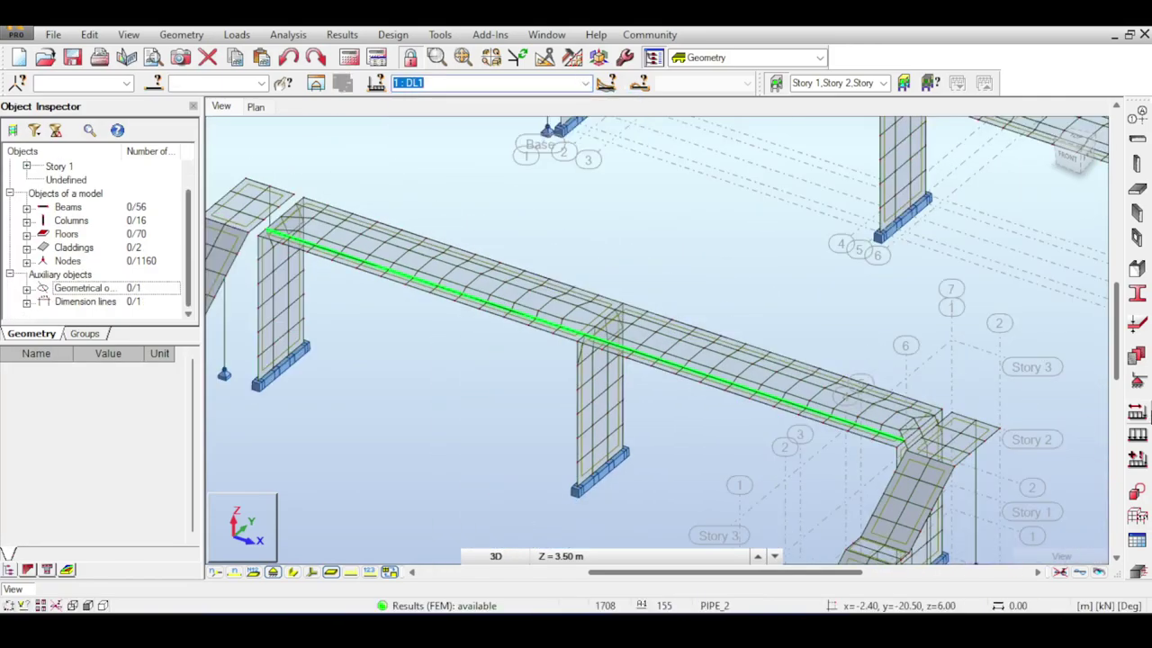
click(1139, 411)
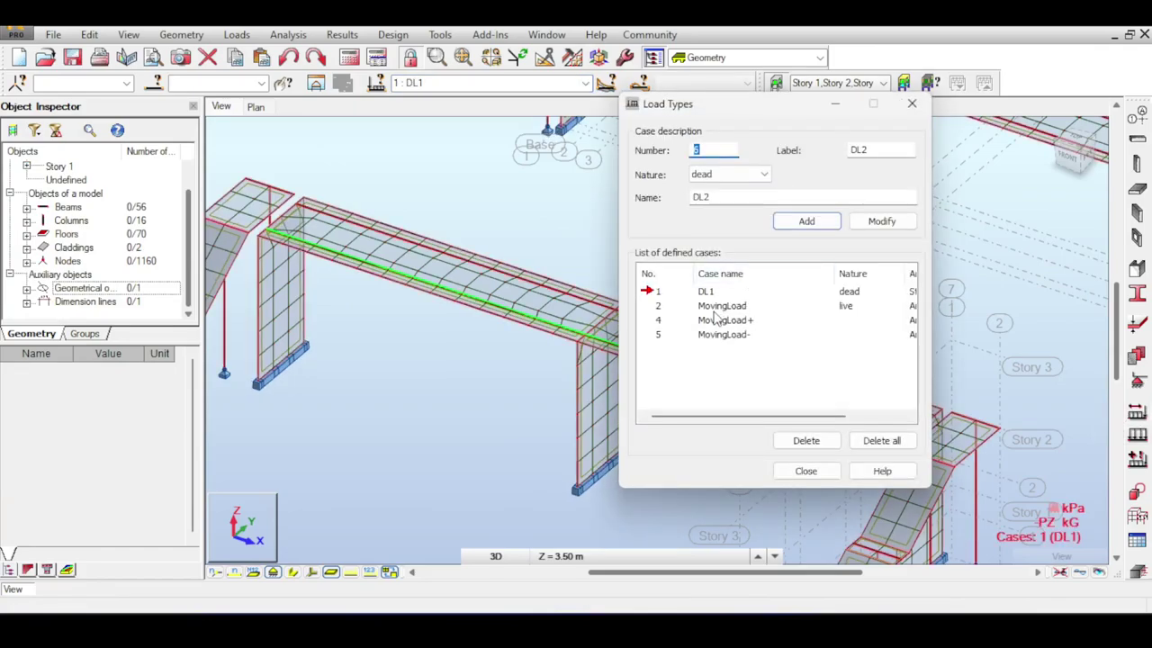
click(717, 307)
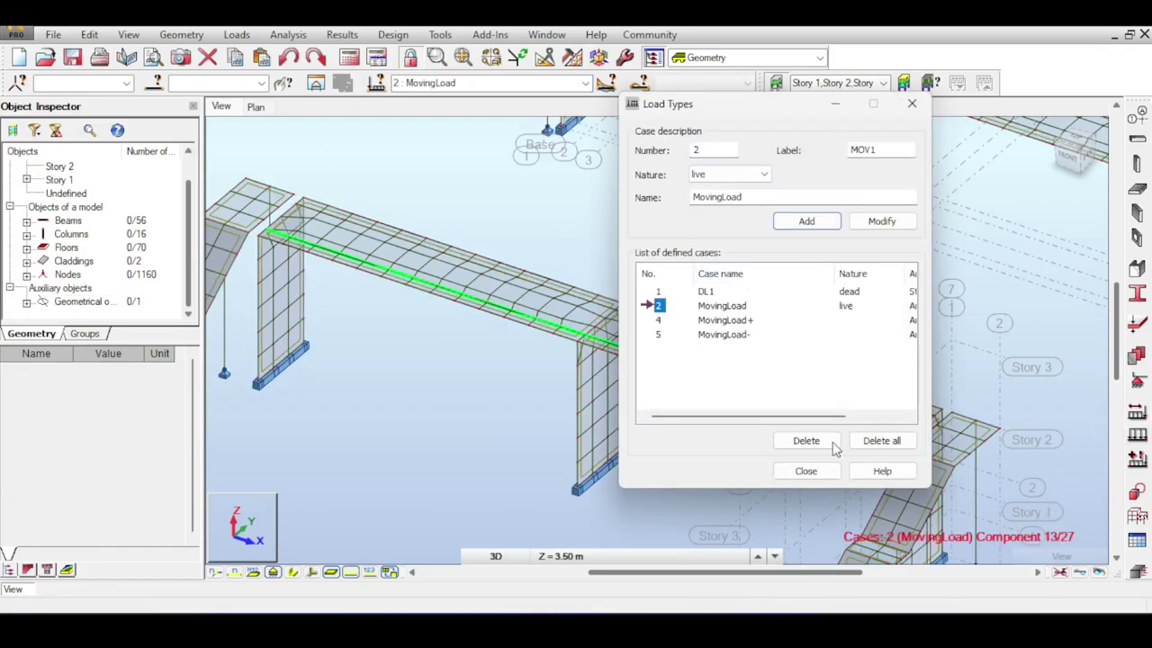
click(806, 440)
click(629, 355)
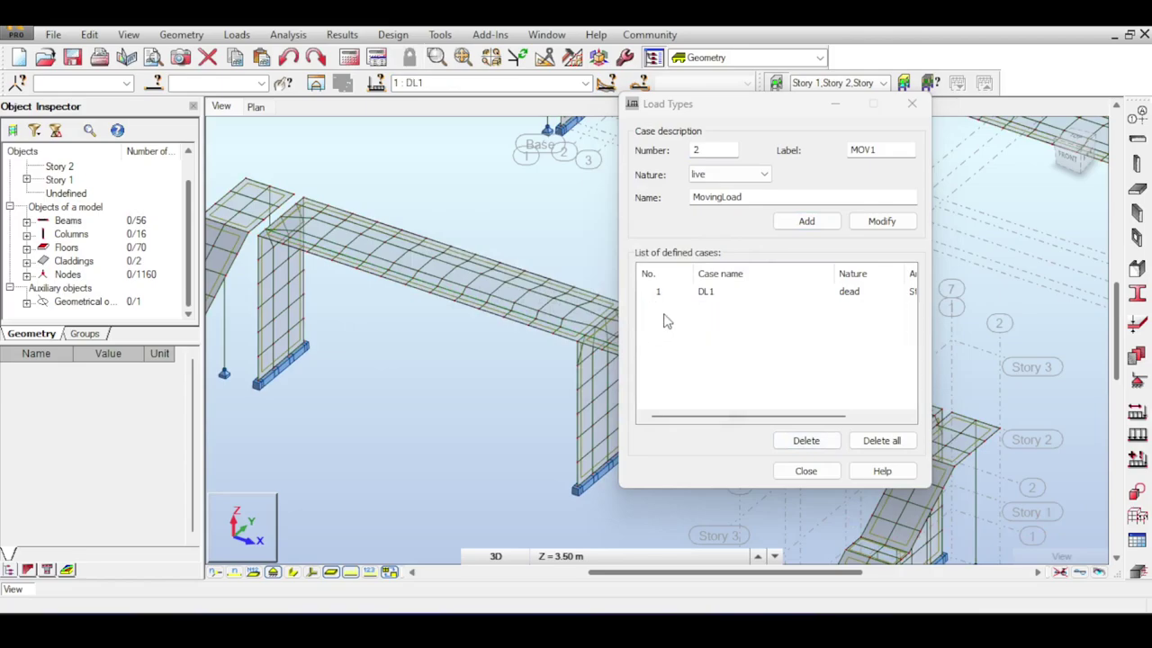
click(805, 470)
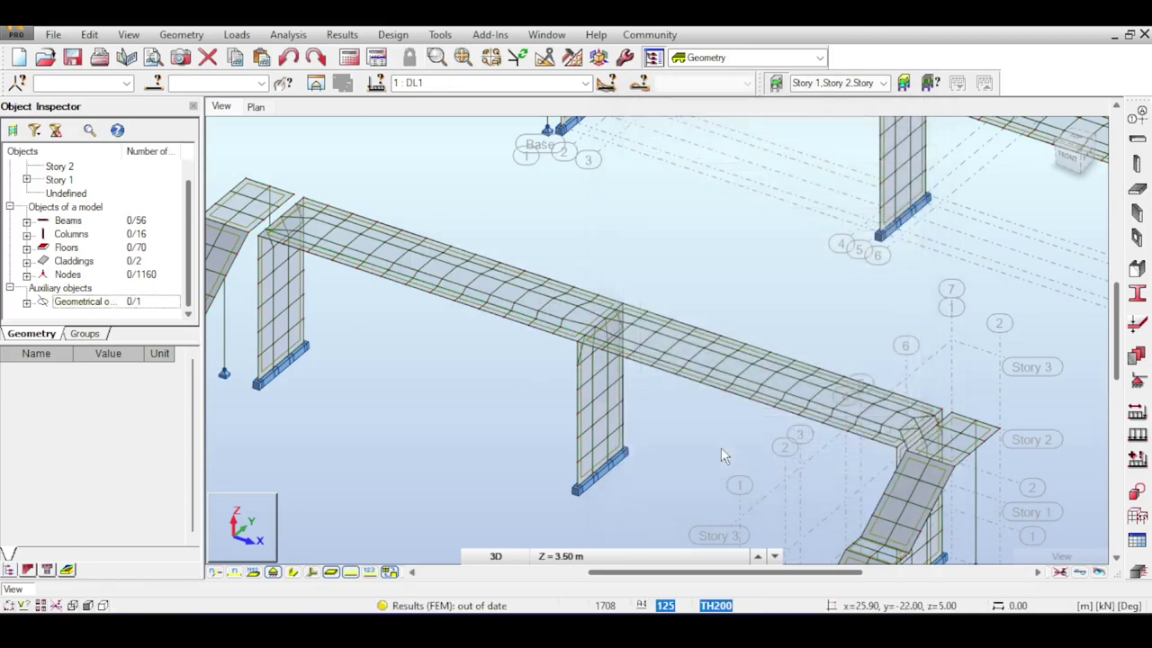
Select all structures behind the front bridge from above and delete them
click(1080, 157)
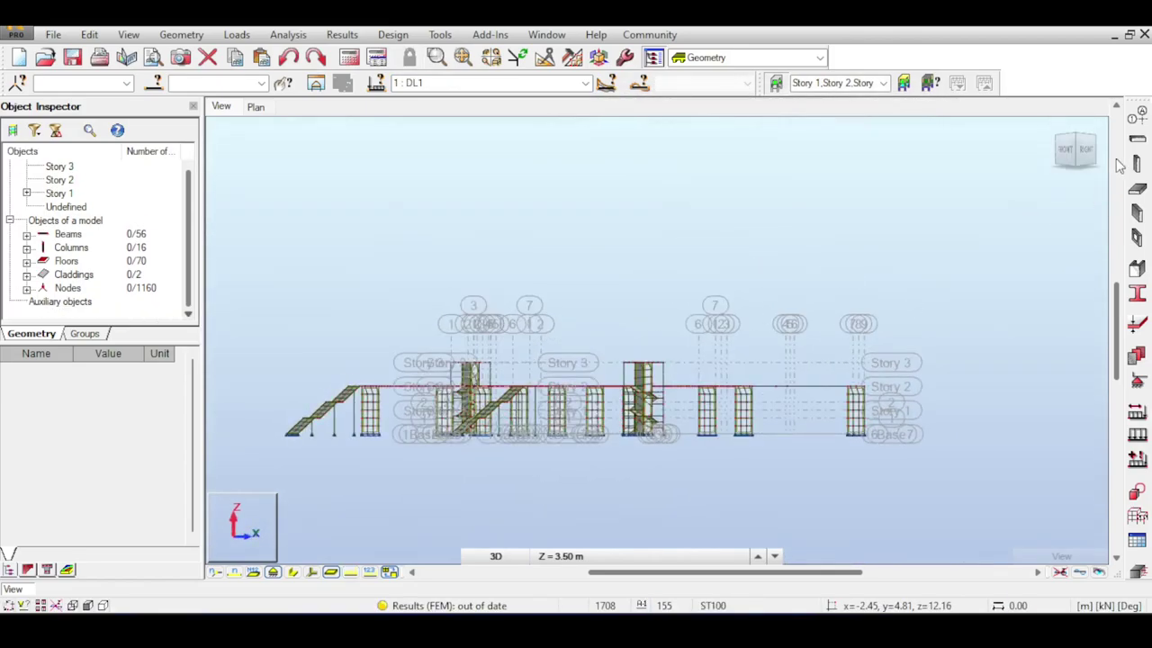
click(1053, 125)
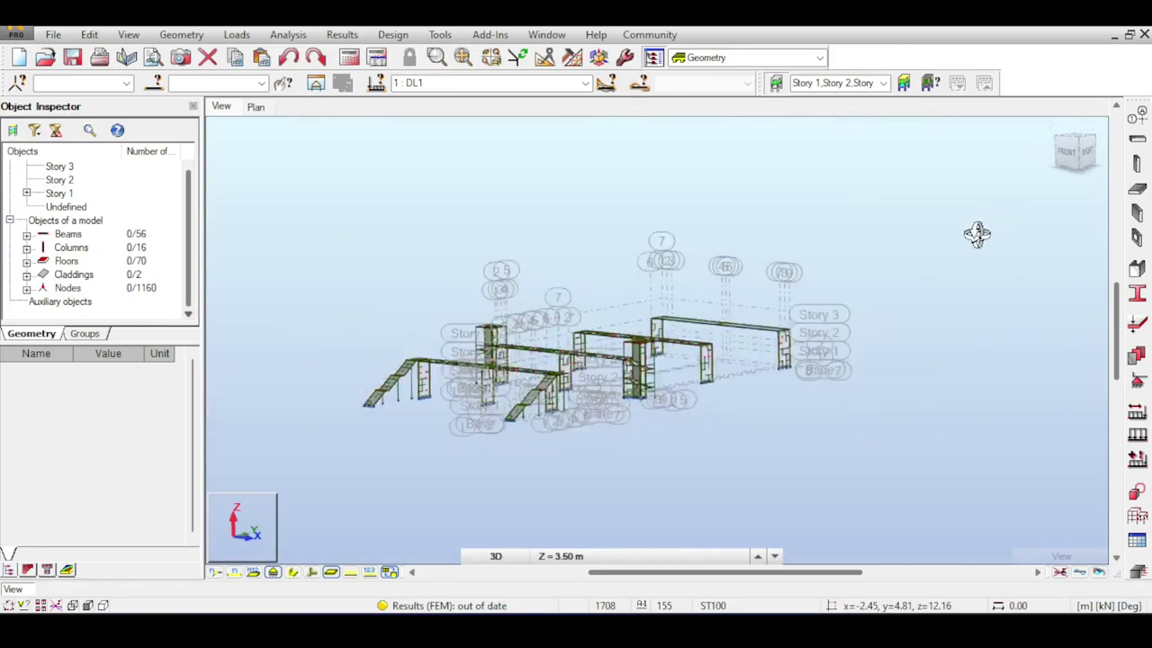
click(1083, 149)
drag(1075, 153, 914, 155)
right_click(913, 155)
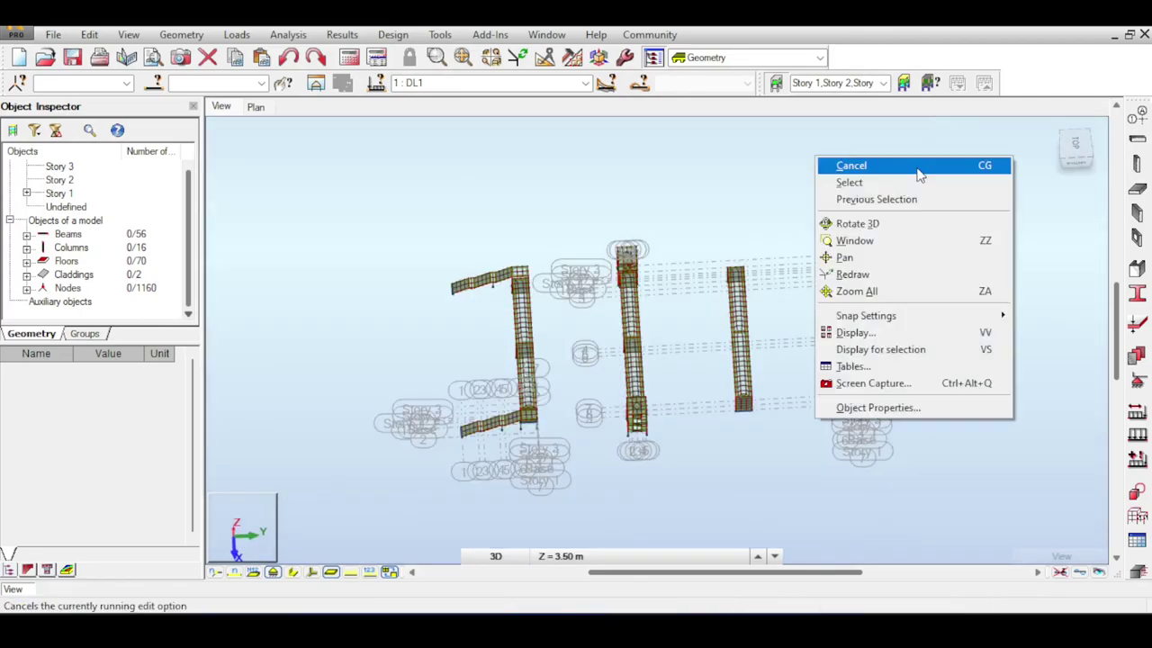
click(917, 166)
drag(551, 202, 984, 497)
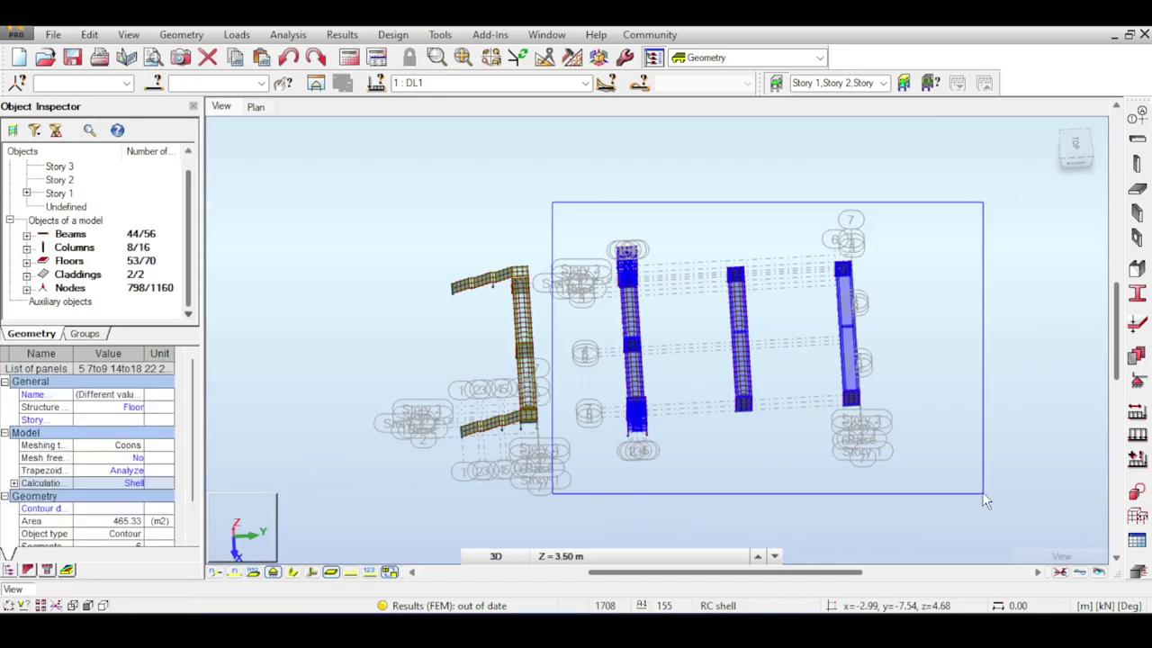
key(Delete)
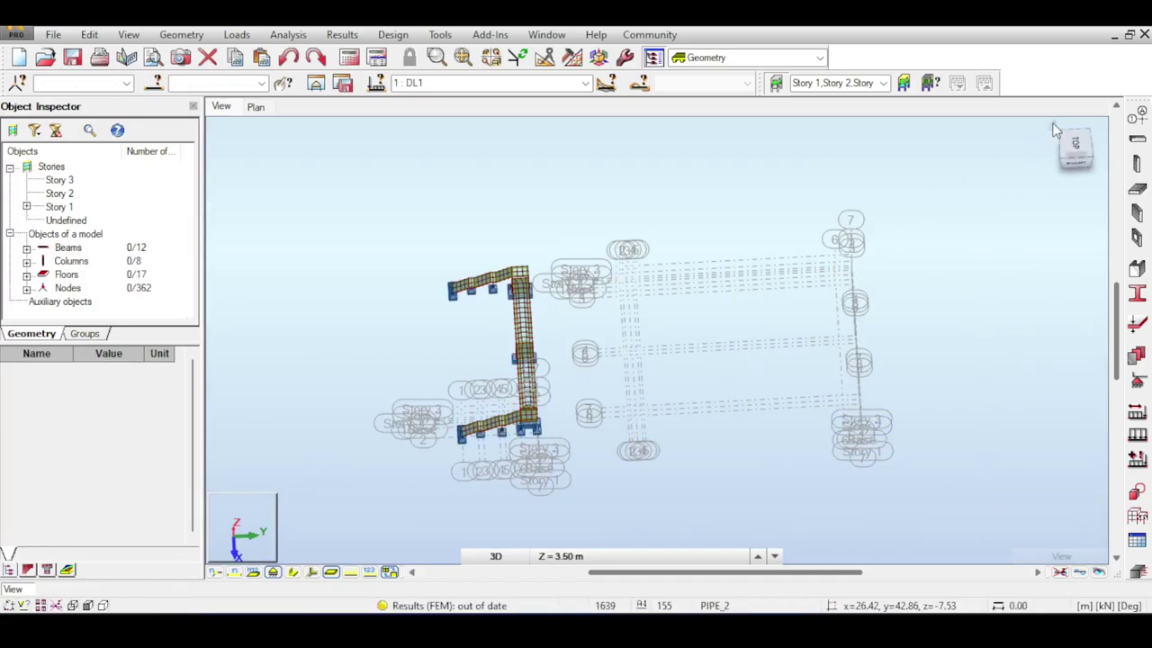
Delete the stairs, landings and their columns at both ends of the front bridge, keeping the deck and its three piers
click(1058, 131)
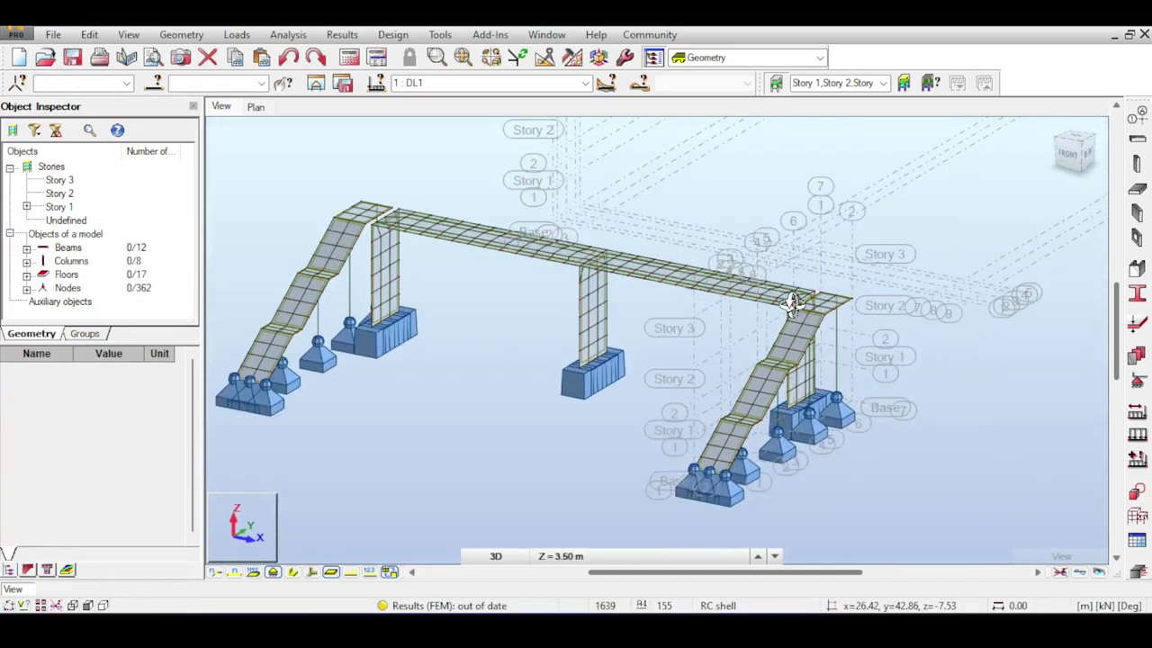
click(1069, 154)
right_click(715, 210)
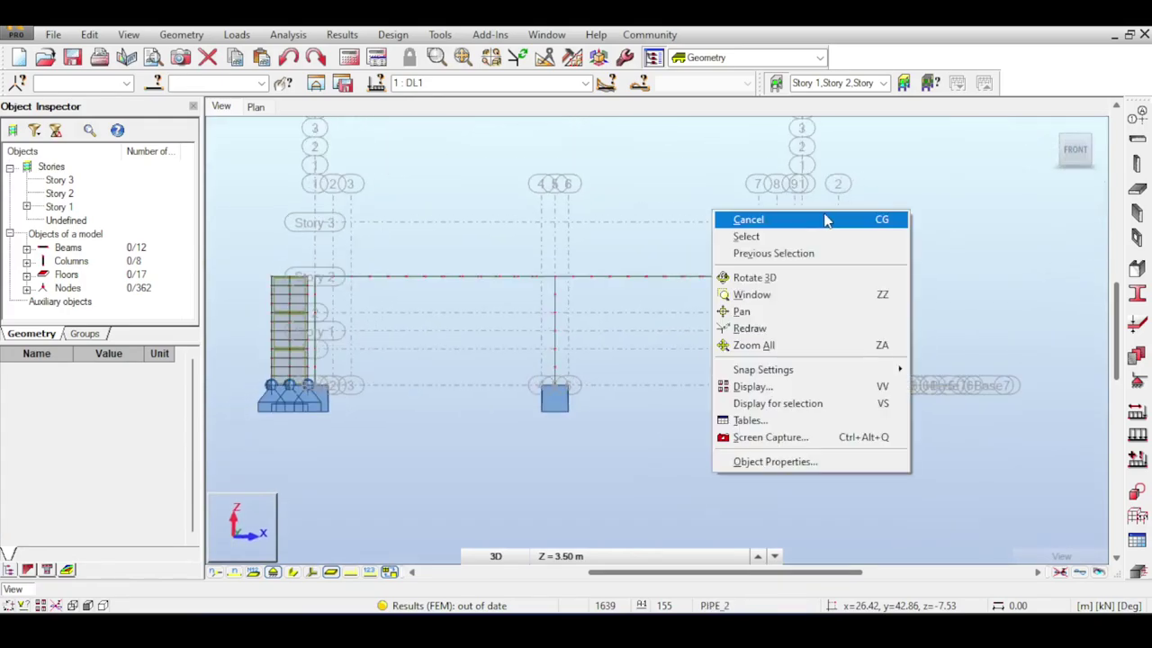
click(825, 219)
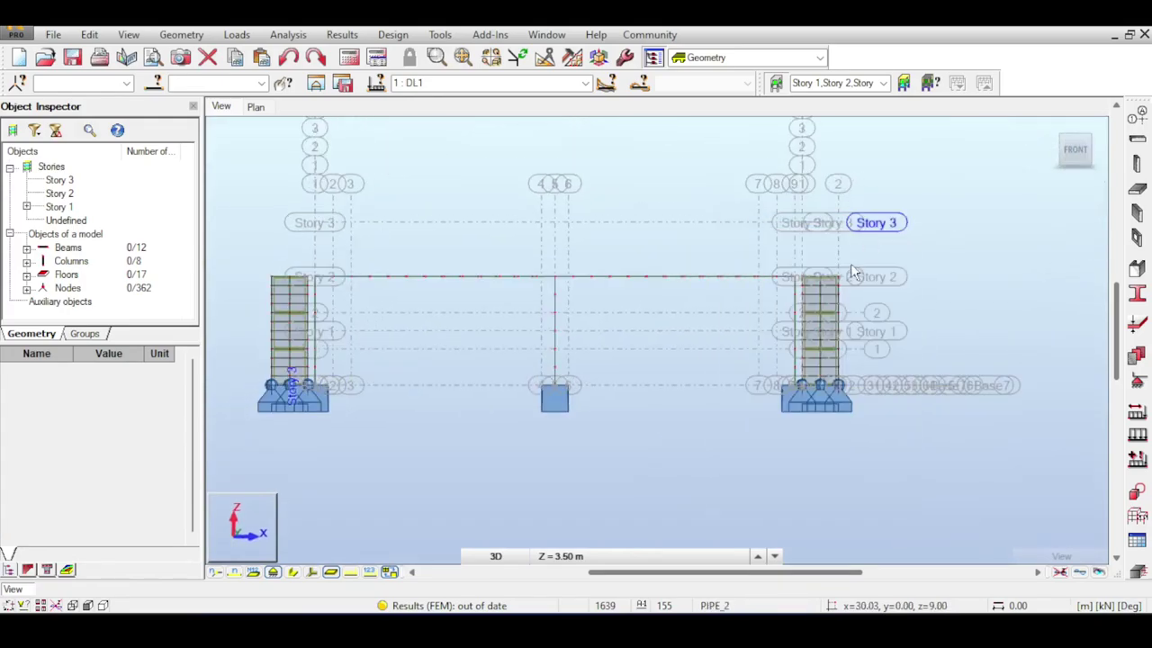
click(801, 415)
key(Delete)
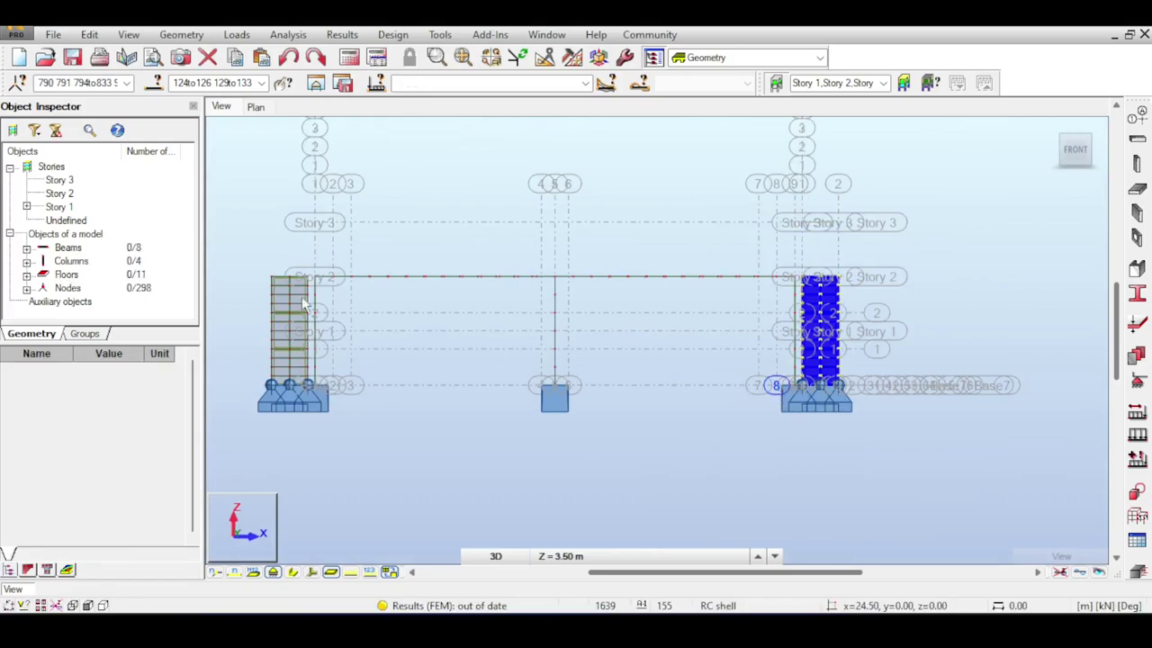
Choose a finer default meshing set for all panels in the job preferences and recalculate the bridge model
click(1058, 135)
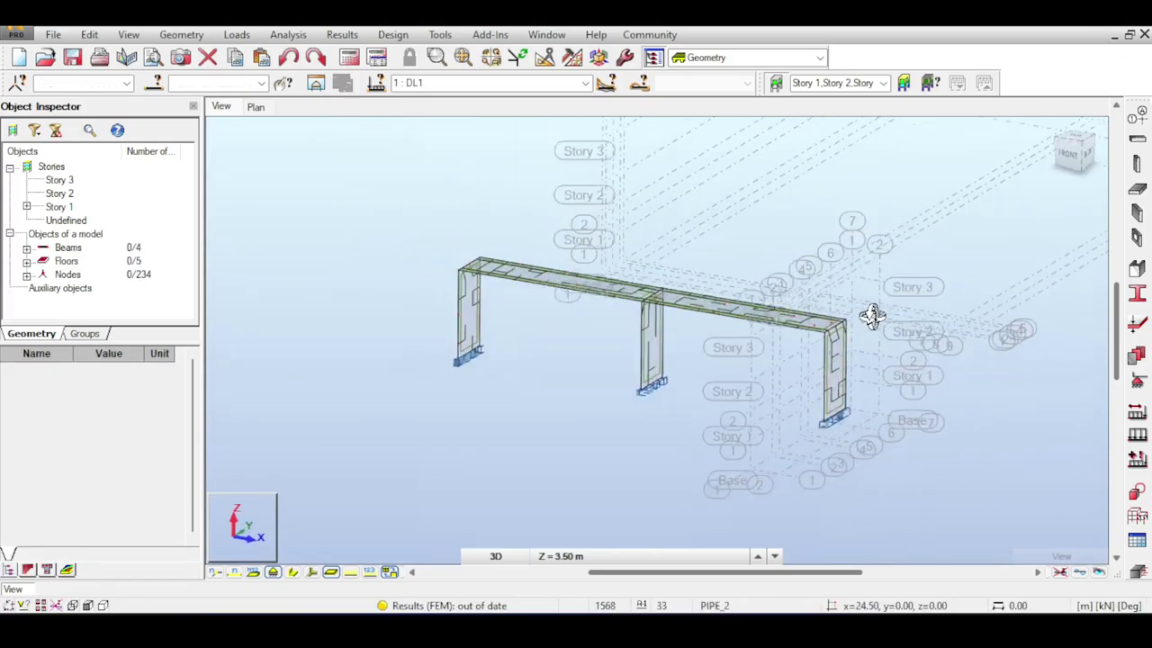
right_click(772, 215)
click(774, 224)
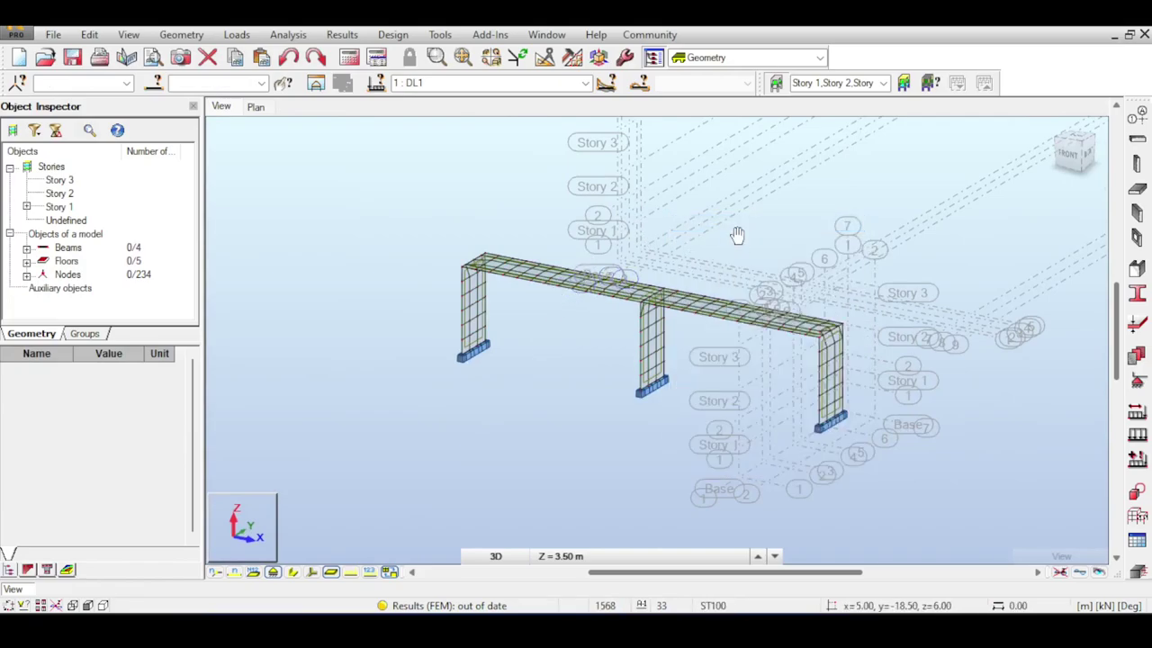
drag(737, 234, 700, 216)
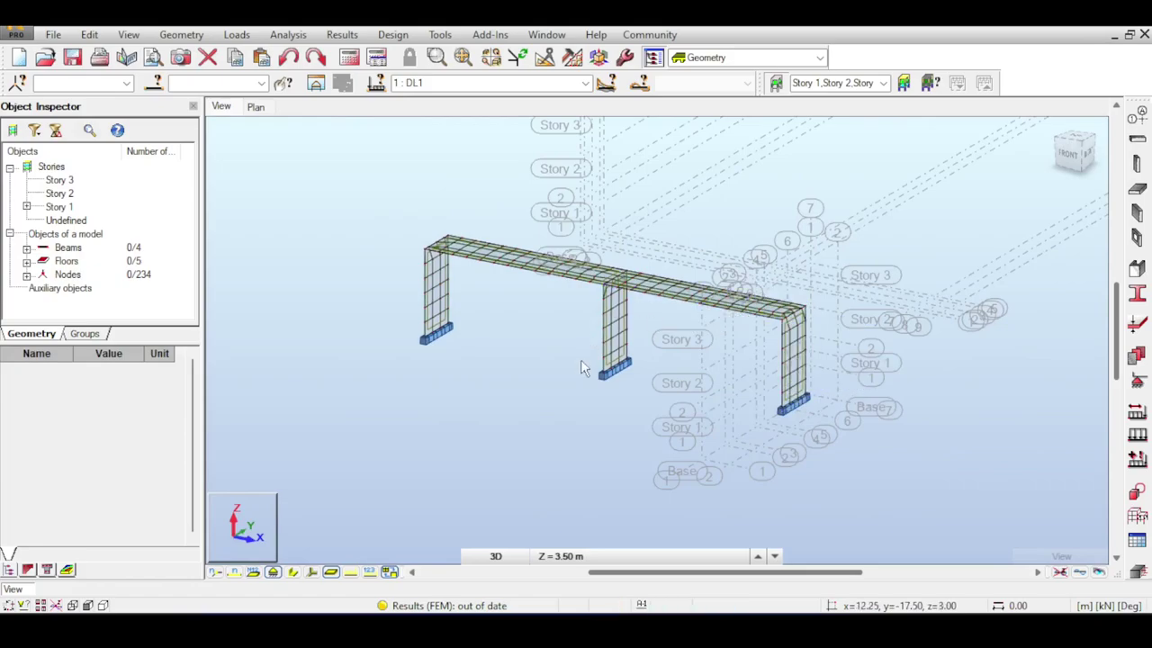
scroll(566, 318, up, 3)
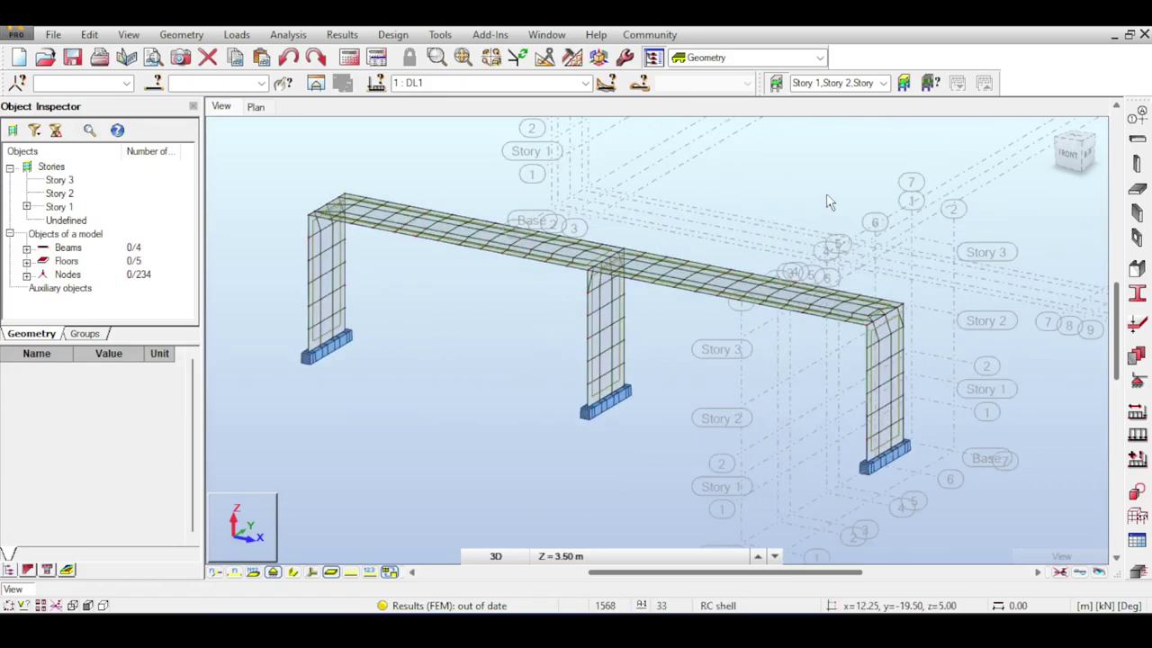
click(634, 58)
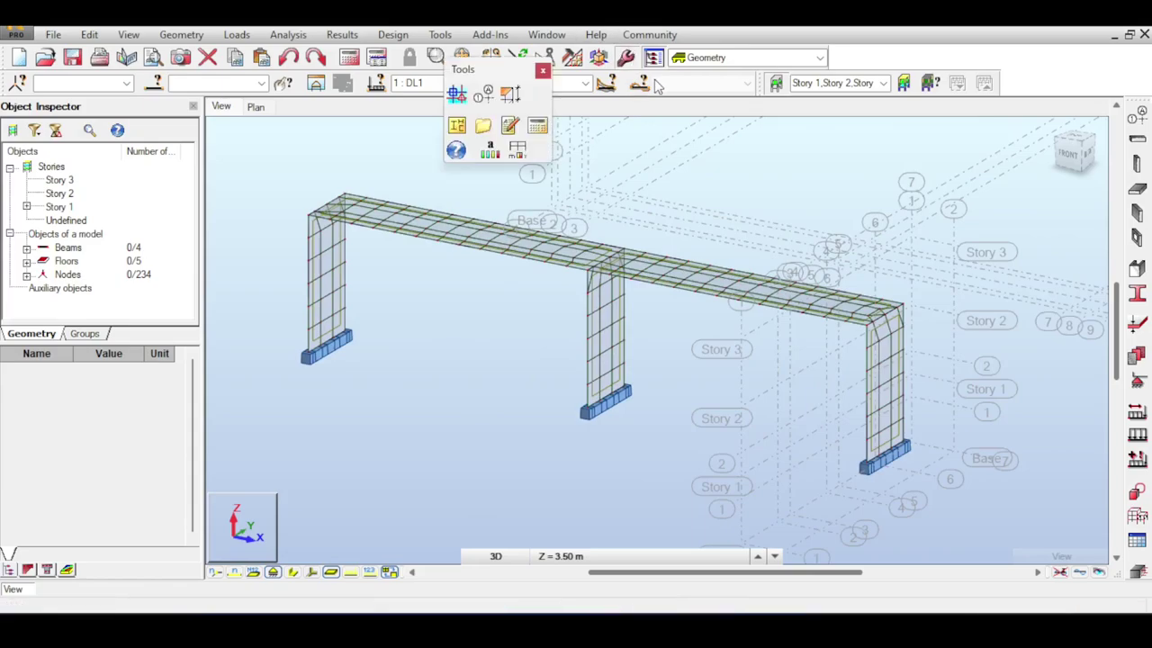
click(515, 152)
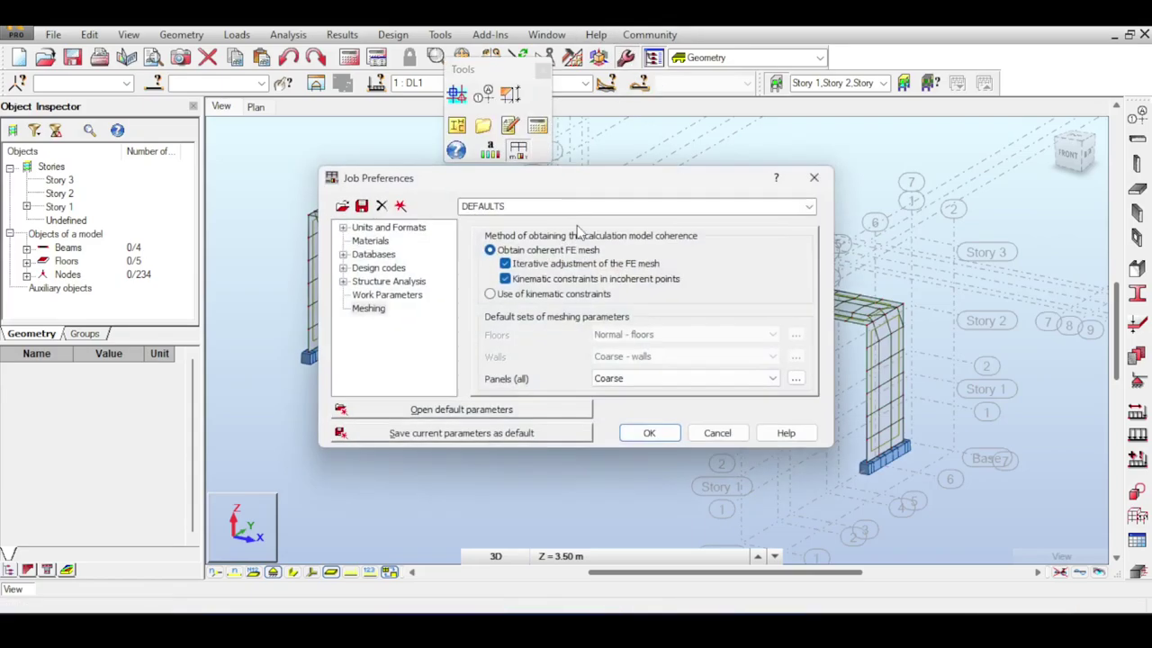
click(617, 382)
click(617, 429)
click(649, 433)
click(544, 70)
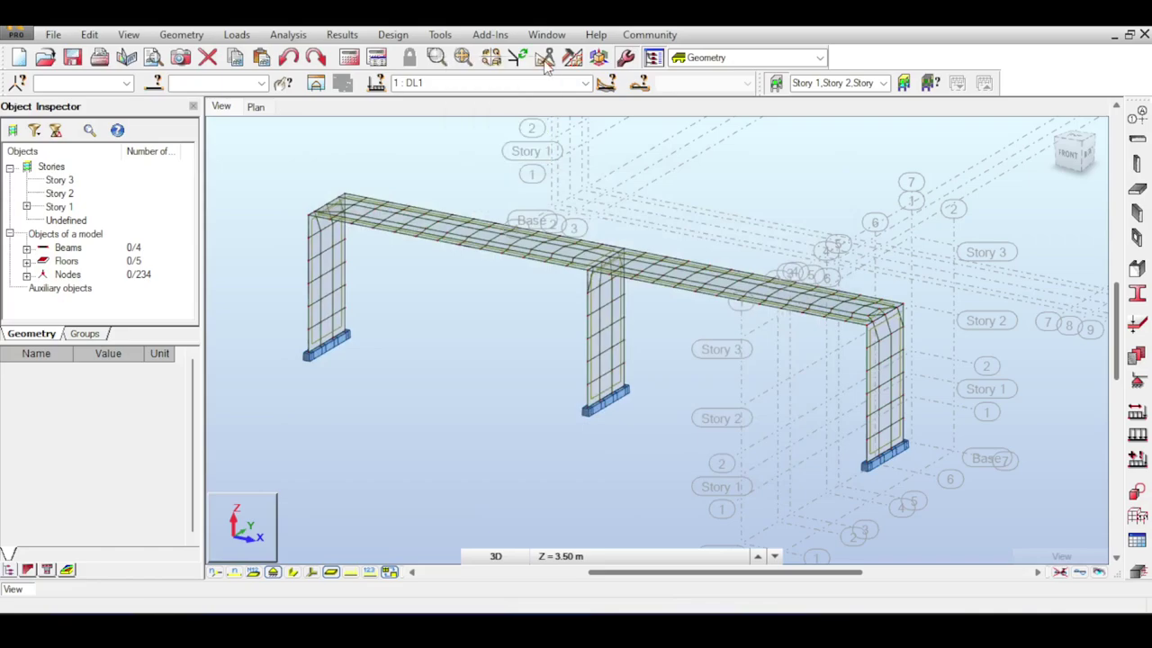
click(349, 56)
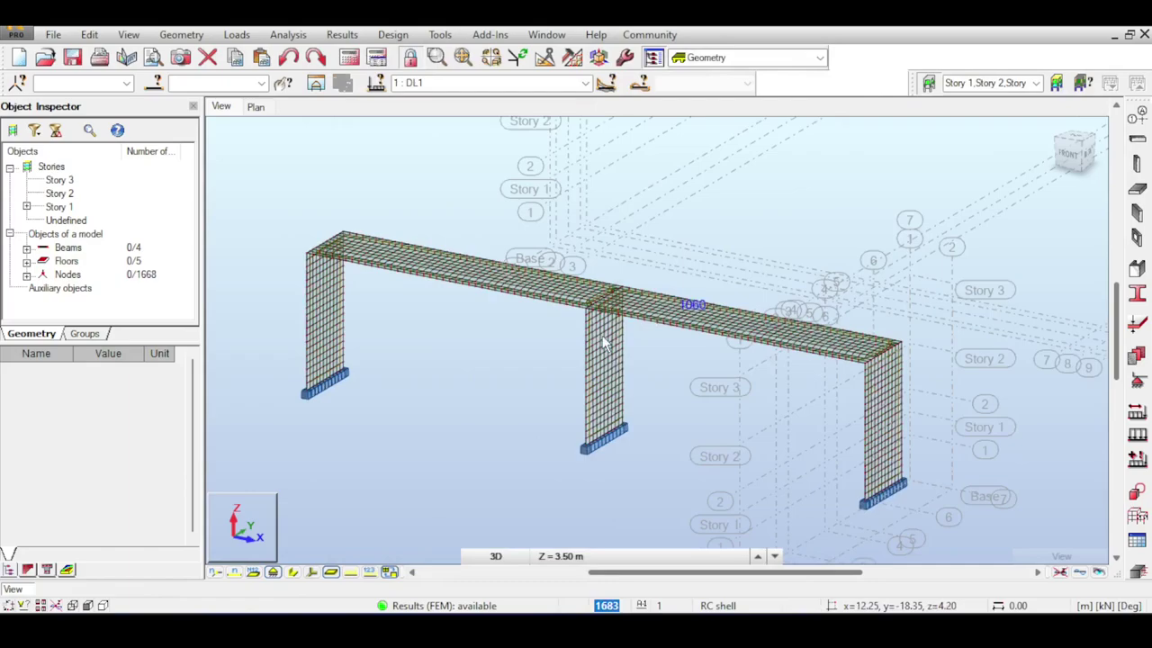
Examine the refined mesh along the bridge deck, edge beams and three piers from several angles
scroll(602, 337, up, 2)
middle_drag(635, 247, 645, 337)
scroll(770, 263, down, 2)
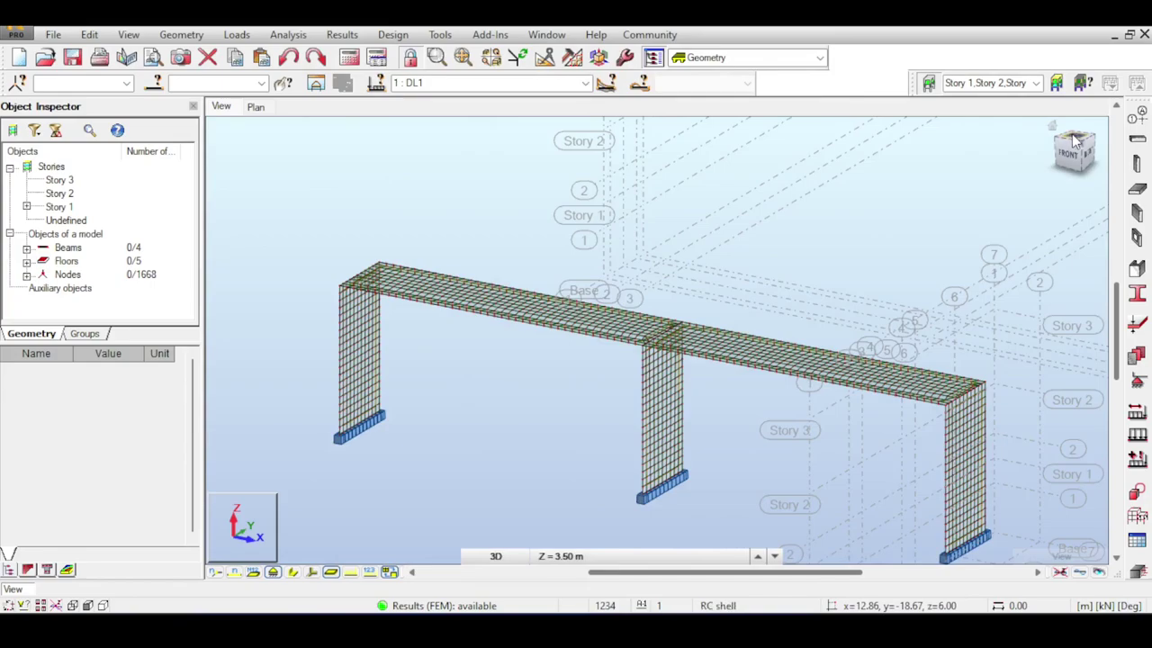
drag(1073, 139, 969, 236)
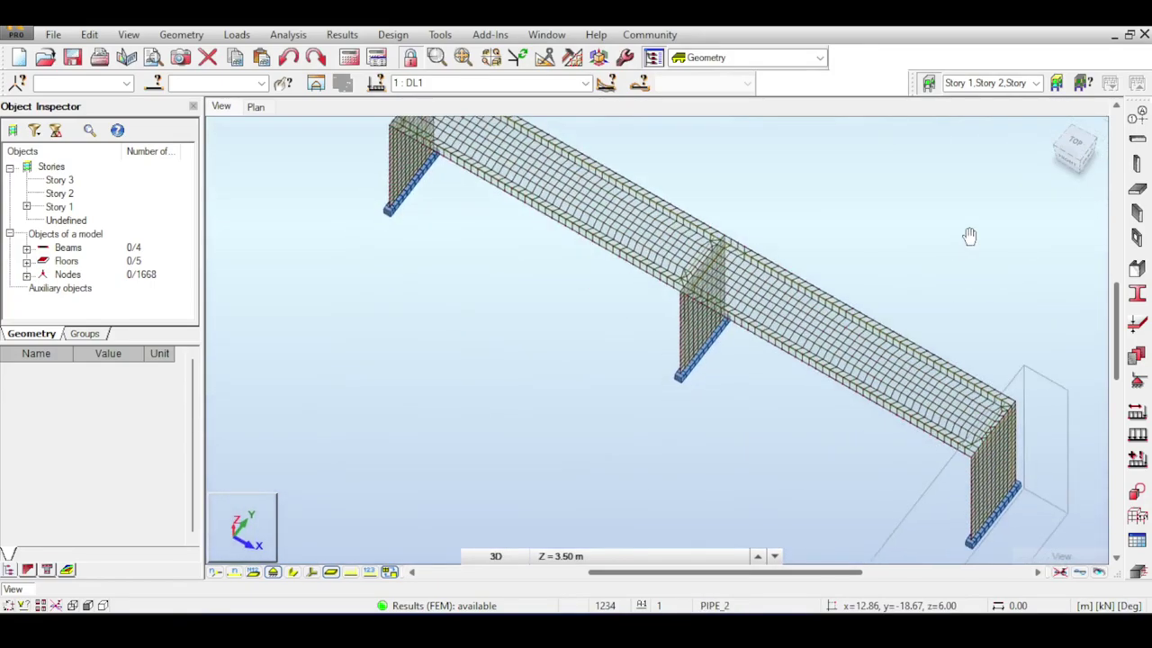
scroll(765, 241, up, 3)
scroll(765, 241, down, 4)
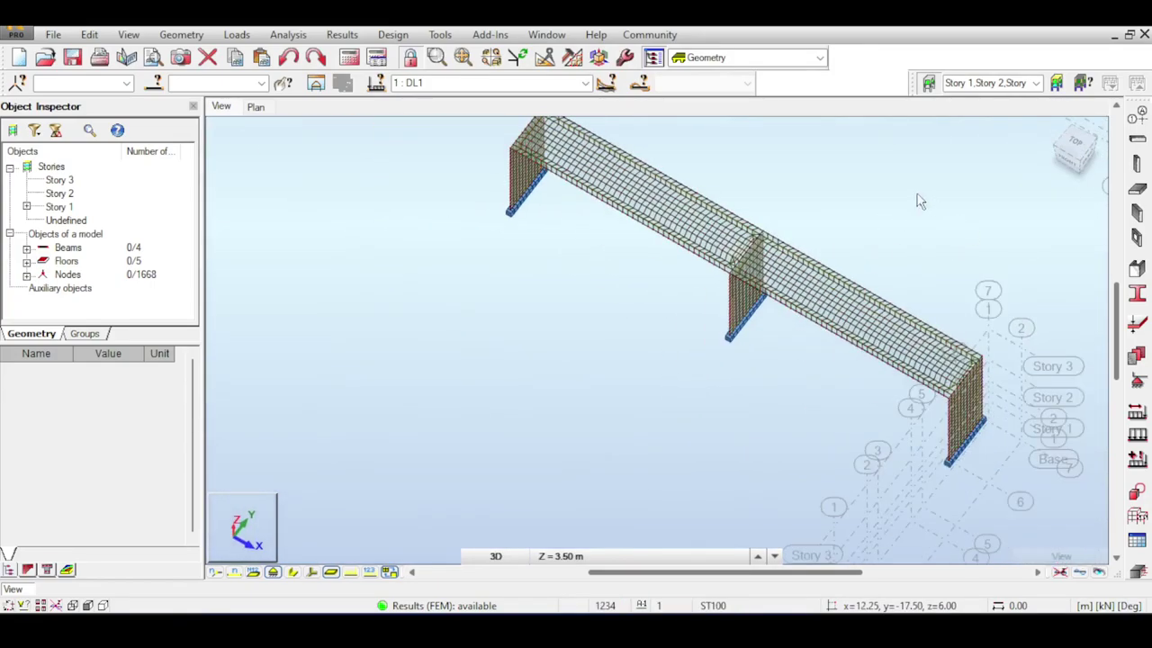
middle_drag(917, 194, 892, 187)
drag(1092, 154, 1103, 64)
middle_drag(774, 257, 646, 299)
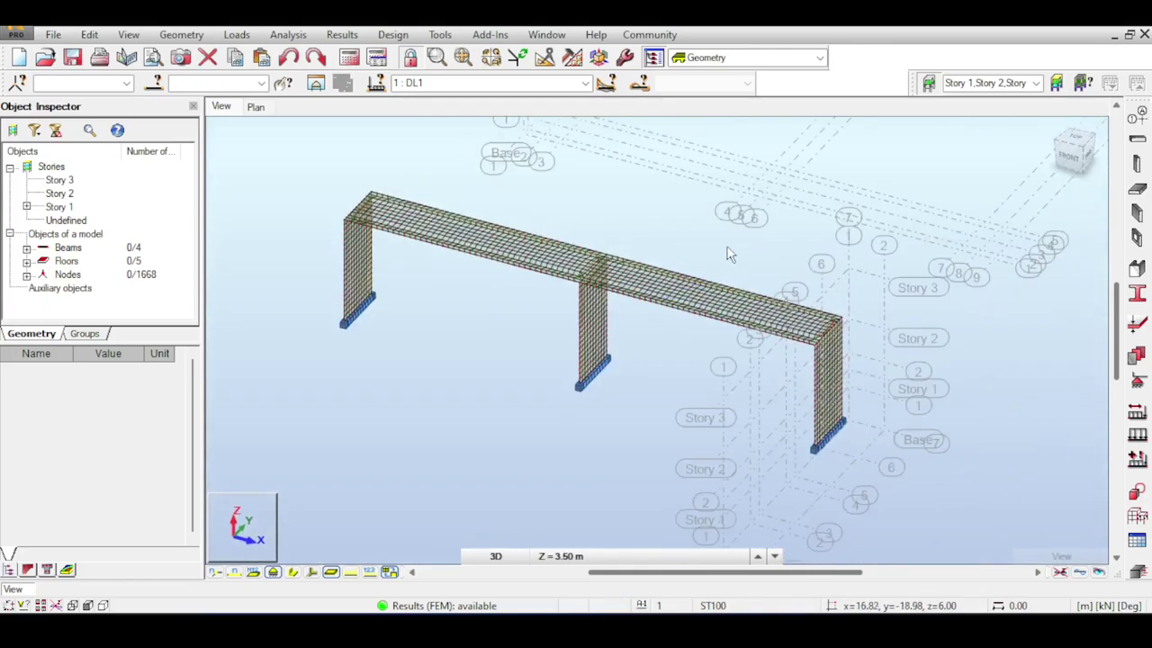
Apply the My moment diagram to the bridge members for case DL1, keeping the diagram settings clear of the model
click(342, 35)
click(383, 97)
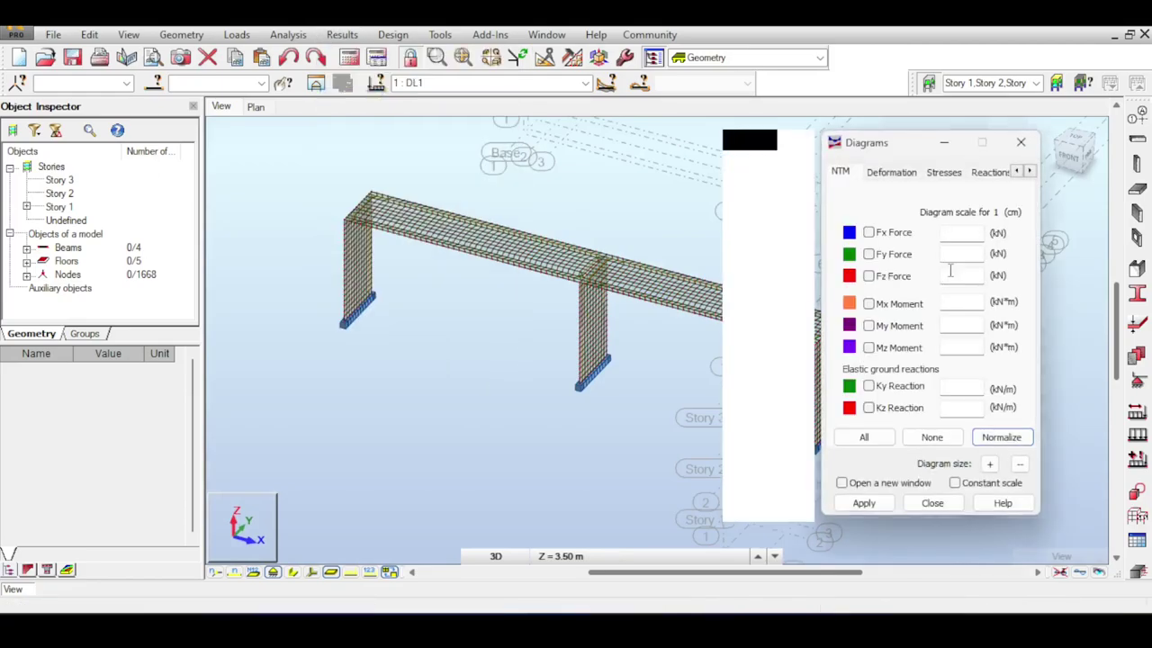
click(861, 504)
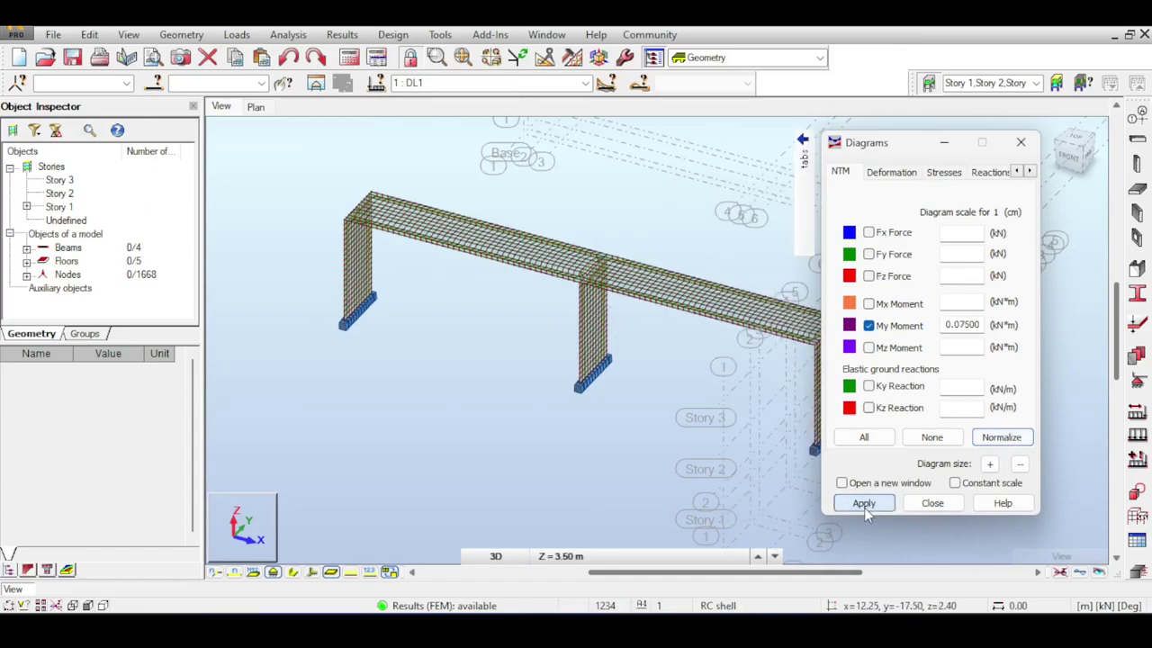
drag(904, 144, 1034, 243)
click(1076, 158)
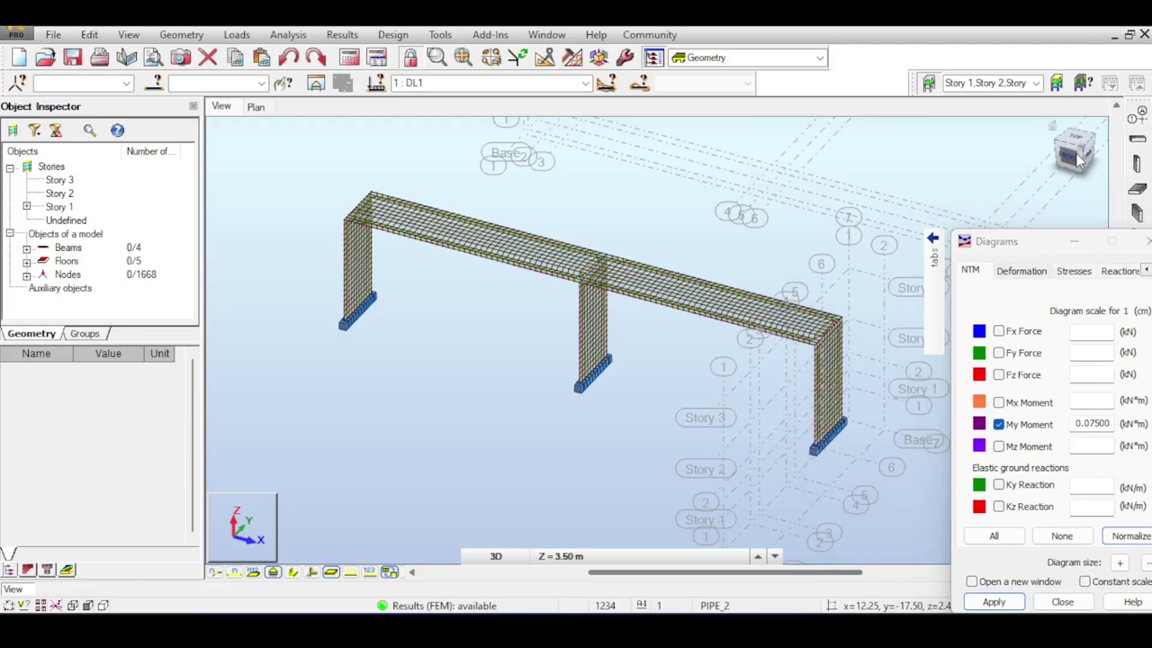
click(1058, 132)
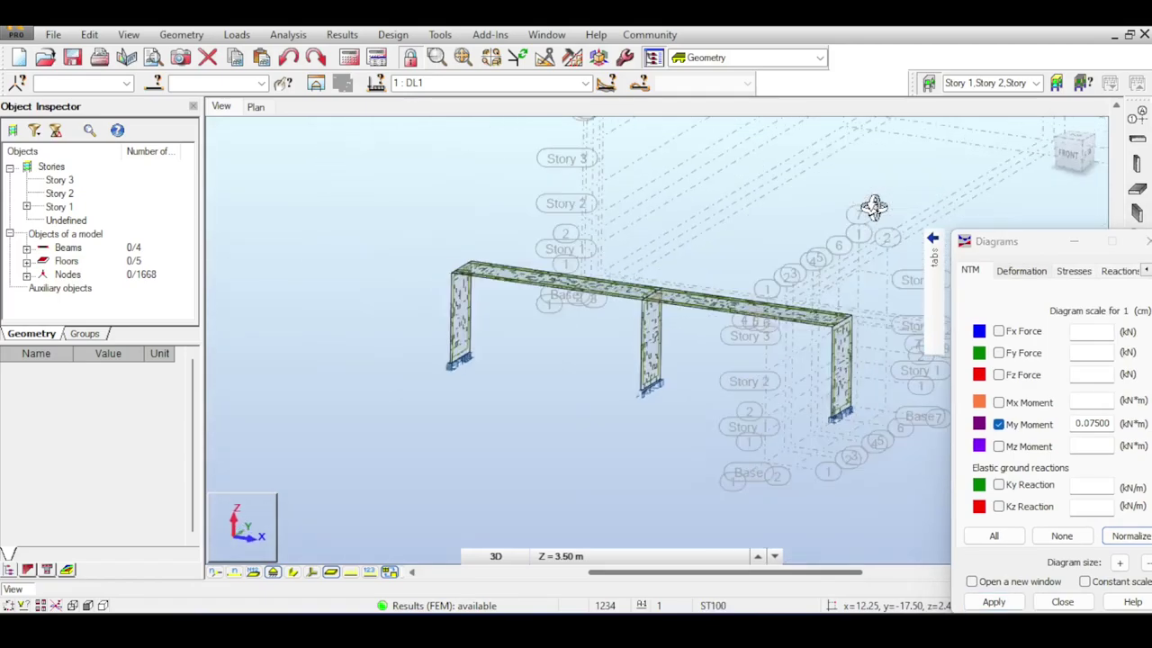
Delete the self-weight and uniform (FE) load records of case DL1 from the load table
click(237, 35)
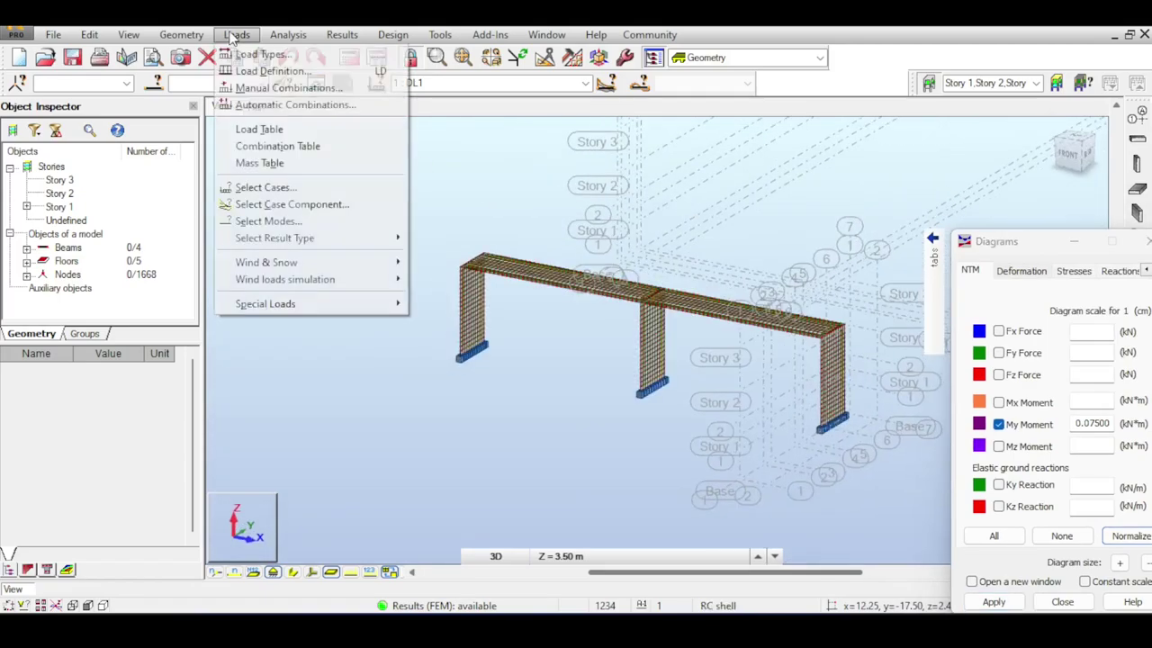
click(263, 130)
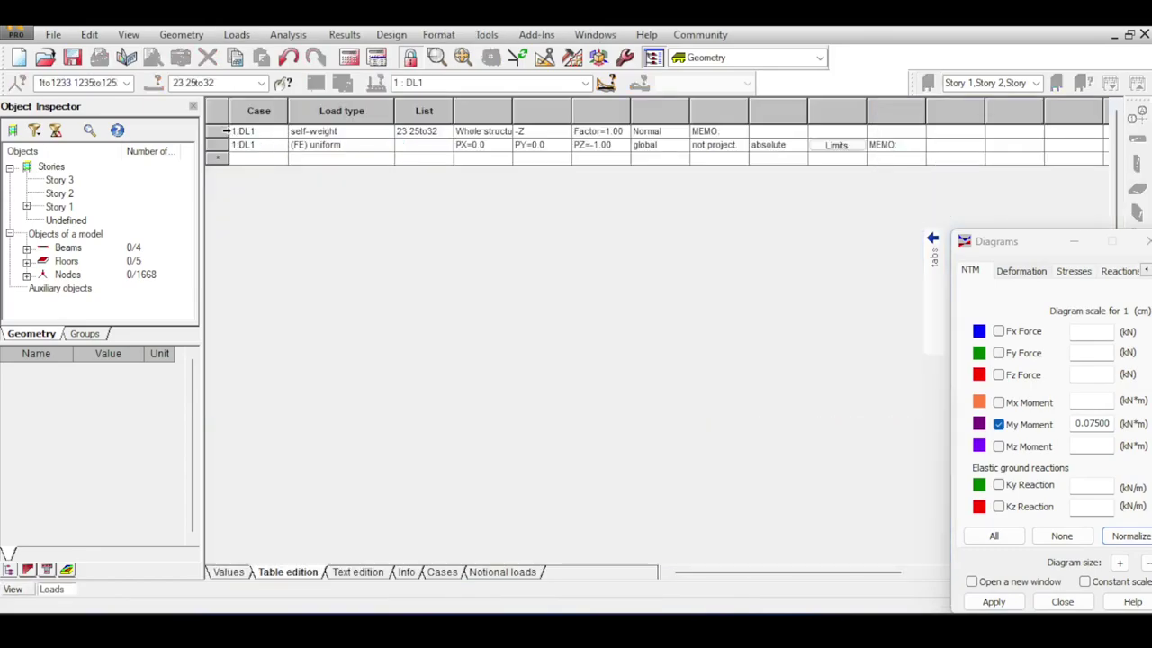
drag(225, 131, 216, 153)
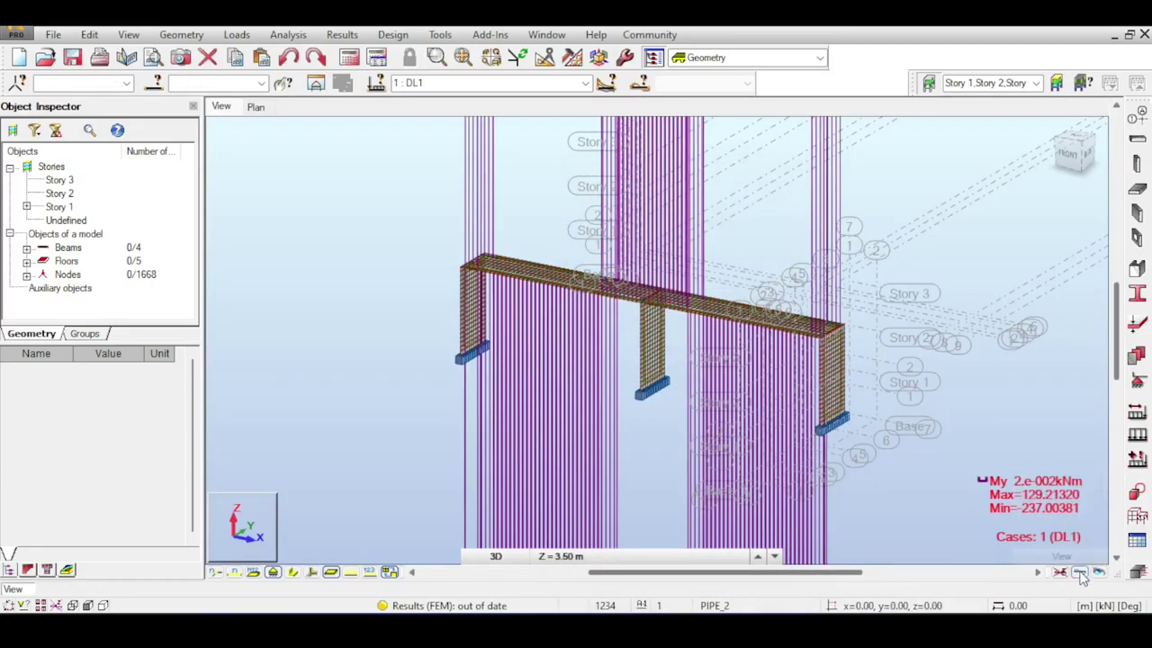
Add the self-weight of the whole structure to load case DL1
click(1137, 450)
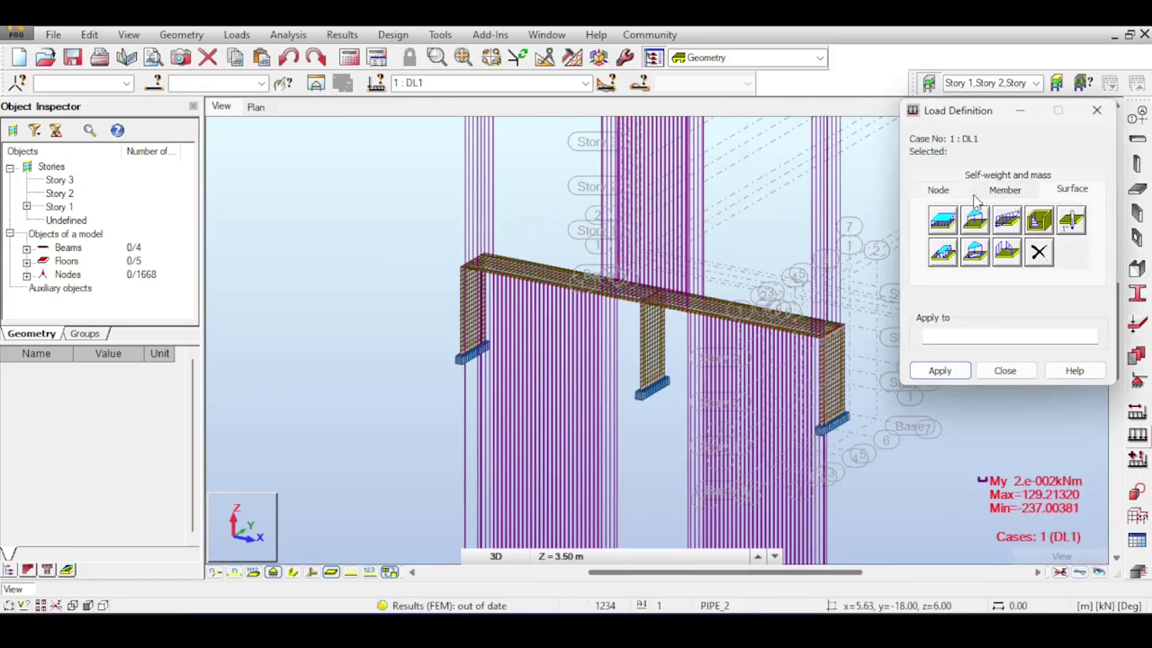
click(1001, 183)
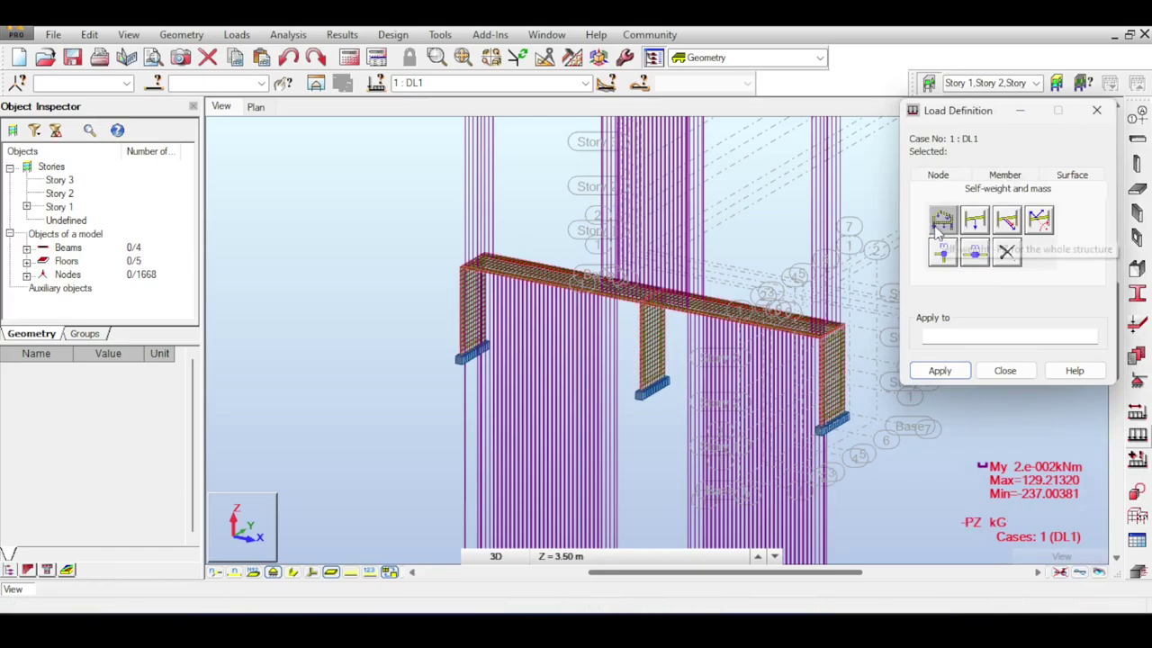
Recalculate the structure with the added self-weight and apply a normalized My moment diagram, viewing the bridge from the front
click(1004, 369)
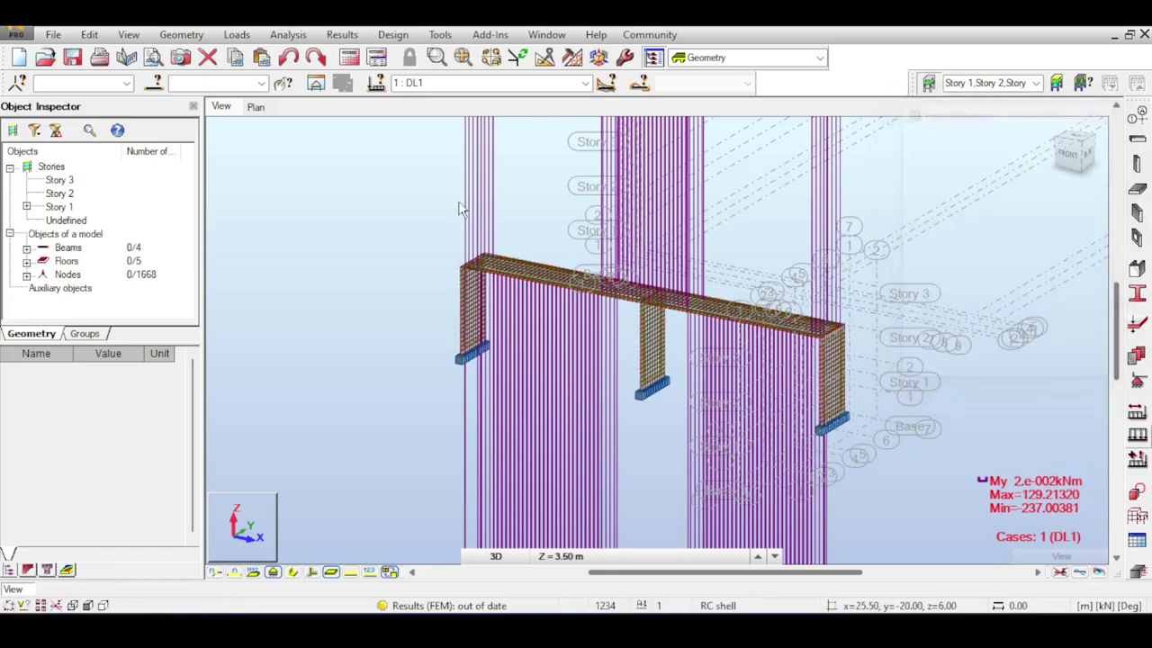
click(351, 57)
click(342, 34)
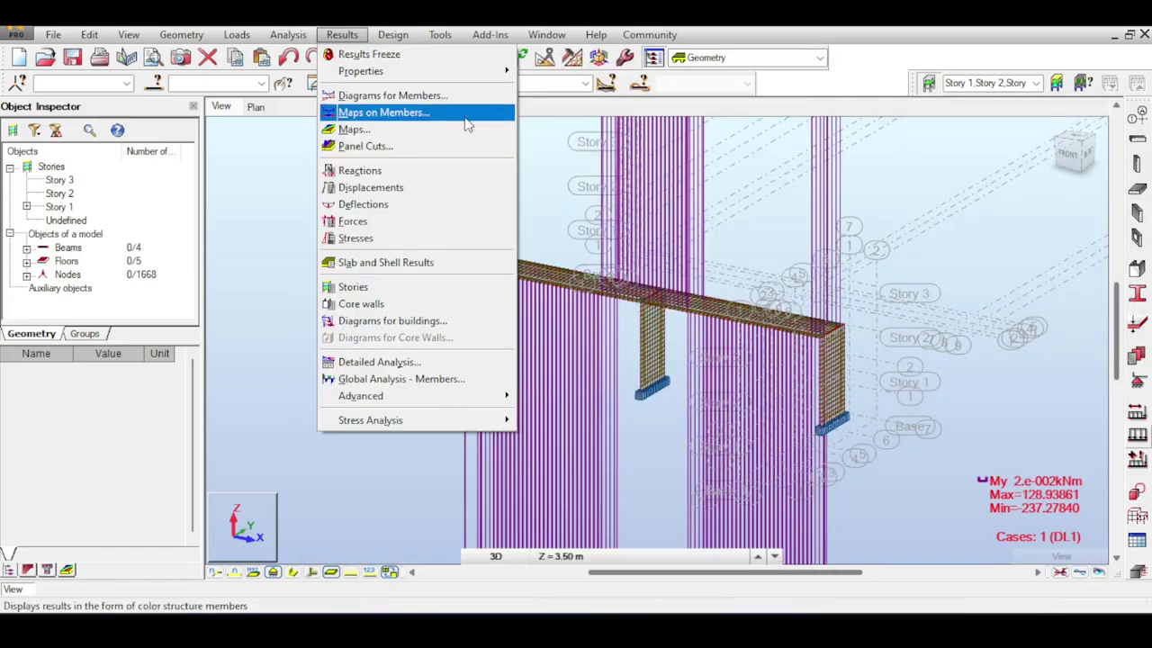
click(450, 96)
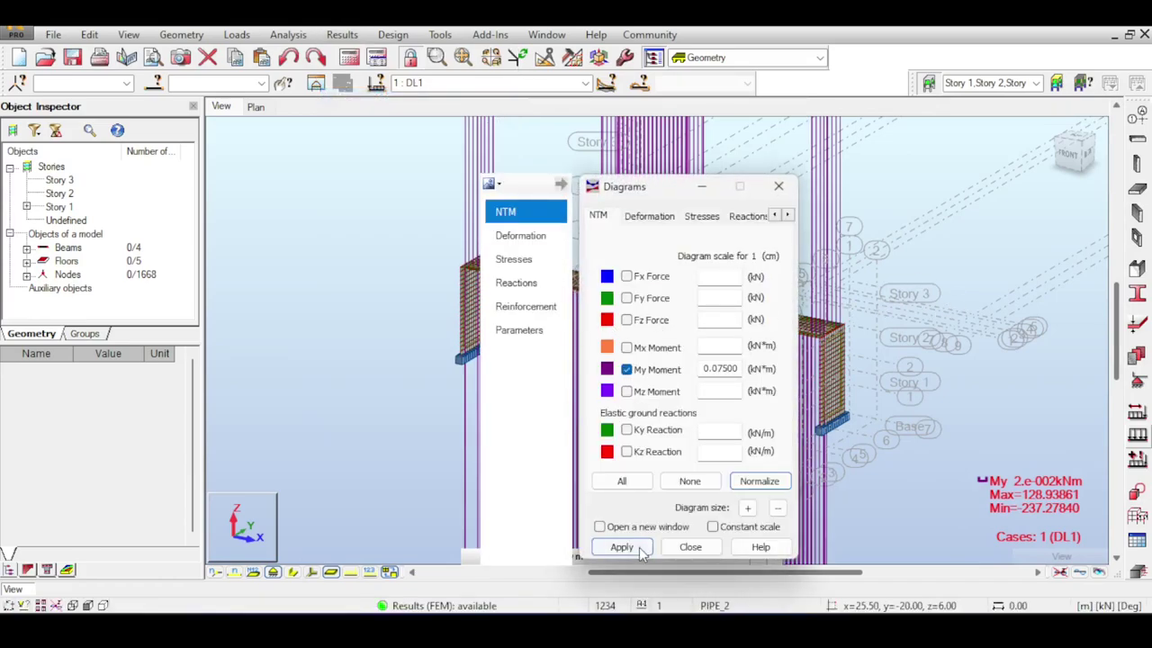
click(759, 481)
drag(674, 197, 461, 180)
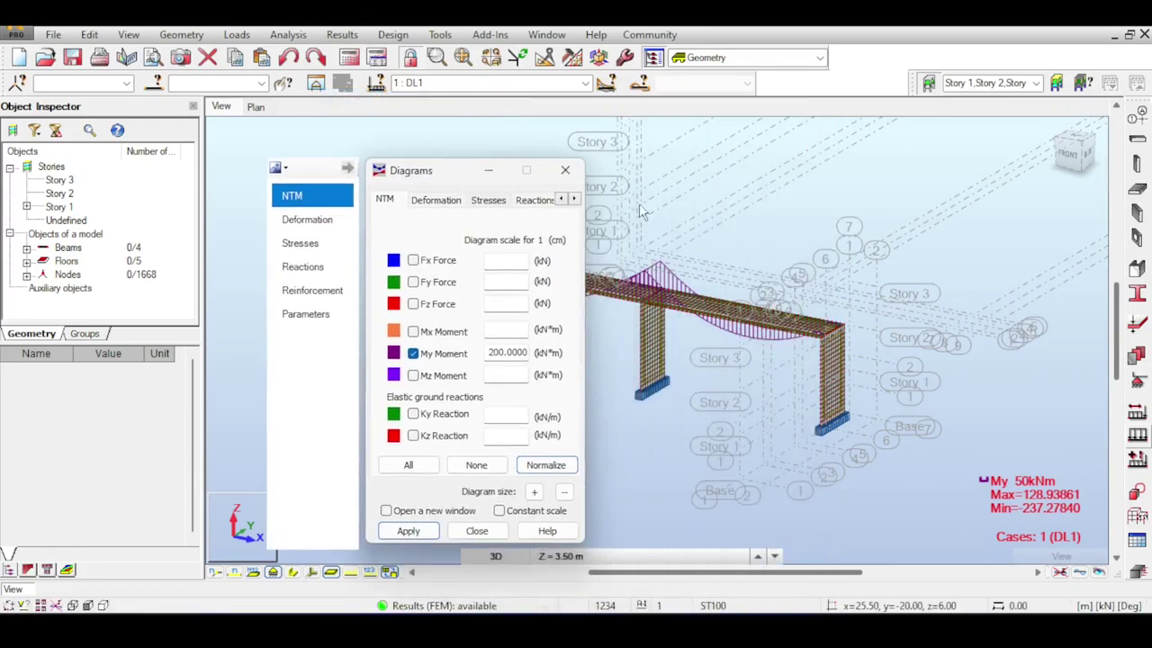
click(1068, 154)
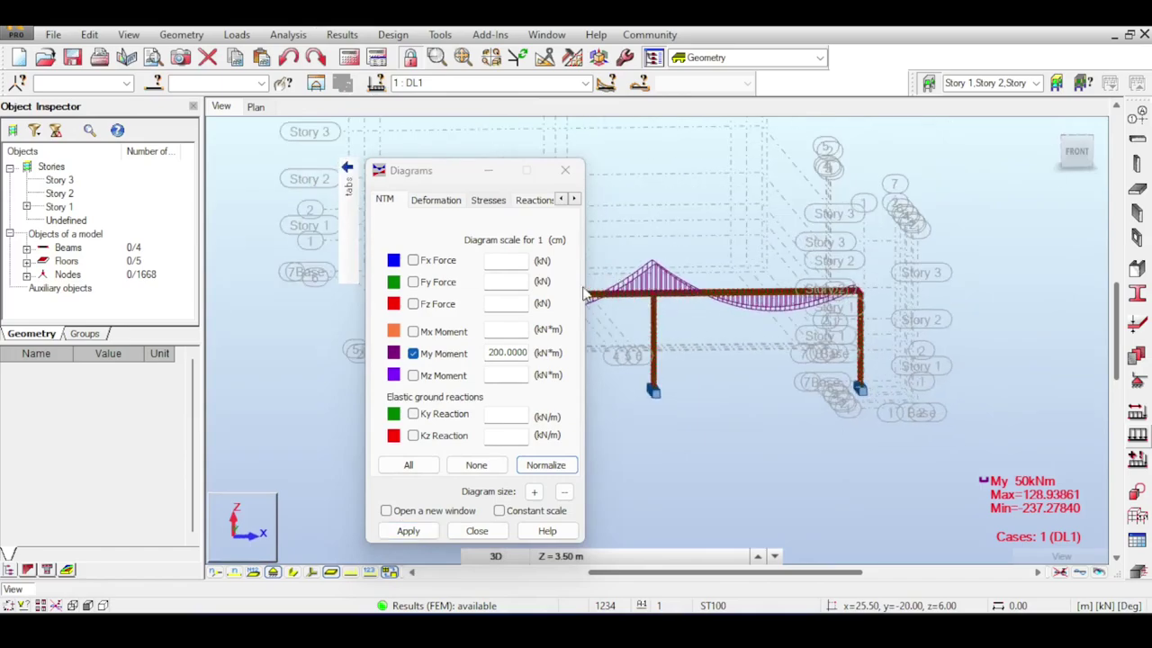
click(565, 170)
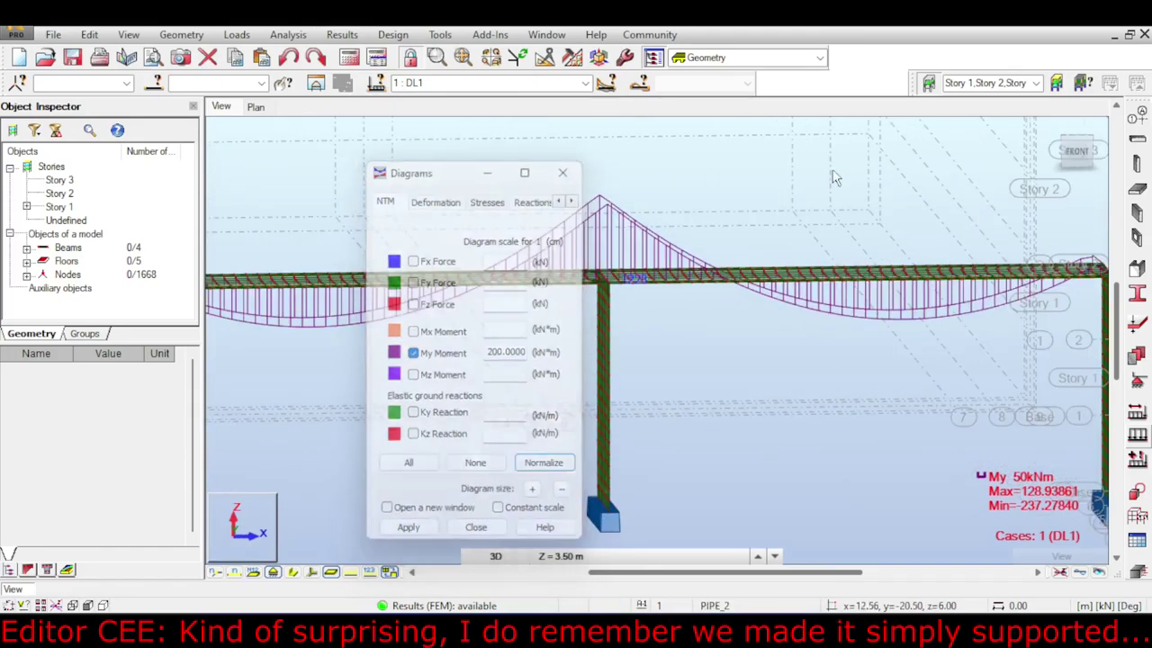
Examine the My moment diagrams along both edge beams and over the middle pier in 3D
click(1080, 146)
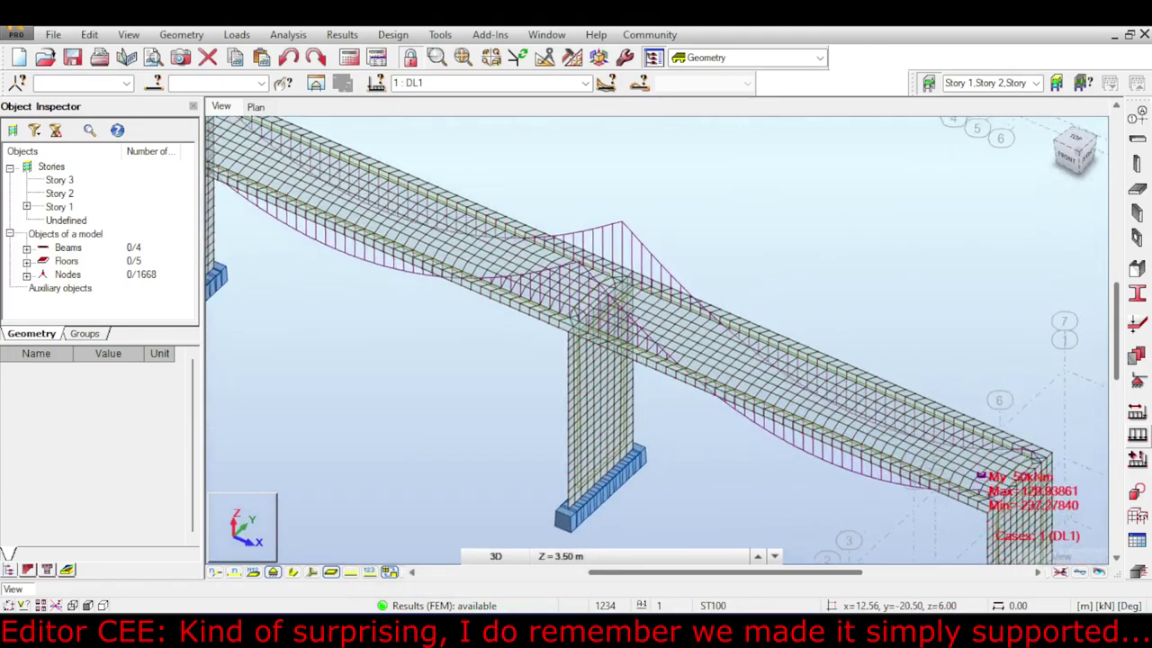
middle_drag(552, 250, 440, 354)
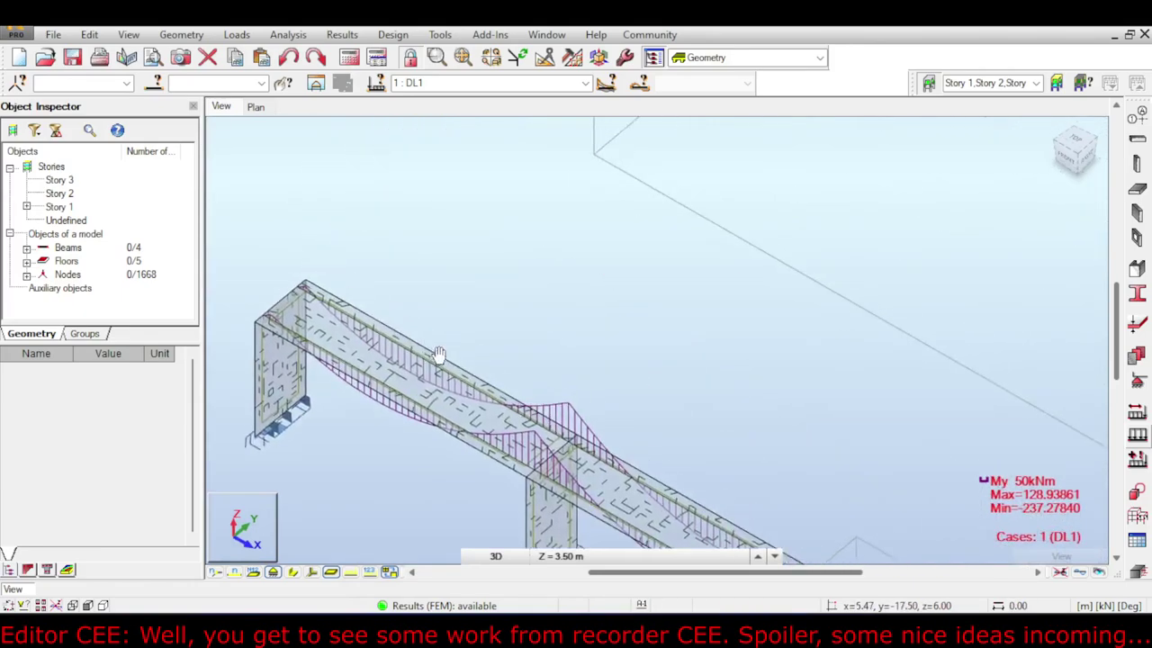
scroll(437, 360, down, 1)
middle_drag(509, 375, 535, 298)
scroll(551, 395, up, 2)
middle_drag(551, 395, 617, 289)
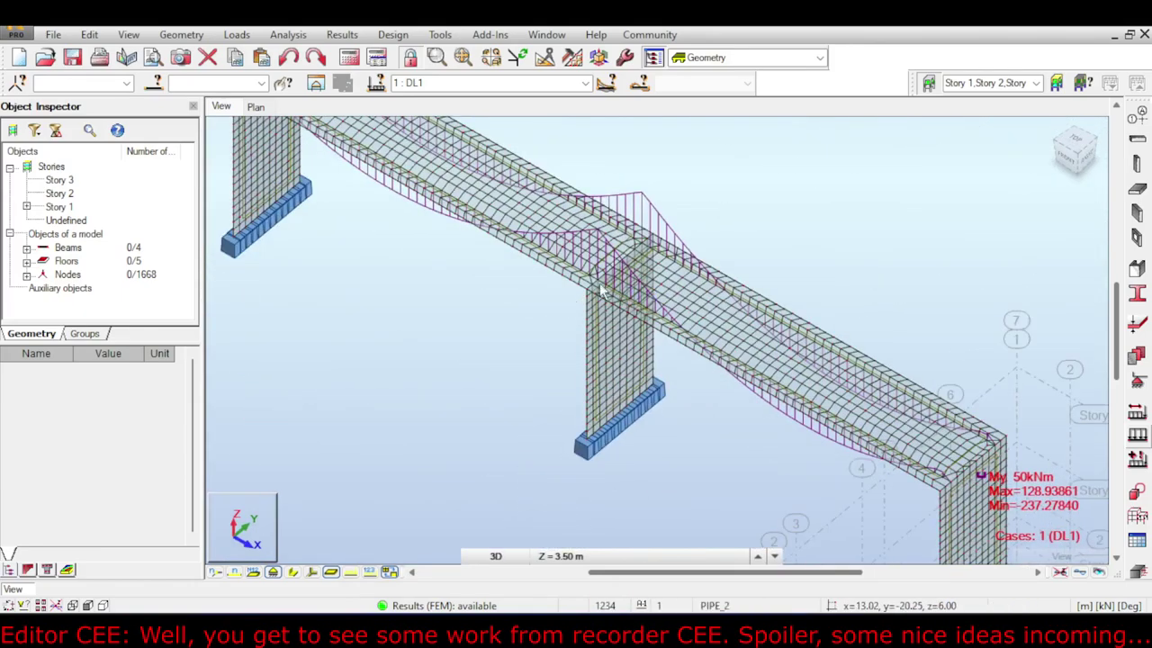
click(760, 319)
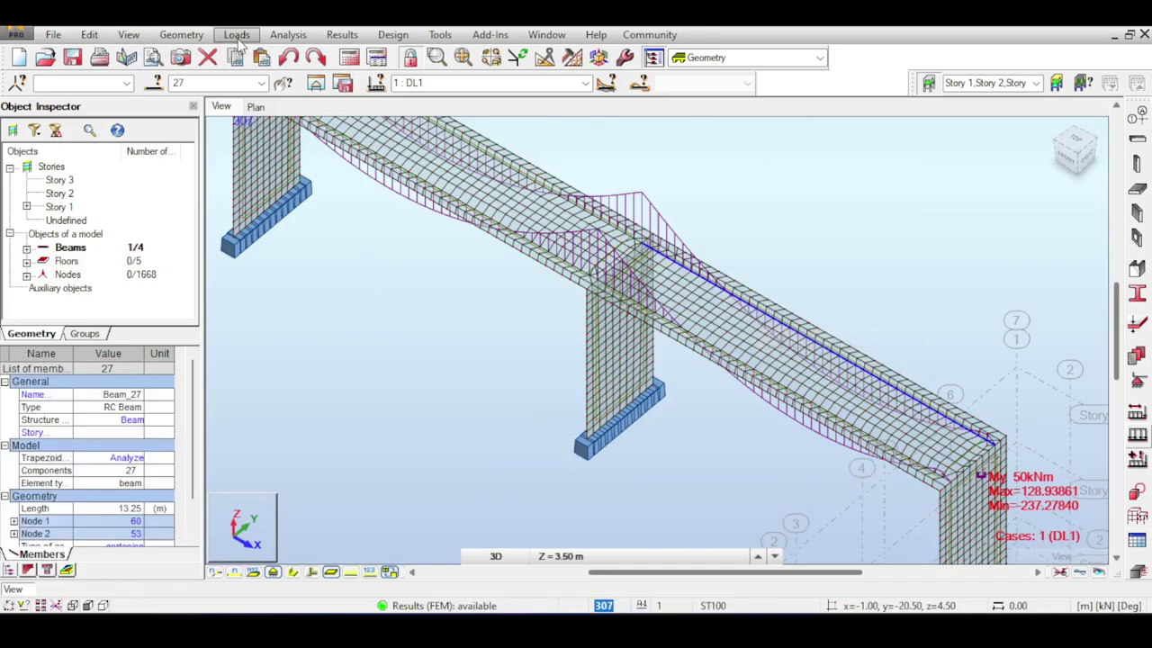
click(181, 35)
click(194, 388)
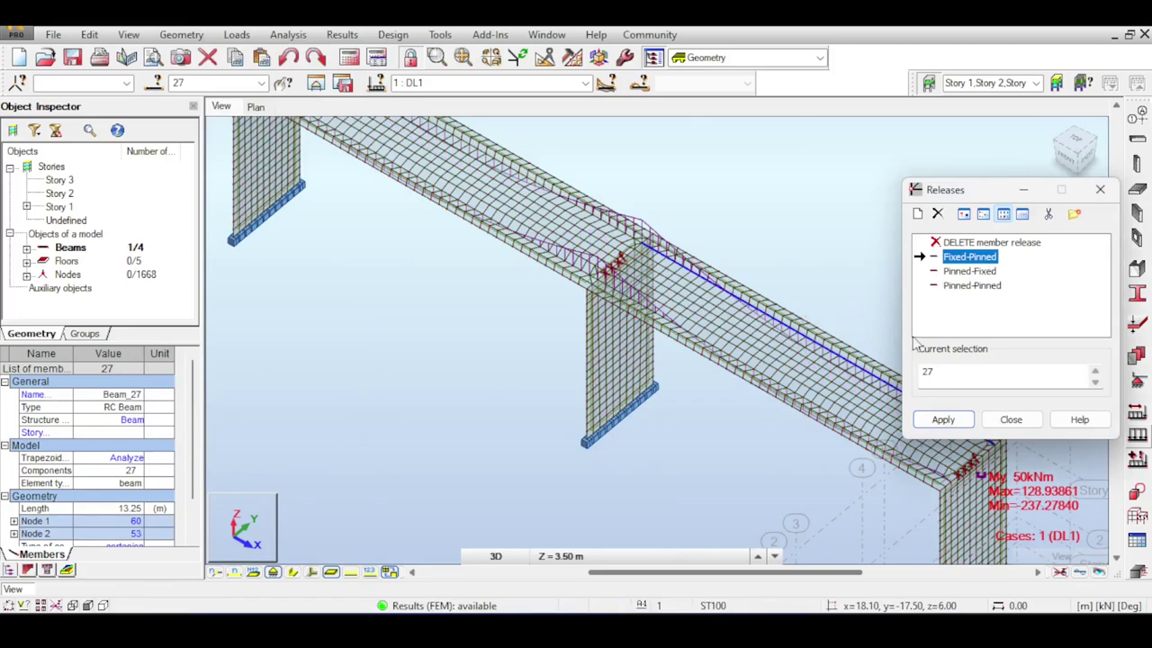
click(1006, 420)
click(828, 243)
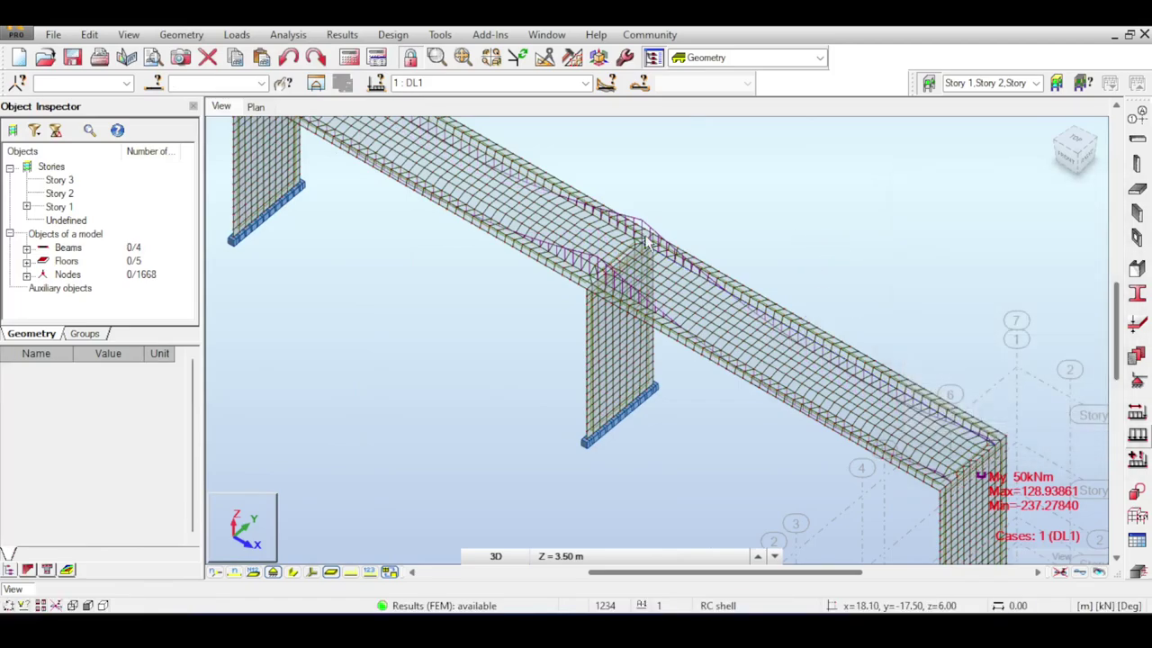
Display the section shapes of the bridge's edge beams
click(293, 573)
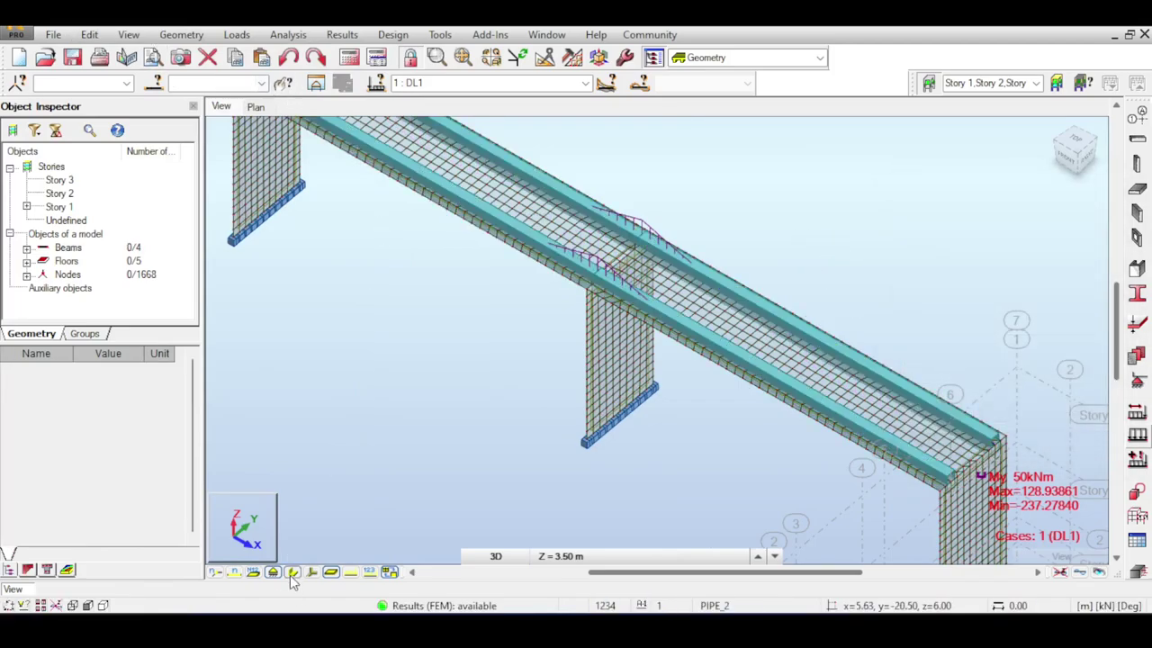
click(181, 34)
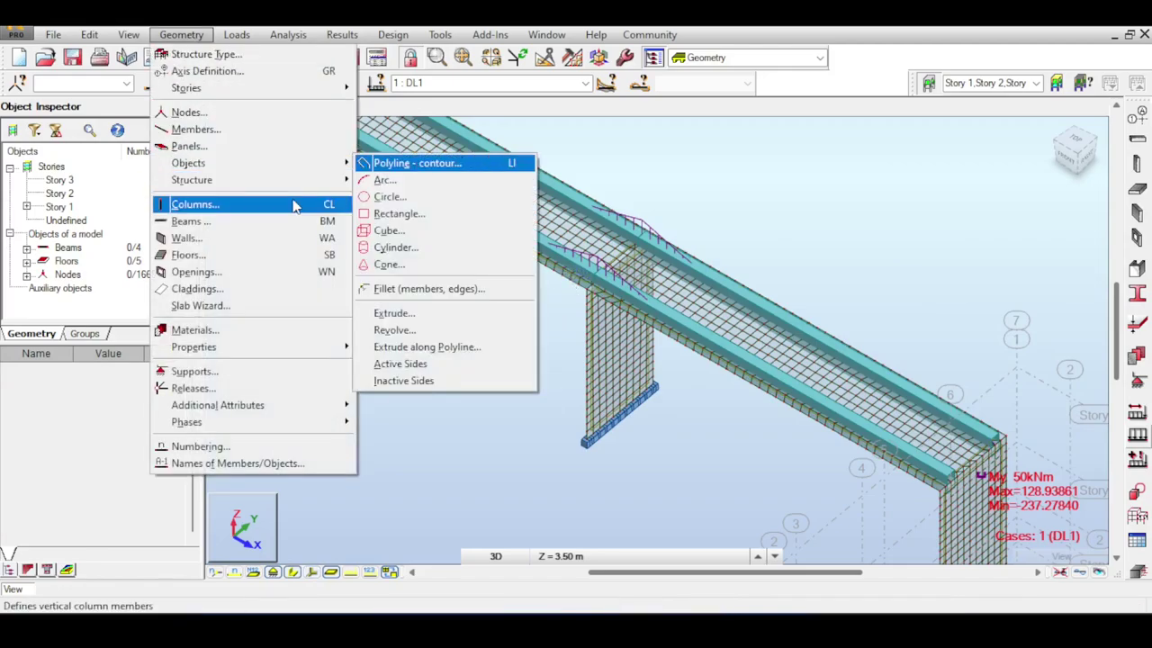
click(239, 36)
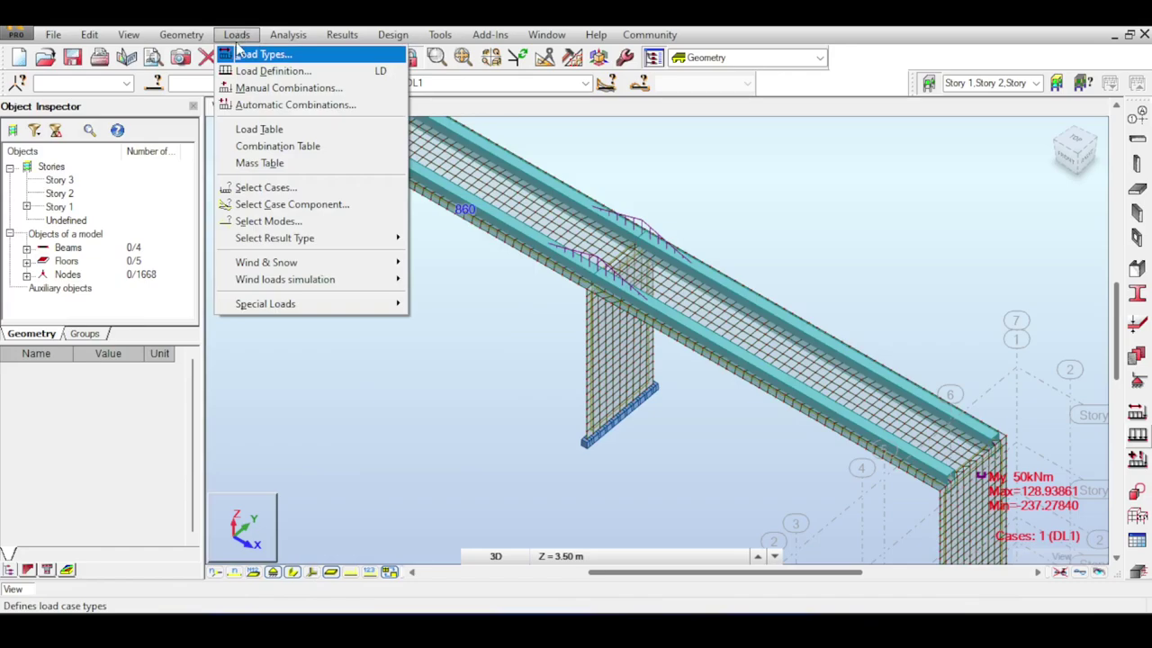
mouse_move(295, 38)
mouse_move(201, 40)
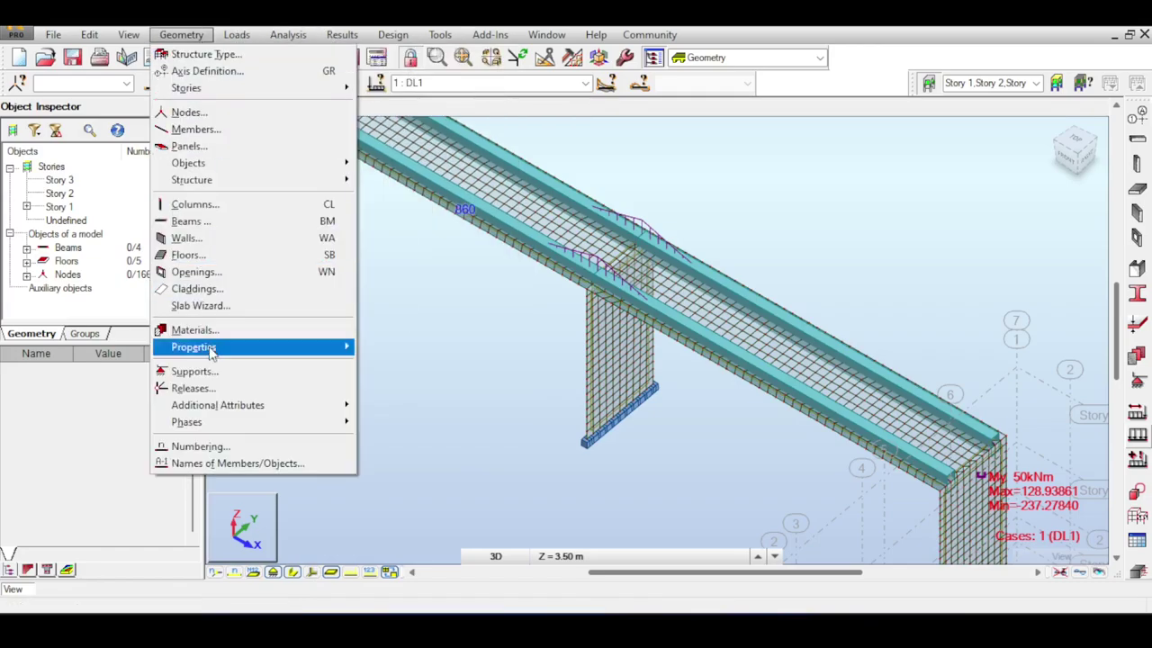
Assign the Fixed-Pinned member release to the edge beams along both sides of the bridge deck
click(203, 387)
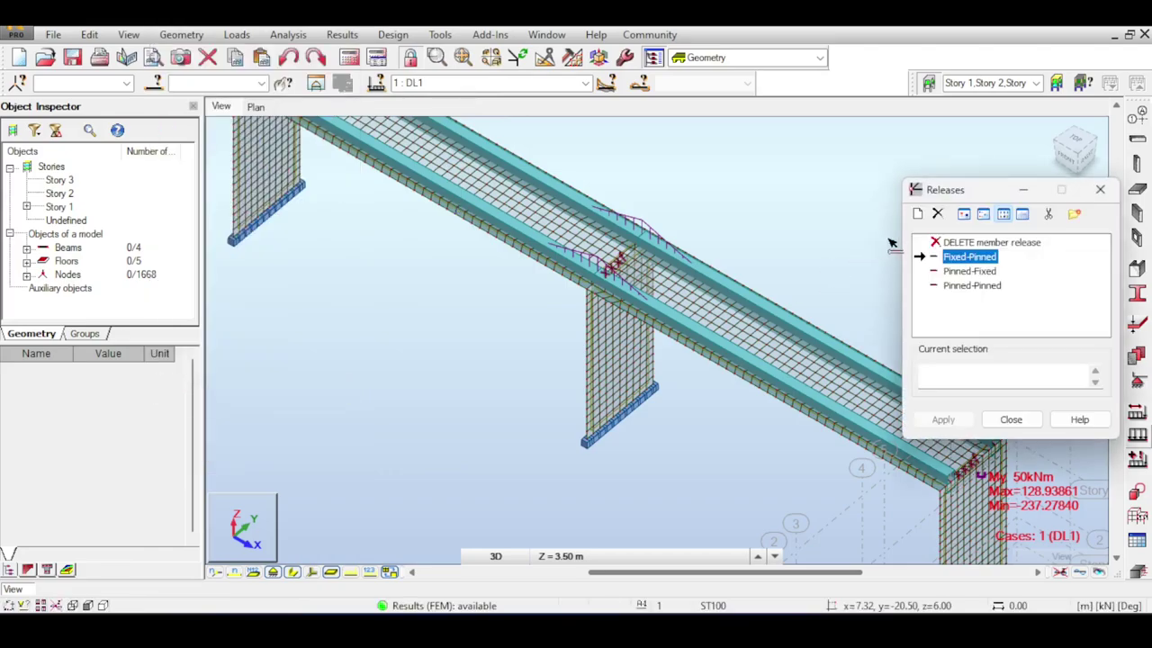
middle_drag(814, 233, 734, 202)
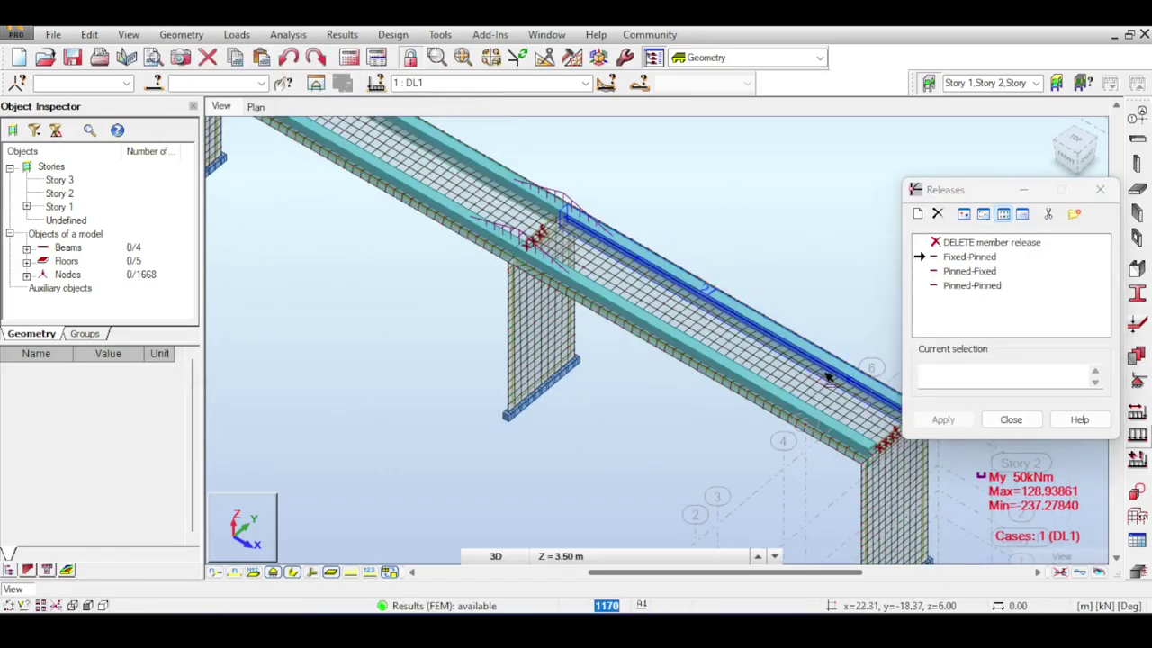
middle_drag(835, 375, 724, 308)
scroll(740, 316, up, 2)
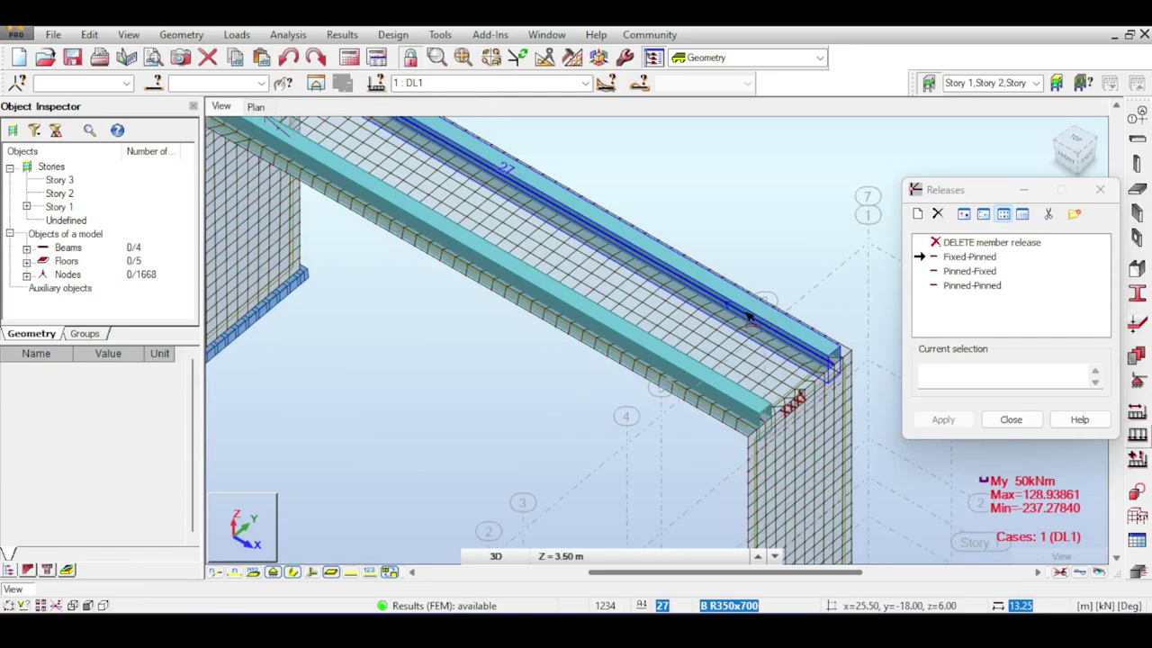
click(747, 317)
click(647, 359)
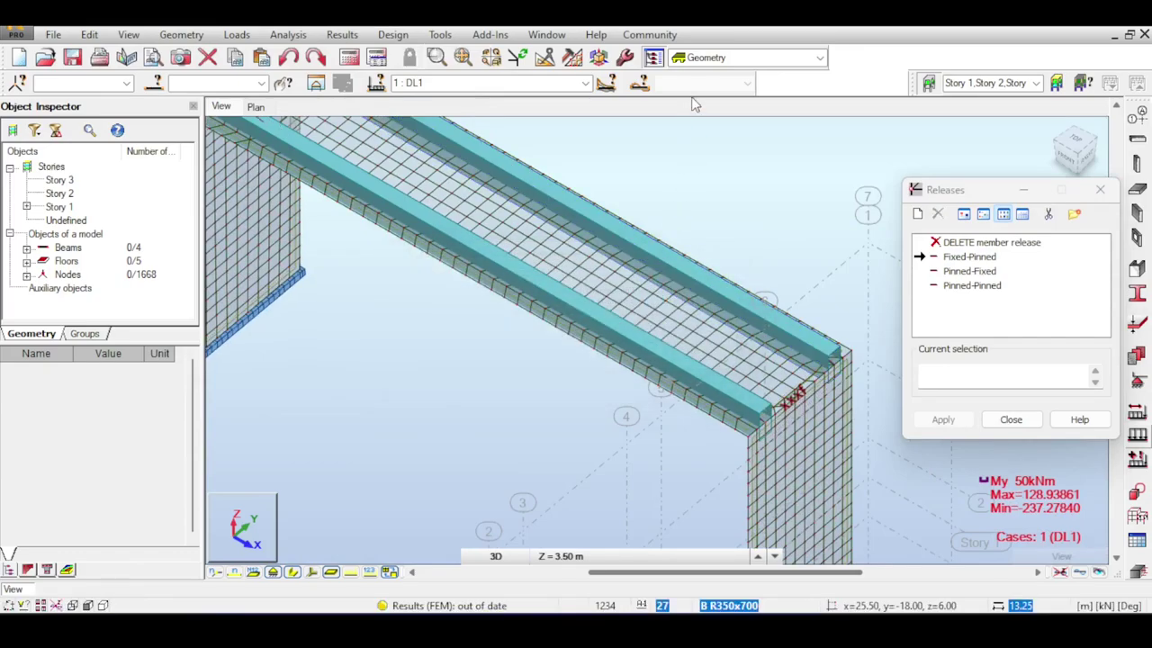
scroll(856, 234, up, 3)
middle_drag(851, 241, 766, 170)
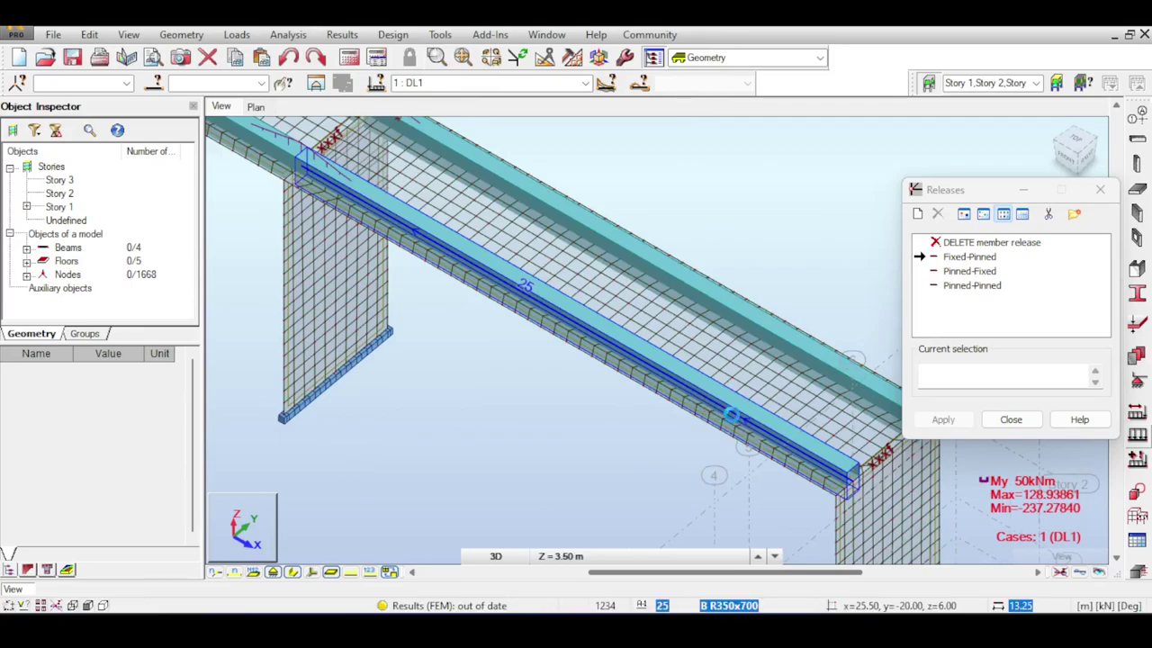
click(1015, 420)
Recalculate the structure with the beam releases and examine the edge beams over the middle pier from several angles
middle_drag(658, 232, 740, 331)
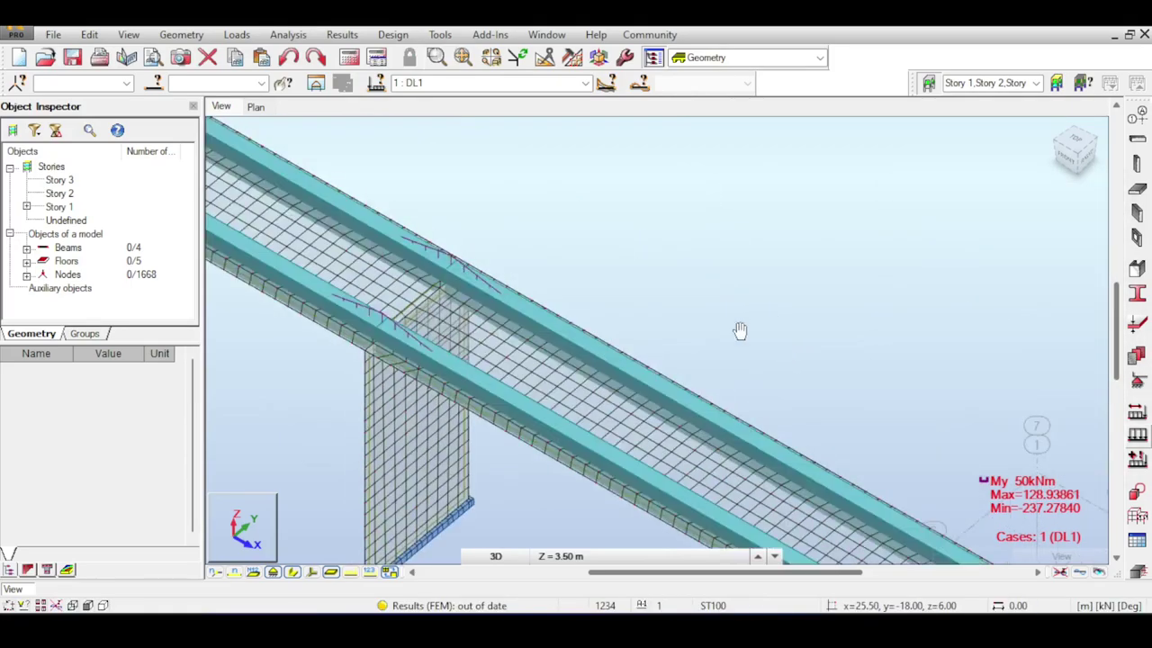
scroll(740, 331, down, 2)
click(349, 58)
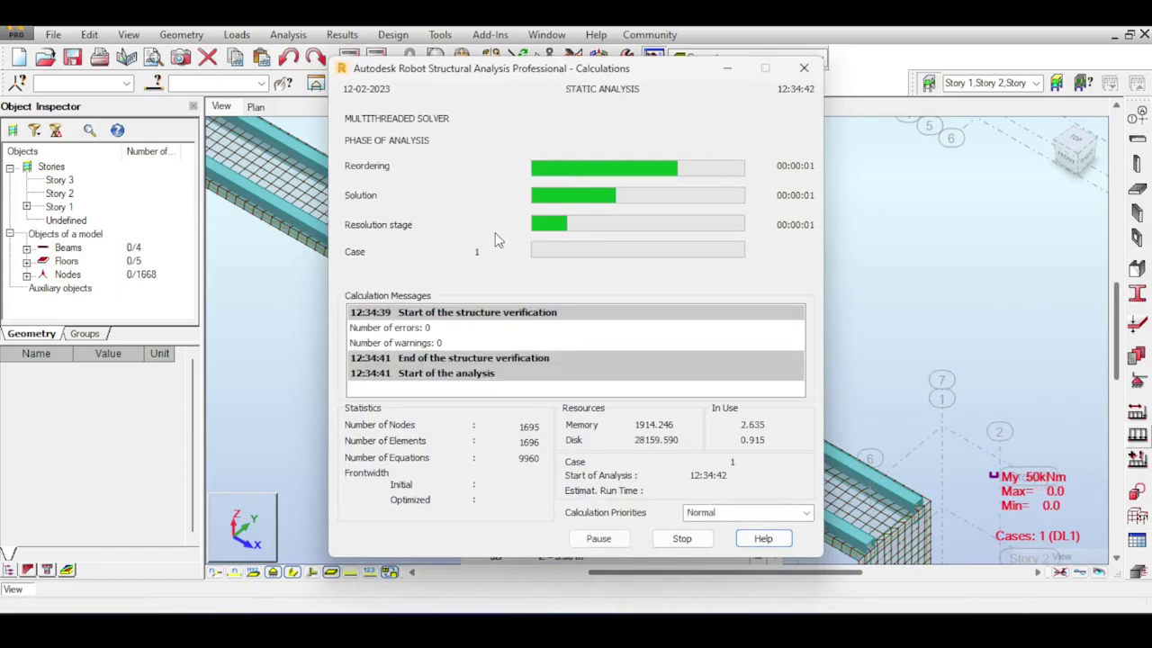
middle_drag(598, 285, 715, 214)
click(1071, 160)
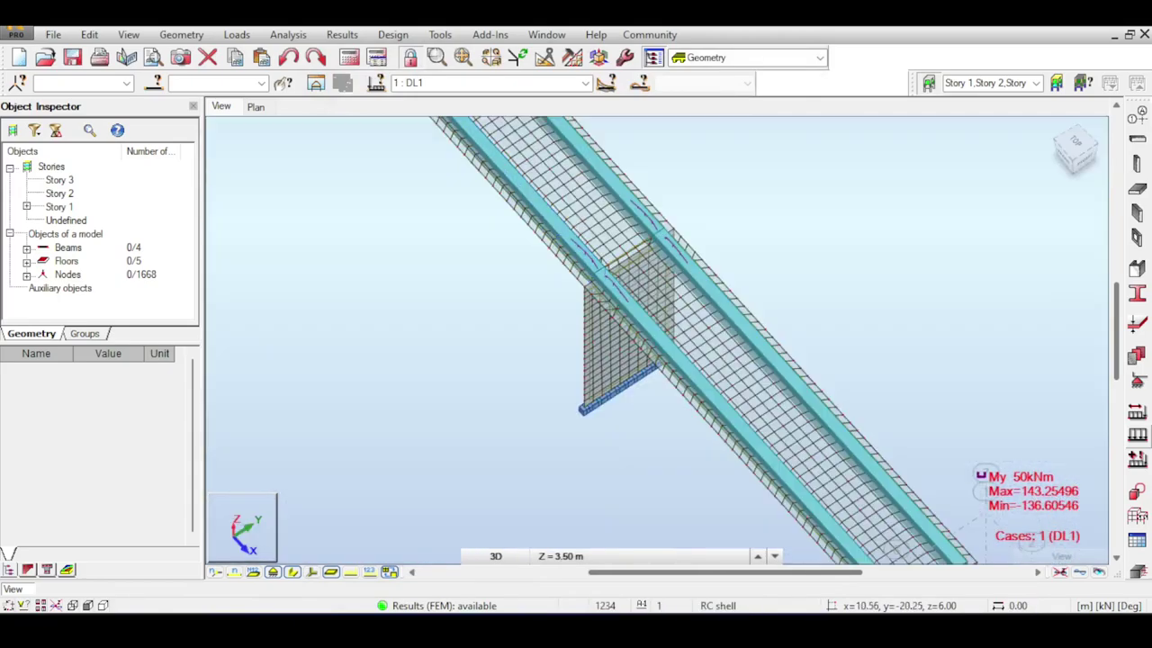
scroll(695, 257, up, 3)
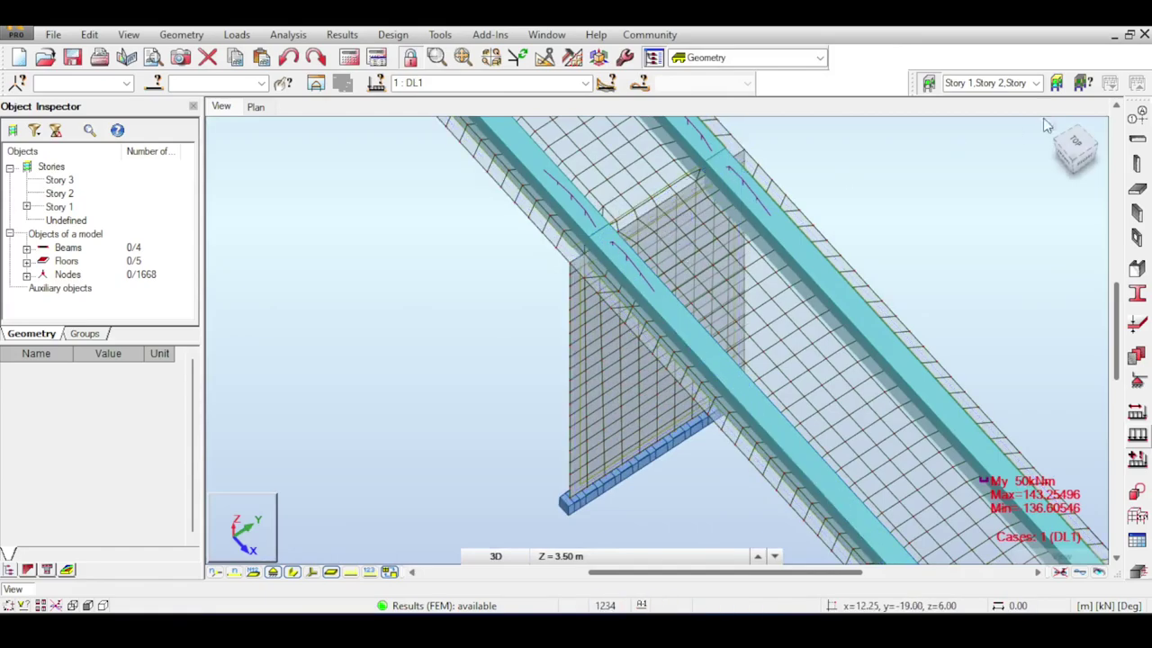
click(1066, 158)
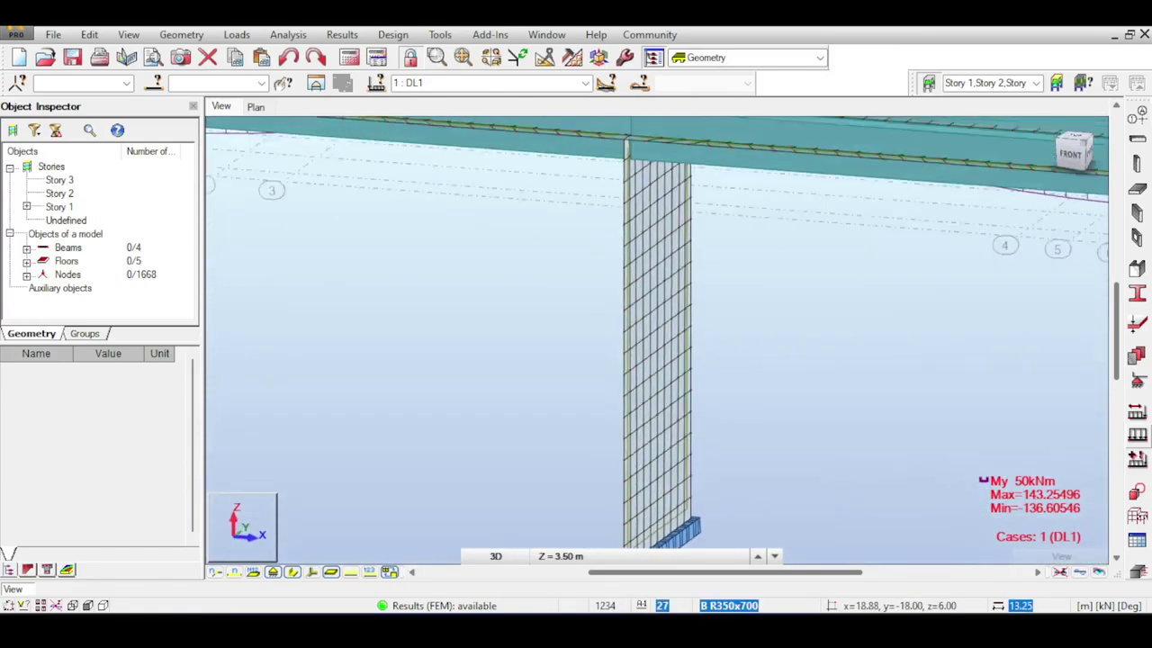
middle_drag(684, 305, 686, 363)
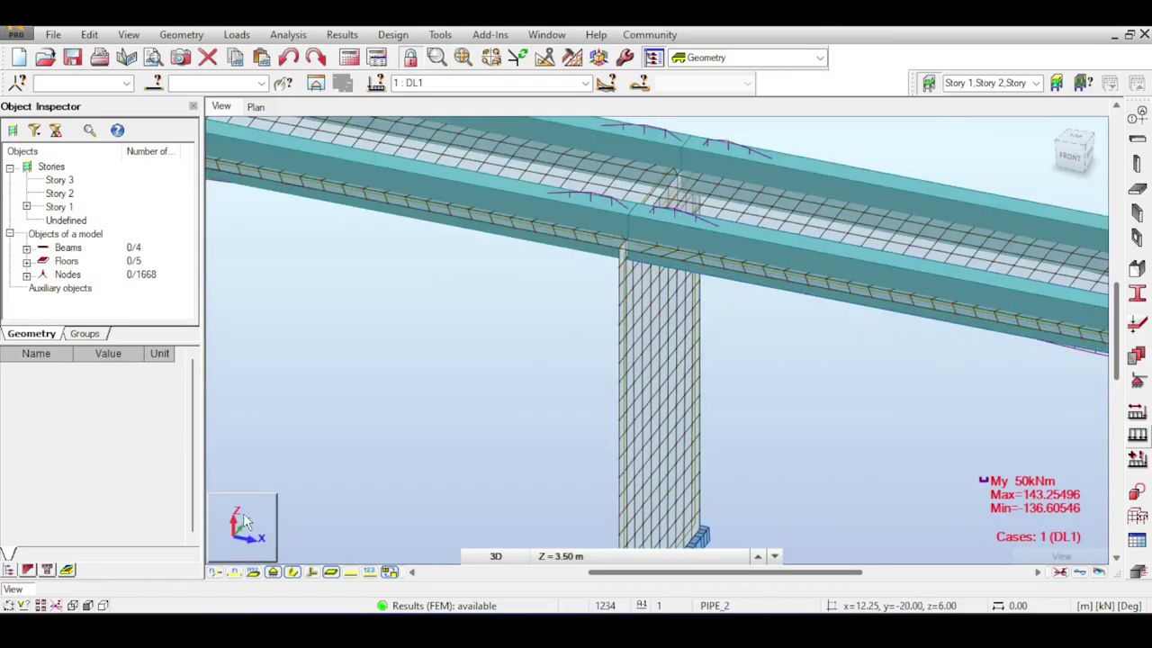
Hide the section shapes and inspect the My moment diagram where the edge beams meet the middle pier, ending in front view
click(292, 572)
scroll(504, 274, up, 3)
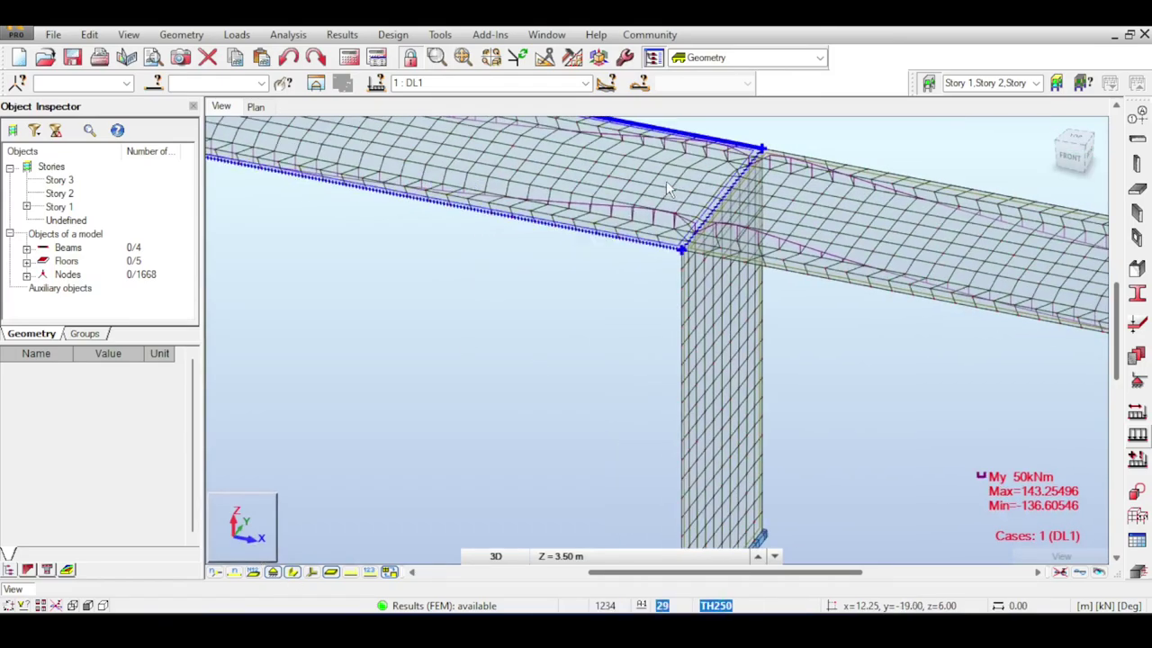
scroll(743, 281, down, 5)
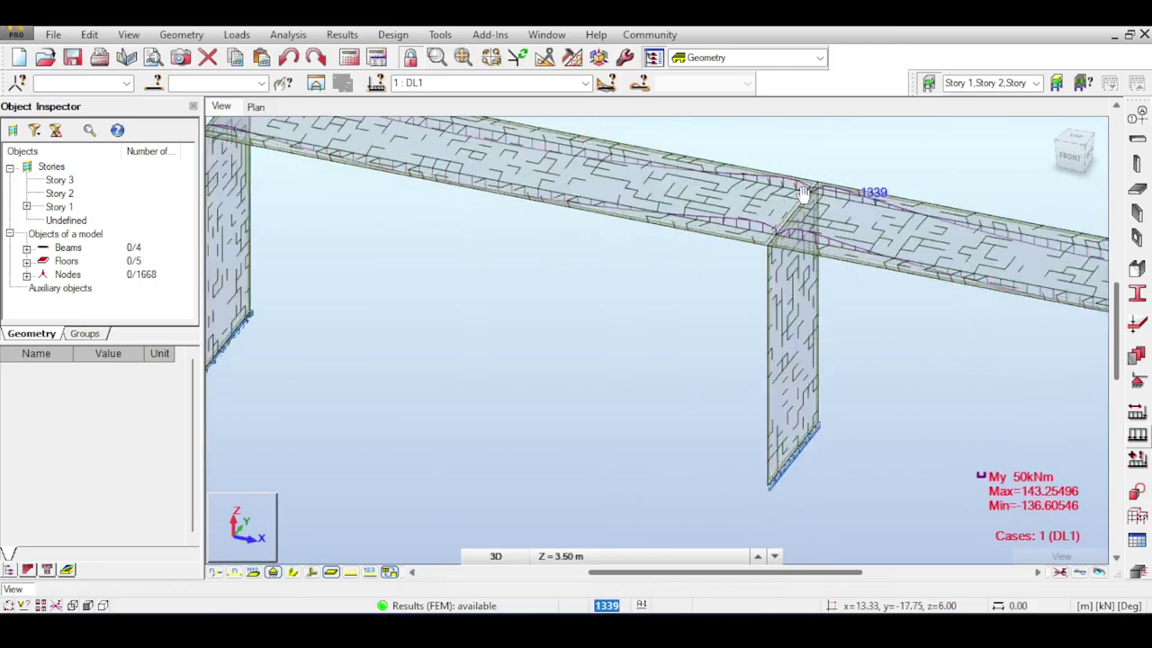
scroll(743, 281, down, 2)
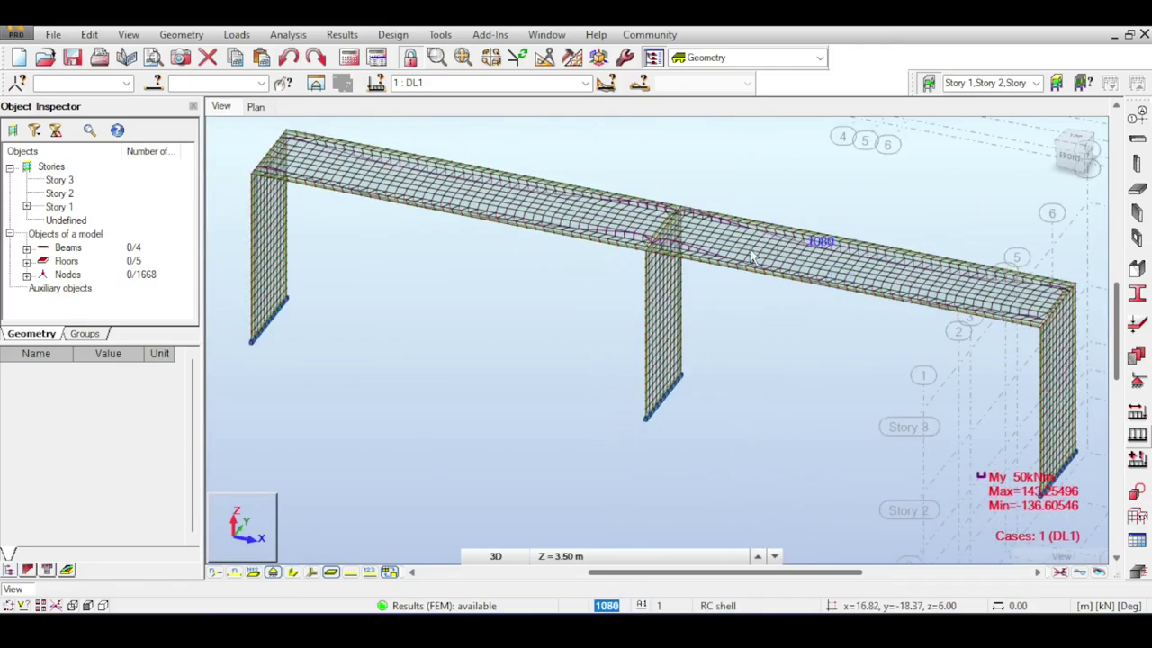
scroll(668, 261, up, 3)
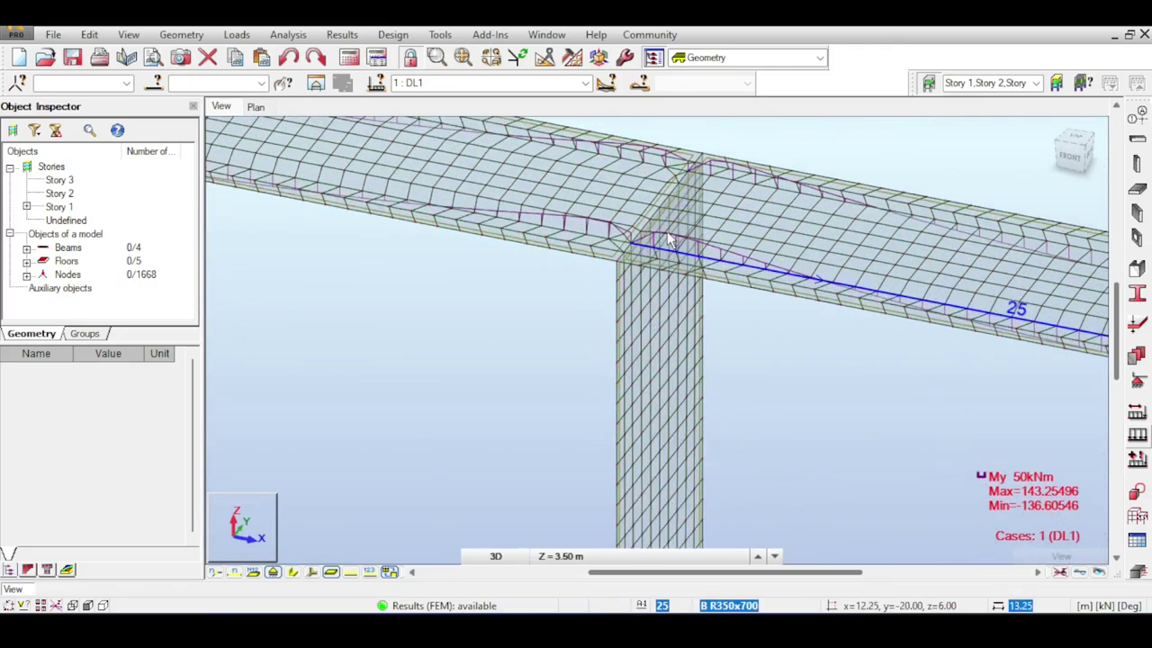
scroll(691, 259, up, 1)
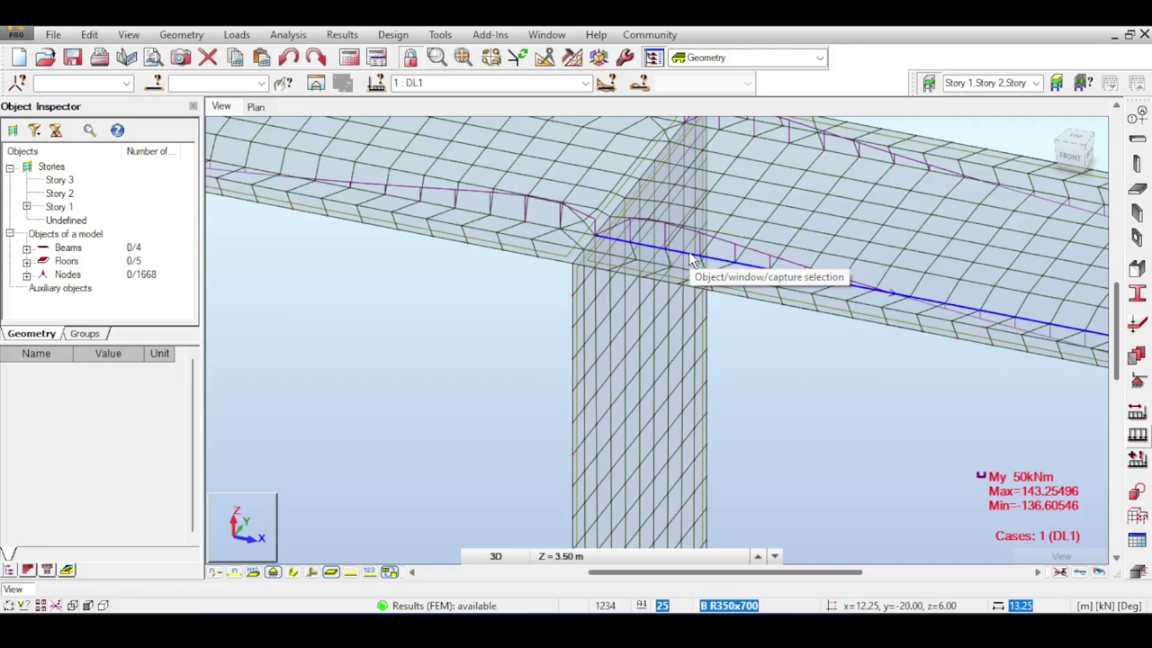
middle_drag(836, 368, 828, 400)
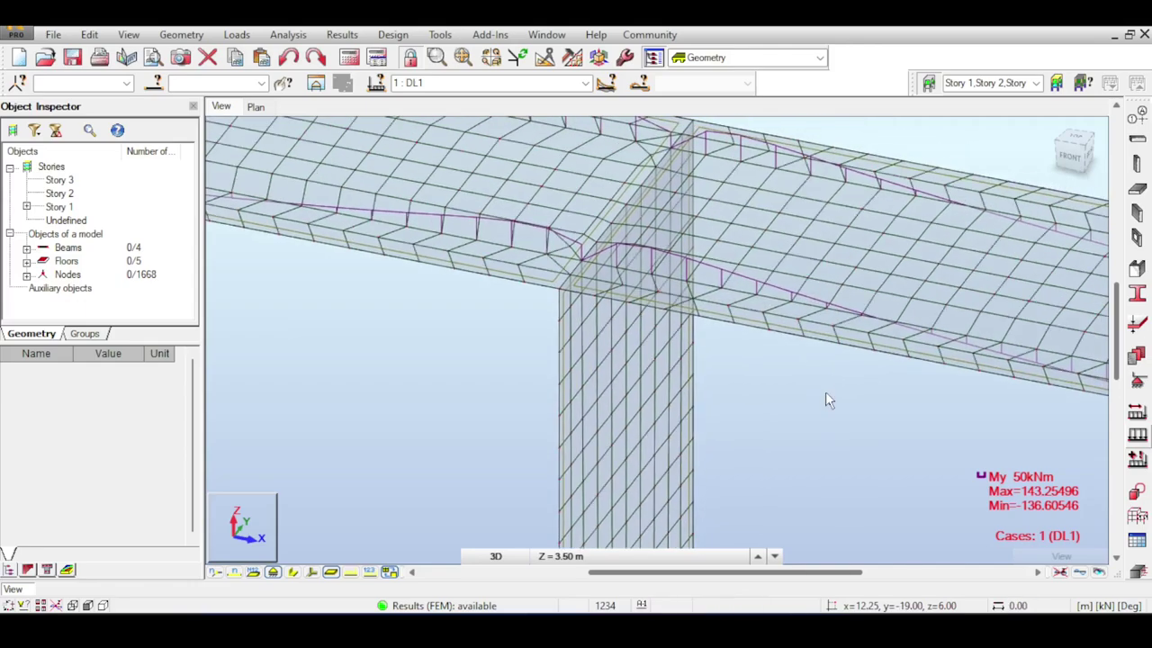
scroll(812, 401, down, 4)
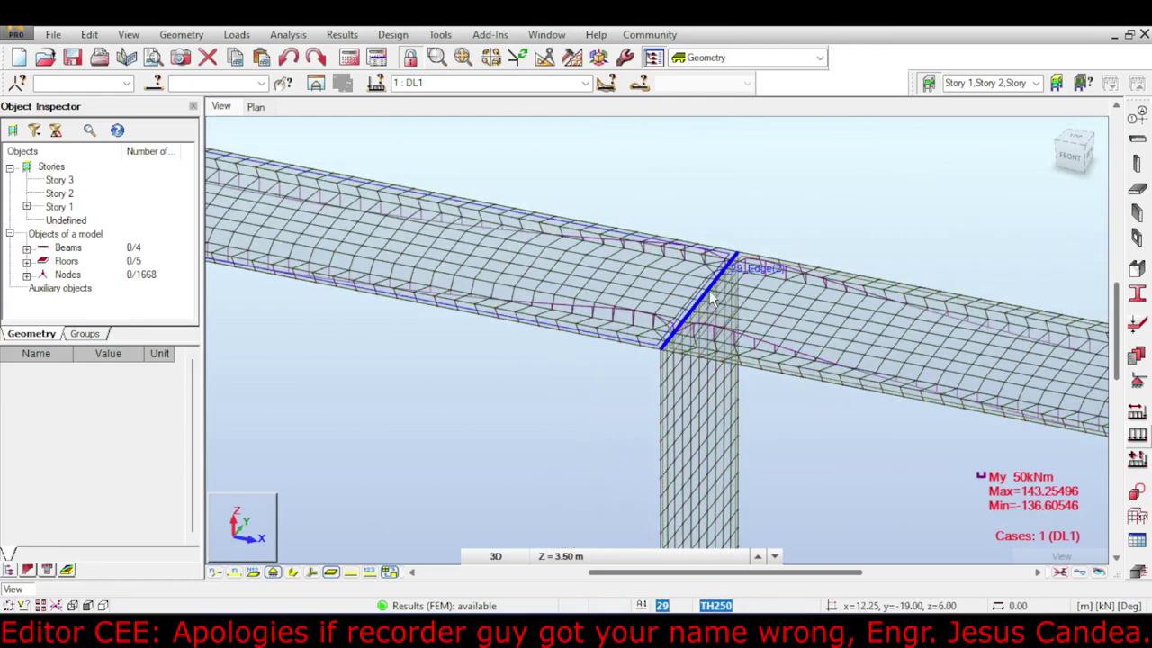
middle_drag(737, 283, 708, 254)
click(1069, 161)
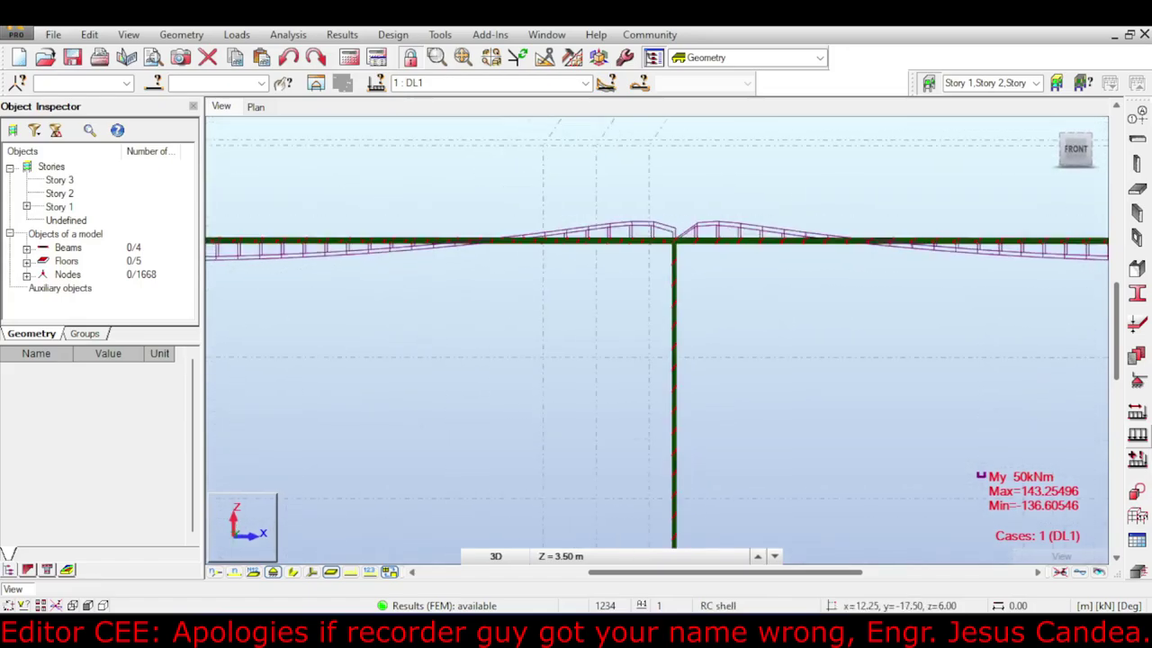
Display the detailed Mxx moment map on the bridge's panels with the middle pier in 3D view
mouse_move(1069, 160)
mouse_down()
mouse_move(1060, 171)
mouse_move(1061, 159)
mouse_up()
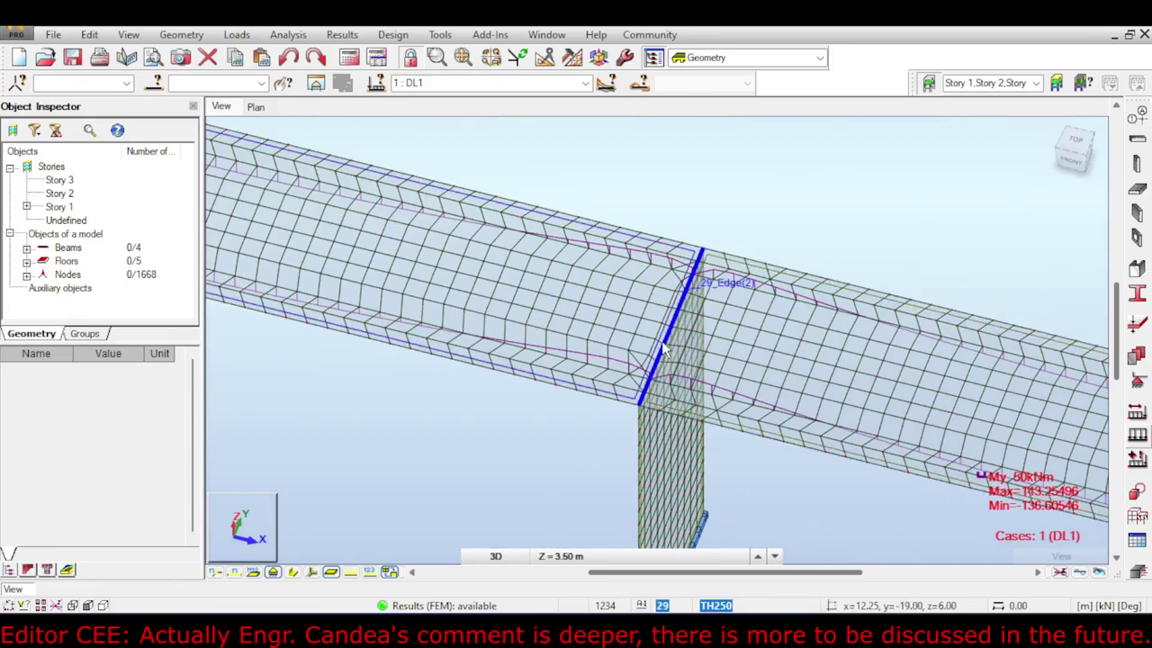
scroll(747, 270, up, 3)
scroll(747, 250, up, 2)
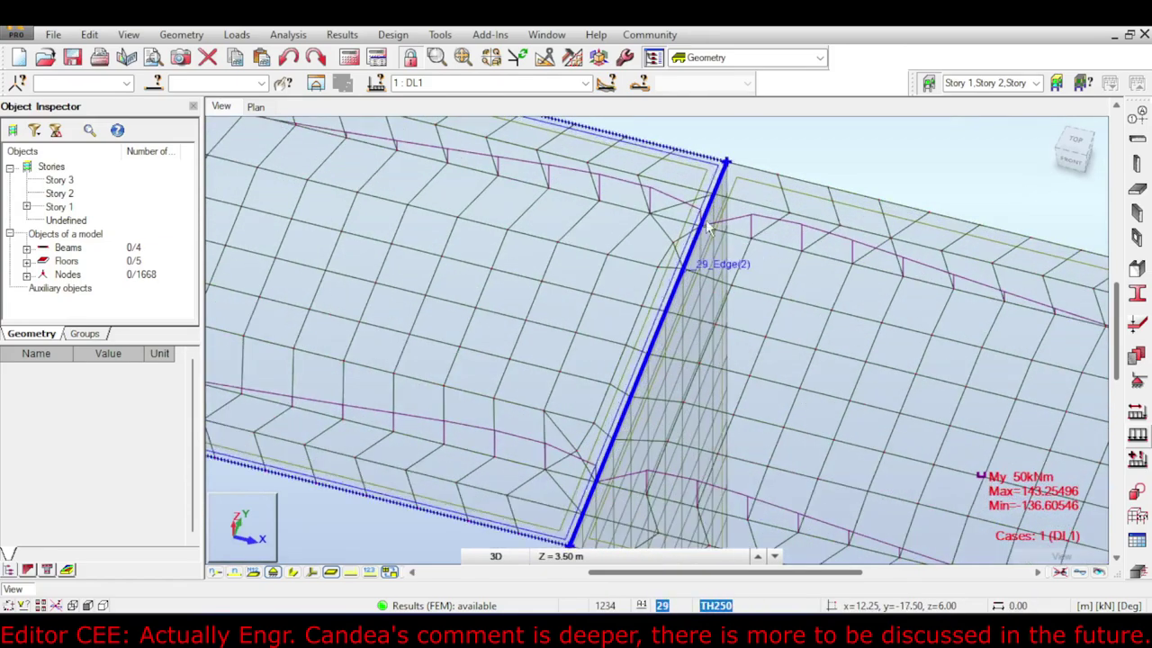
scroll(706, 252, down, 3)
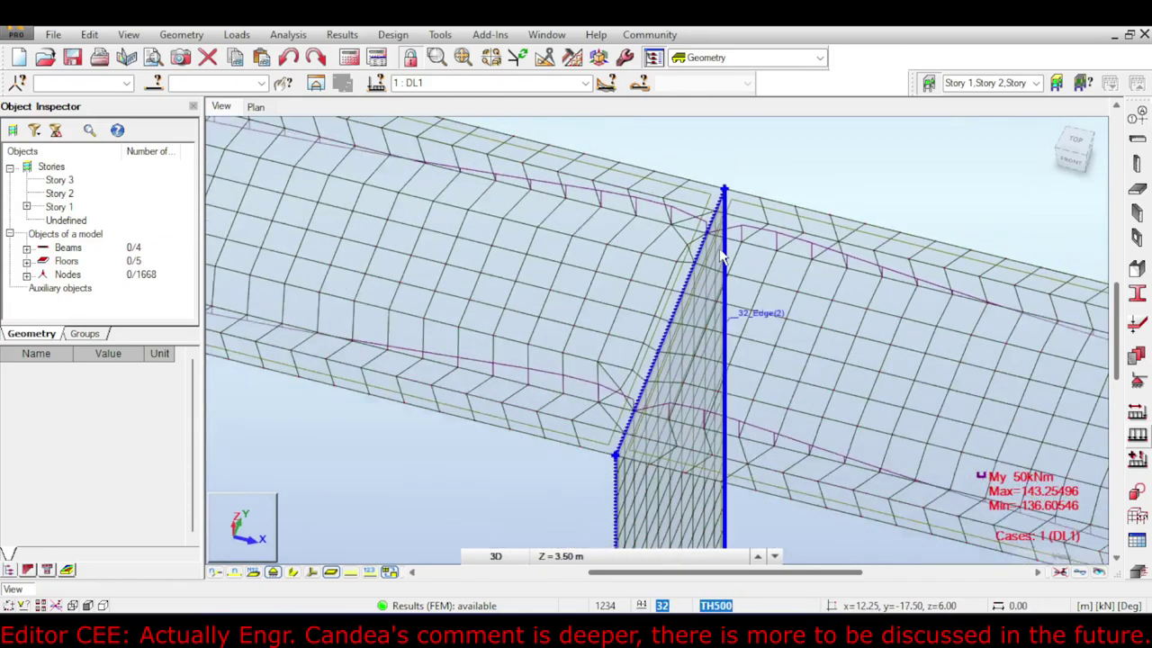
scroll(715, 270, up, 1)
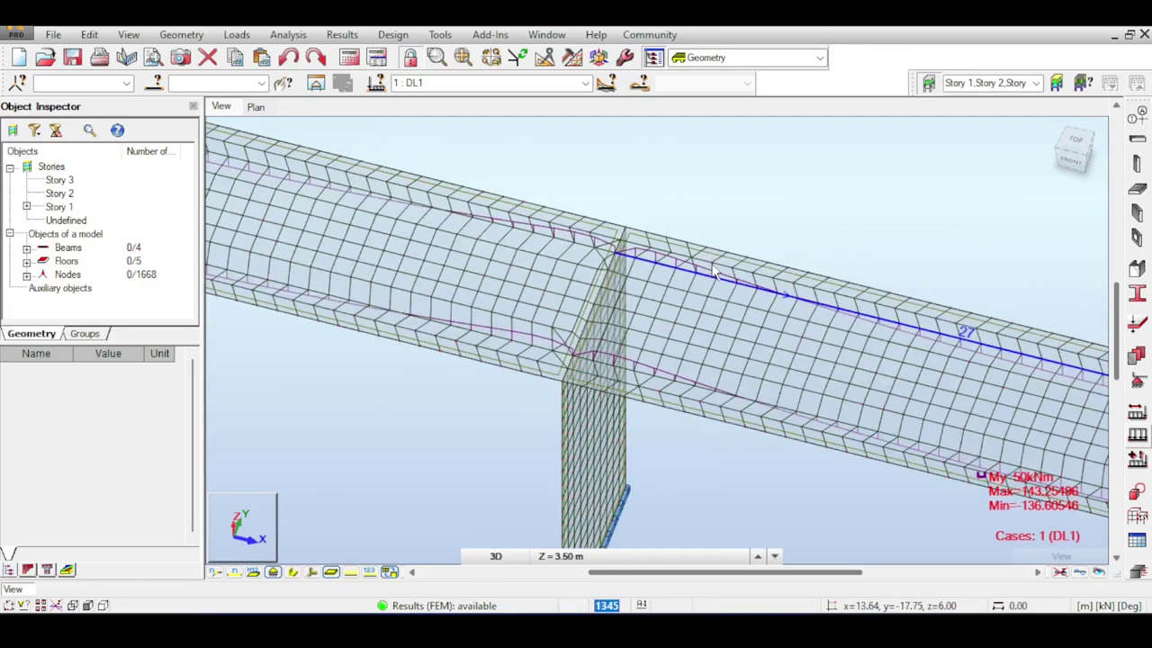
click(341, 34)
click(360, 131)
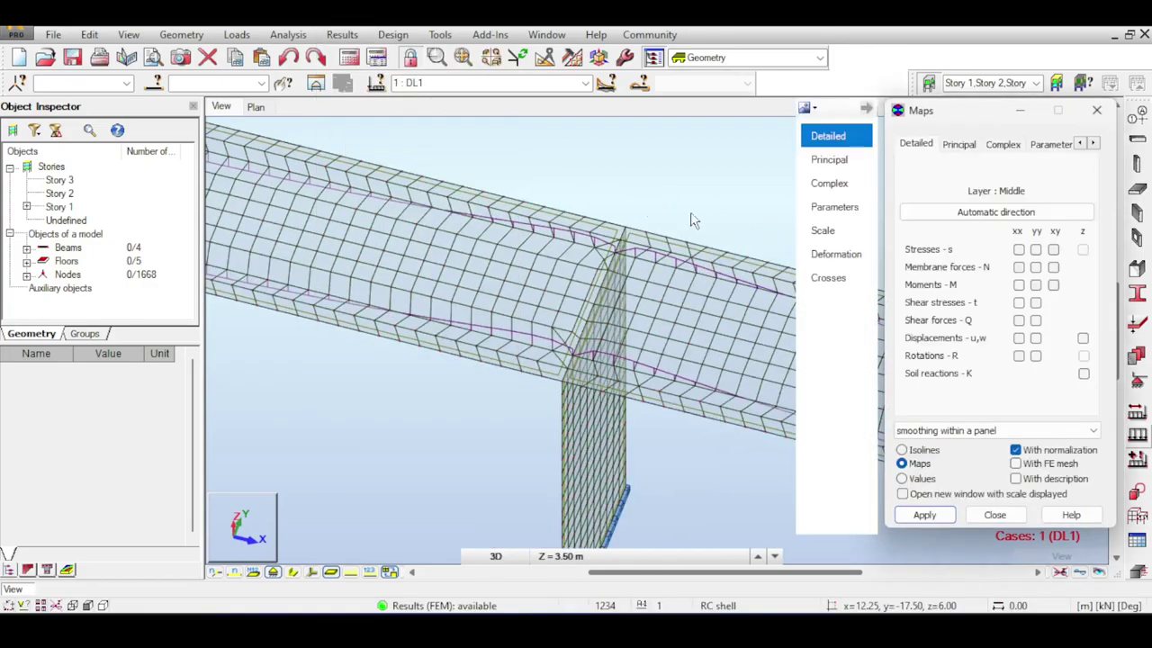
click(932, 522)
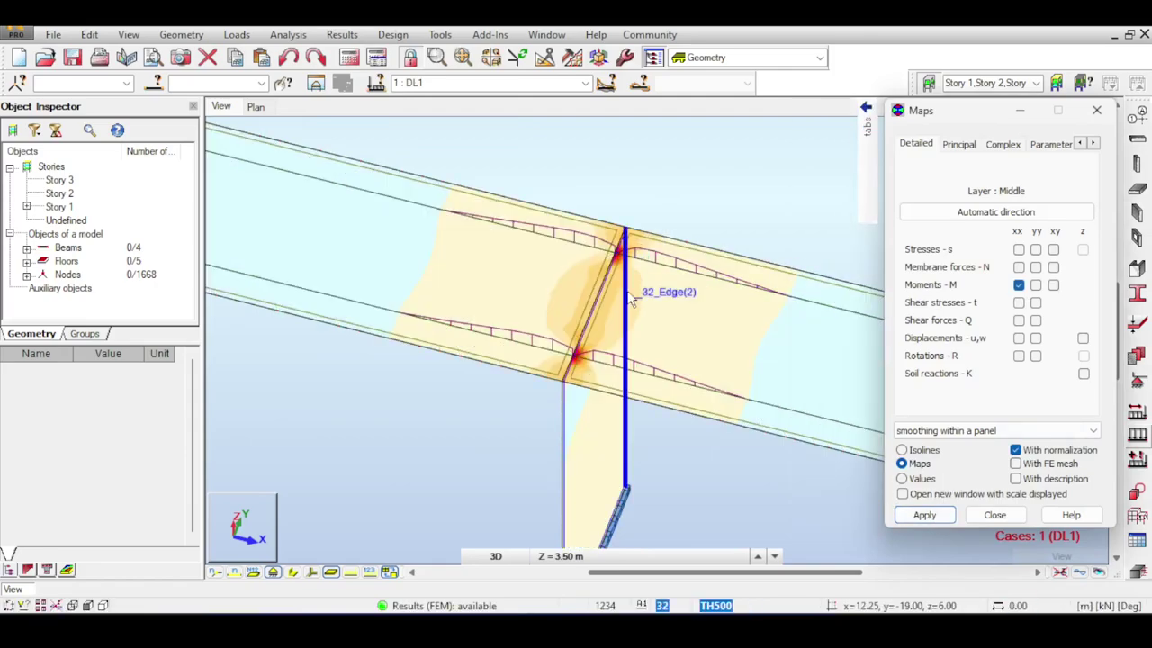
Examine the Mxx moment map where the edge beams meet the middle pier and along the whole deck, and close the map settings
scroll(632, 299, up, 2)
scroll(599, 300, up, 2)
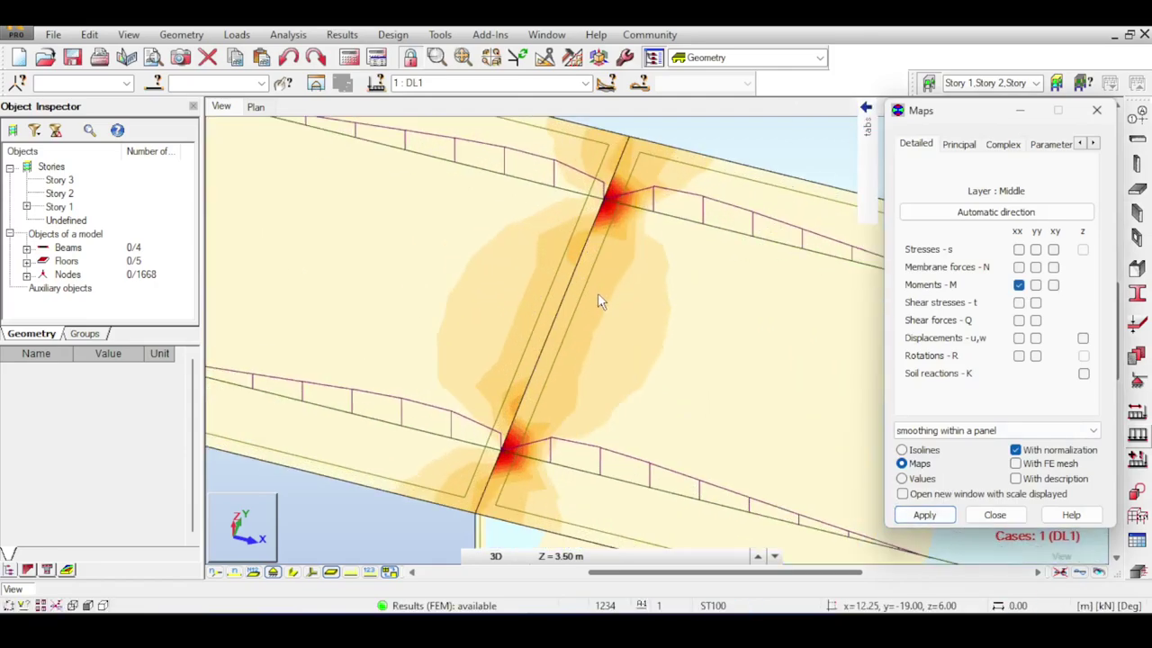
scroll(612, 347, down, 5)
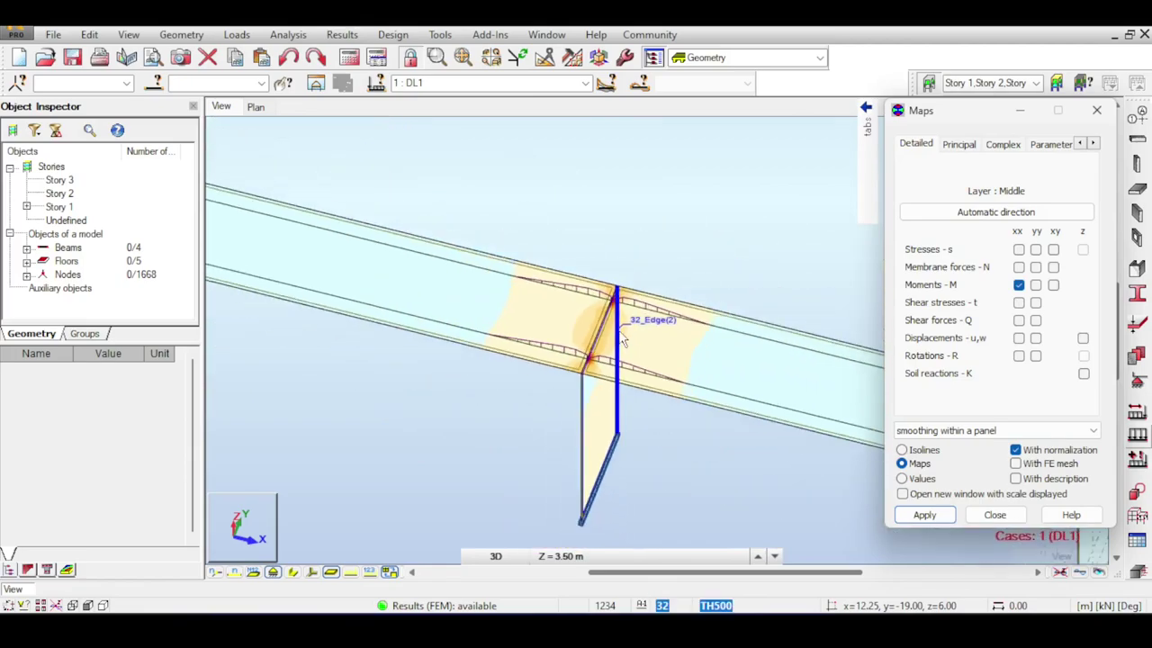
scroll(621, 335, down, 4)
middle_drag(666, 243, 620, 225)
scroll(631, 268, up, 2)
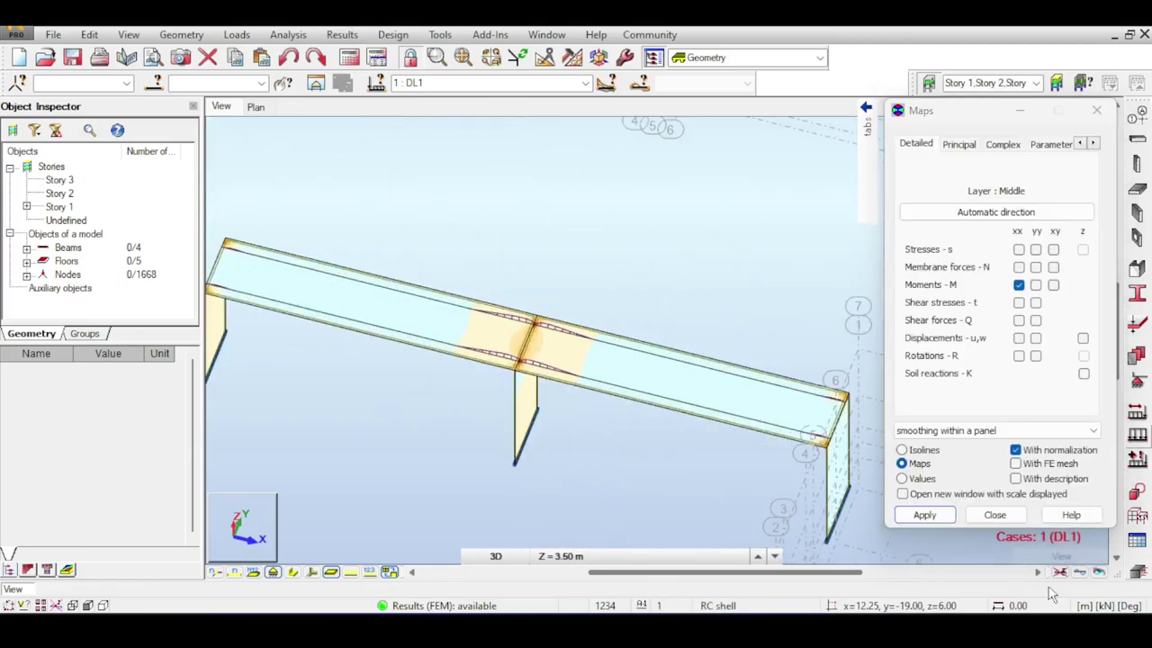
click(994, 515)
middle_drag(720, 232, 703, 220)
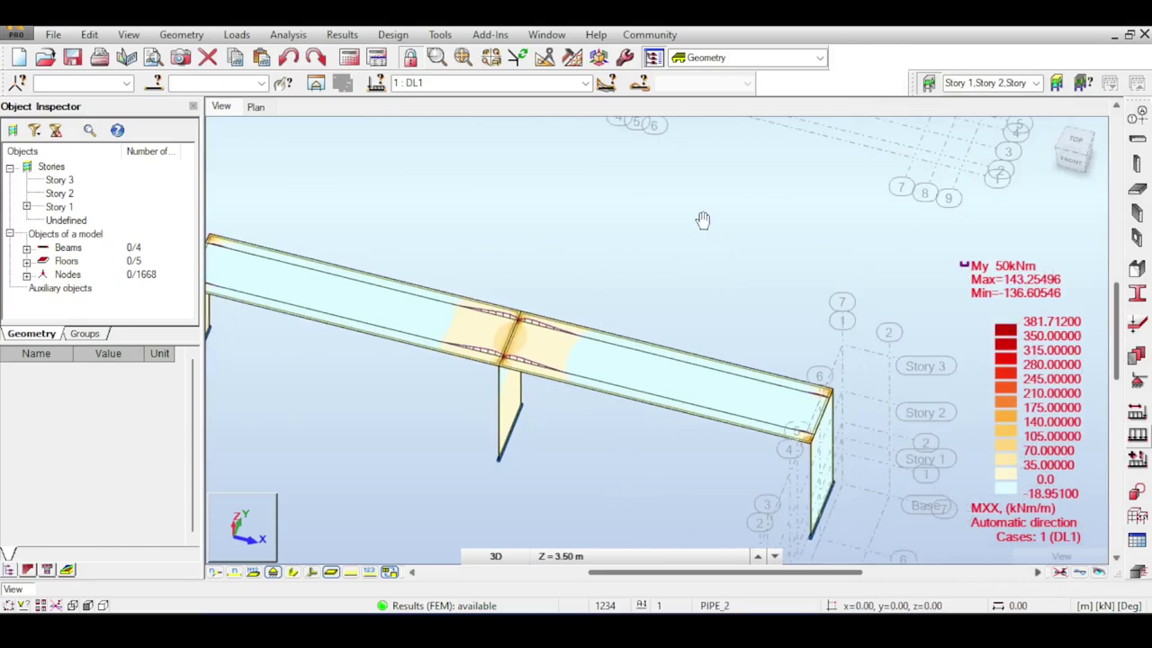
Define panel cut A - A2 parallel to the XZ plane through the point -1.00, -19.00, 6.00 and apply it
click(342, 34)
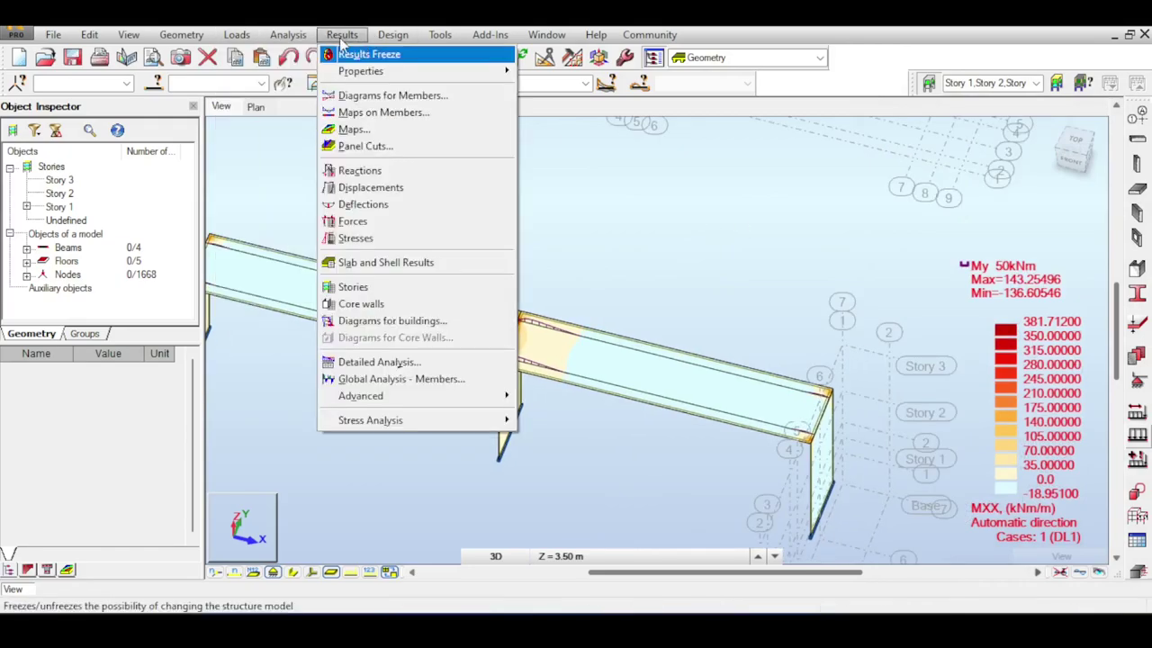
click(360, 146)
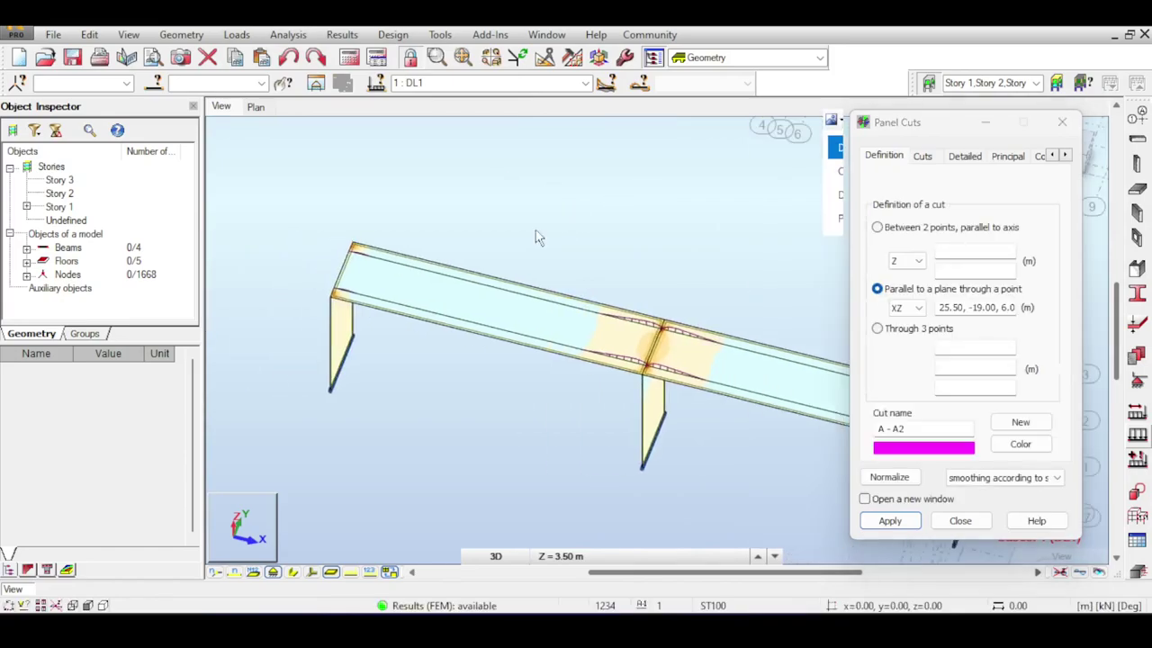
click(967, 311)
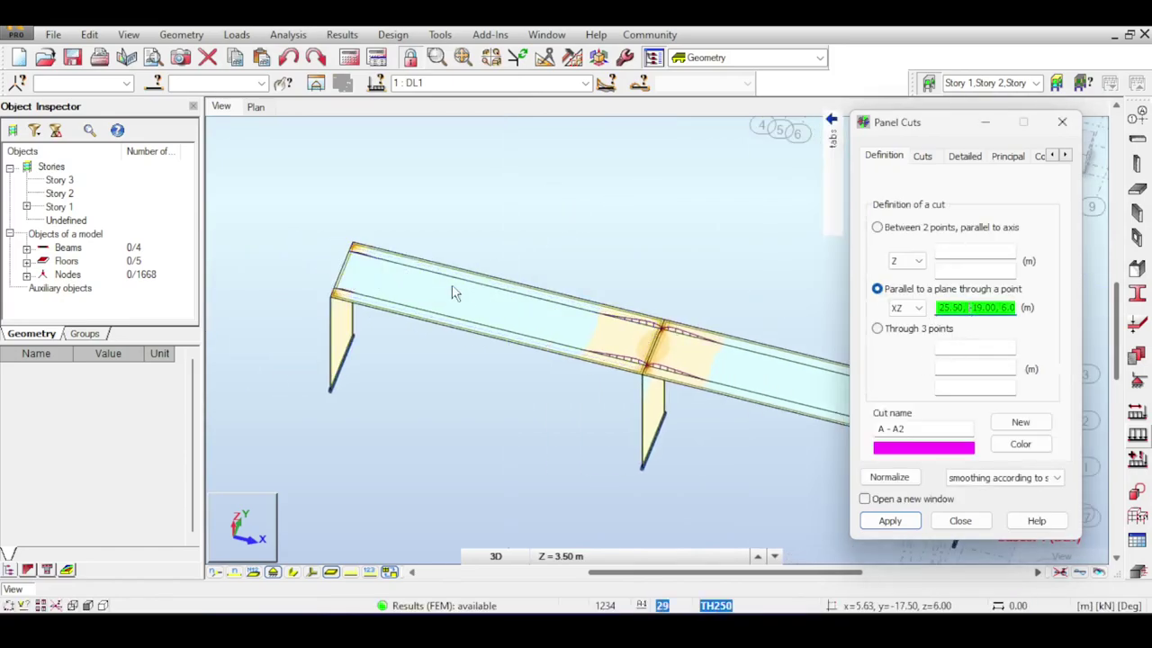
click(633, 428)
click(889, 520)
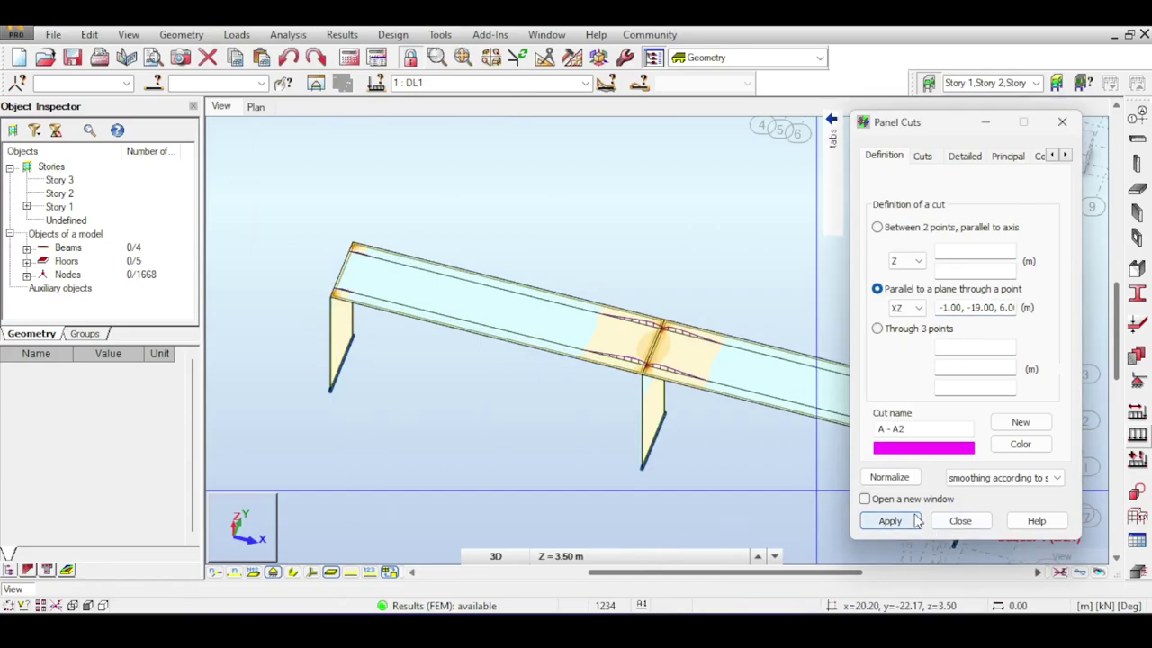
Delete the panel cuts from the list, reviewing the Mxx moment option among the detailed results
click(921, 157)
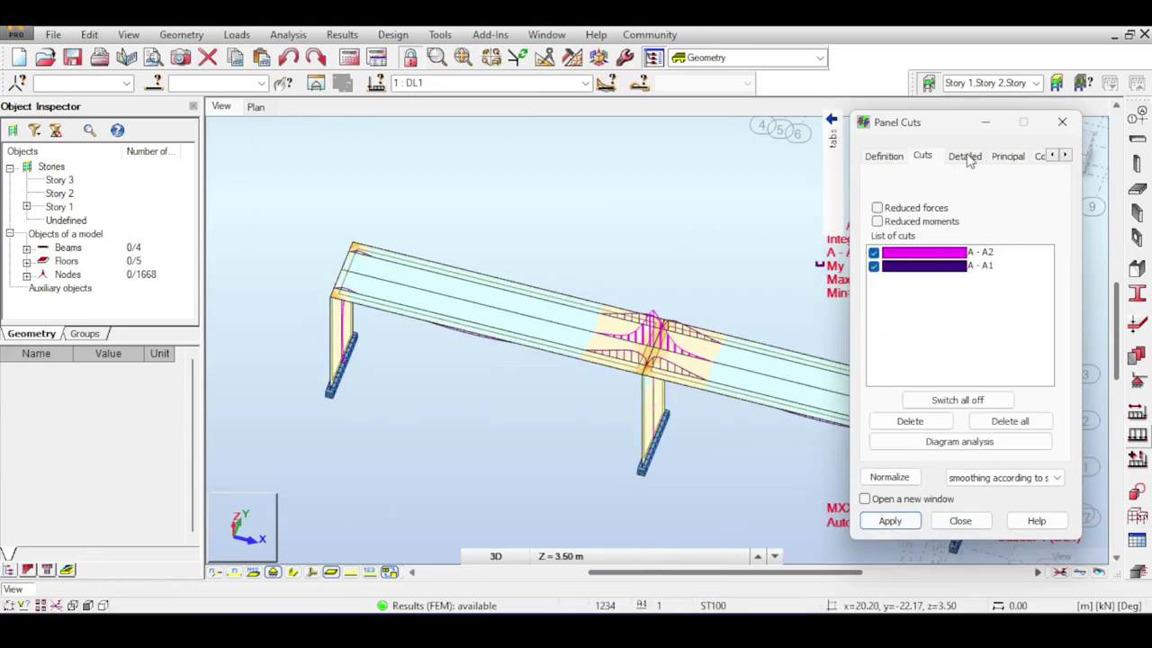
click(961, 267)
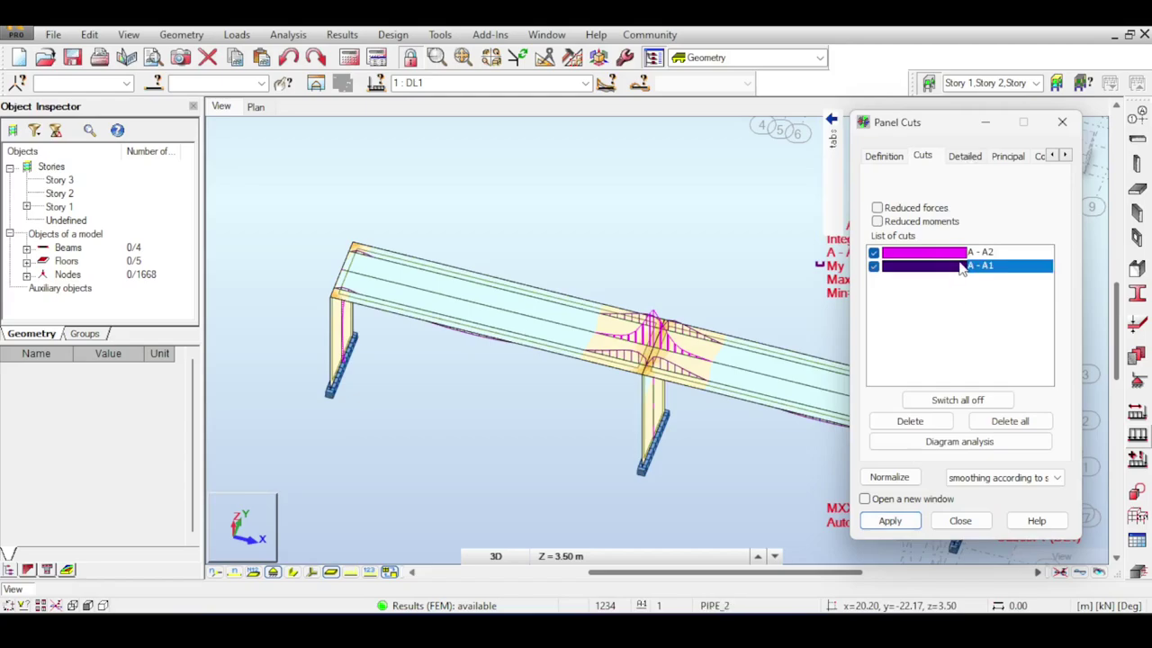
click(910, 421)
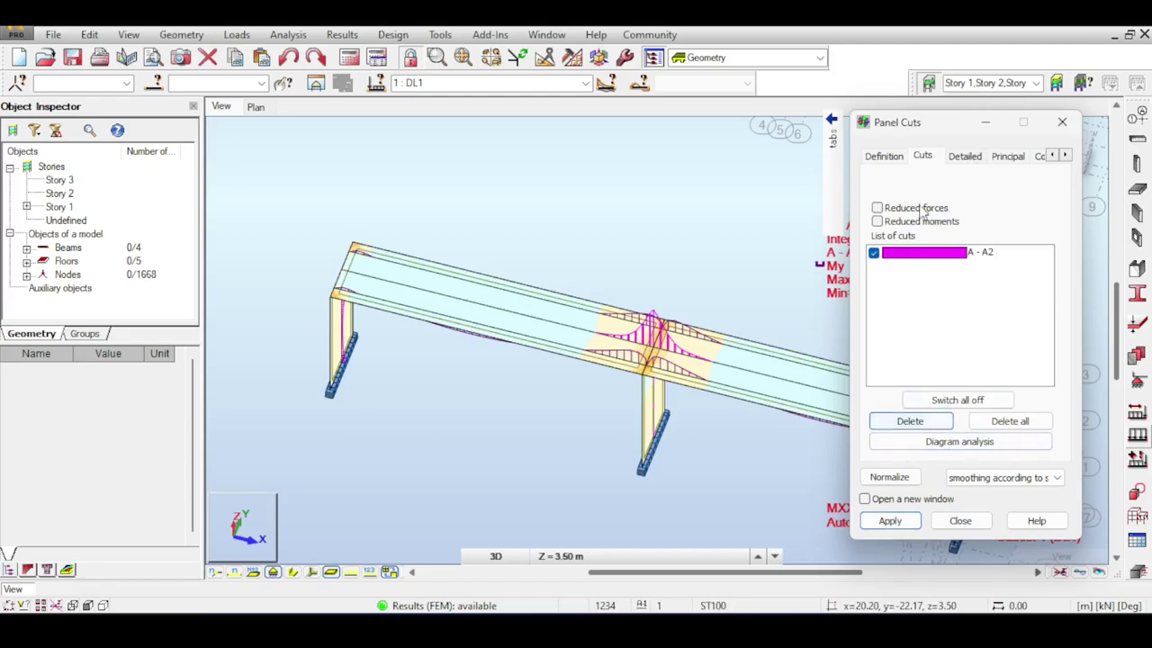
click(965, 157)
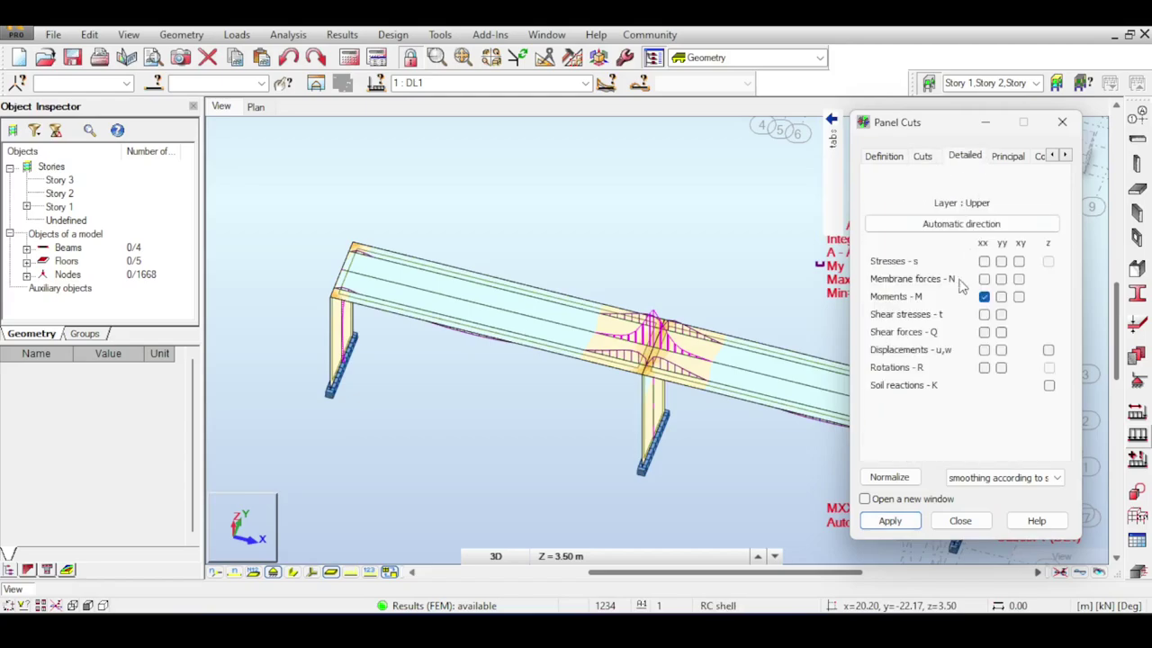
click(908, 527)
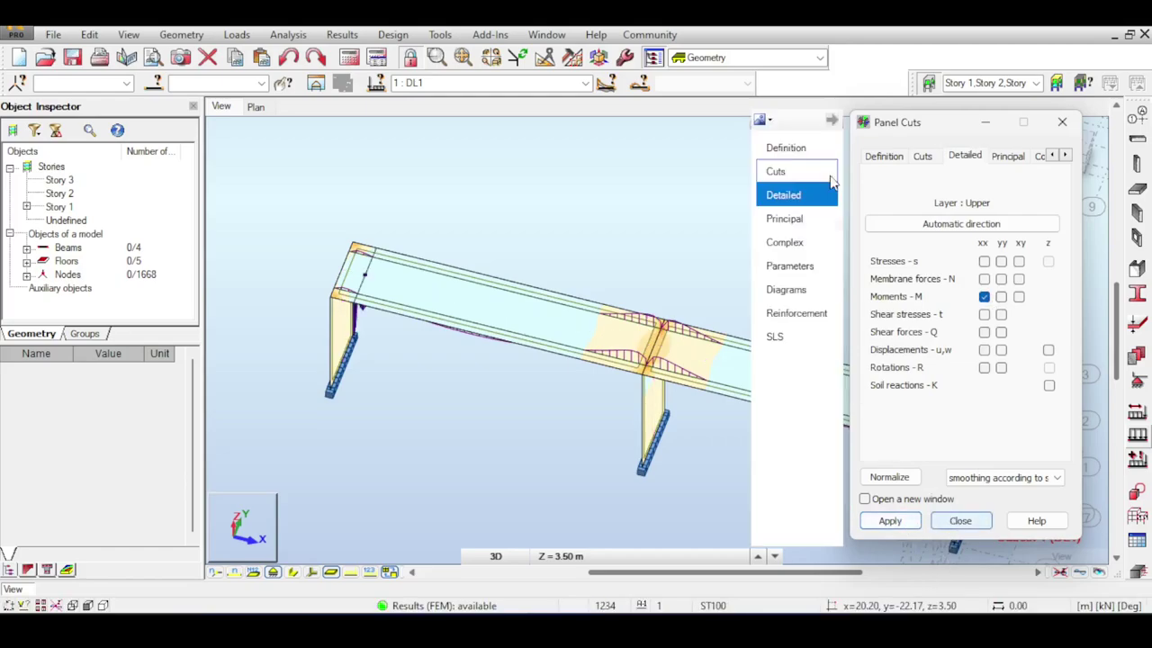
click(828, 175)
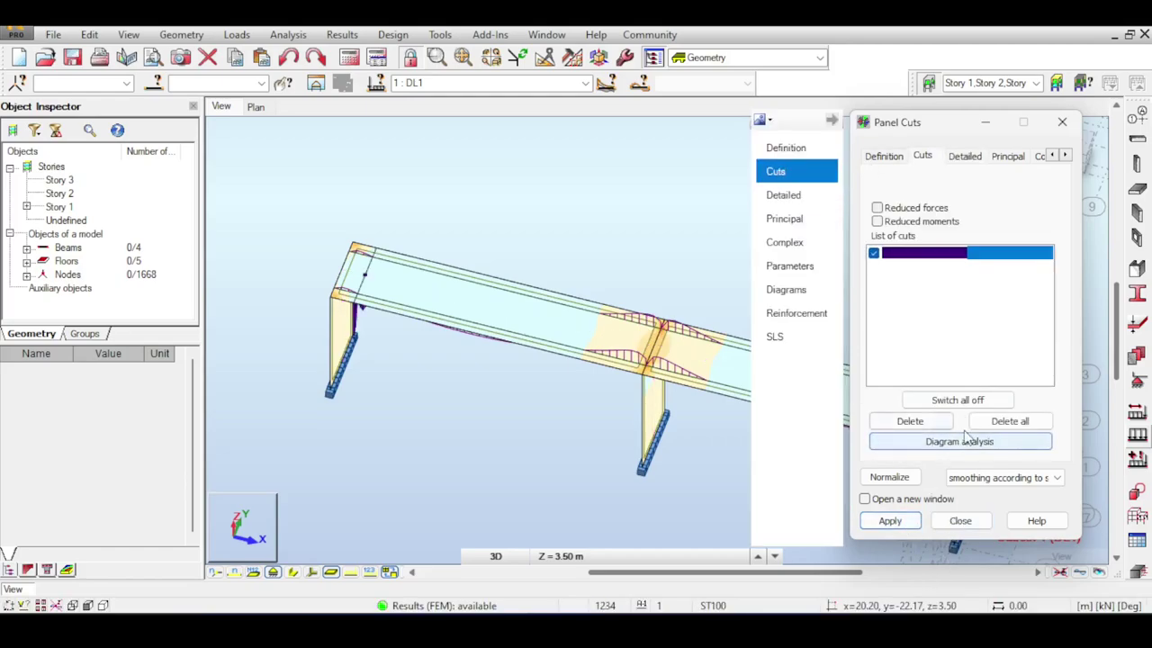
click(926, 423)
Define panel cut A - A1 through the point -1.00, -19.00, 6.00 at the deck's end, switch its plane from YZ to XZ, and display it
click(884, 157)
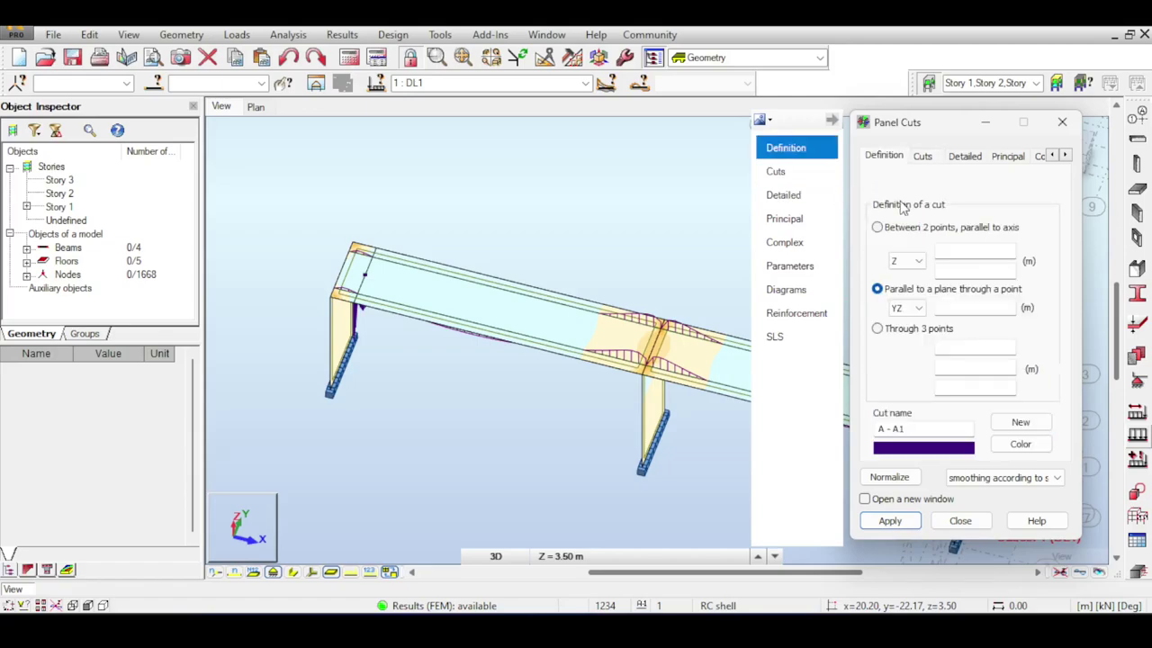
click(944, 309)
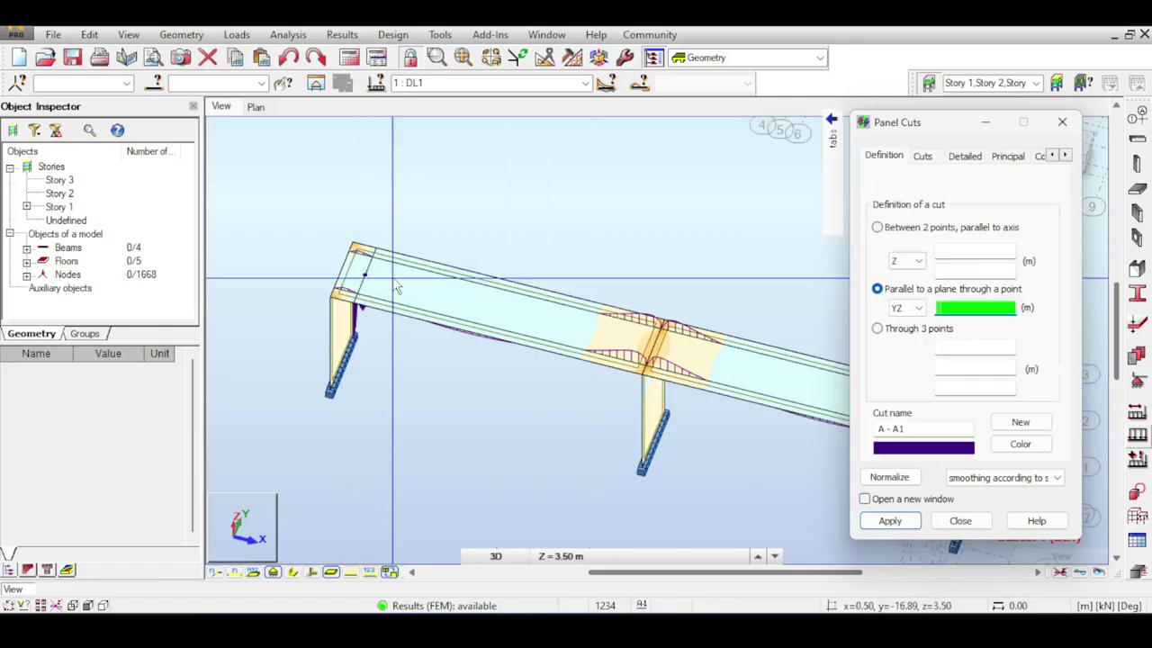
click(349, 270)
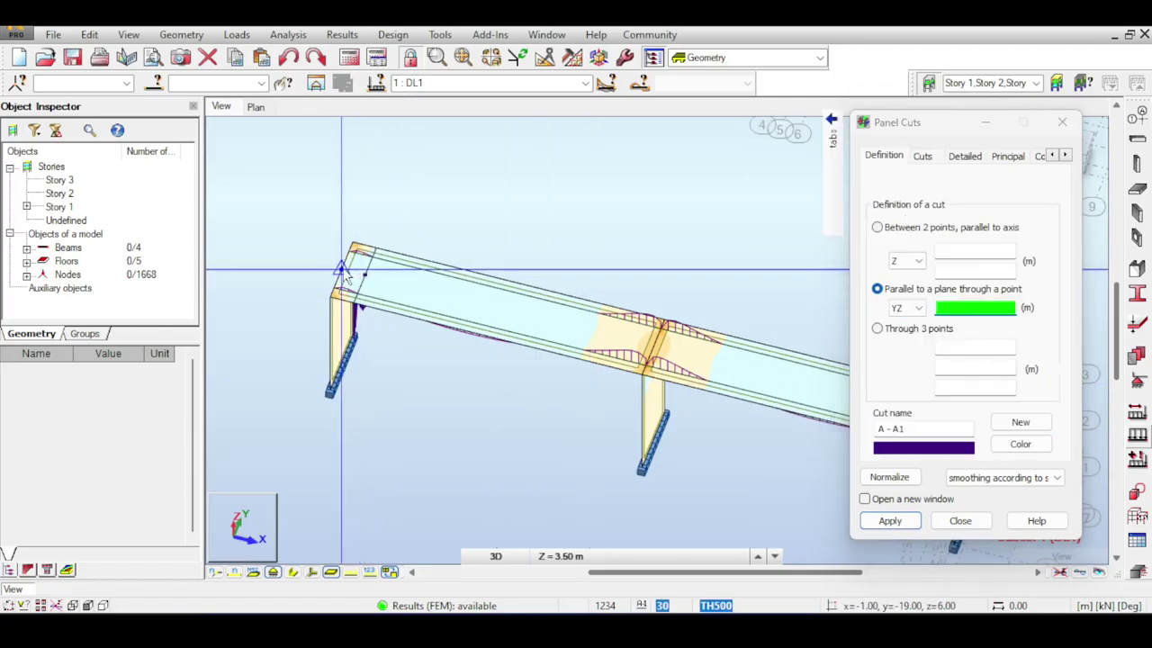
click(891, 521)
click(900, 524)
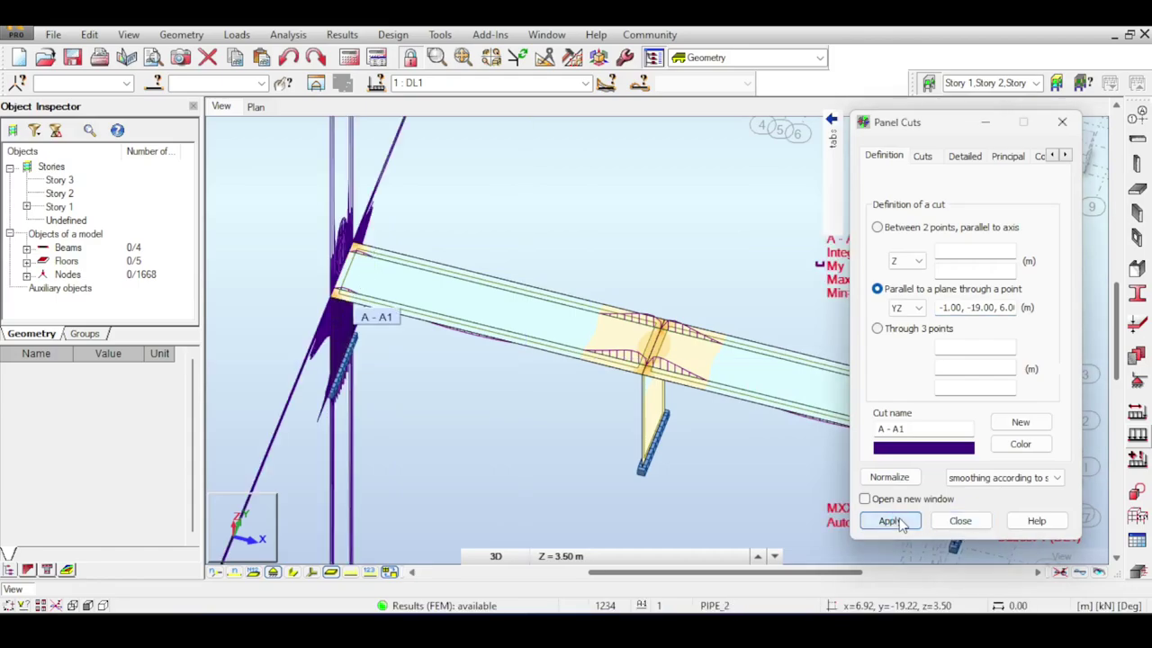
click(909, 308)
click(908, 335)
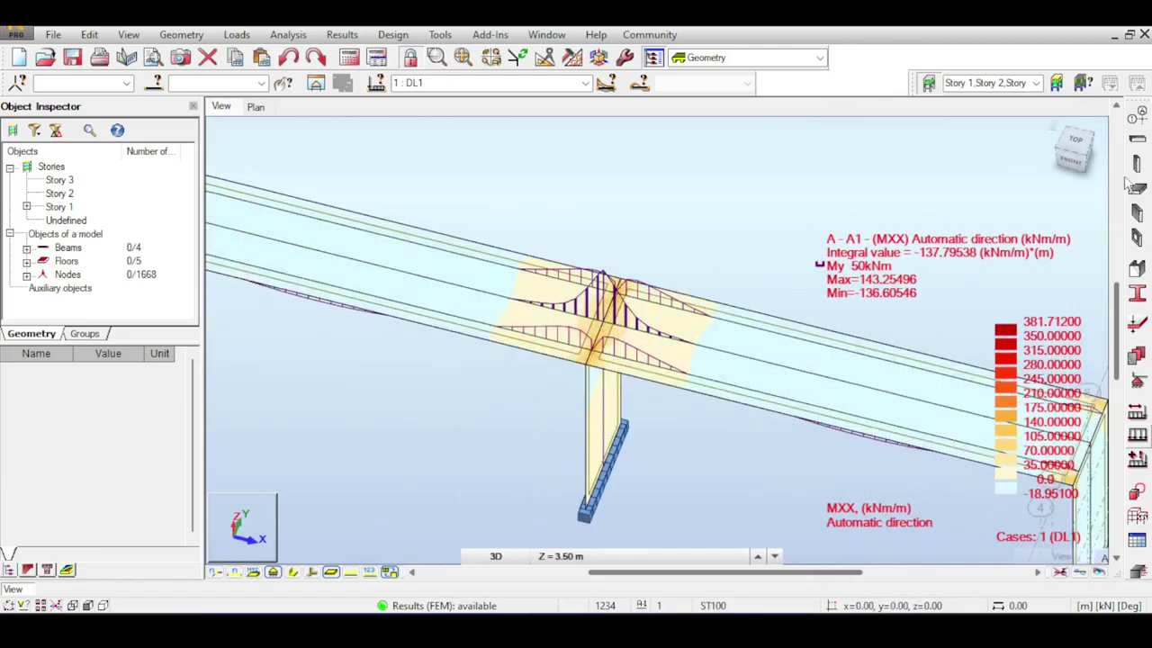
Compare the deck's Mxx cut diagram with the edge beams' My diagrams over the middle pier from several angles and up close
click(1073, 160)
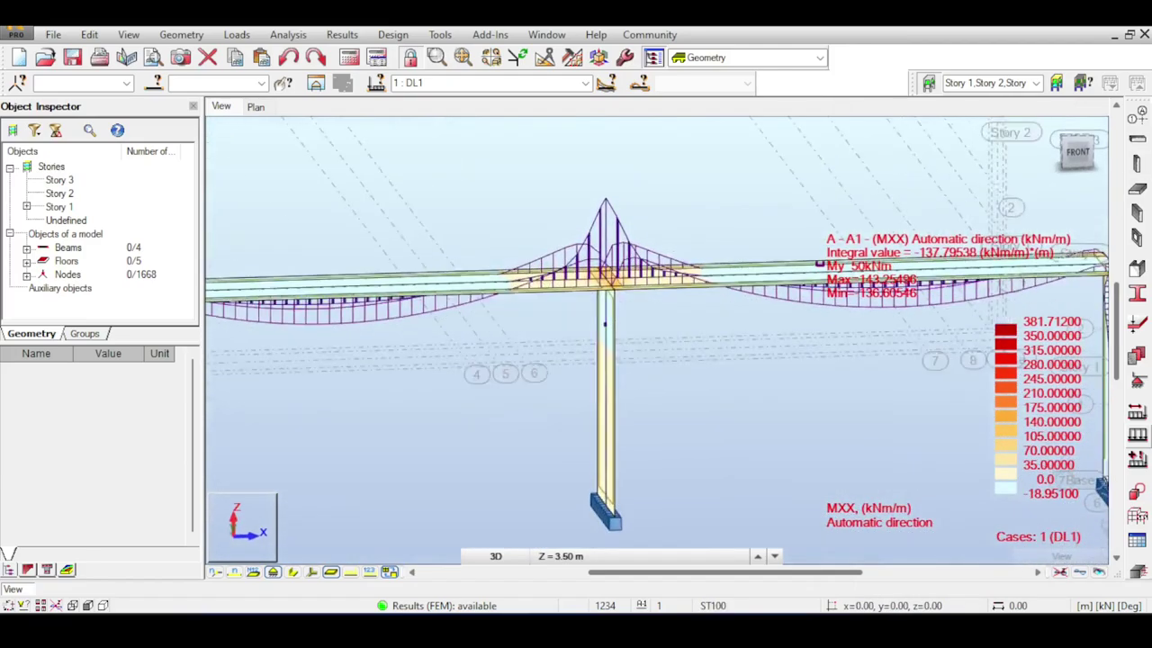
shift+middle_drag(605, 324, 423, 387)
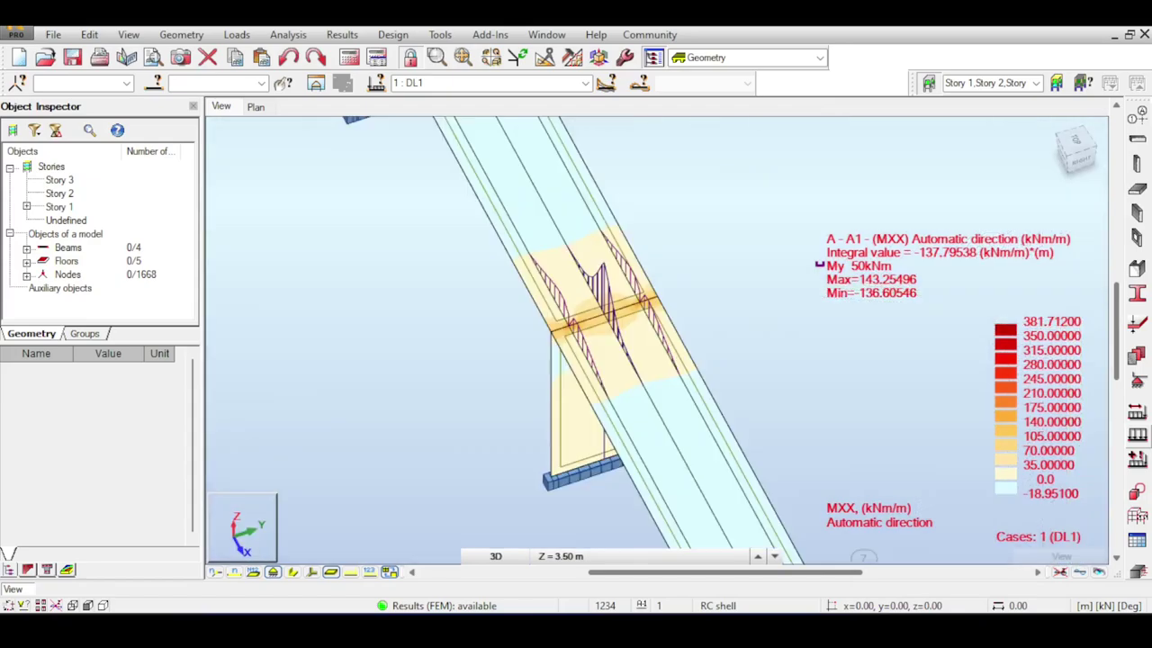
click(1064, 151)
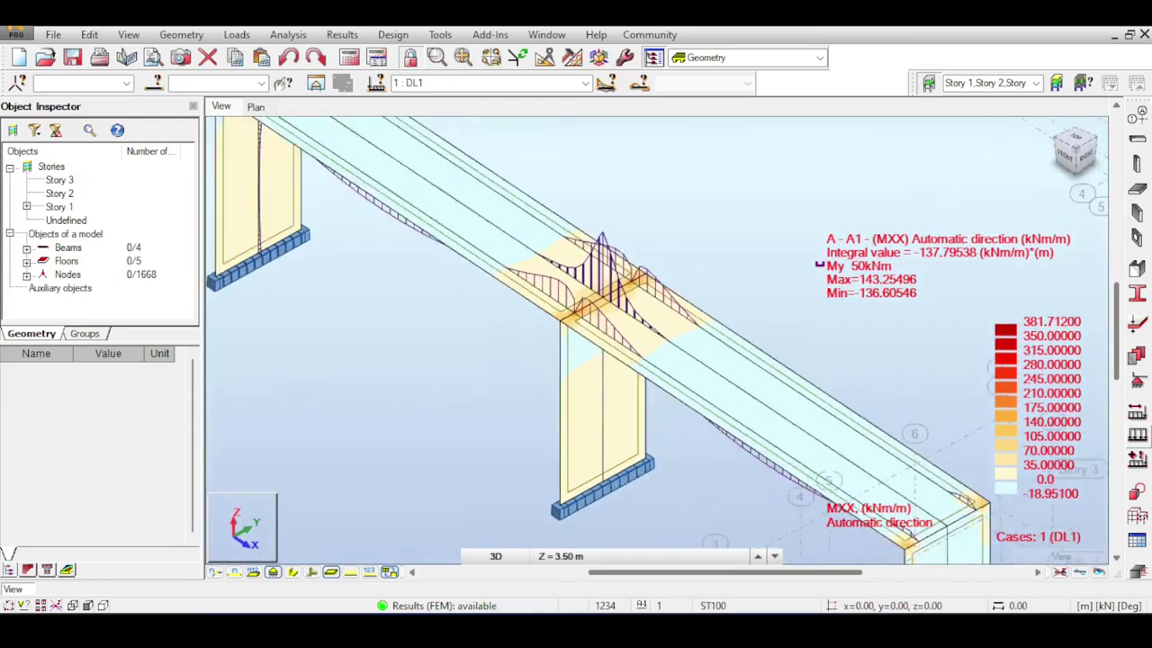
scroll(633, 266, up, 5)
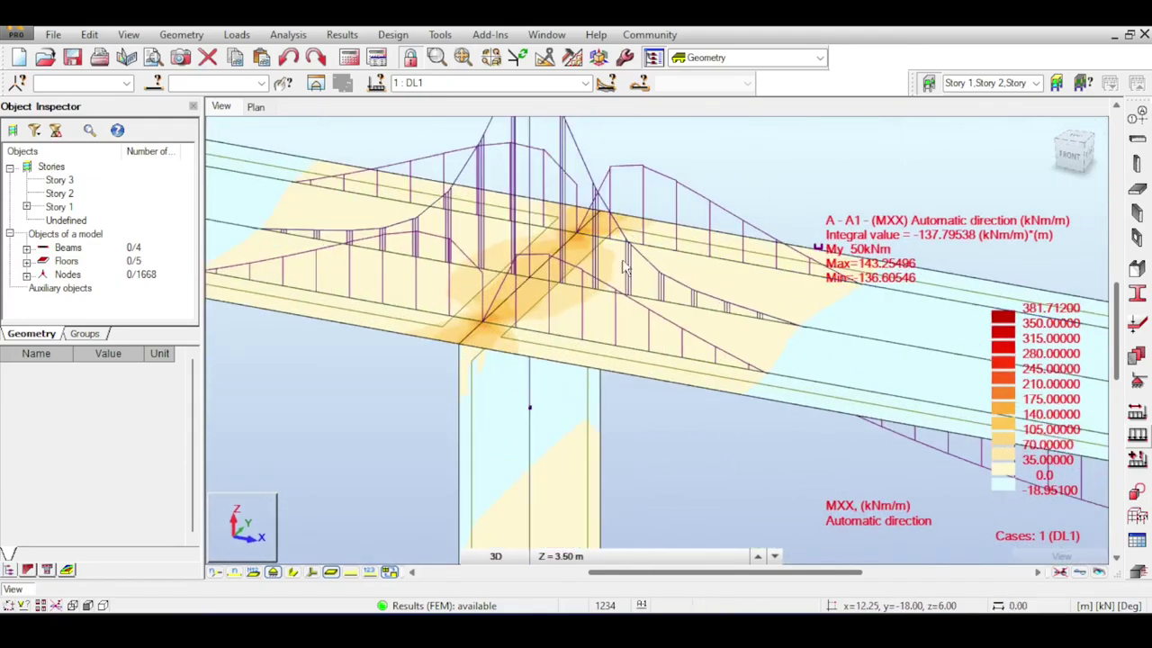
scroll(630, 258, down, 2)
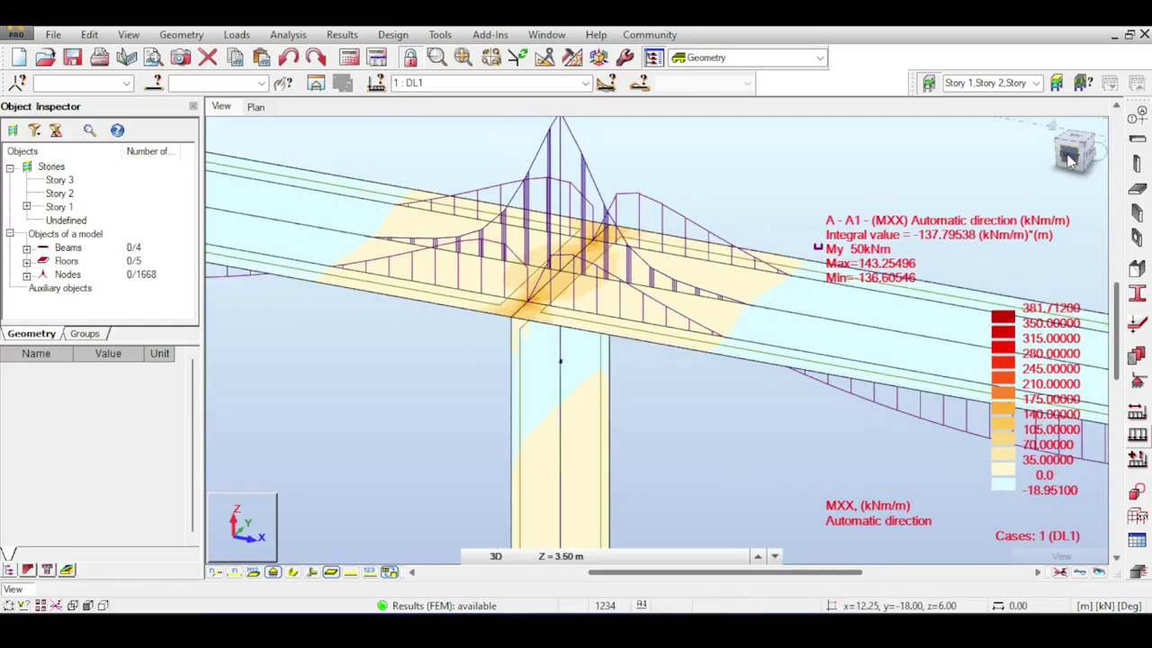
drag(1095, 152, 1064, 160)
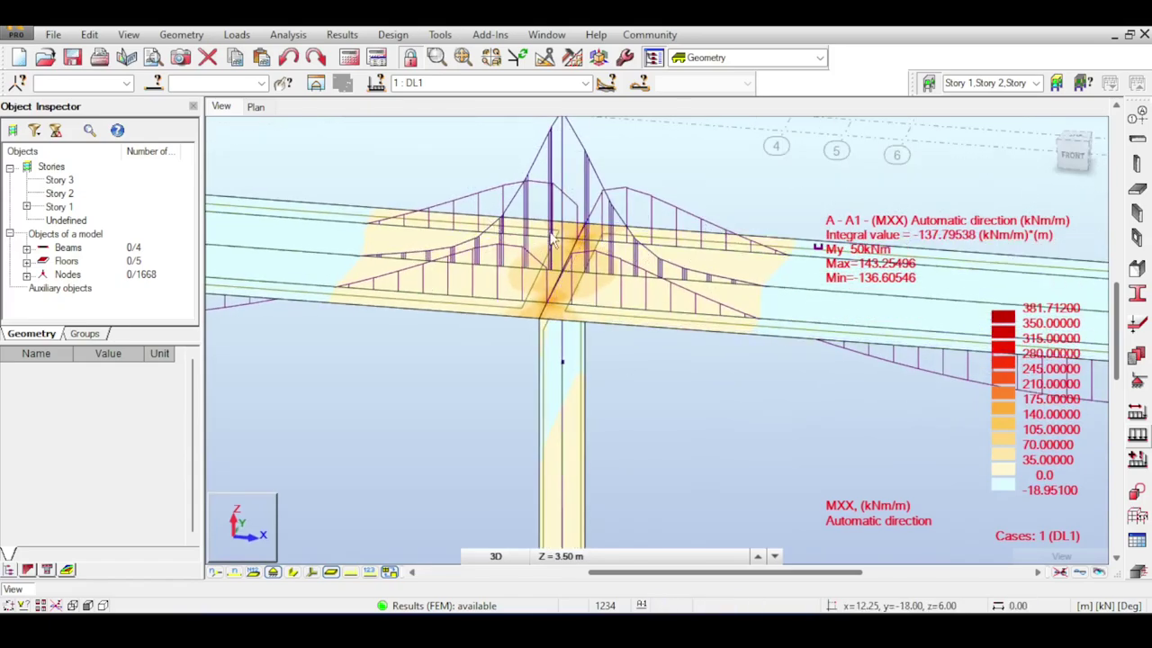
scroll(543, 317, up, 2)
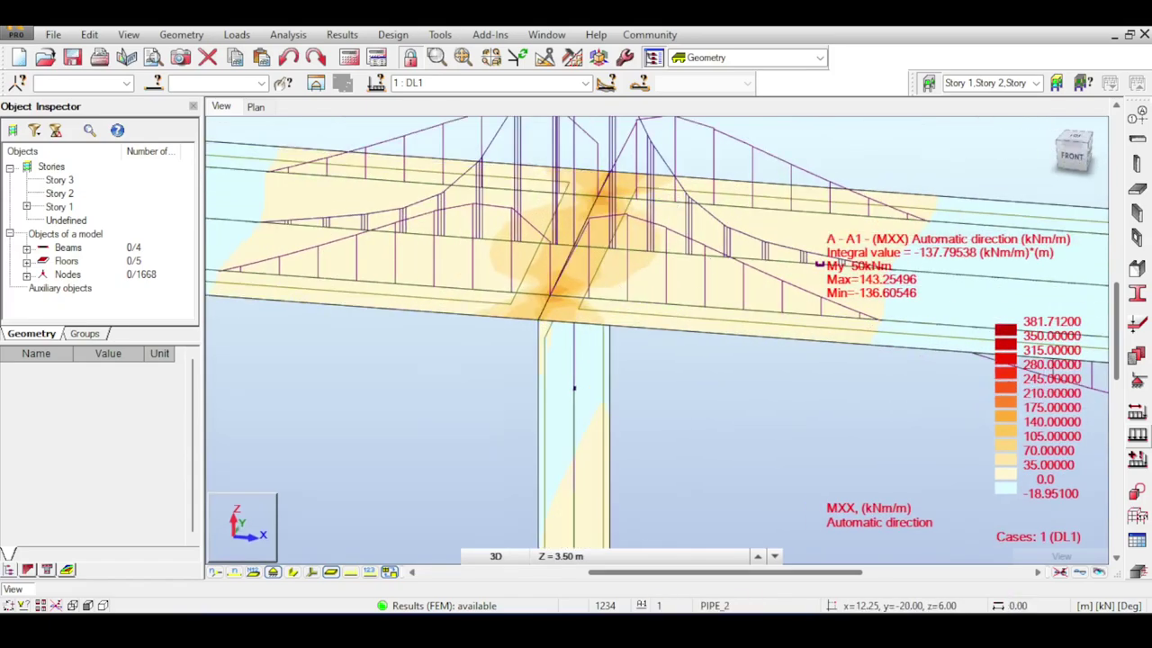
drag(1080, 148, 1060, 169)
middle_drag(590, 214, 662, 193)
scroll(655, 277, up, 2)
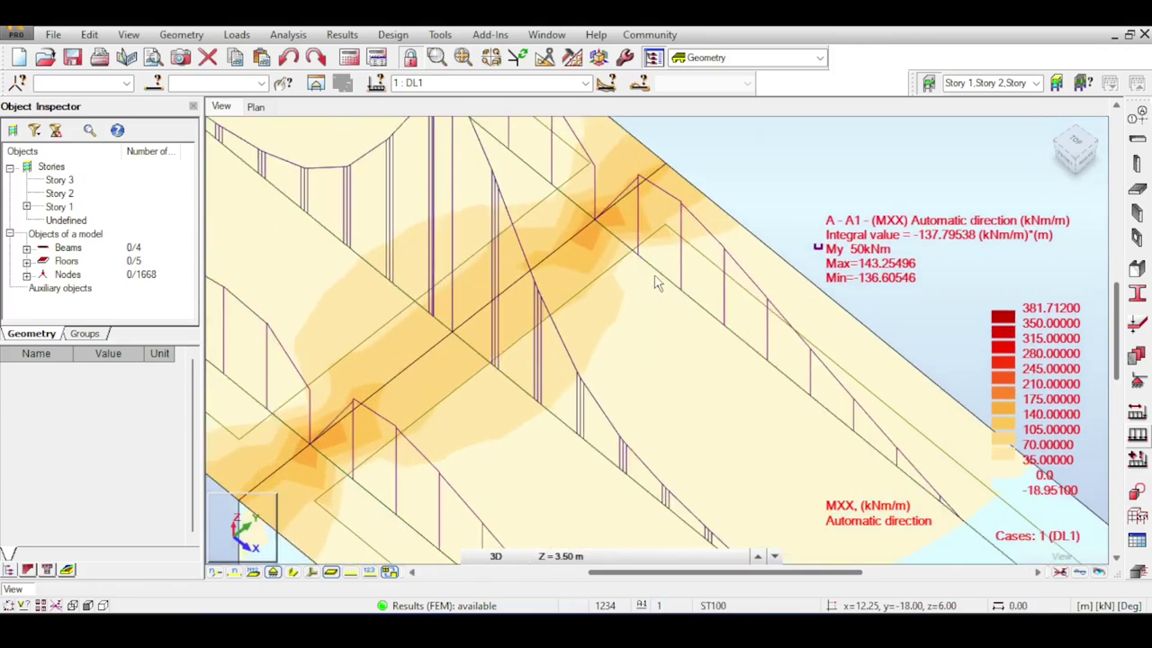
scroll(655, 297, up, 3)
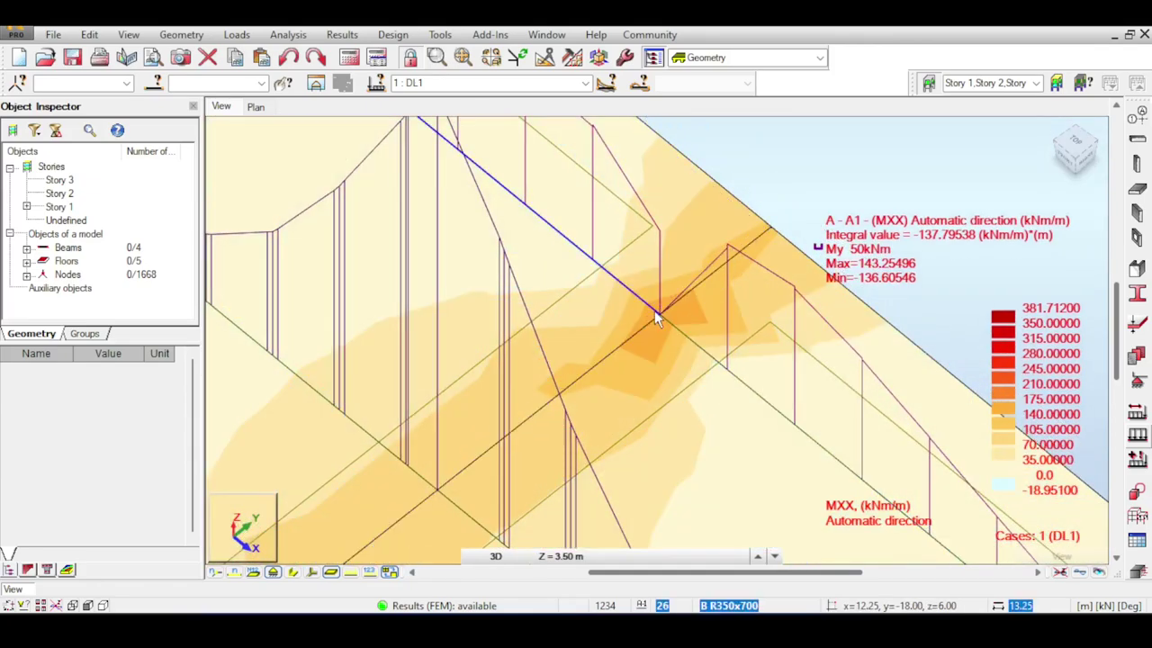
scroll(675, 297, down, 5)
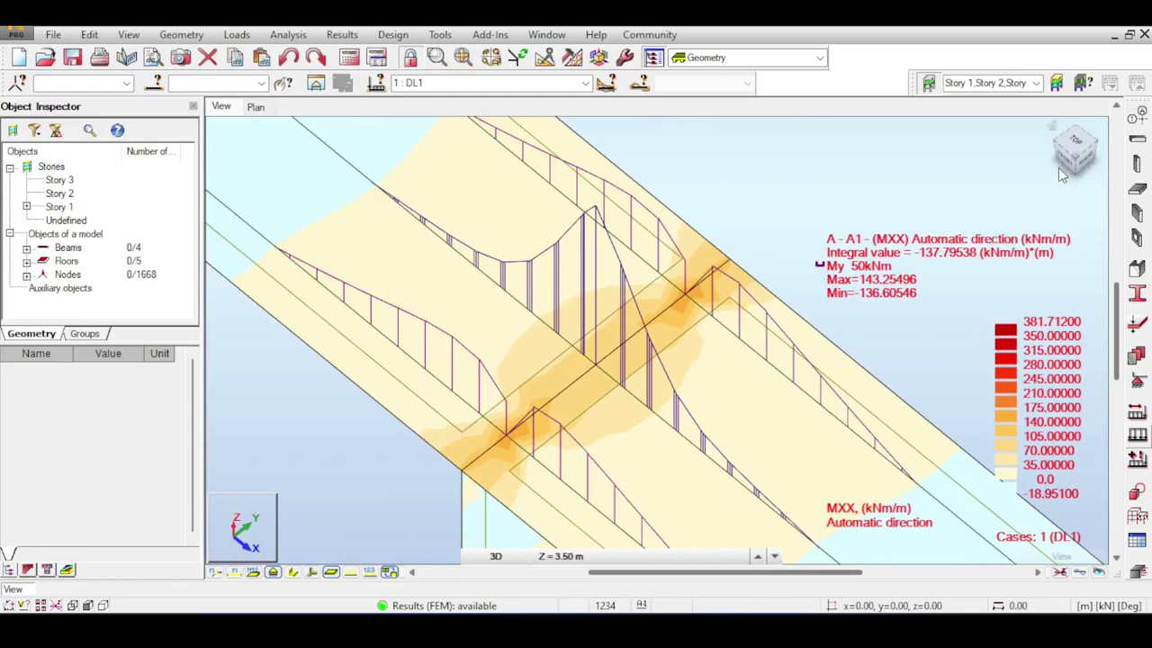
Examine the moment diagrams over the middle pier and along the adjacent span from a front-facing angle
click(1069, 160)
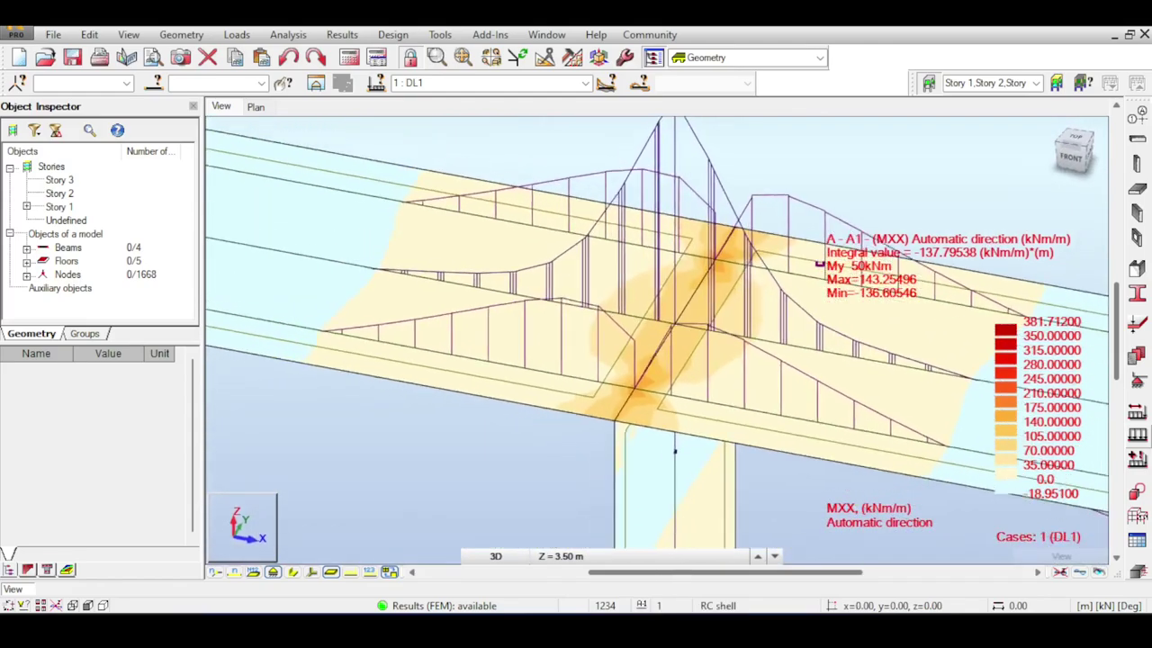
scroll(769, 225, down, 2)
middle_drag(776, 189, 639, 196)
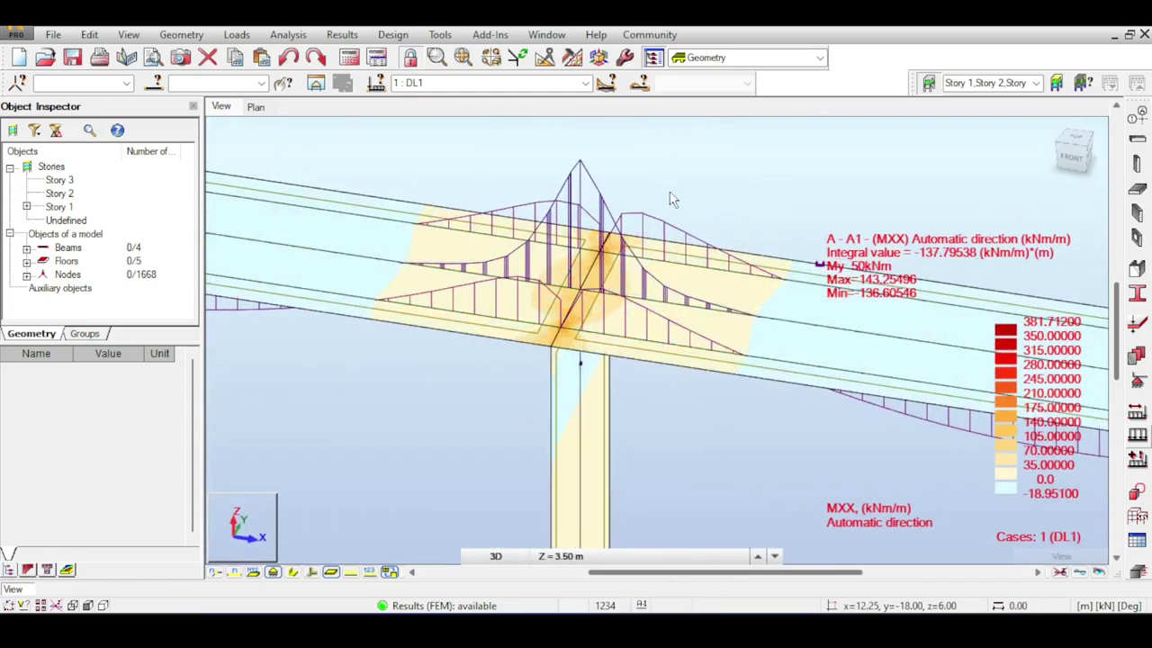
scroll(673, 196, down, 1)
middle_drag(782, 173, 686, 206)
scroll(680, 205, down, 2)
middle_drag(791, 193, 738, 208)
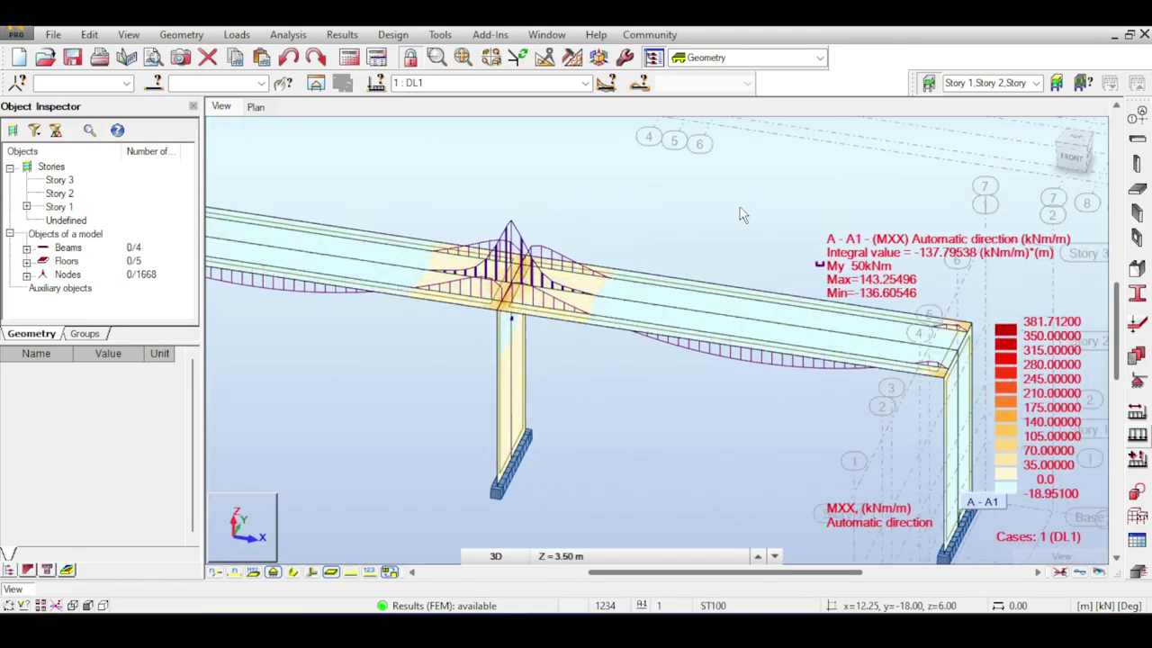
middle_drag(779, 256, 794, 153)
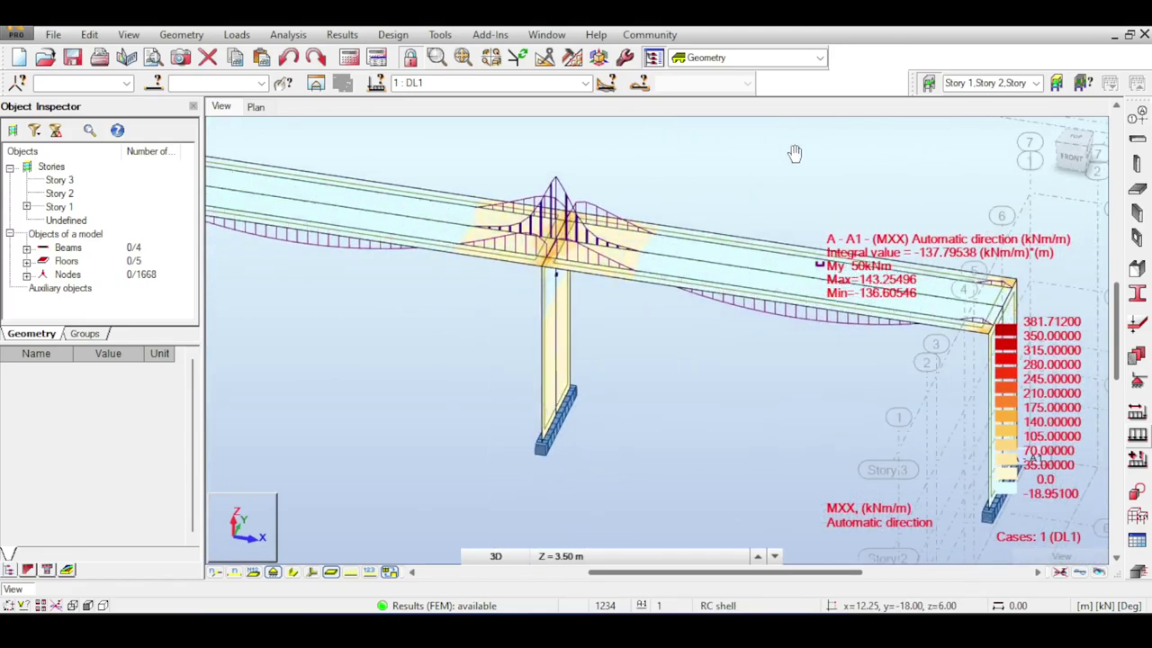
middle_drag(754, 193, 763, 160)
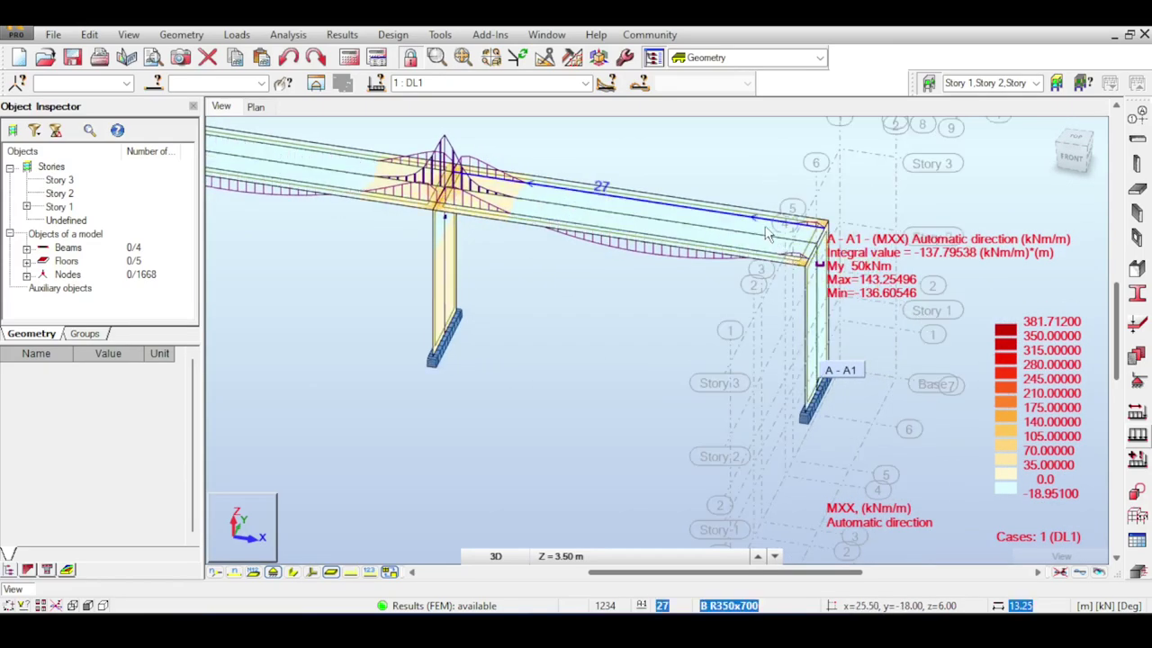
middle_drag(714, 211, 723, 166)
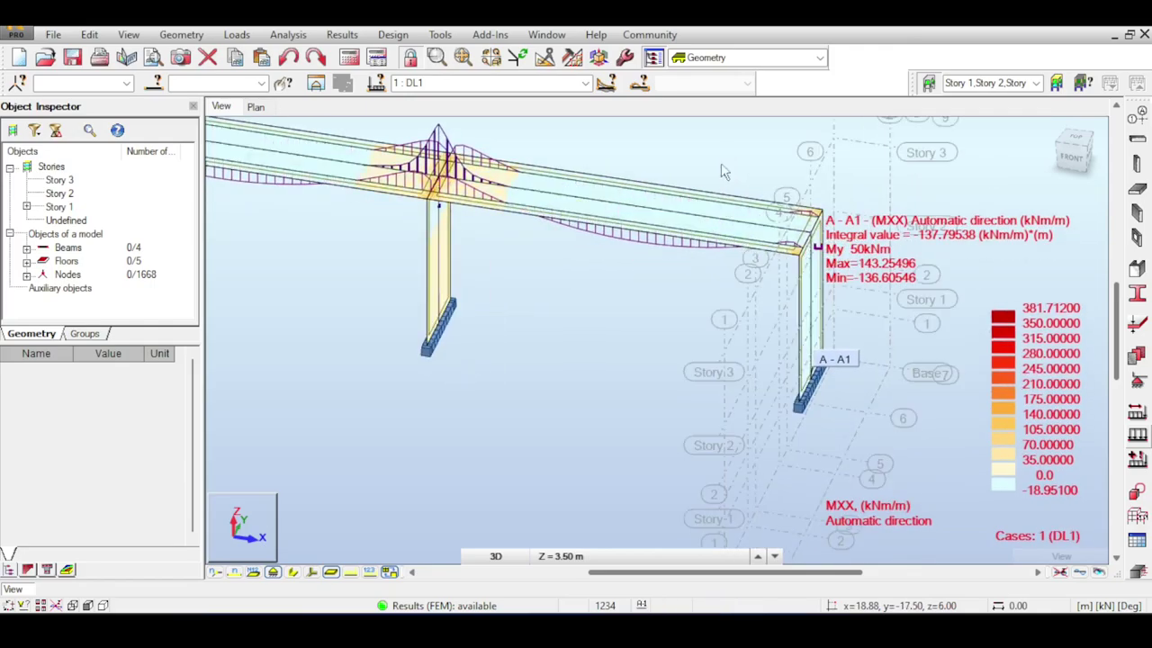
Review the deck and edge beam moments across both bridge spans, from the end supports back to the middle pier
middle_drag(424, 130, 542, 219)
scroll(541, 218, up, 3)
scroll(583, 227, down, 3)
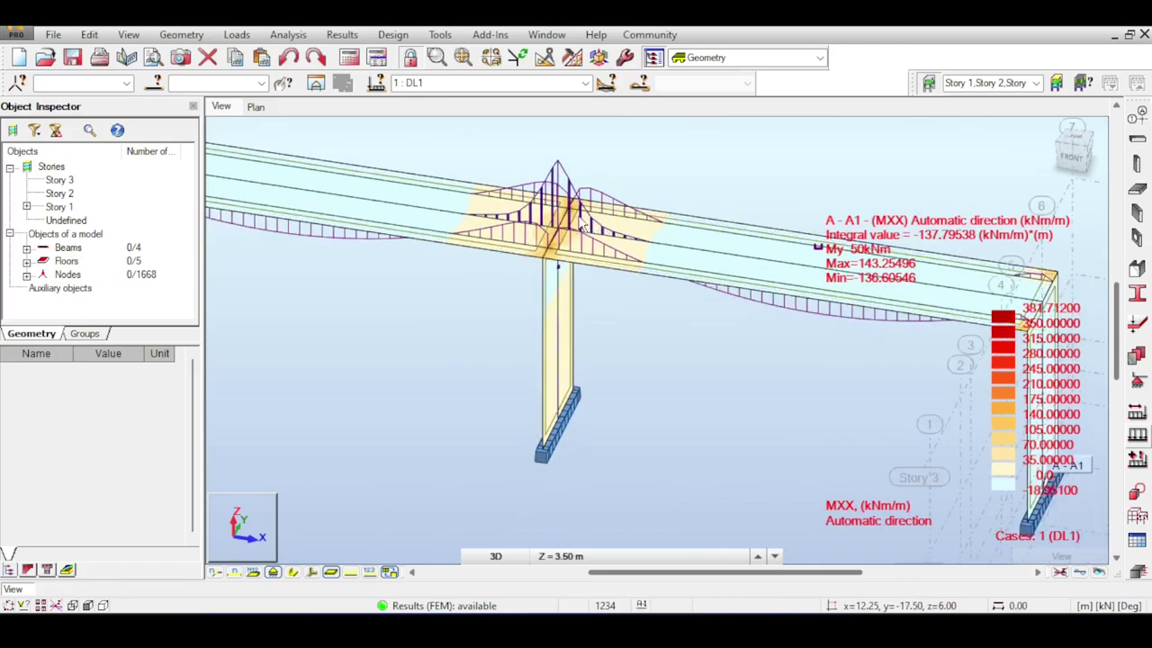
middle_drag(743, 232, 682, 210)
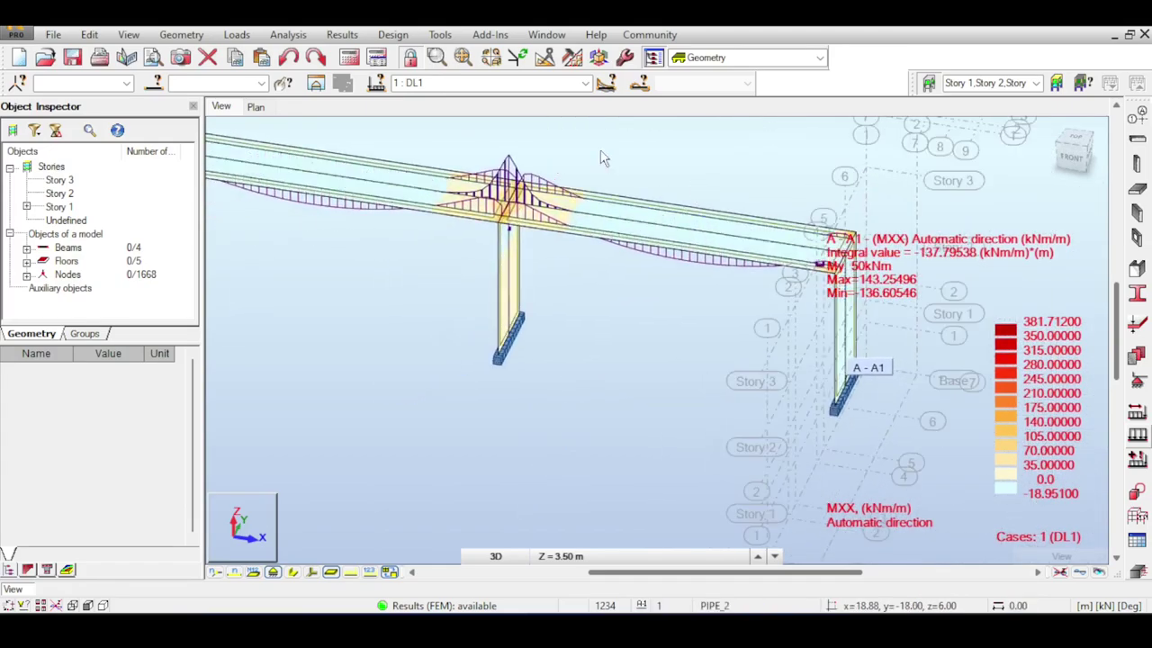
scroll(605, 162, down, 2)
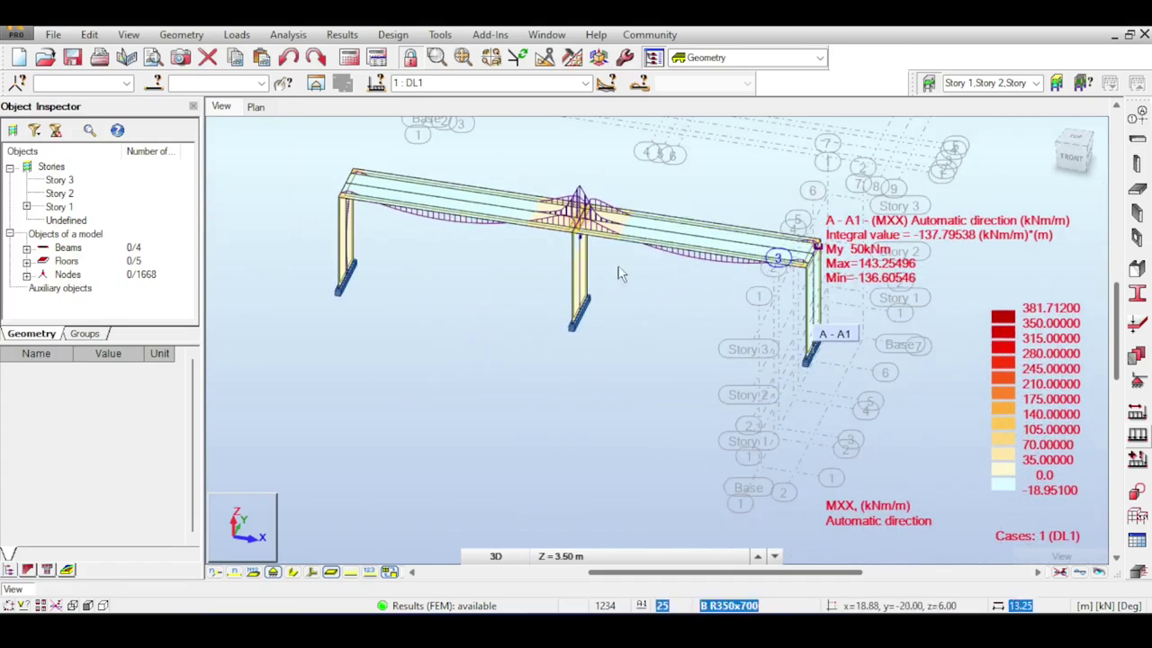
scroll(733, 243, up, 3)
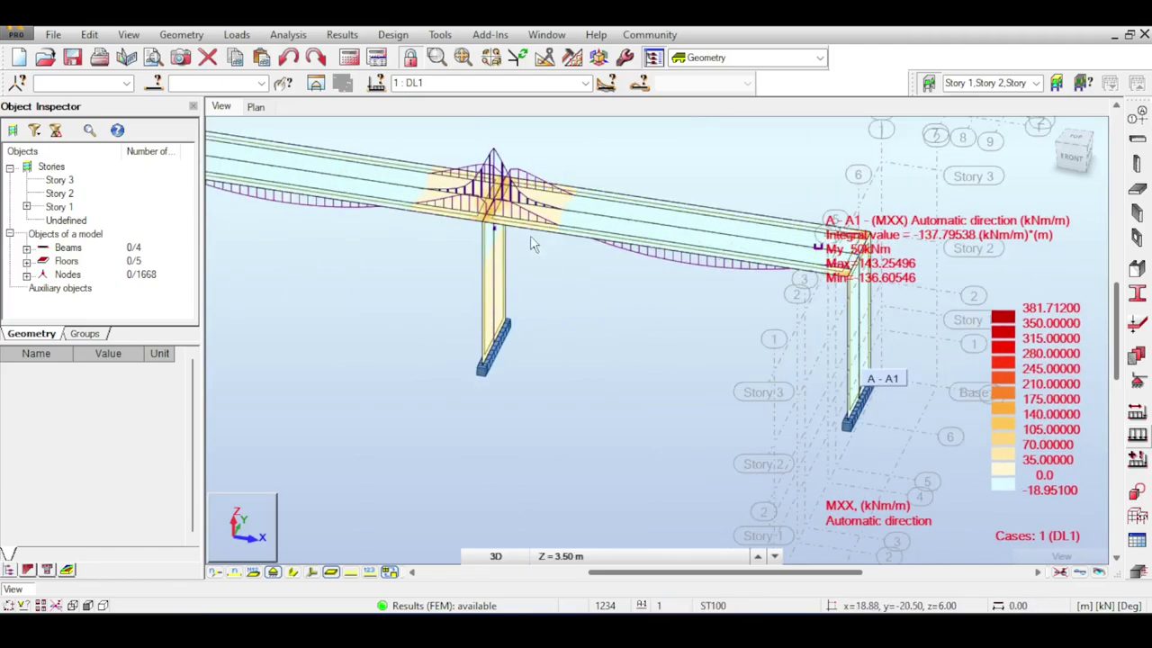
middle_drag(672, 292, 627, 309)
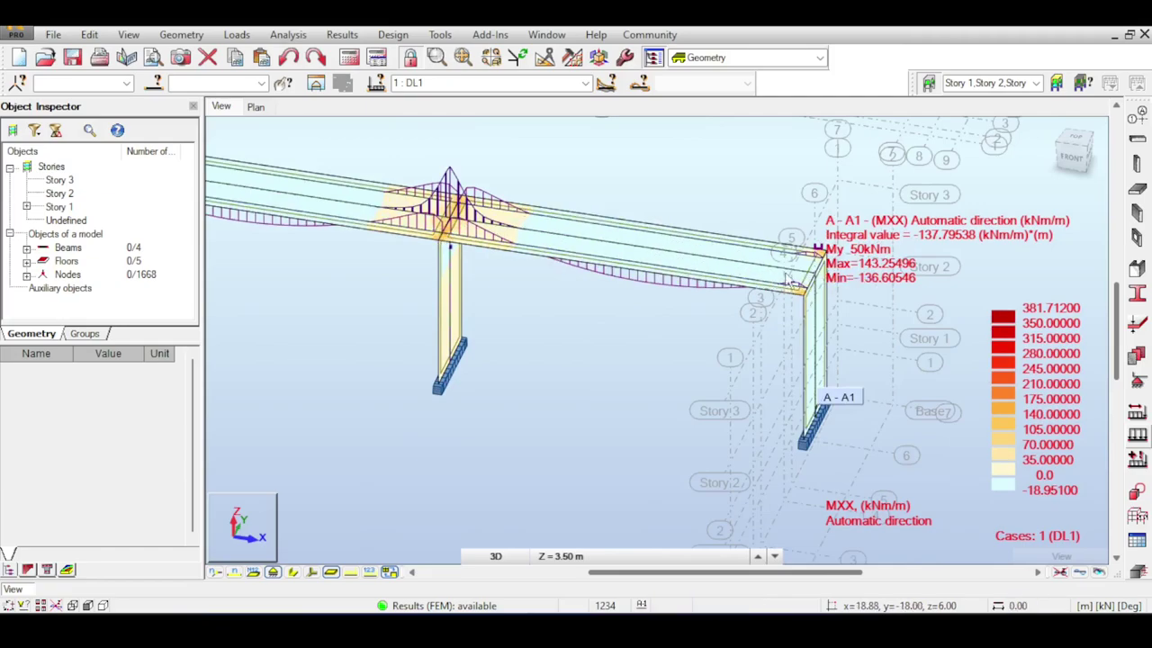
middle_drag(355, 202, 511, 237)
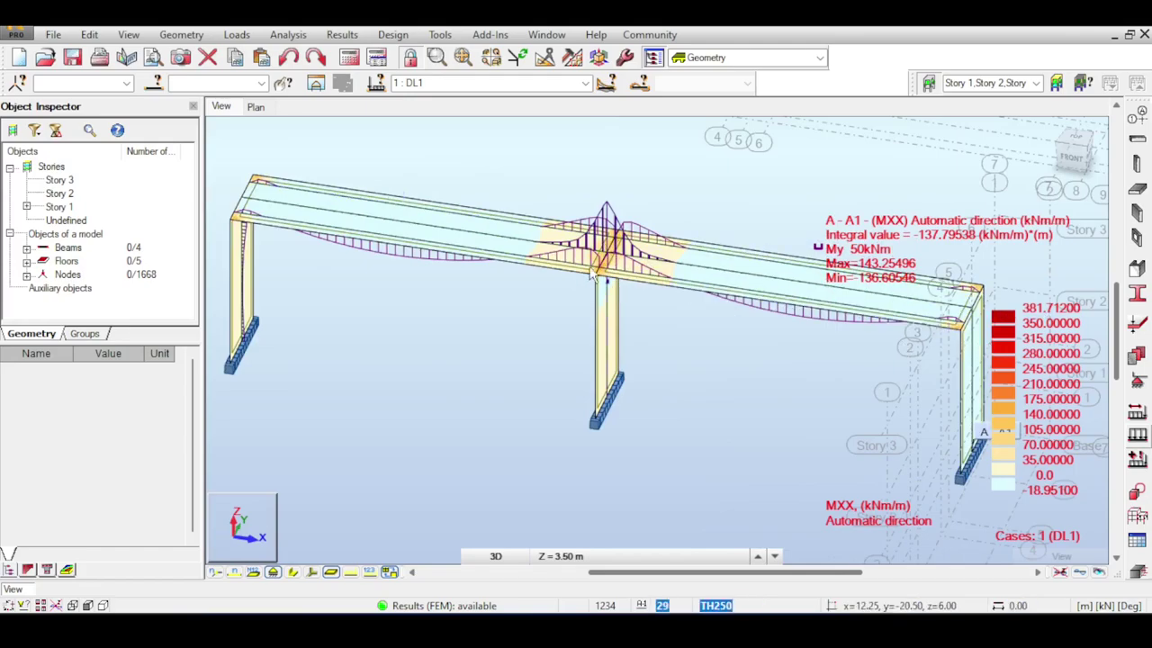
scroll(612, 274, up, 3)
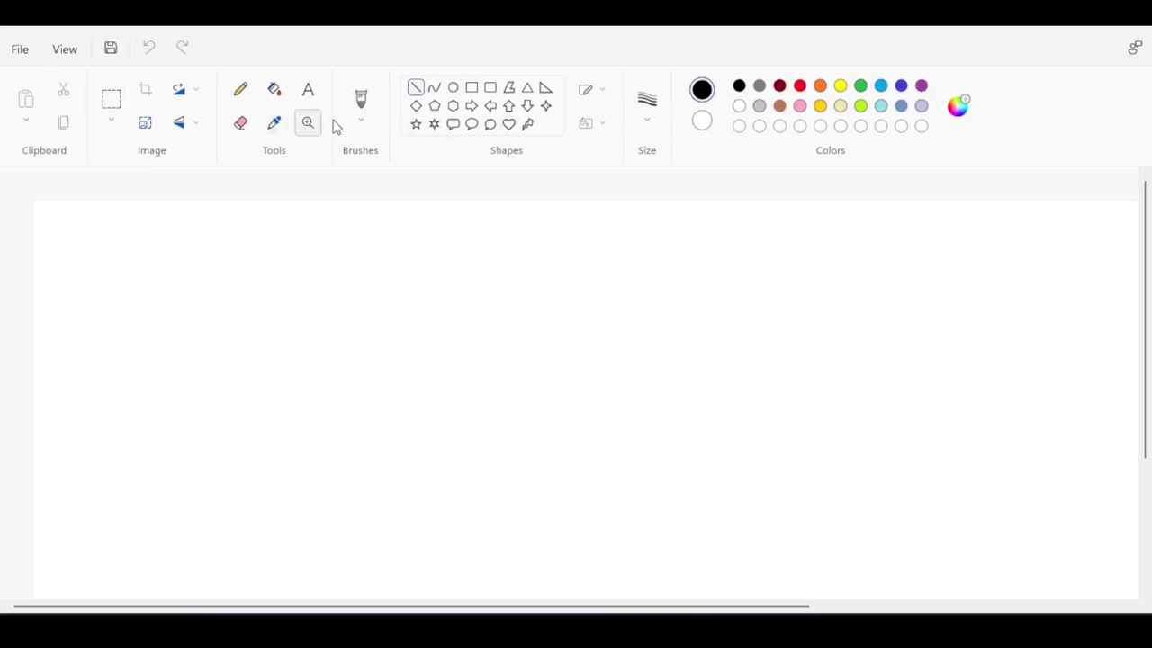
Switch to Paint and sketch two horizontal beam rectangles separated by a small gap, with a vertical pier rectangle beneath the gap
drag(124, 270, 468, 312)
click(686, 272)
drag(836, 262, 494, 304)
drag(537, 267, 536, 274)
click(524, 359)
drag(442, 319, 501, 525)
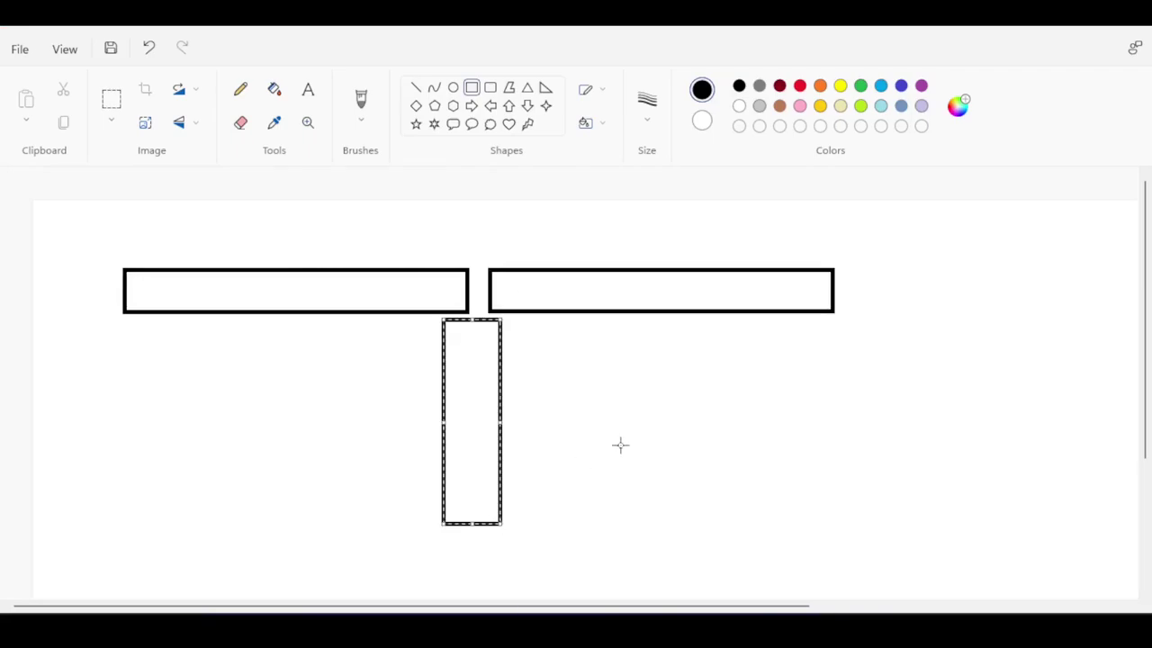
click(536, 283)
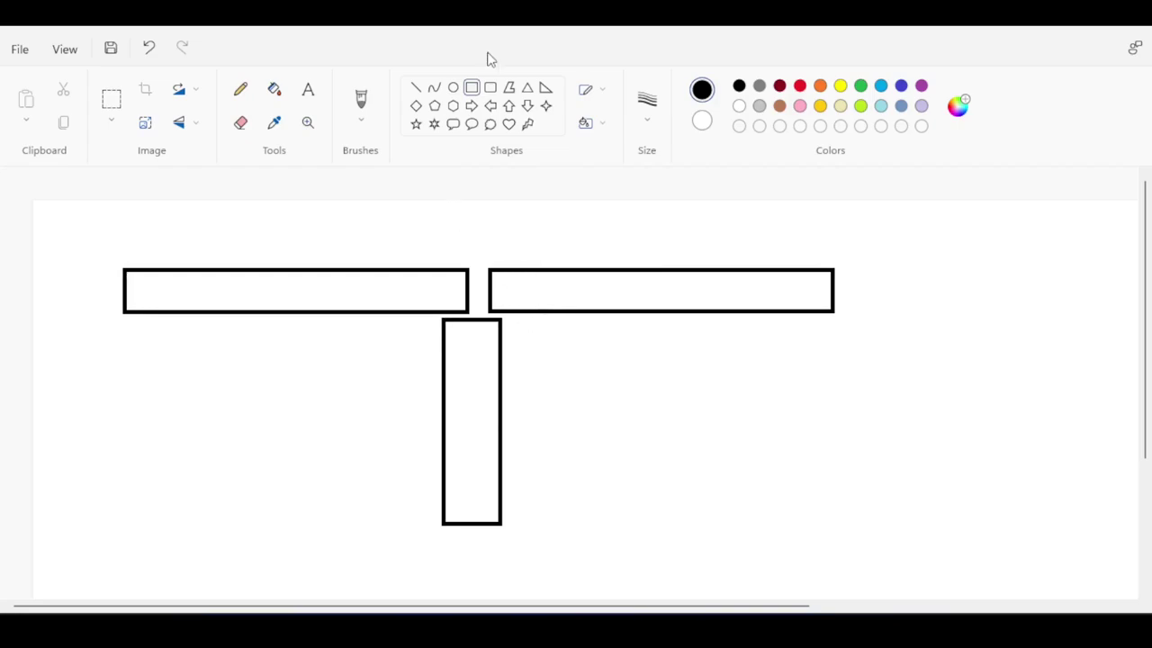
Circle the gap between the two beams above the pier with a red brush, and undo the red marks
click(361, 100)
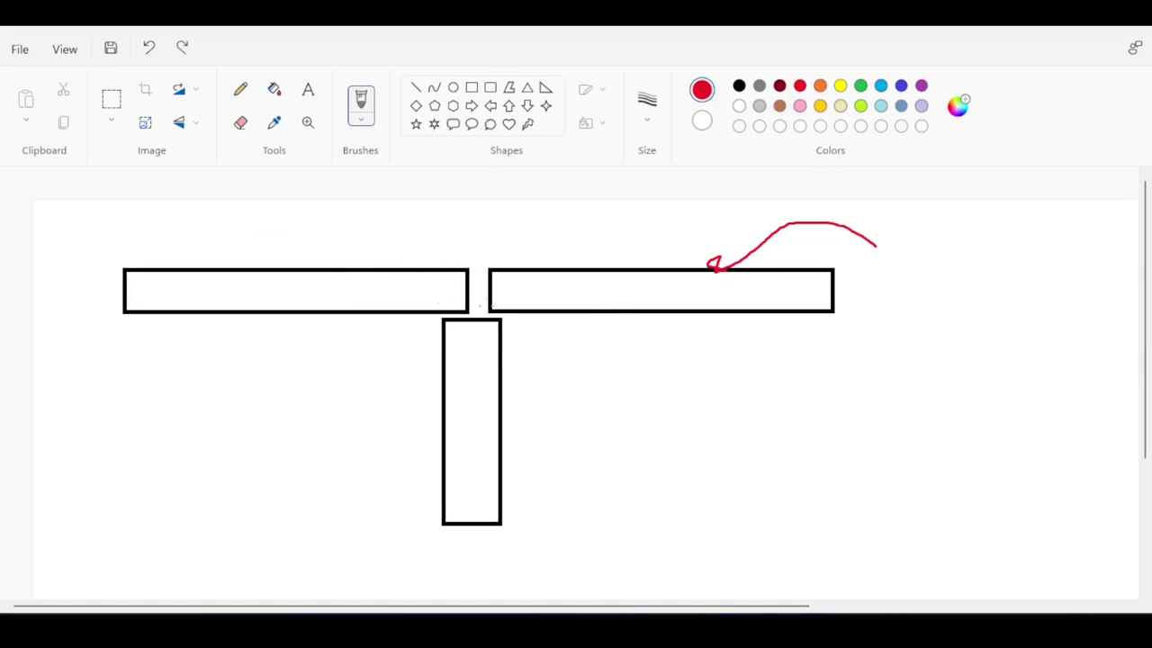
key(ctrl+z)
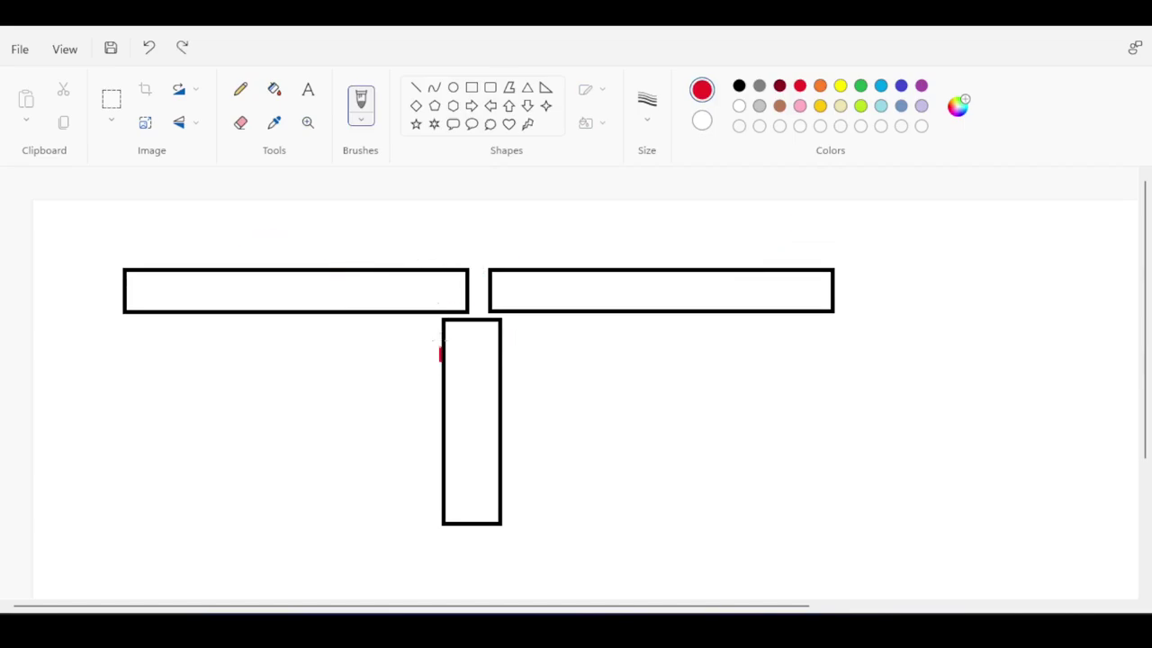
key(ctrl+z)
drag(556, 252, 526, 264)
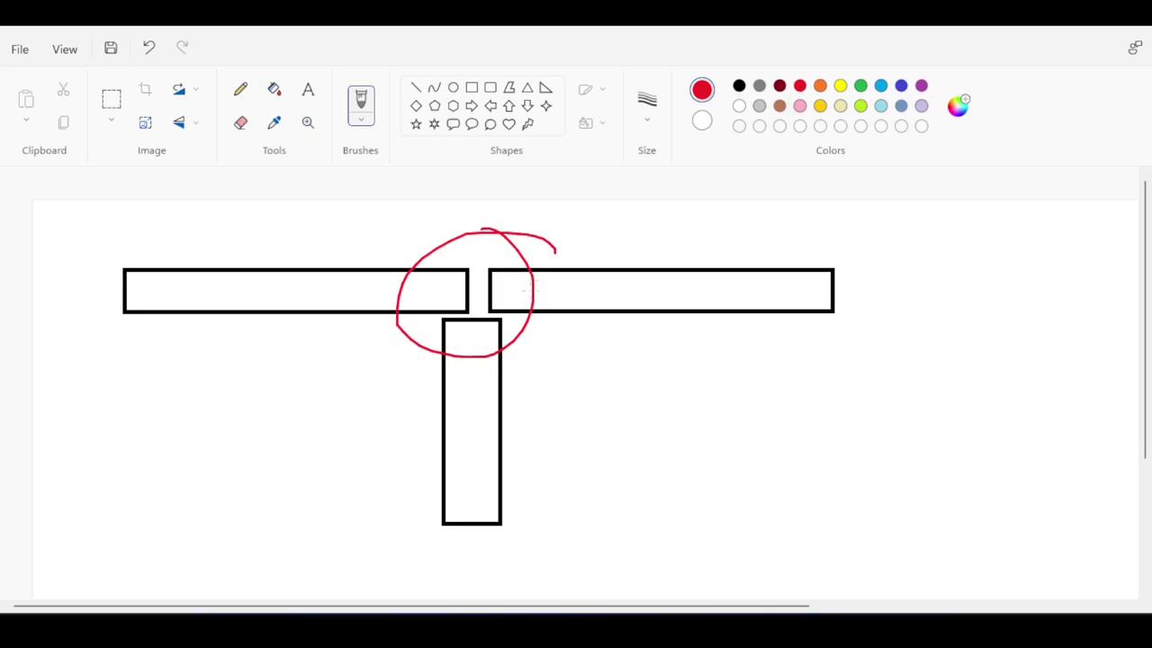
key(ctrl+z)
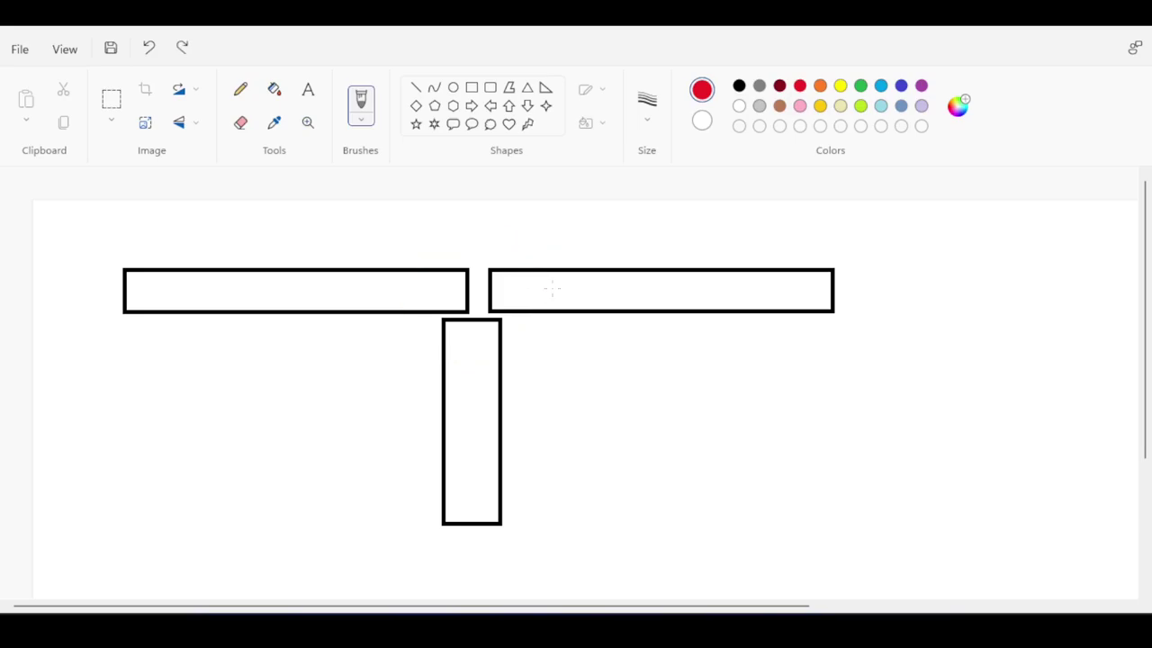
scroll(550, 288, down, 3)
scroll(567, 290, up, 3)
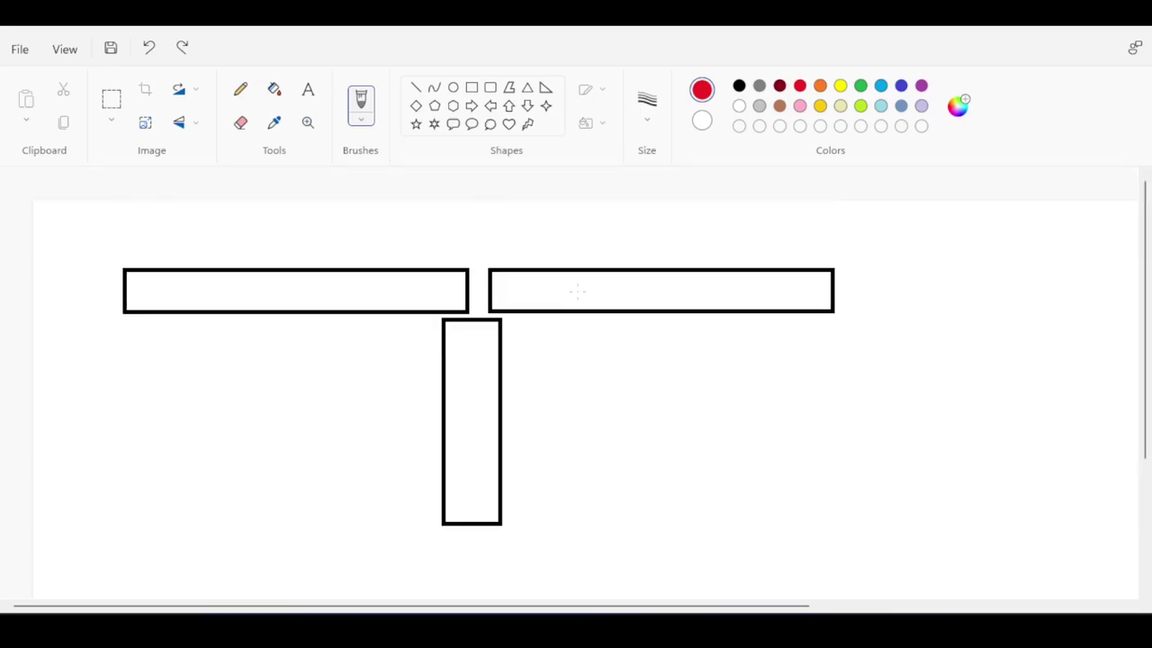
Draw a second pair of horizontal beams below the pier sketch and shape stepped notches into their facing ends
click(416, 87)
scroll(634, 404, down, 5)
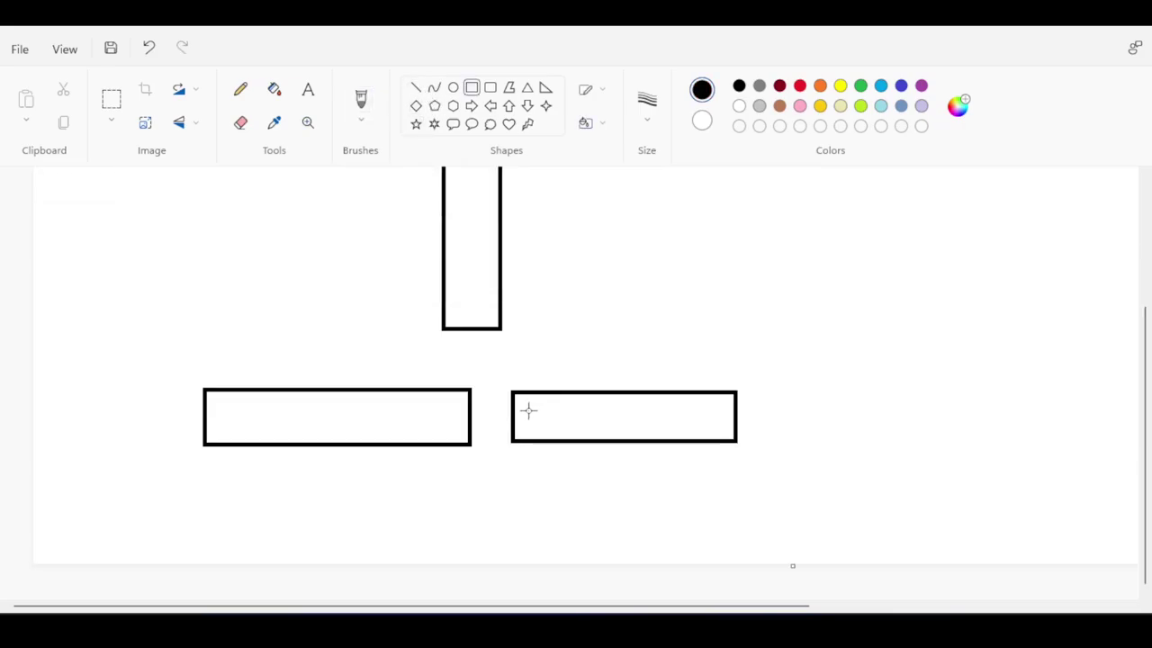
drag(546, 431, 559, 441)
click(478, 382)
drag(469, 388, 419, 412)
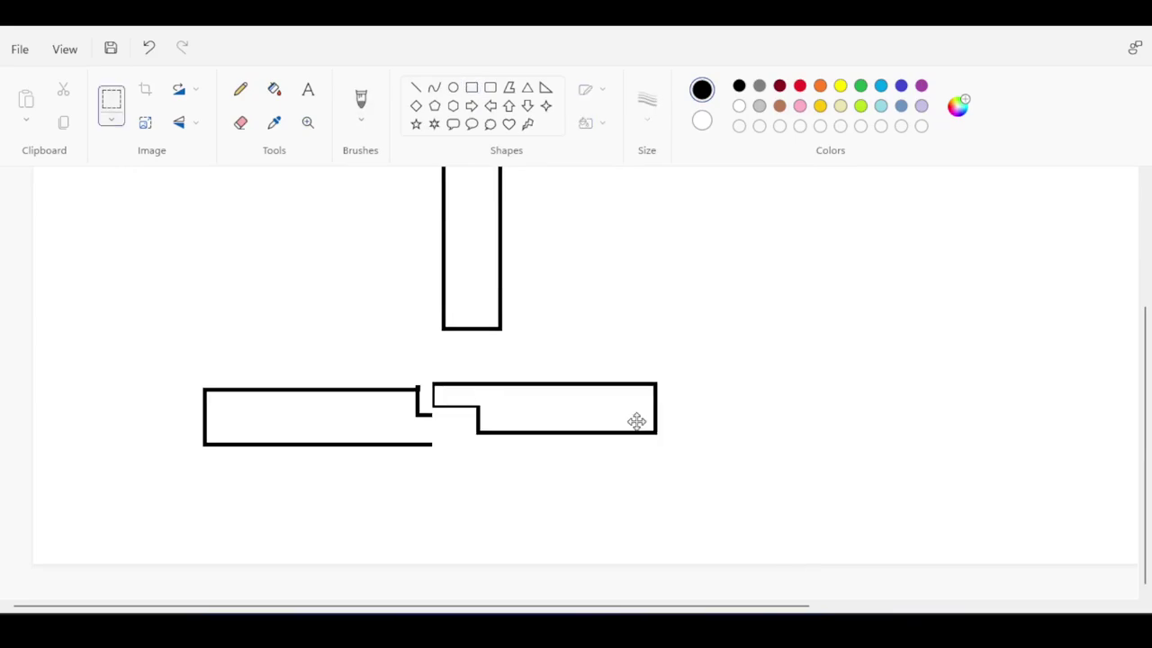
Fit the right notched beam over the left one, and close the left beam's lower projecting end with lines
drag(636, 422, 632, 424)
click(740, 367)
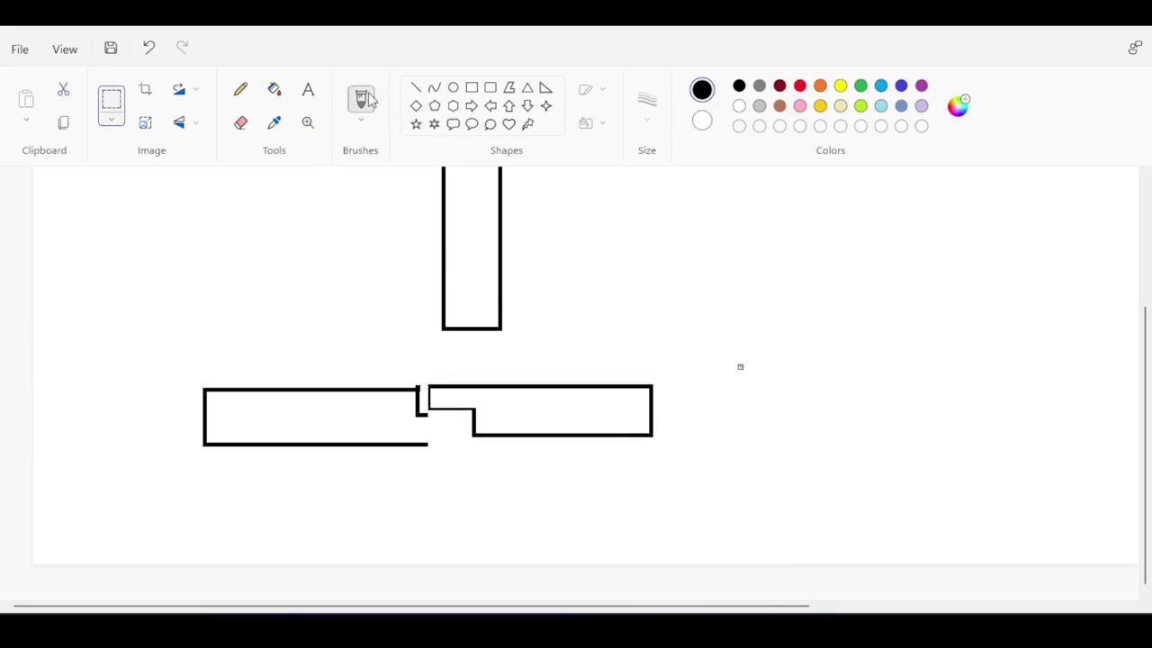
click(415, 87)
mouse_move(420, 412)
mouse_down()
mouse_move(474, 412)
mouse_move(464, 442)
mouse_up()
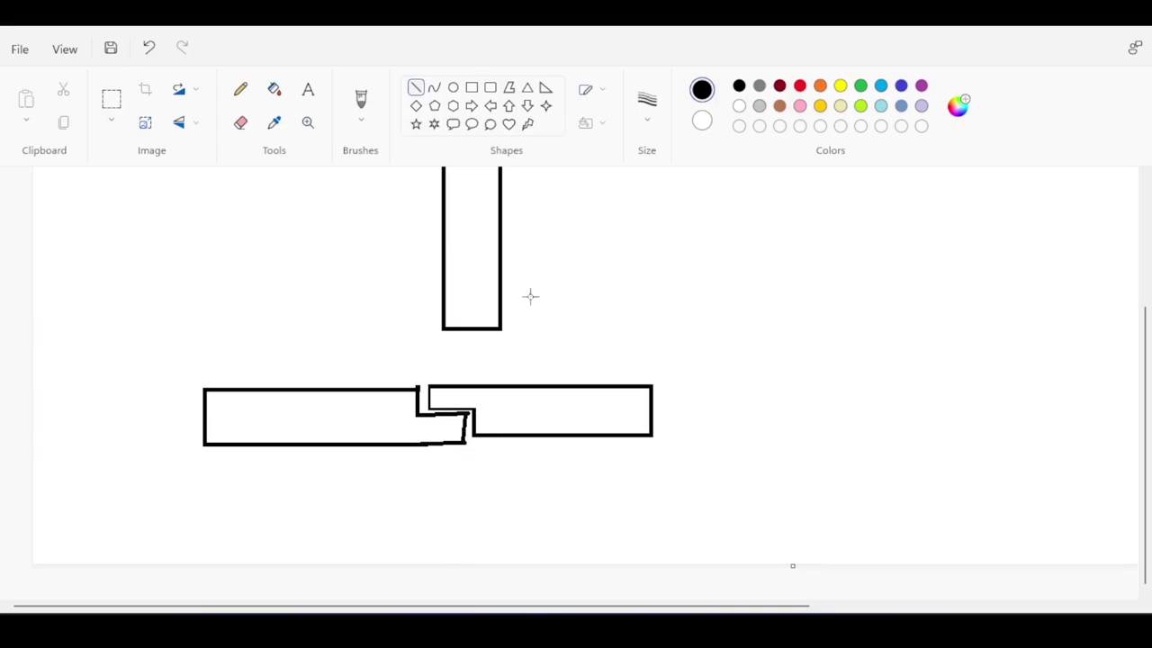
Draw a vertical pier rectangle directly beneath the notched beam joint
click(472, 87)
drag(438, 454, 493, 559)
click(768, 429)
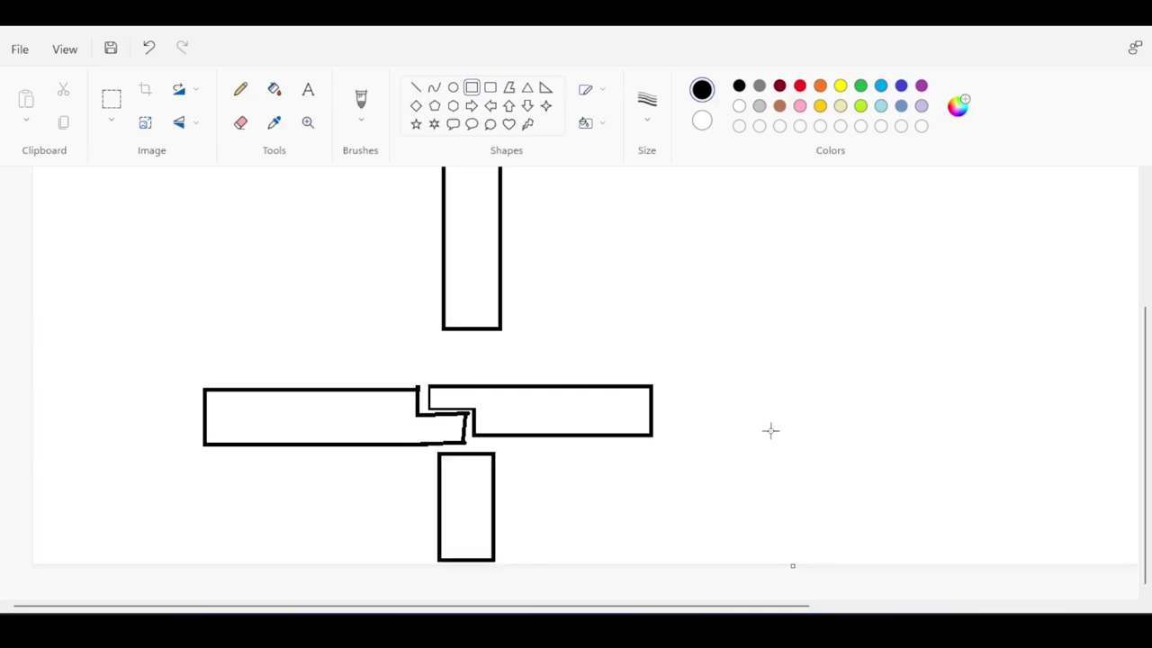
Mark the notched joint with red brush strokes on both beams, and undo the strokes
click(800, 85)
click(360, 99)
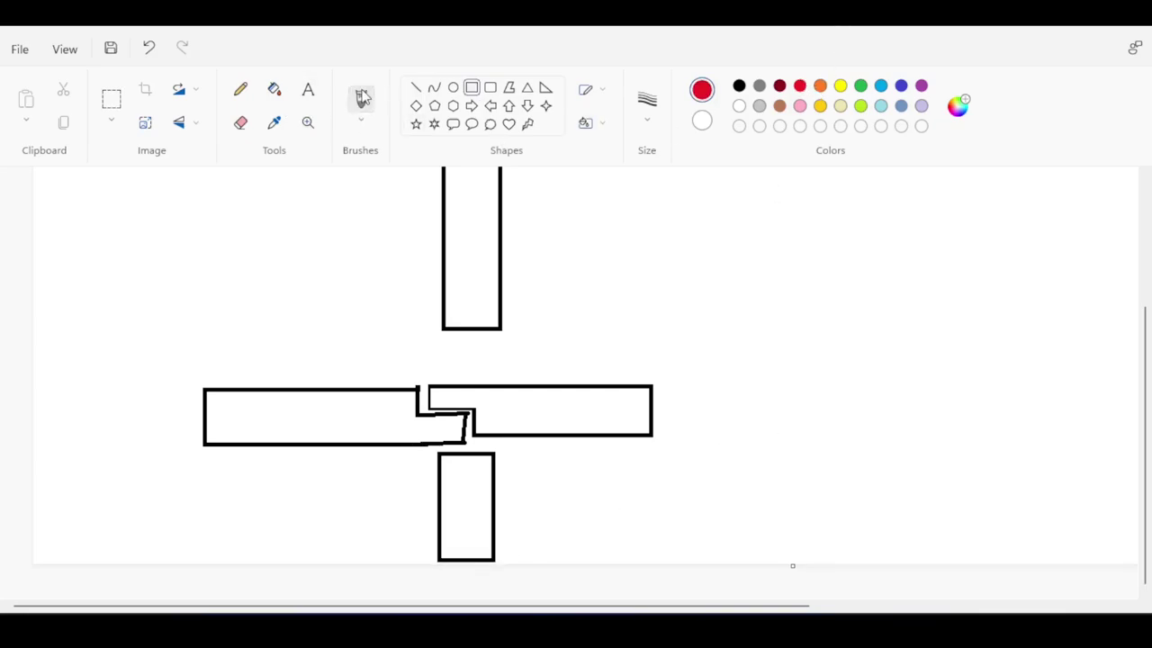
mouse_move(387, 318)
mouse_down()
mouse_move(420, 337)
mouse_move(436, 385)
mouse_up()
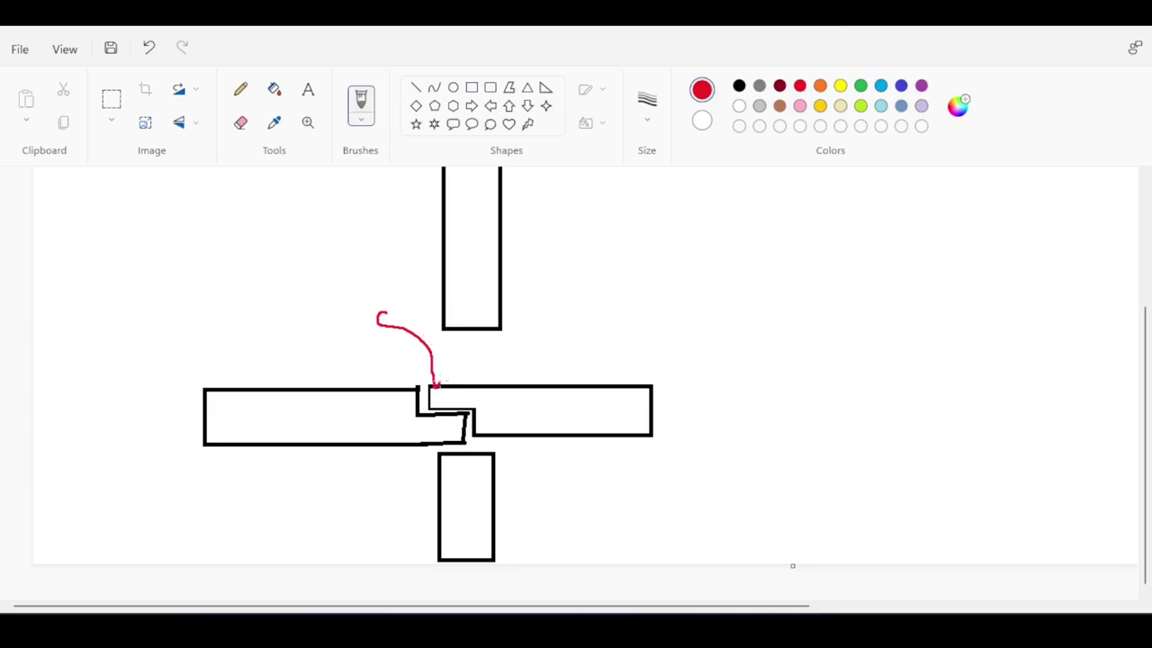
key(ctrl+z)
mouse_move(474, 391)
mouse_down()
mouse_move(475, 412)
mouse_move(463, 369)
mouse_move(631, 346)
mouse_up()
key(ctrl+z)
key(ctrl+z)
key(alt+Tab)
key(alt+Tab)
Add a red tick above the notched joint and circle the plain gap joint above the upper pier
mouse_move(324, 358)
mouse_down()
mouse_move(334, 367)
mouse_move(411, 319)
mouse_up()
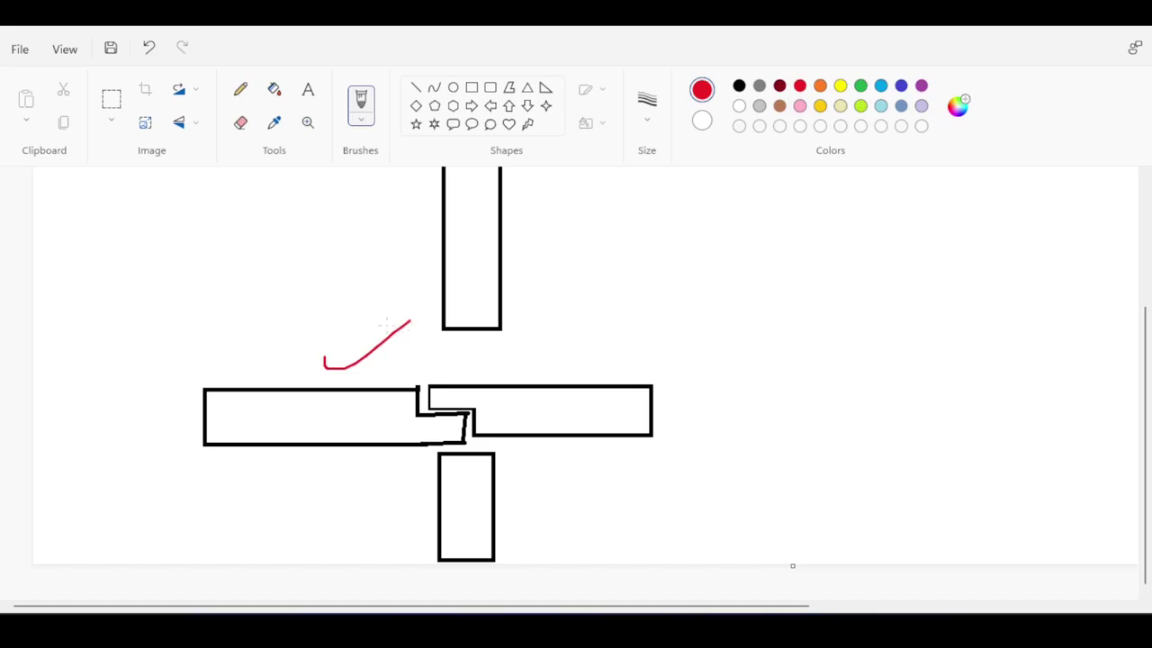
scroll(386, 324, up, 3)
mouse_move(527, 269)
mouse_down()
mouse_move(500, 355)
mouse_move(490, 217)
mouse_up()
Compare the circled joint in the sketch with the moment diagrams at the middle pier in Robot Structural Analysis
key(alt+Tab)
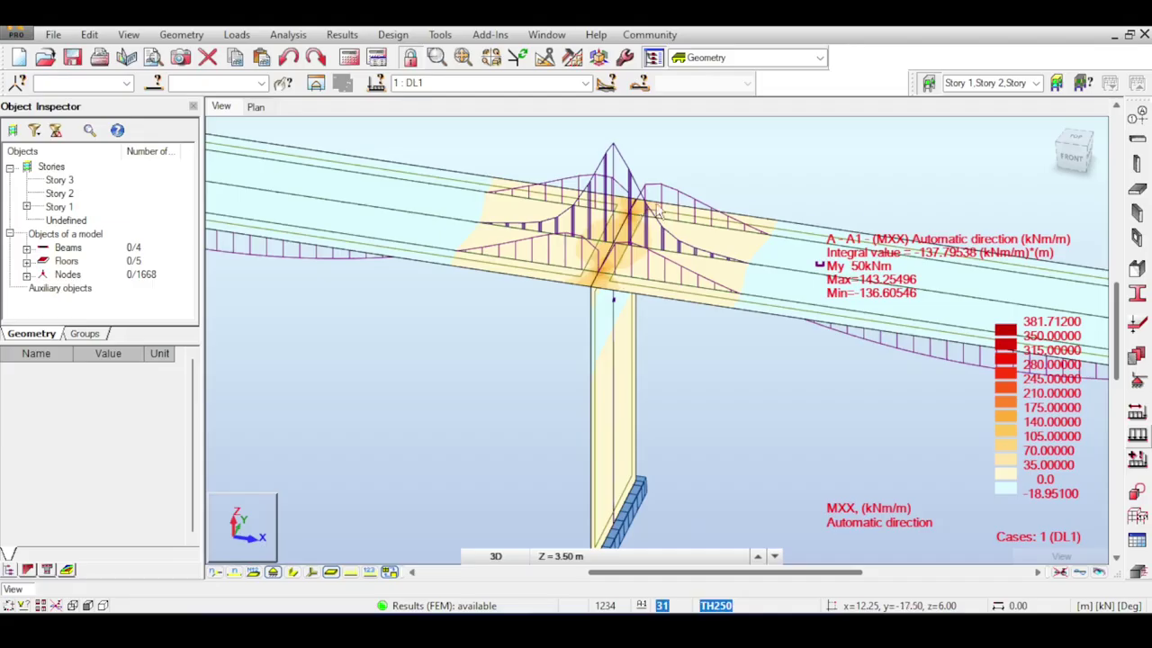
key(alt+Tab)
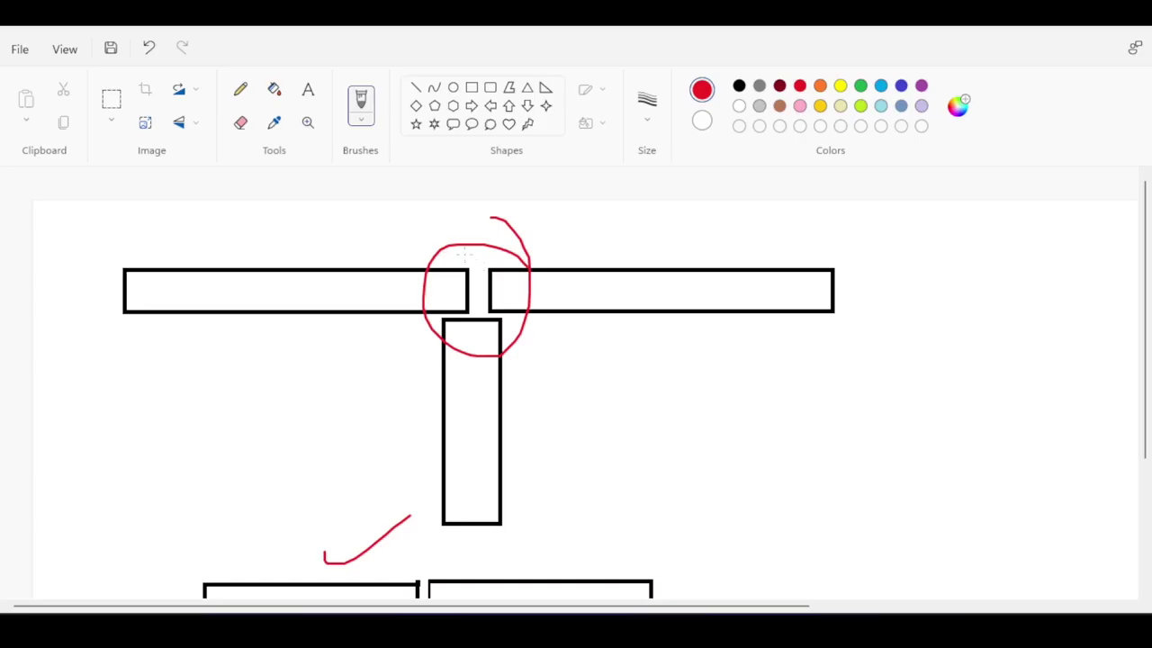
key(alt+Tab)
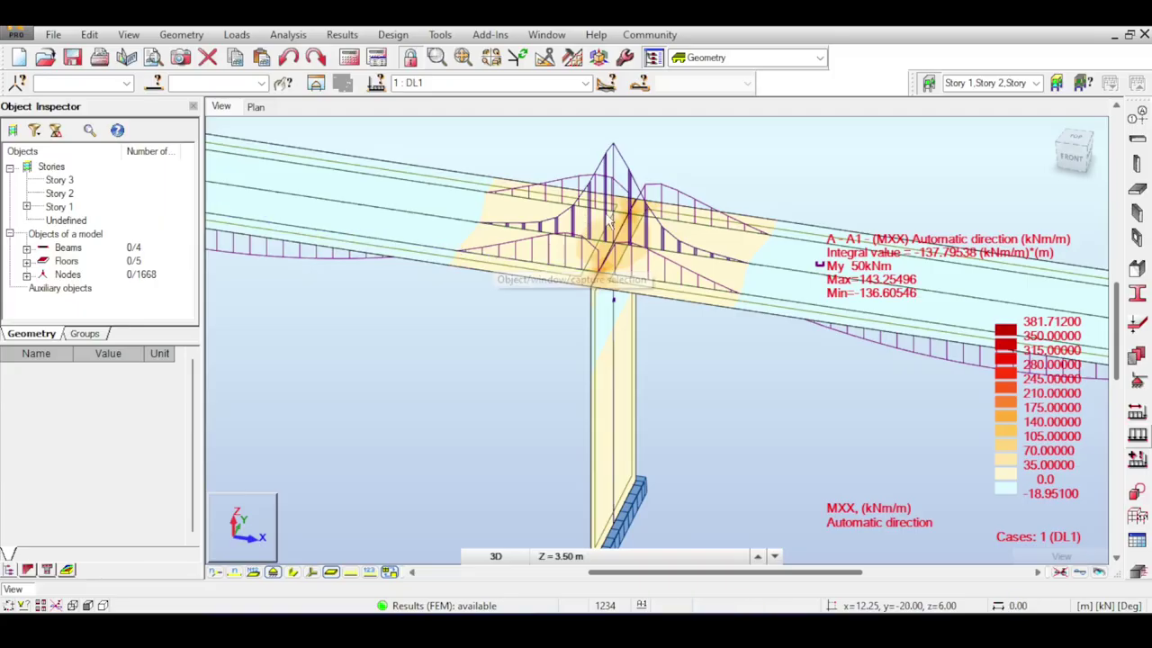
key(alt+Tab)
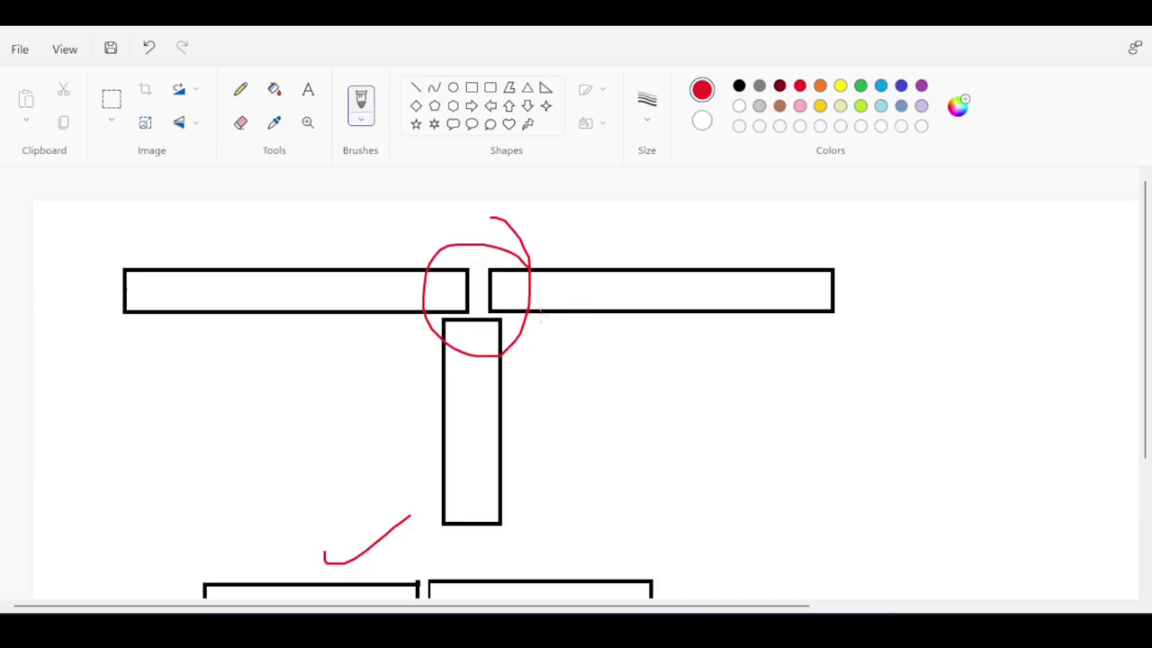
Undo the red circle and tick on the joint sketches
key(ctrl+z)
key(ctrl+z)
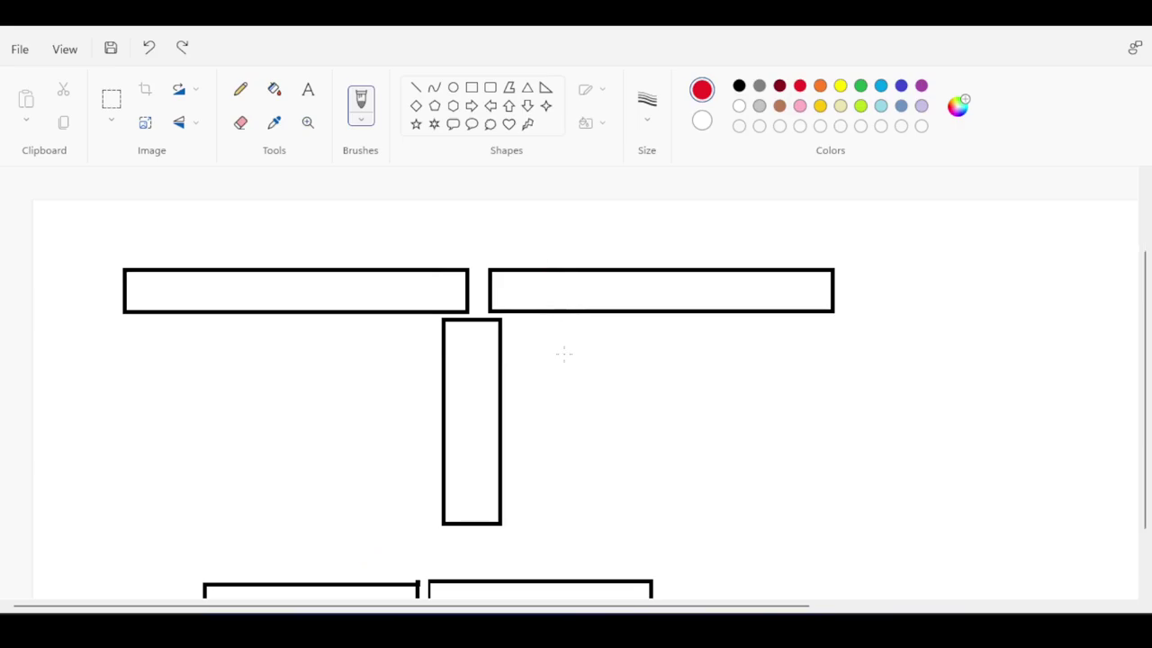
scroll(540, 351, down, 2)
scroll(423, 212, up, 2)
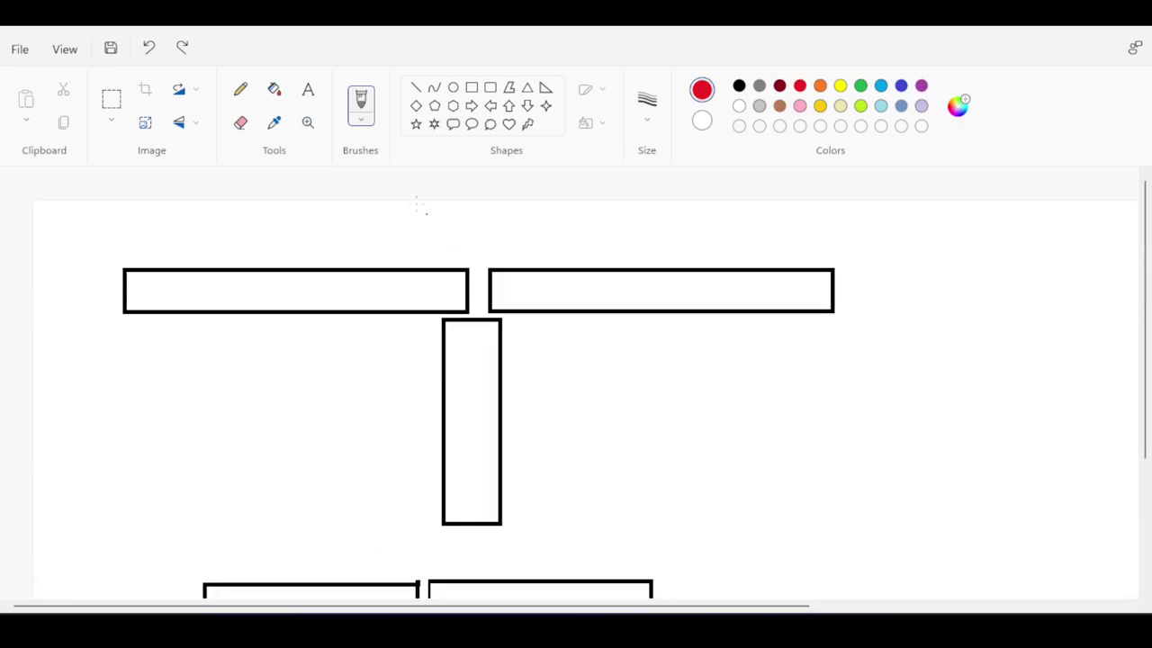
Draw separate green slab rectangles on top of the two upper beams, and undo both
click(472, 87)
click(860, 86)
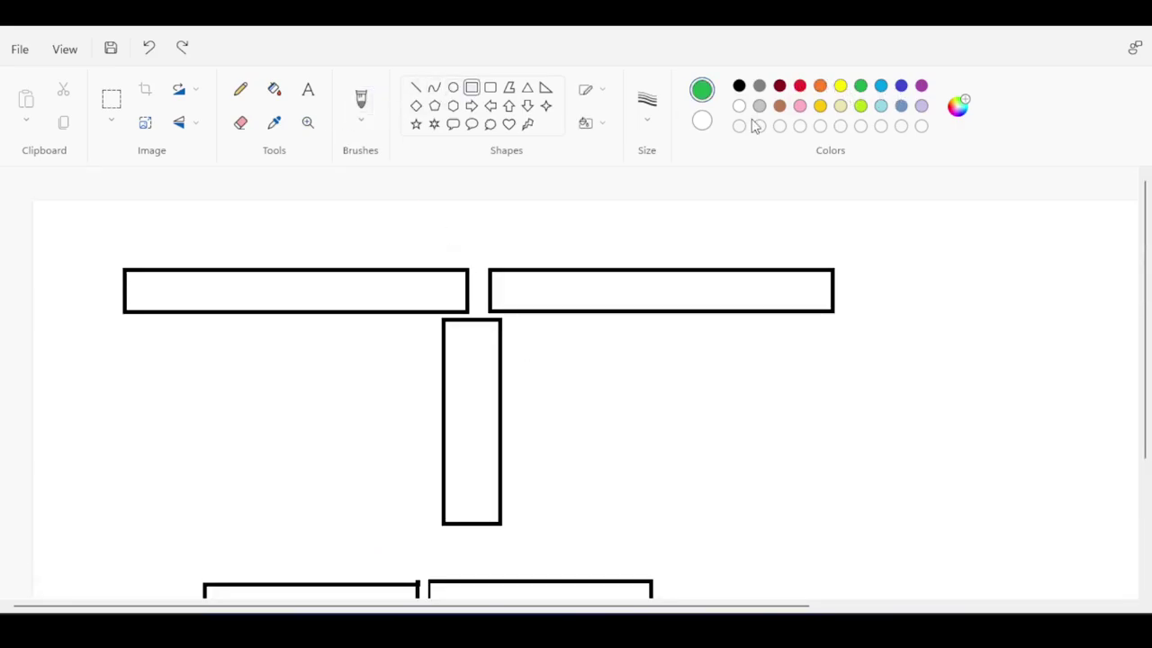
drag(484, 239, 843, 266)
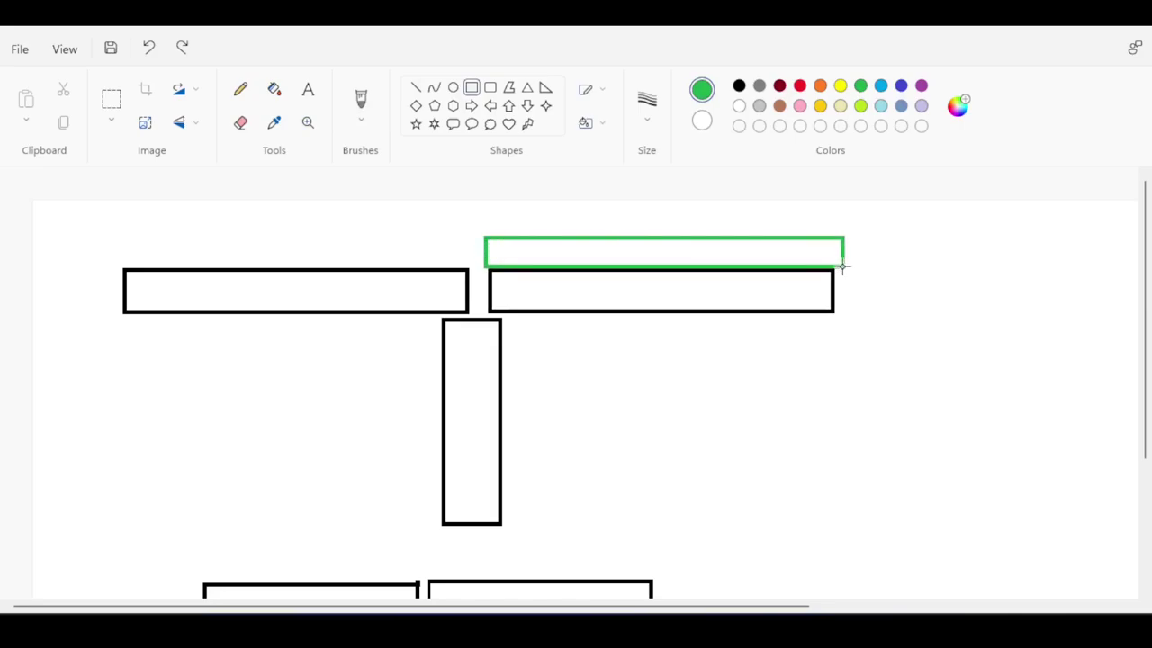
mouse_move(473, 239)
mouse_down()
mouse_move(312, 265)
mouse_move(96, 265)
mouse_up()
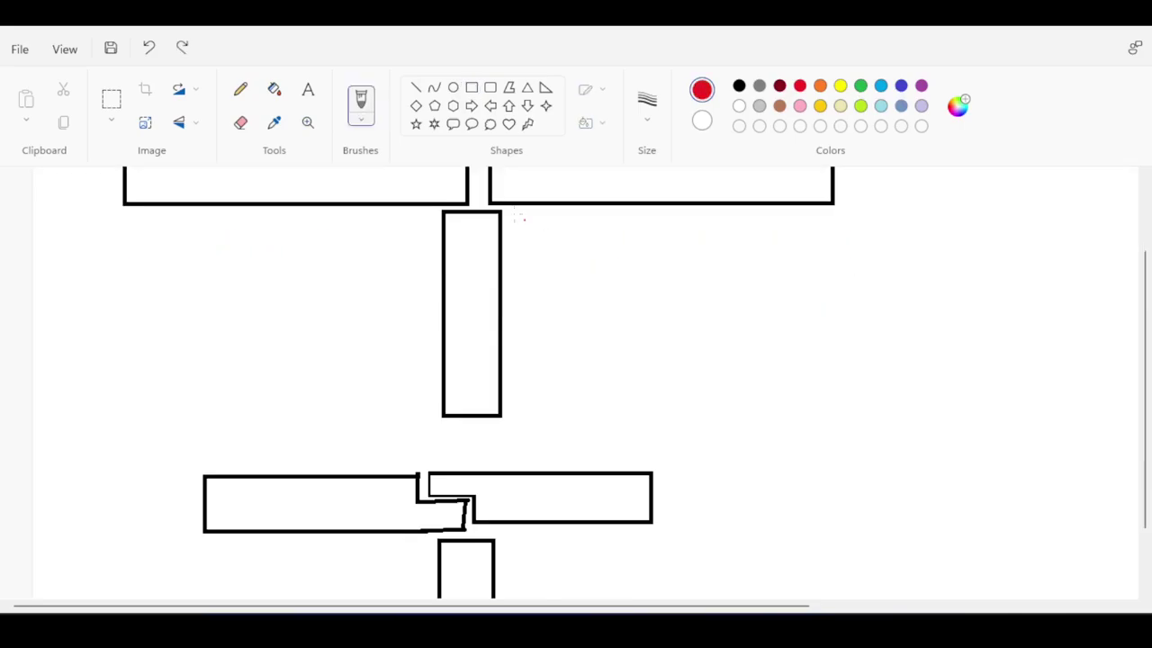
scroll(520, 217, up, 2)
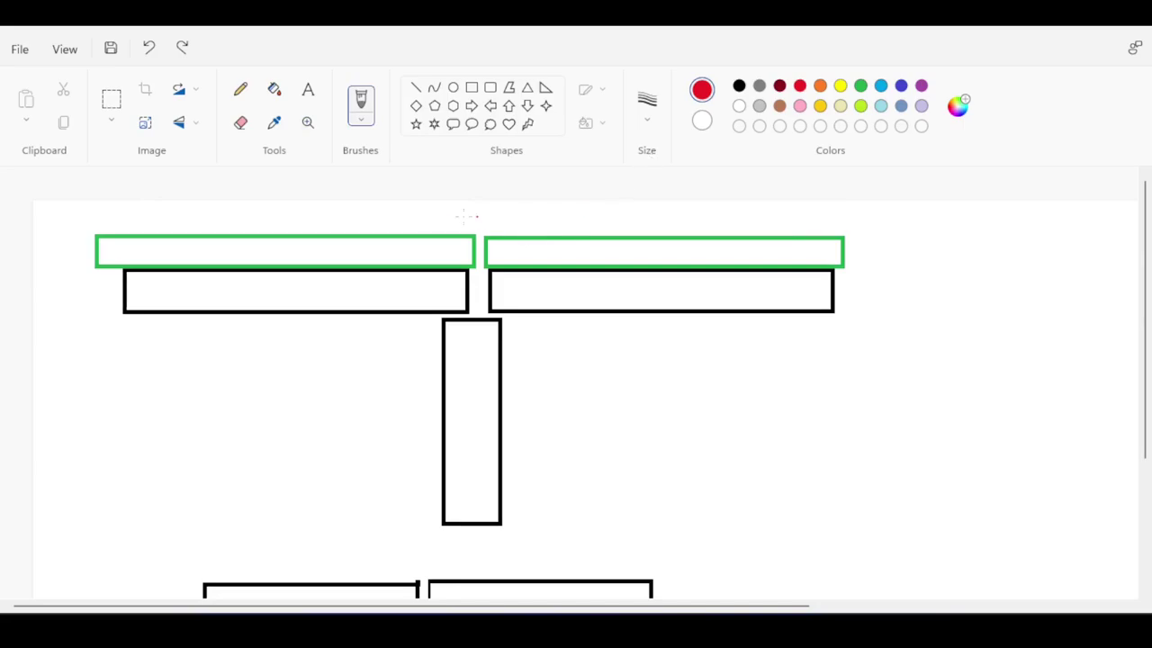
click(861, 86)
key(ctrl+z)
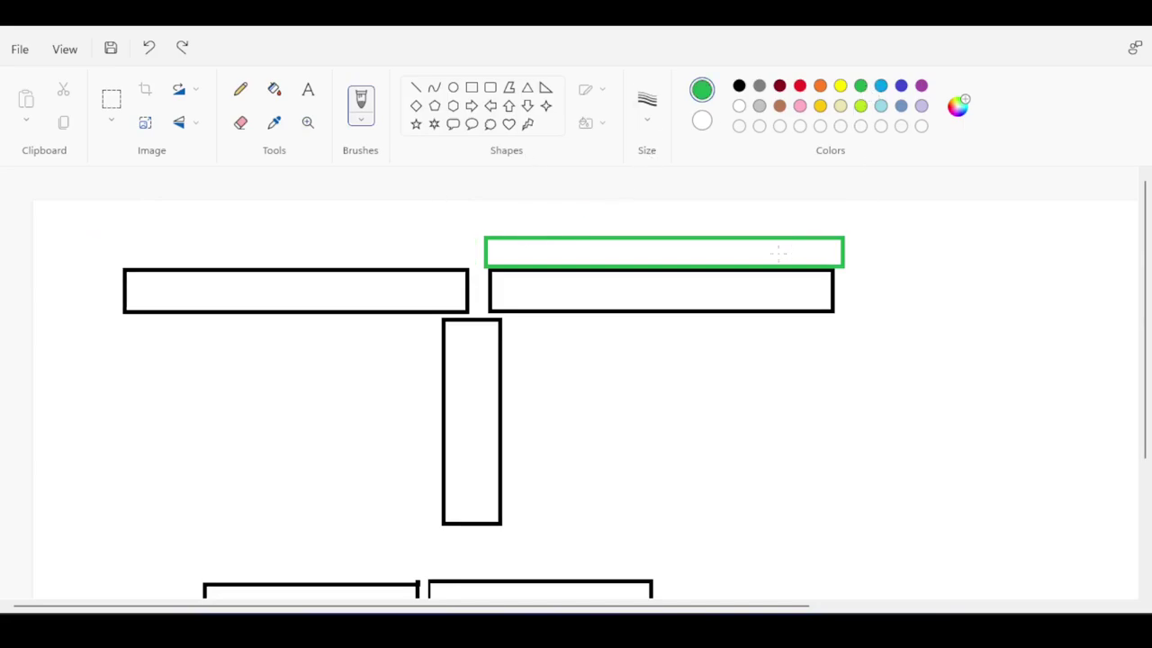
key(ctrl+z)
Draw one continuous green slab rectangle spanning both upper beams and the gap between them, and undo it
drag(841, 241, 596, 247)
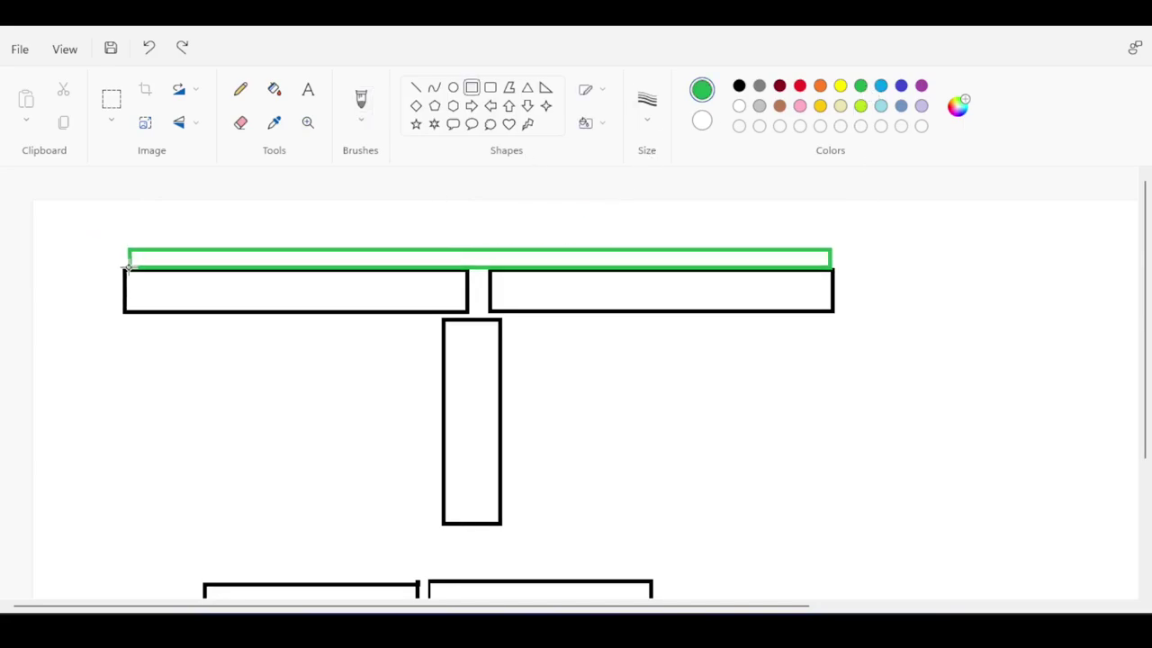
drag(129, 268, 121, 268)
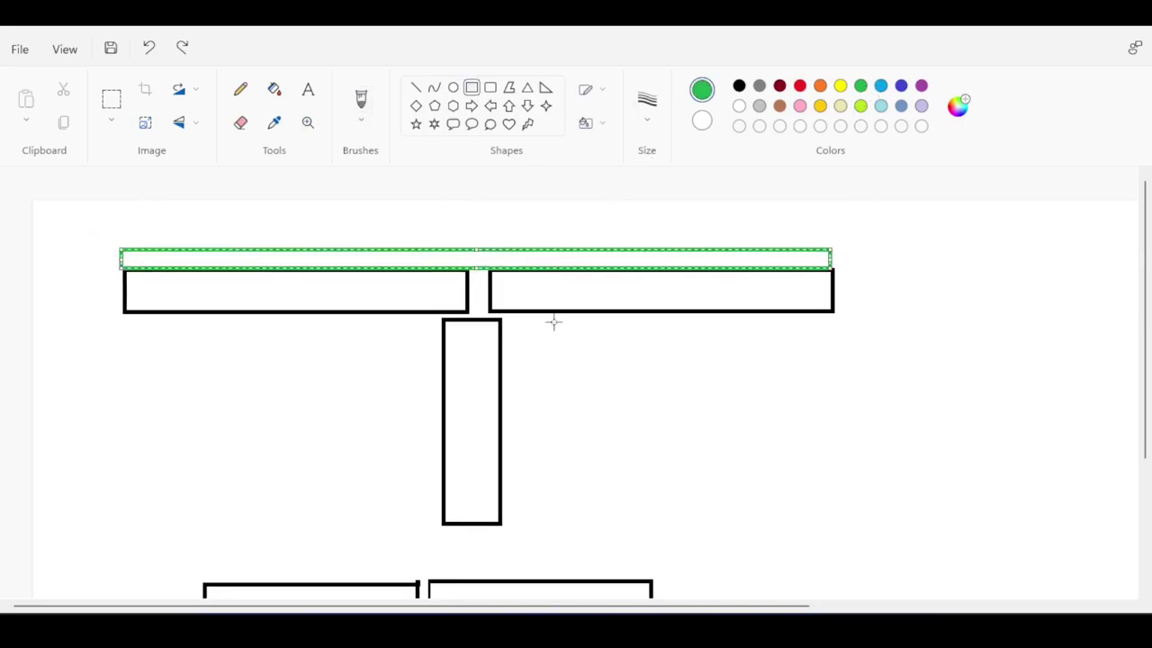
click(582, 229)
key(ctrl+z)
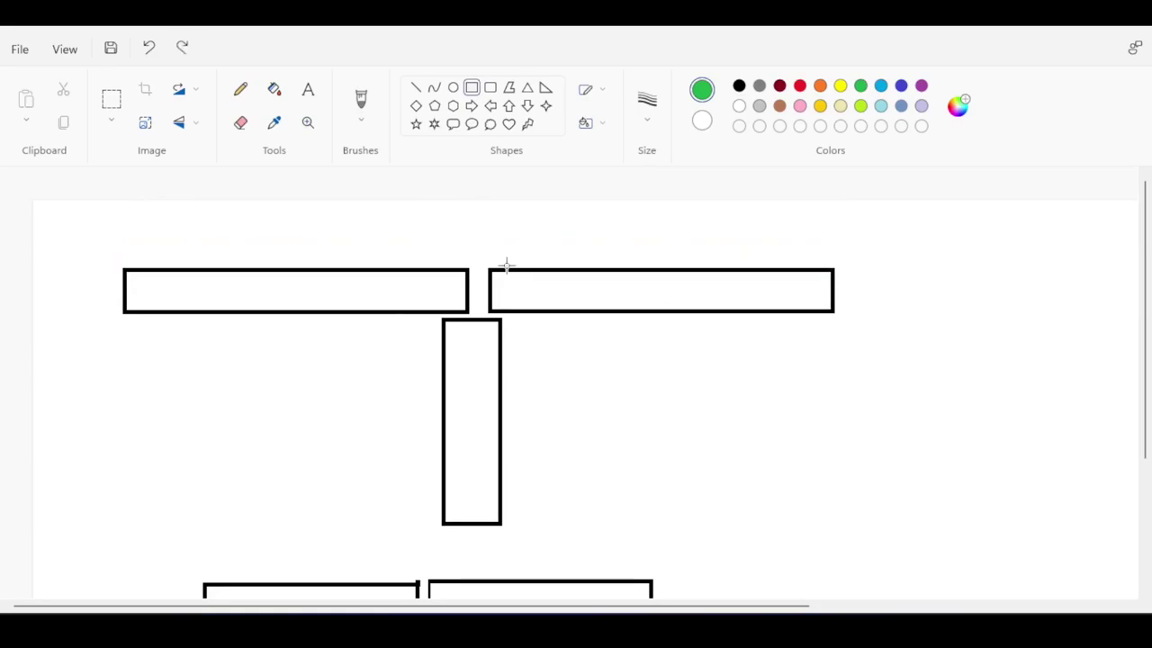
Draw a thin green slab rectangle on top of each upper beam, leaving the gap above the pier open
drag(838, 246, 488, 267)
click(174, 231)
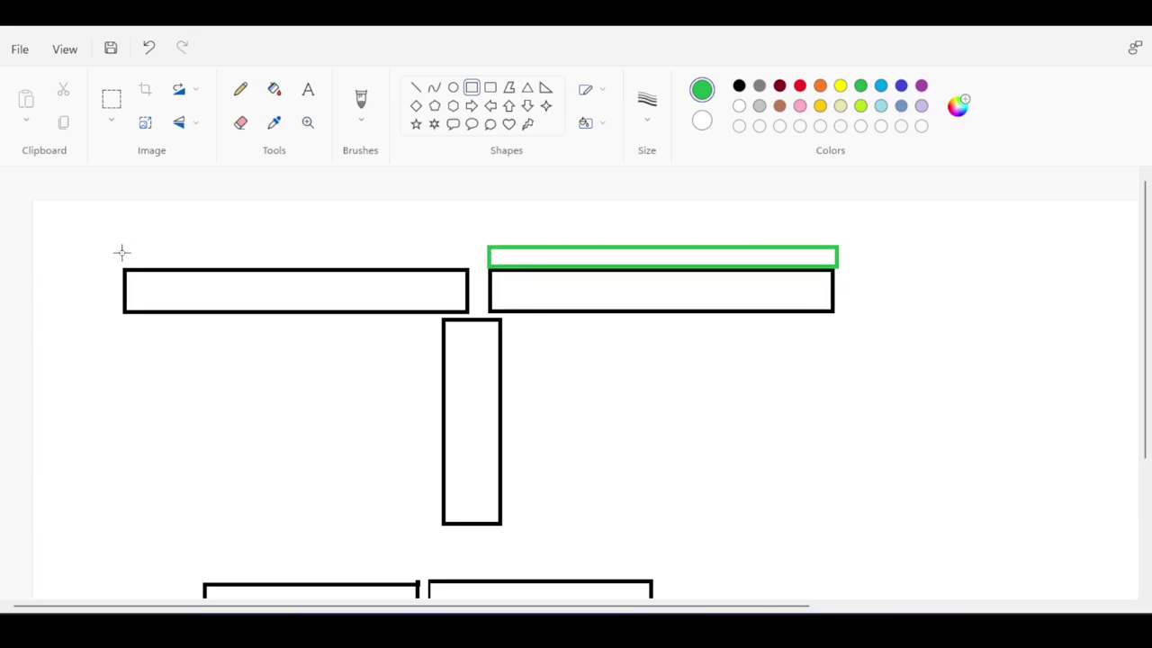
drag(122, 252, 471, 264)
Draw a thin green slab rectangle on top of each beam of the notched joint, leaving a gap between them
scroll(596, 378, down, 2)
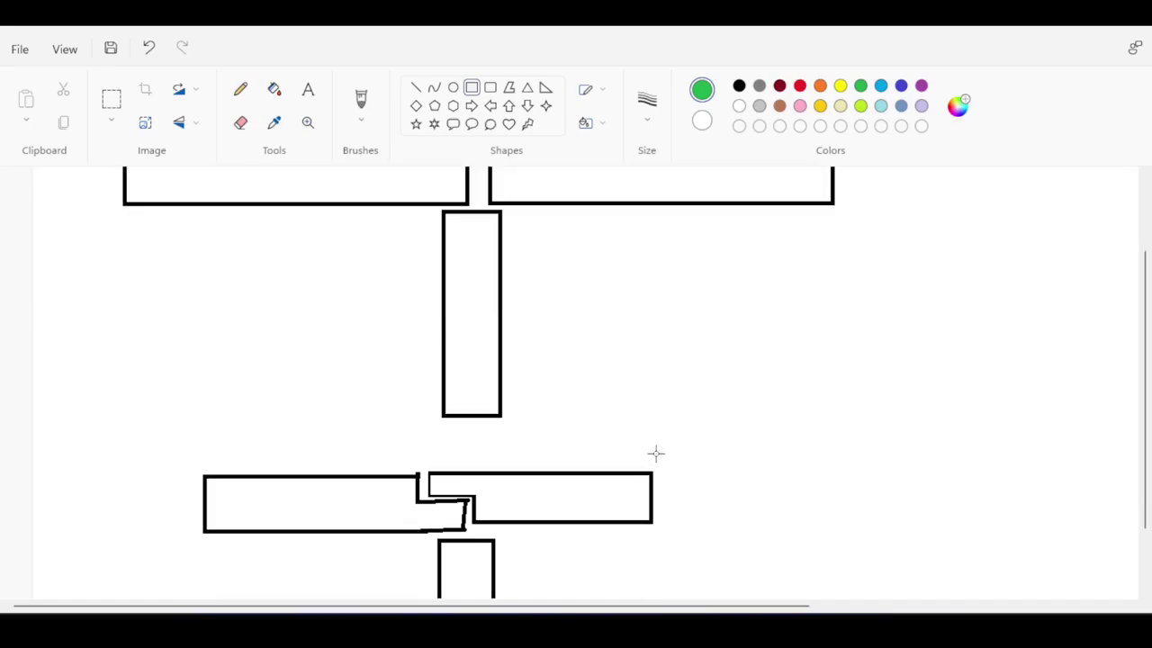
drag(655, 453, 429, 469)
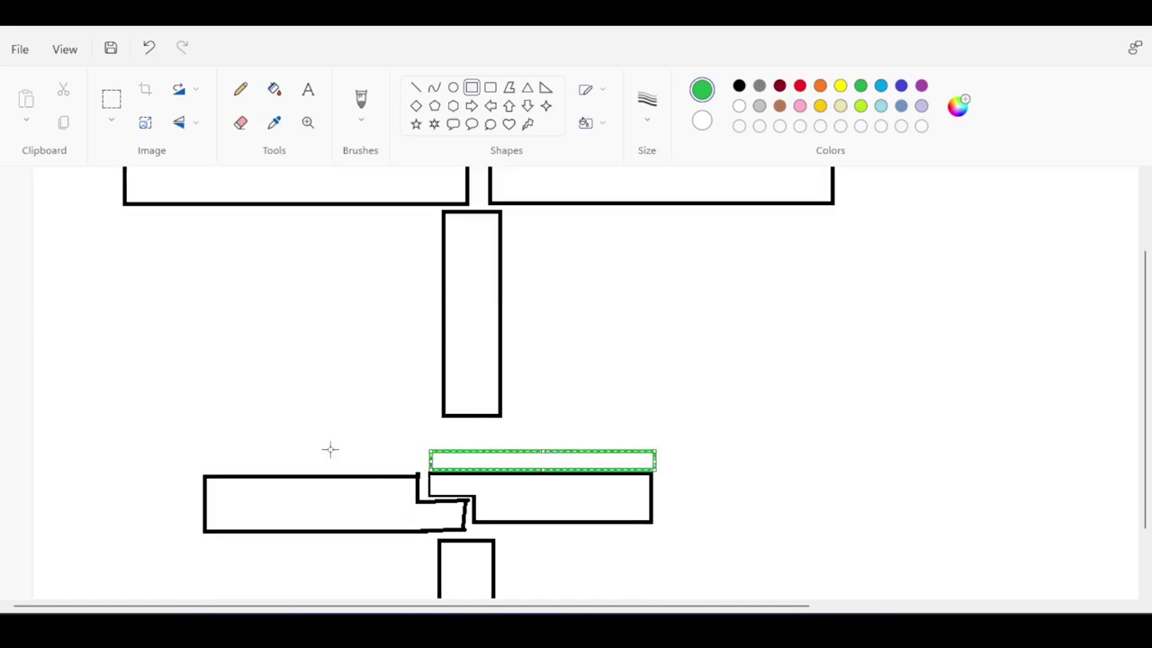
click(184, 450)
drag(200, 450, 420, 470)
click(648, 399)
scroll(622, 386, up, 2)
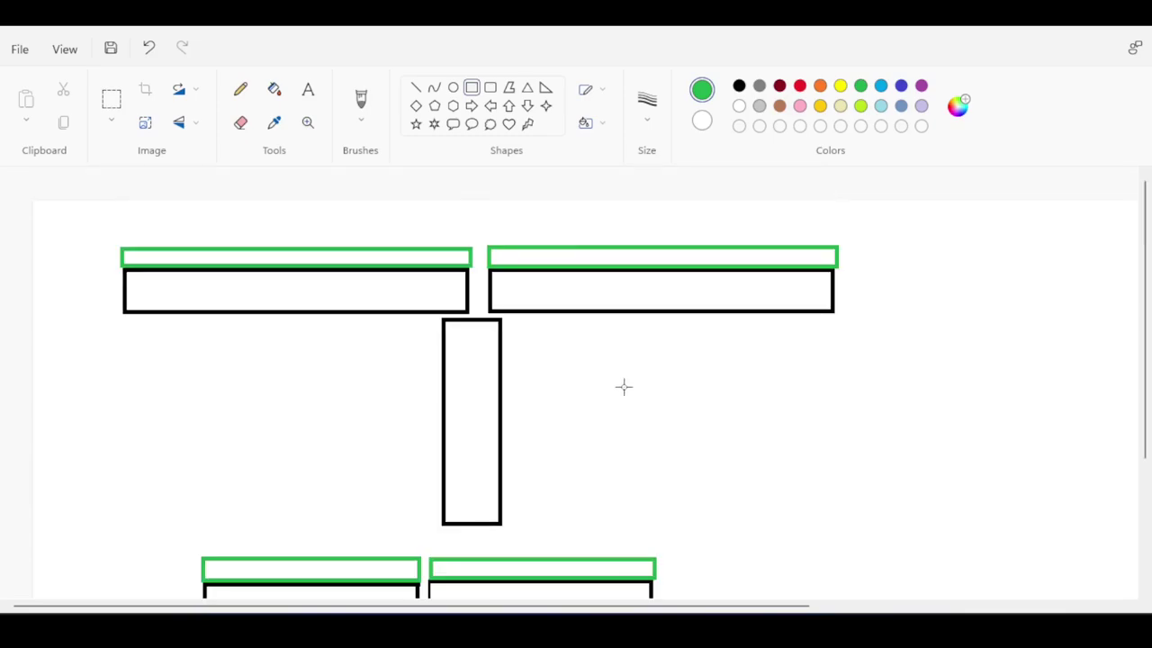
Scribble with a red brush across the gap between the two upper beams, undoing the trial strokes around it
click(800, 85)
click(356, 100)
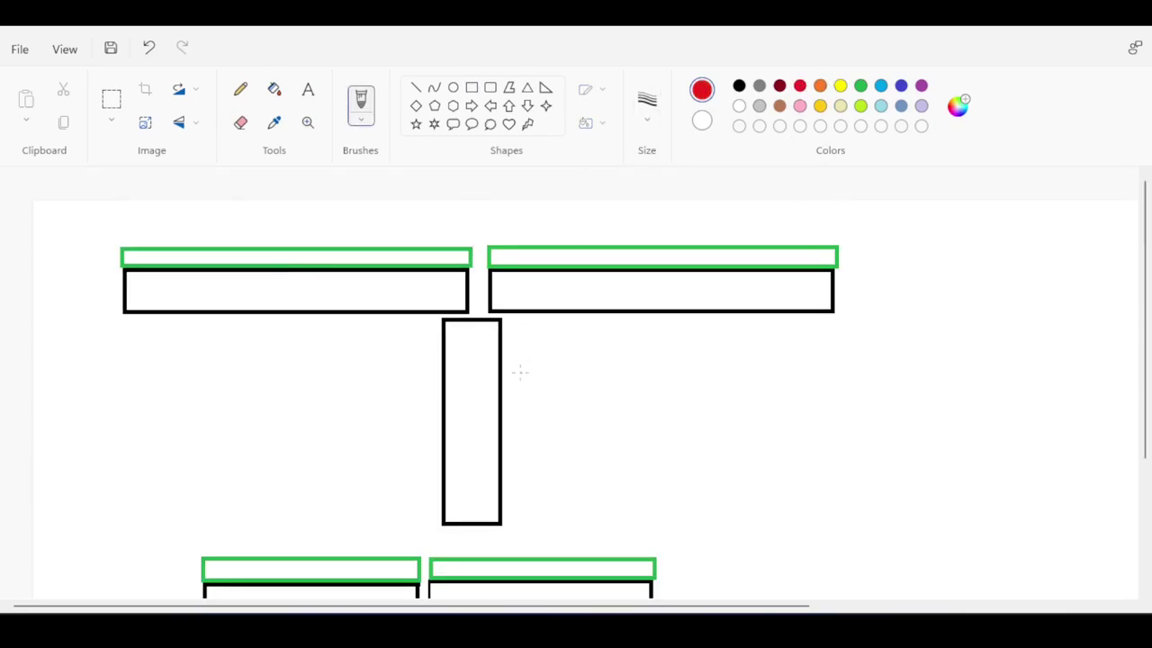
drag(493, 232, 490, 304)
key(ctrl+z)
drag(488, 275, 468, 268)
key(ctrl+z)
mouse_move(821, 265)
mouse_down()
mouse_move(534, 300)
mouse_move(514, 283)
mouse_move(249, 358)
mouse_move(148, 299)
mouse_up()
key(ctrl+z)
key(ctrl+z)
drag(578, 230, 523, 228)
key(ctrl+z)
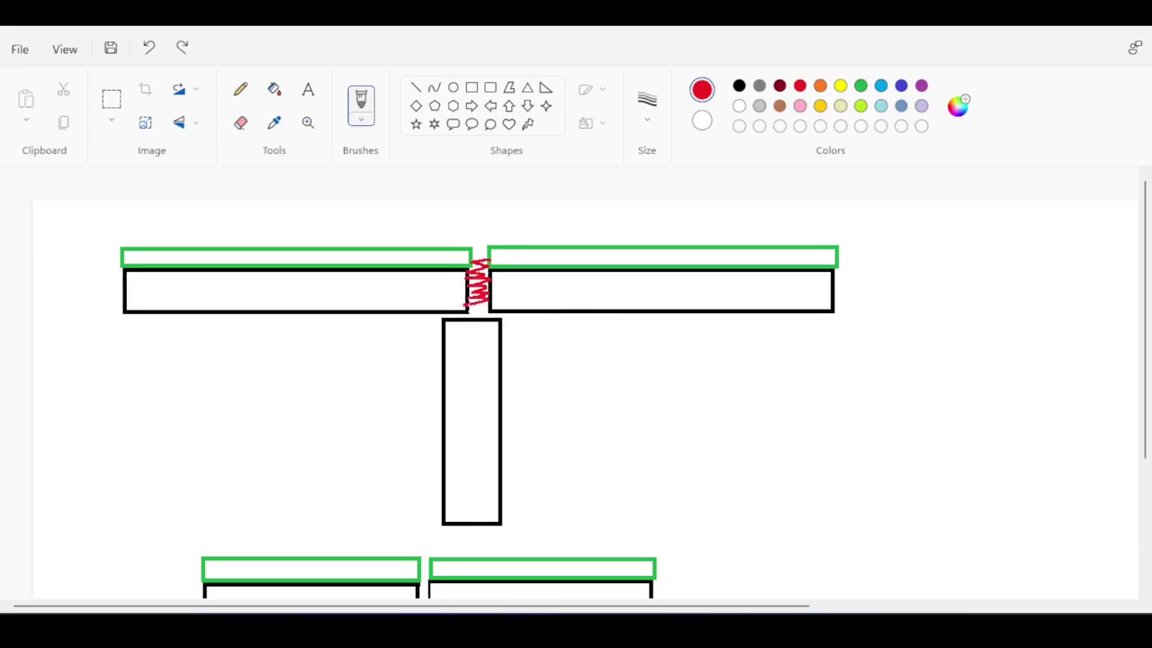
Extend the red scribble down to the bottom of the gap between the two upper slabs
drag(483, 306, 486, 290)
key(ctrl+z)
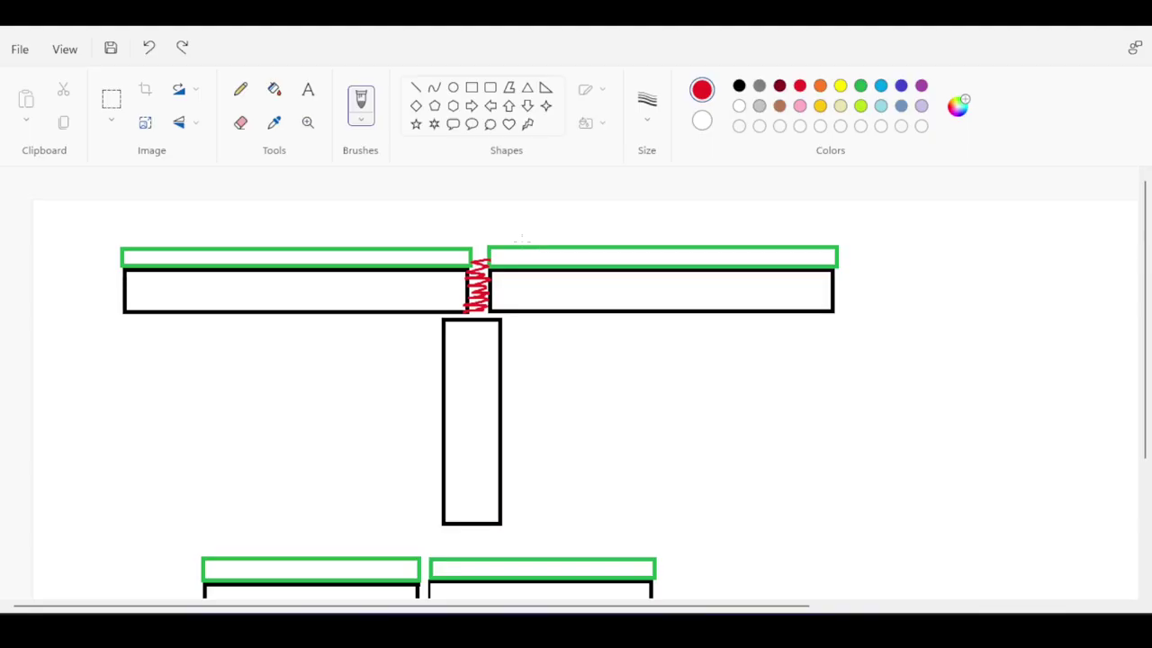
scroll(478, 248, down, 2)
scroll(480, 243, up, 2)
mouse_move(477, 214)
mouse_down()
mouse_move(477, 261)
mouse_move(515, 236)
mouse_move(513, 261)
mouse_up()
key(ctrl+z)
key(ctrl+z)
drag(444, 212, 492, 225)
key(ctrl+z)
scroll(478, 267, down, 3)
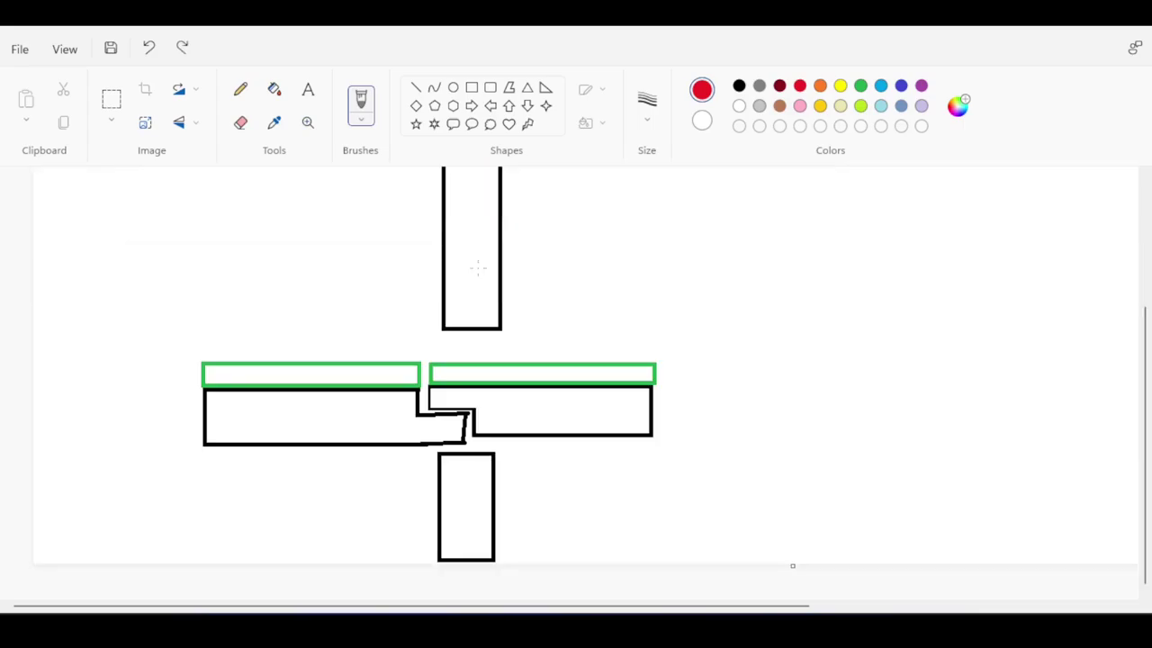
drag(353, 326, 423, 292)
key(ctrl+z)
scroll(461, 372, up, 3)
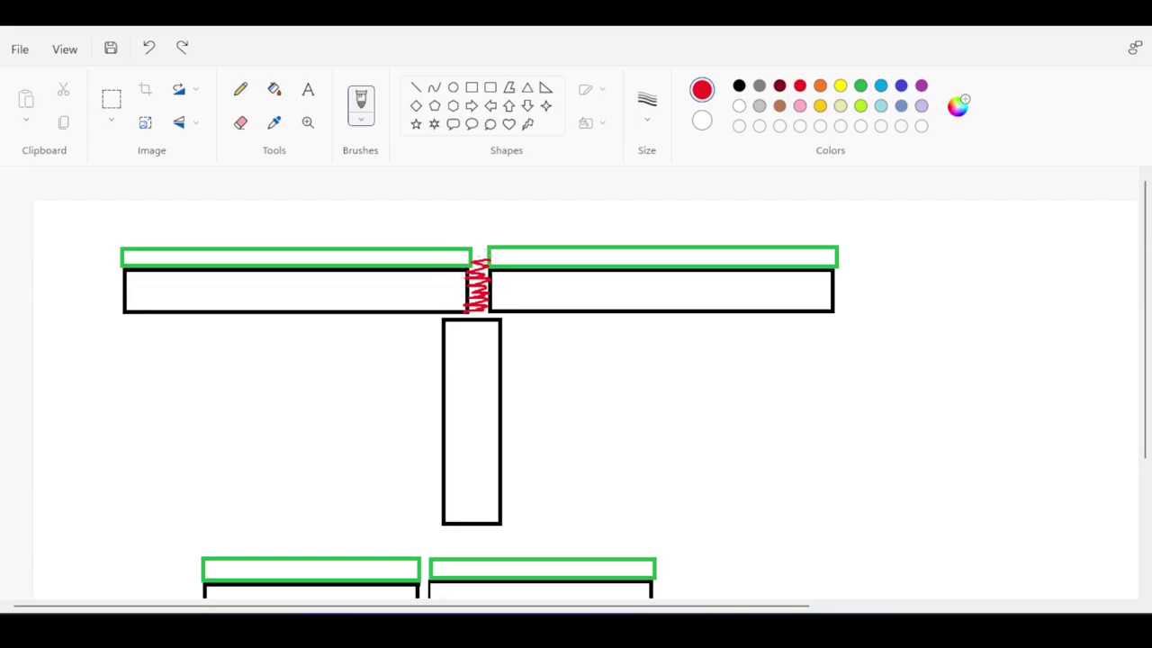
mouse_move(495, 238)
mouse_down()
mouse_move(469, 268)
mouse_move(490, 232)
mouse_up()
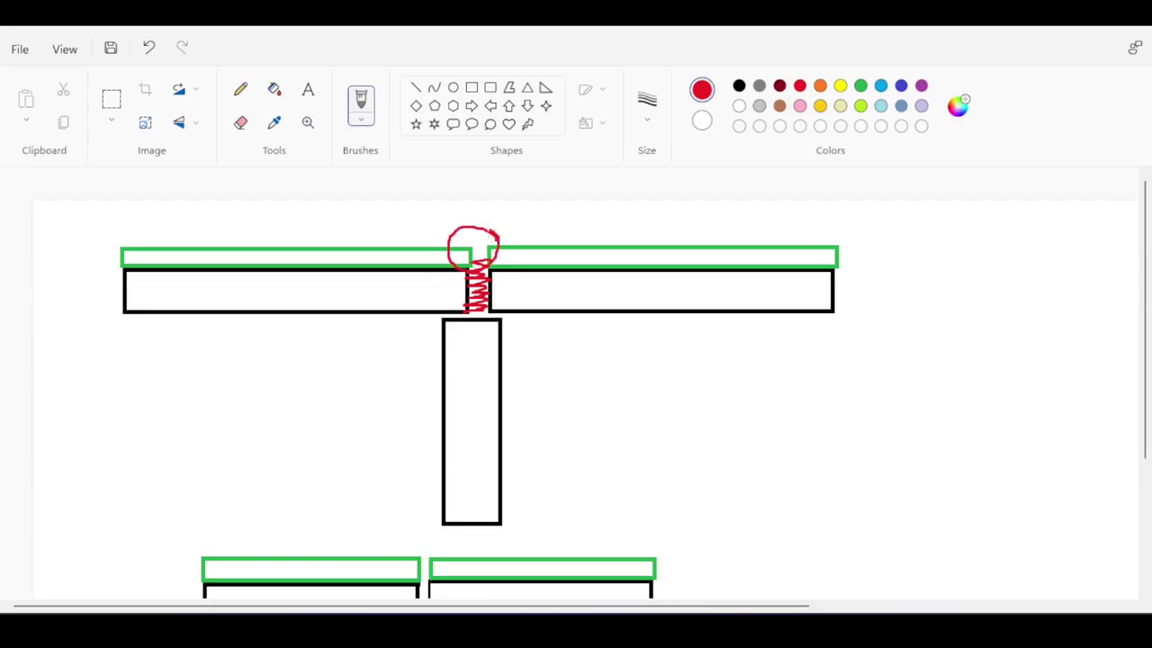
key(ctrl+z)
Switch to Robot Structural Analysis Professional and open the Linear Releases tool for the model
key(alt+Tab)
scroll(619, 255, up, 1)
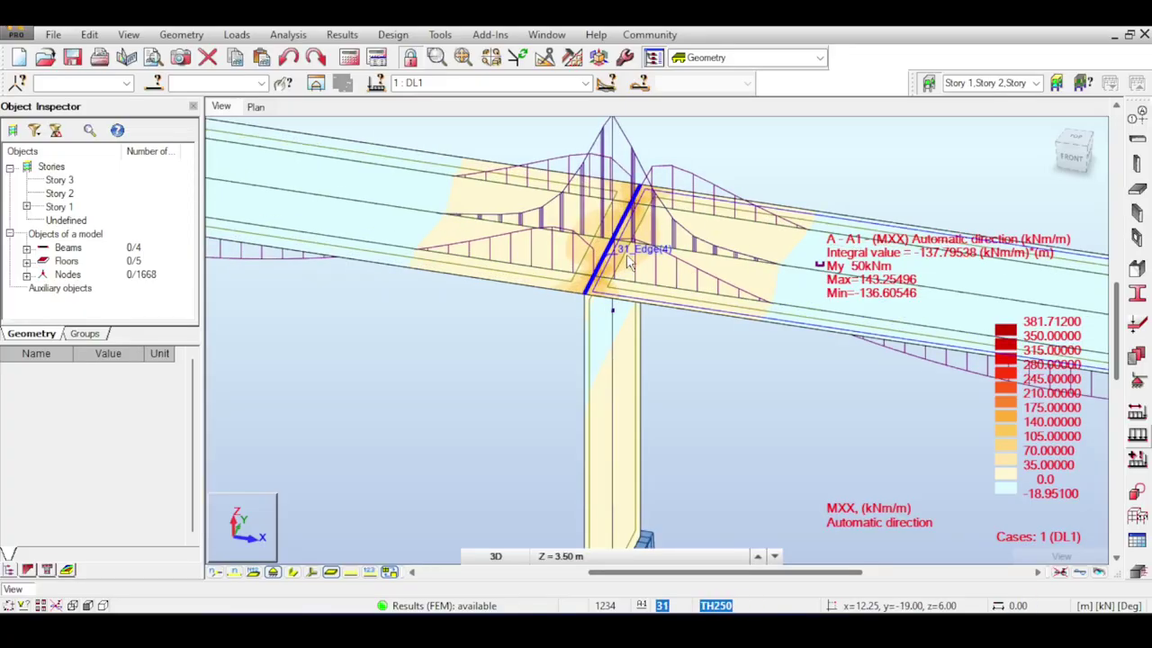
middle_drag(727, 185, 620, 227)
click(236, 34)
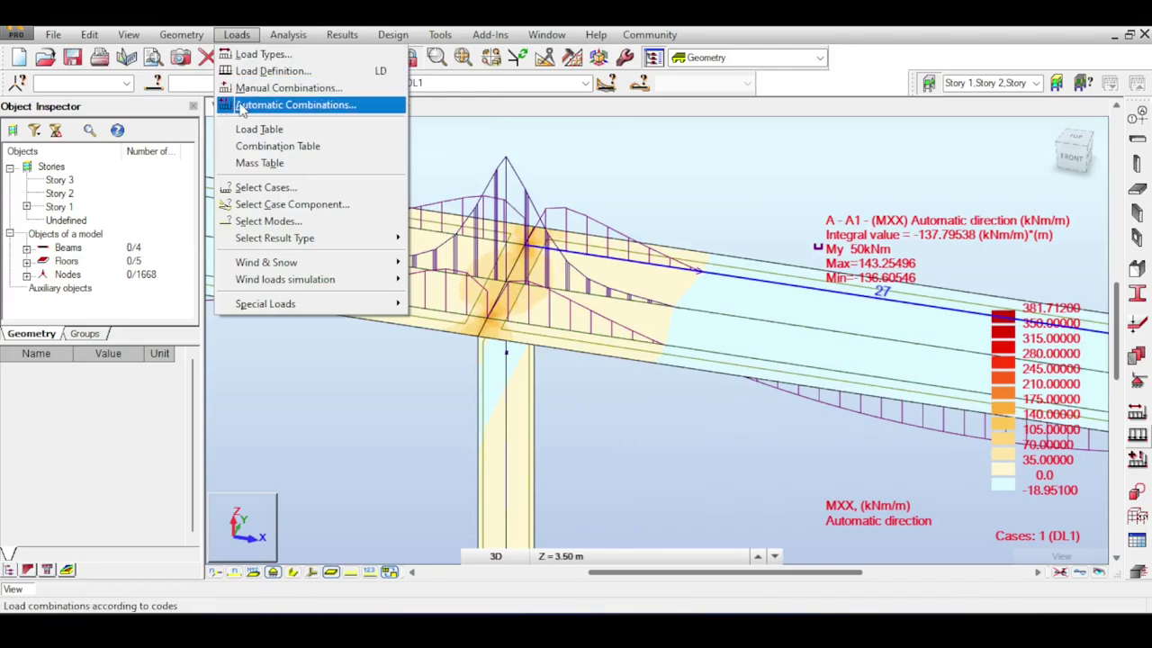
click(216, 43)
click(212, 37)
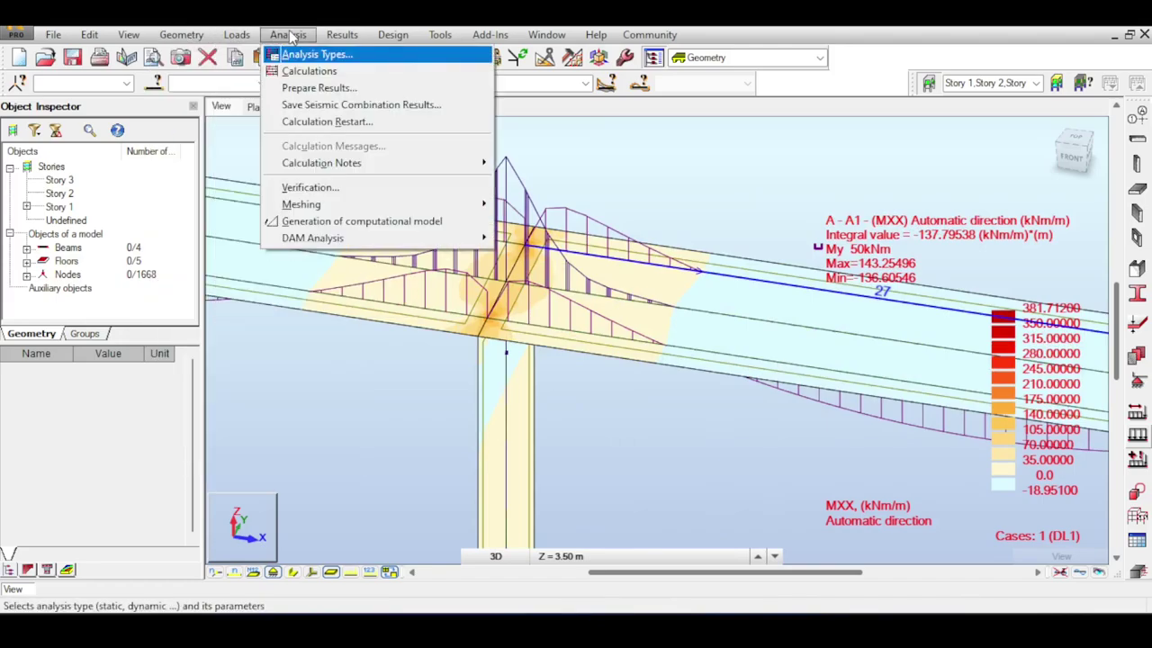
mouse_move(192, 38)
mouse_move(129, 36)
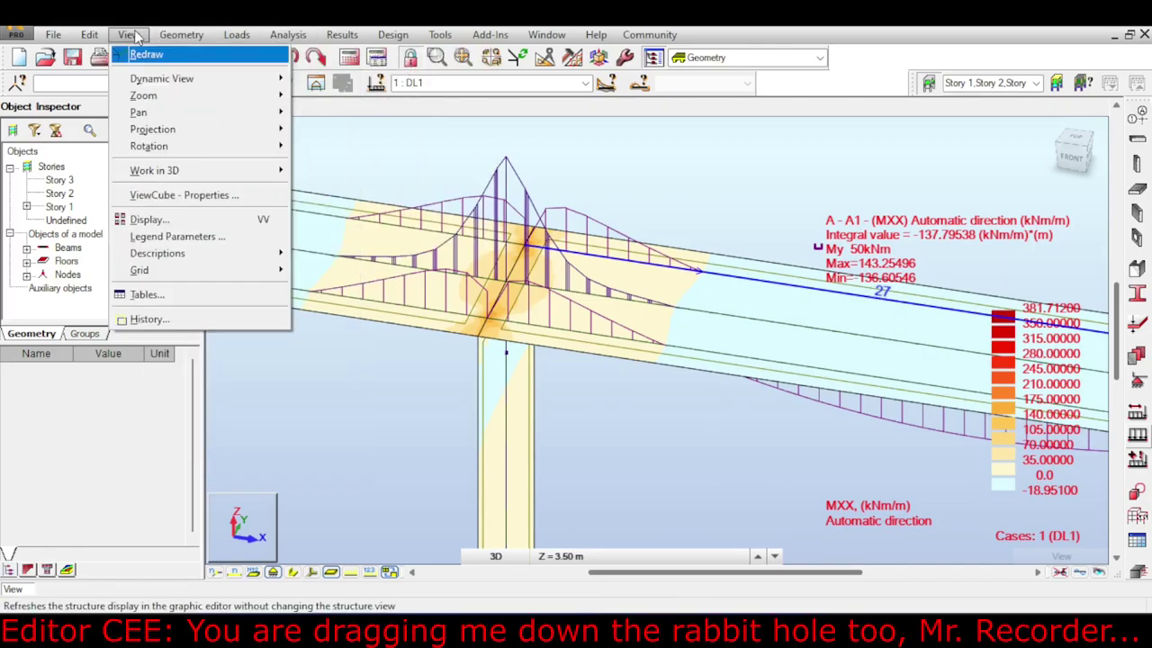
mouse_move(215, 282)
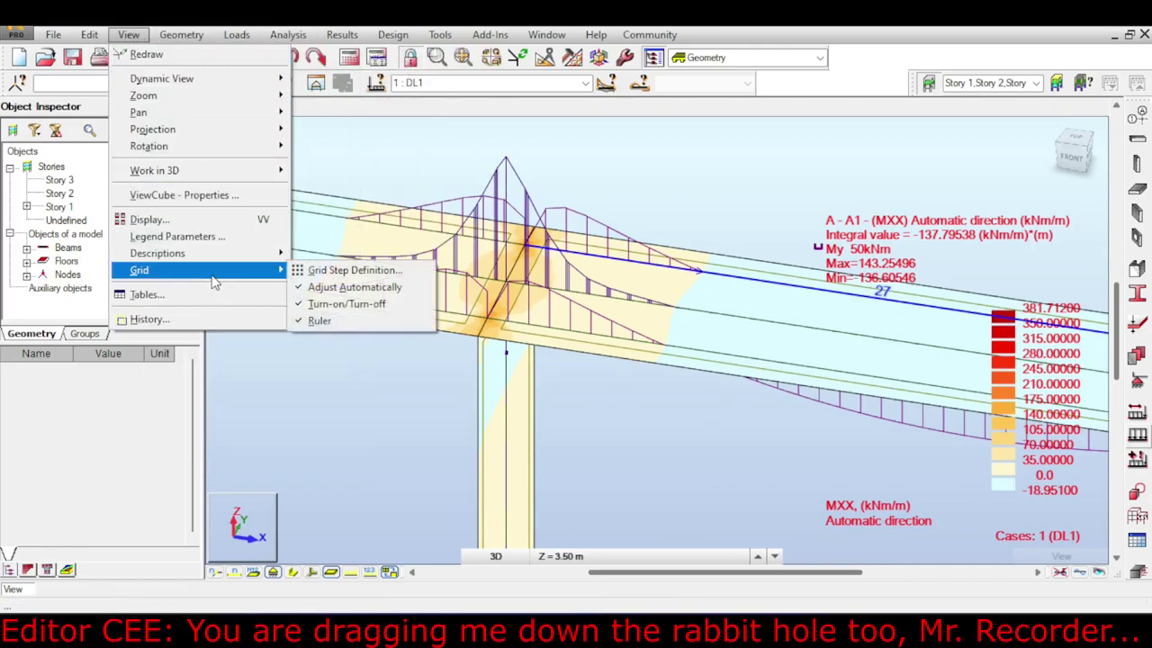
mouse_move(256, 259)
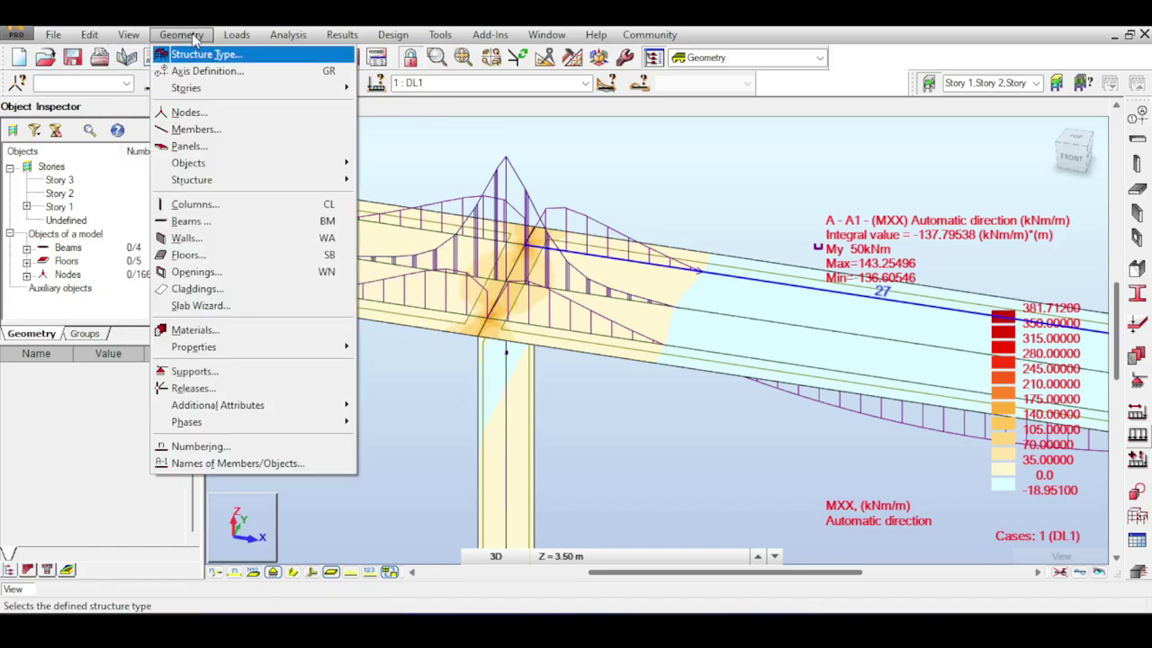
mouse_move(200, 166)
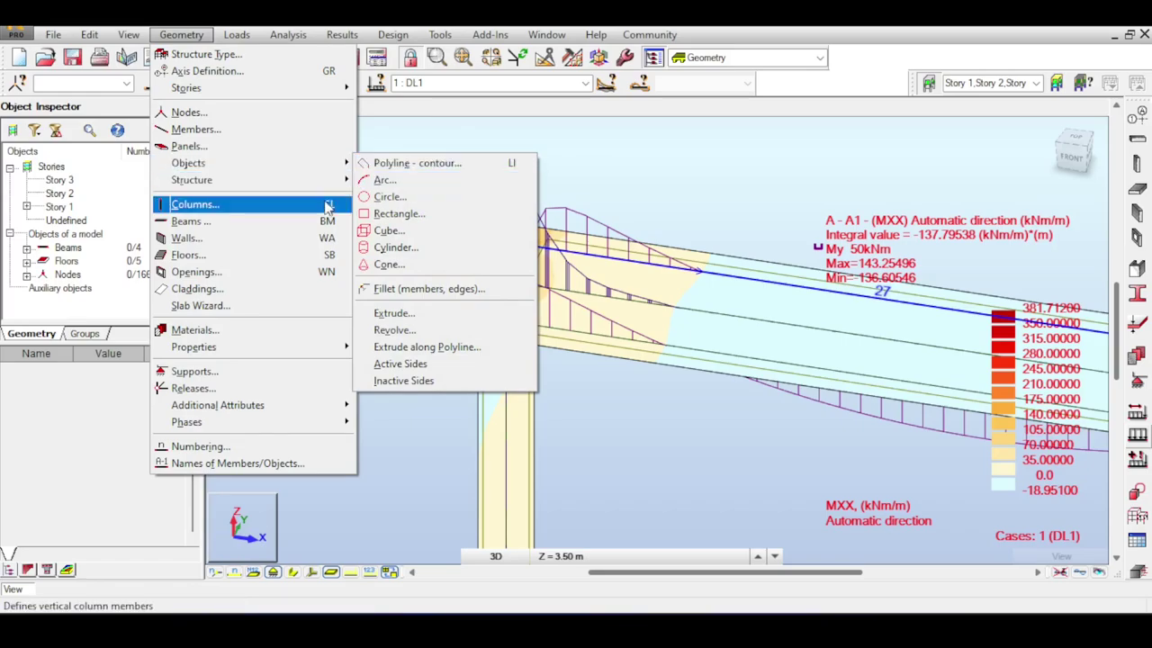
mouse_move(302, 357)
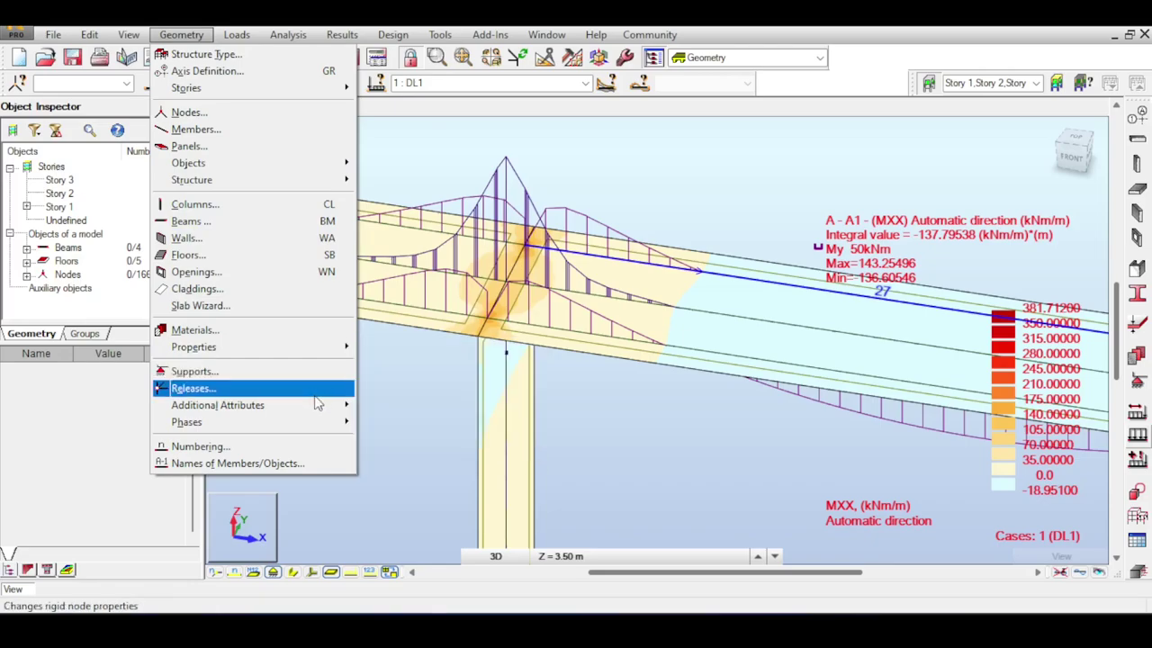
mouse_move(321, 404)
click(410, 523)
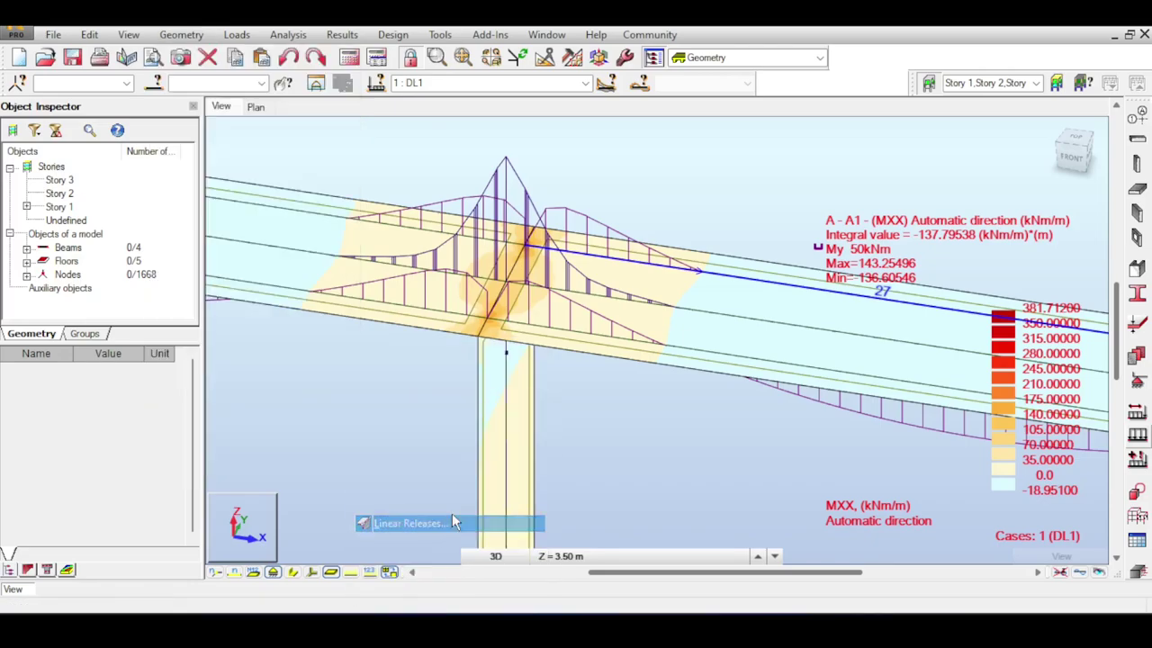
Examine the slab joint over the wall and the released directions in the Pinned linear release definition
scroll(513, 287, up, 5)
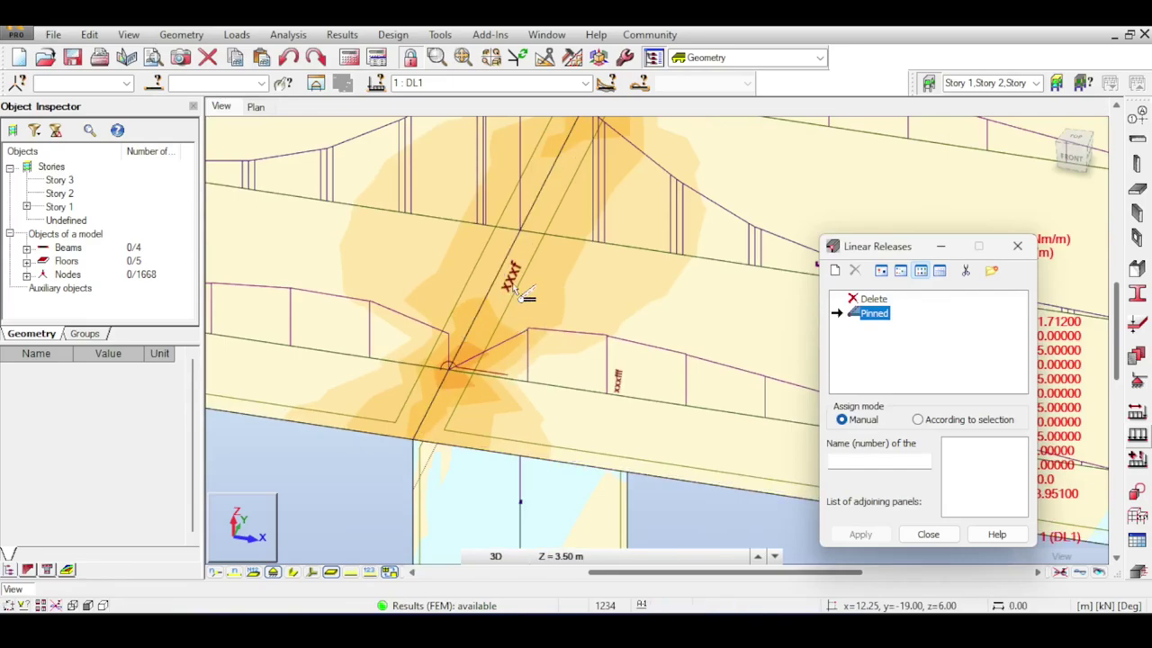
click(1073, 154)
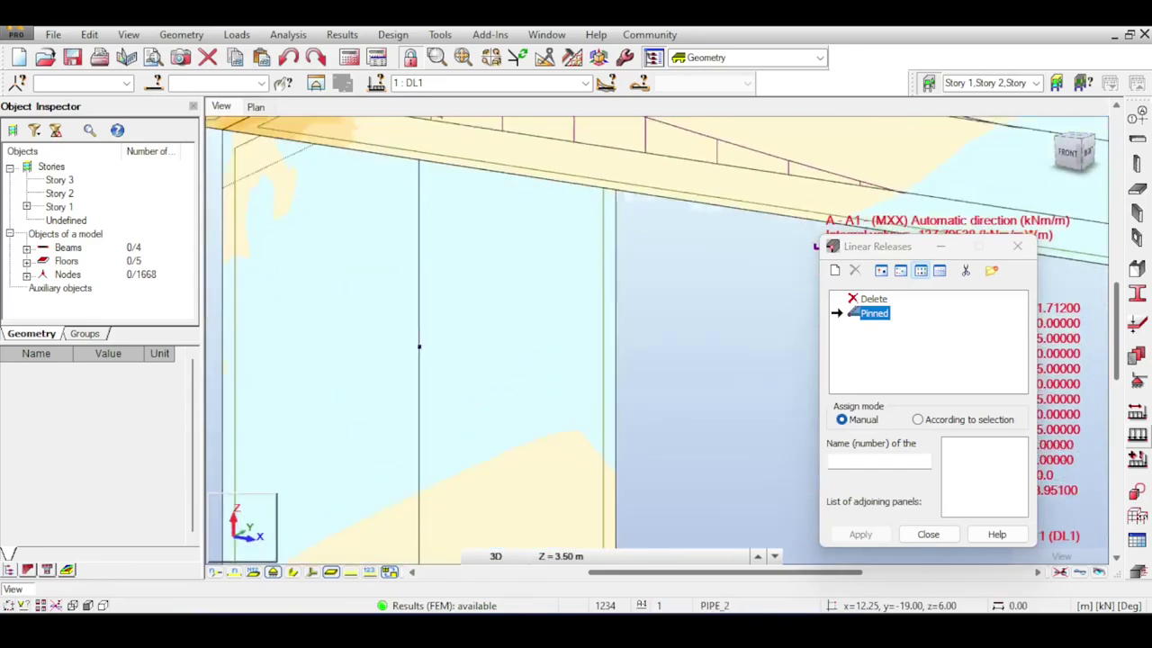
drag(1085, 154, 1075, 171)
scroll(719, 262, down, 2)
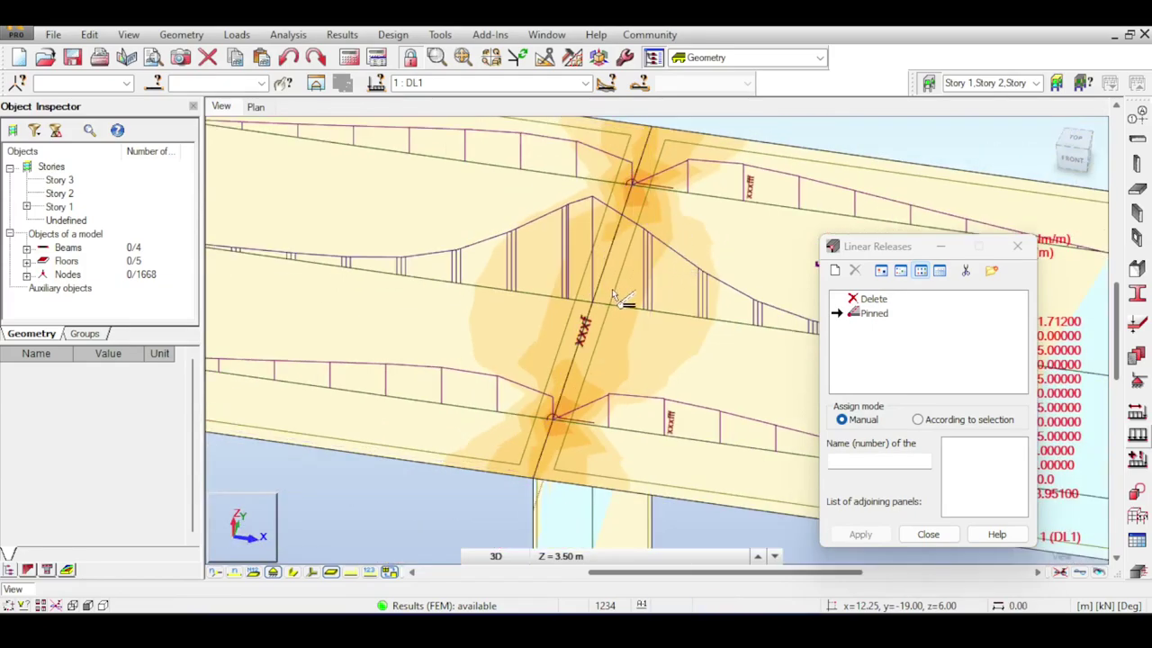
scroll(613, 291, down, 1)
middle_drag(612, 290, 594, 269)
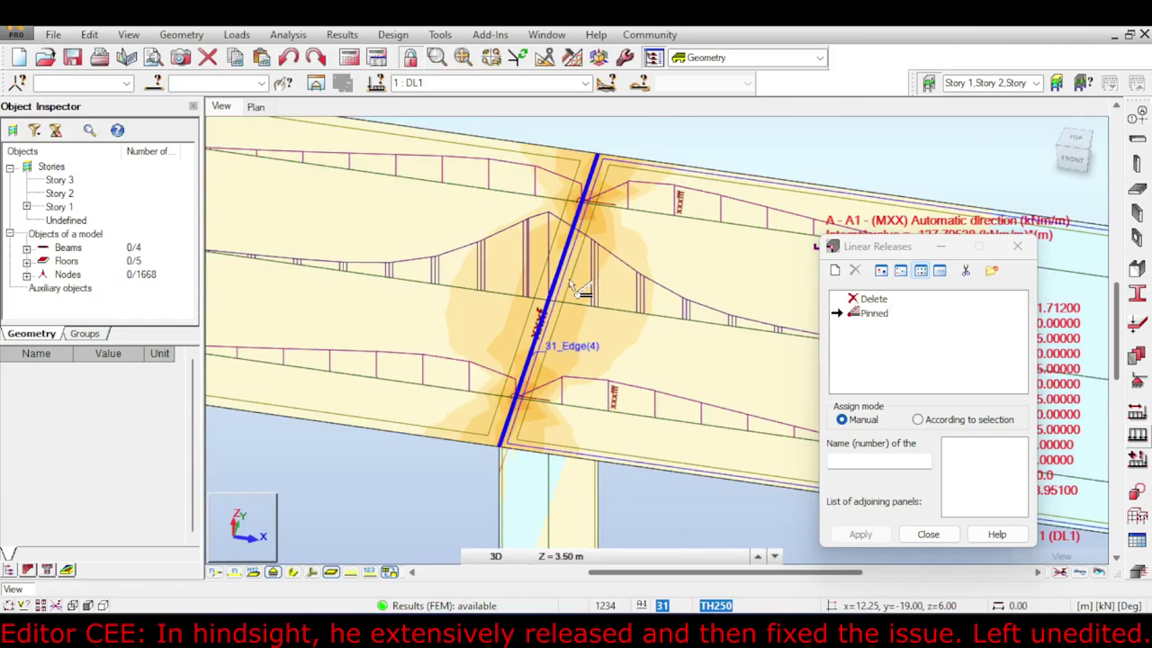
double_click(871, 313)
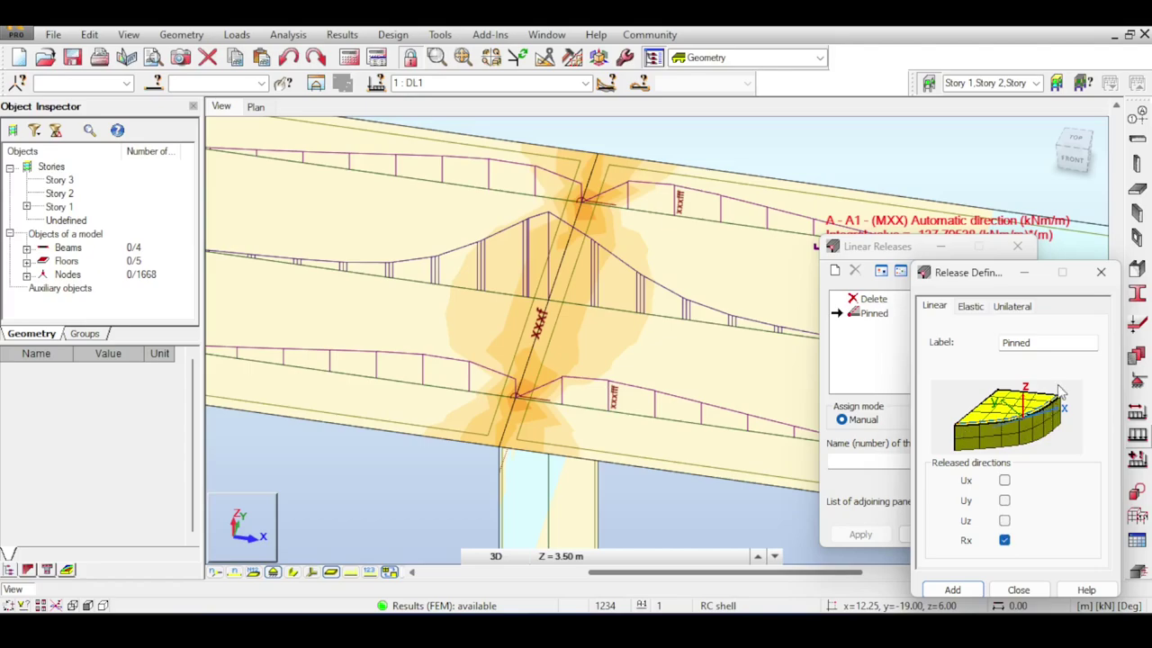
click(1100, 272)
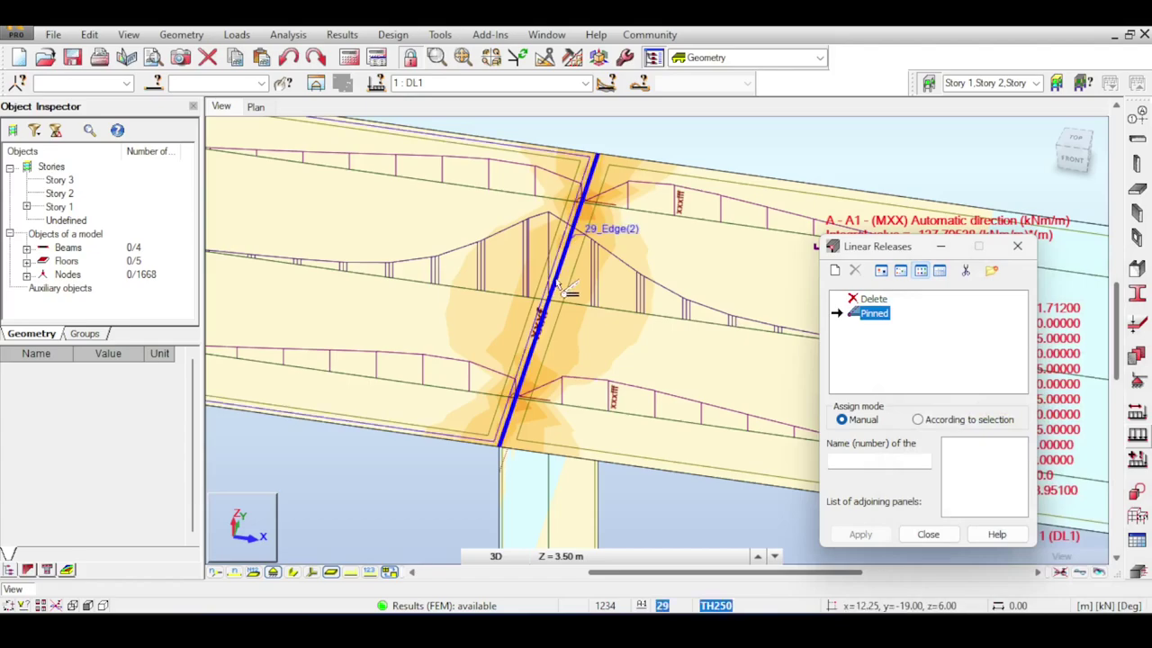
Assign the Pinned linear release to slab edge 29_Edge(2) and the adjoining edge of panel 31 over the wall
click(555, 285)
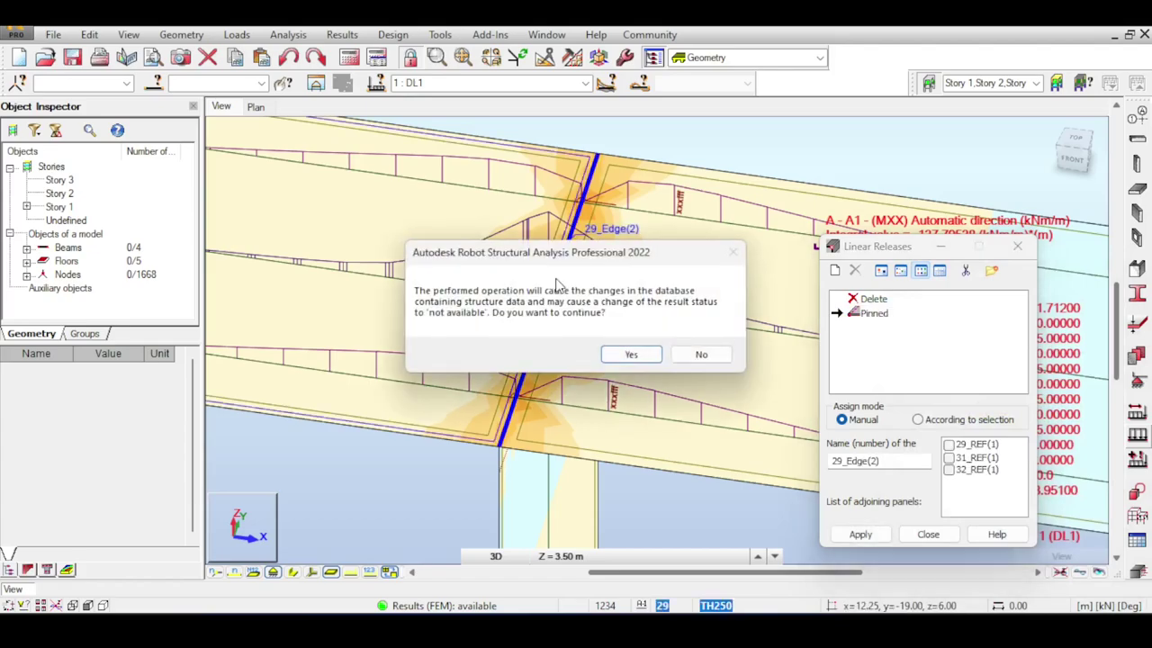
click(621, 353)
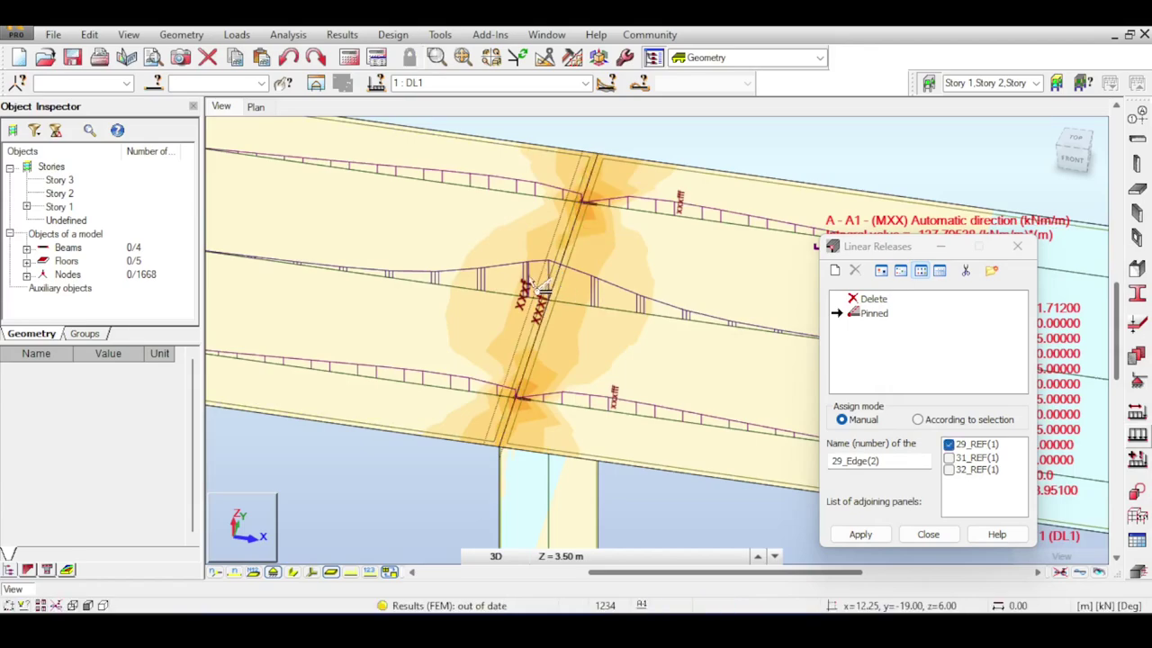
click(791, 477)
click(860, 533)
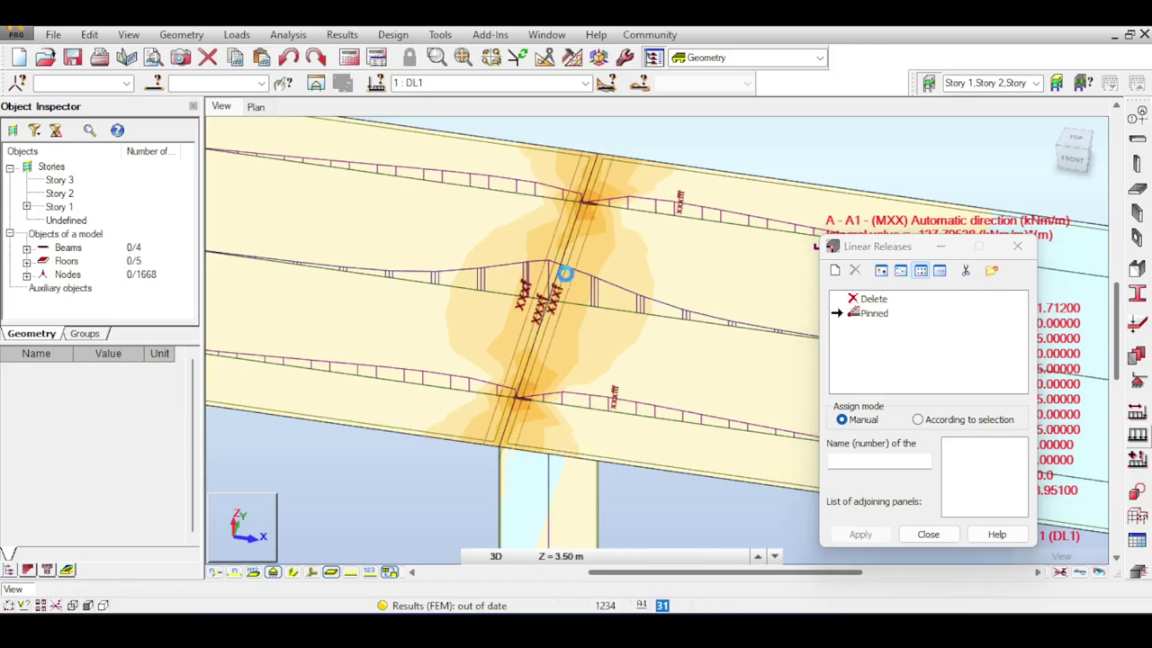
click(556, 267)
click(861, 533)
click(926, 534)
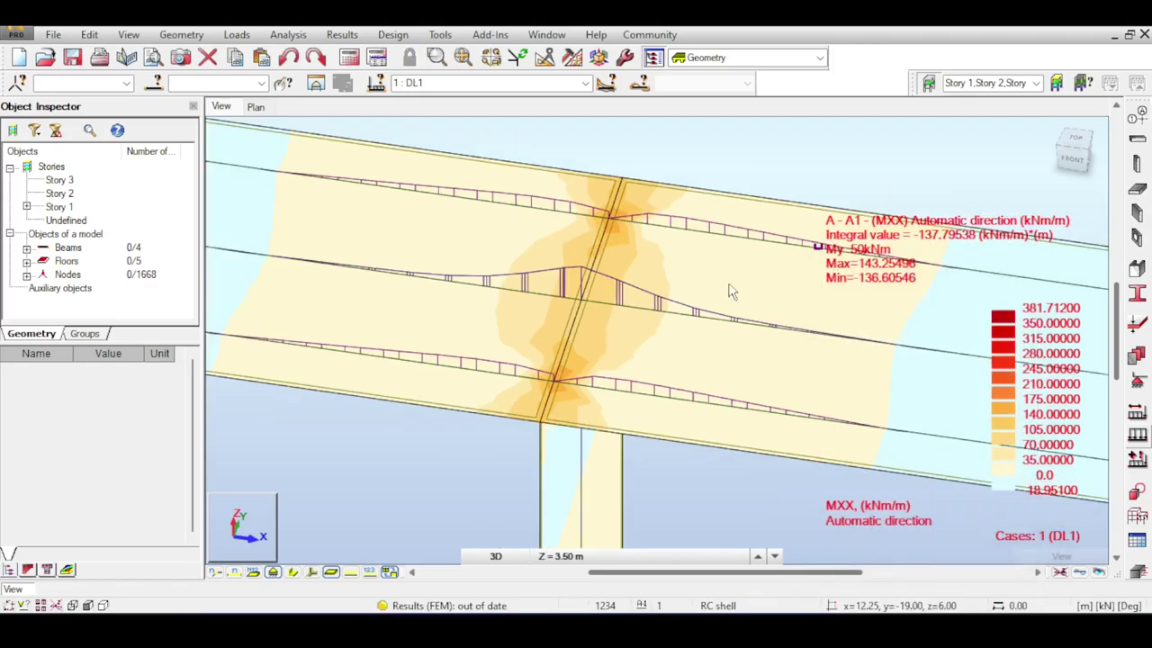
Recalculate the structure ignoring all instability warnings, and inspect the MXX moment diagrams around the wall joint
scroll(689, 300, down, 1)
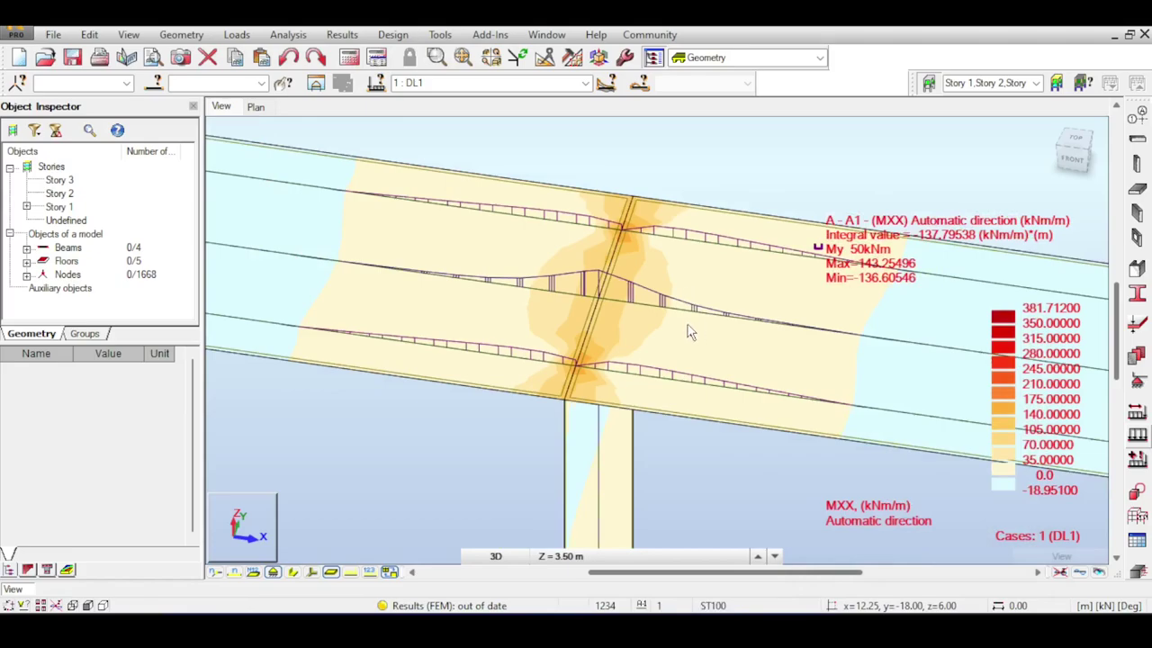
scroll(693, 330, up, 2)
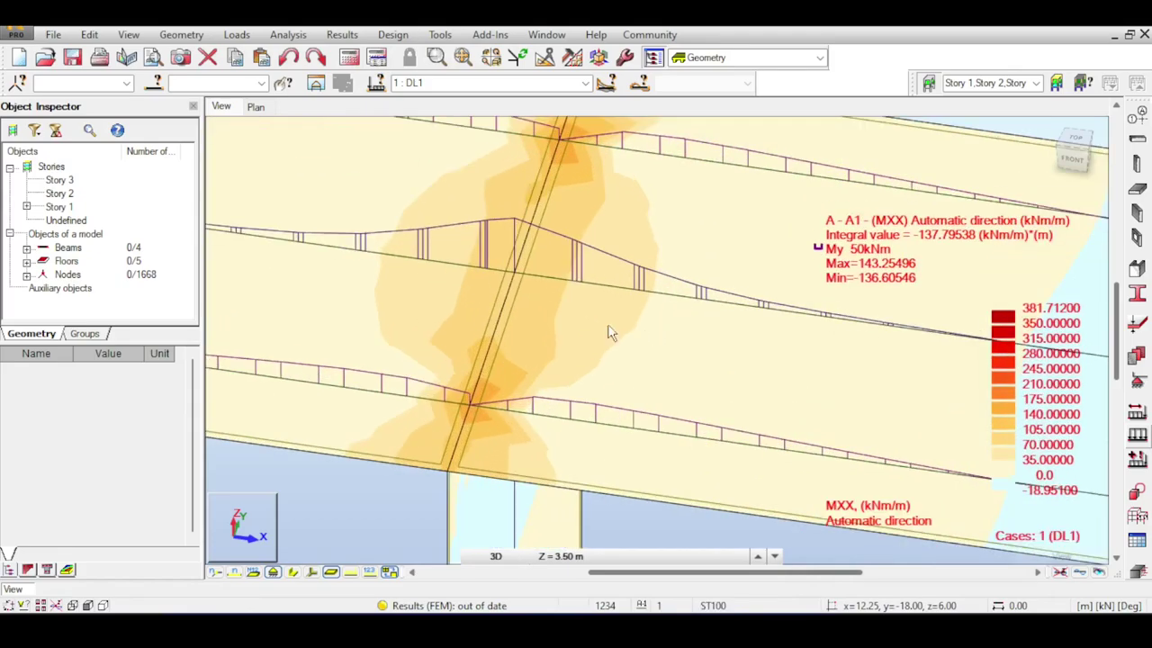
click(376, 57)
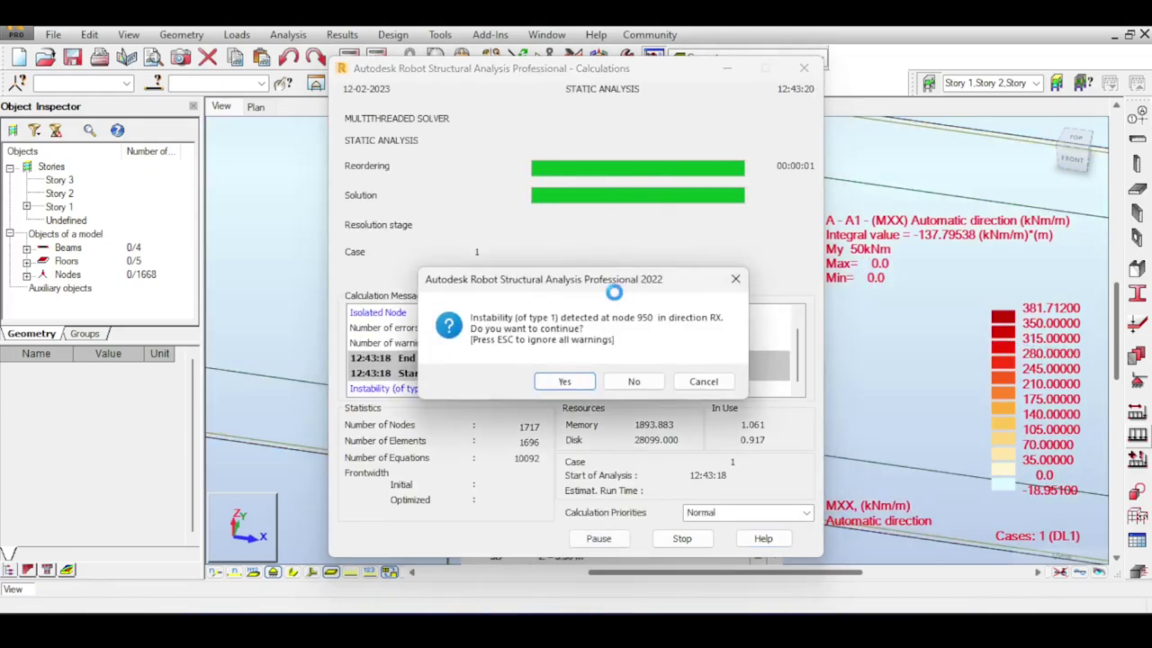
key(Escape)
mouse_move(691, 360)
shift+middle_down()
mouse_move(637, 378)
mouse_move(673, 358)
shift+middle_up()
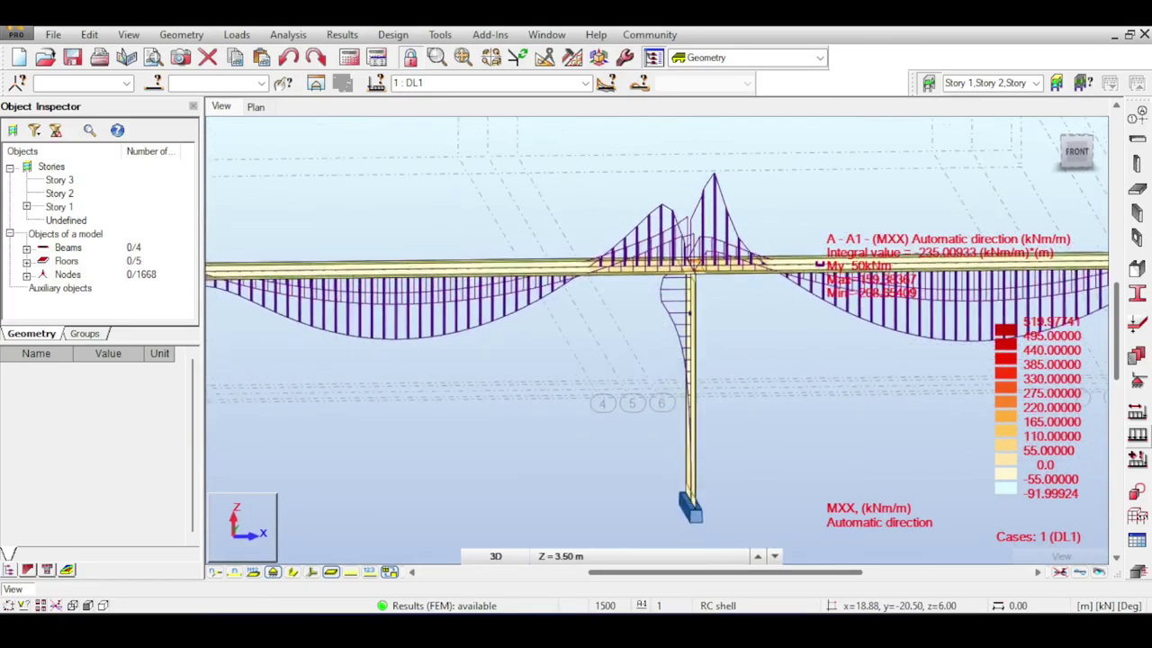
right_click(612, 311)
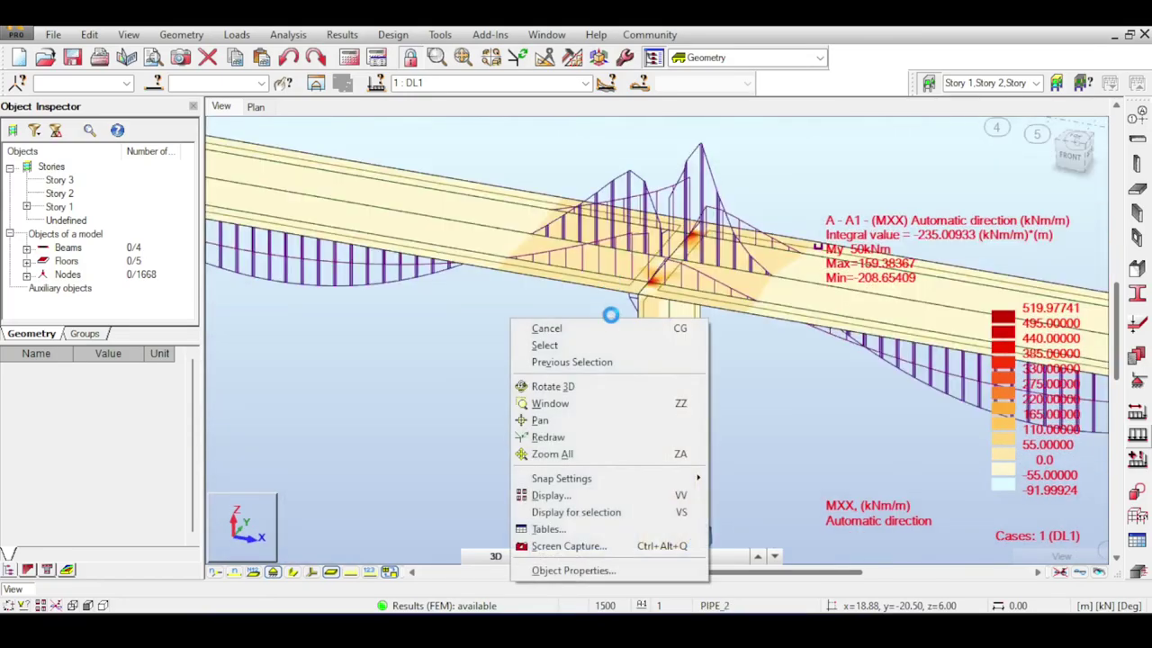
click(544, 326)
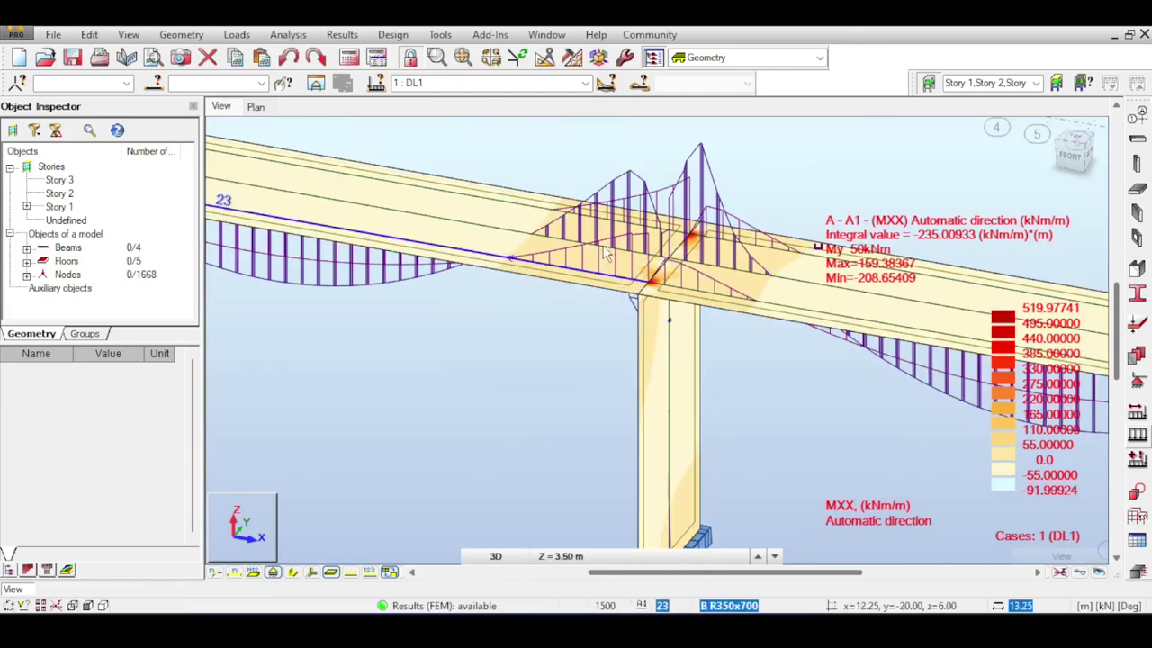
Delete the linear release from slab edge 29_Edge(2), accepting the change to the structure data
click(652, 256)
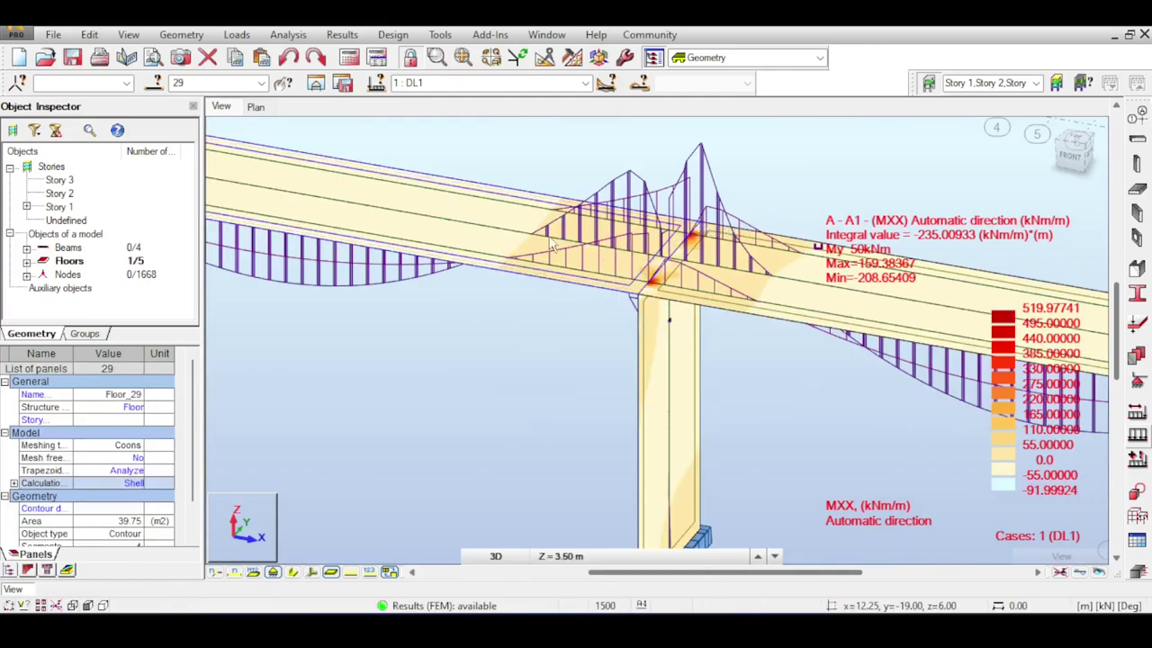
click(181, 34)
mouse_move(263, 409)
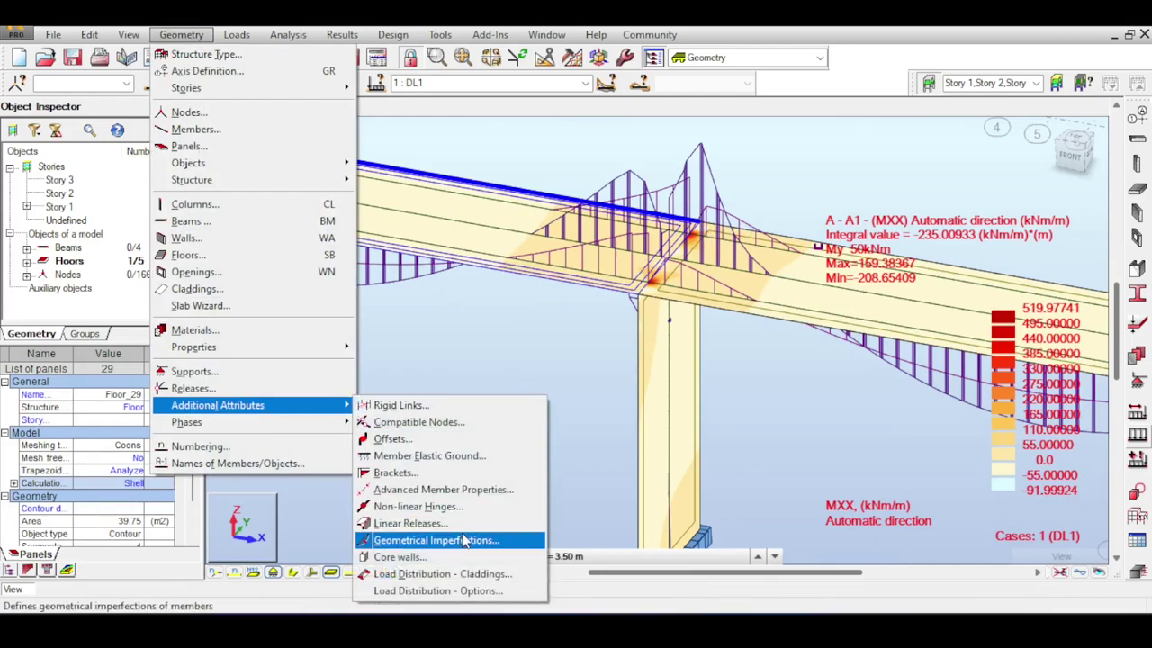
click(412, 522)
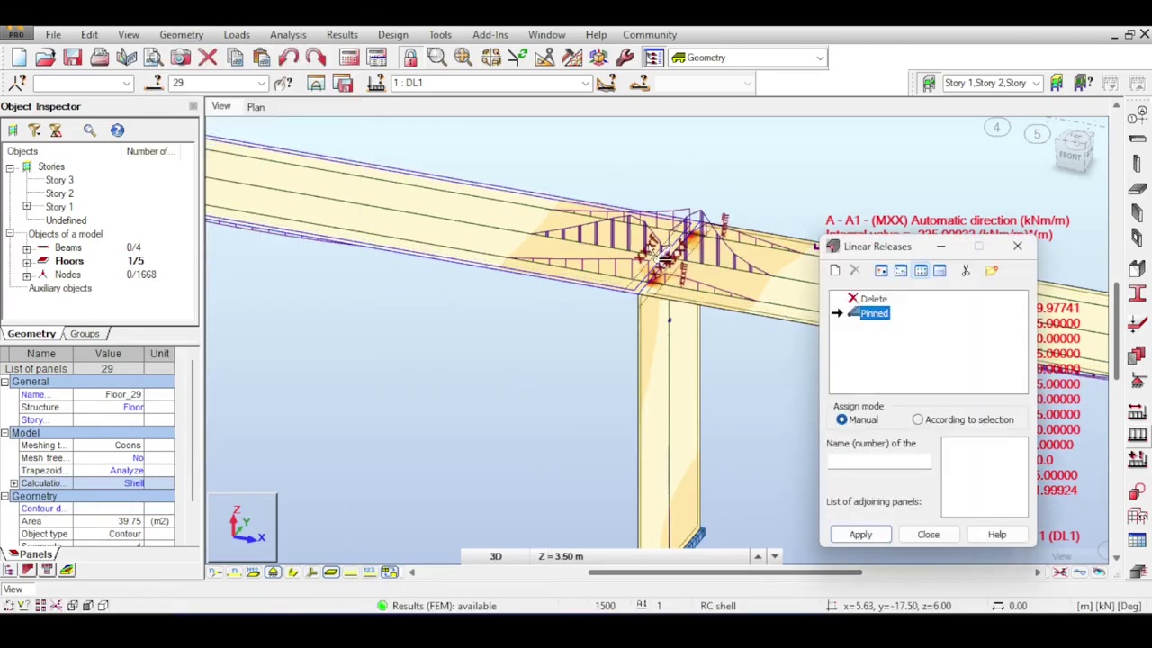
click(867, 299)
scroll(677, 226, up, 3)
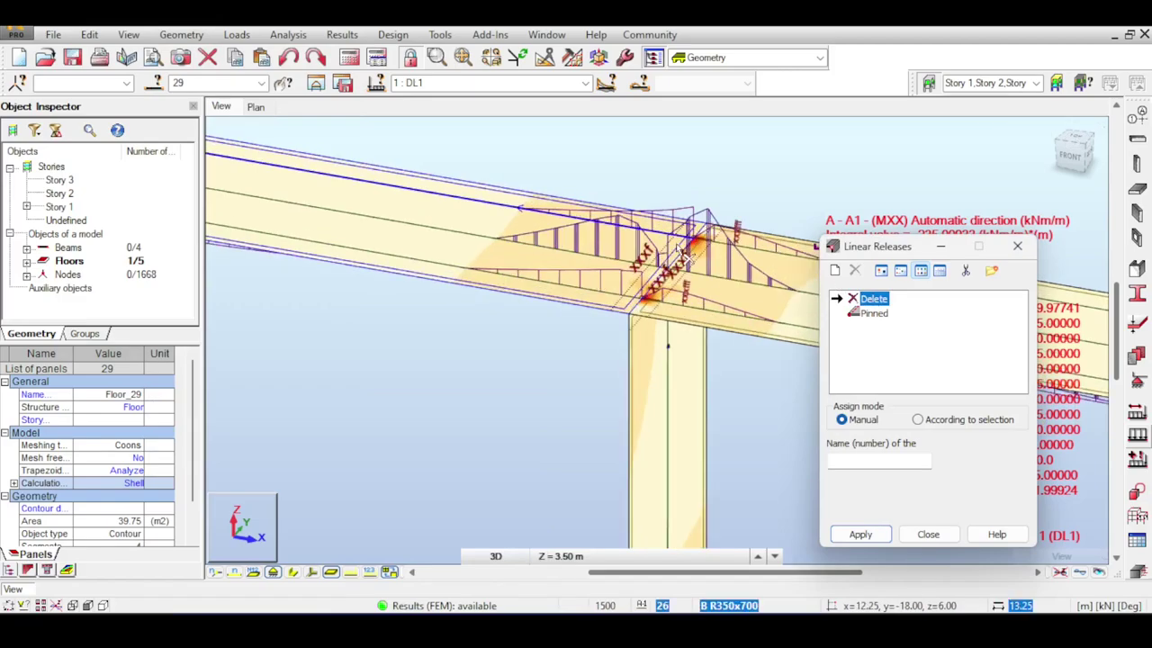
click(663, 304)
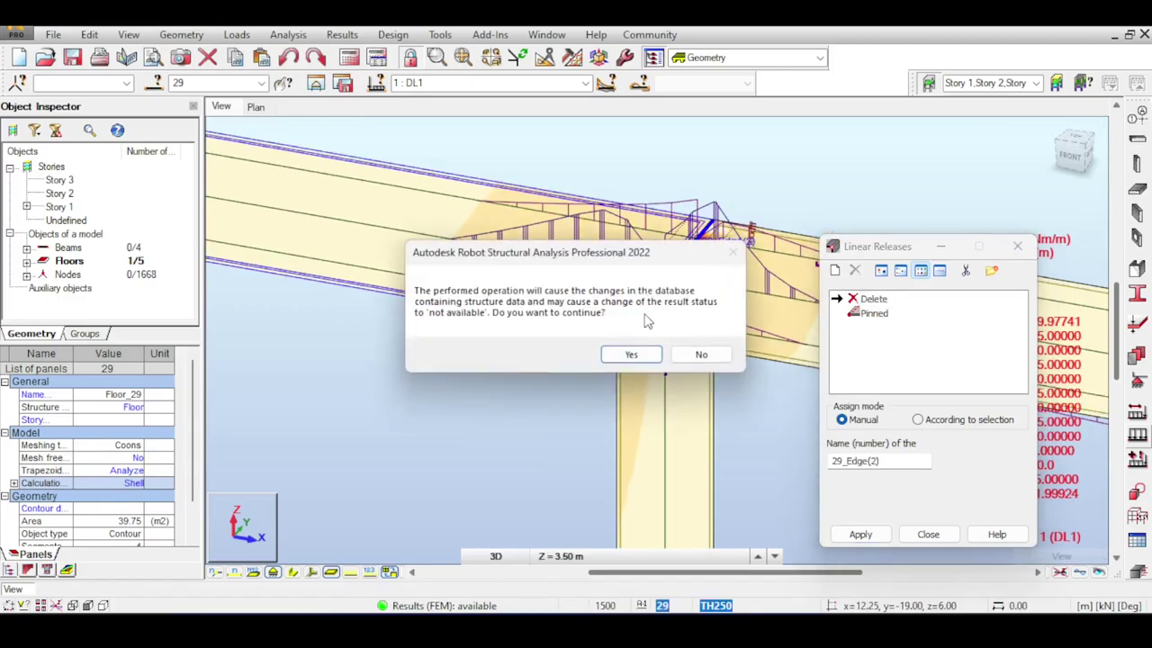
click(631, 355)
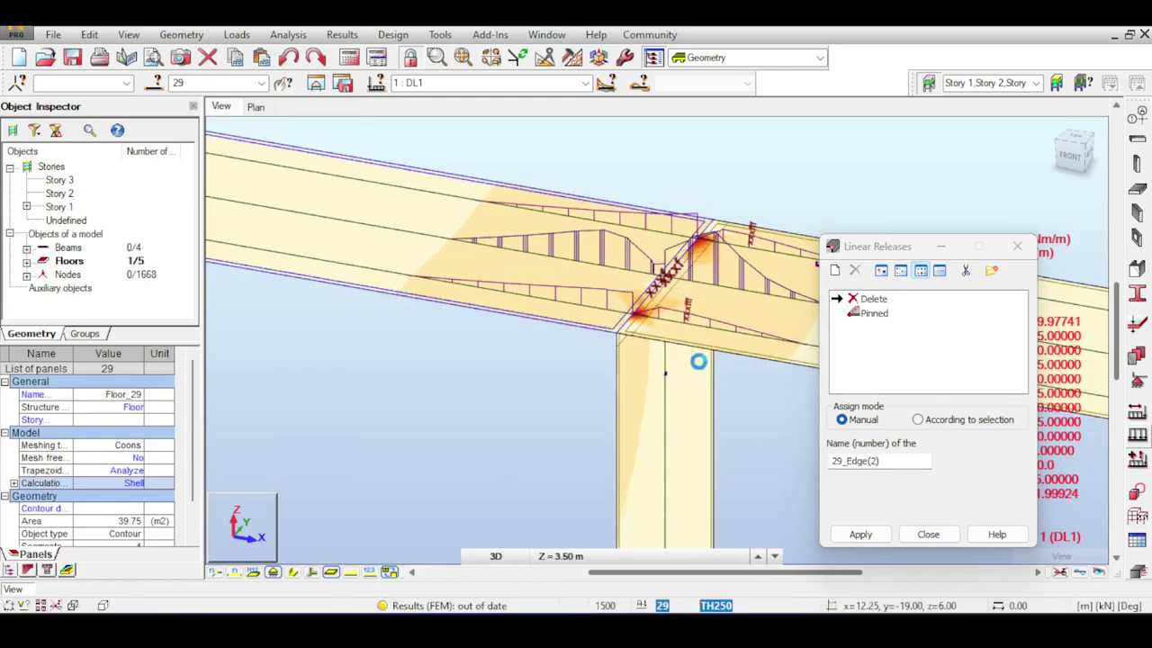
Close the linear release definition and recalculate the structure with the release removed from slab edge 29_Edge(2)
click(930, 536)
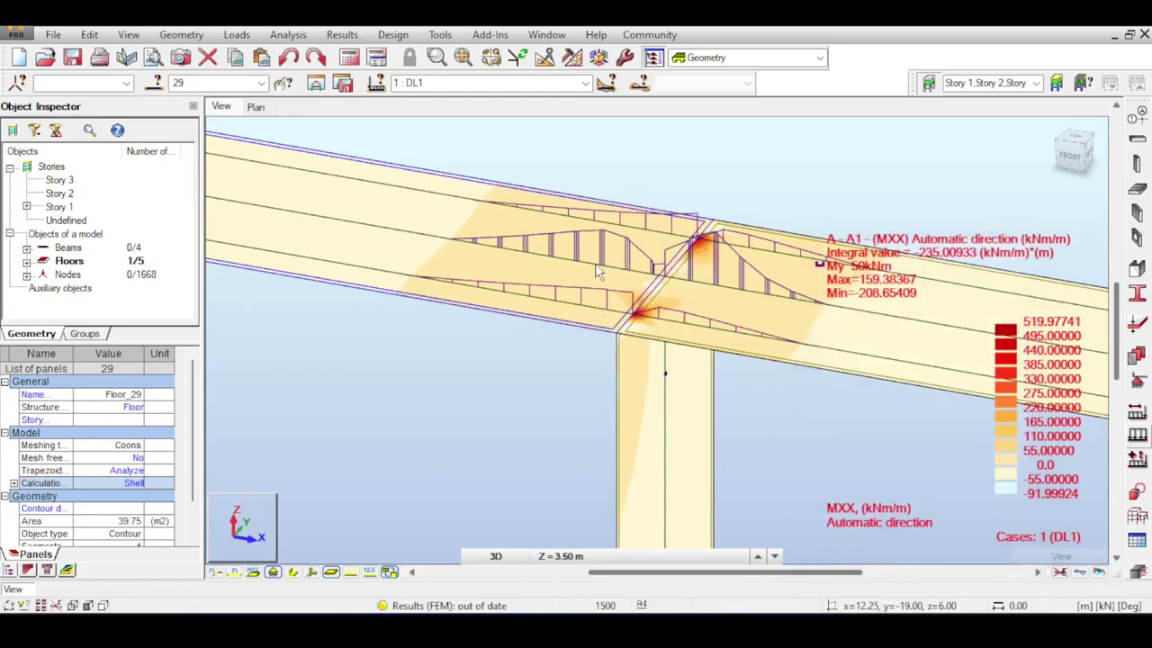
click(349, 57)
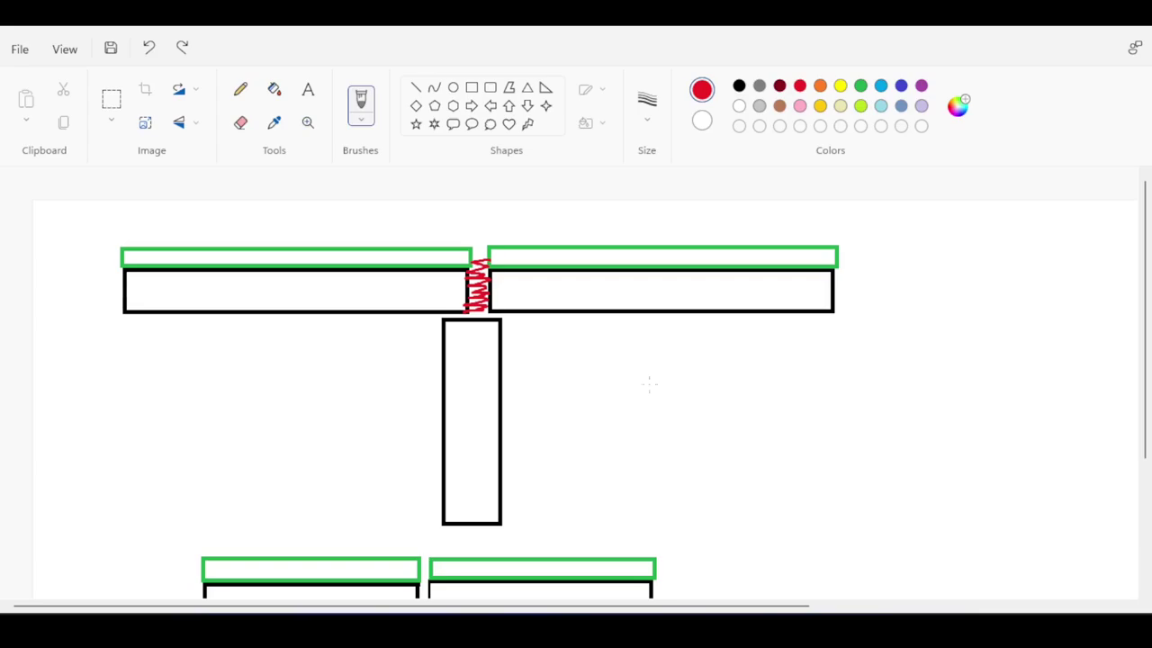
Switch to Paint and sketch a red slab-to-slab joint over an angled wall, with rotation arrows at all three members
scroll(650, 384, down, 3)
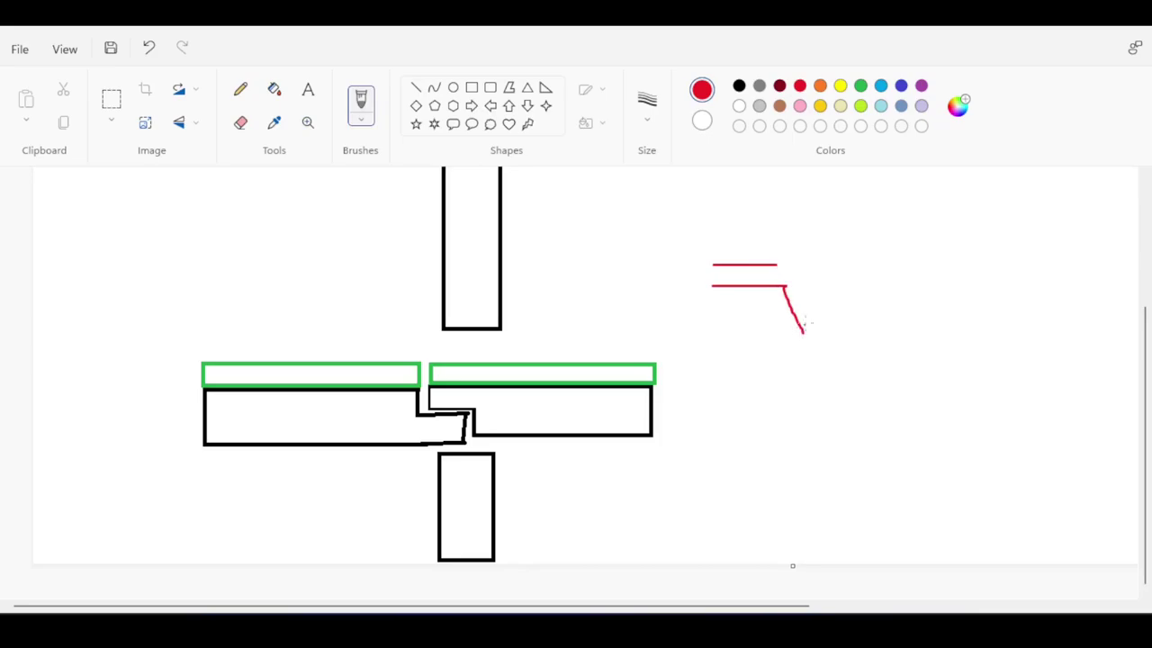
drag(814, 283, 848, 336)
mouse_move(805, 277)
mouse_down()
mouse_move(875, 240)
mouse_move(780, 255)
mouse_up()
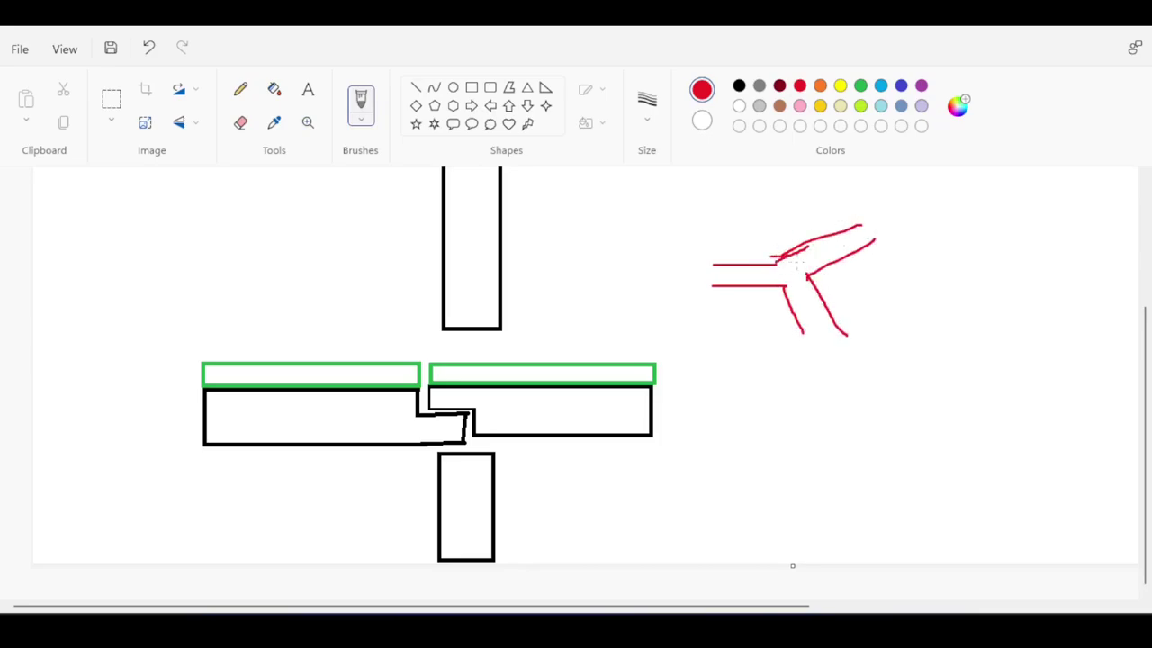
drag(891, 248, 879, 205)
drag(792, 352, 860, 346)
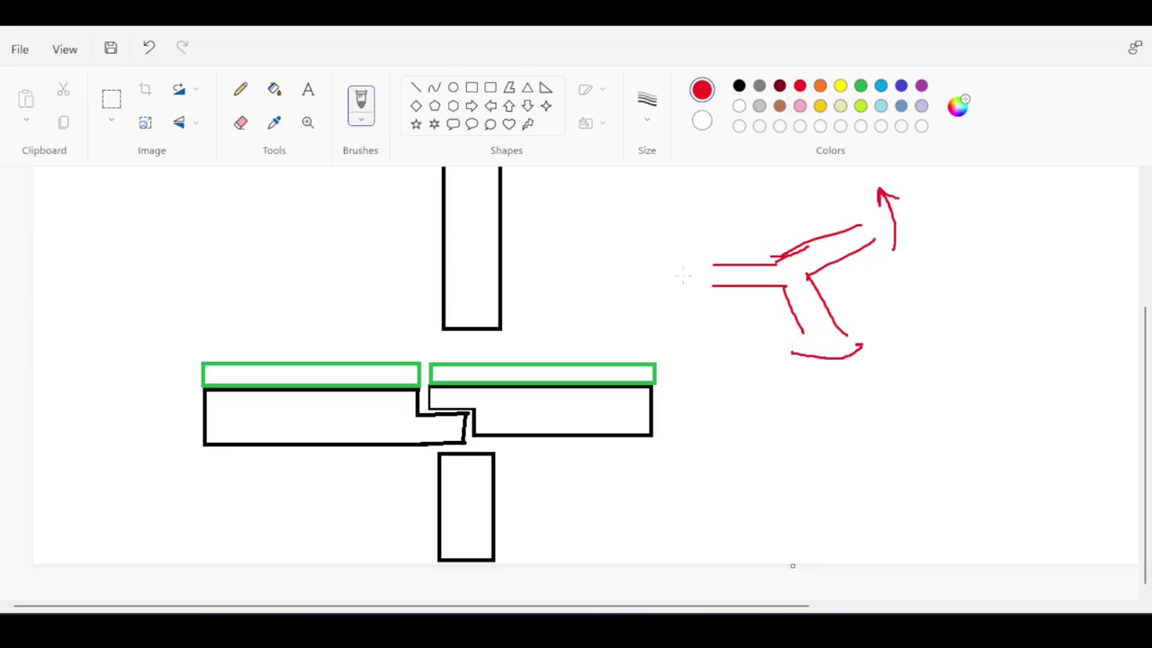
drag(708, 218, 688, 269)
Mark the wall and upward-tilted slab ends with blue pin circles and cross out their rotations on the joint sketch
click(880, 86)
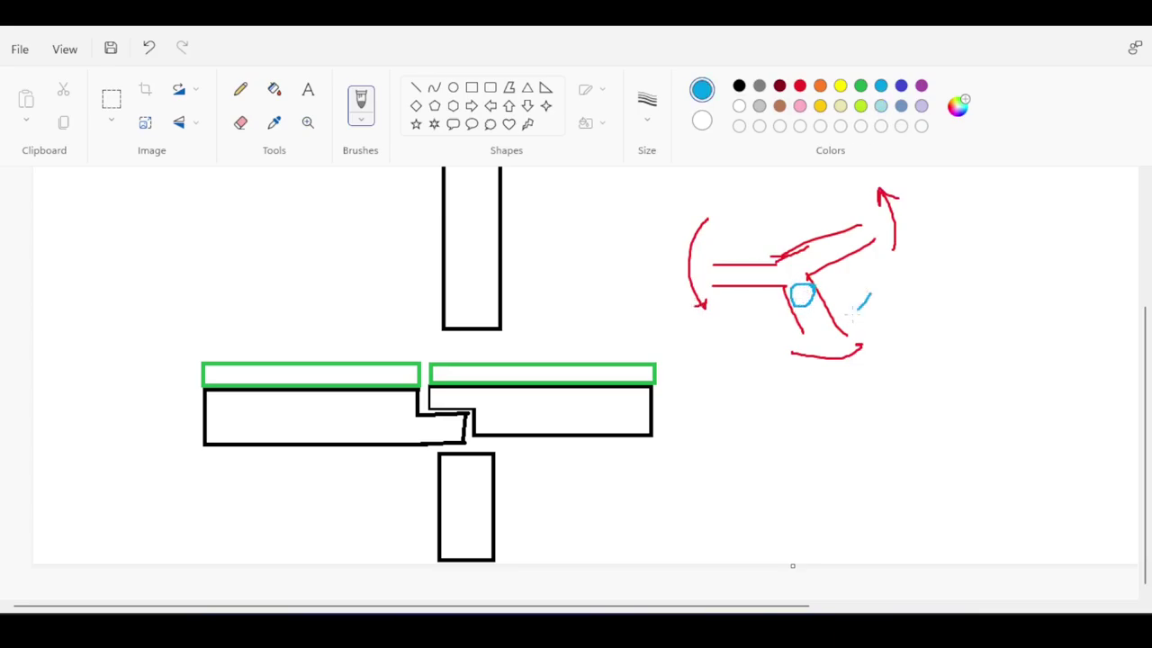
drag(852, 314, 810, 368)
drag(781, 308, 875, 340)
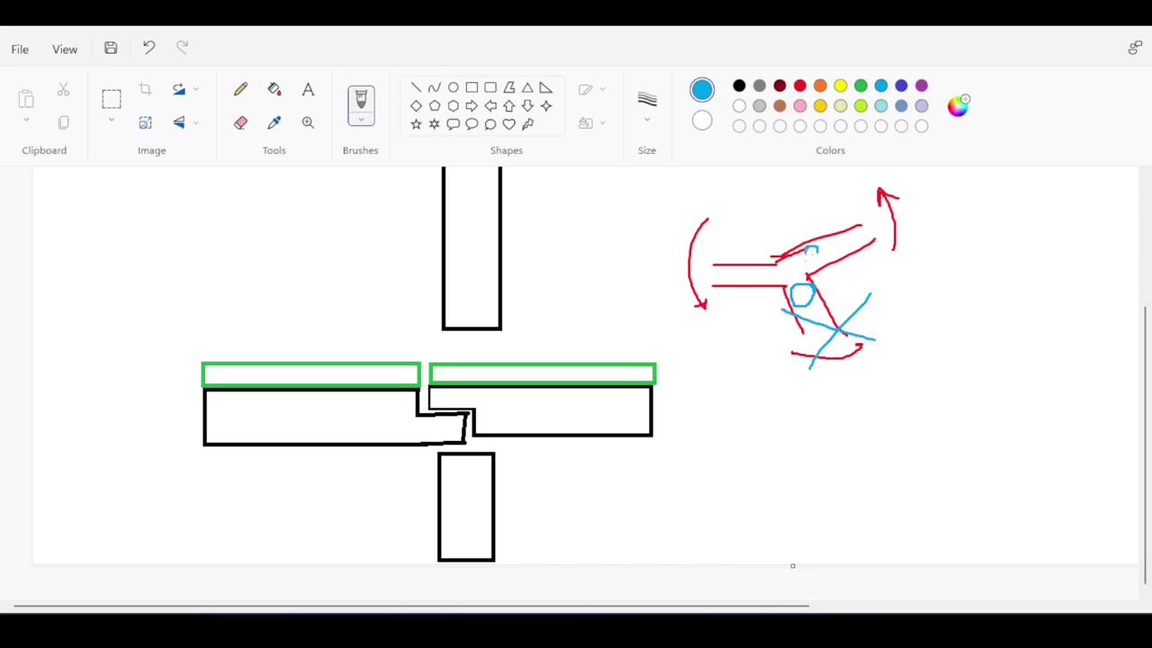
drag(927, 181, 876, 255)
drag(869, 190, 945, 232)
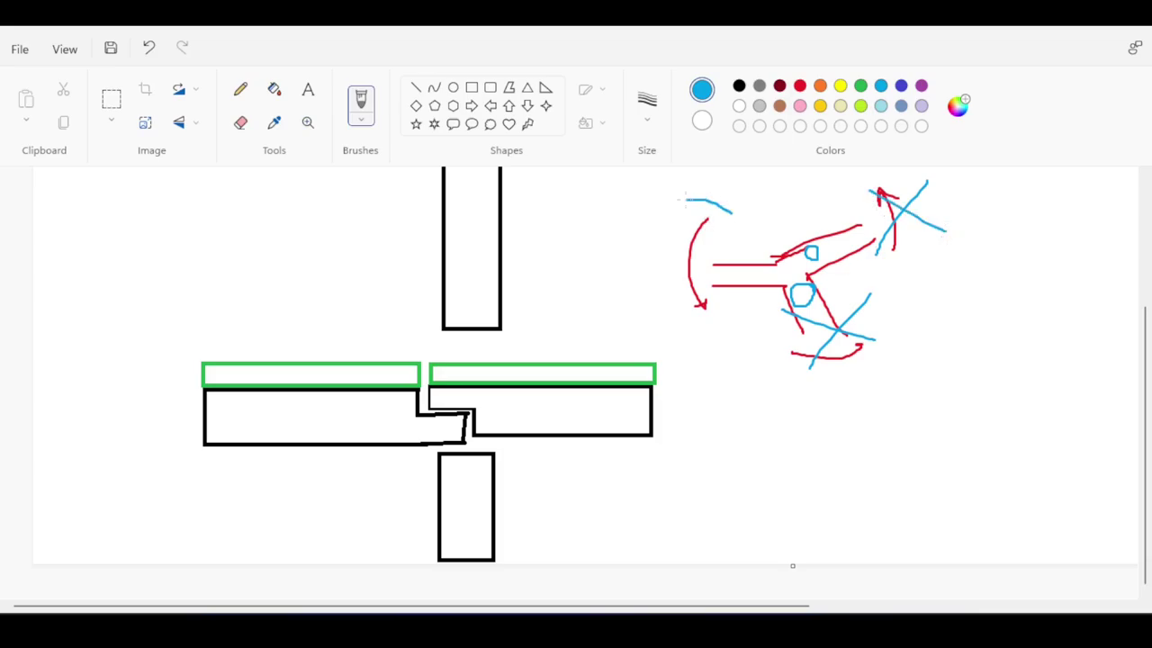
Encircle the horizontal slab's rotation in blue, tick the two crossed-out members, and add an arrow from the slab's circled end
drag(681, 200, 679, 356)
drag(911, 247, 954, 234)
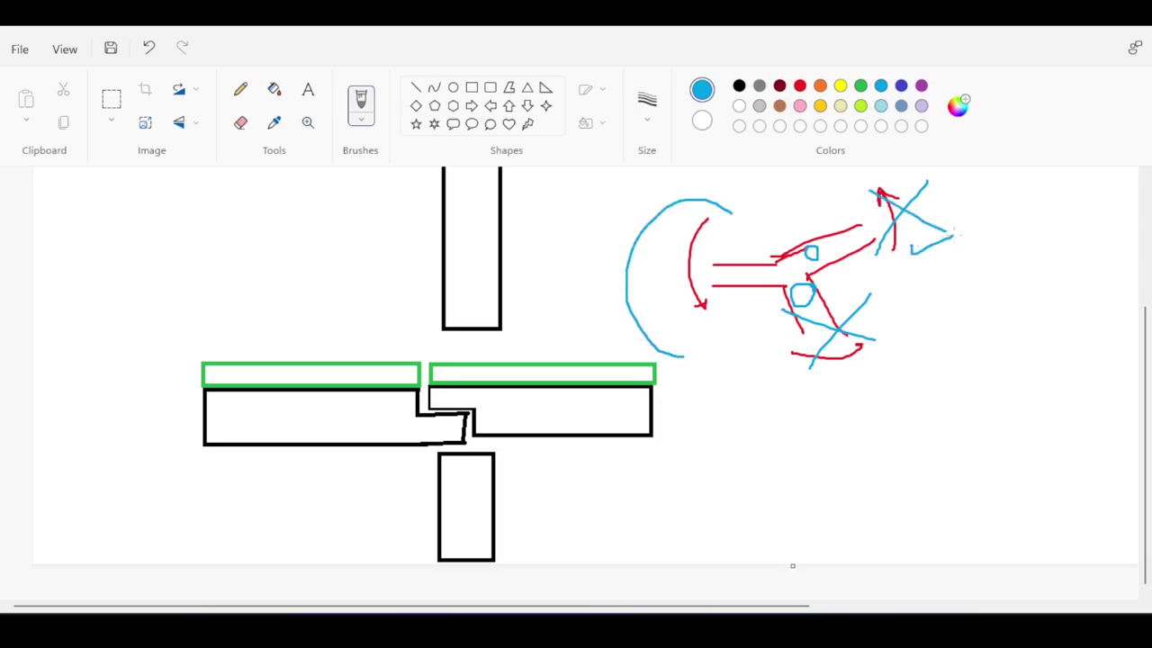
drag(870, 373, 921, 350)
drag(677, 355, 749, 231)
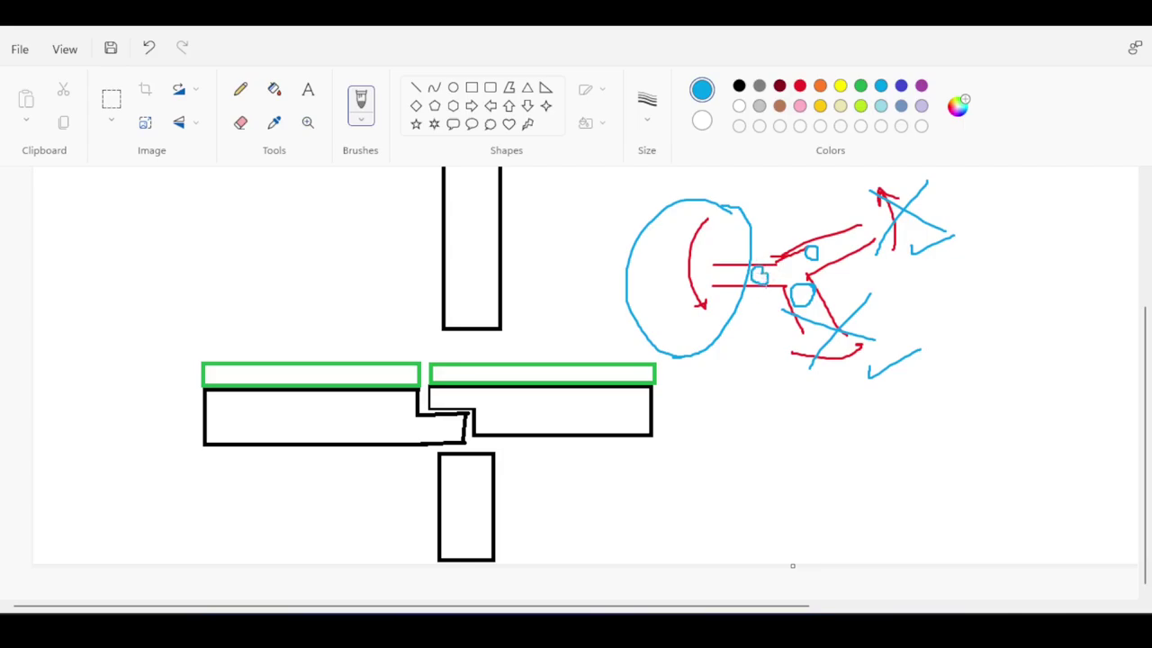
mouse_move(763, 279)
mouse_down()
mouse_move(736, 353)
mouse_move(659, 301)
mouse_up()
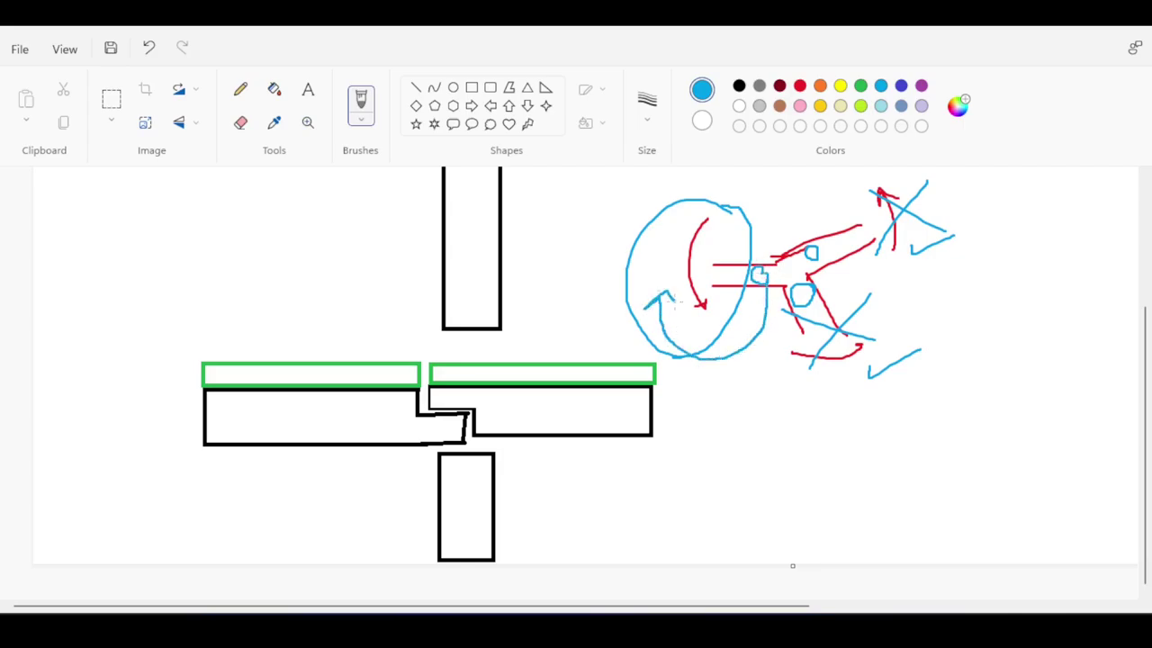
mouse_move(832, 216)
mouse_down()
mouse_move(776, 319)
mouse_move(850, 230)
mouse_up()
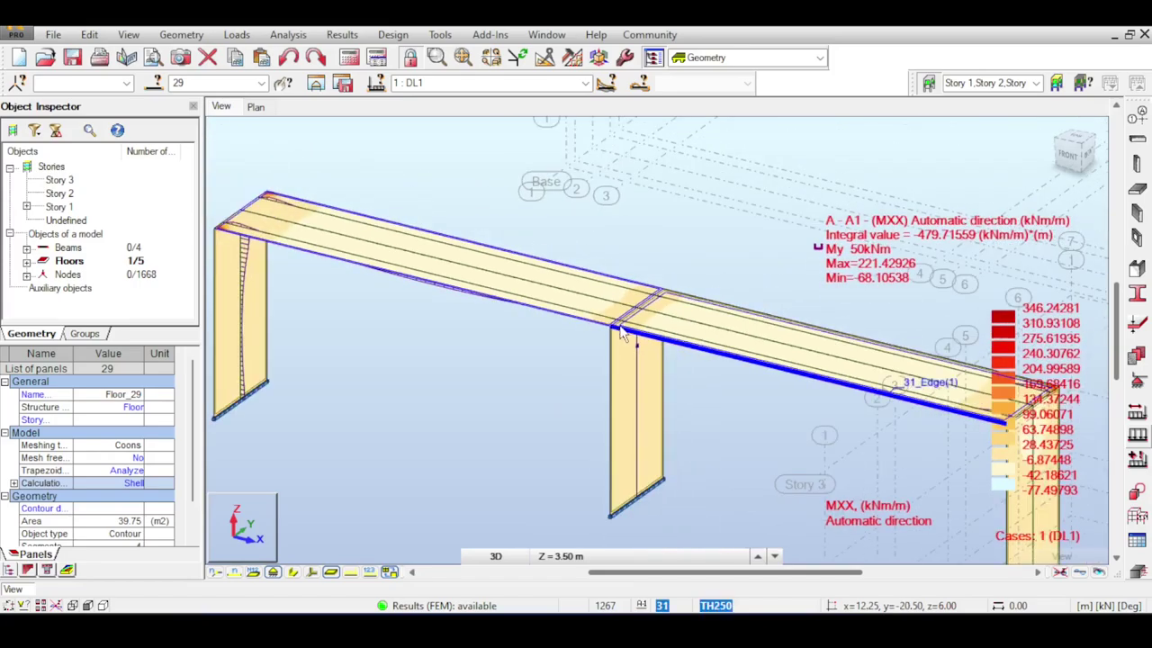
Switch back to Robot Structural Analysis and toggle the deformed shape on and off on the MXX results
scroll(621, 333, down, 1)
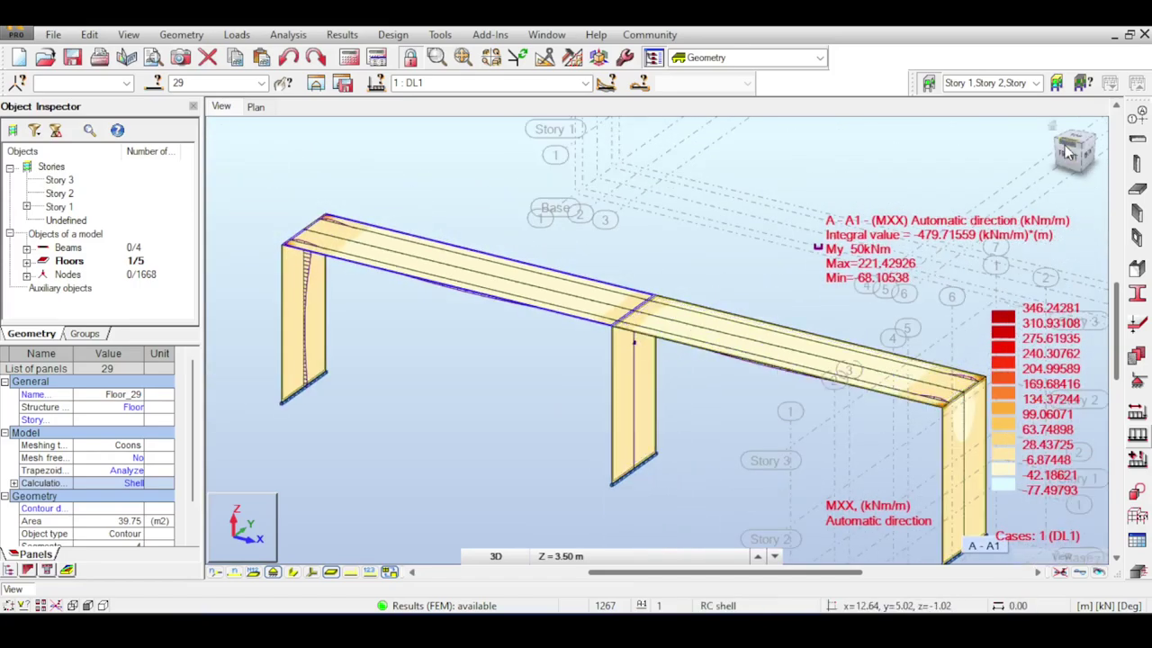
click(1082, 573)
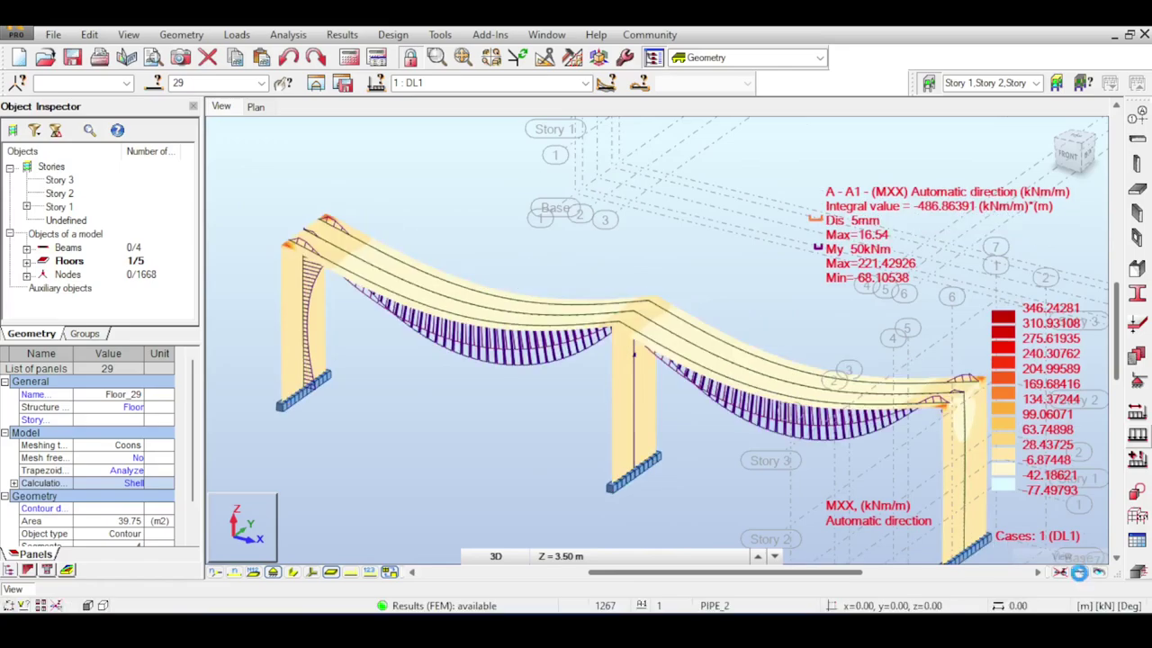
click(1079, 572)
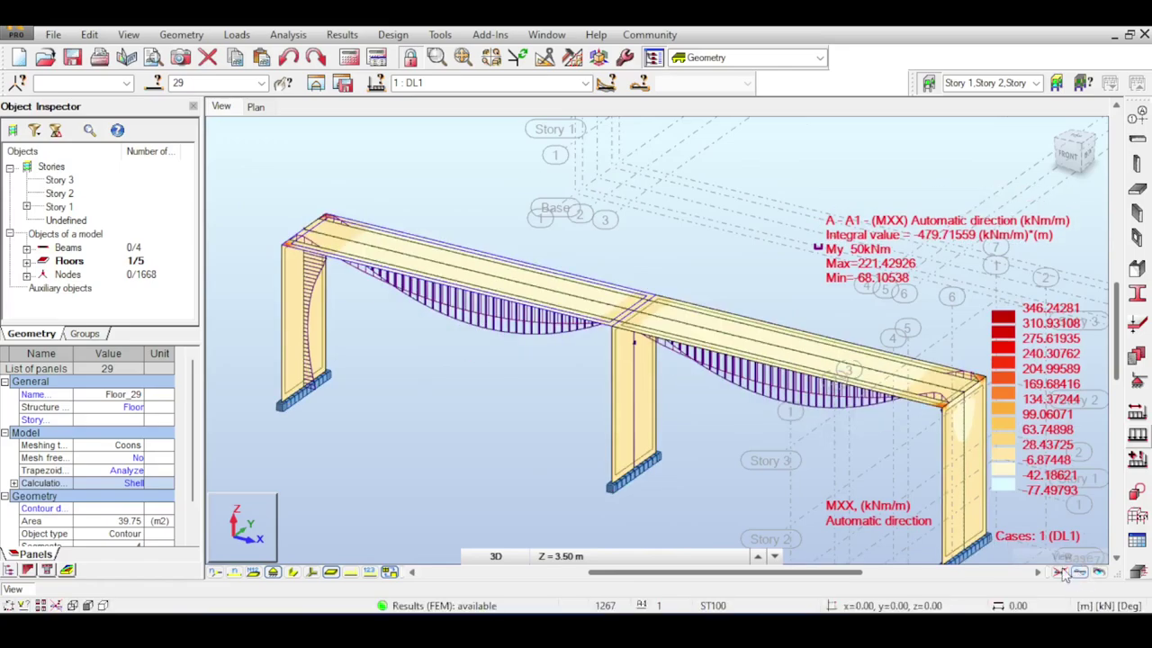
Examine the MXX moment diagrams in front view at the middle wall joint, both slab spans and the end walls
click(1067, 154)
scroll(862, 315, up, 4)
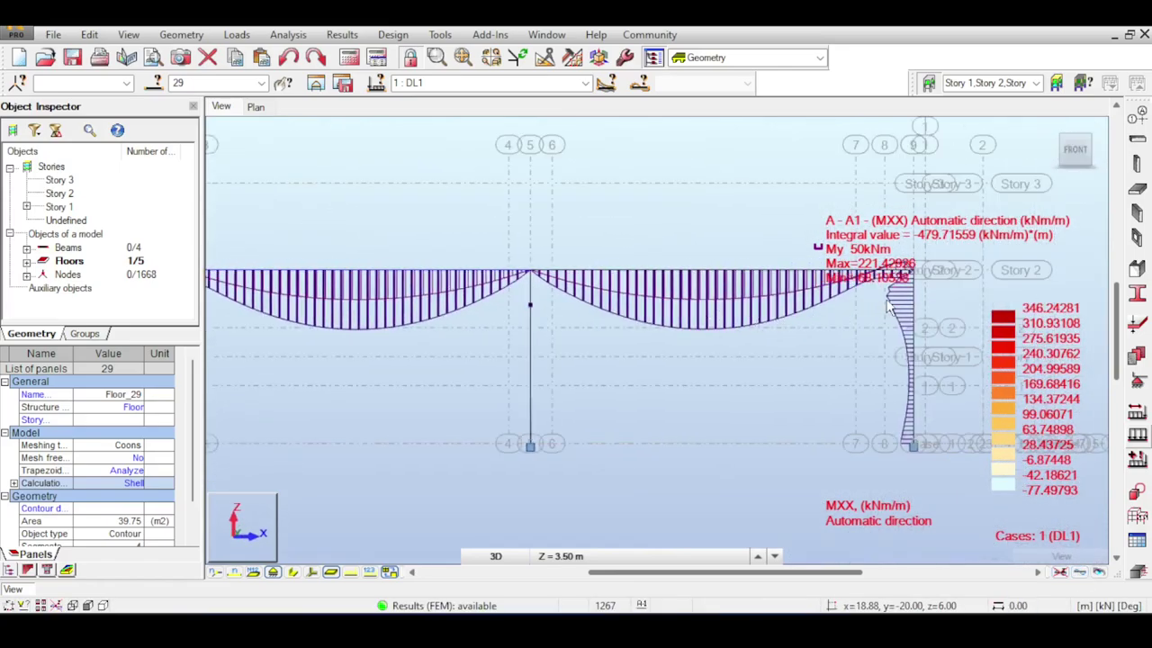
scroll(814, 236, down, 3)
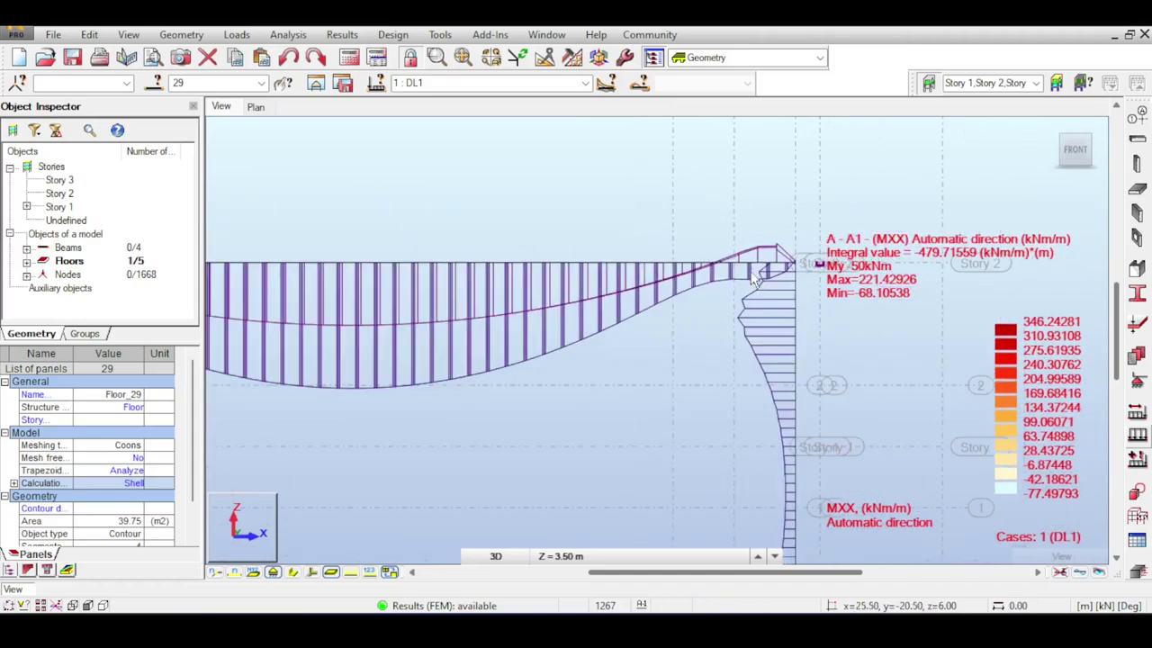
scroll(423, 216, up, 4)
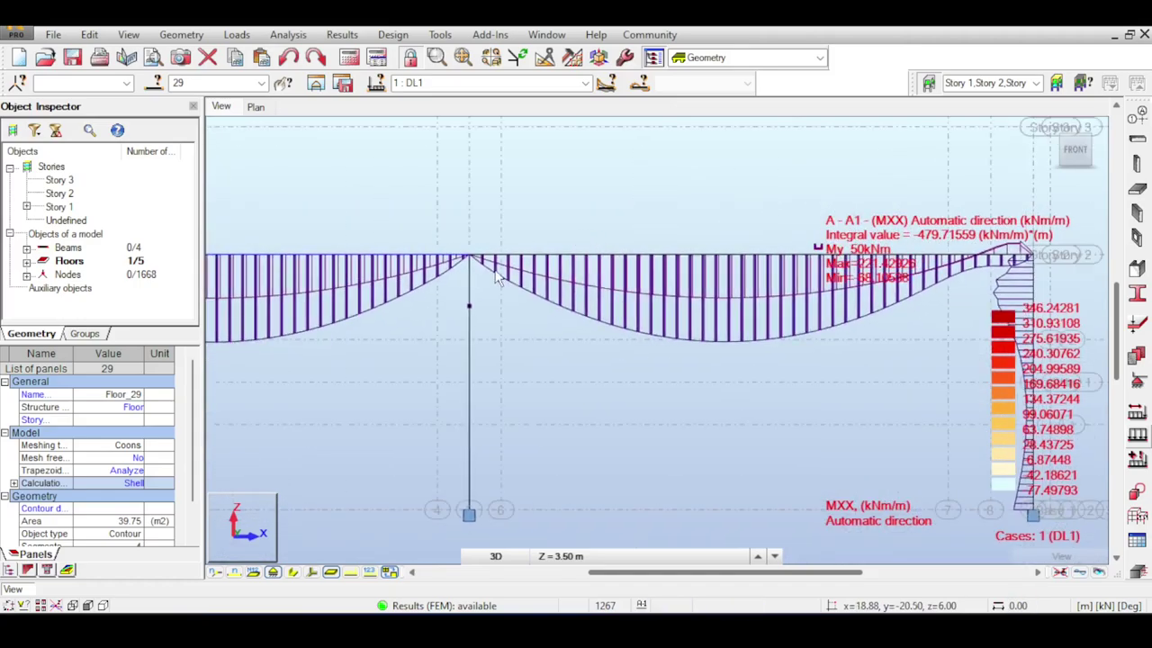
scroll(471, 206, down, 4)
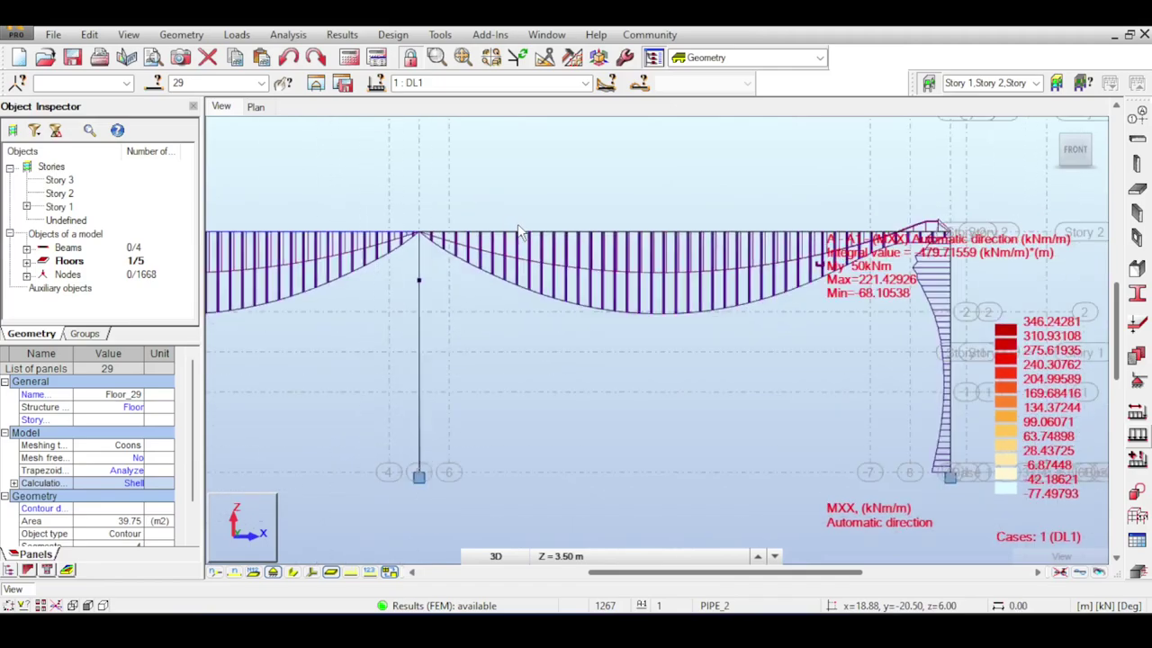
middle_drag(585, 236, 709, 269)
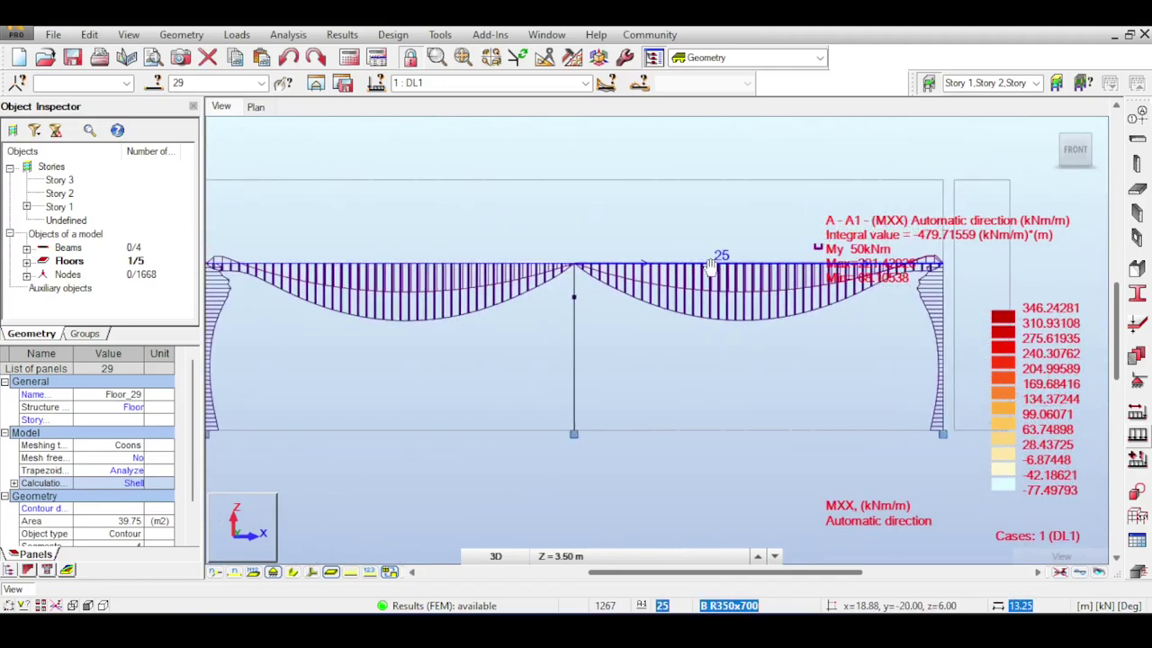
scroll(795, 261, down, 1)
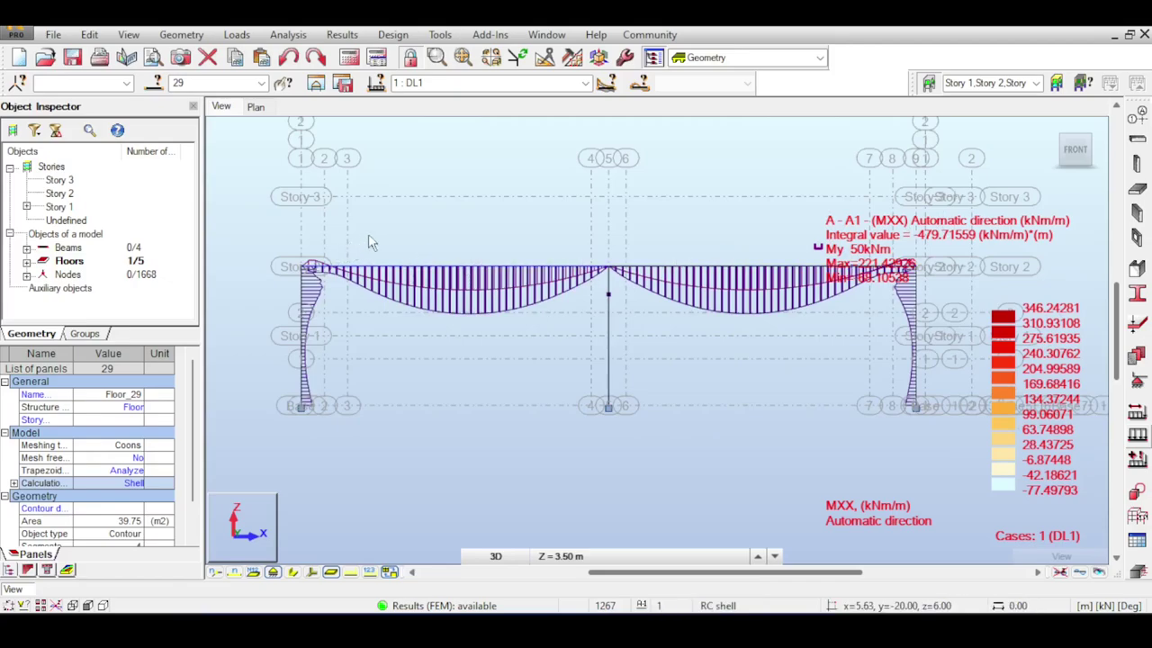
scroll(493, 237, down, 1)
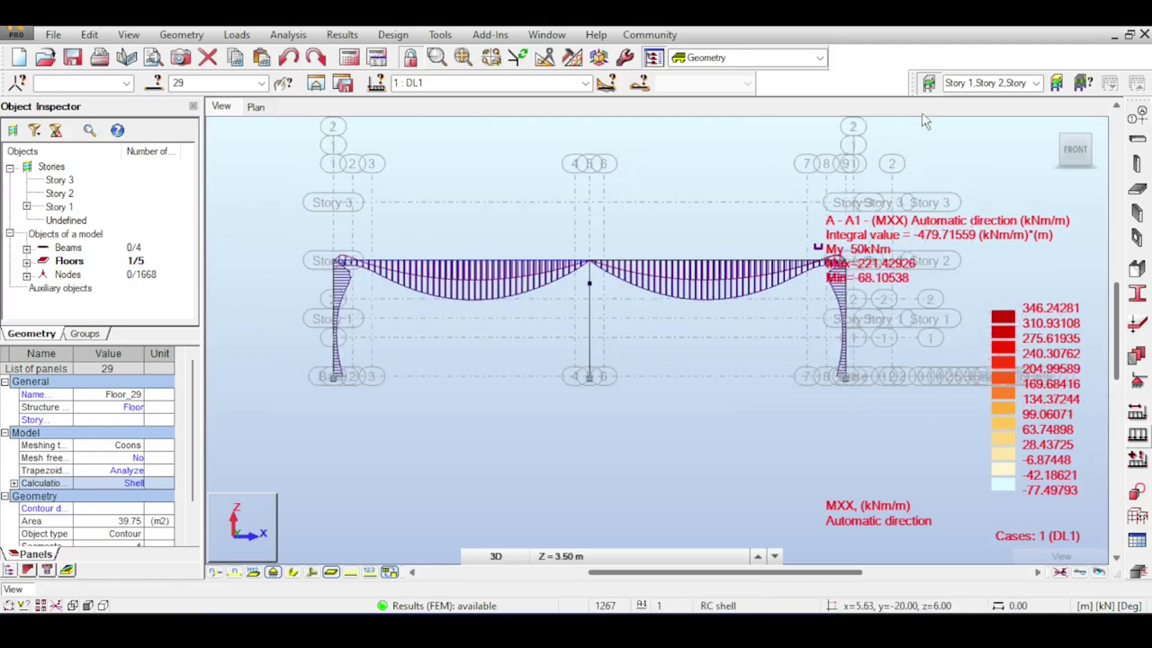
Return to the 3D view, open the load definition for case DL1, and inspect the slab joint over the wall
click(1055, 128)
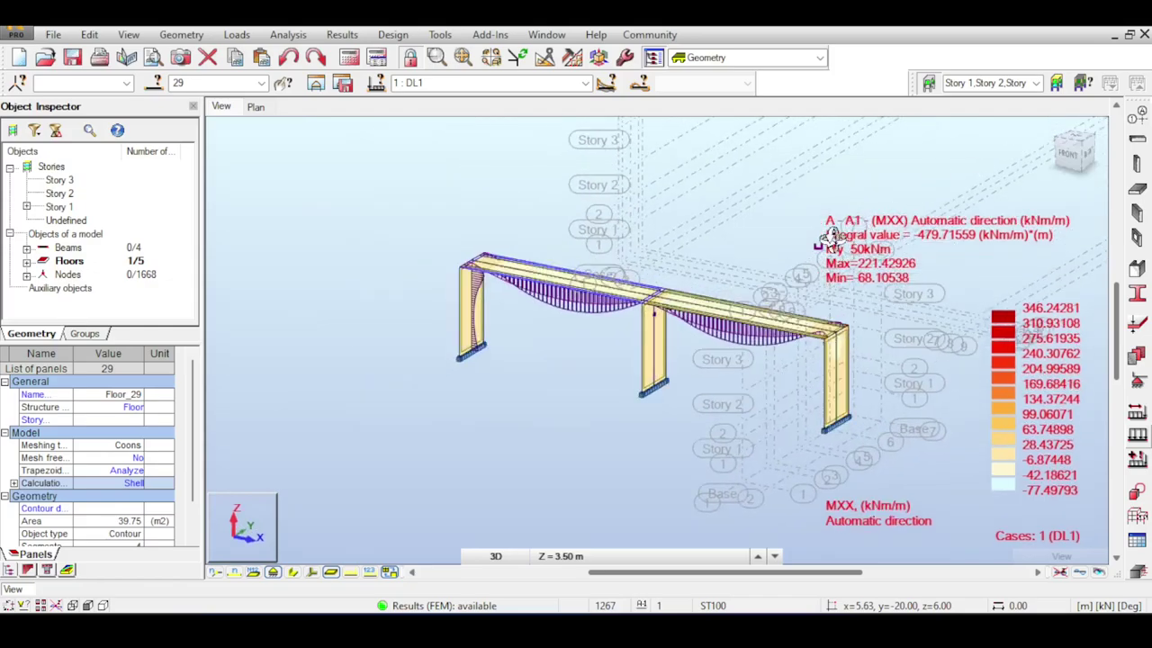
scroll(523, 209, up, 4)
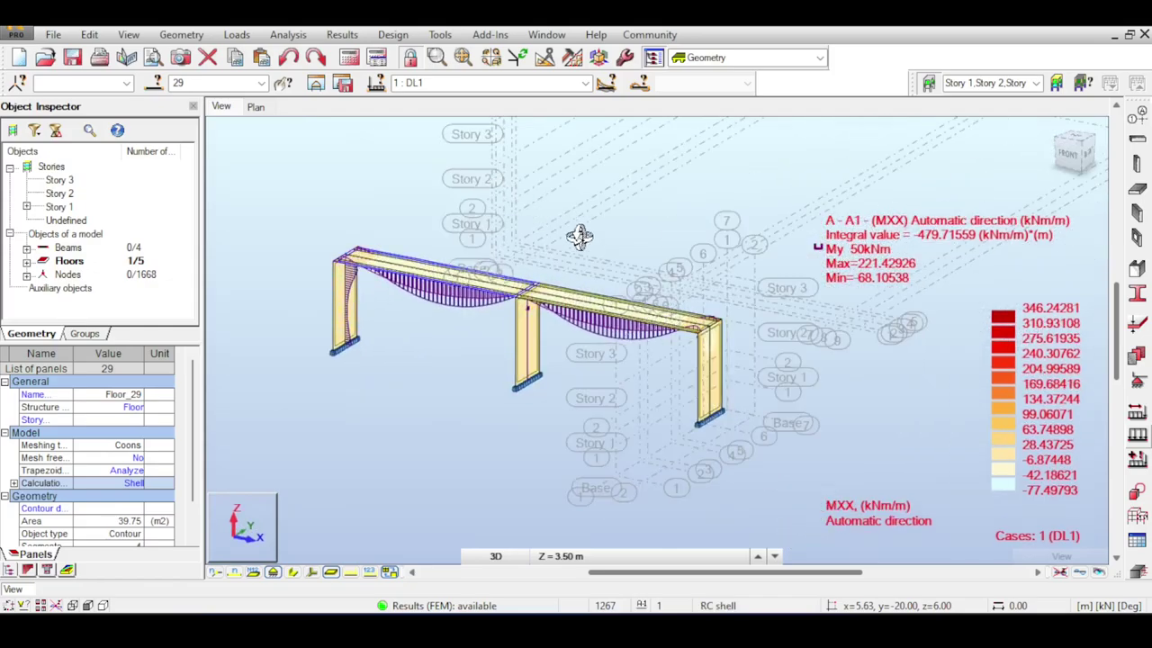
middle_drag(587, 243, 752, 198)
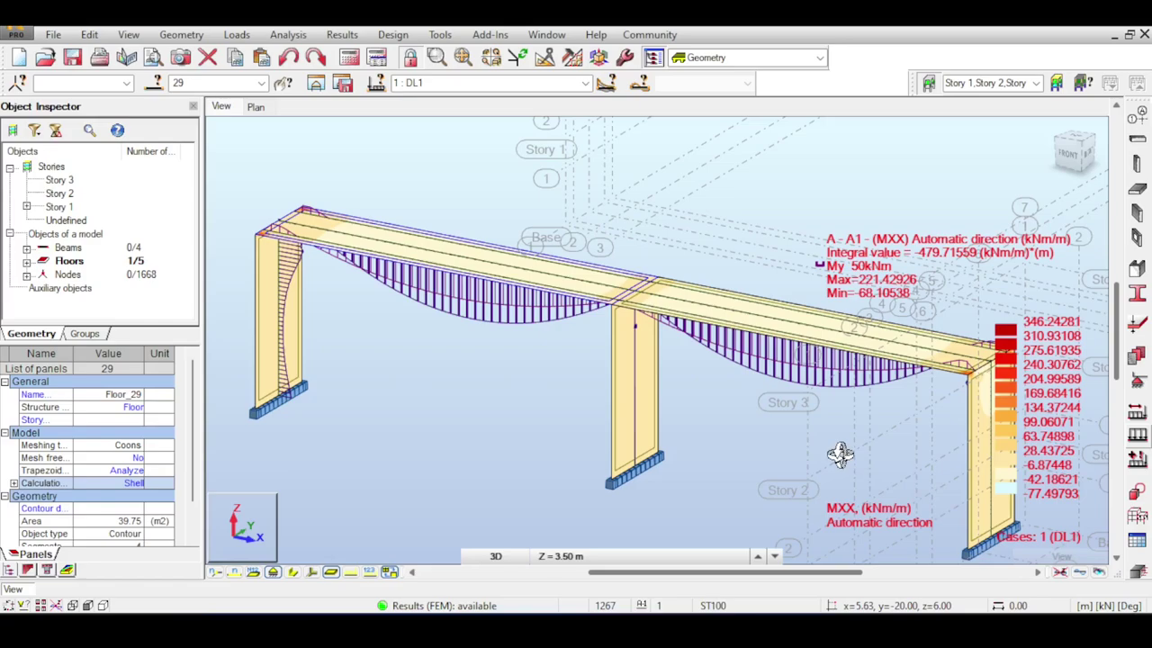
click(1141, 437)
drag(981, 110, 893, 108)
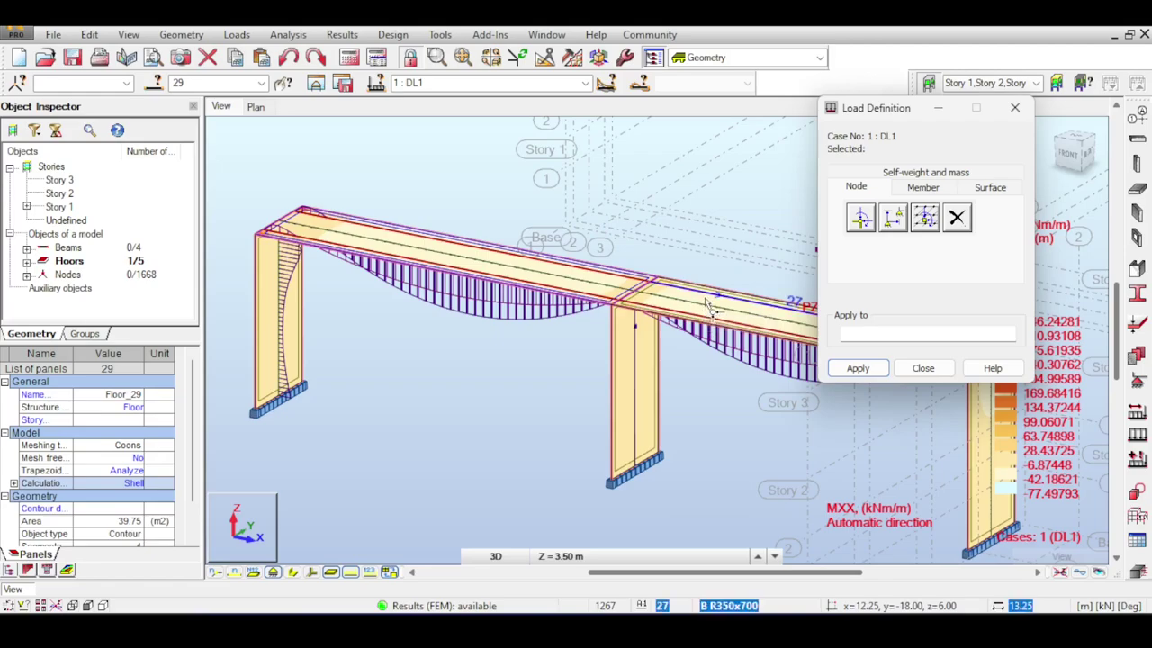
scroll(711, 306, up, 2)
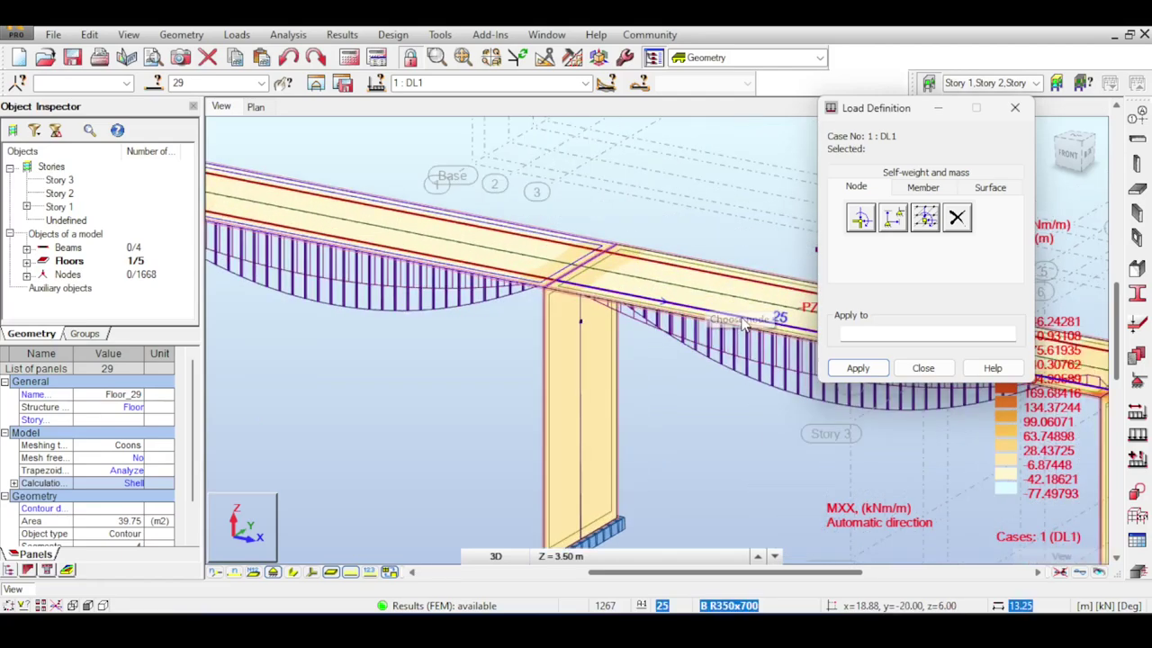
middle_drag(711, 300, 655, 295)
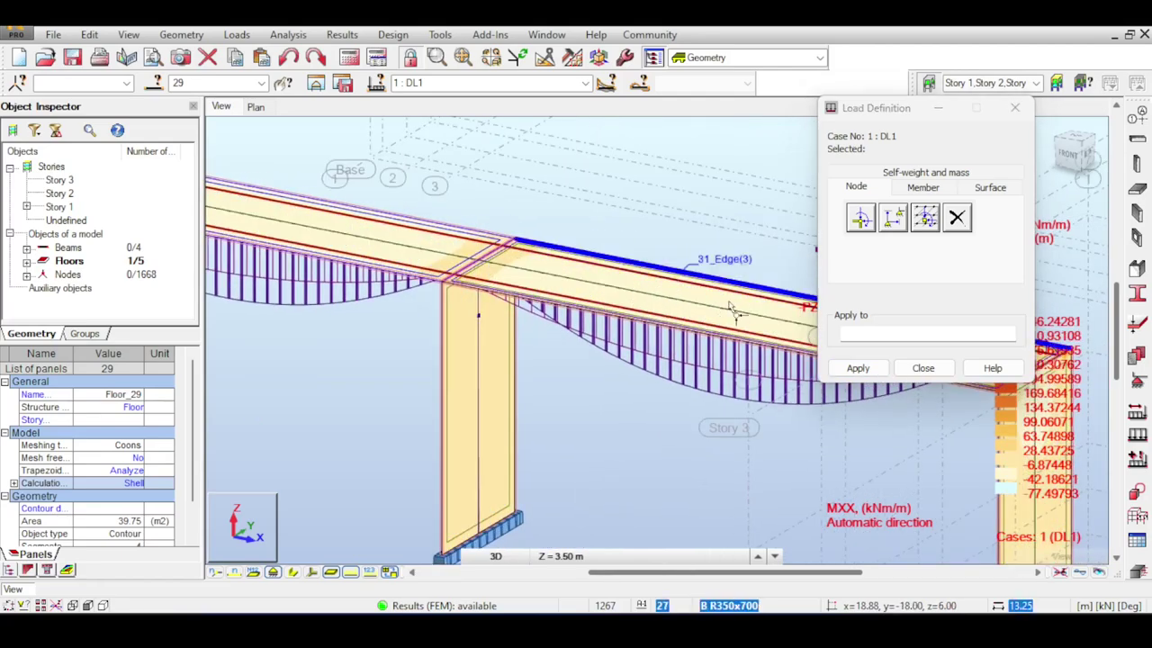
scroll(720, 301, up, 2)
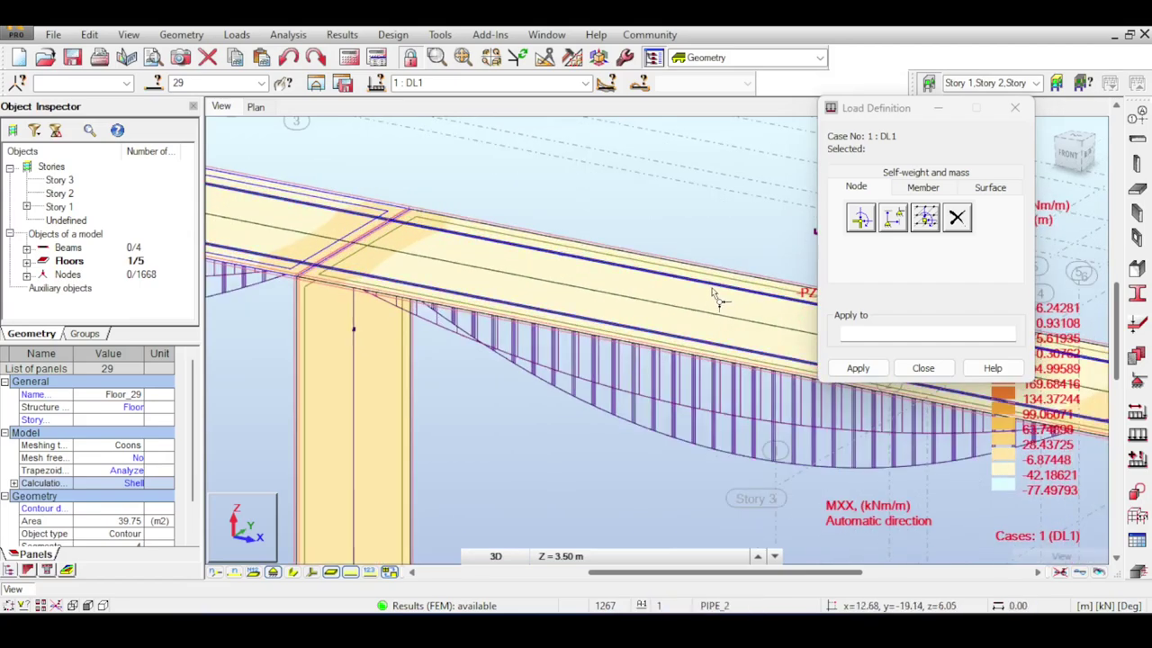
scroll(713, 302, down, 3)
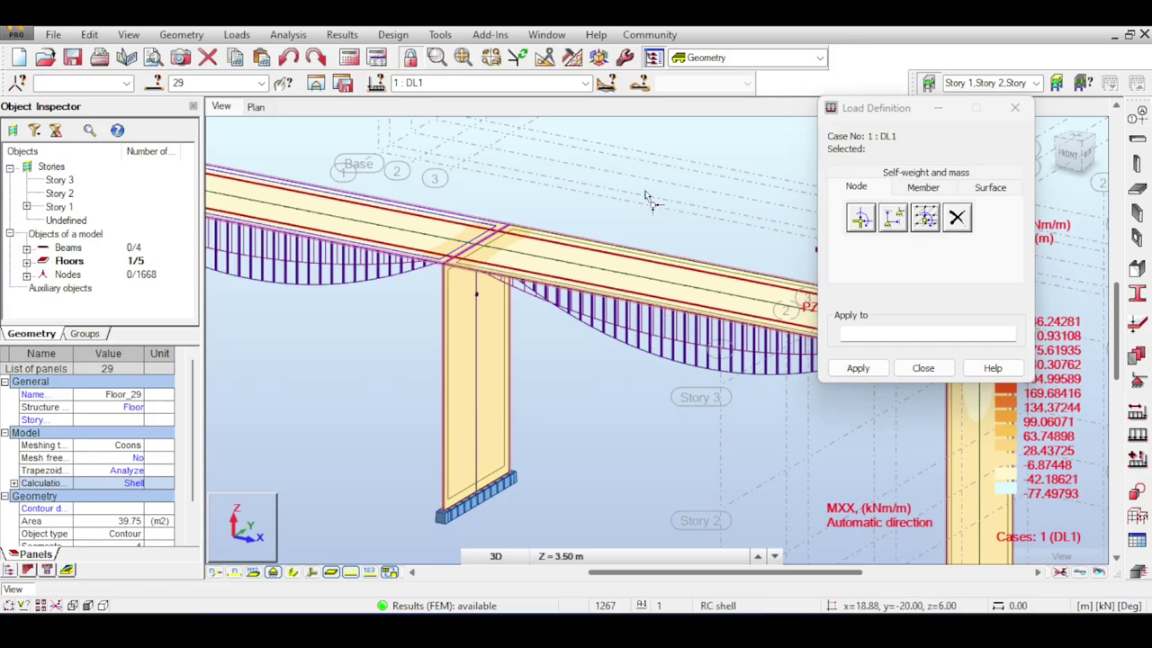
Calculate 25 × 0.1 in Calculator, then close it and return to the slab model
drag(682, 154, 448, 94)
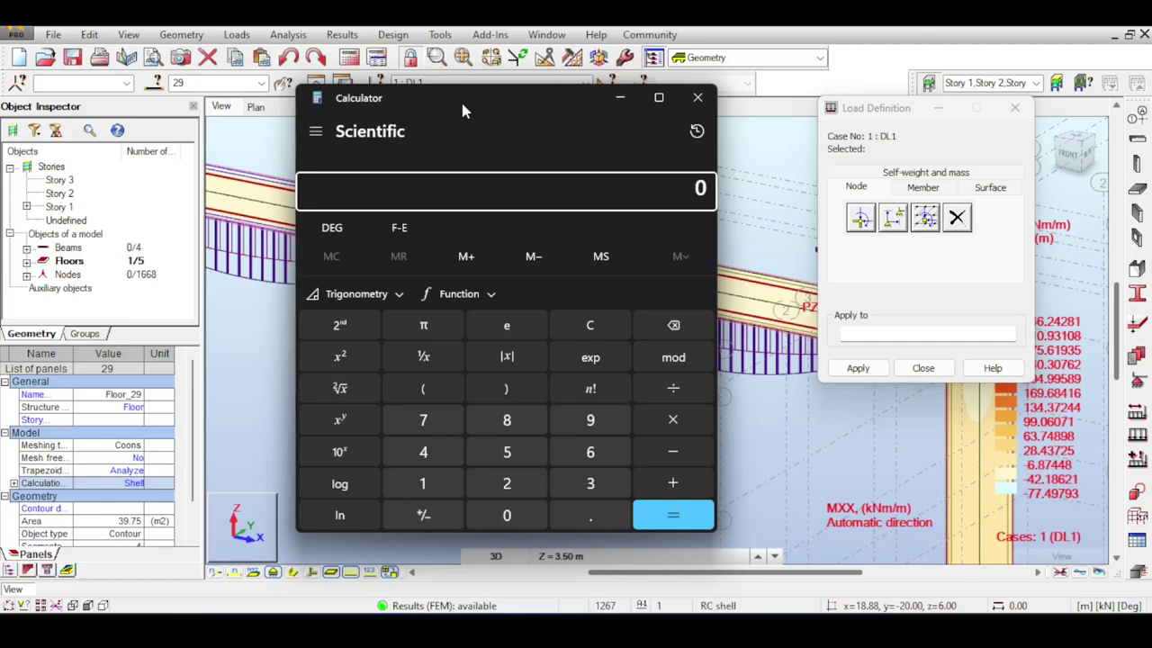
text(25)
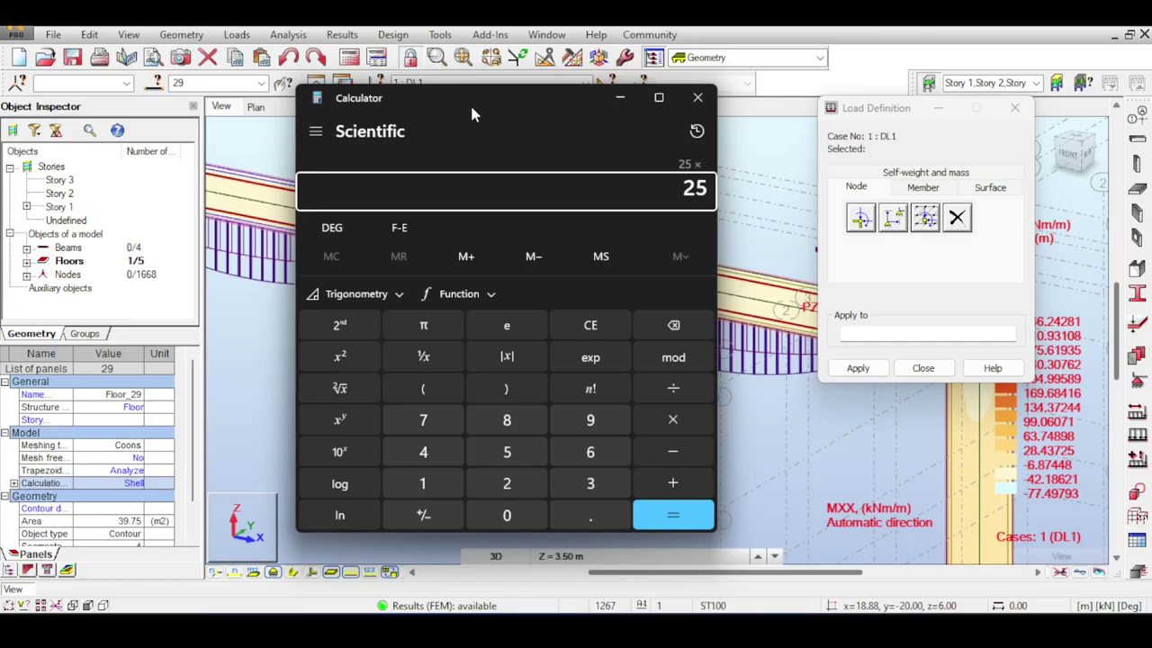
text(0.1)
key(Return)
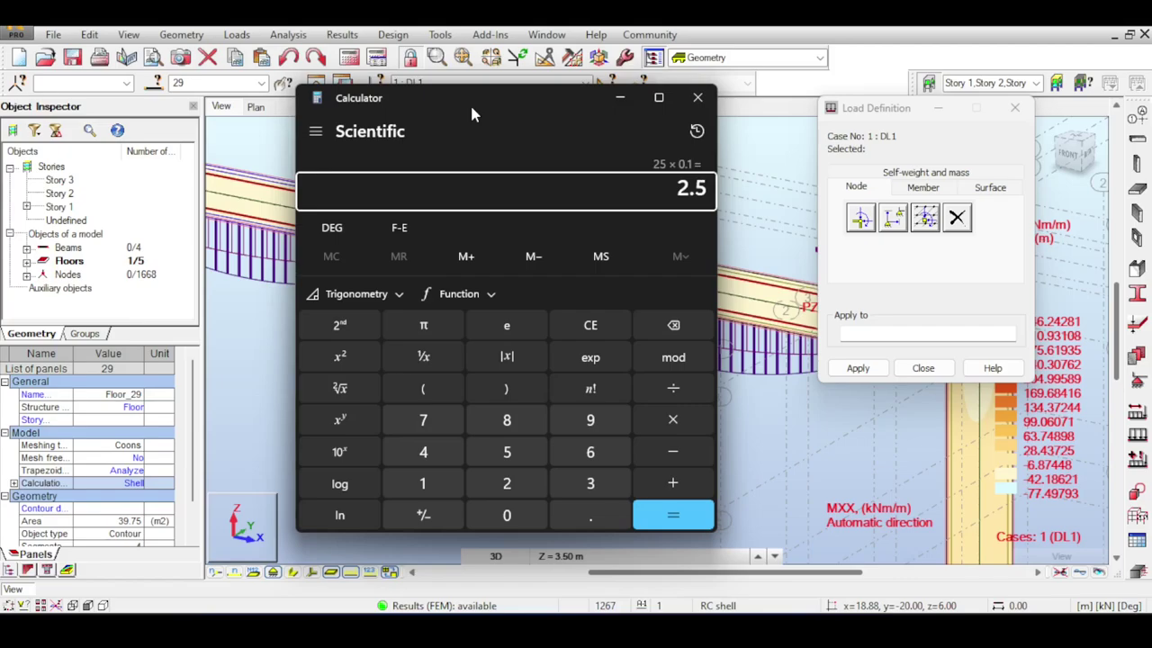
drag(471, 107, 773, 368)
click(1015, 473)
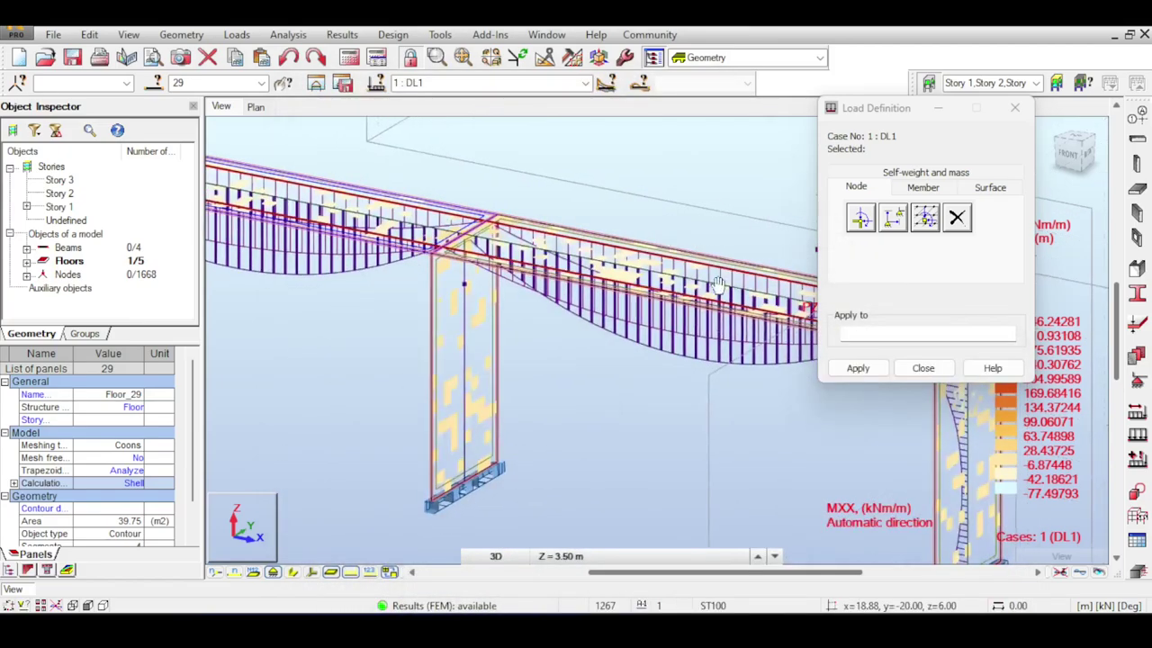
scroll(367, 394, down, 2)
middle_drag(662, 342, 724, 269)
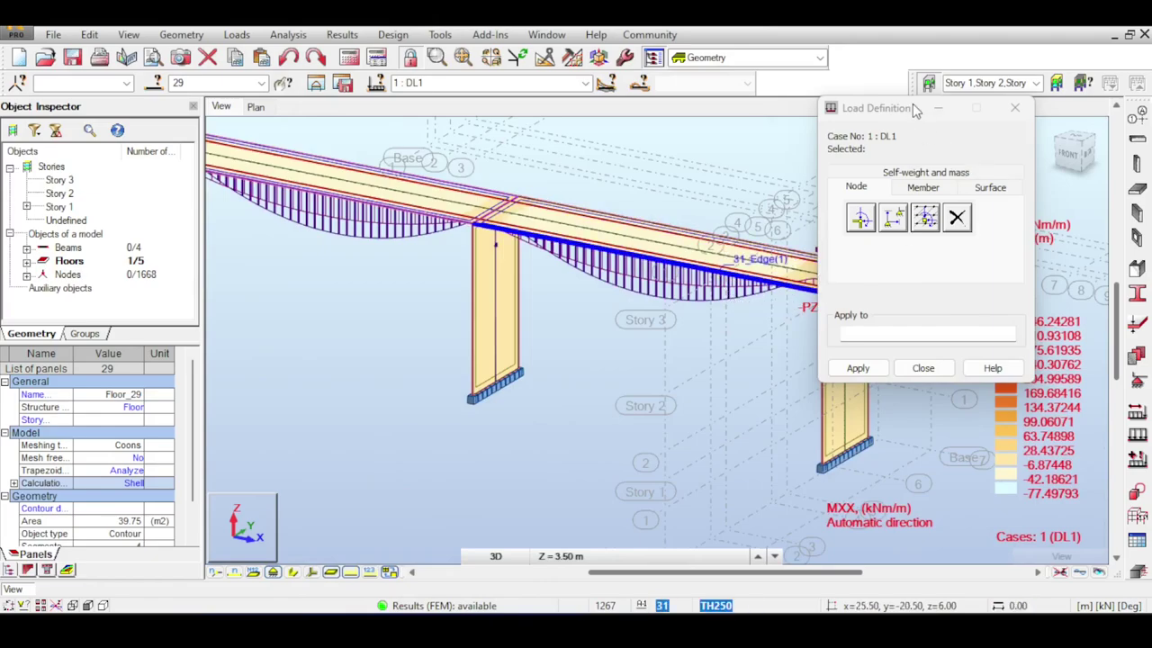
Inspect the MXX moment diagrams on the slabs and walls from several 3D angles, moving the Load Definition dialog out of the way
drag(913, 107, 1065, 283)
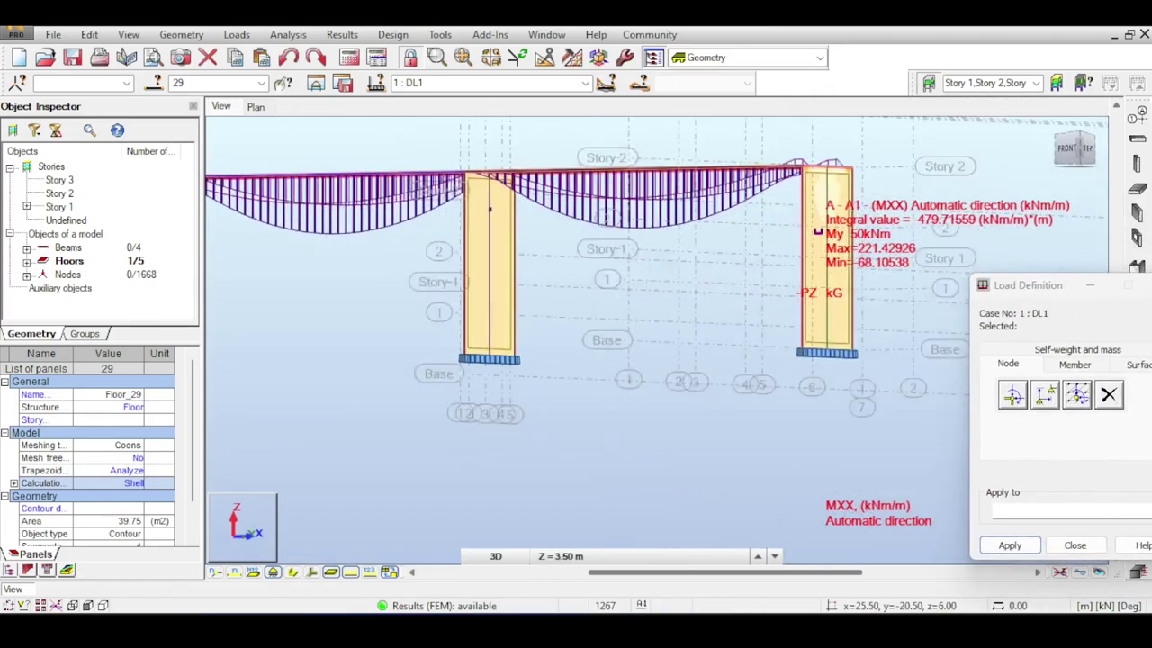
drag(1076, 148, 1069, 155)
middle_drag(825, 197, 951, 297)
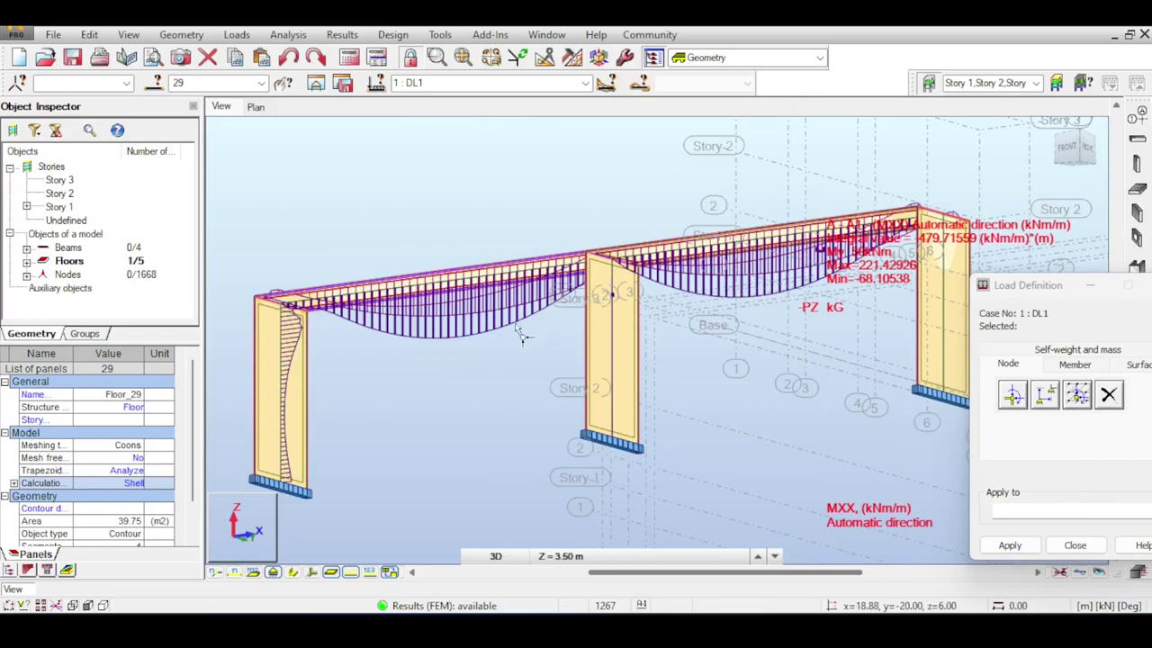
middle_drag(758, 297, 783, 347)
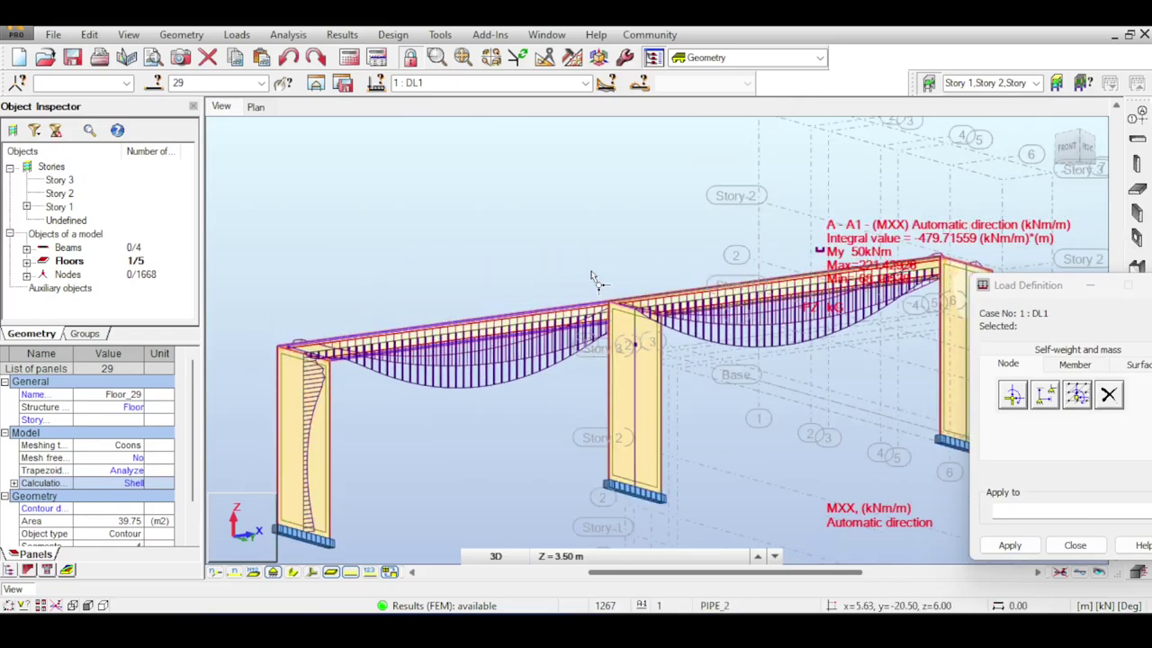
scroll(599, 272, down, 2)
drag(1087, 148, 1084, 156)
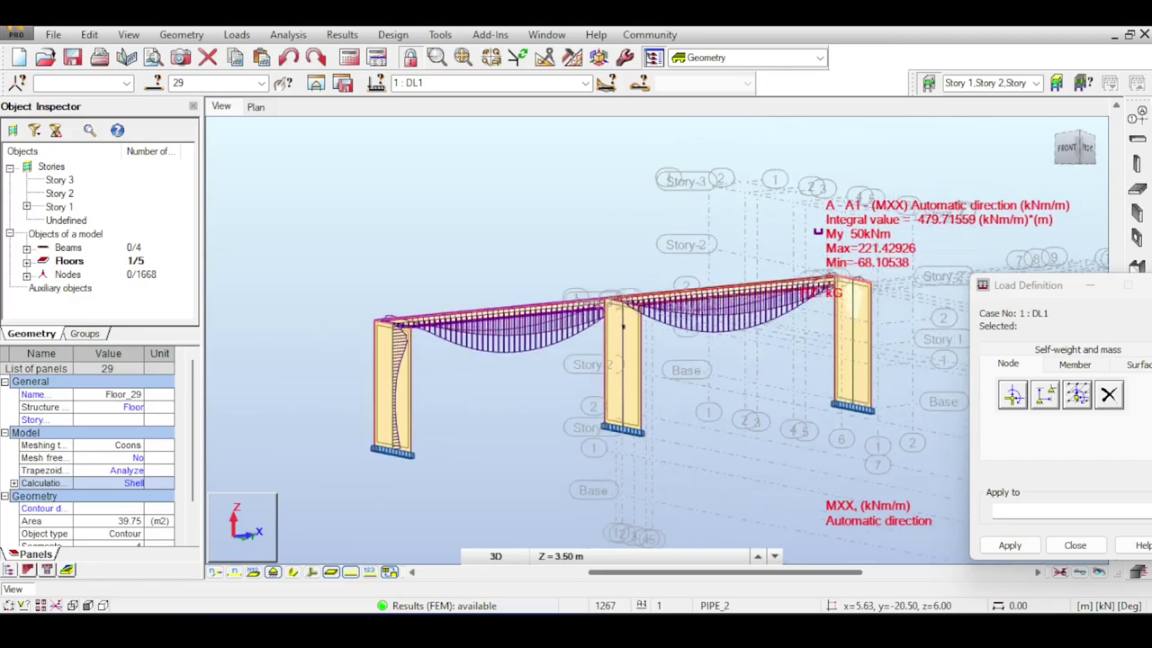
shift+middle_drag(623, 325, 836, 279)
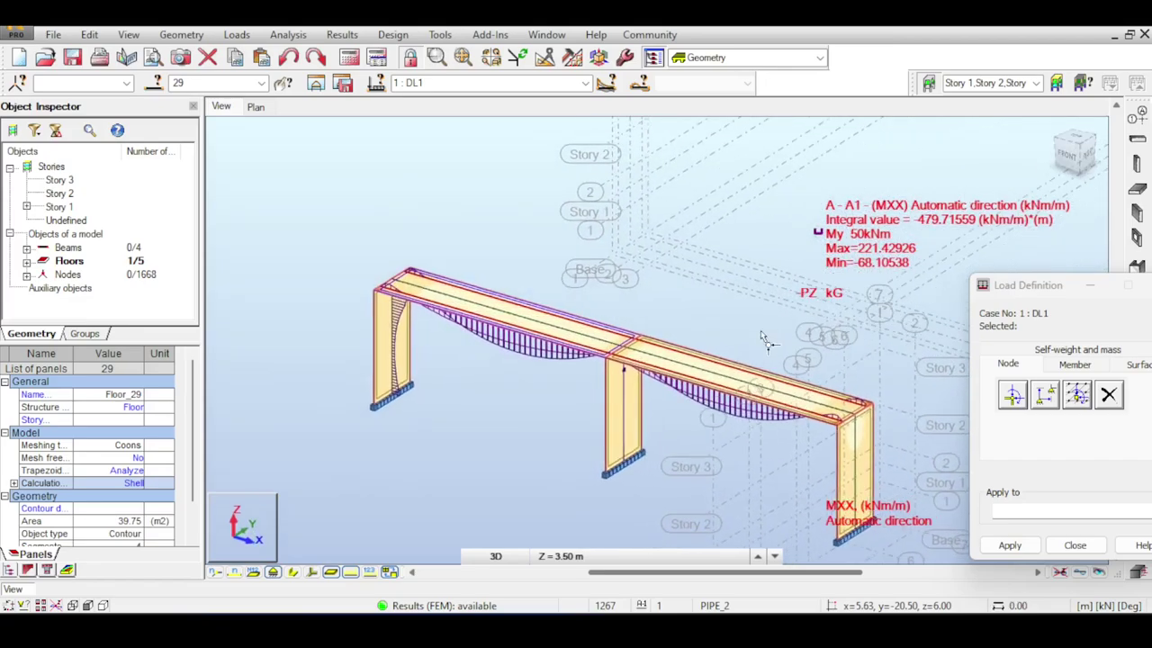
drag(1034, 284, 991, 243)
drag(956, 199, 957, 198)
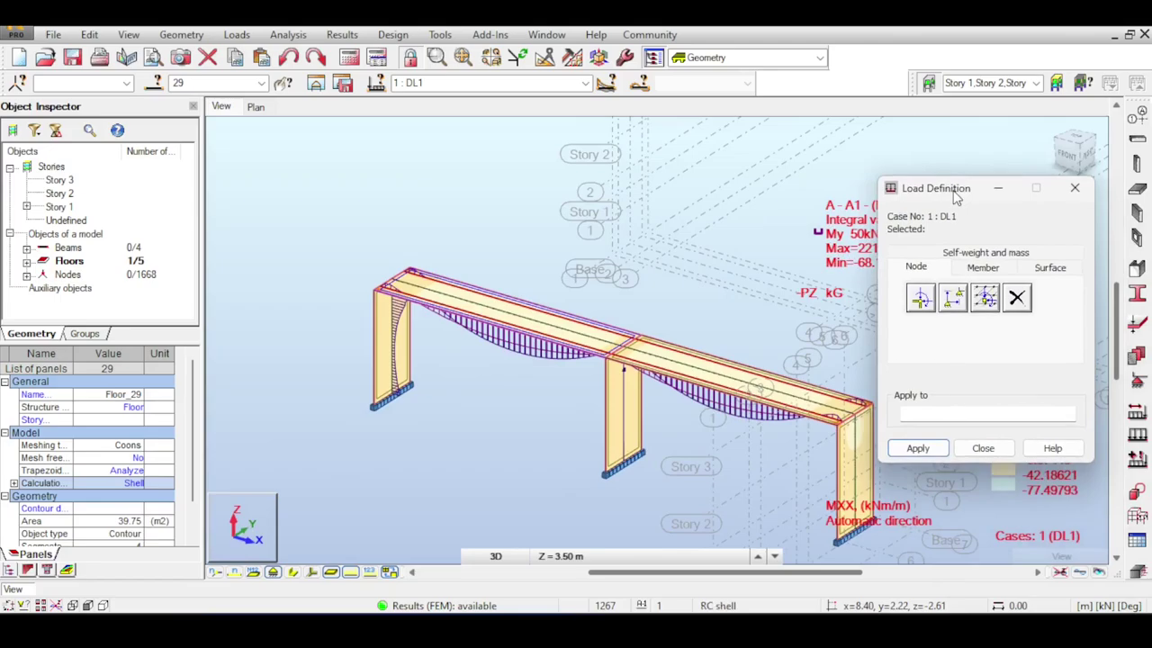
Switch to Calculator, add 1 to the 2.5 result, and return to the slab model in Robot Structural Analysis
key(alt+Tab)
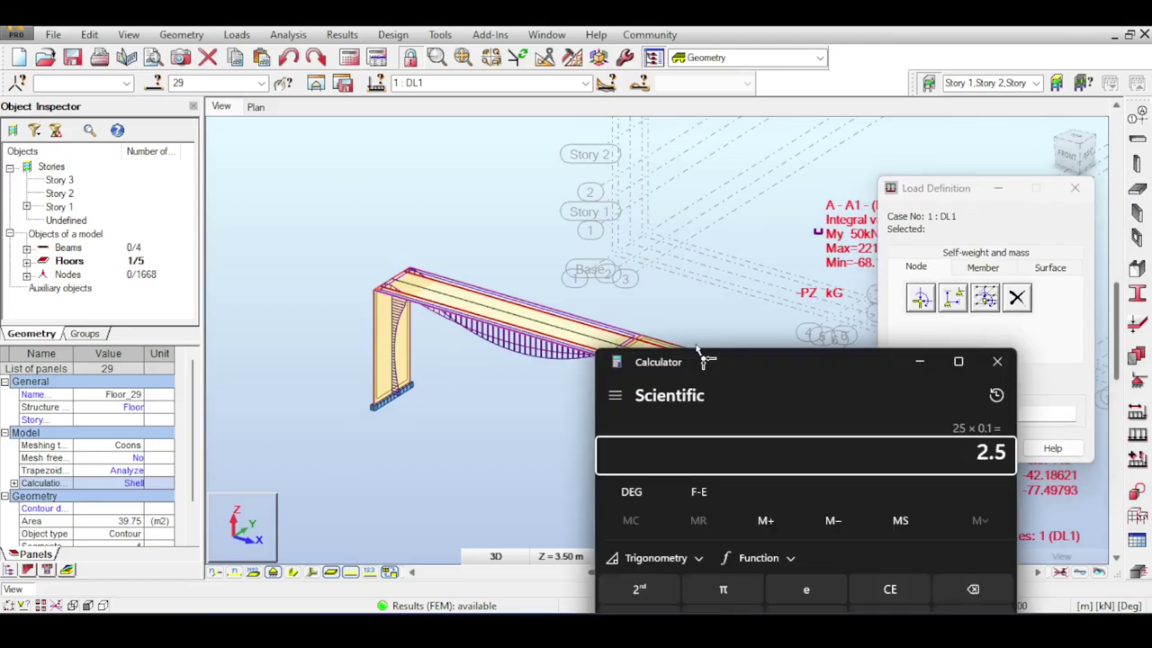
text(+1)
key(Return)
drag(726, 367, 905, 293)
middle_drag(698, 315, 653, 299)
scroll(654, 300, down, 1)
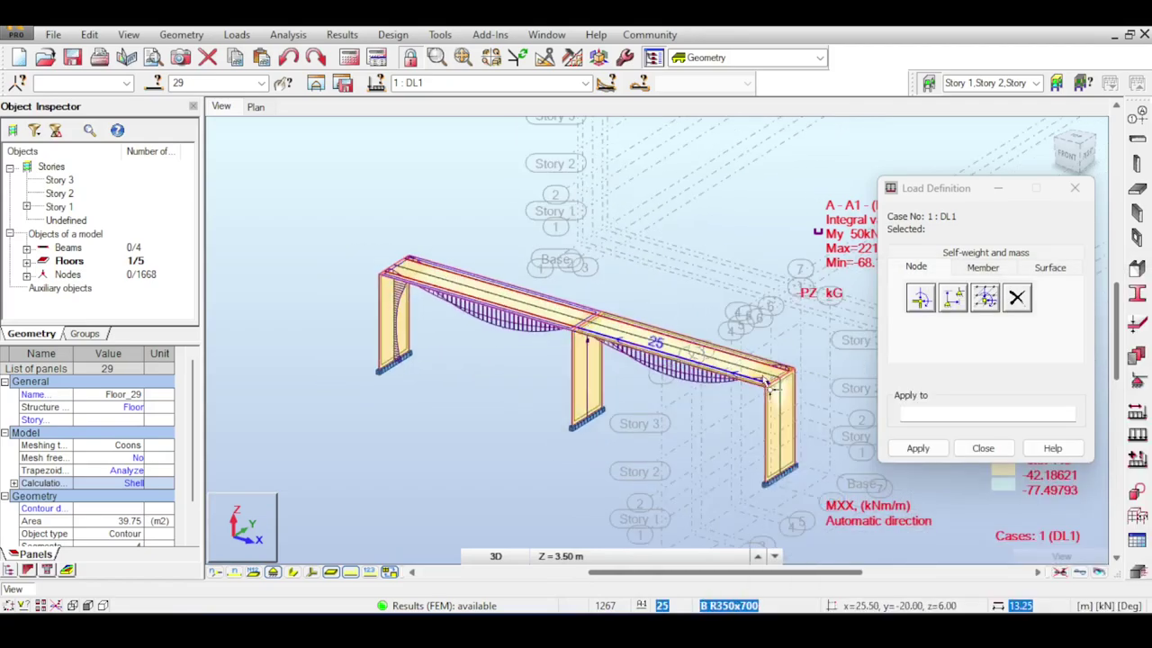
Define a uniform planar surface load for case DL1 with a global Z value of -3.5 kPa
scroll(771, 386, up, 2)
middle_drag(565, 274, 675, 337)
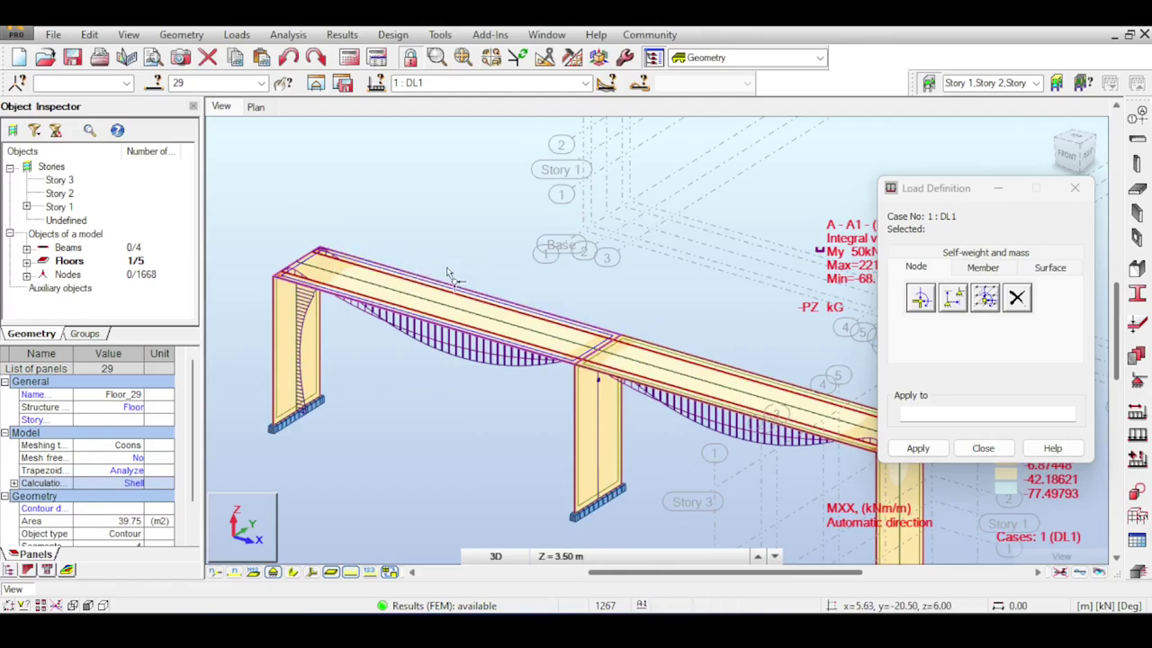
middle_drag(727, 324, 601, 284)
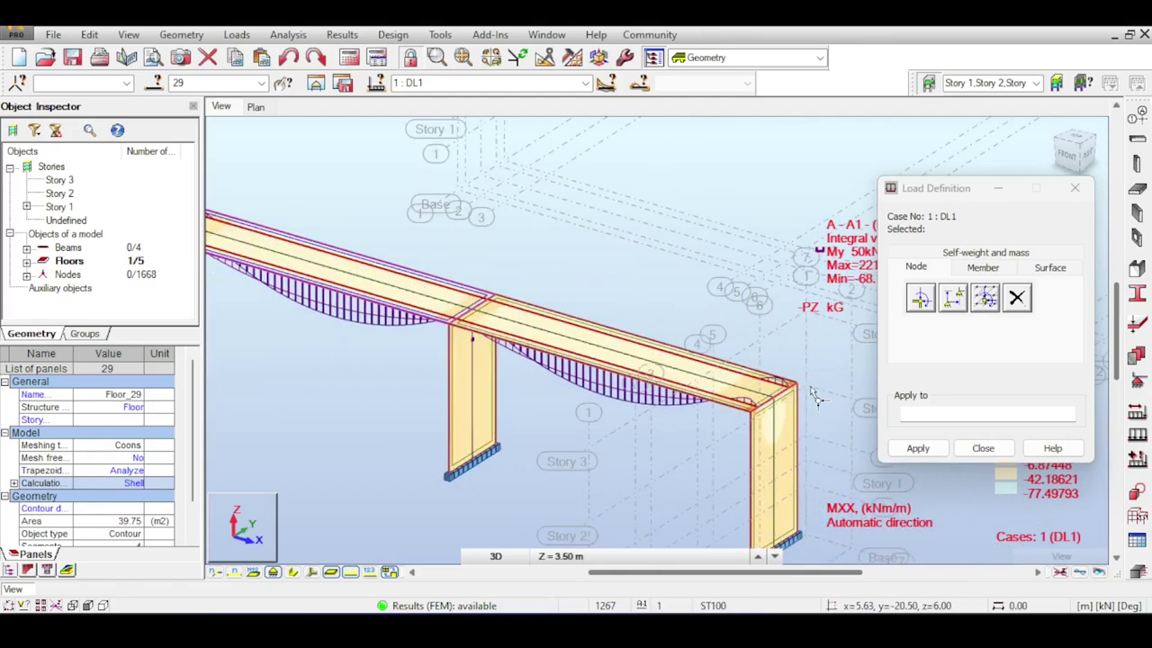
middle_drag(489, 252, 564, 239)
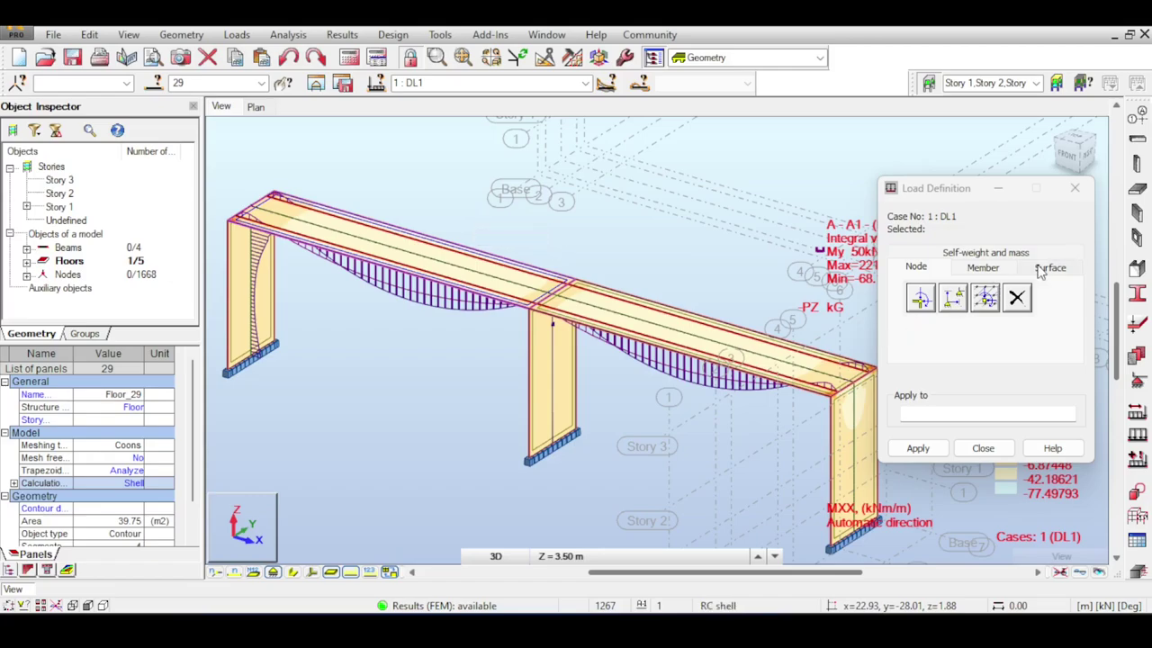
click(981, 270)
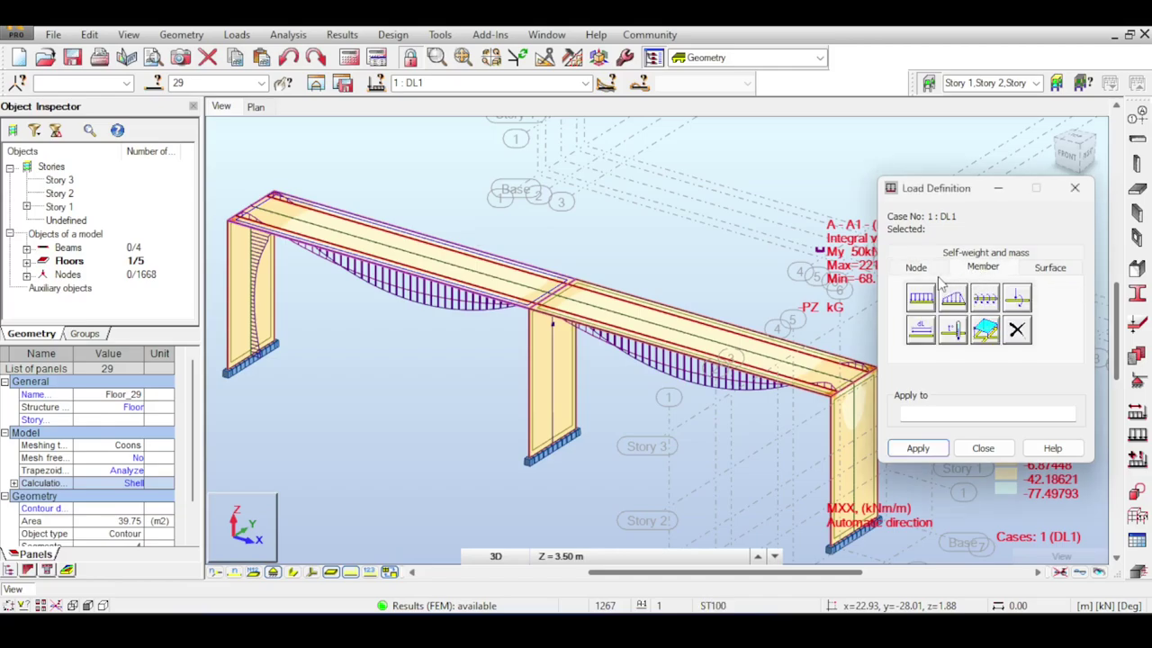
click(1044, 268)
click(926, 302)
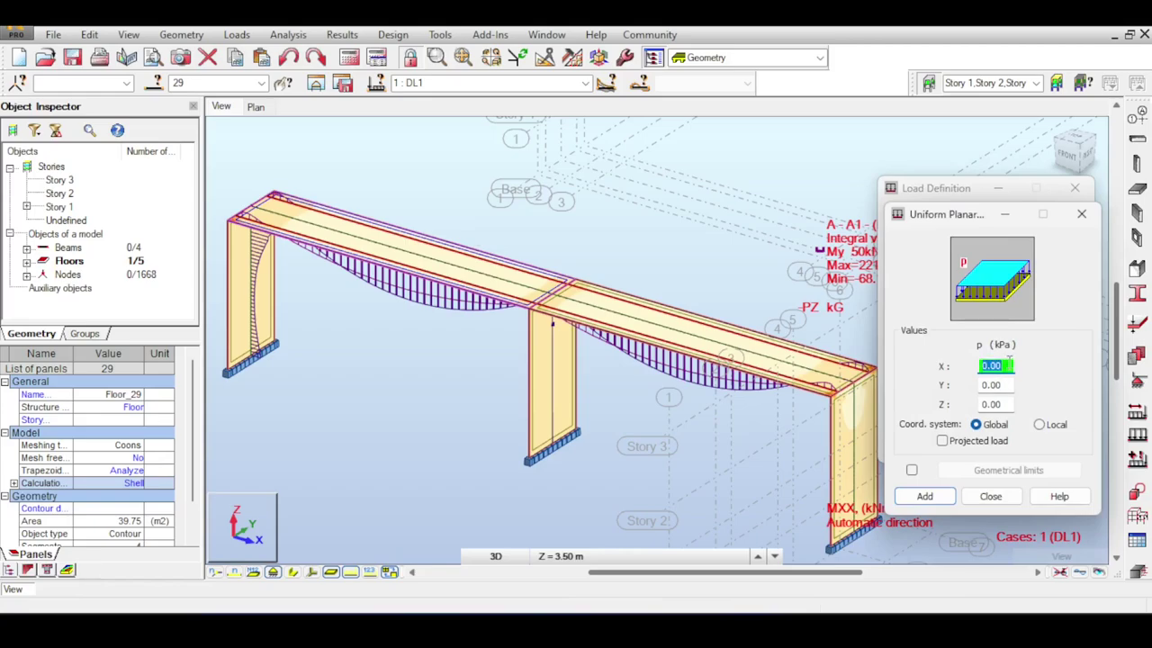
key(Tab)
key(Tab)
text(3)
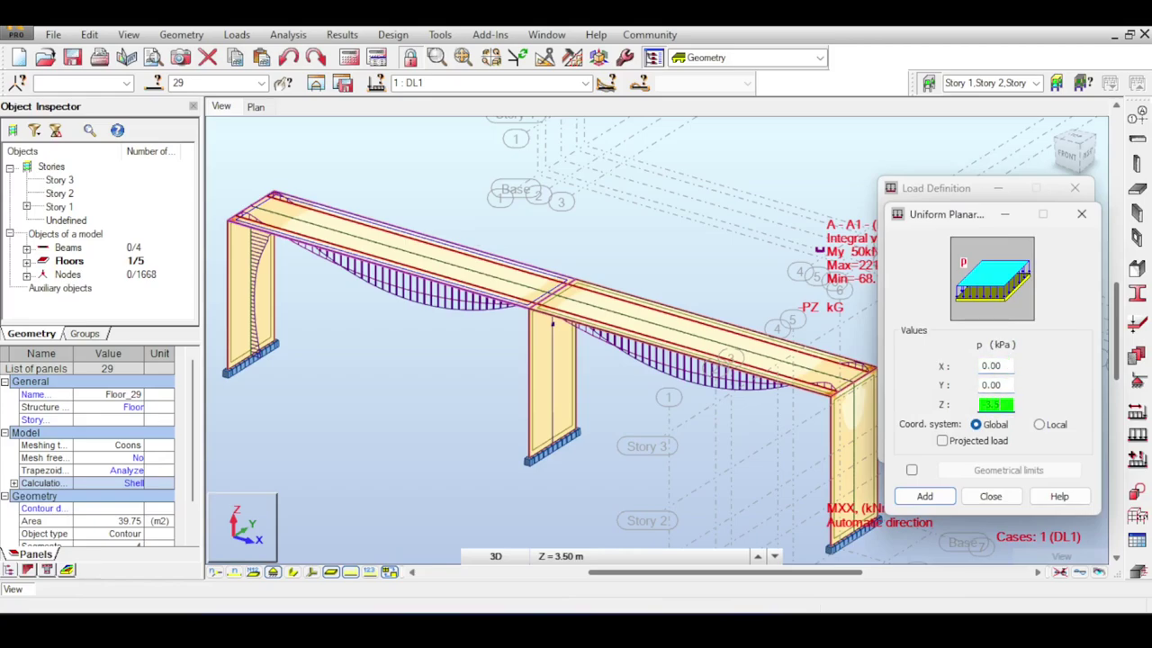
click(924, 496)
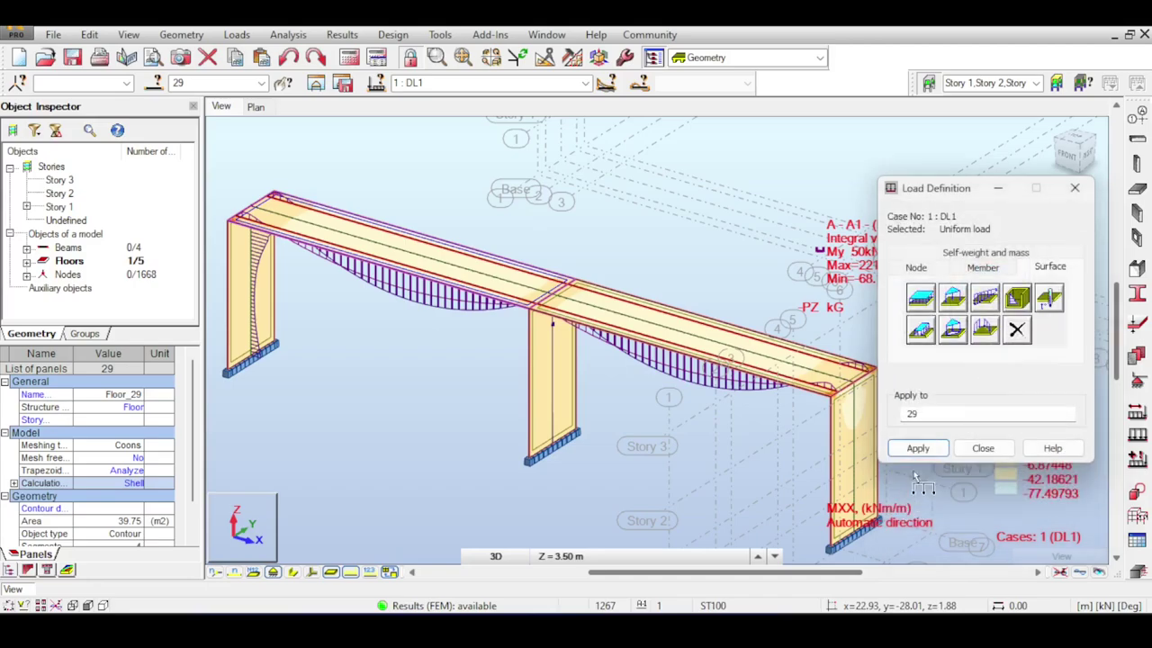
Replace the target list with both slab spans and their joint elements, apply the uniform load, and keep DL1 as the active case
drag(920, 414, 893, 414)
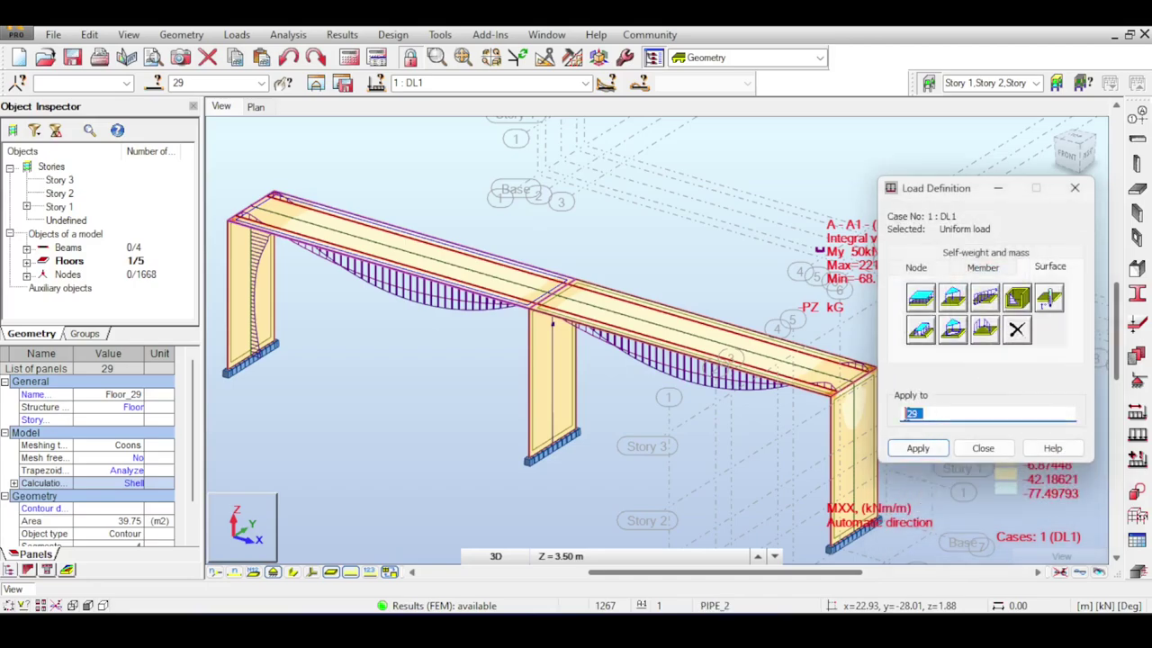
key(Delete)
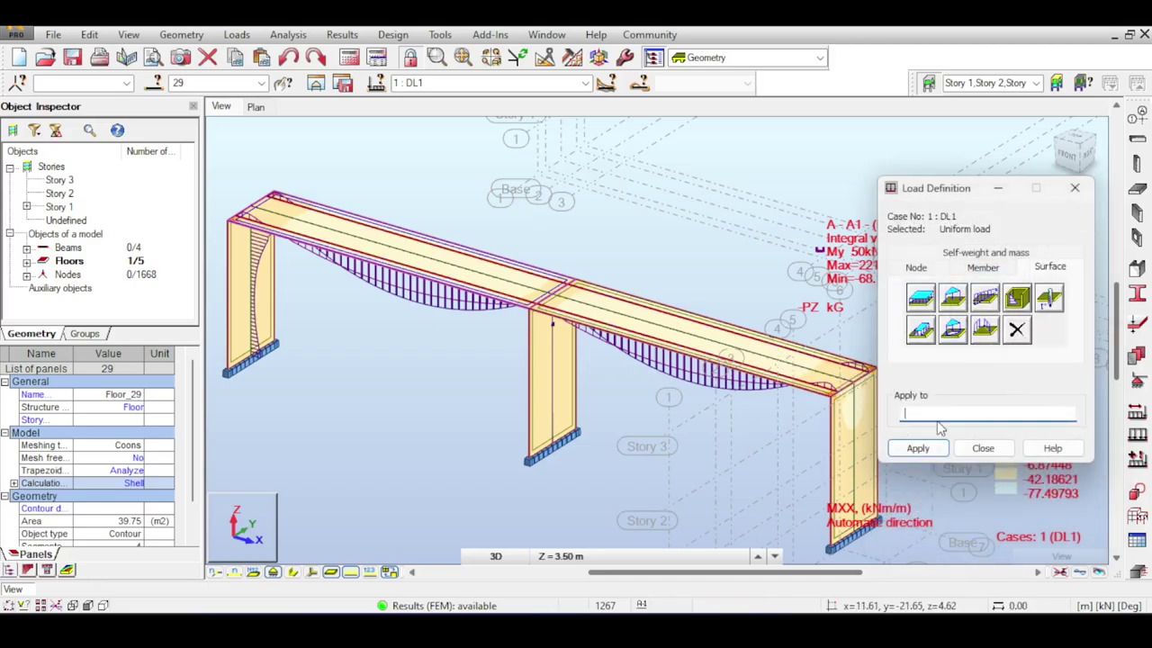
drag(732, 268, 641, 380)
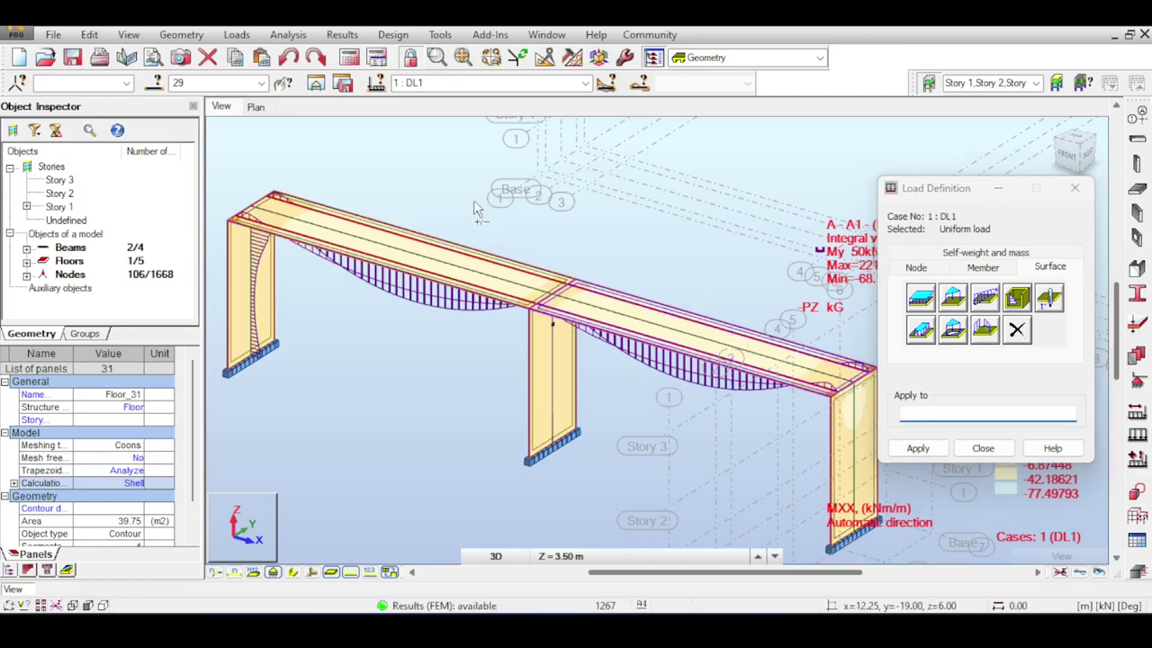
ctrl+drag(483, 180, 380, 313)
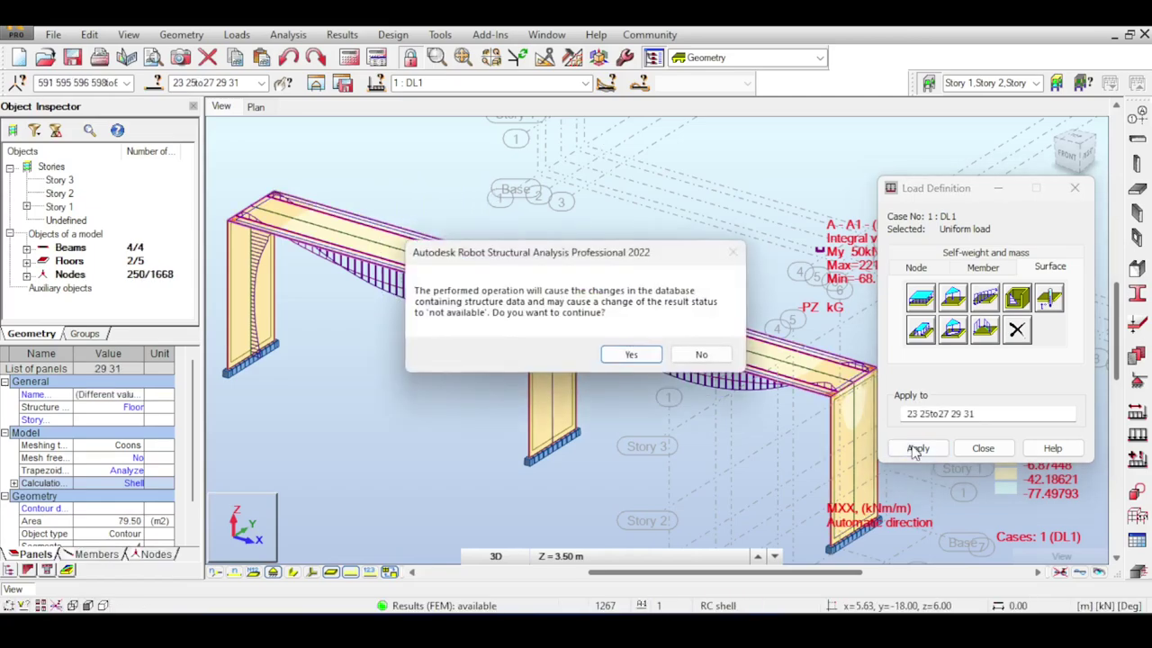
click(629, 354)
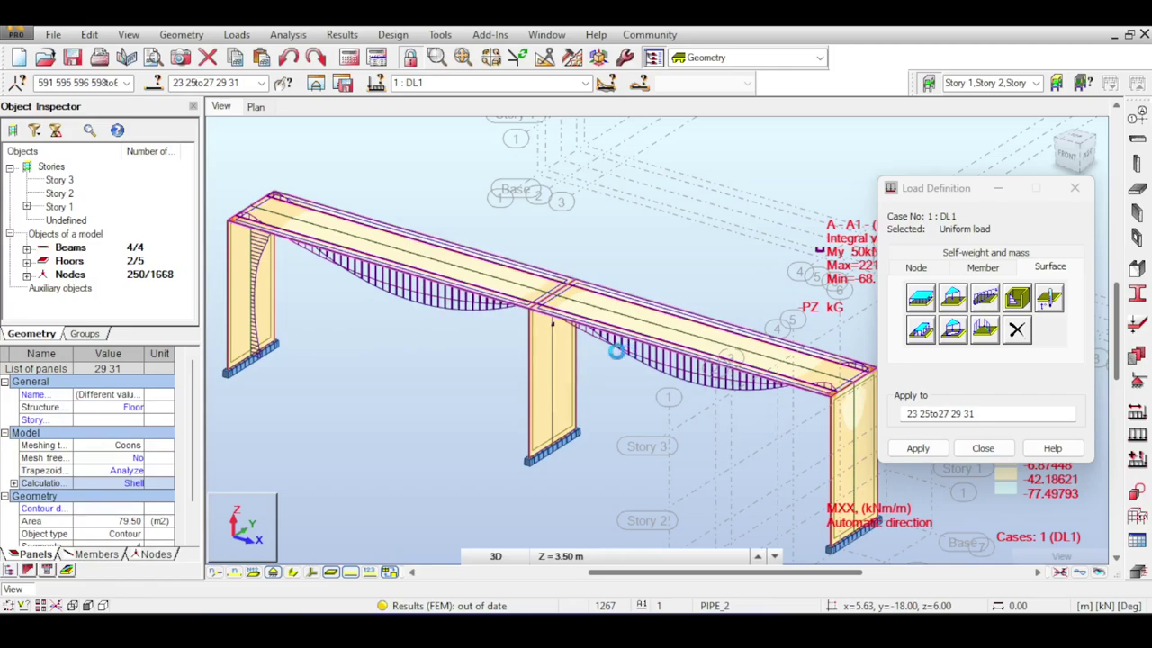
click(585, 83)
click(583, 95)
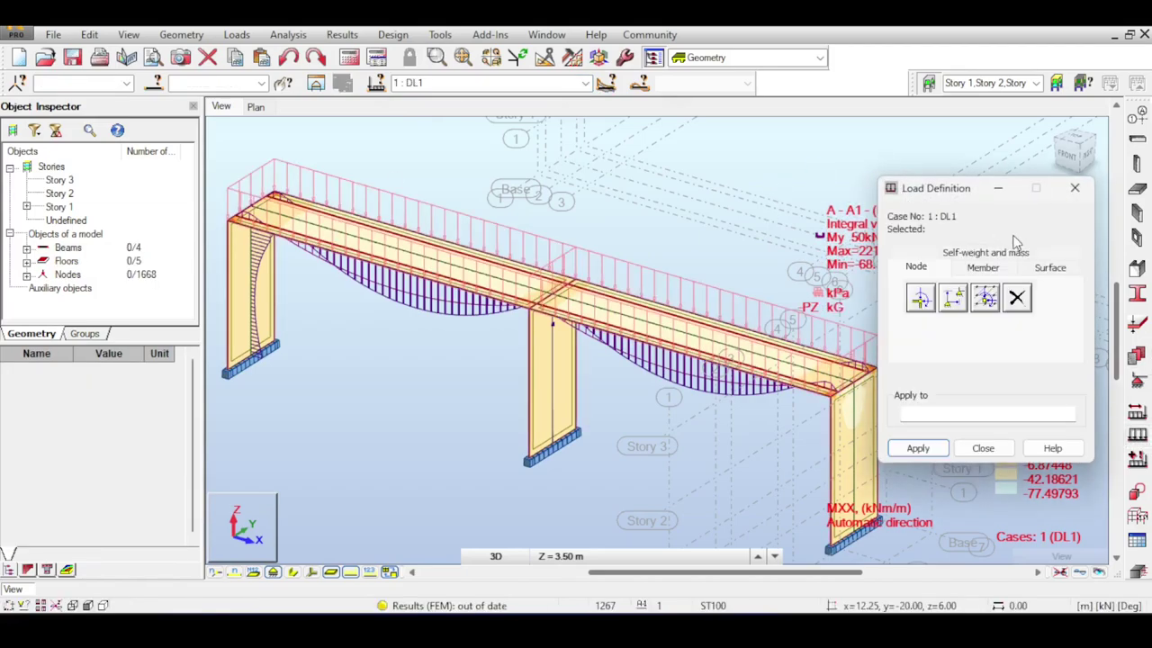
Review the member and surface load types for case DL1 and inspect the loaded slab spans around the middle wall
click(983, 267)
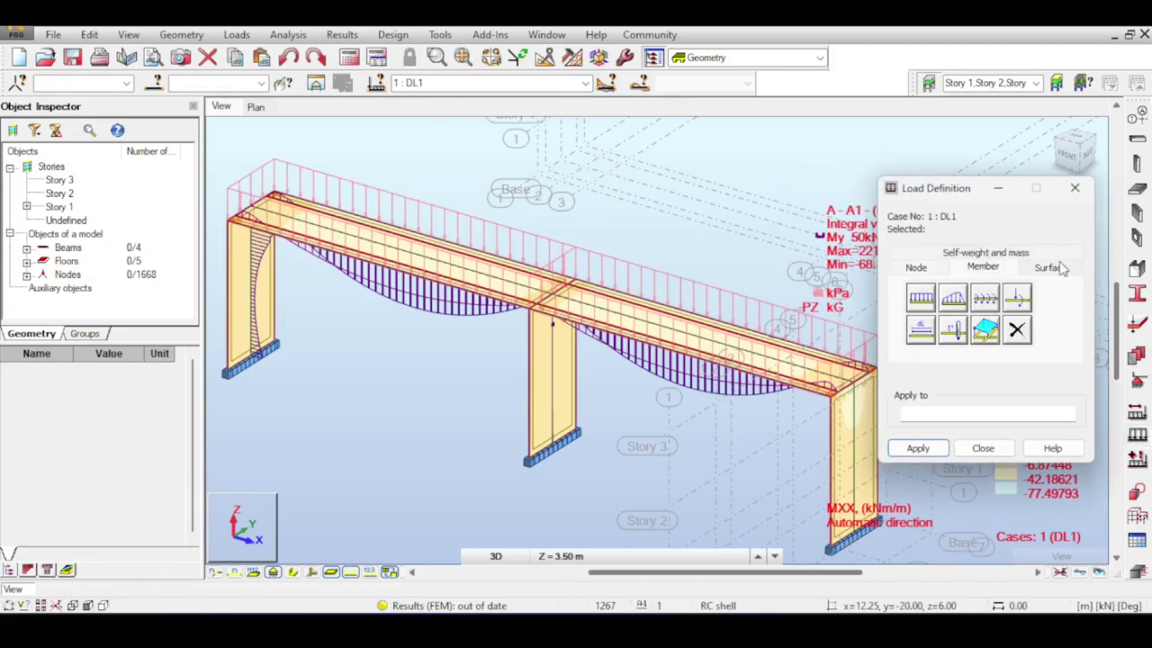
click(1049, 267)
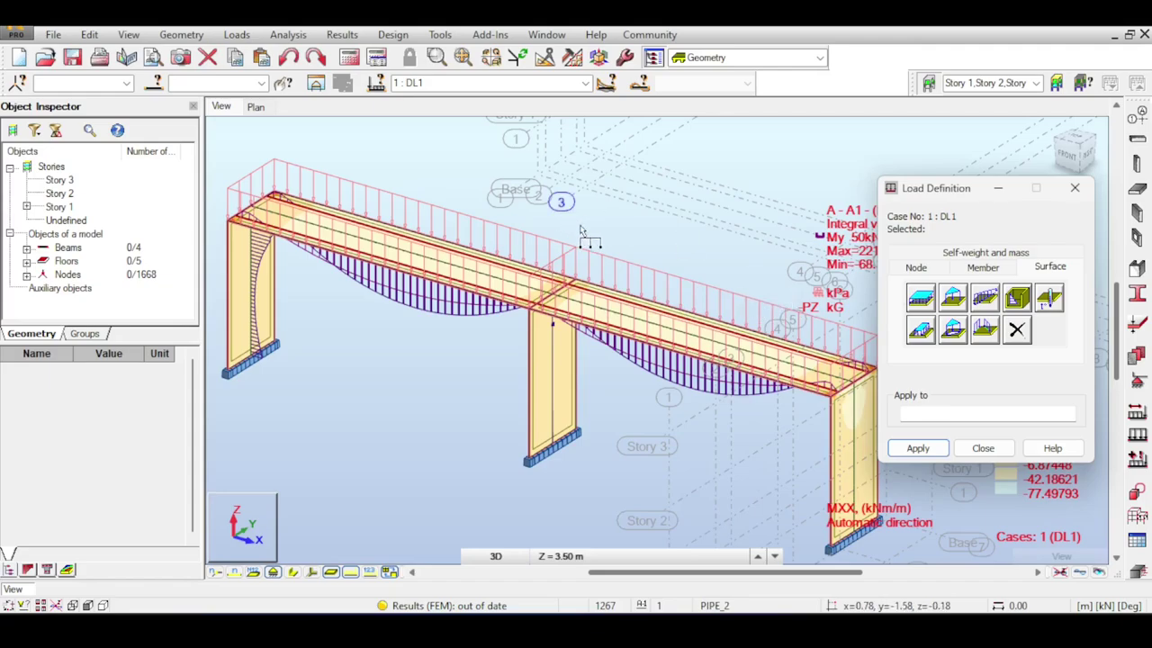
middle_drag(674, 216, 635, 217)
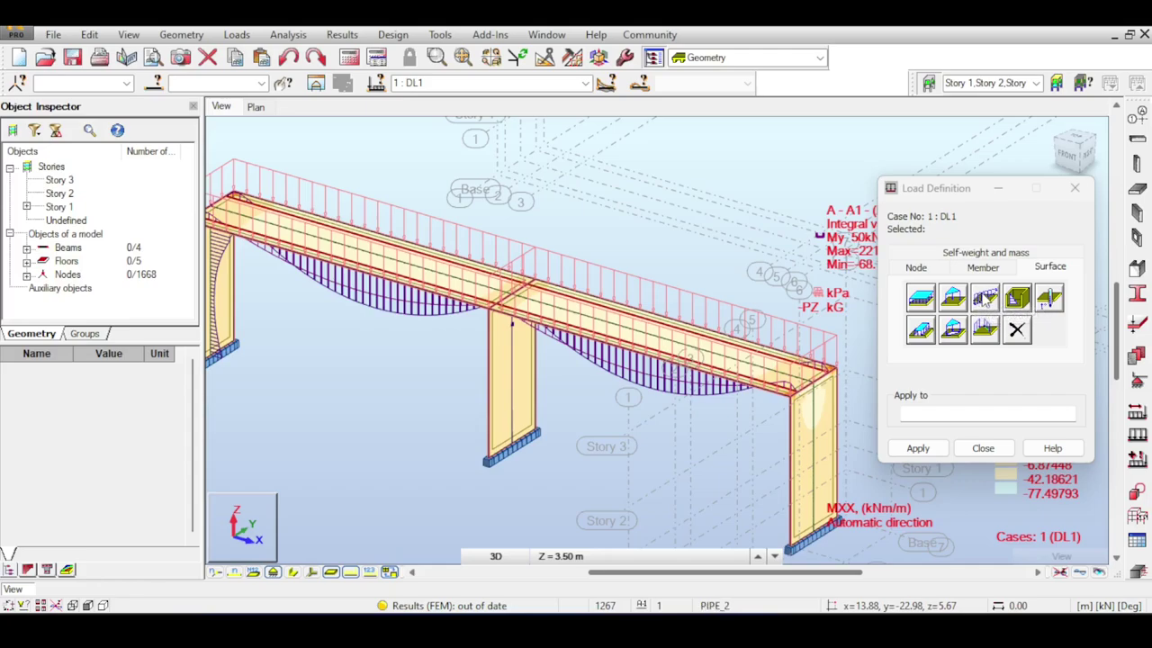
middle_drag(637, 227, 661, 221)
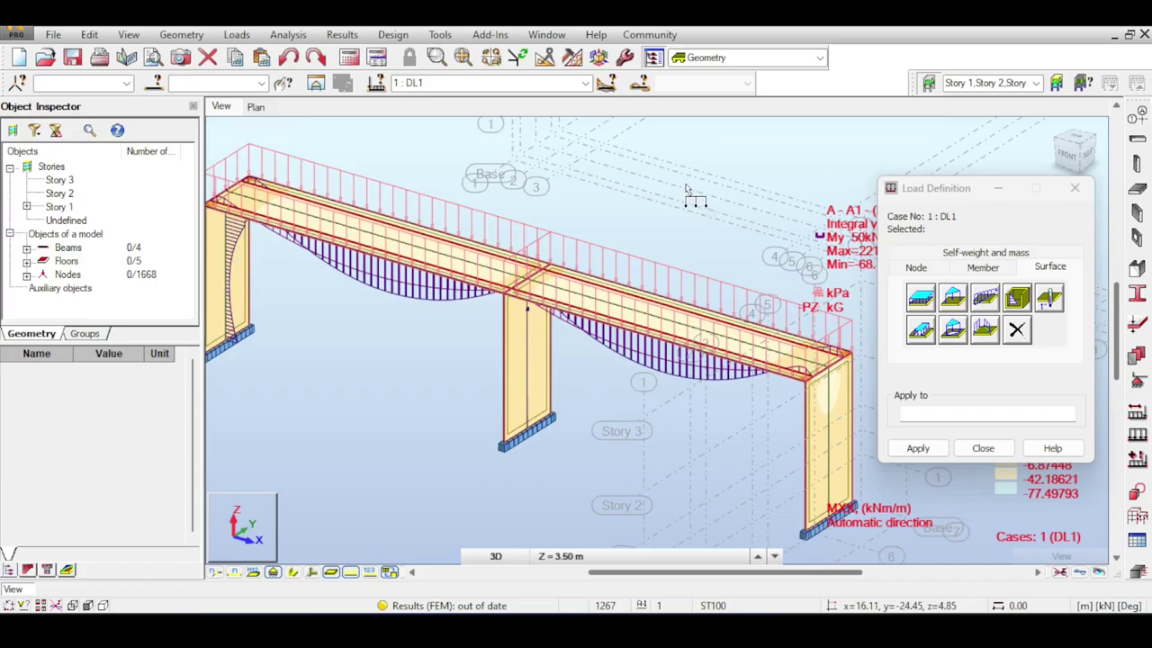
middle_drag(689, 187, 727, 171)
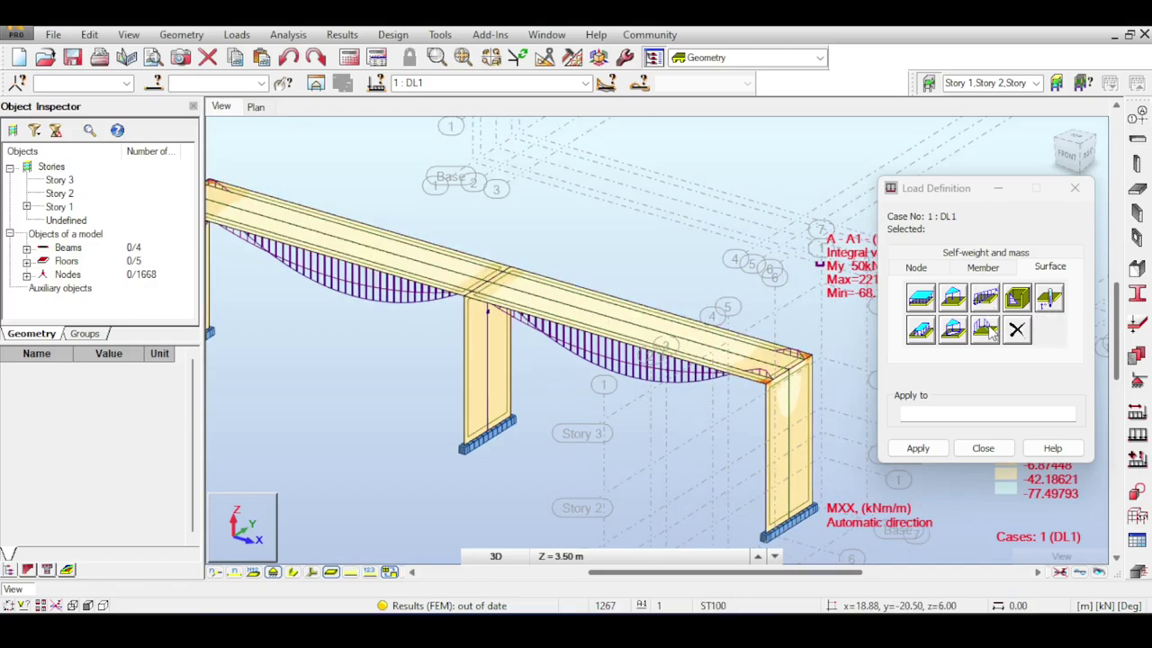
click(986, 329)
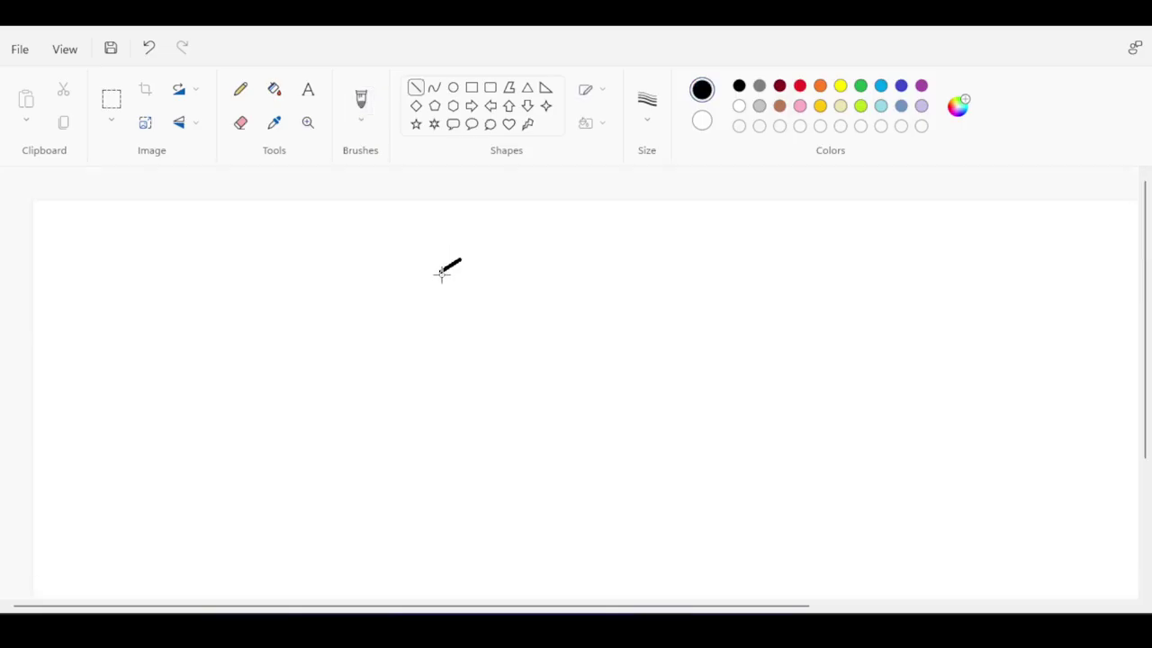
Sketch a box-shaped slab end in Paint with straight black lines, leaving its far end open
drag(442, 270, 440, 403)
mouse_move(465, 263)
mouse_down()
mouse_move(460, 397)
mouse_move(440, 402)
mouse_up()
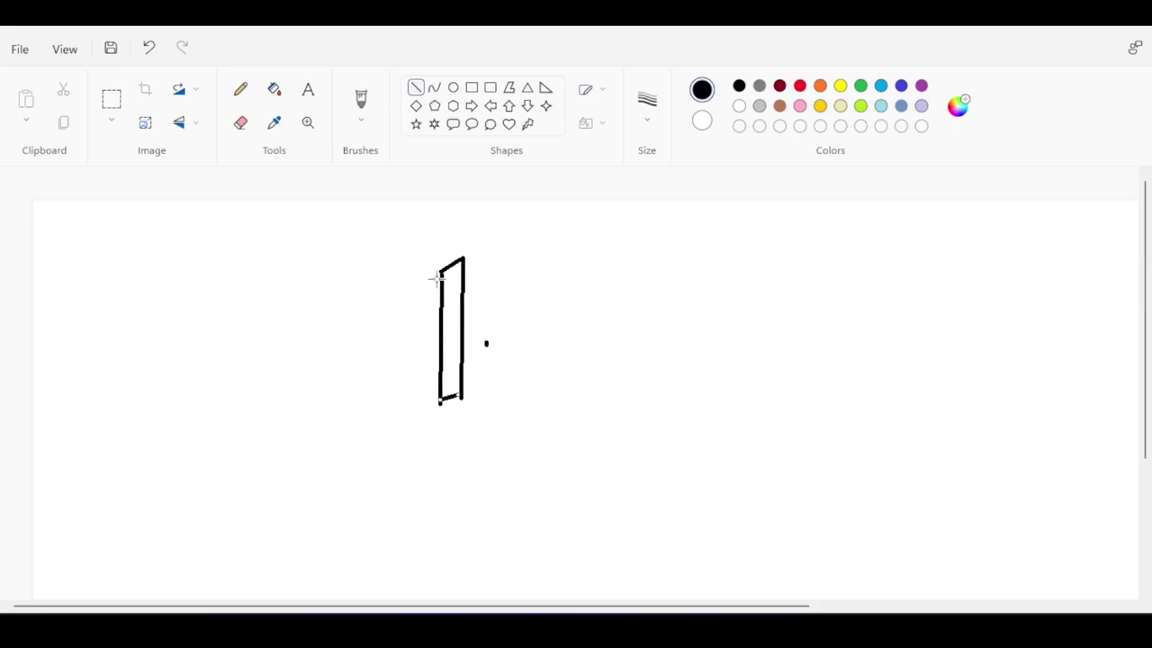
mouse_move(440, 268)
mouse_down()
mouse_move(198, 263)
mouse_move(275, 242)
mouse_move(200, 245)
mouse_up()
drag(443, 404, 200, 397)
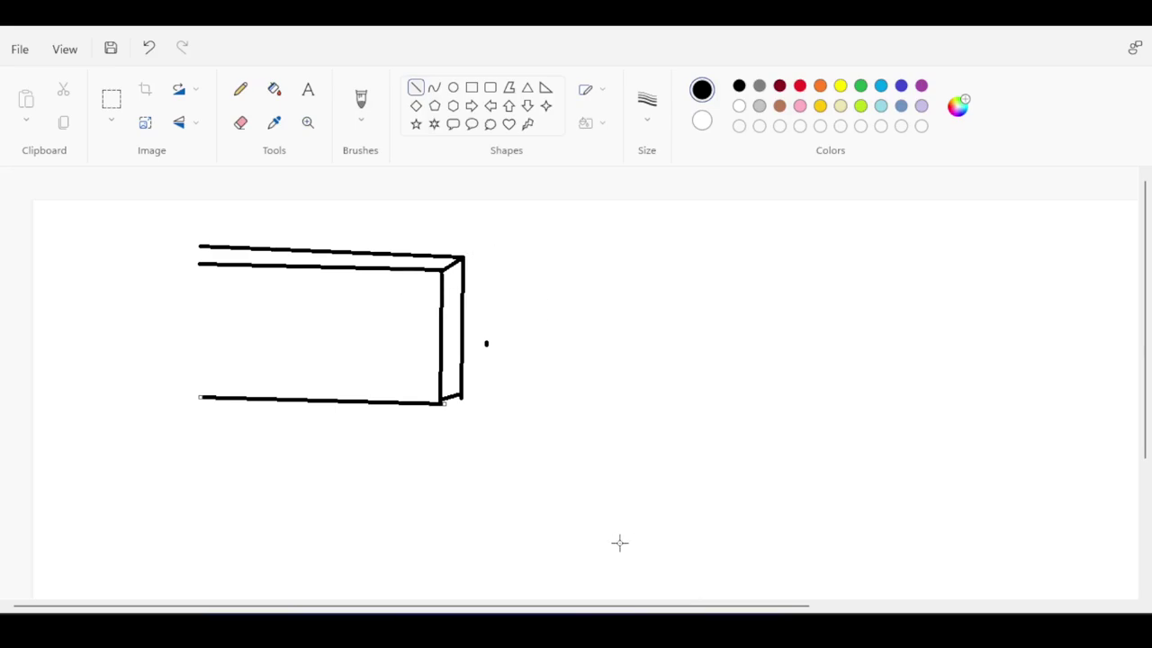
click(860, 87)
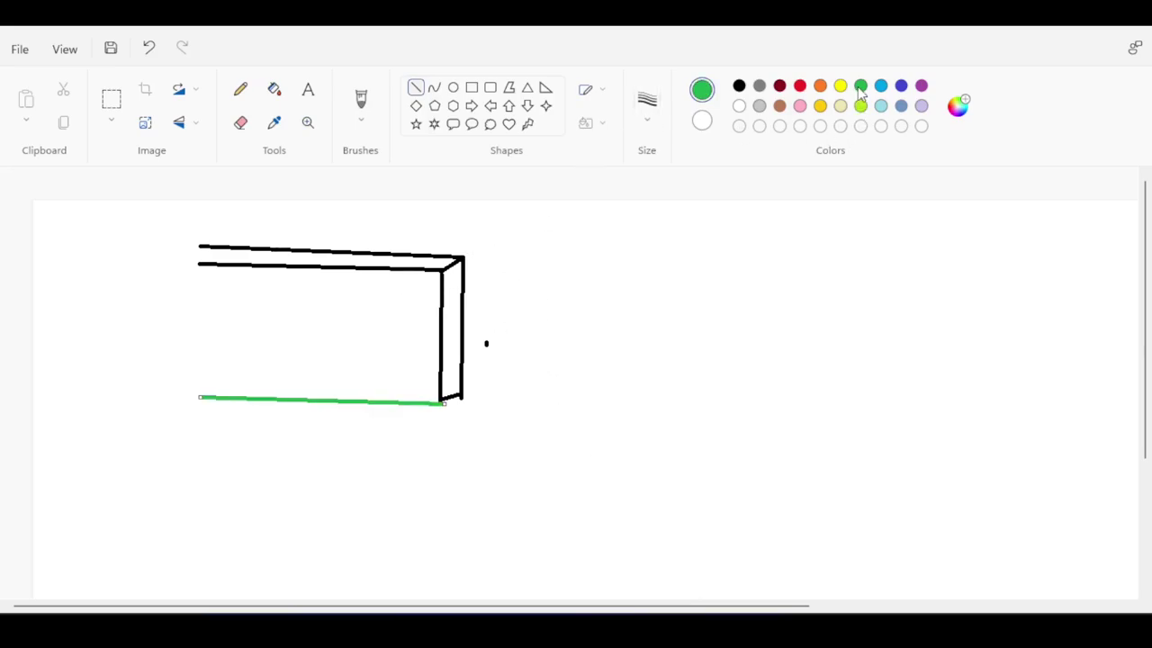
click(739, 86)
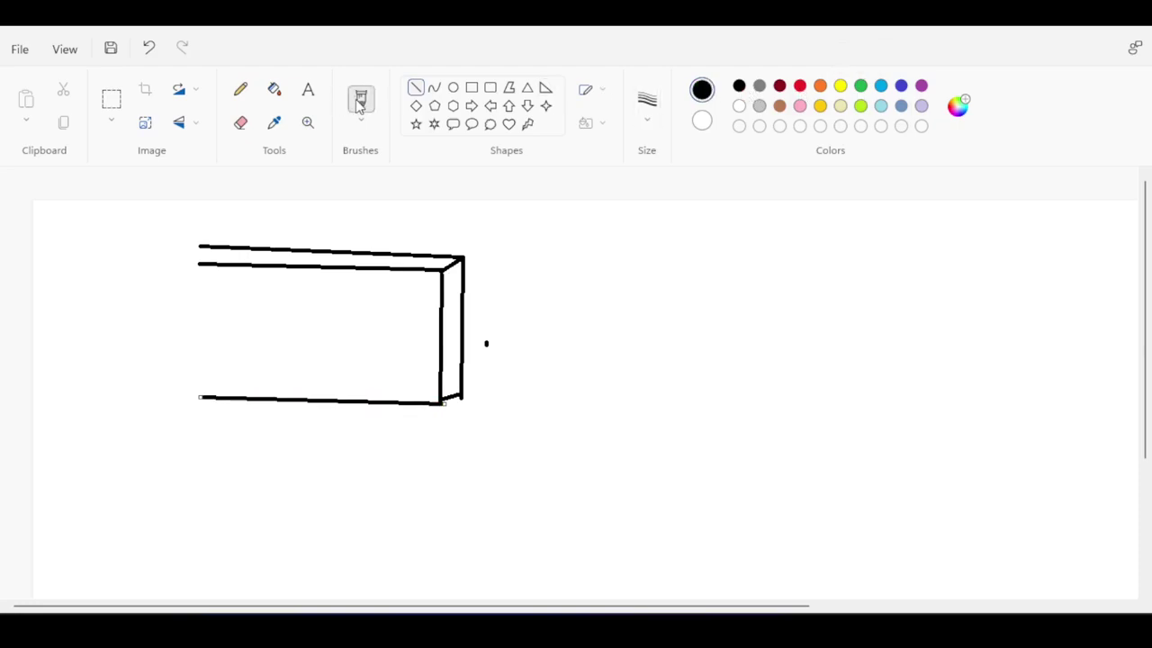
With a red brush, undo a trial arrow pointing at the slab face and draw a zigzag line across the face instead
click(360, 99)
click(799, 86)
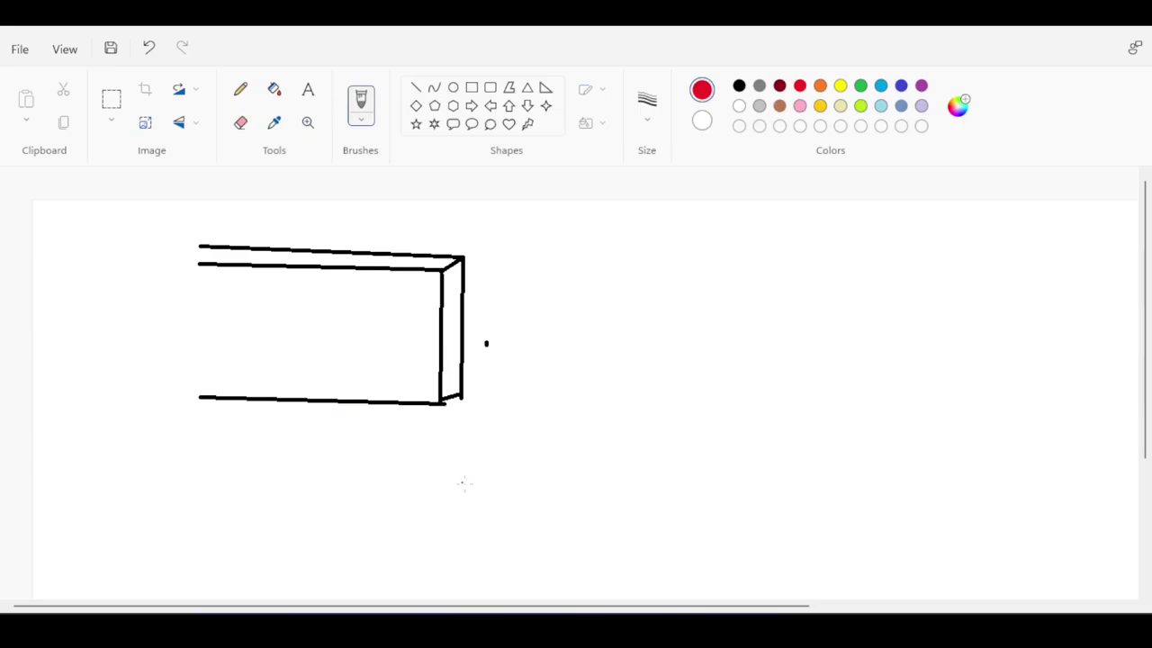
drag(162, 500, 350, 364)
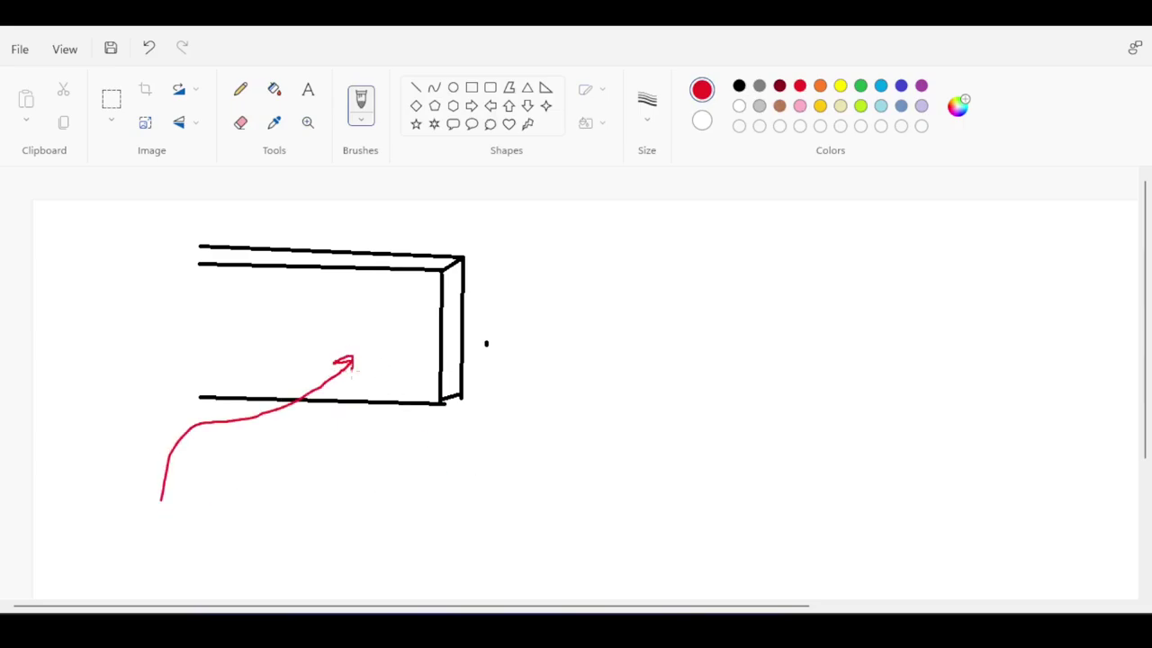
key(ctrl+z)
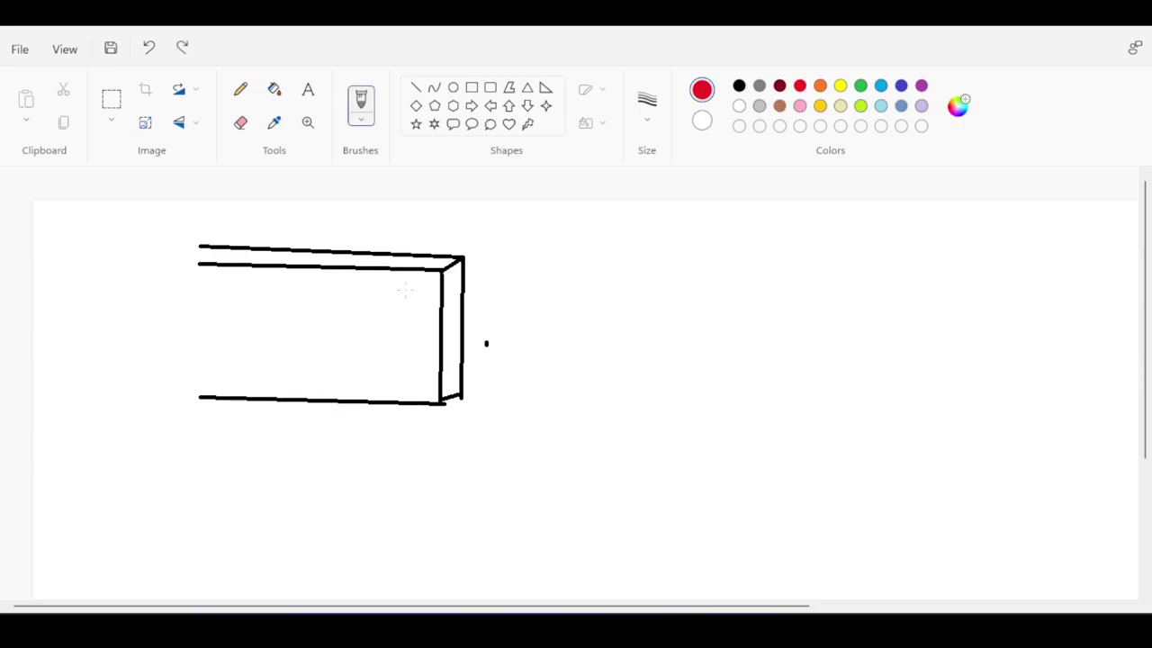
mouse_move(420, 268)
mouse_down()
mouse_move(329, 381)
mouse_move(124, 377)
mouse_up()
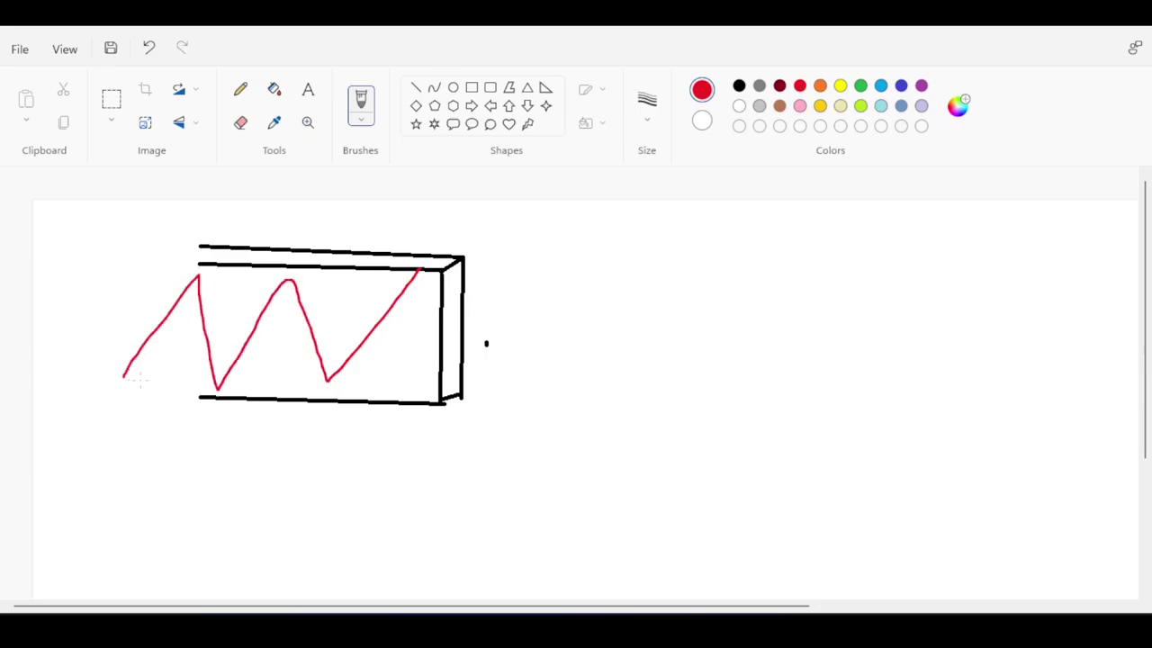
Undo the red zigzag and two trial red loops drawn on the slab face, leaving only the black outline
key(ctrl+z)
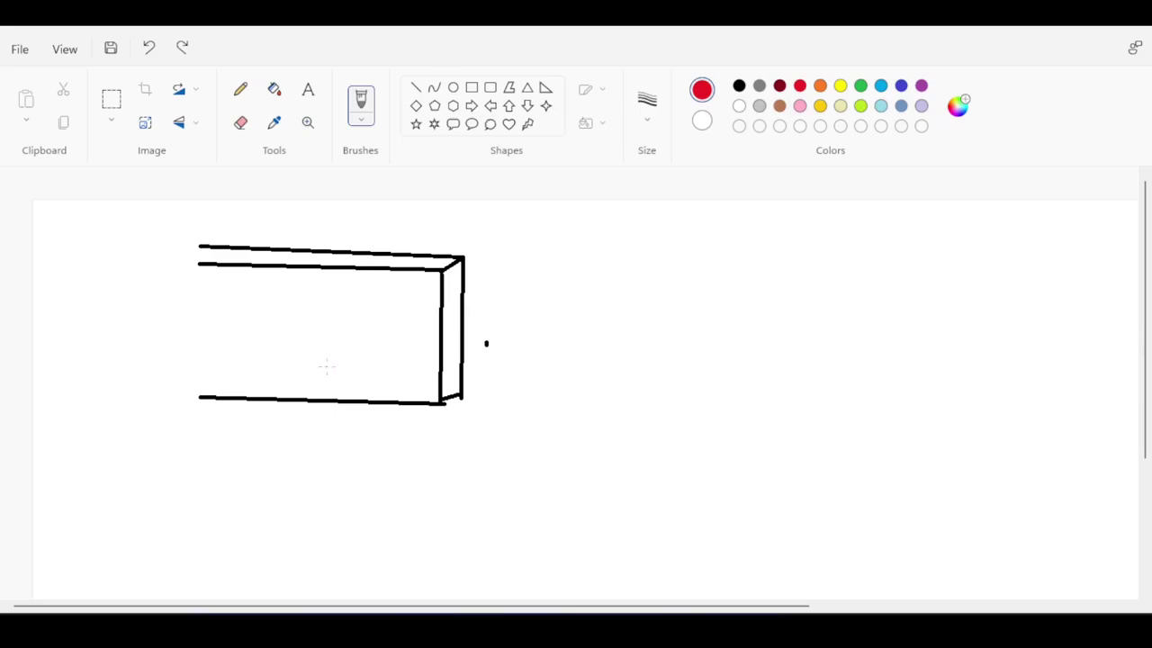
mouse_move(391, 310)
mouse_down()
mouse_move(347, 364)
mouse_move(373, 311)
mouse_up()
mouse_move(222, 290)
mouse_down()
mouse_move(192, 326)
mouse_move(281, 288)
mouse_up()
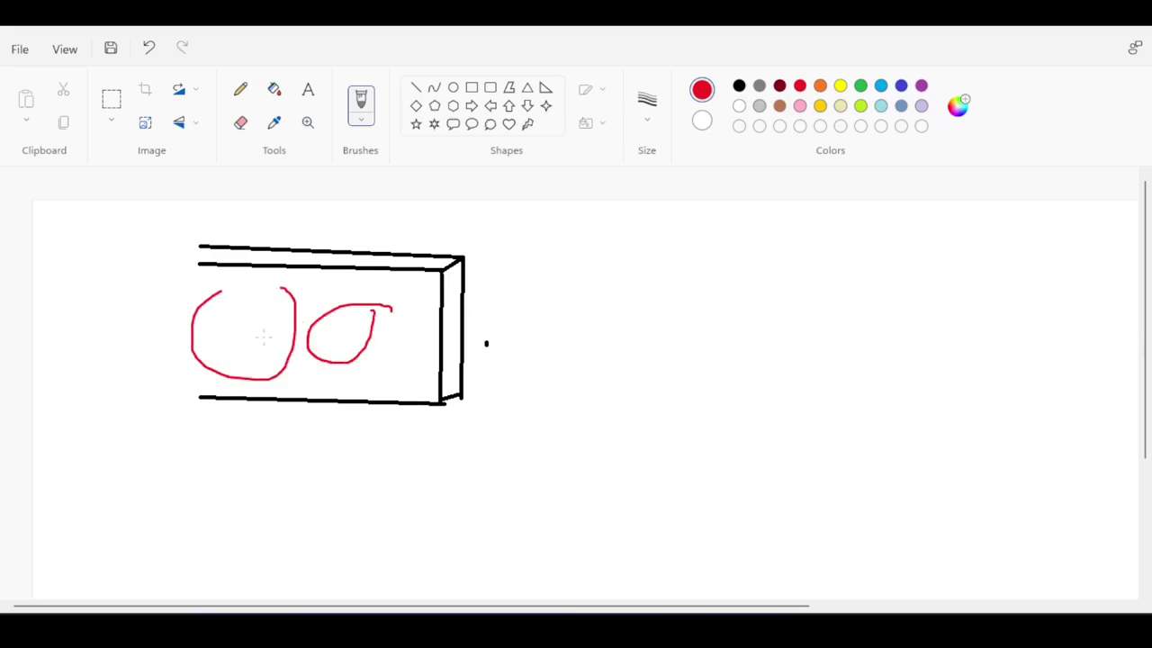
key(ctrl+z)
key(ctrl+z)
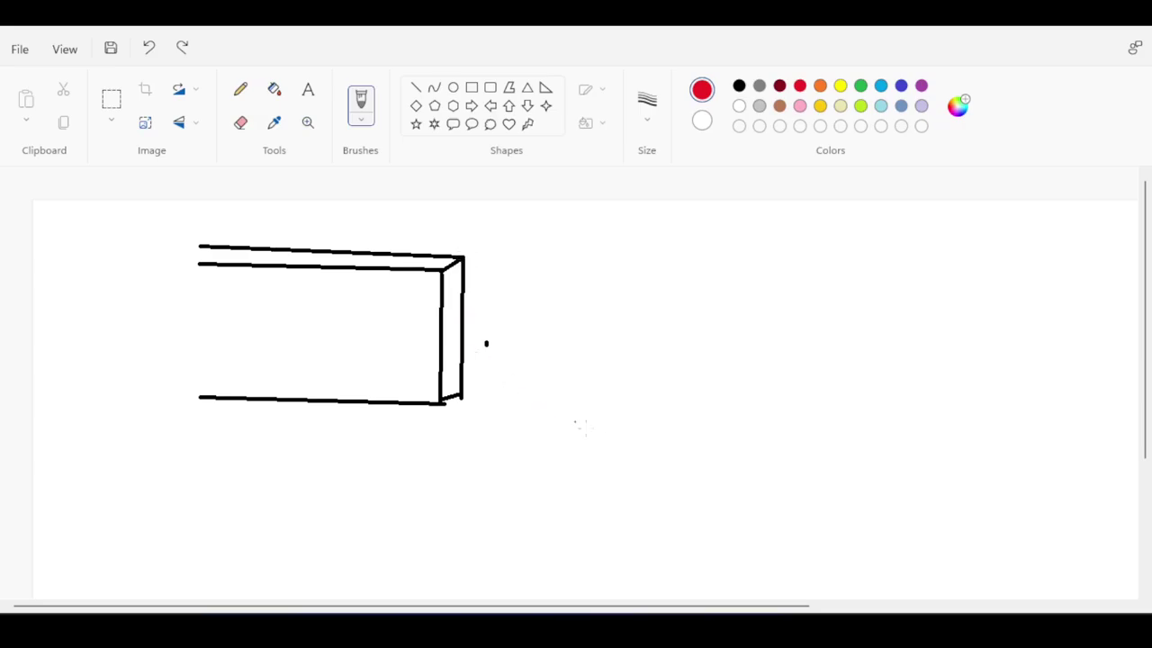
Switch to Calculator and compute the edge load as 0.2 × 1.2 × 25
click(720, 630)
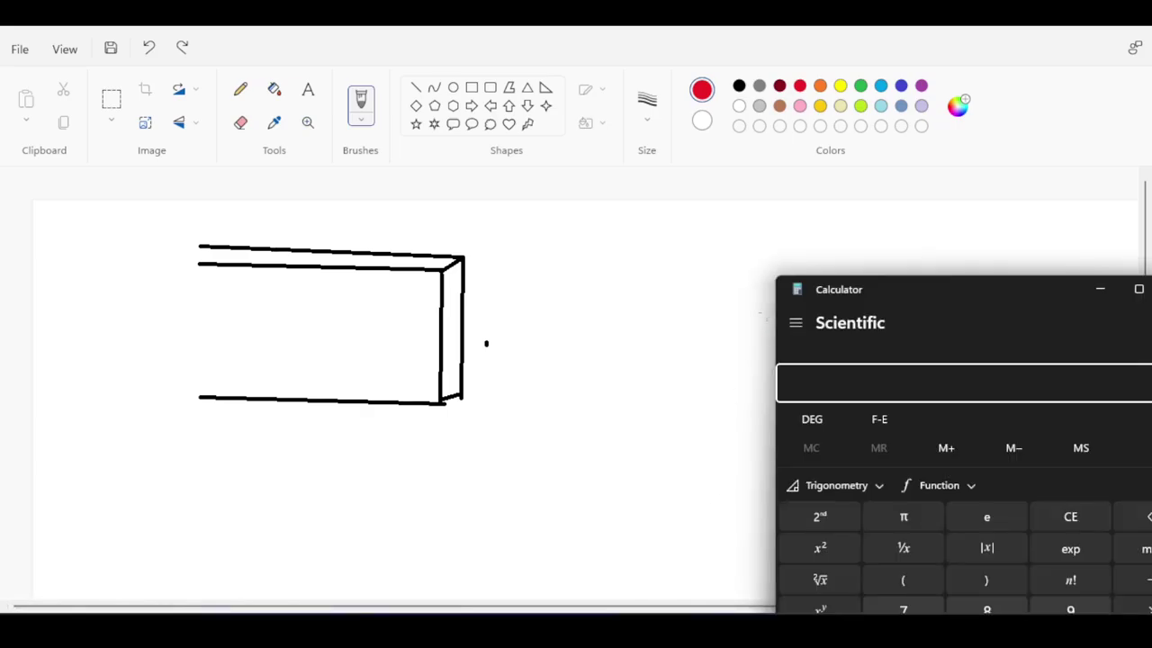
drag(925, 290, 761, 218)
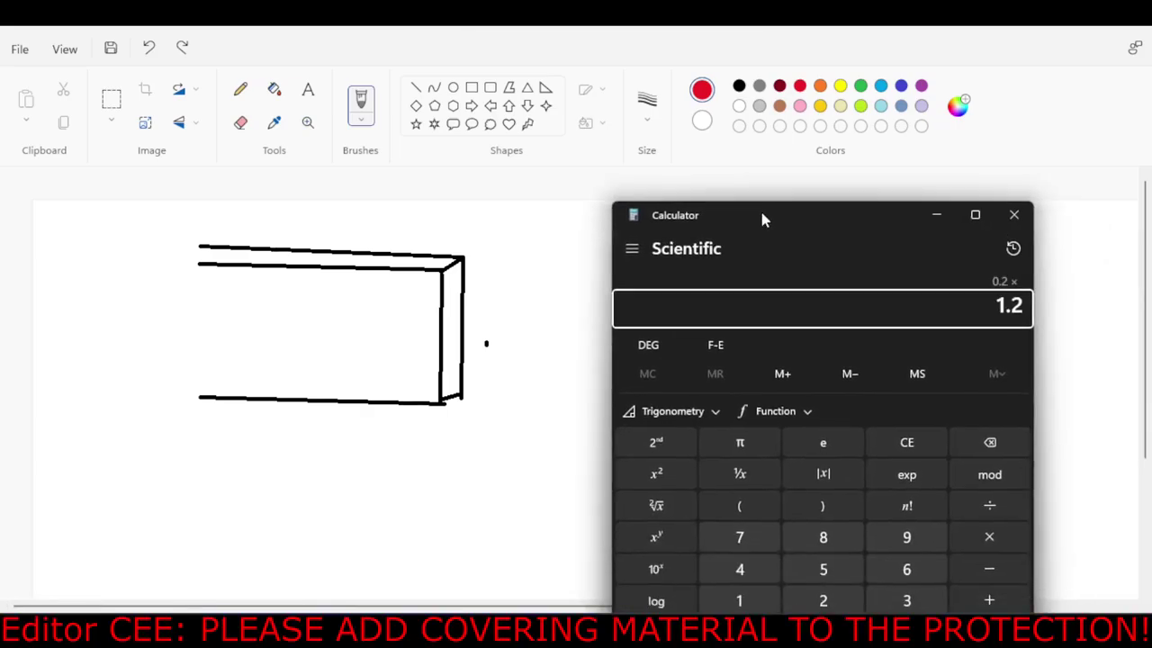
text(*25)
key(Return)
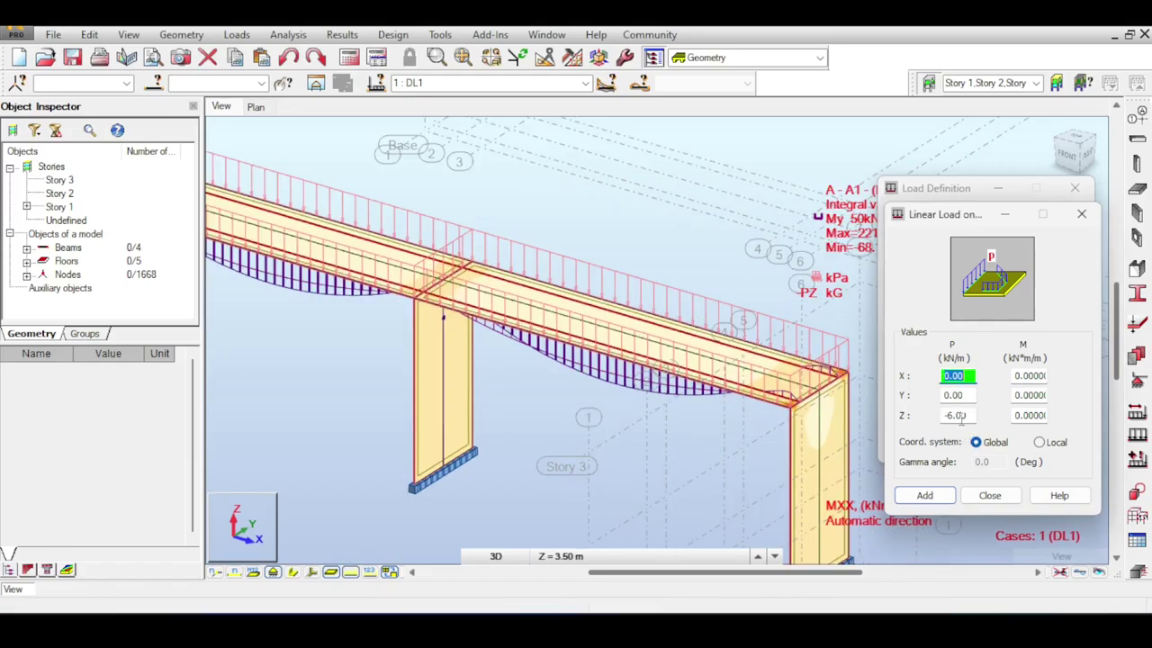
In Robot, define a linear load on edges of -6.00 kN/m in global Z and apply it to Edge(3) of slab contour 31
click(960, 416)
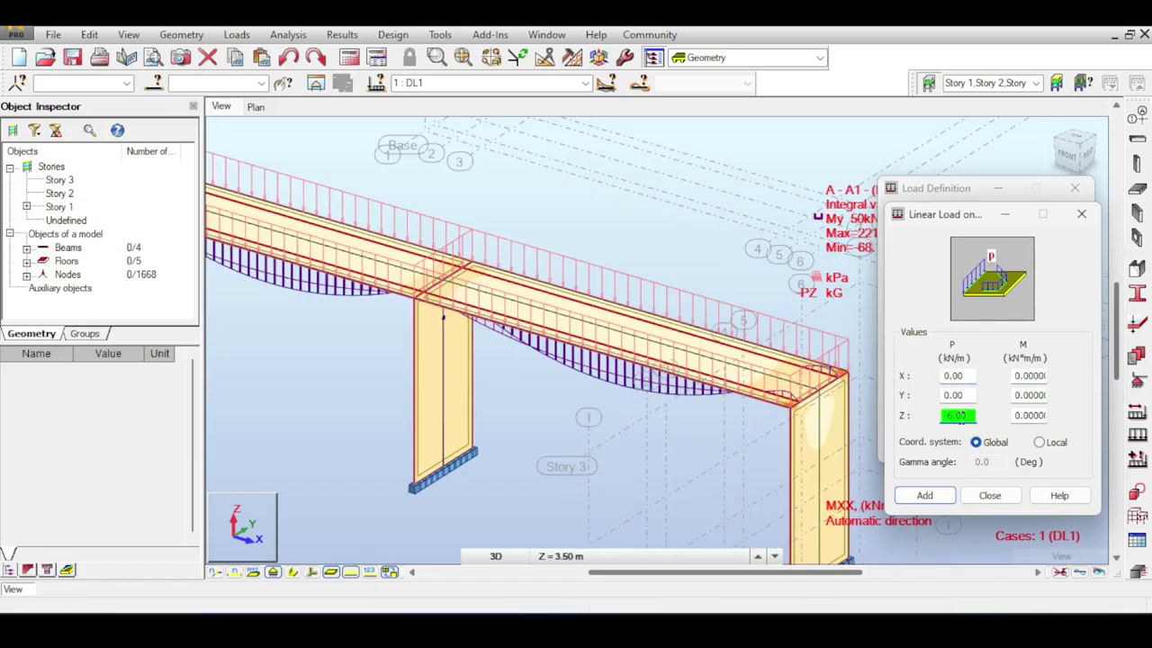
click(925, 495)
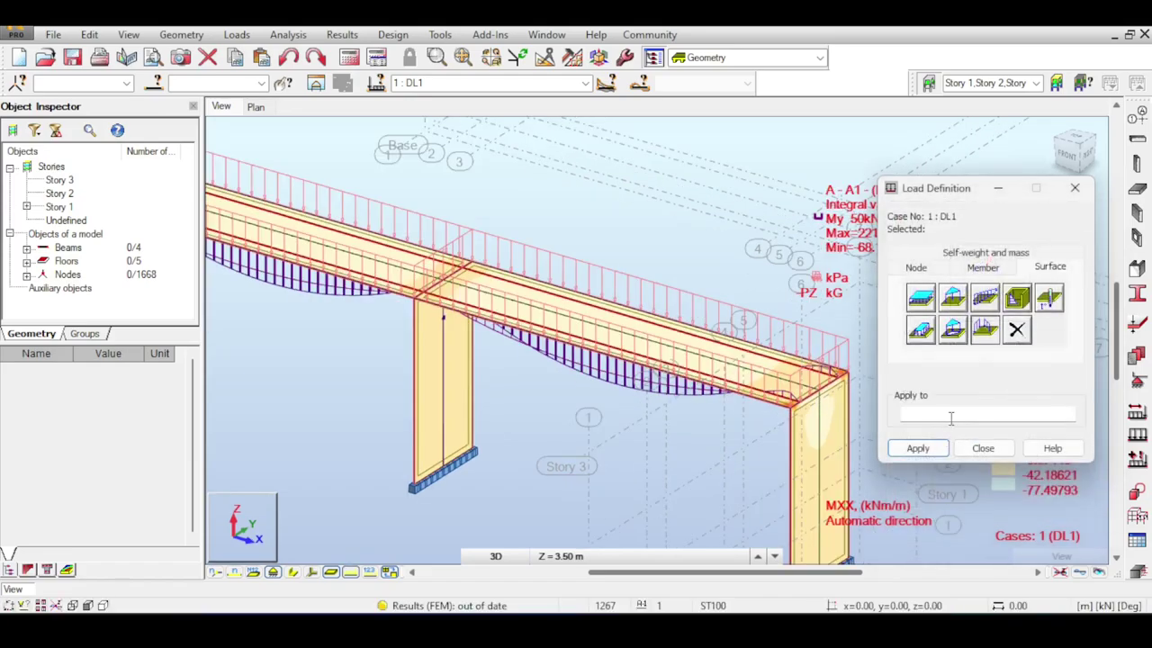
click(784, 362)
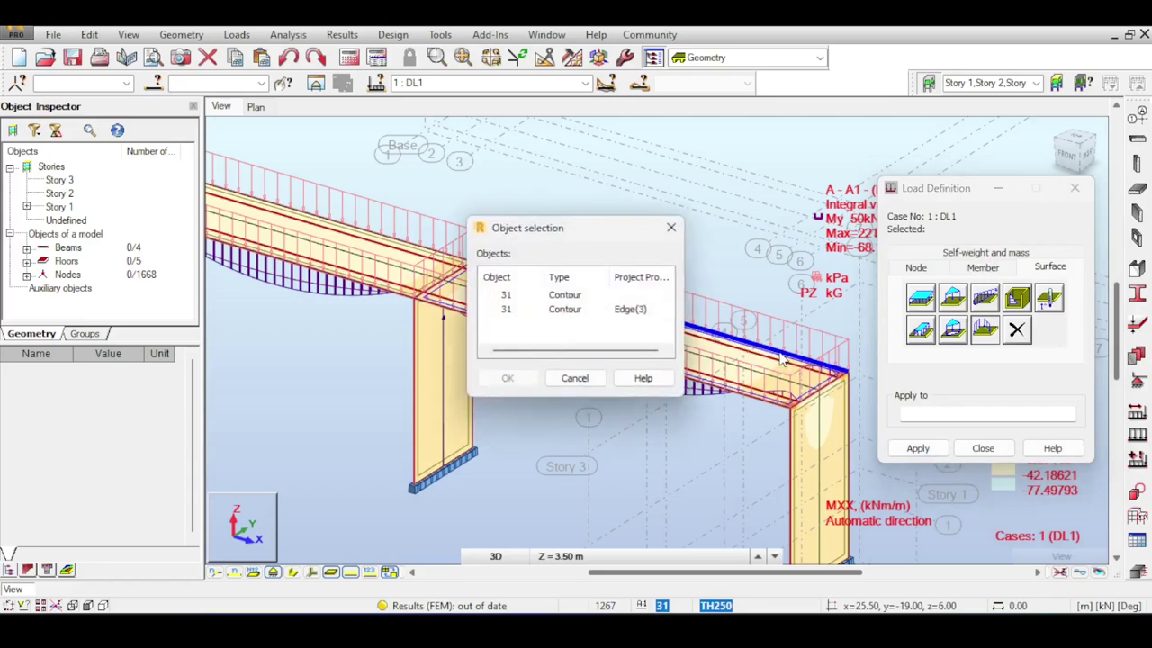
click(500, 308)
click(507, 376)
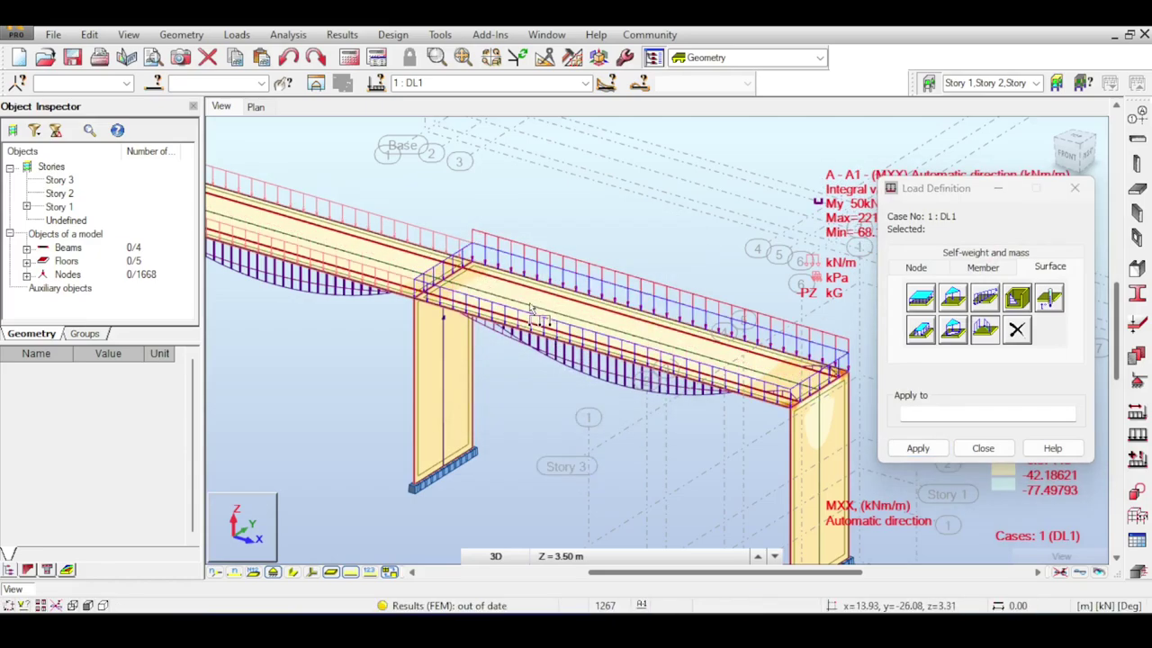
Apply the same linear edge load to the opposite long side of slab 31, Edge(1)
middle_drag(520, 243, 602, 241)
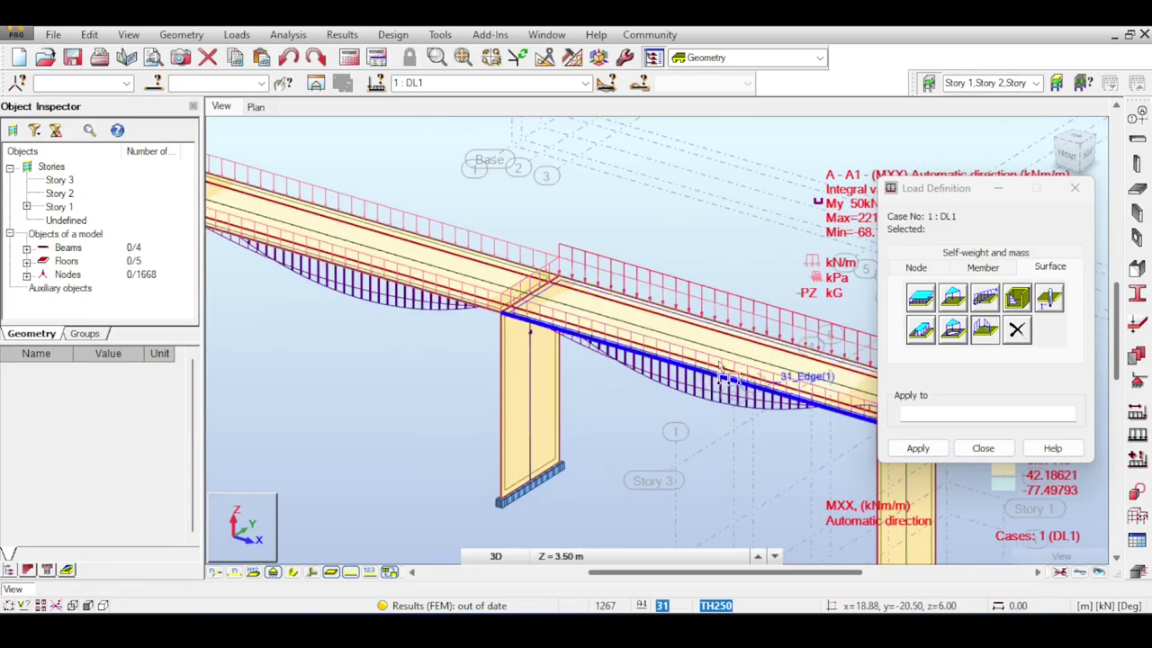
middle_drag(856, 432, 783, 407)
scroll(784, 405, up, 3)
click(764, 381)
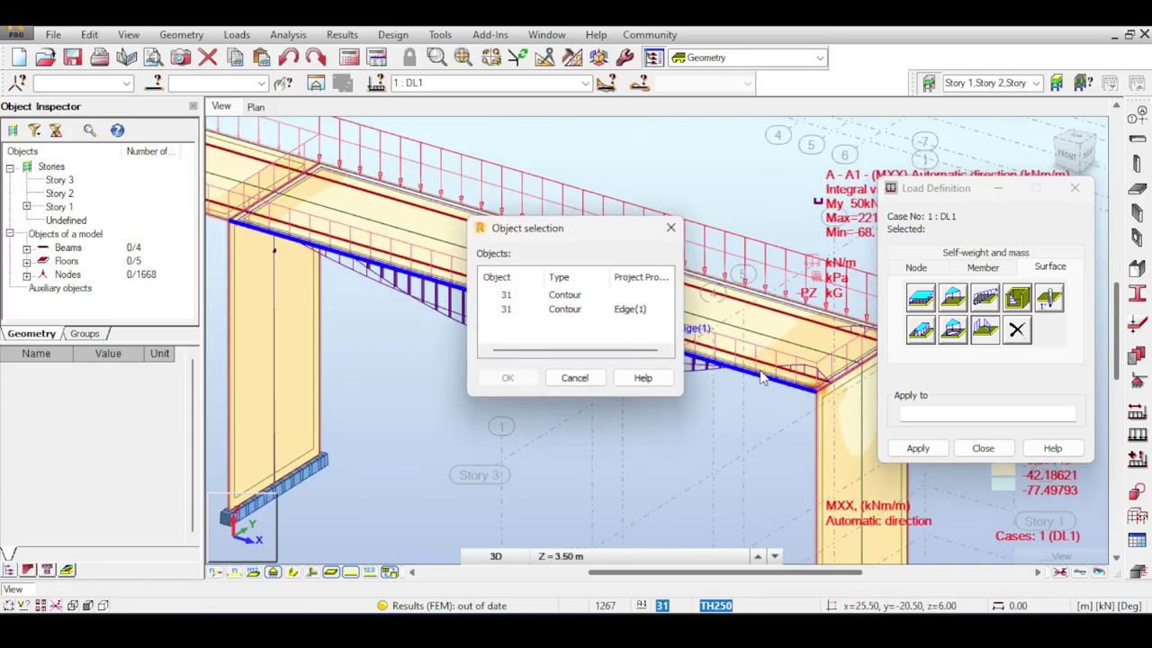
click(500, 309)
click(509, 377)
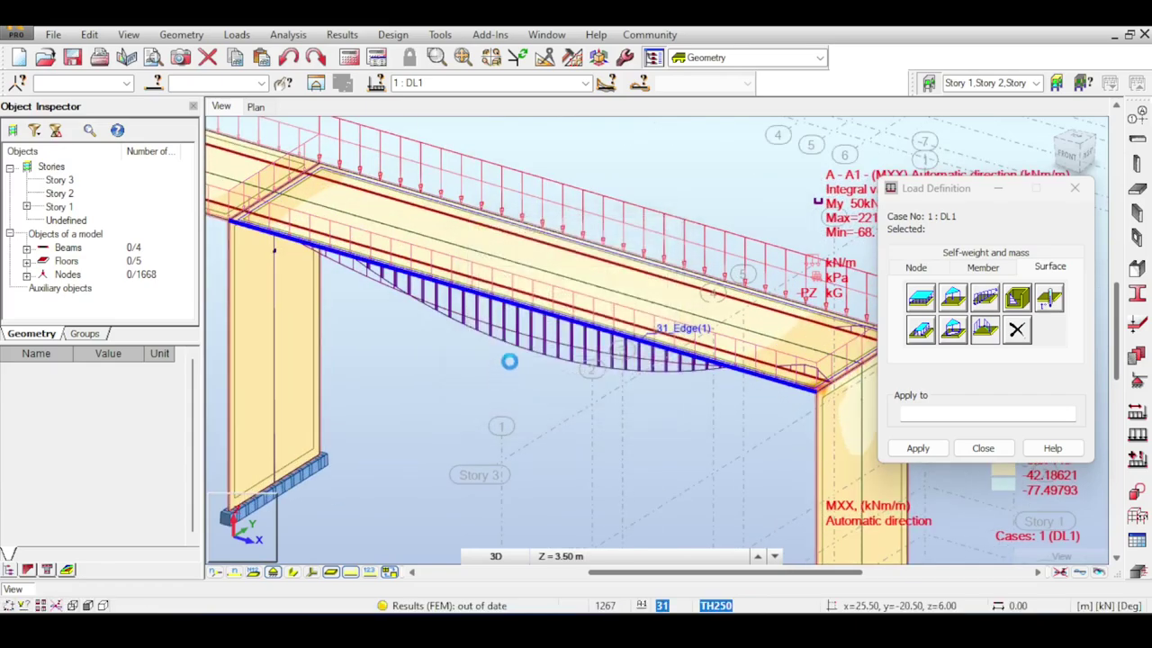
Apply the linear edge load to Edge(3) of the adjoining slab span, contour 29
middle_drag(506, 363, 447, 241)
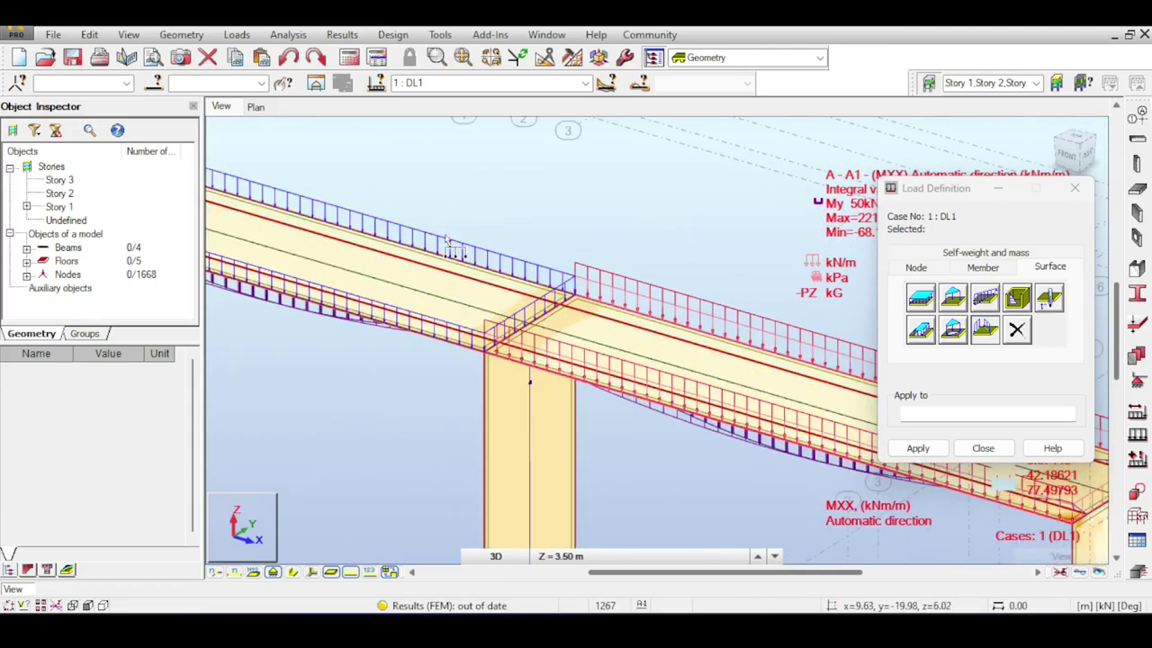
click(628, 295)
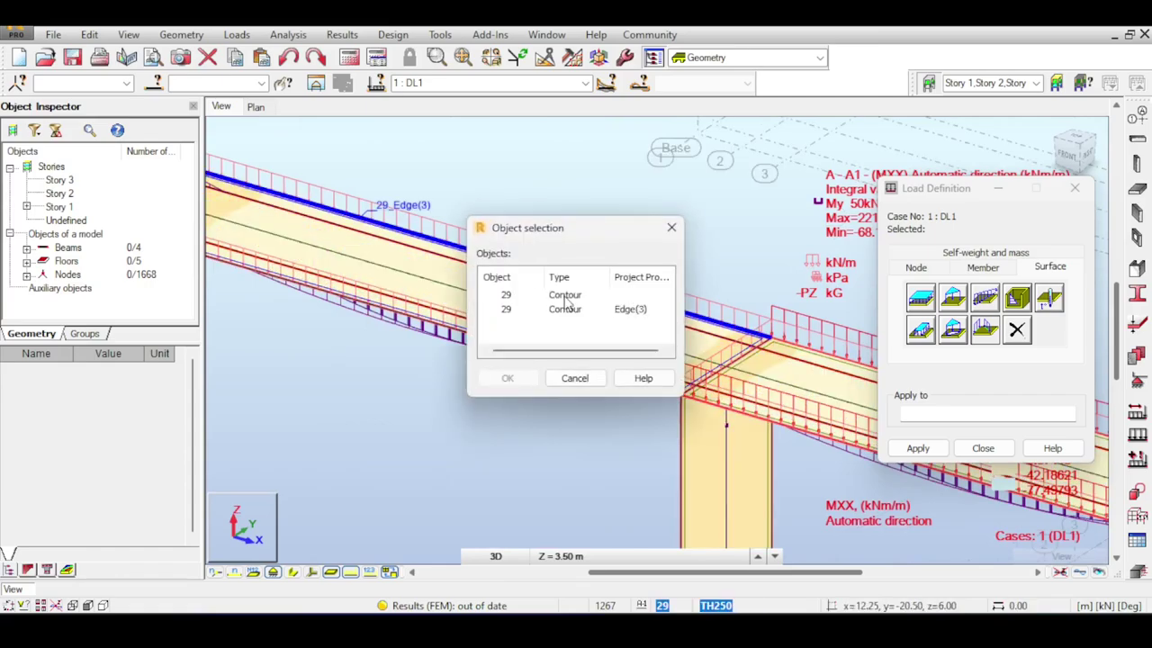
click(509, 172)
click(506, 308)
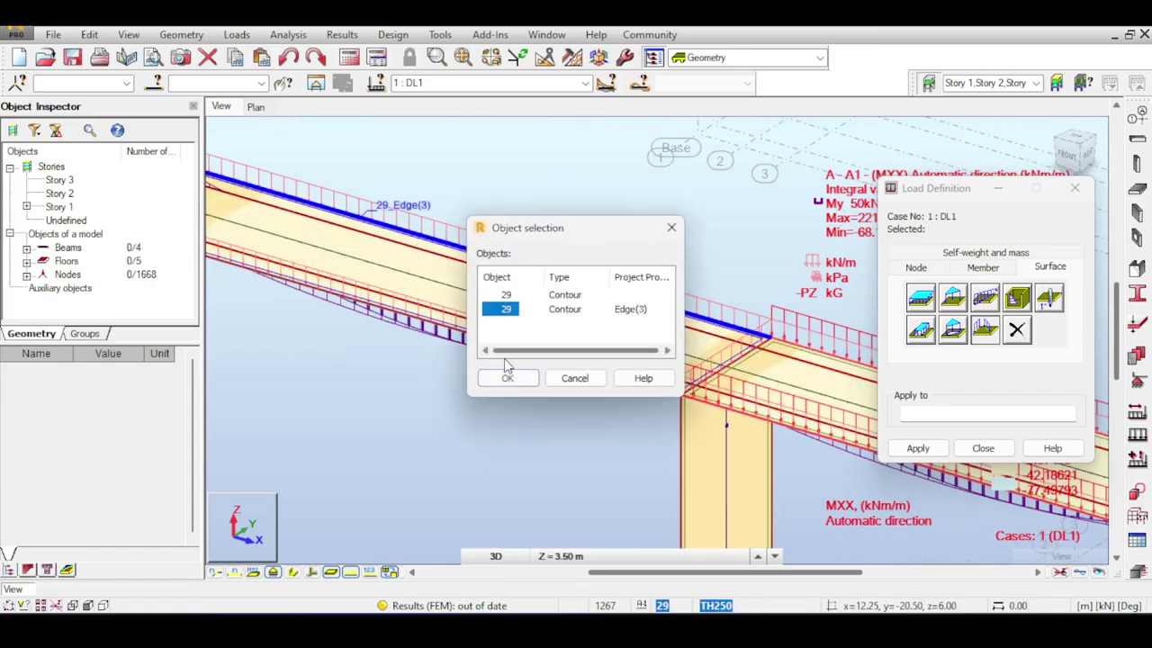
click(507, 377)
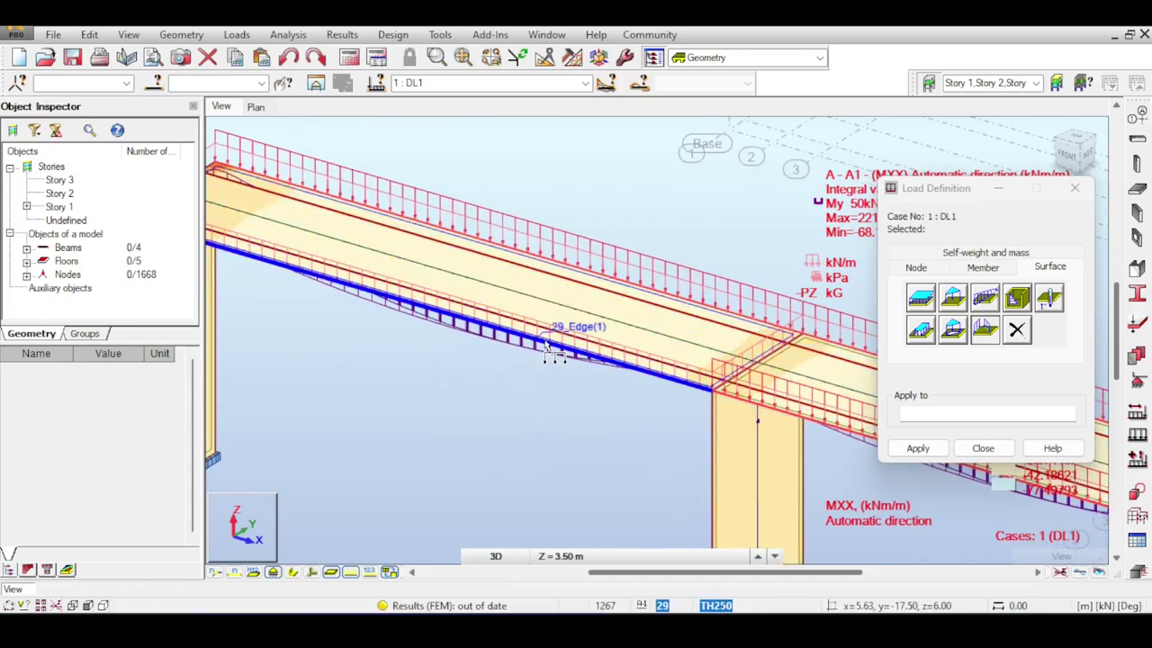
Apply the linear edge load to Edge(1) of slab 29 and finish defining loads for case DL1
click(541, 347)
click(506, 309)
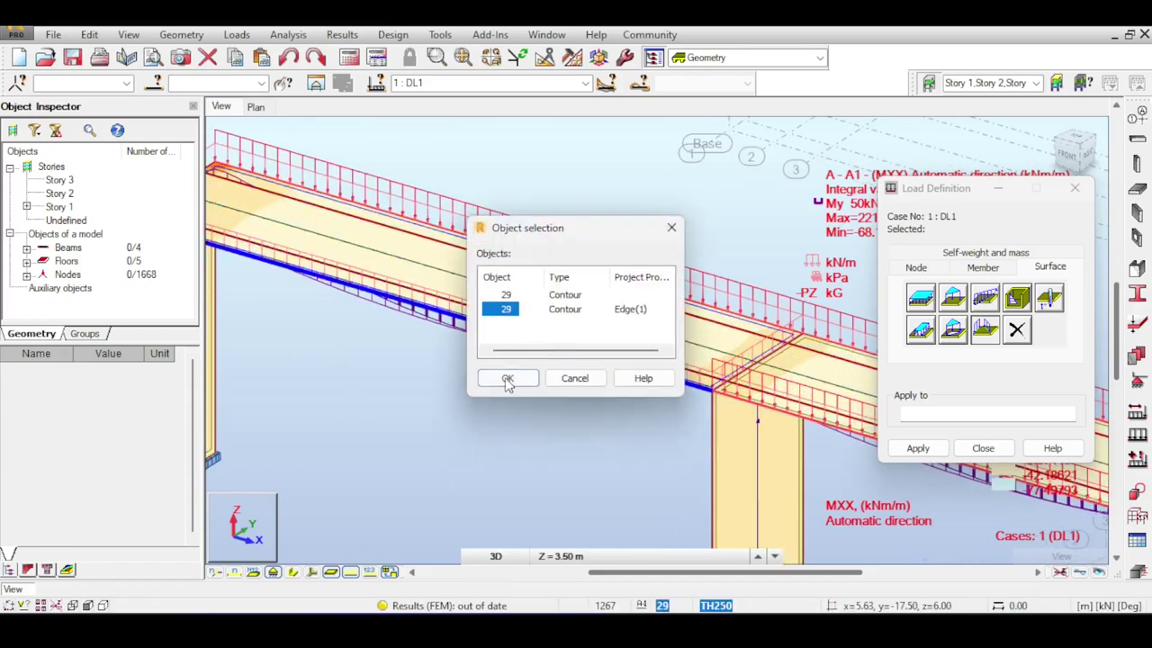
click(507, 378)
scroll(541, 444, down, 3)
middle_drag(540, 444, 507, 394)
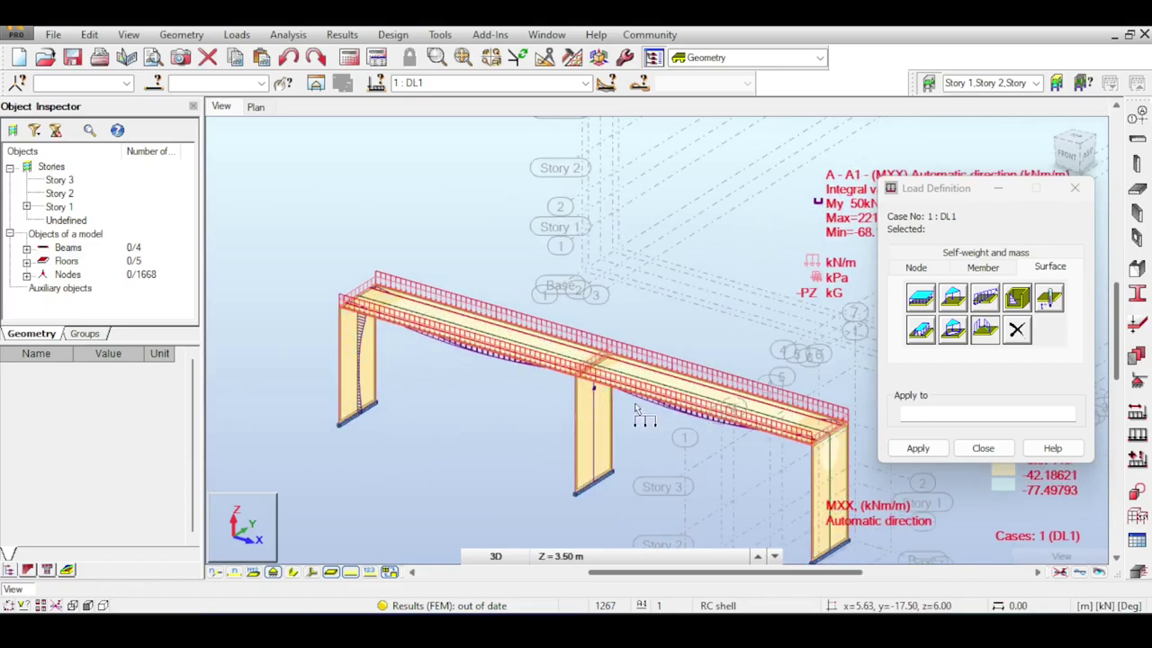
click(982, 447)
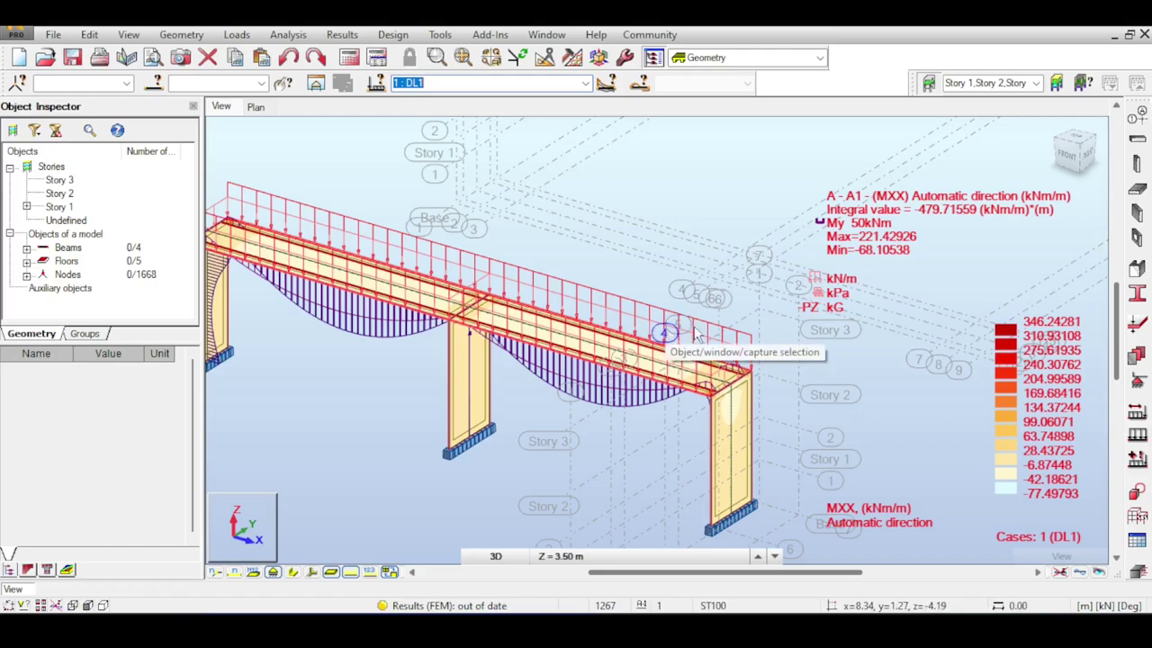
Add load case 2 with live nature and the name LL1, and finish editing the load types
middle_drag(695, 335, 730, 330)
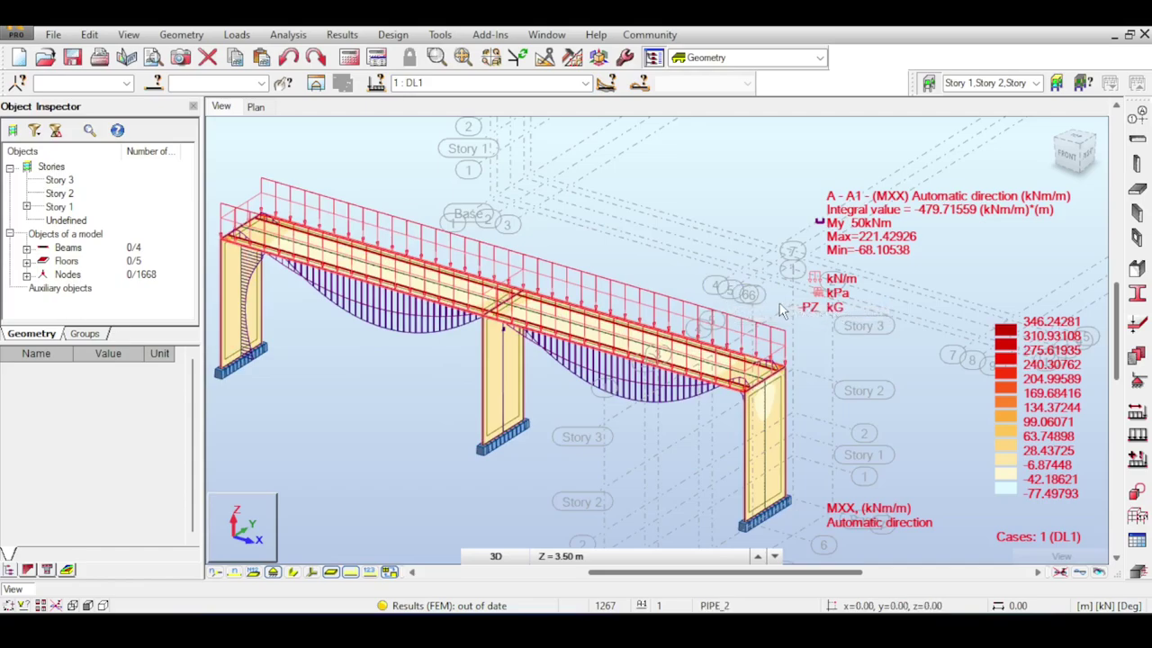
click(1135, 413)
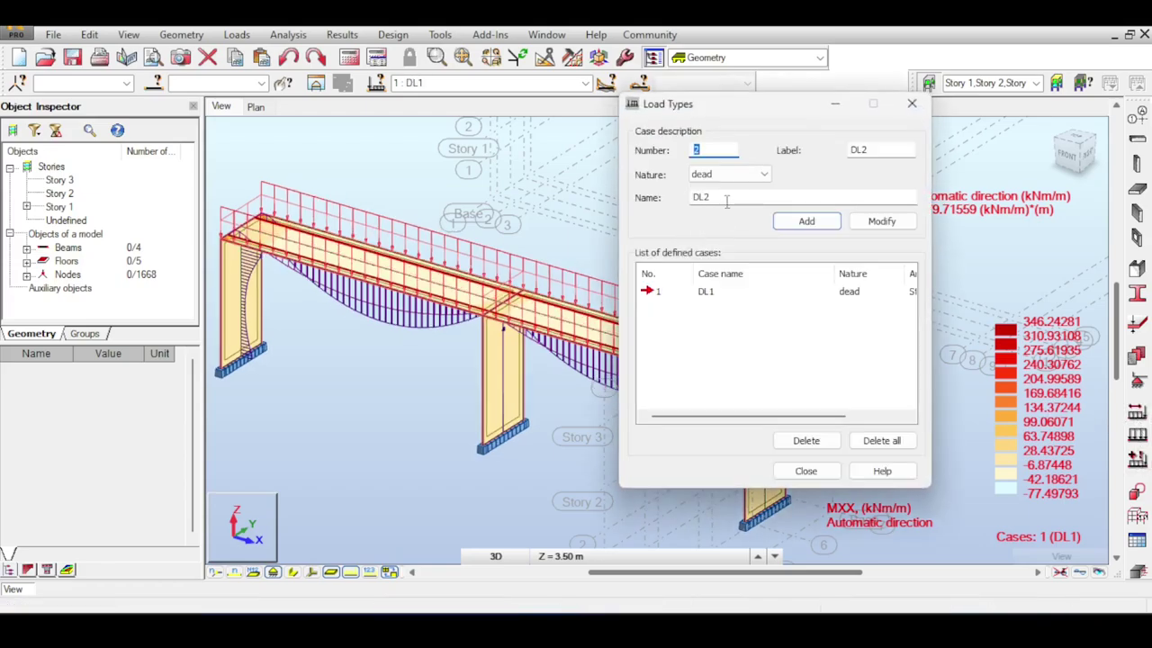
click(764, 174)
click(733, 199)
click(732, 200)
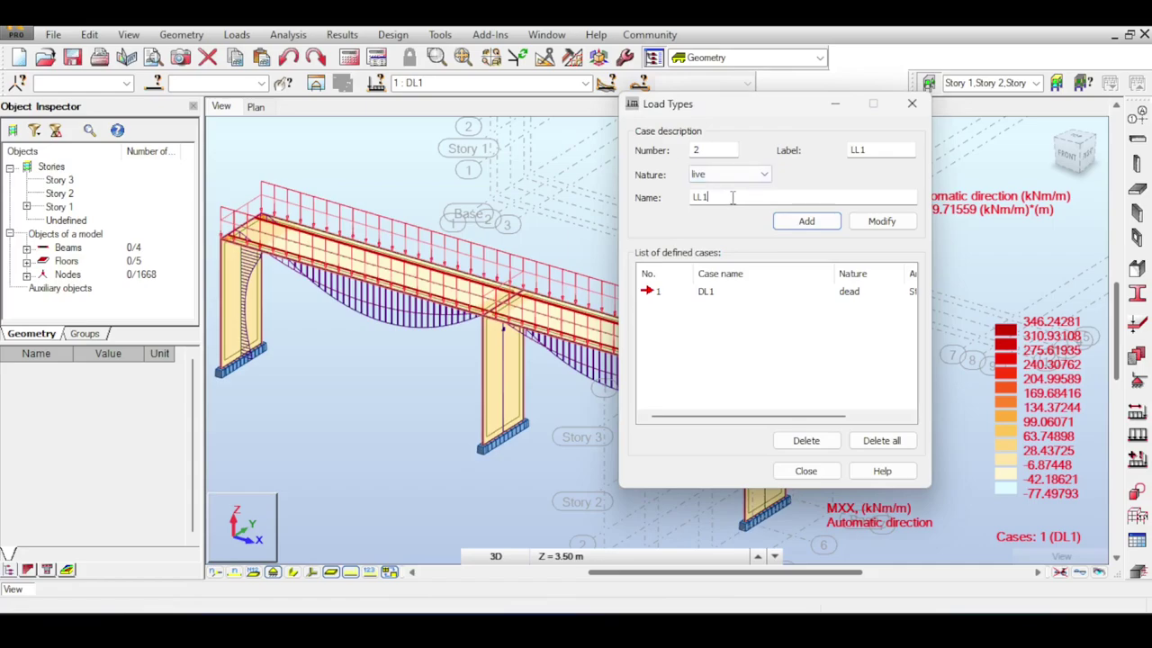
click(776, 218)
click(774, 221)
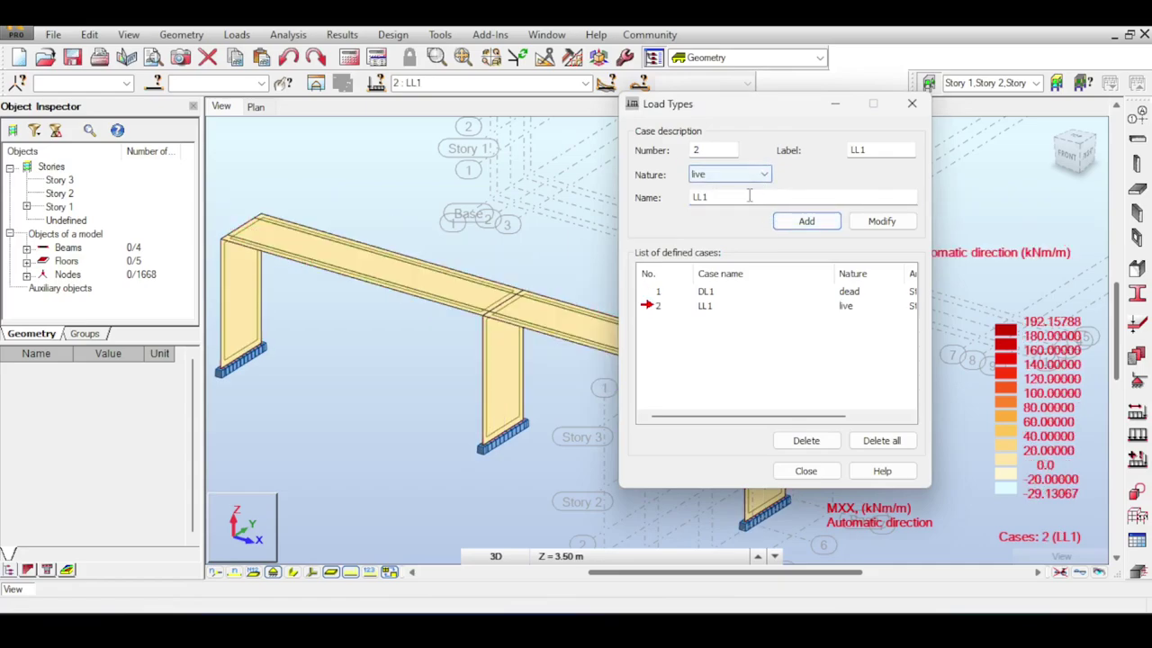
click(749, 196)
click(805, 471)
Define a uniform planar surface load of -5 kPa in global Z for case LL1
click(1136, 434)
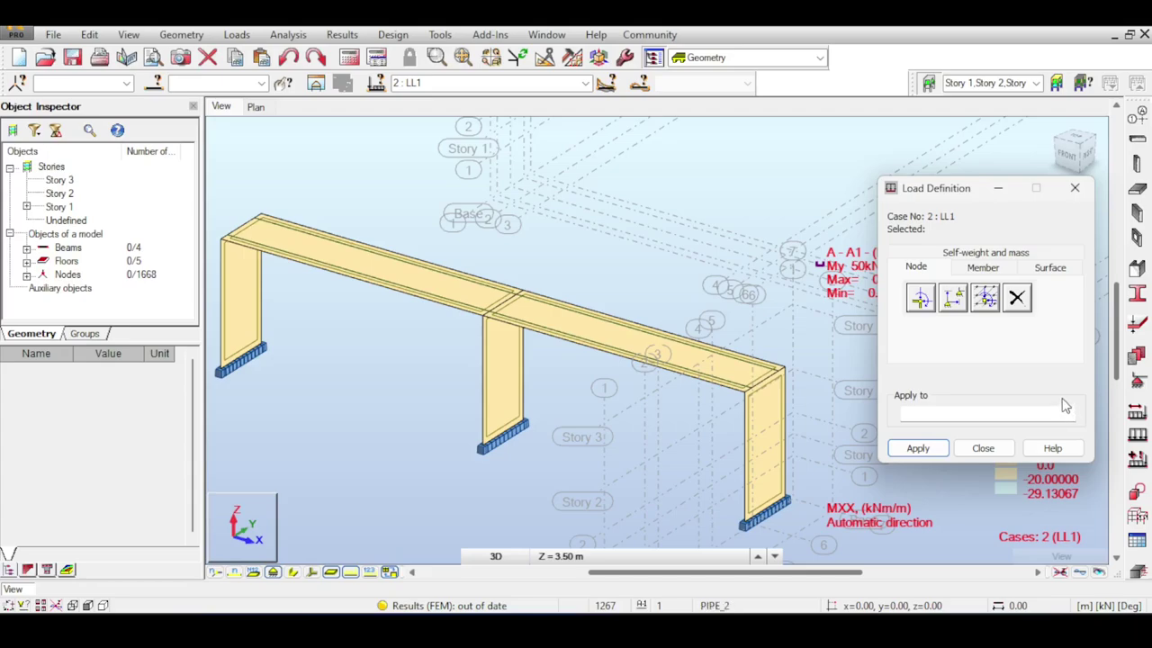
click(843, 268)
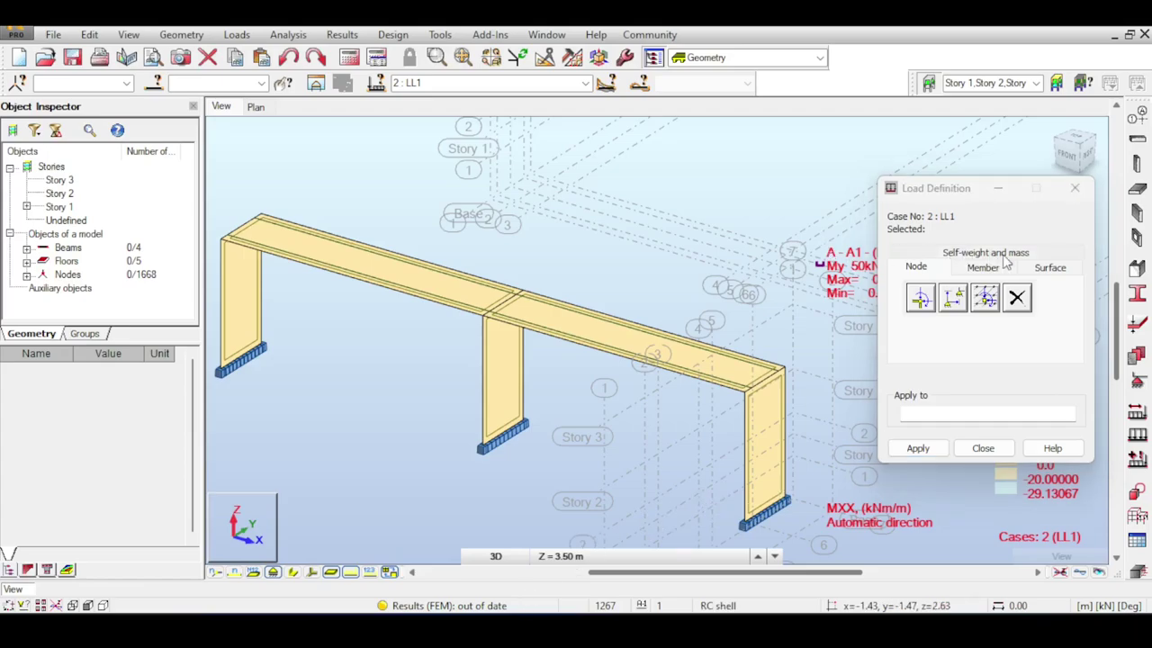
click(1053, 267)
click(921, 299)
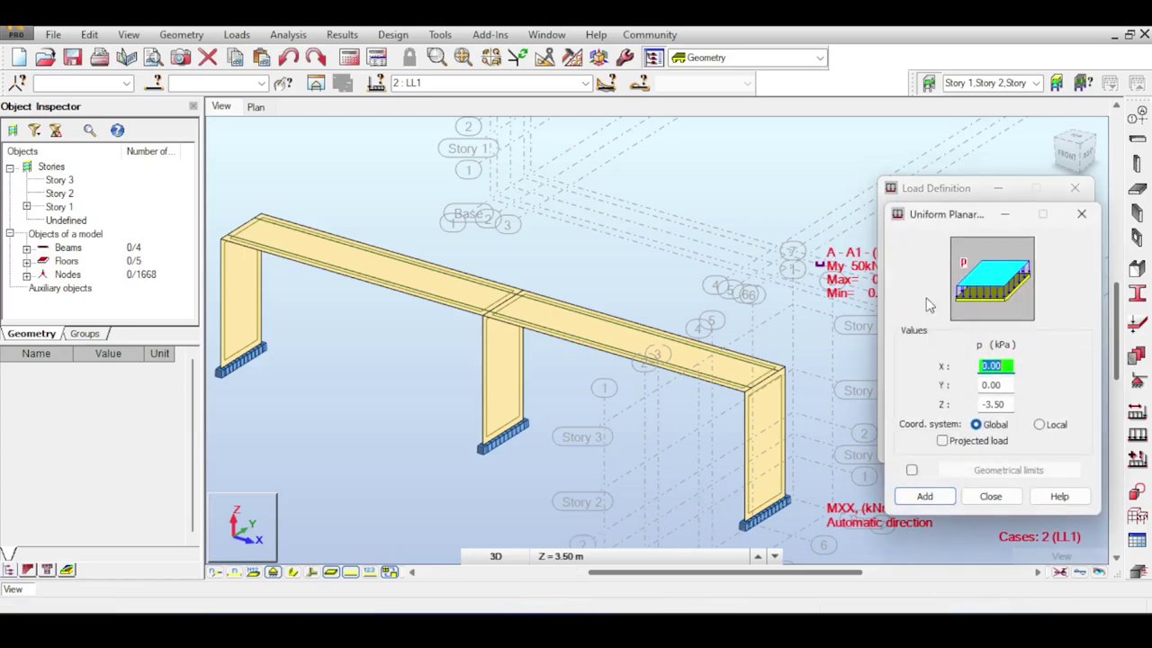
click(999, 401)
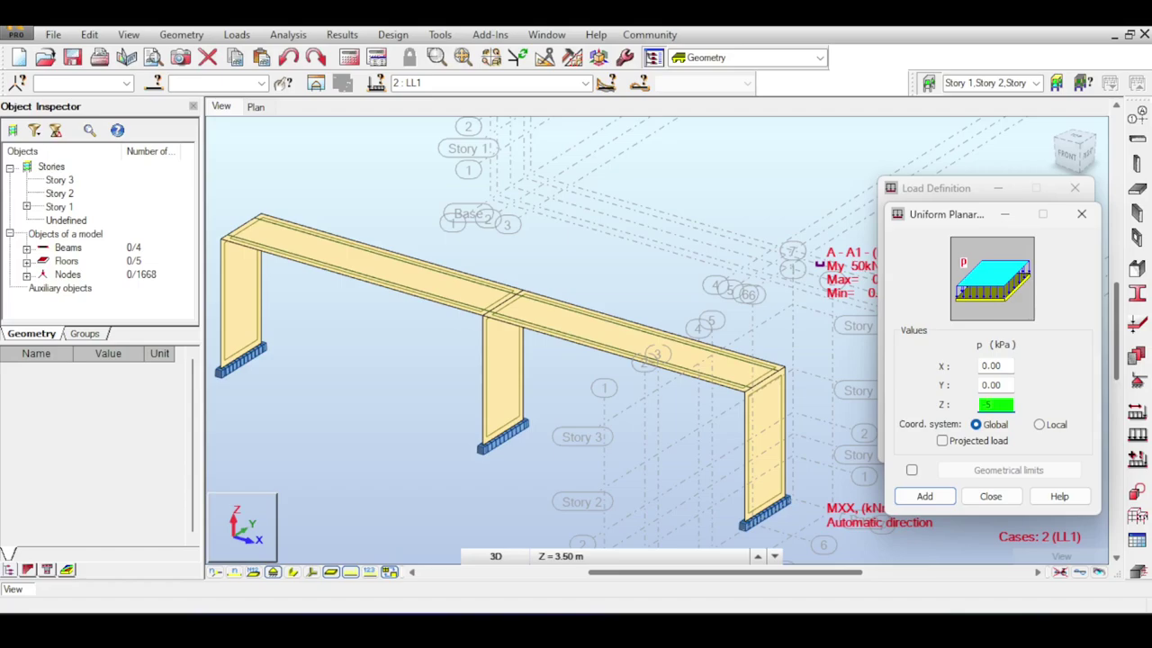
click(940, 495)
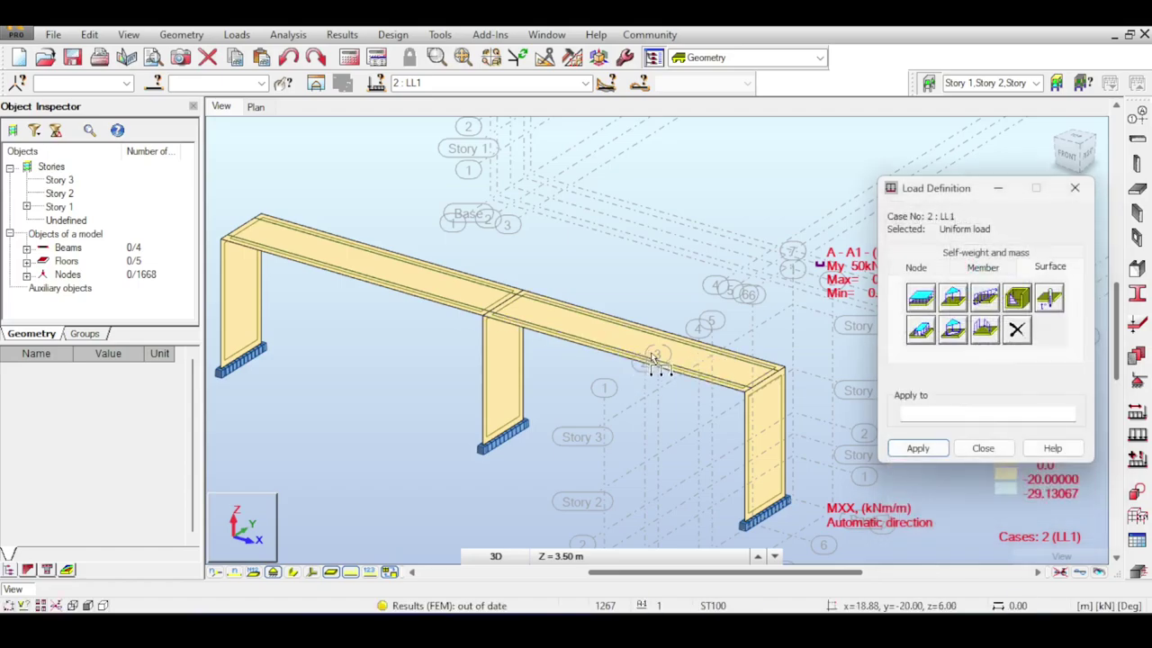
Apply the uniform live load to both slab spans, finish load definition, and check the loads on the model
click(666, 376)
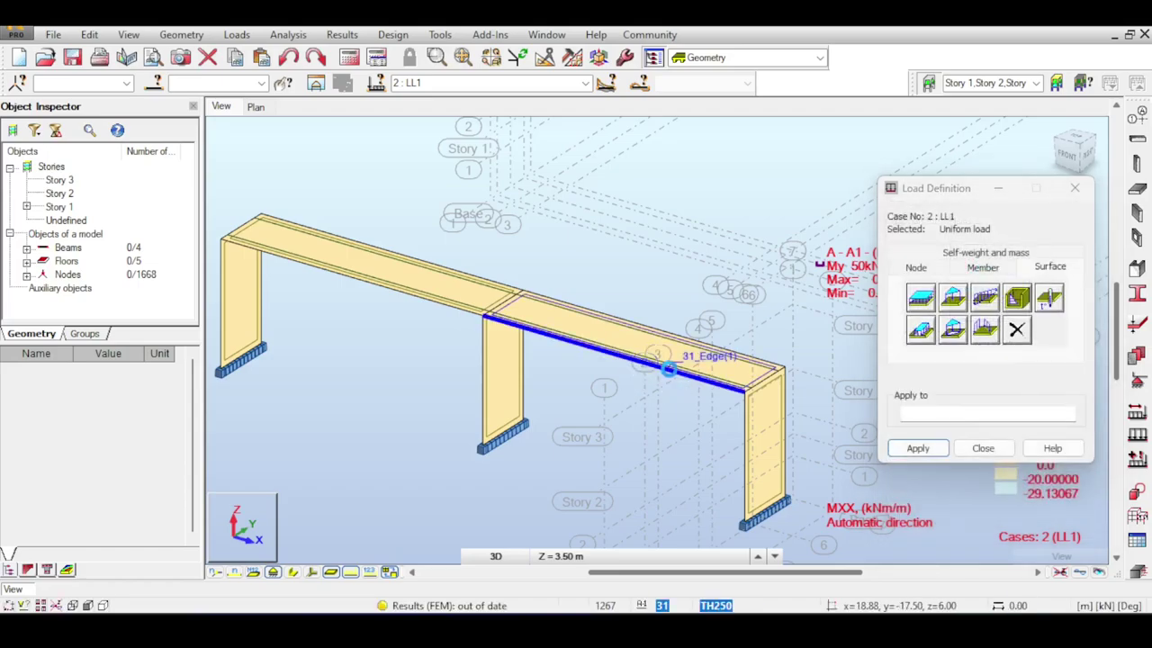
click(459, 317)
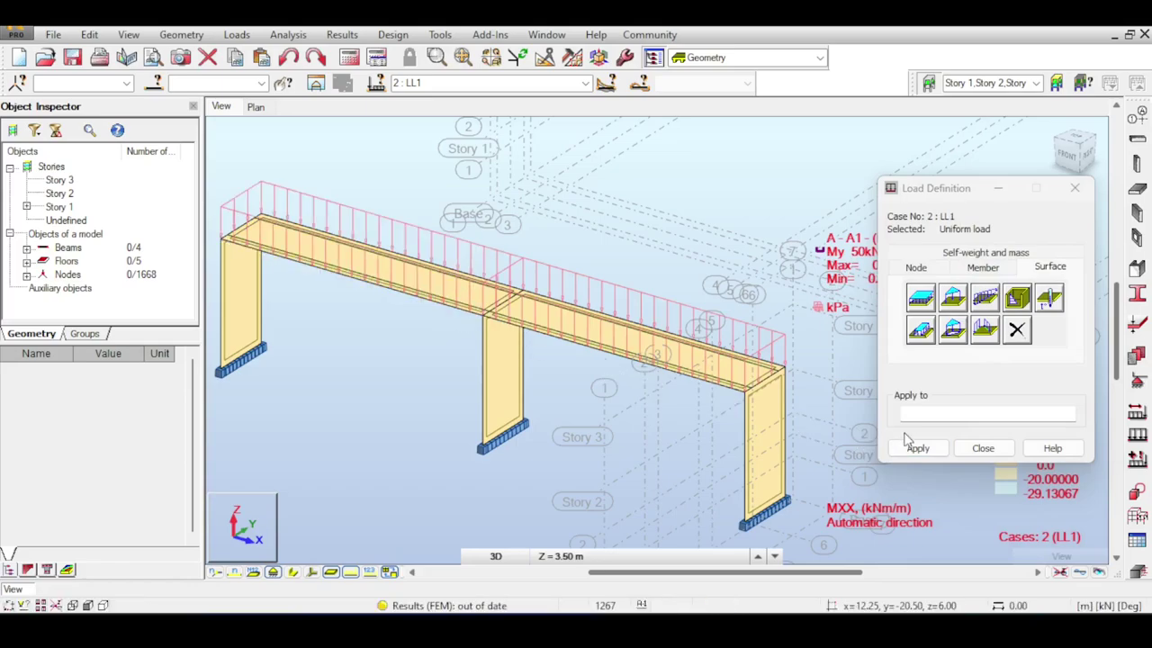
click(983, 448)
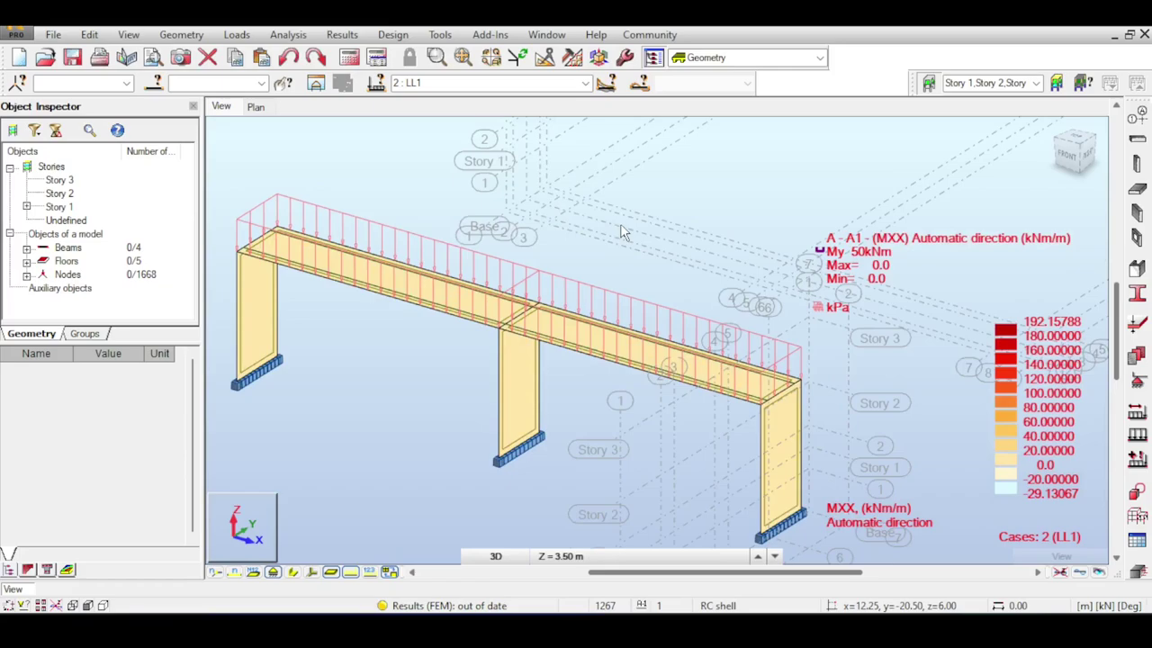
scroll(601, 217, up, 3)
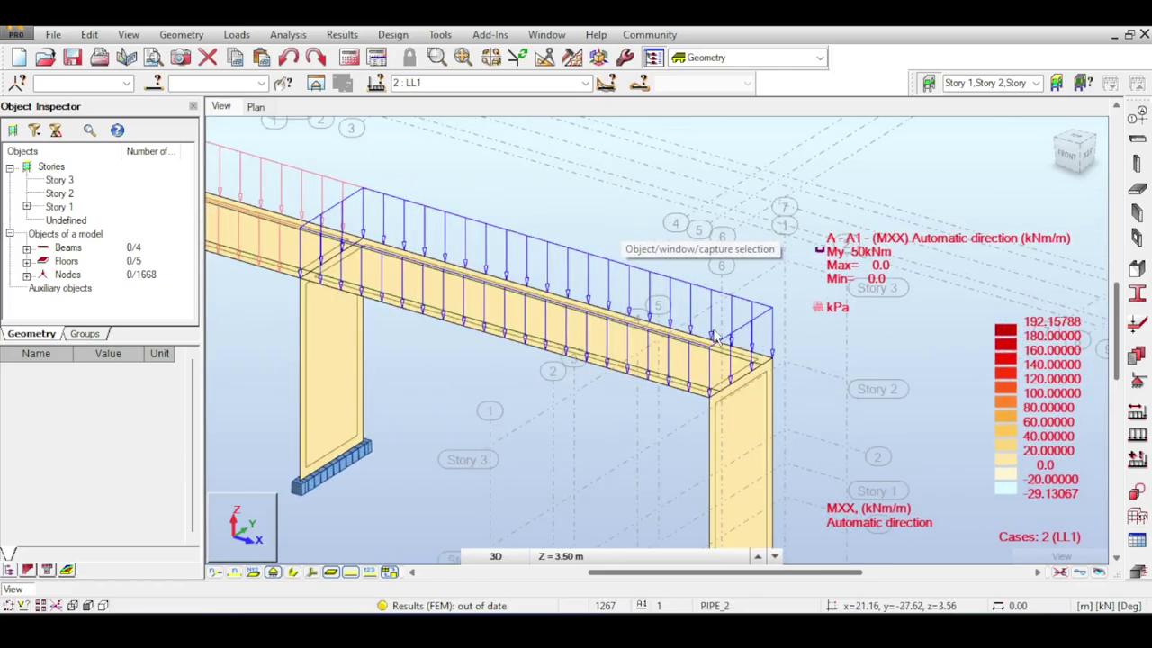
scroll(653, 221, down, 2)
scroll(747, 297, down, 1)
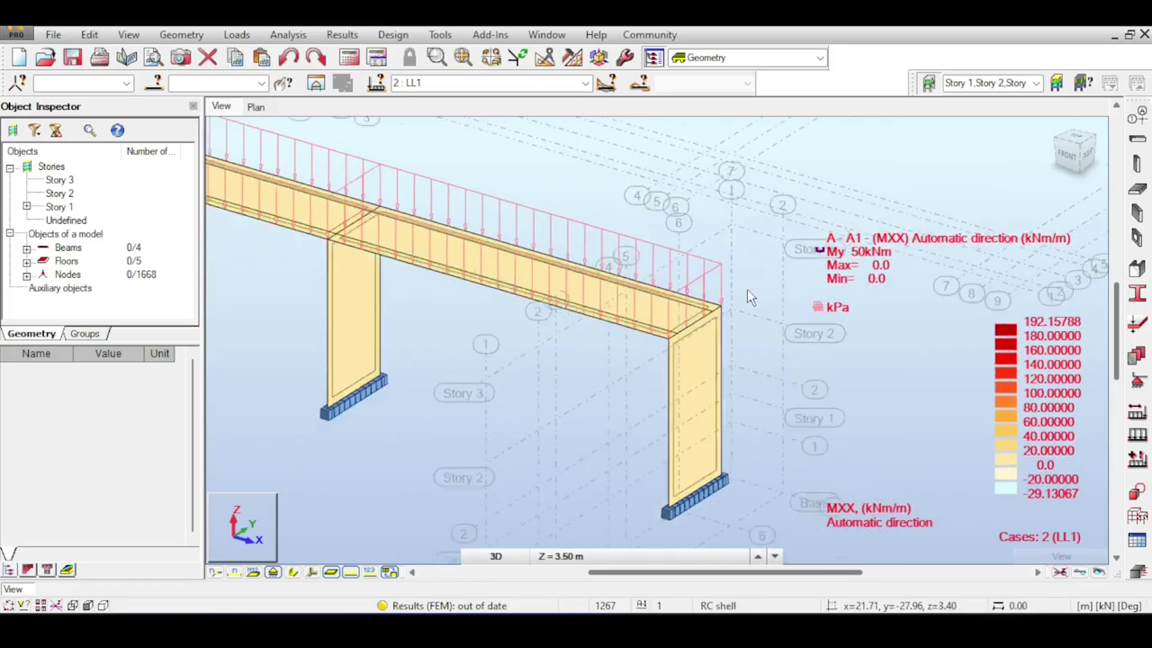
scroll(751, 297, down, 2)
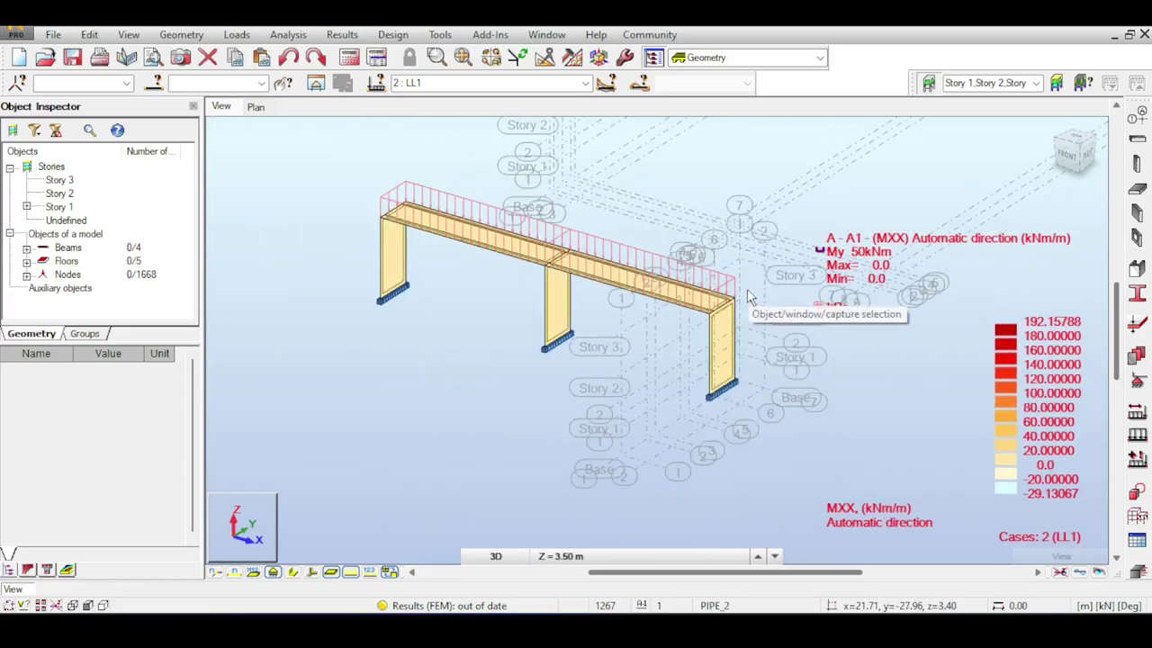
Open the moving load definition and select the H15 vehicle
middle_drag(747, 298, 700, 276)
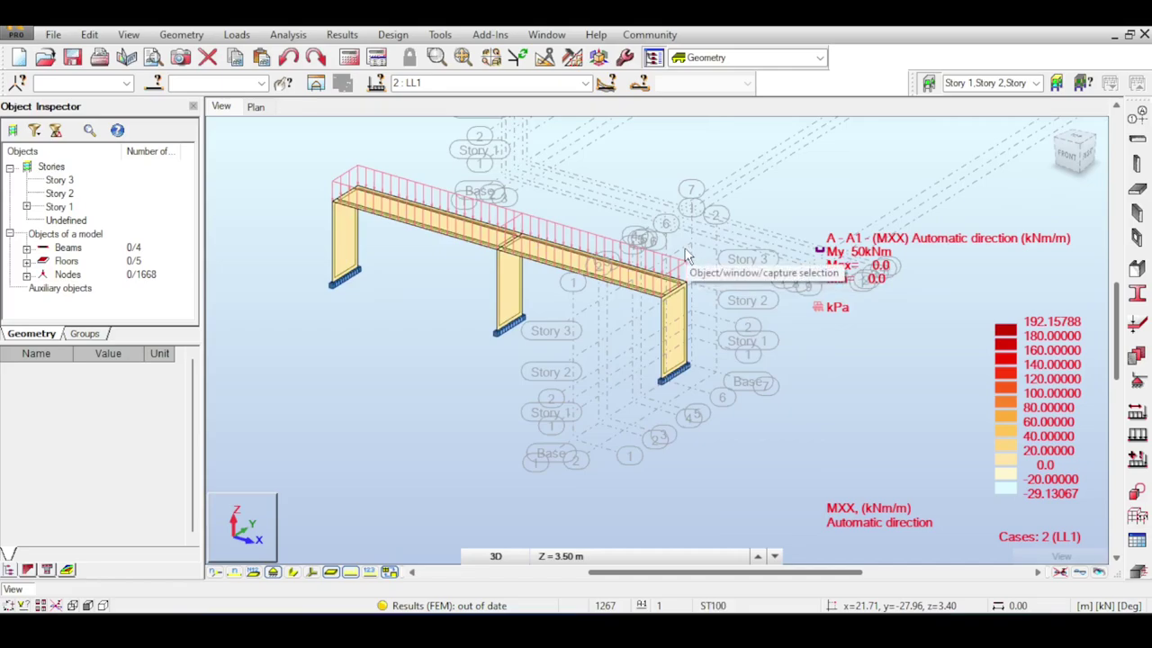
scroll(685, 256, up, 1)
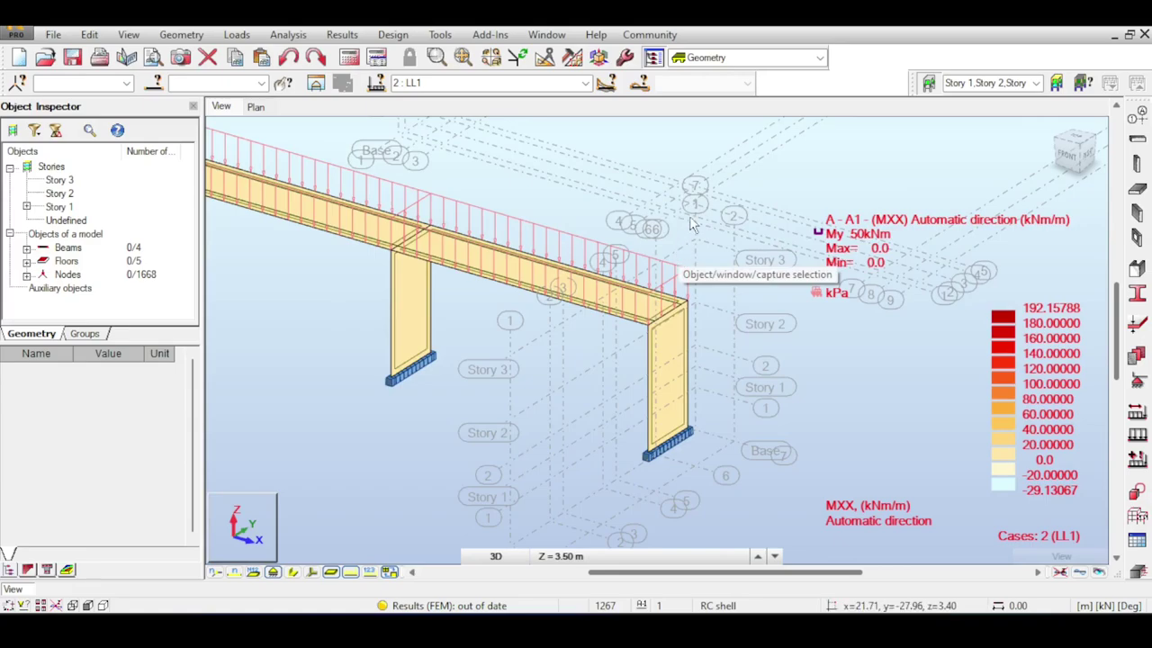
middle_drag(690, 216, 722, 207)
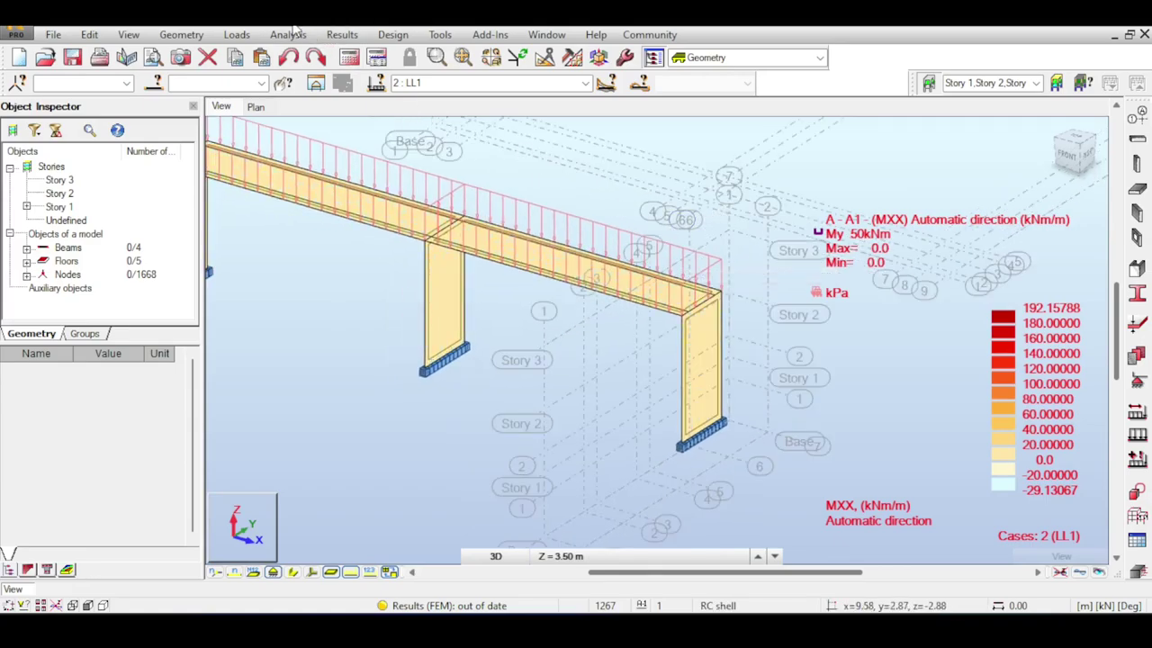
click(340, 34)
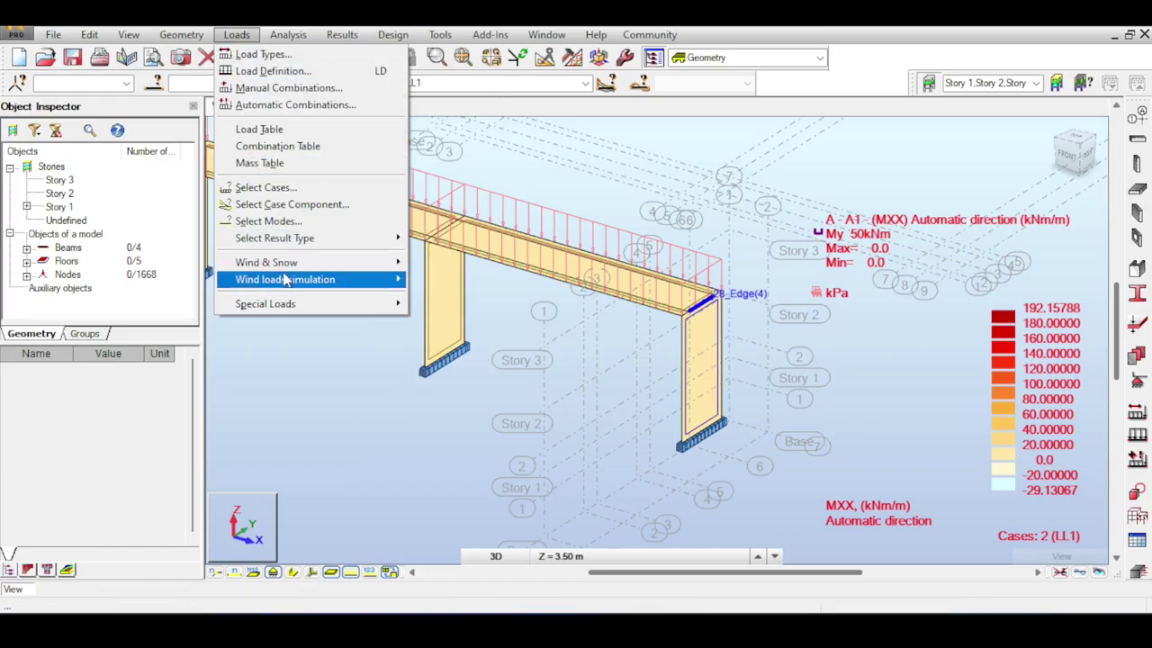
mouse_move(295, 305)
click(444, 328)
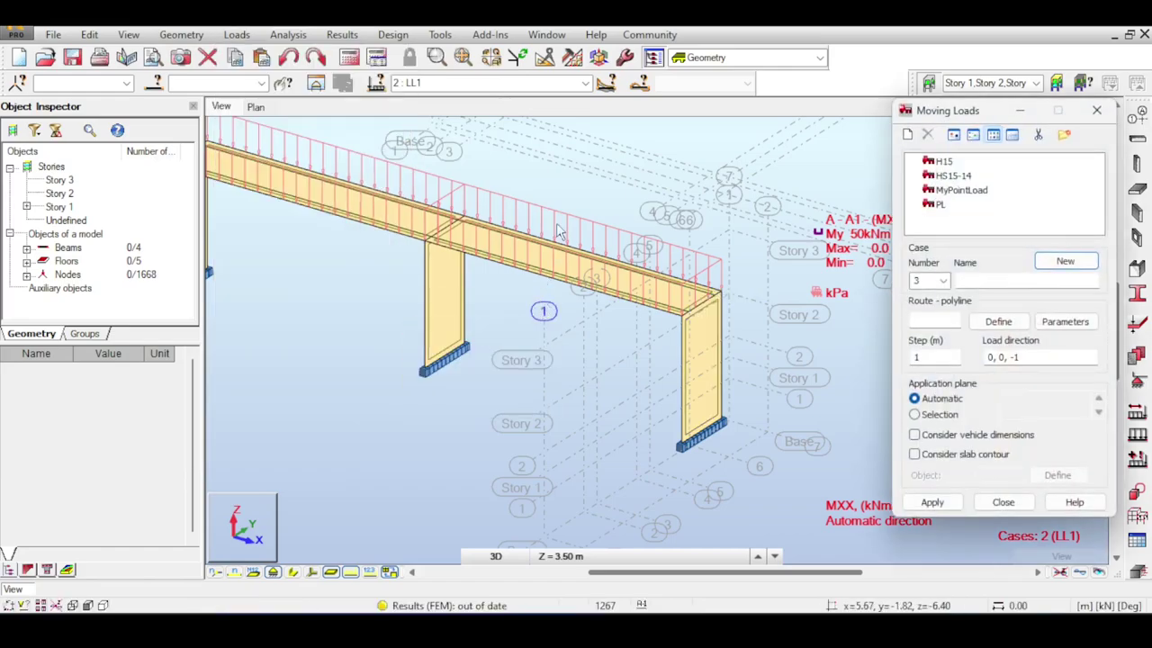
middle_drag(567, 171, 726, 268)
click(944, 163)
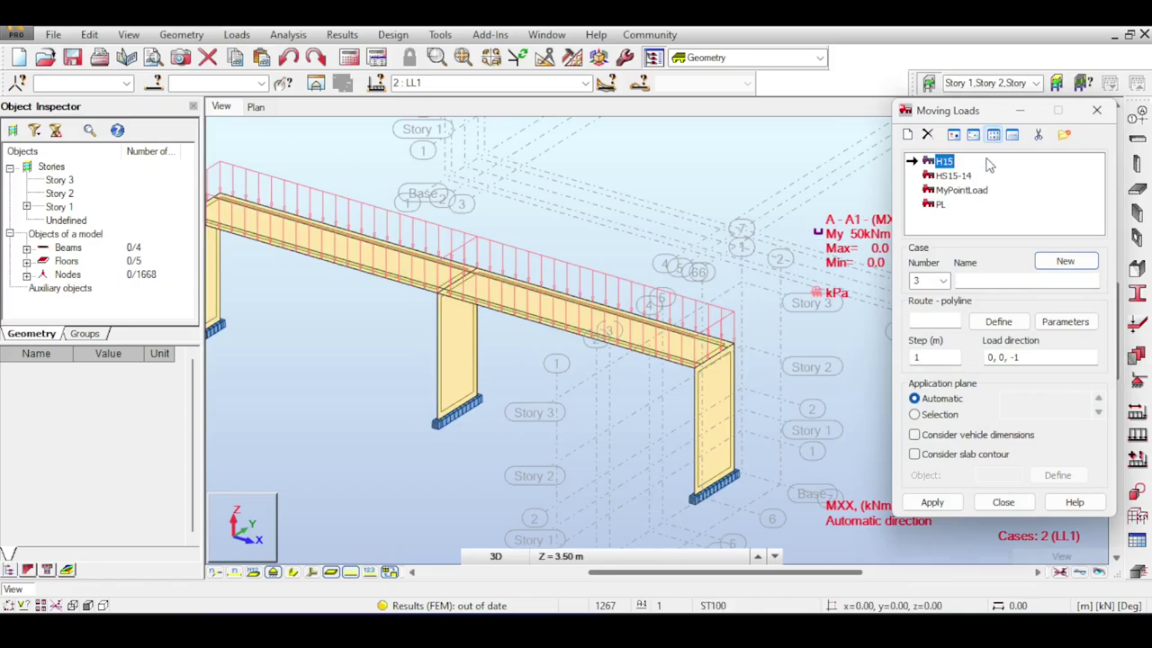
Choose the H15 vehicle from the AASHTO code base and add it to the moving load vehicles
double_click(941, 162)
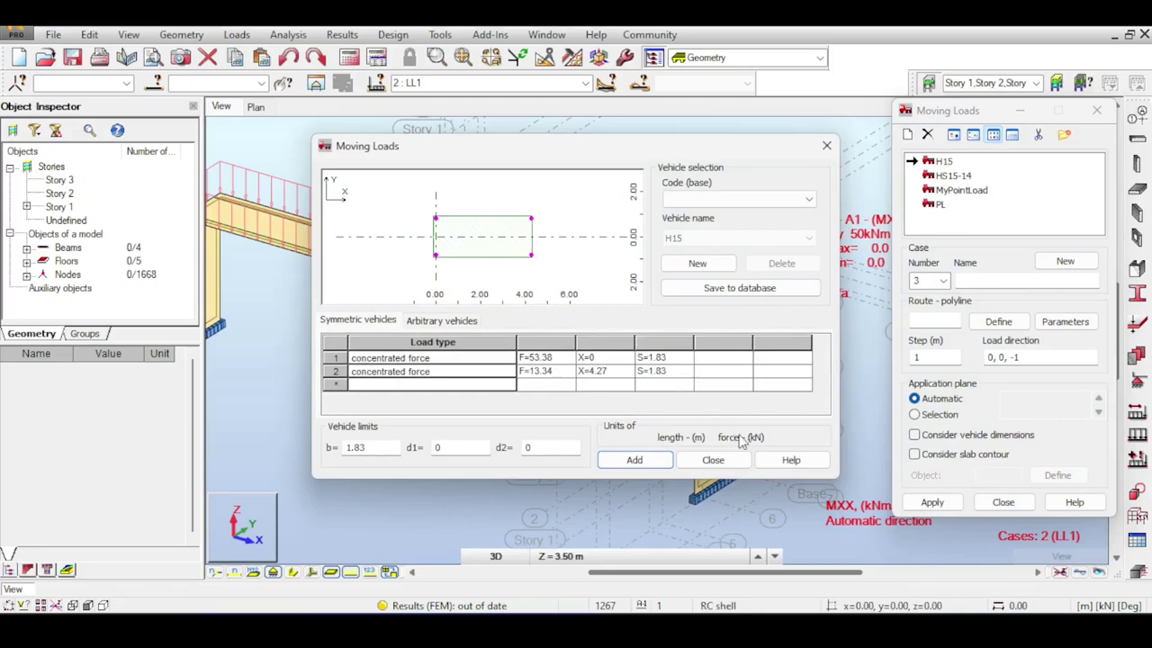
click(774, 199)
click(720, 214)
click(759, 238)
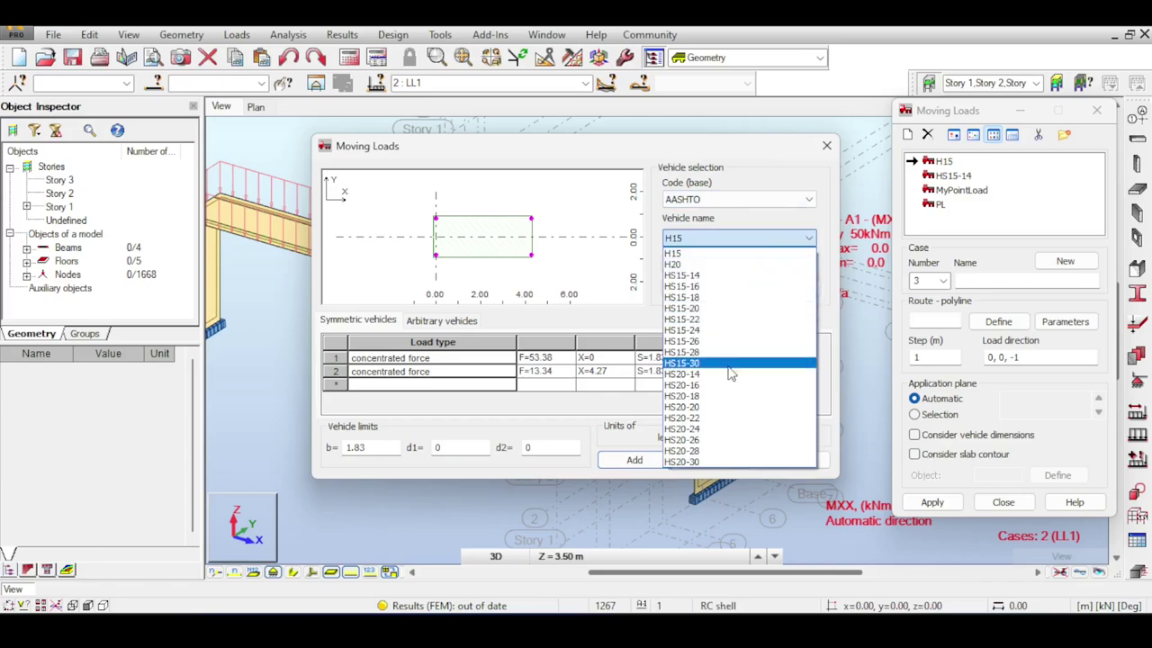
click(691, 255)
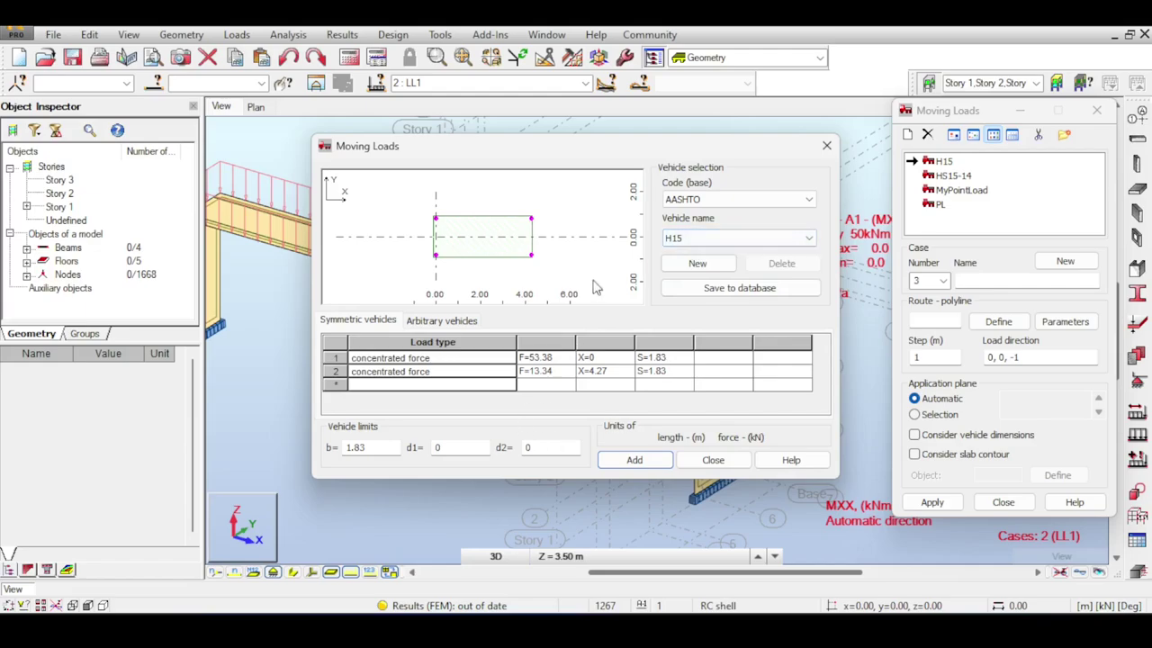
drag(667, 146, 917, 158)
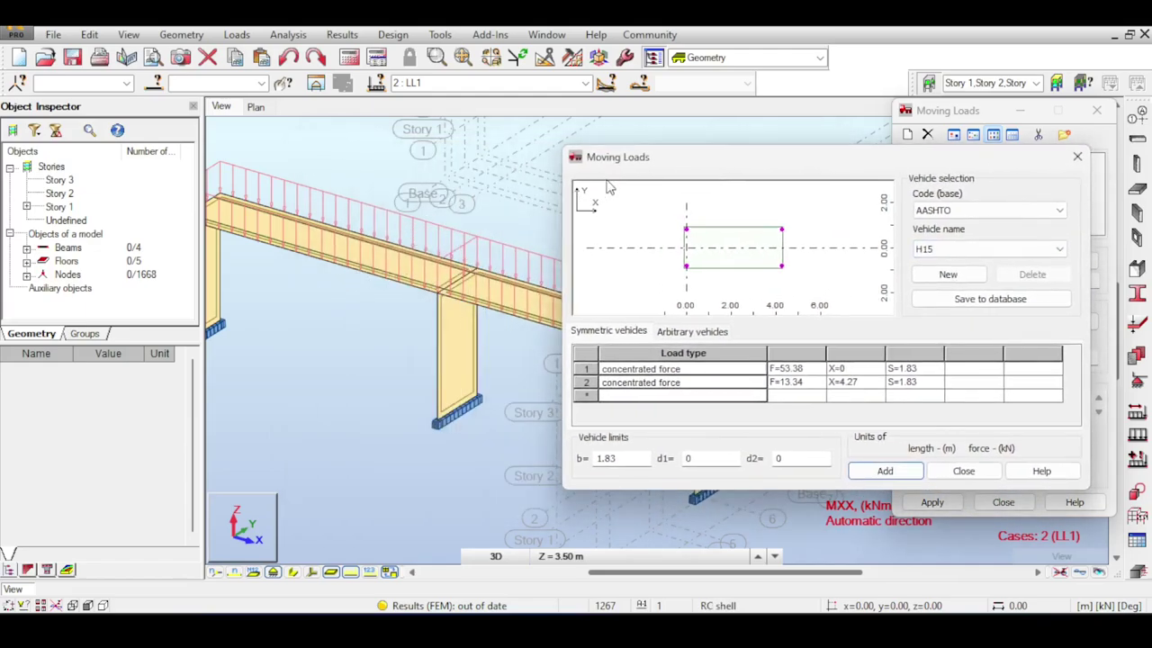
drag(637, 157, 470, 119)
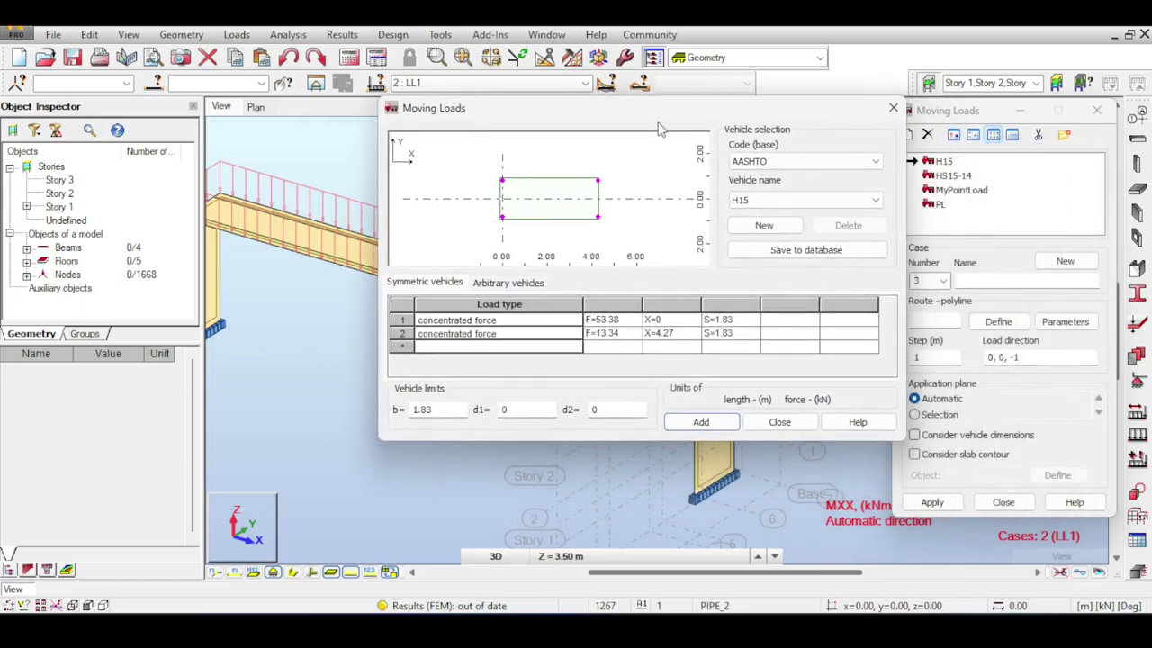
click(701, 422)
click(628, 352)
click(780, 421)
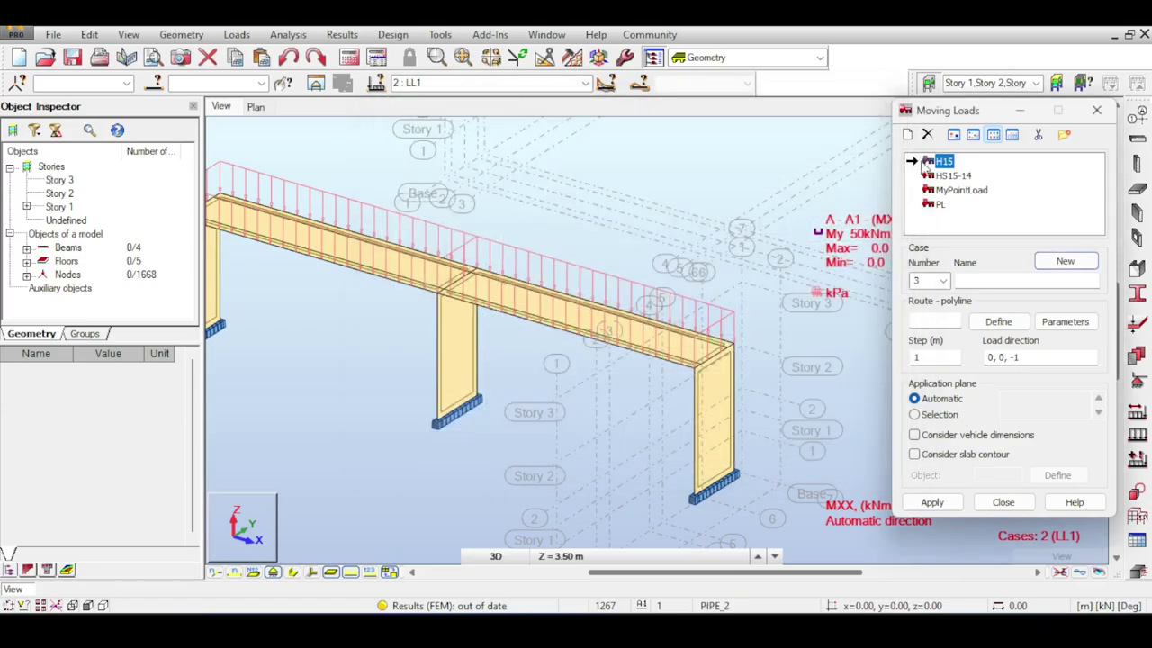
Name moving load case 3 "Maintenance Truck Load"
scroll(665, 240, down, 2)
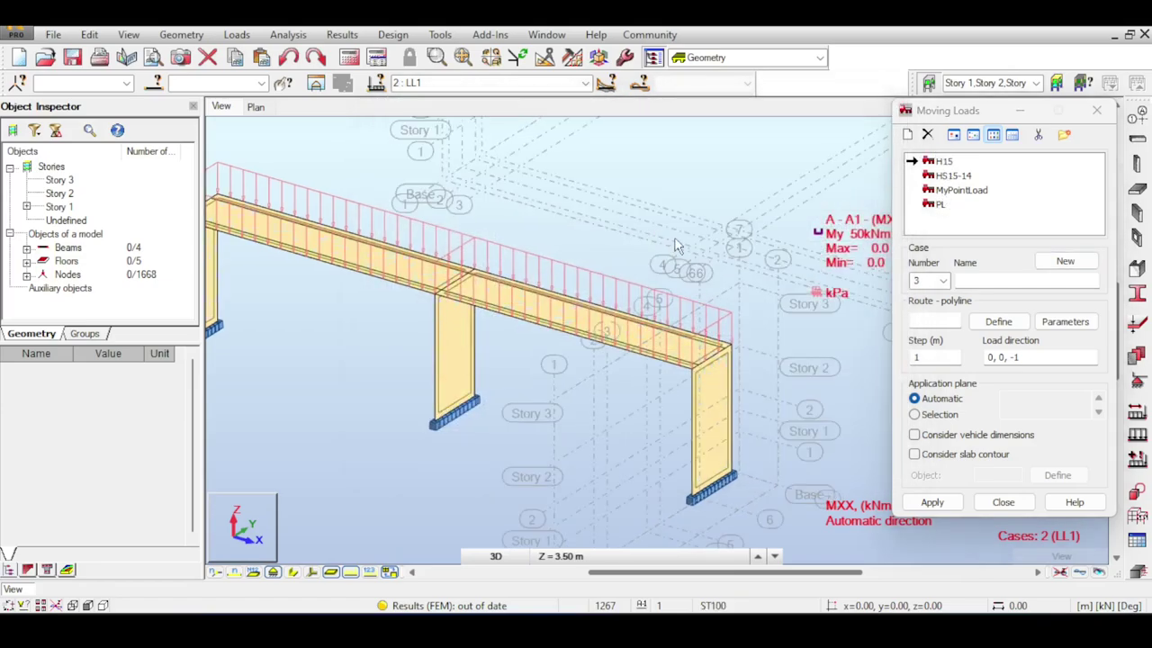
scroll(715, 330, up, 3)
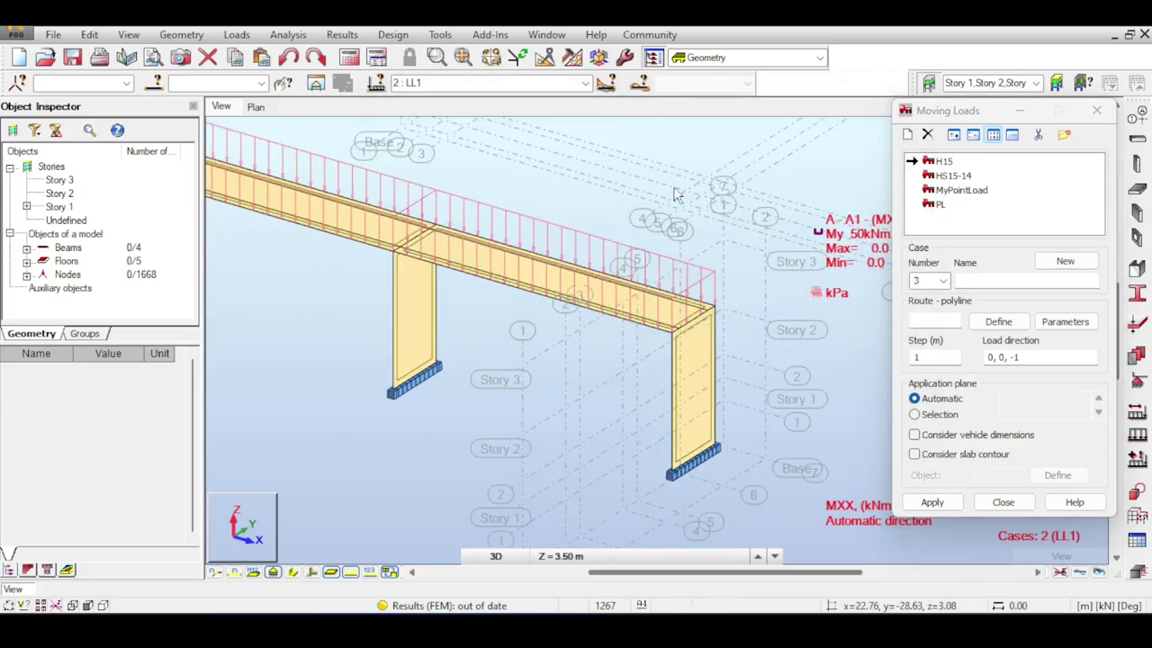
click(992, 281)
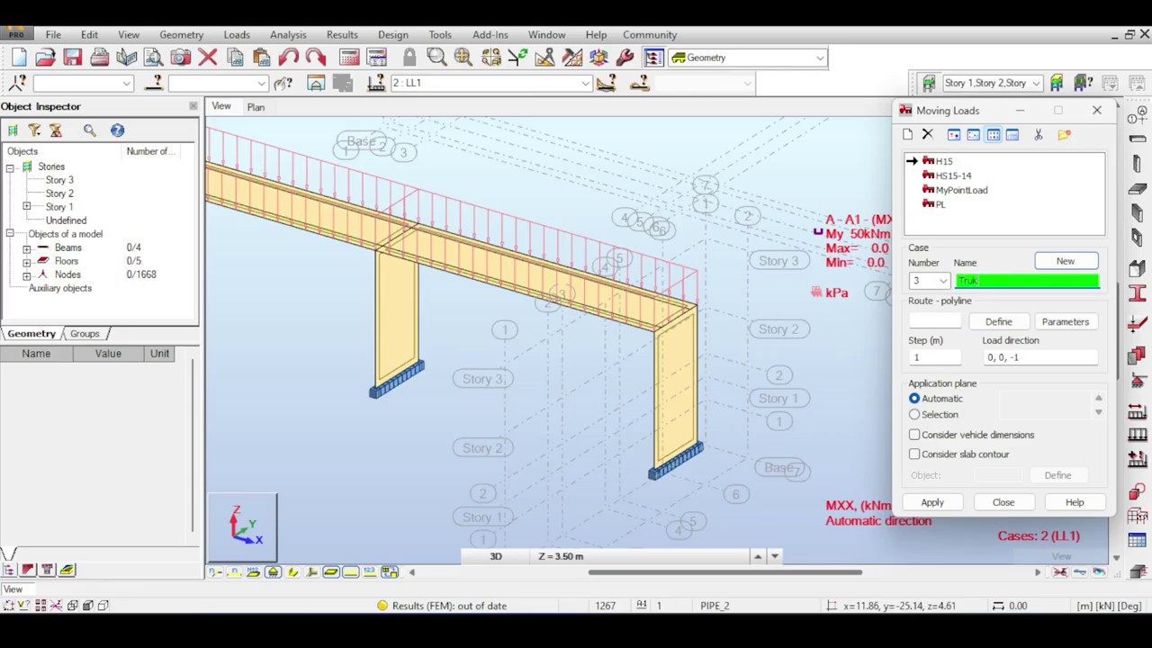
text(Maintenance)
Define the truck route as a straight line along the deck centreline, between the midpoints of the two outer slab edges
click(998, 321)
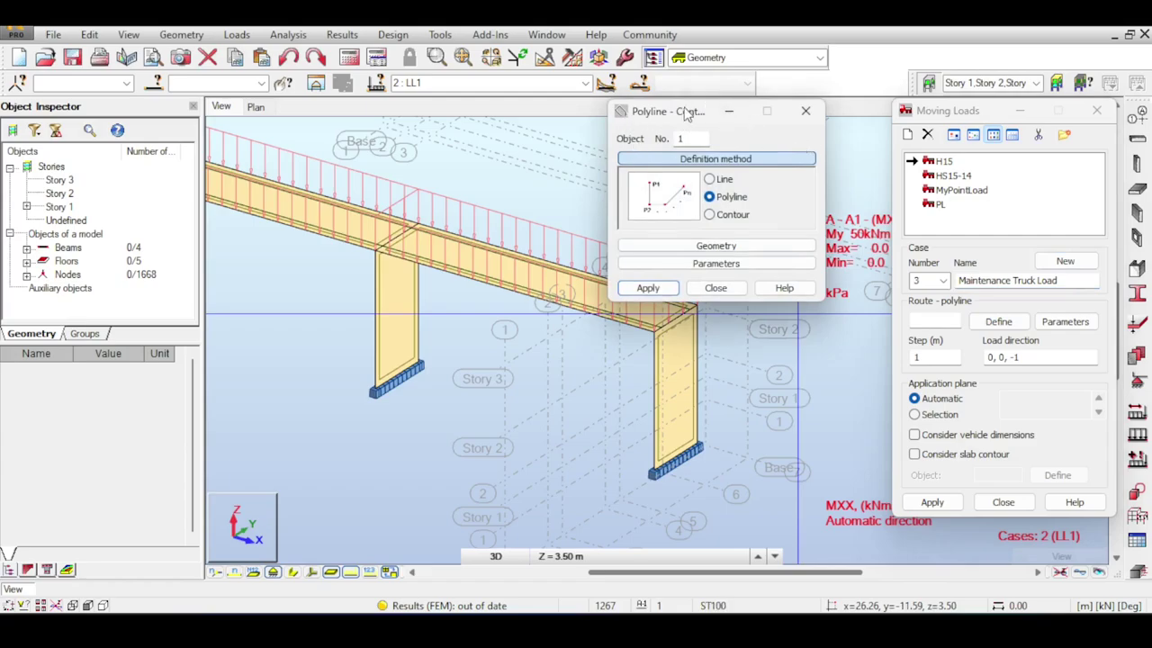
drag(686, 111, 781, 133)
click(804, 201)
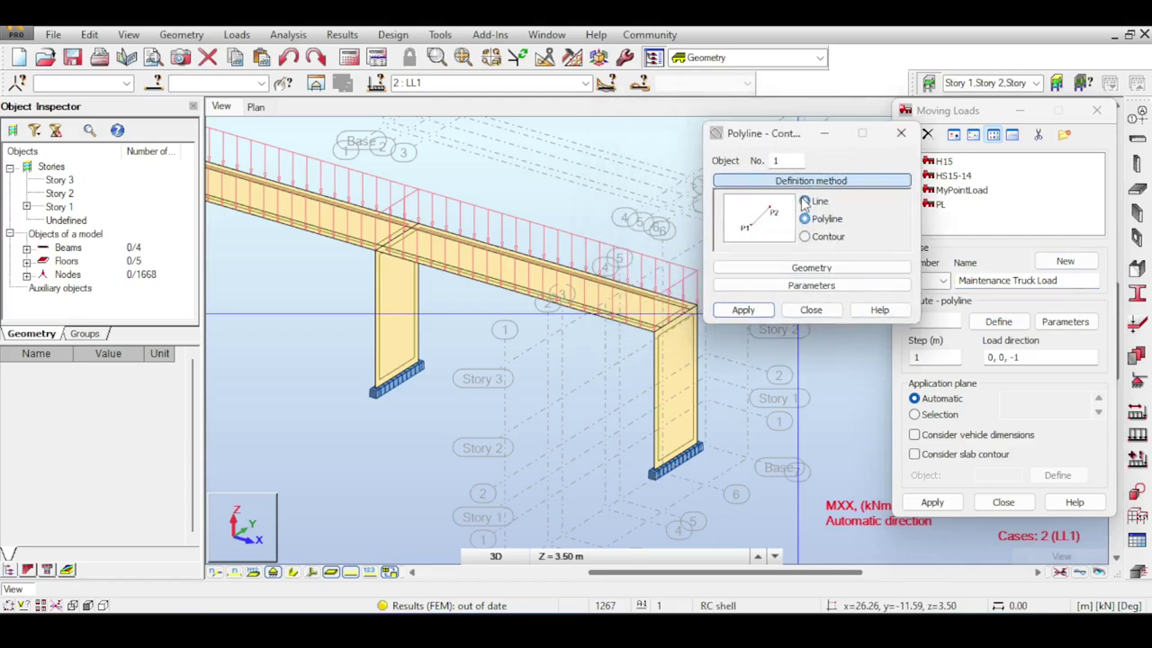
click(633, 317)
middle_drag(441, 193, 850, 362)
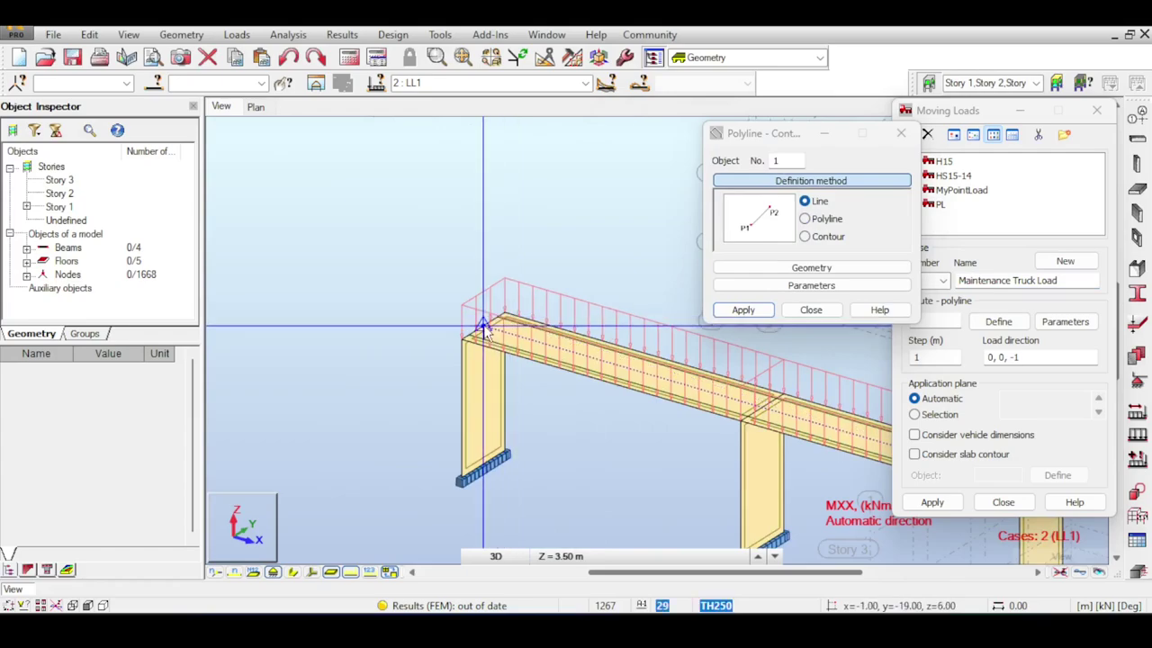
click(483, 326)
middle_drag(593, 273, 278, 196)
scroll(539, 247, down, 2)
click(811, 310)
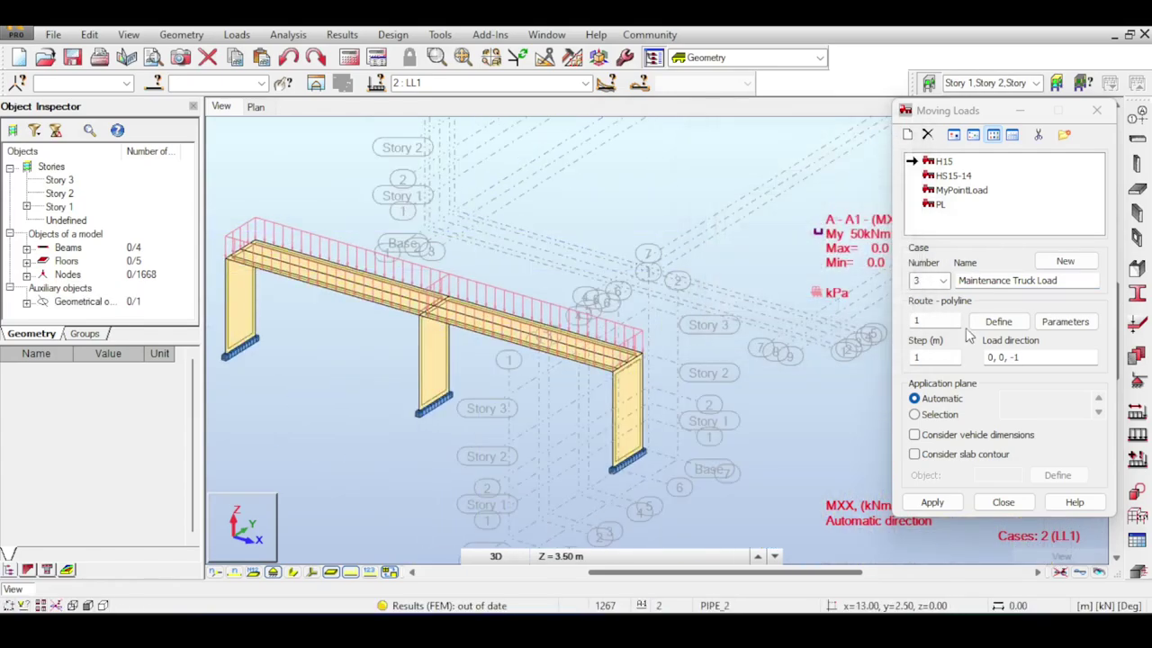
Apply the moving load with a step of 1 m and direction 0, 0, -1, and run the calculation
click(932, 502)
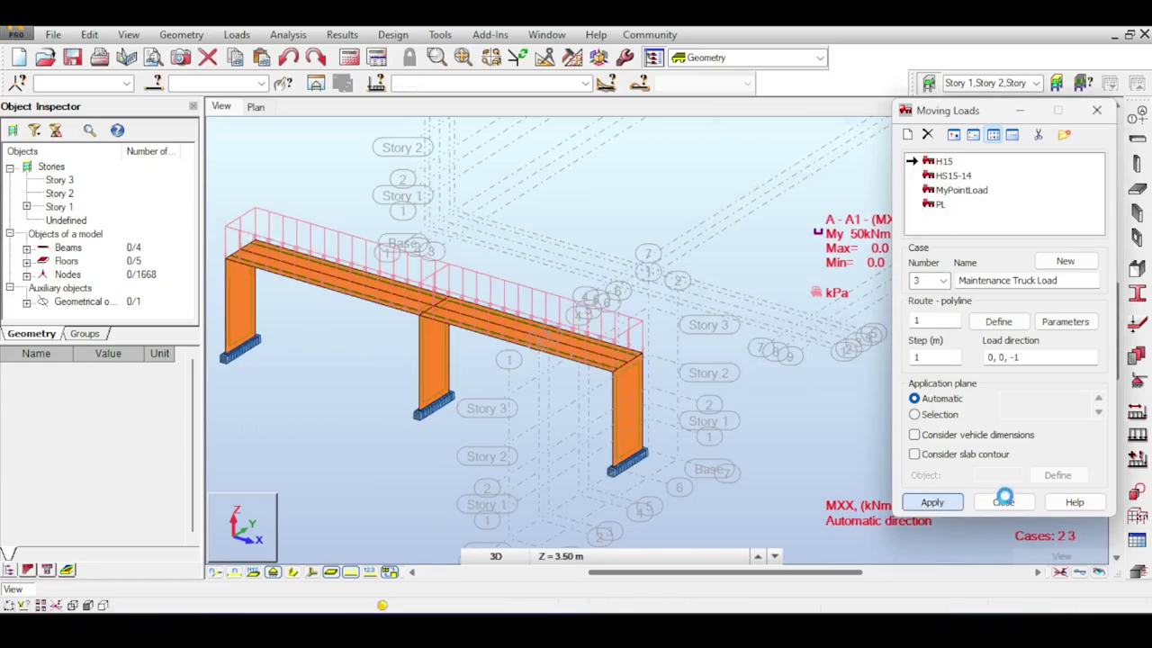
click(1003, 502)
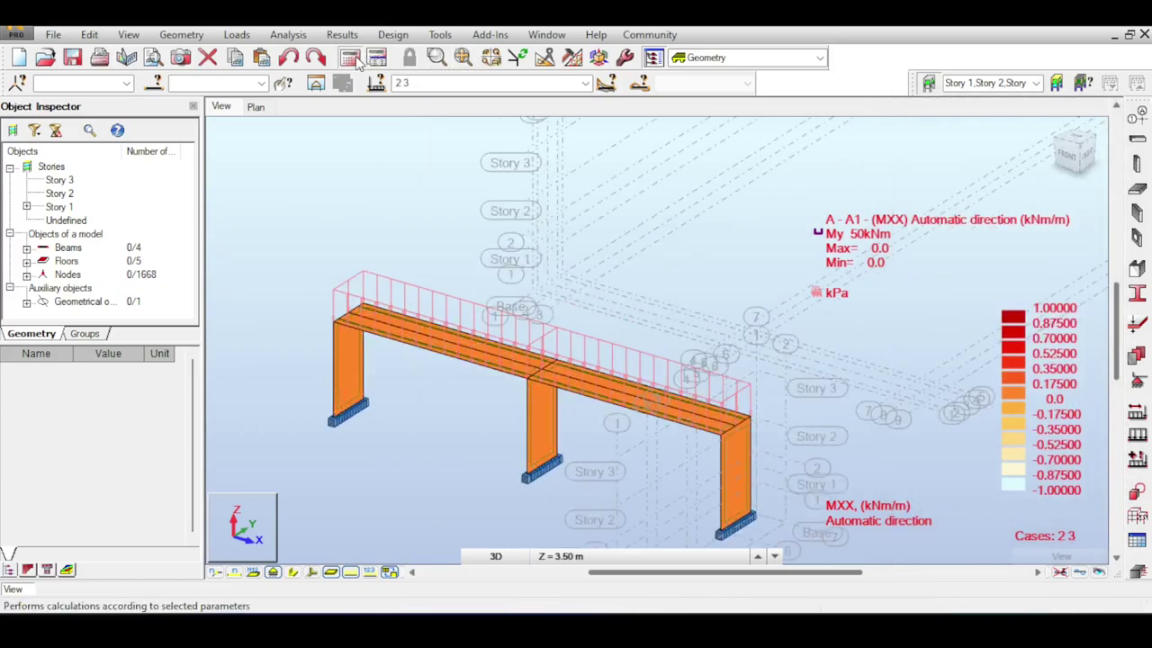
click(349, 56)
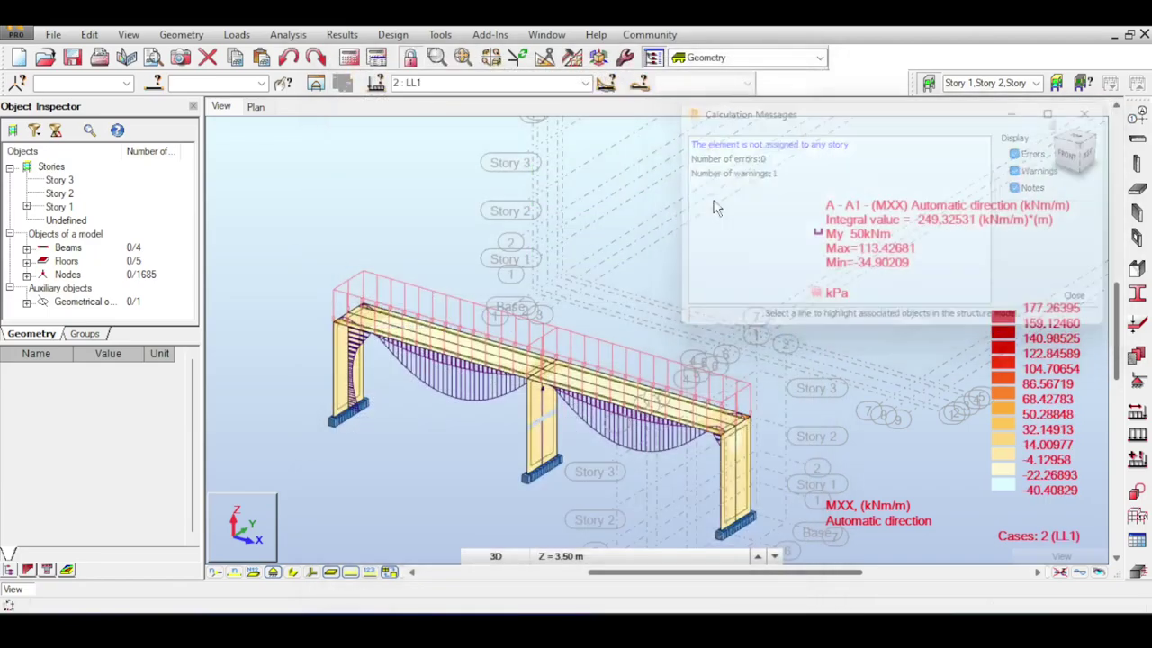
Display case 3 Maintenance Truck Load and move the truck along its route to component 8, load position 7.00 m
click(585, 82)
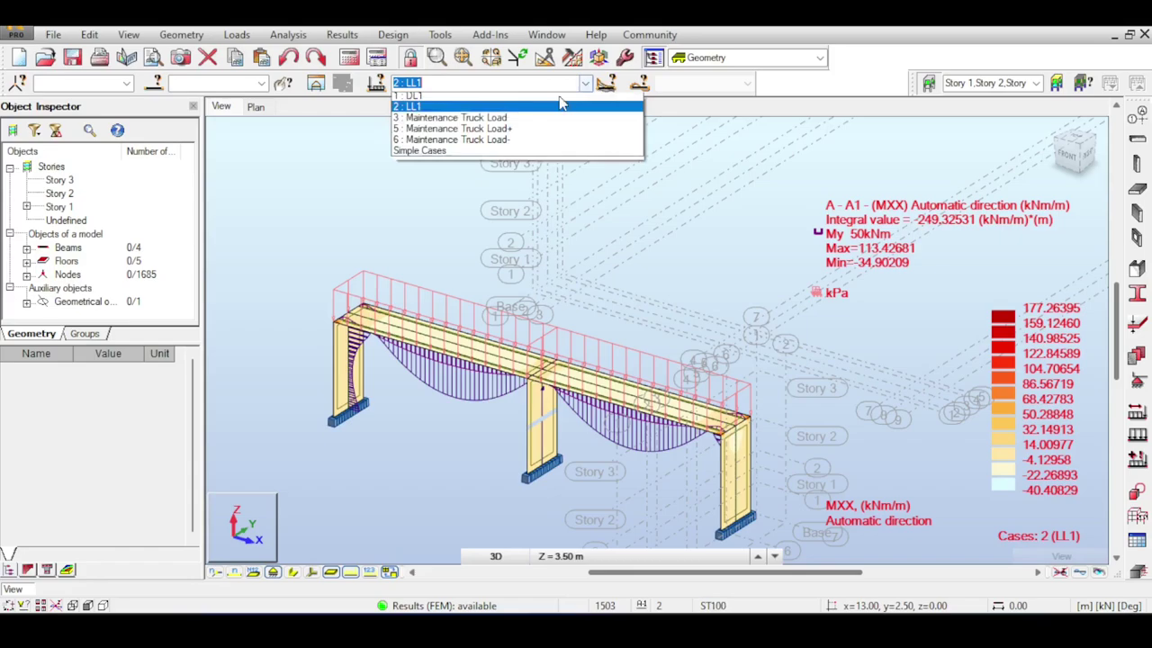
click(499, 120)
scroll(612, 260, up, 3)
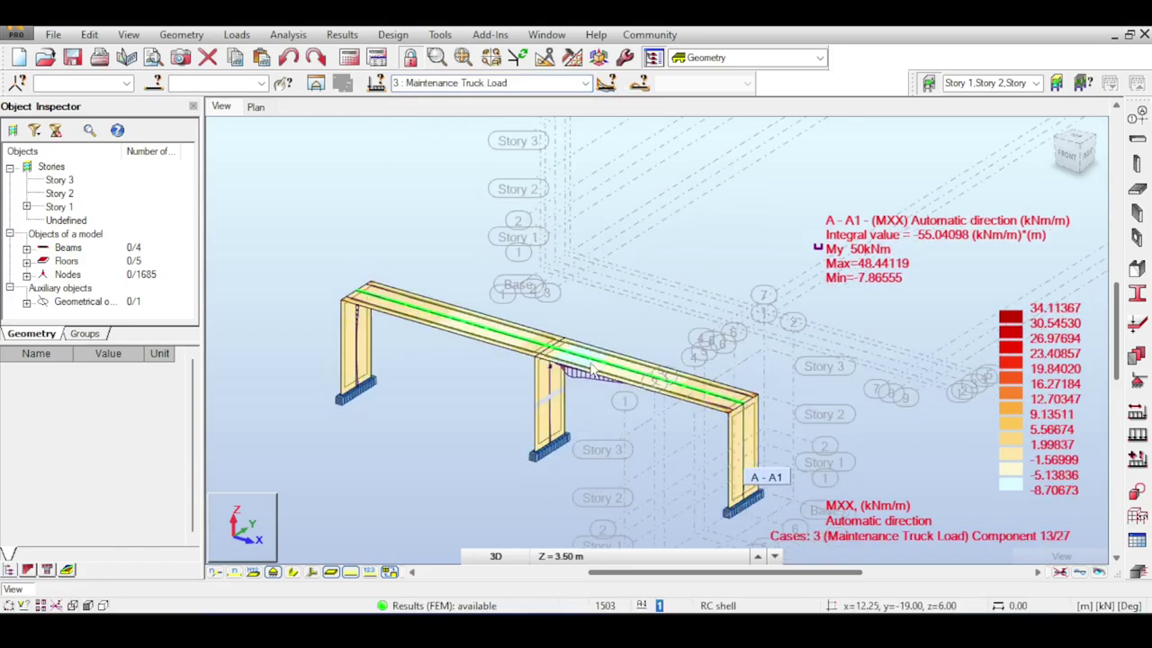
click(639, 82)
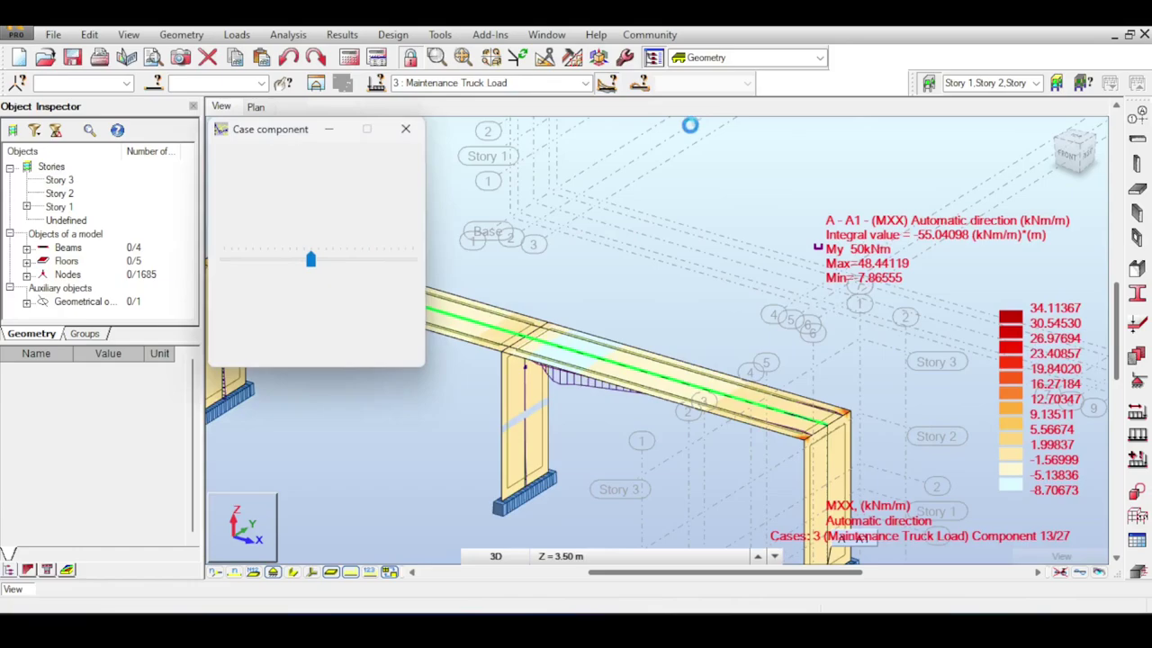
click(252, 261)
drag(261, 265, 340, 264)
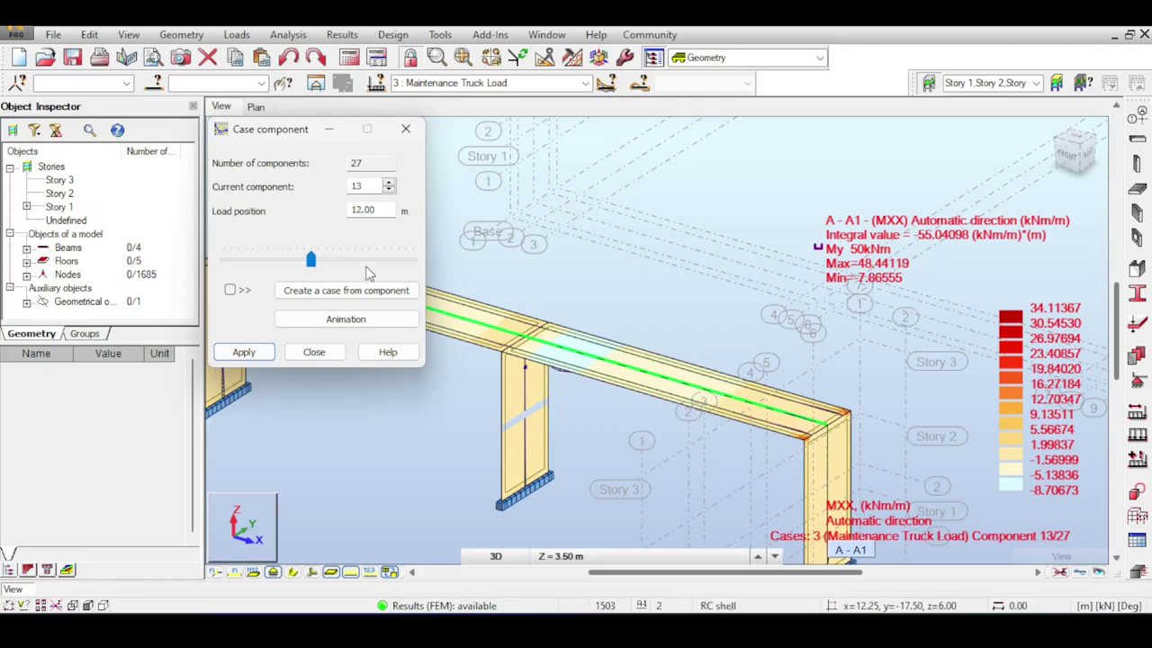
click(365, 260)
click(283, 259)
click(405, 128)
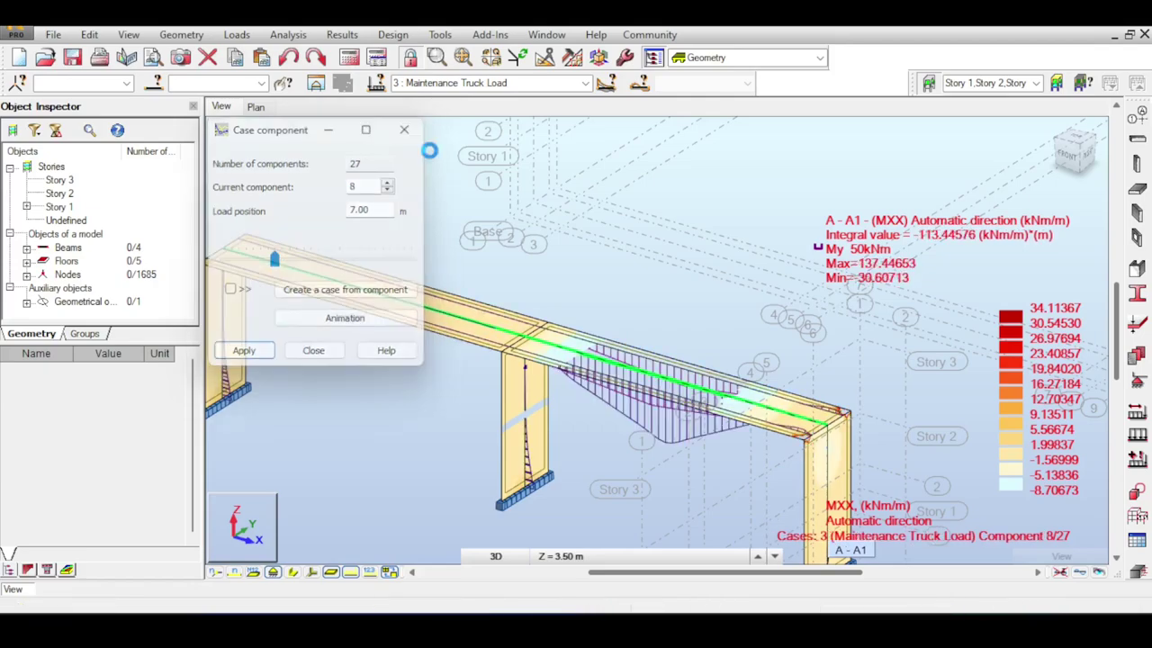
Turn on the display of automatically generated forces in the load display attributes
middle_drag(494, 182, 576, 184)
scroll(572, 185, down, 5)
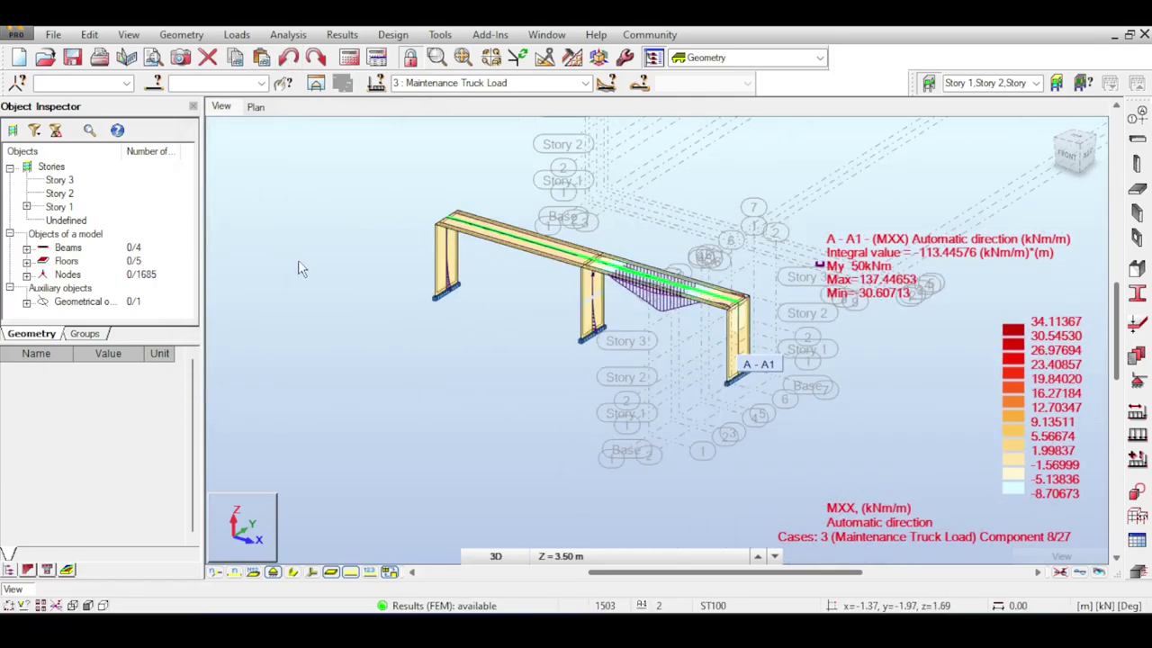
right_click(198, 262)
click(256, 438)
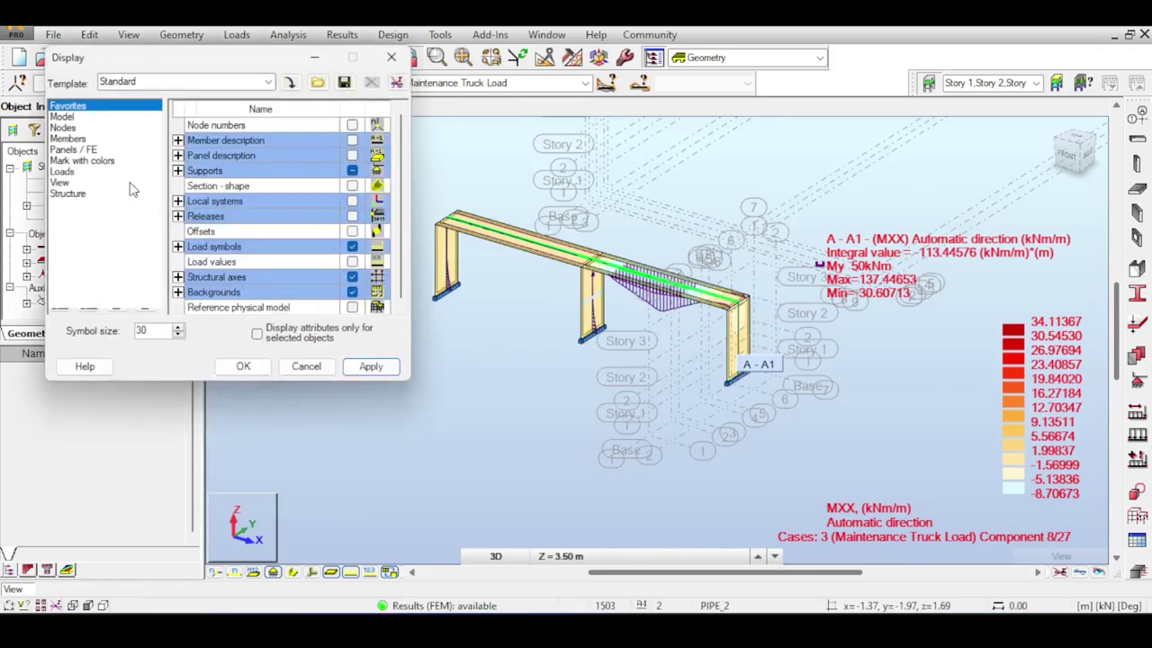
click(70, 172)
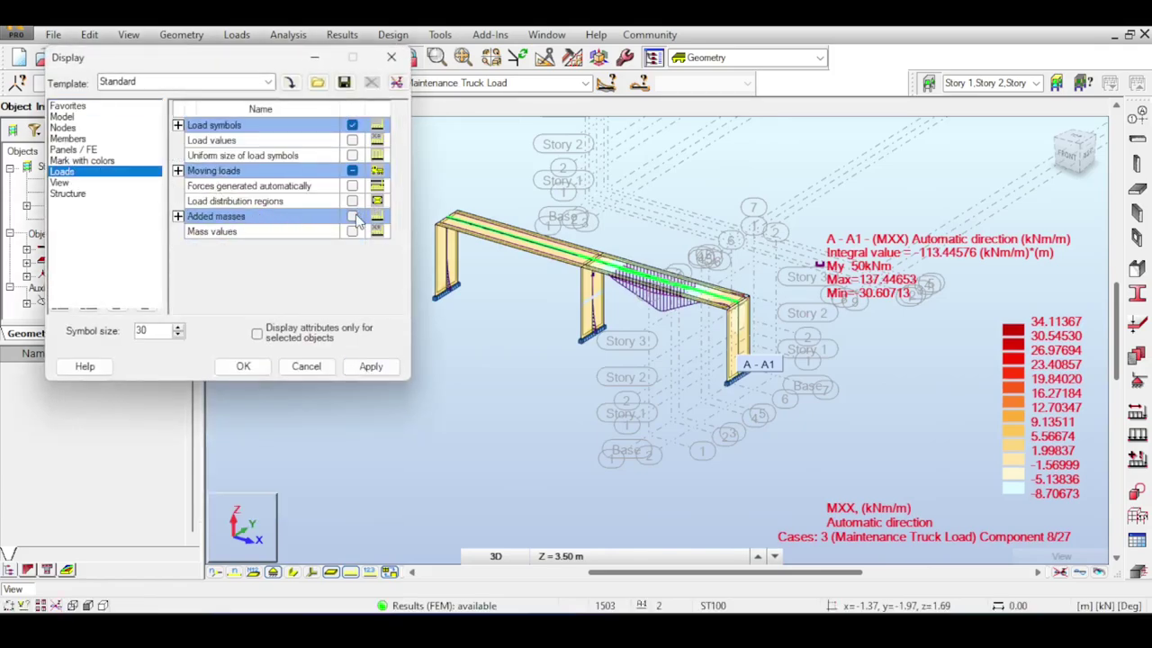
click(352, 187)
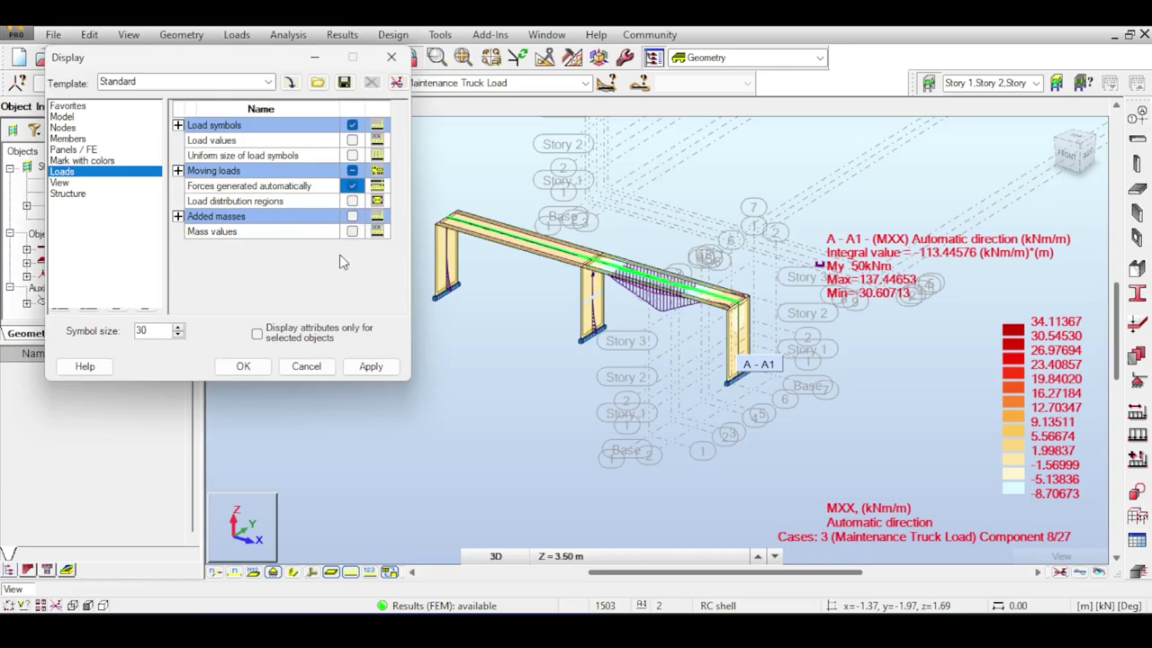
click(243, 366)
scroll(687, 260, up, 5)
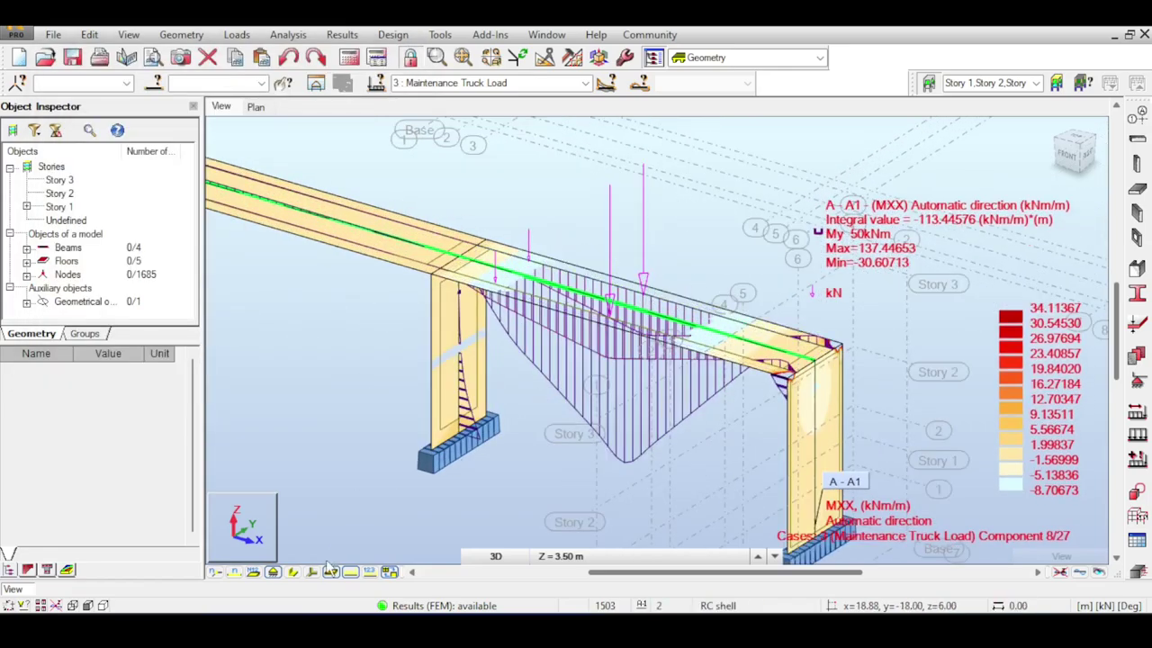
Show the load values on the truck's wheel forces and examine their position on the deck from different angles
click(379, 573)
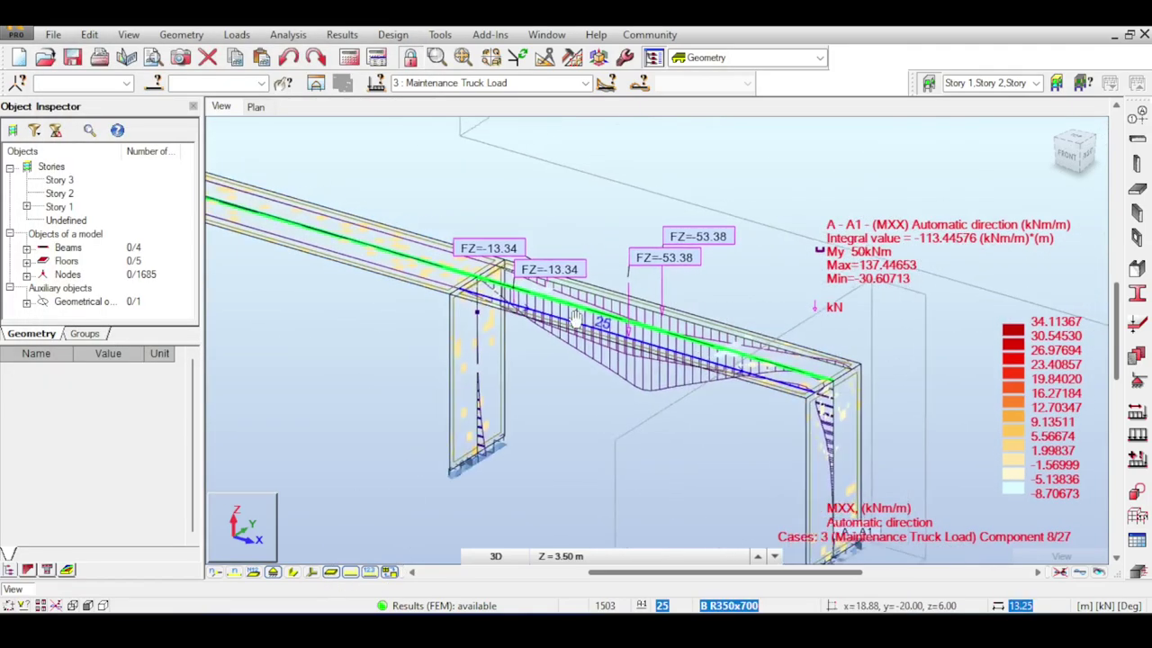
click(1078, 158)
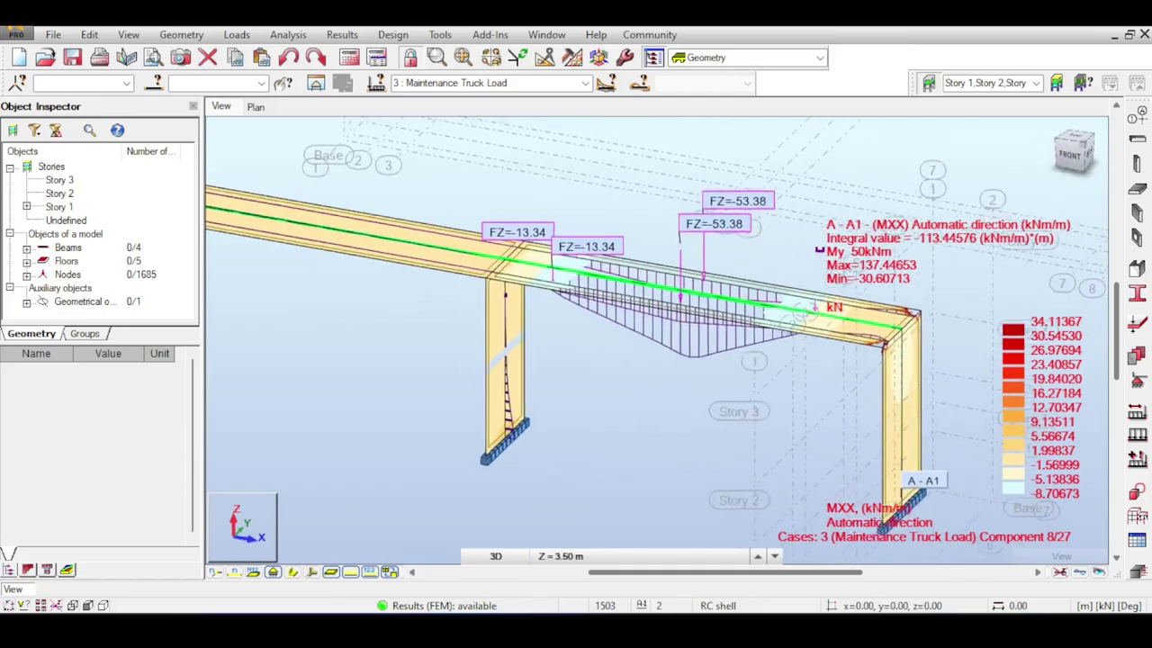
mouse_move(1078, 158)
mouse_down()
mouse_move(1048, 156)
mouse_move(1070, 197)
mouse_move(1064, 167)
mouse_up()
scroll(832, 238, down, 5)
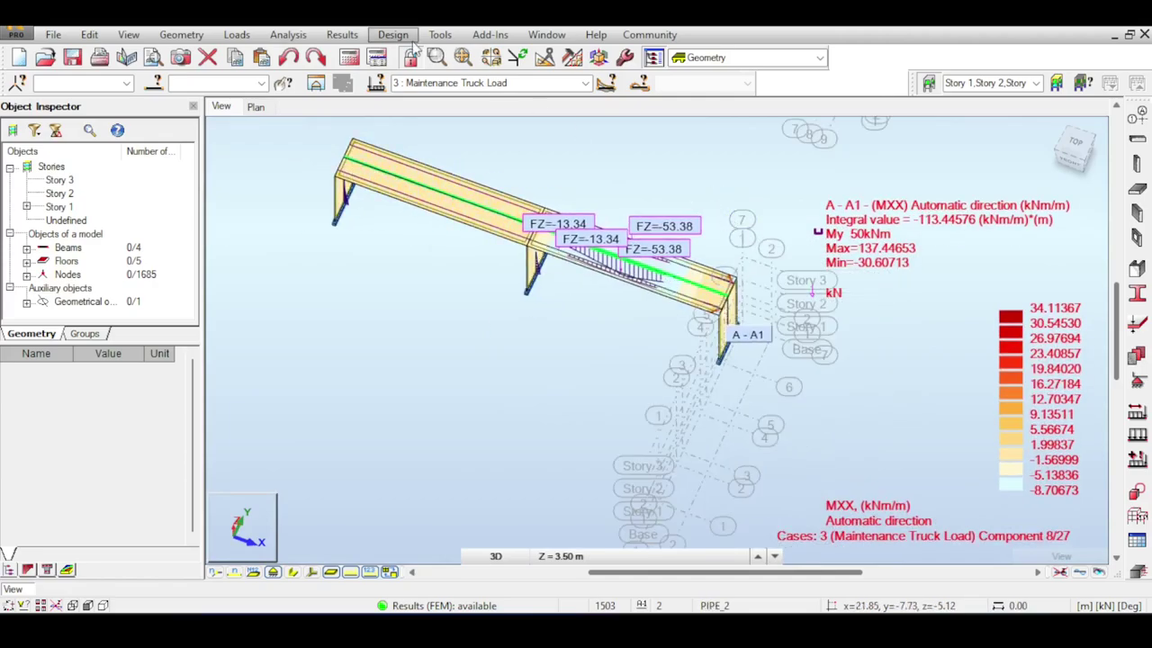
Animate the Maintenance Truck Load over components 1 to 27 at 3 frames per second to watch the moments change
middle_drag(554, 169, 522, 202)
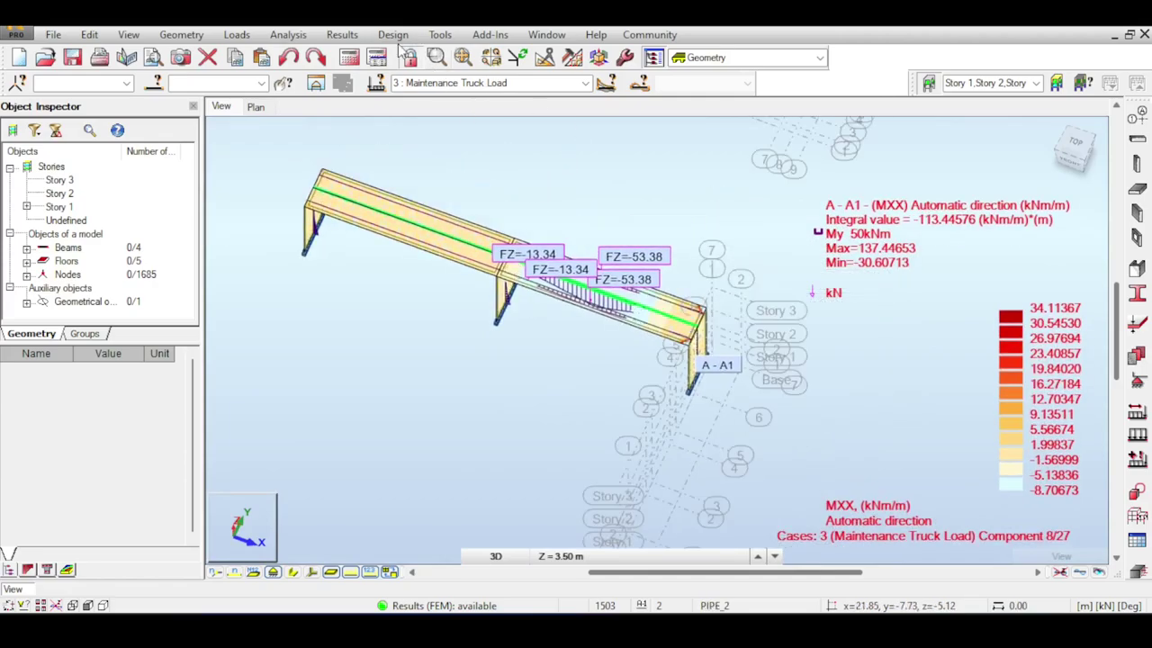
click(565, 82)
click(527, 127)
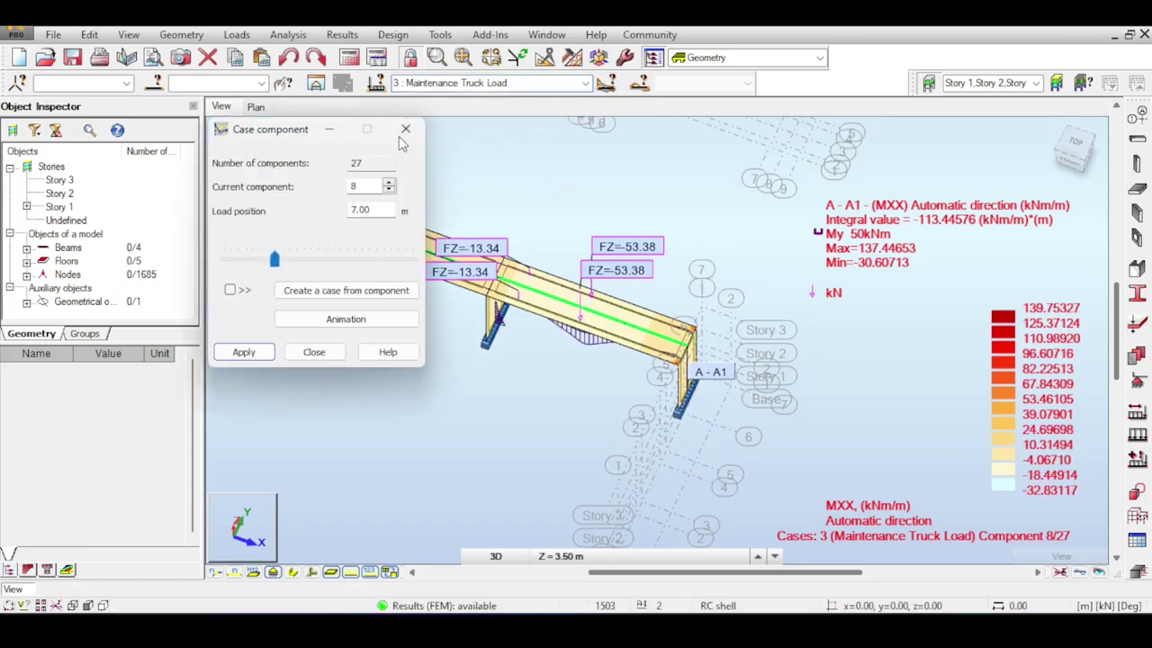
click(1071, 154)
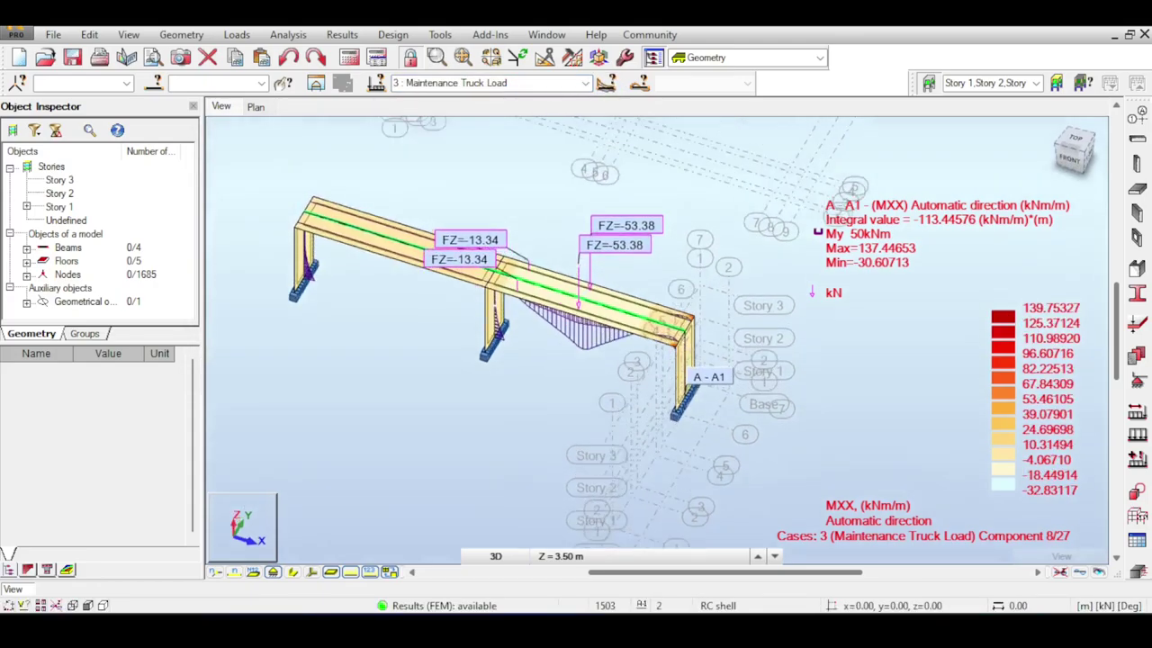
click(607, 83)
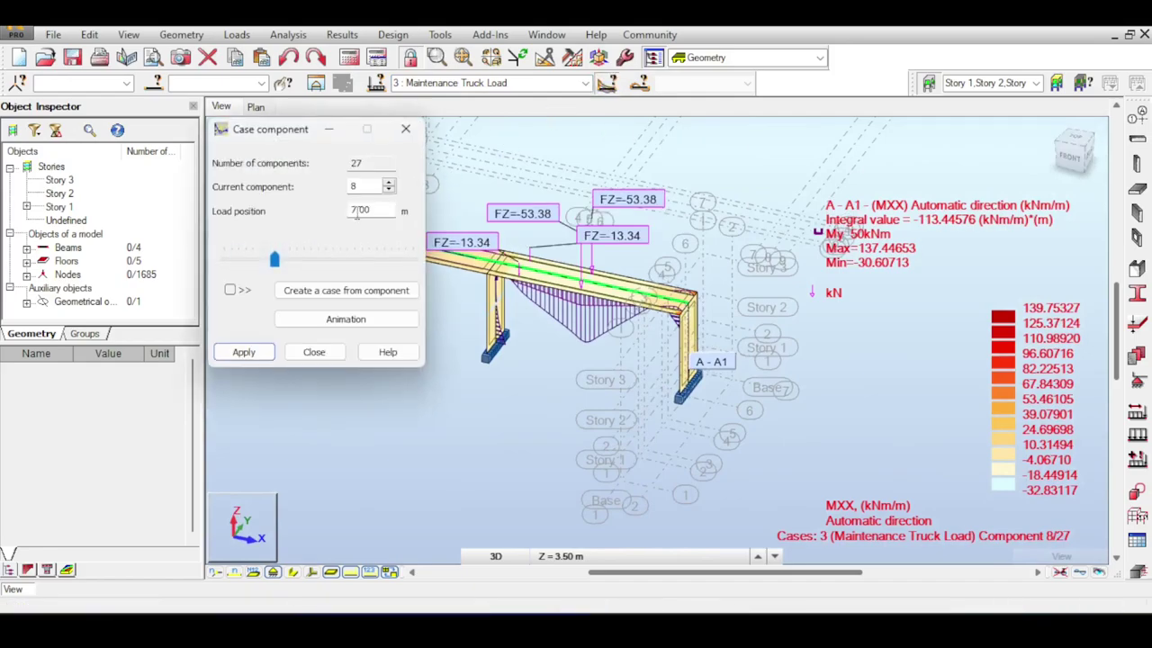
click(347, 321)
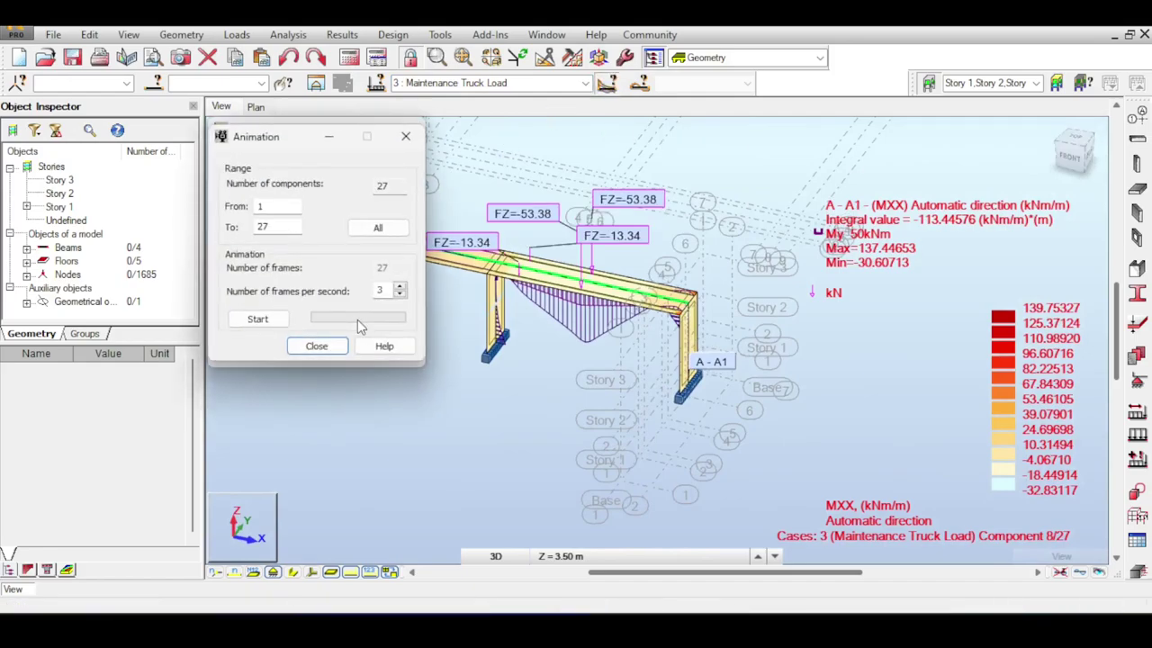
click(261, 320)
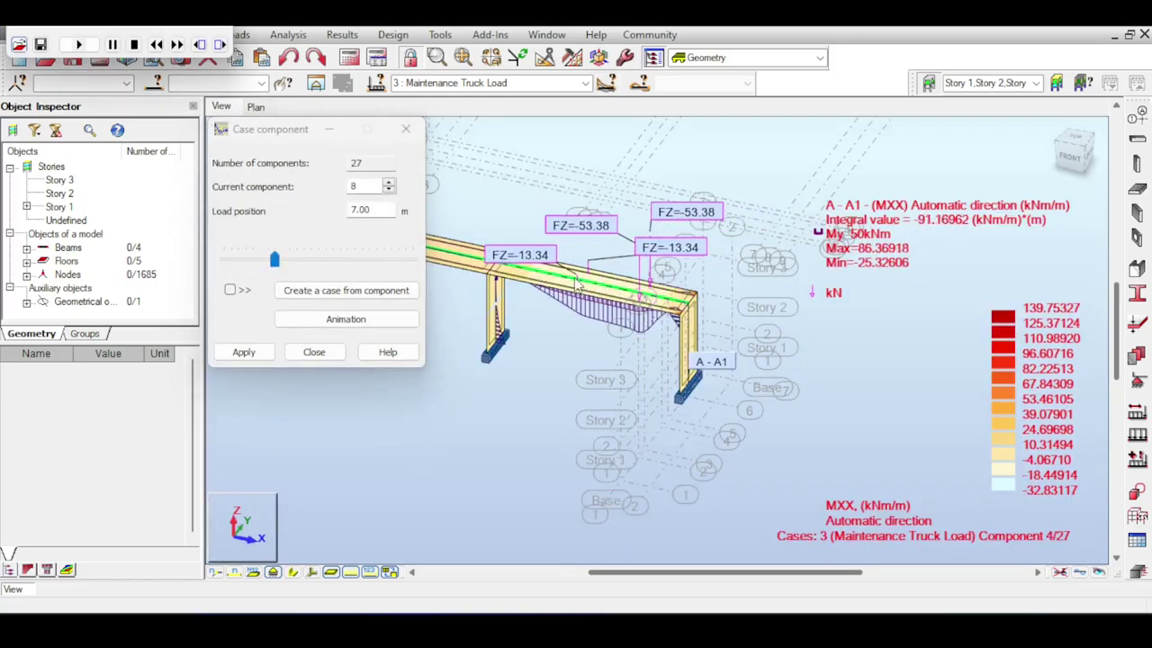
click(309, 351)
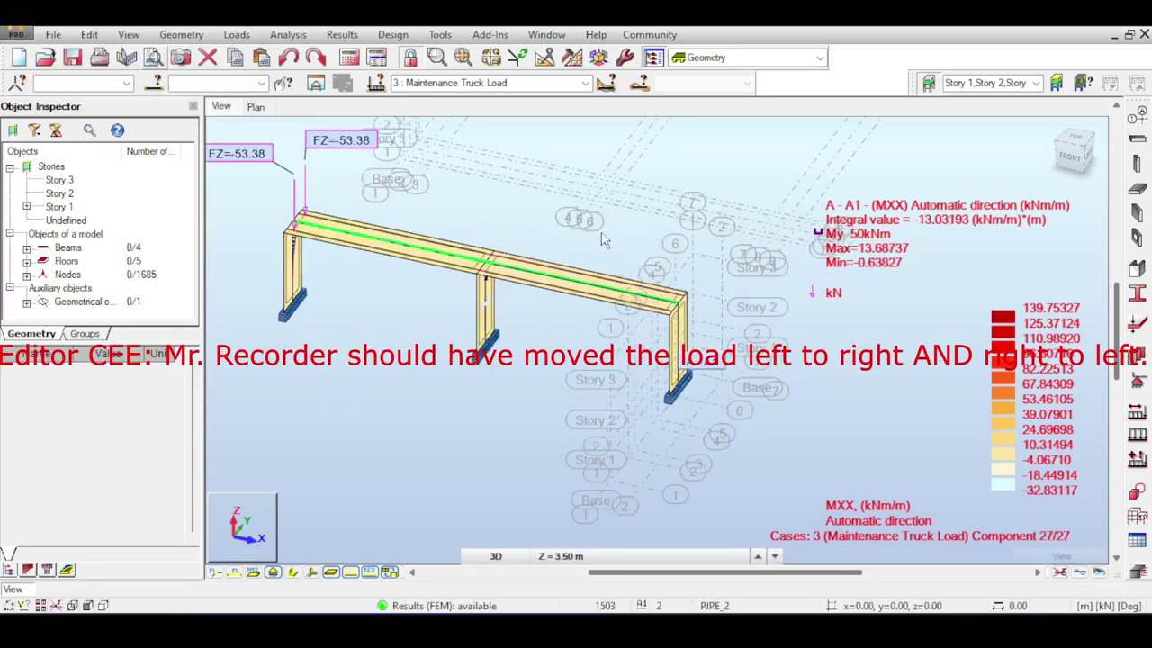
Move the truck to component 17, load position 16.00 m, and view the moment diagram from the front
click(606, 83)
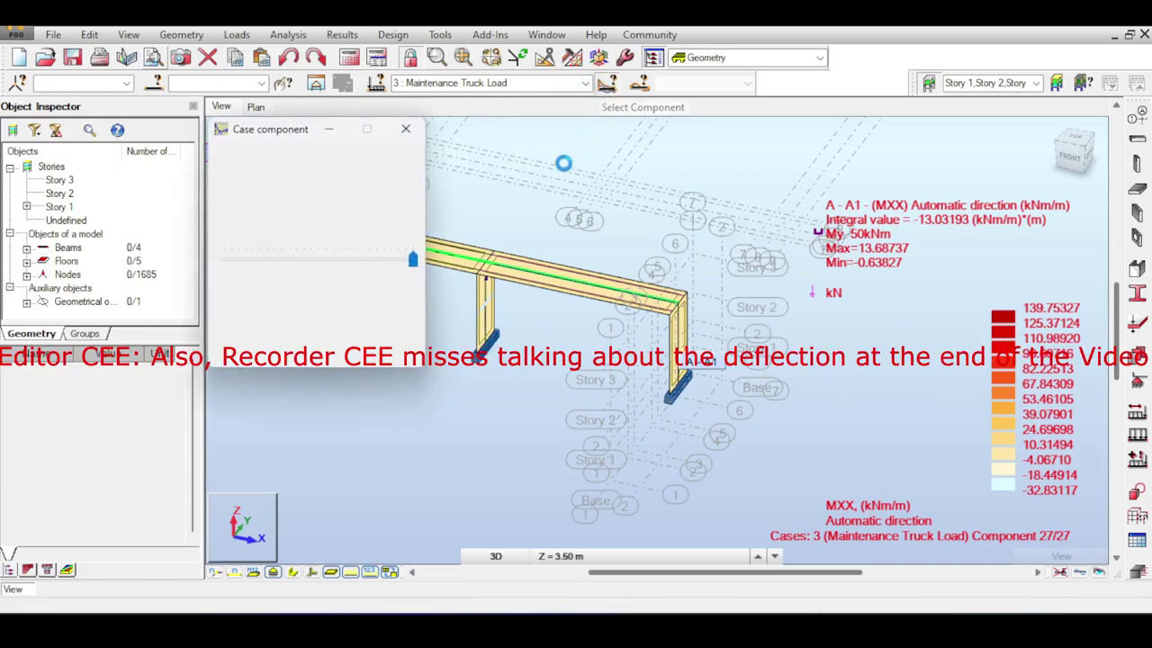
click(322, 260)
click(319, 261)
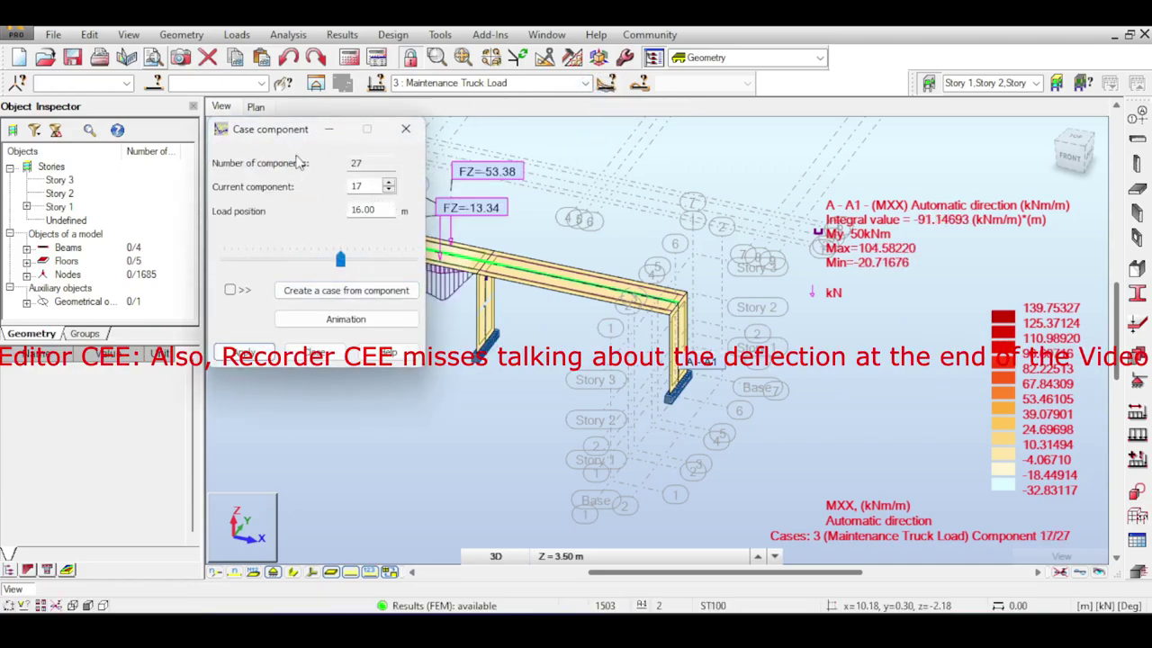
click(320, 260)
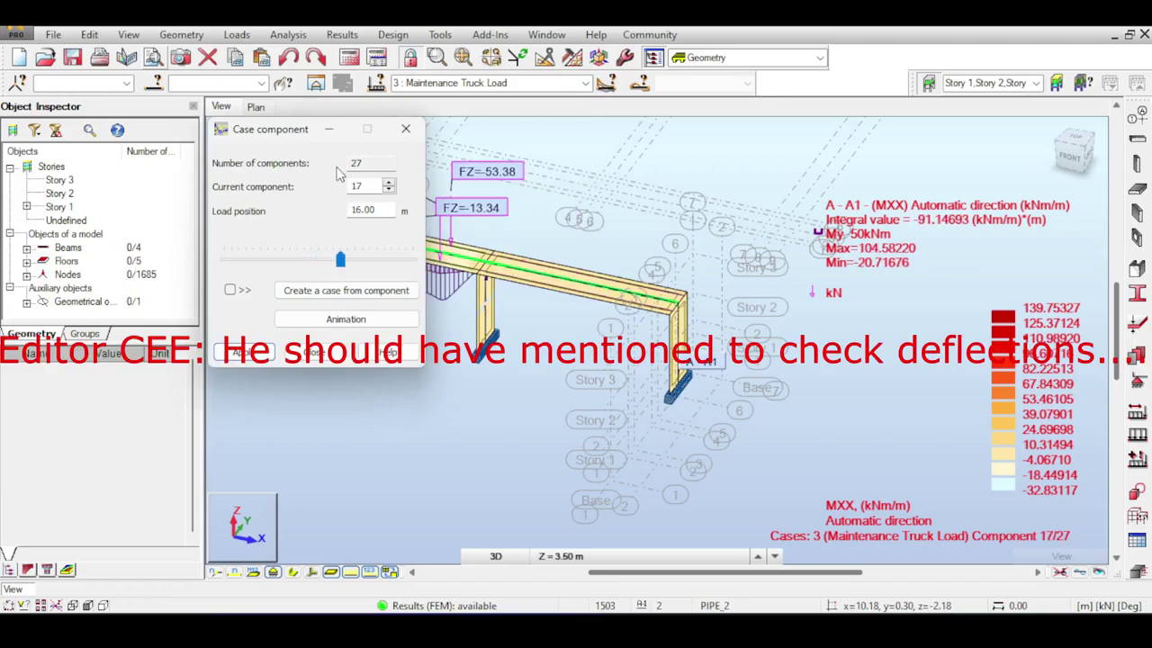
drag(298, 133, 868, 201)
scroll(385, 259, up, 3)
click(1069, 157)
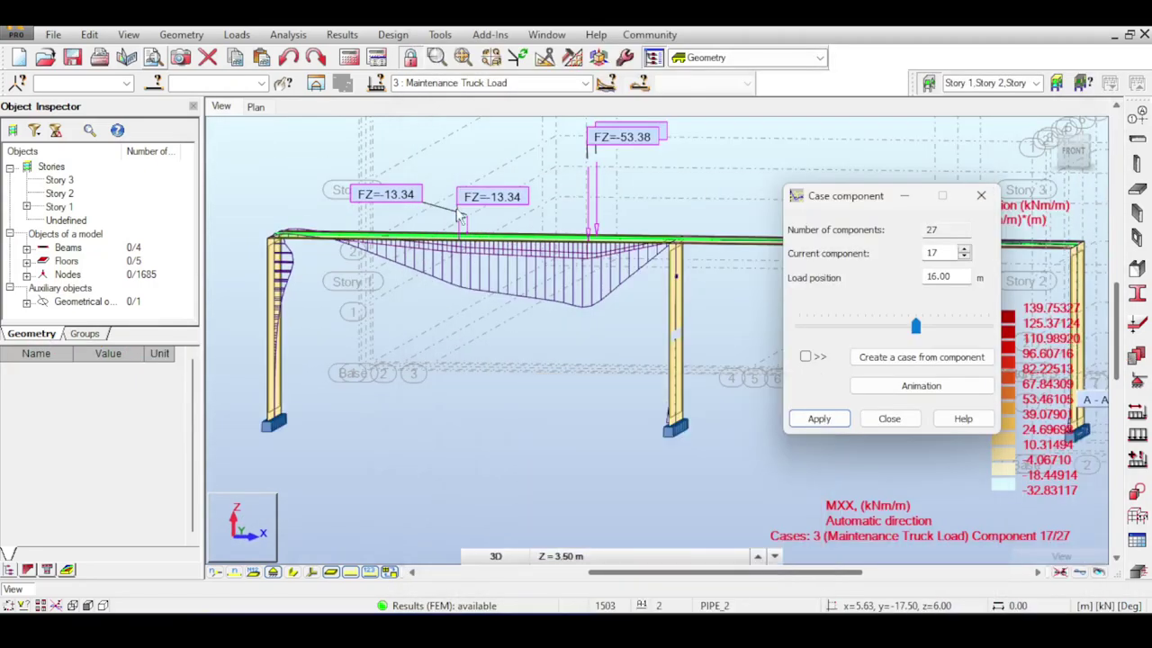
middle_drag(551, 188, 581, 200)
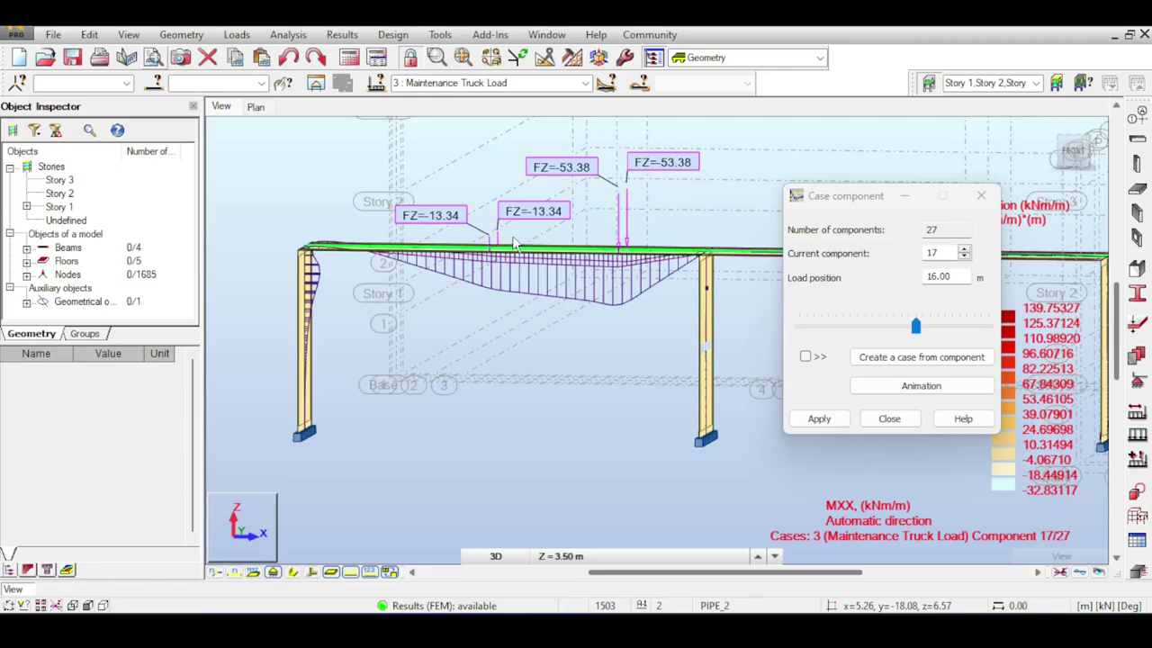
Try nearby truck positions in the far span and settle on component 20, load position 19.00 m
click(931, 327)
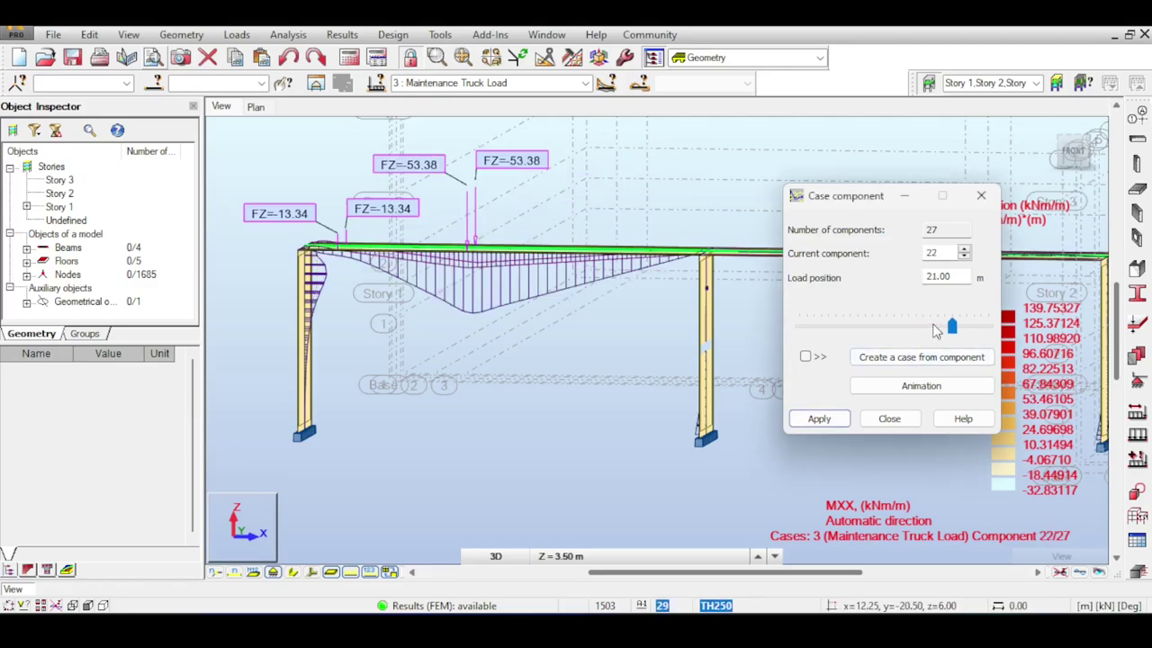
click(925, 326)
drag(921, 326, 915, 327)
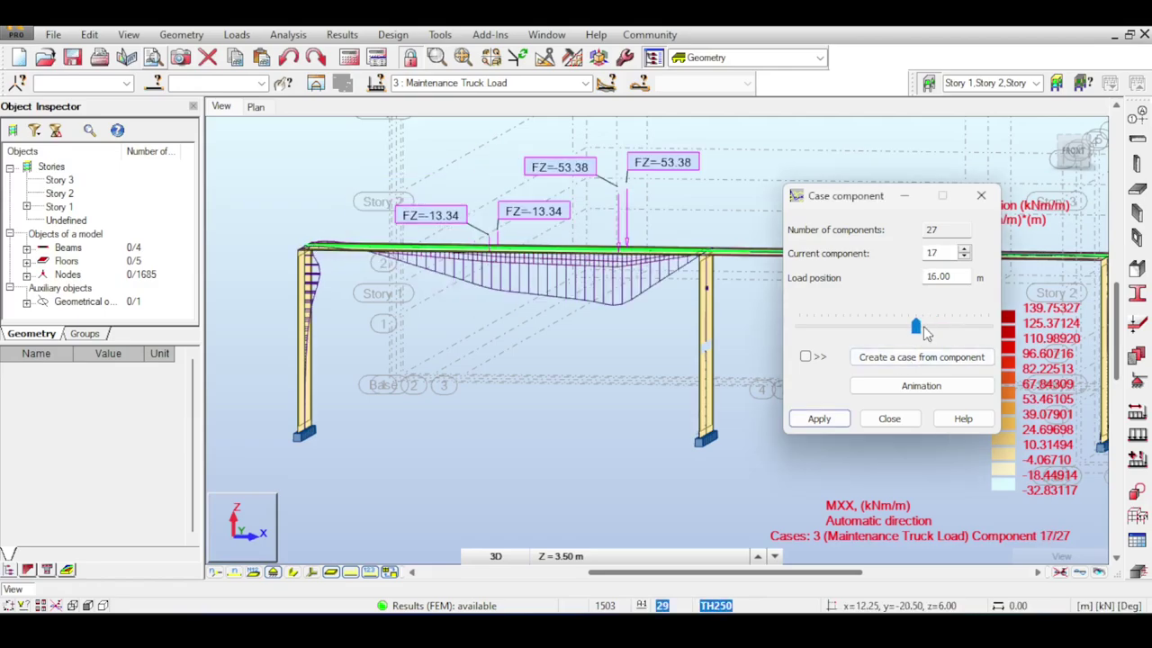
click(963, 250)
click(963, 249)
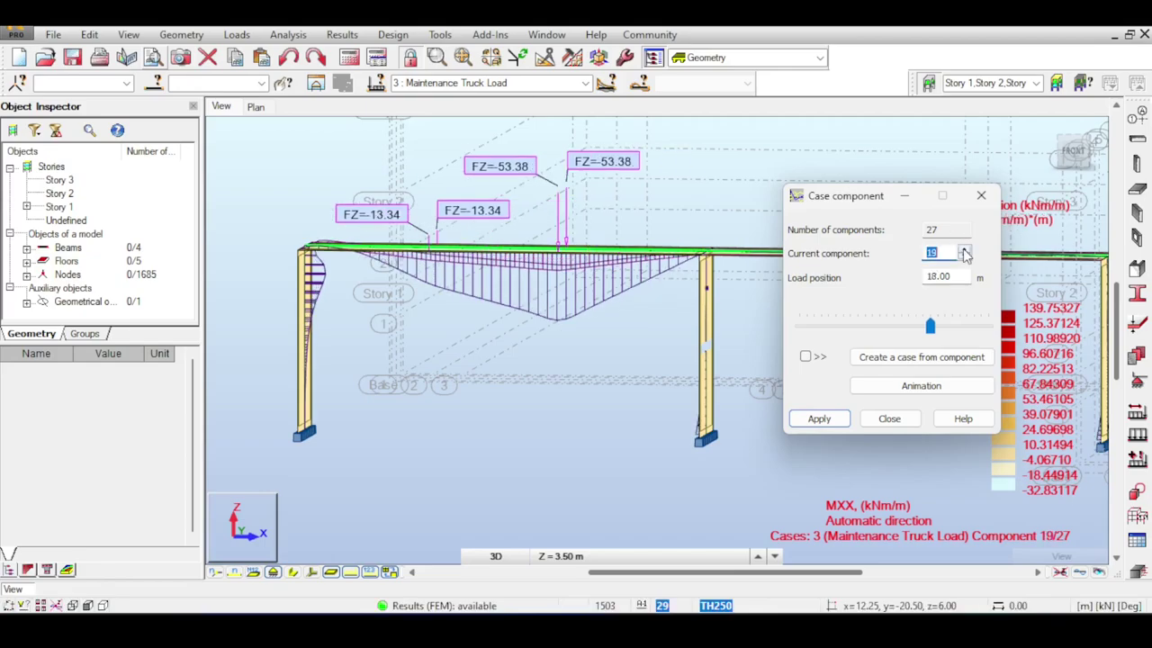
click(962, 249)
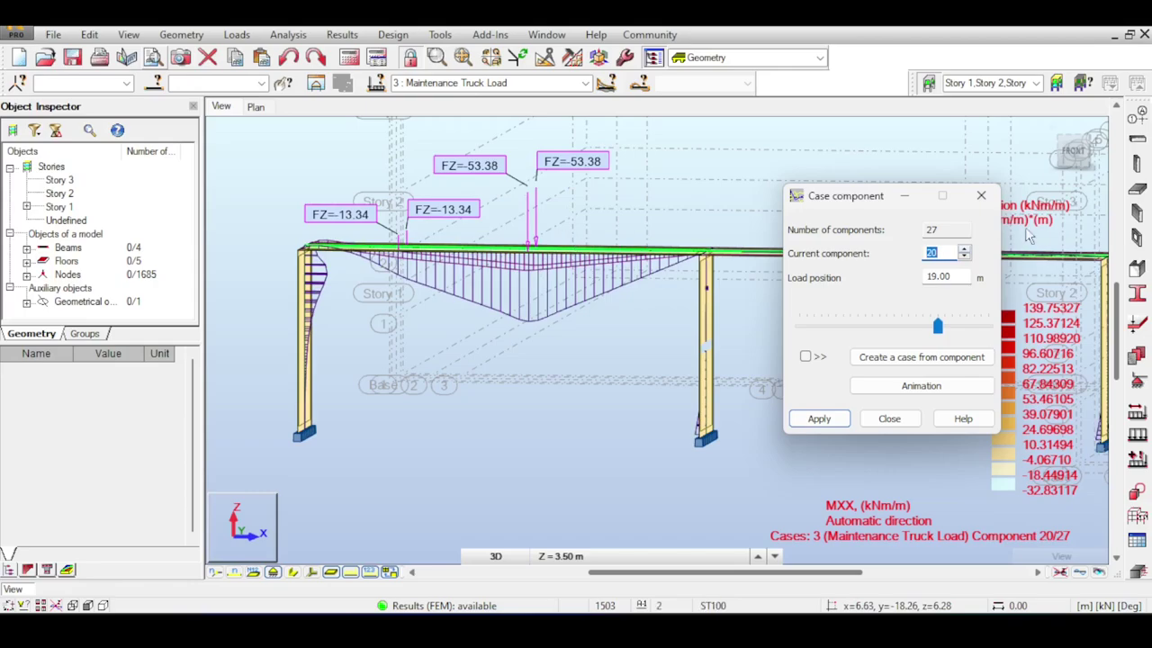
Display the Fz force diagram for members in place of the My moment for the current truck position
click(549, 36)
mouse_move(464, 40)
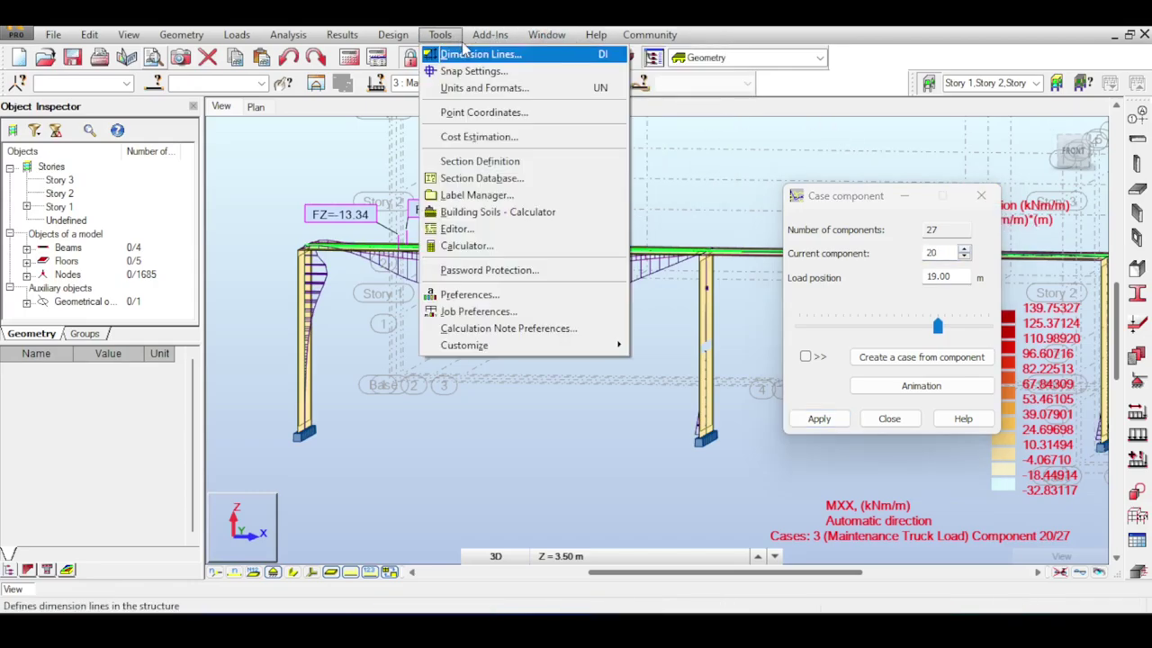
mouse_move(341, 35)
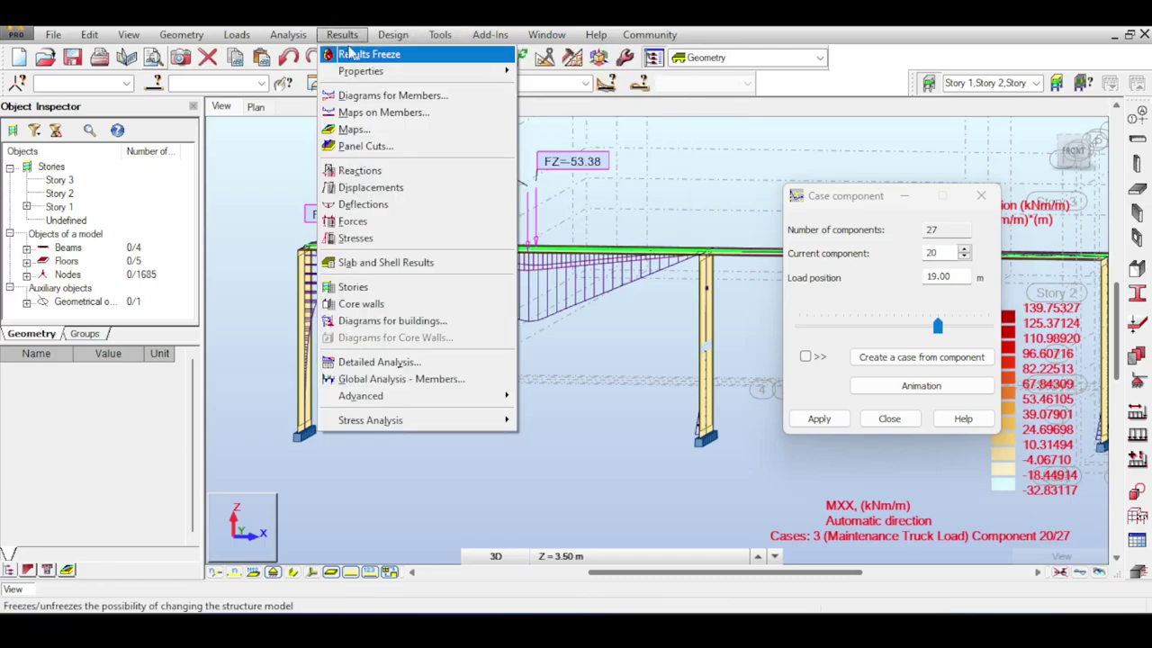
click(387, 96)
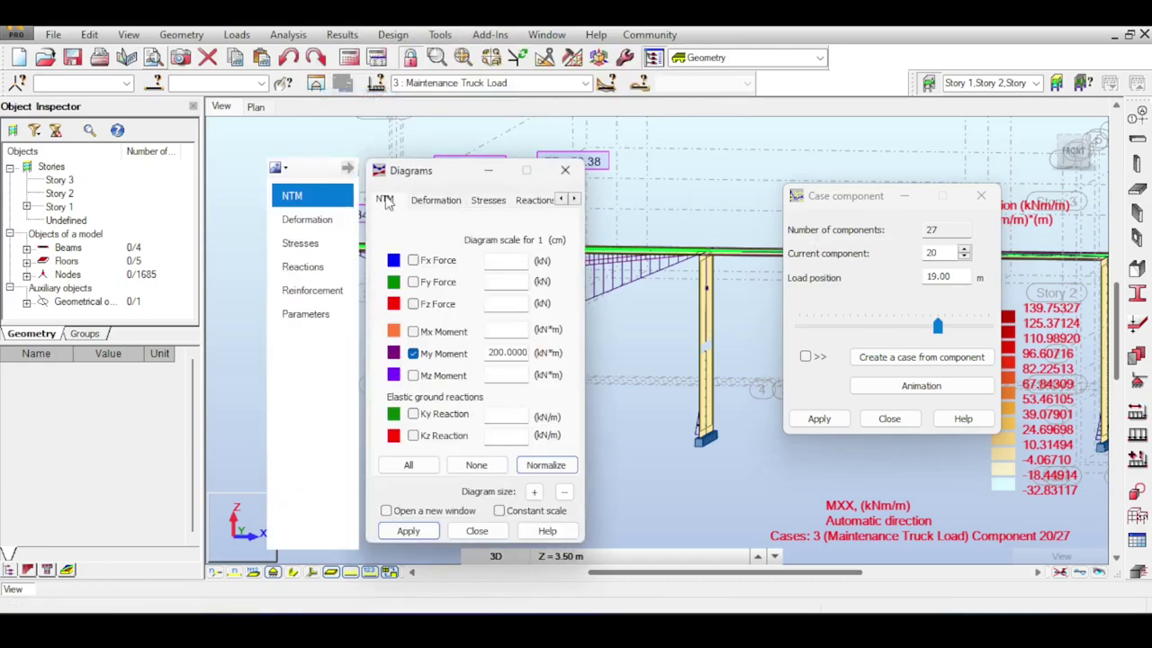
drag(425, 178, 928, 126)
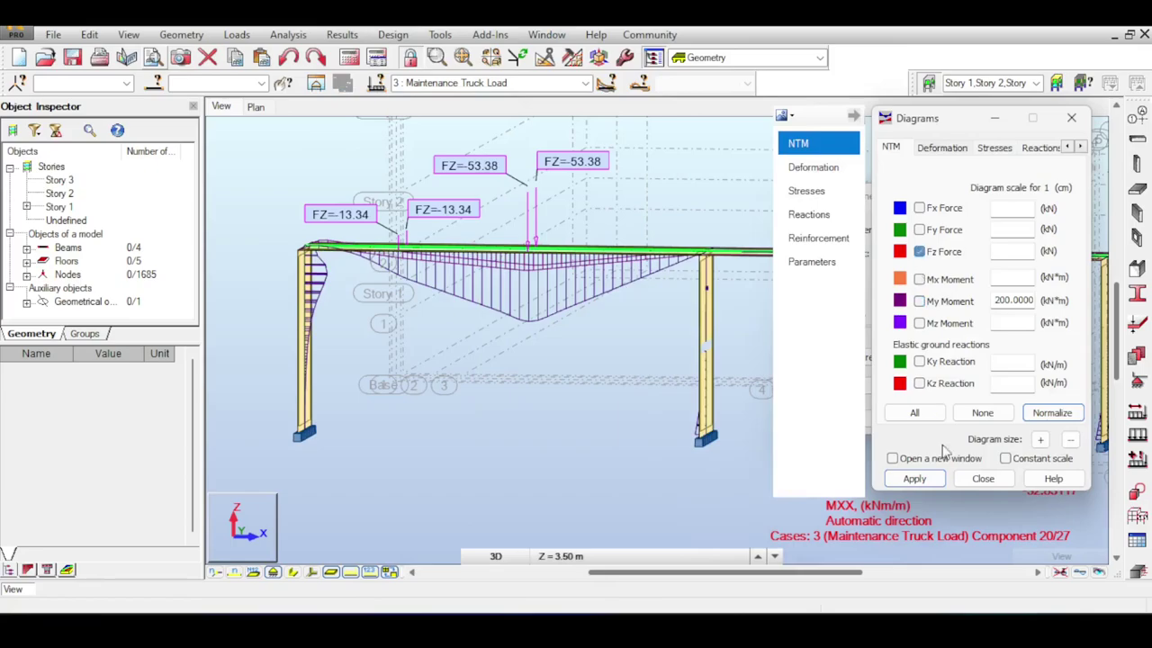
click(914, 478)
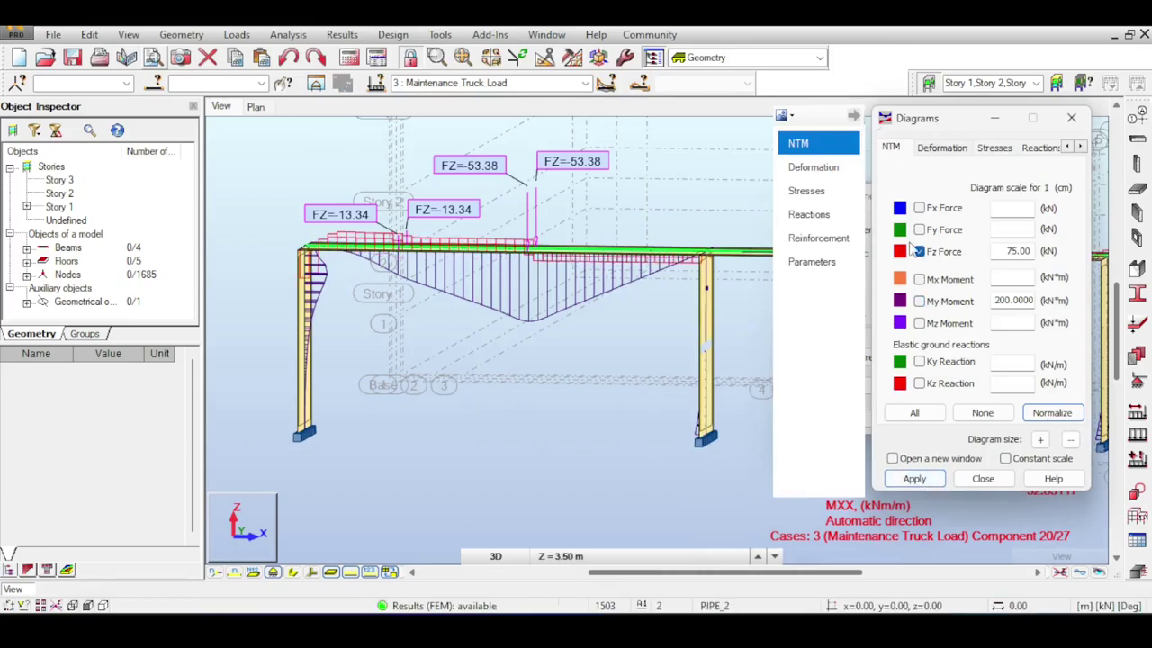
drag(913, 120, 589, 252)
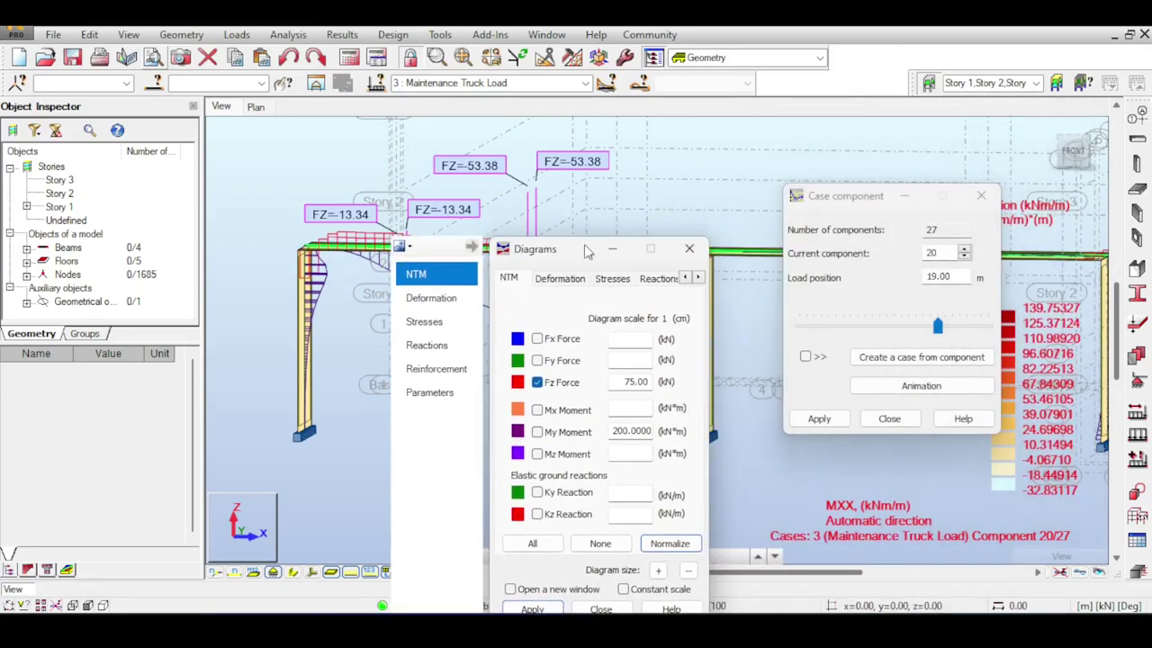
click(691, 250)
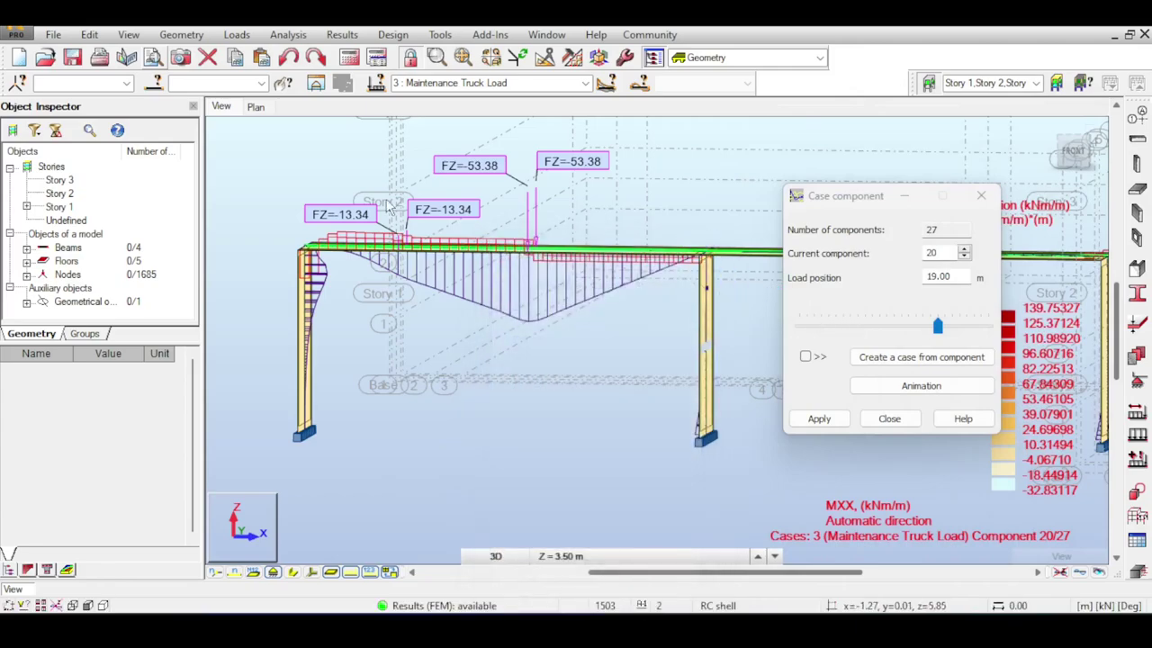
Advance the truck to component 27, load position 26.00 m, and examine the forces at the deck's far corner
click(965, 250)
click(964, 250)
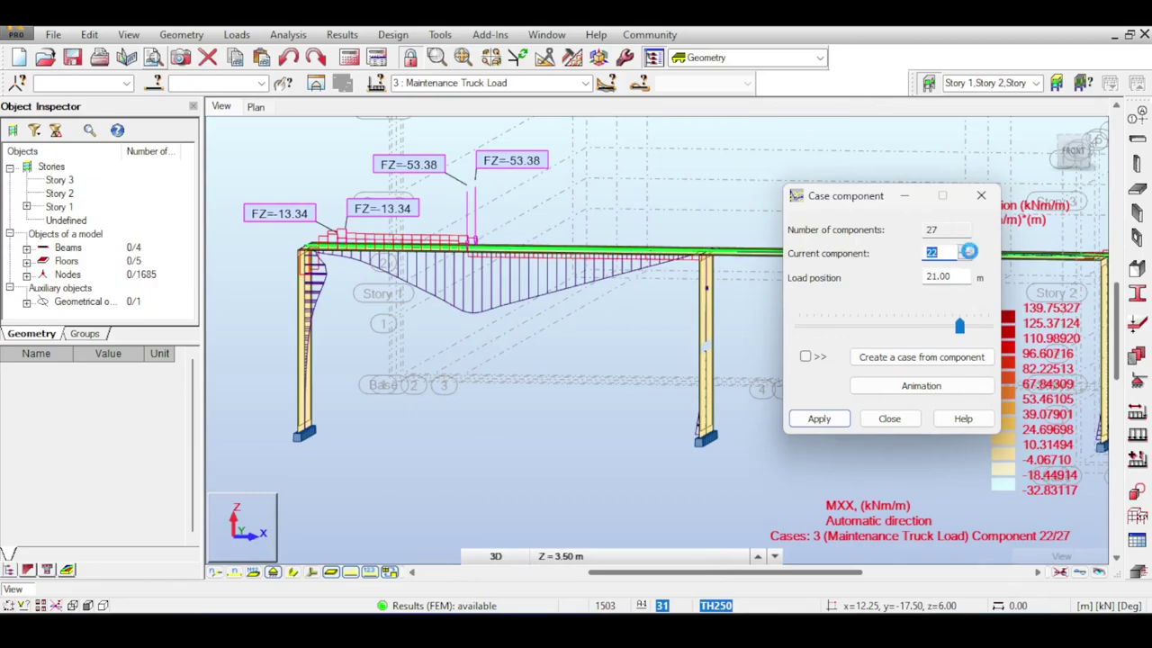
click(964, 250)
click(964, 250)
click(965, 250)
click(965, 250)
click(964, 250)
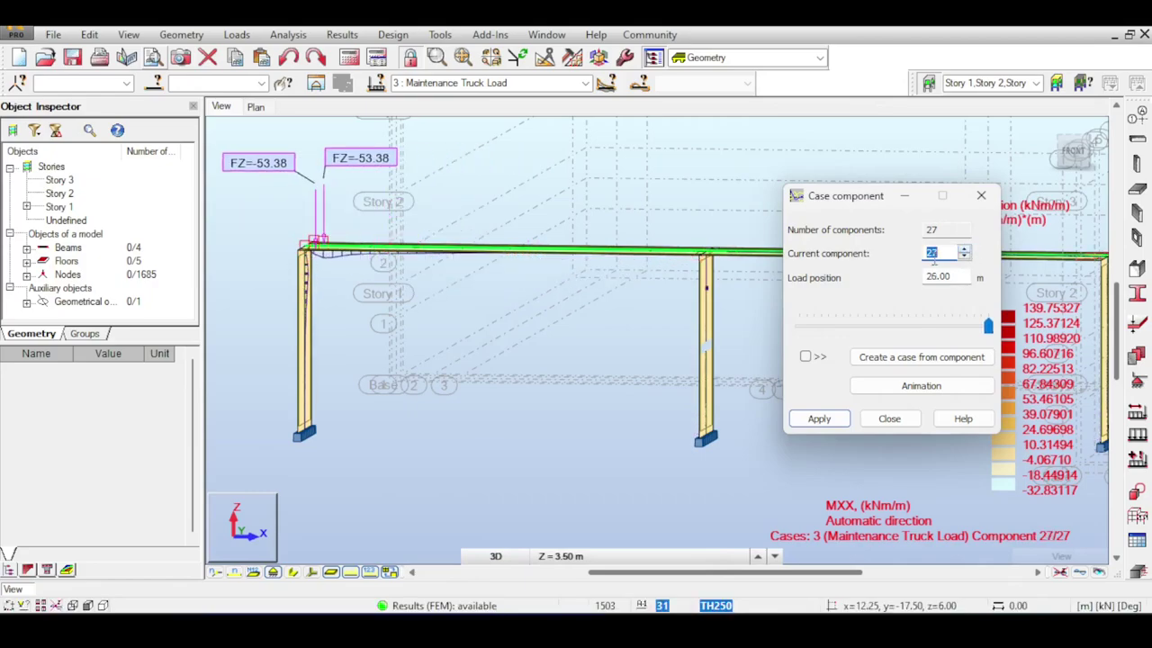
scroll(308, 248, up, 2)
middle_drag(207, 253, 271, 248)
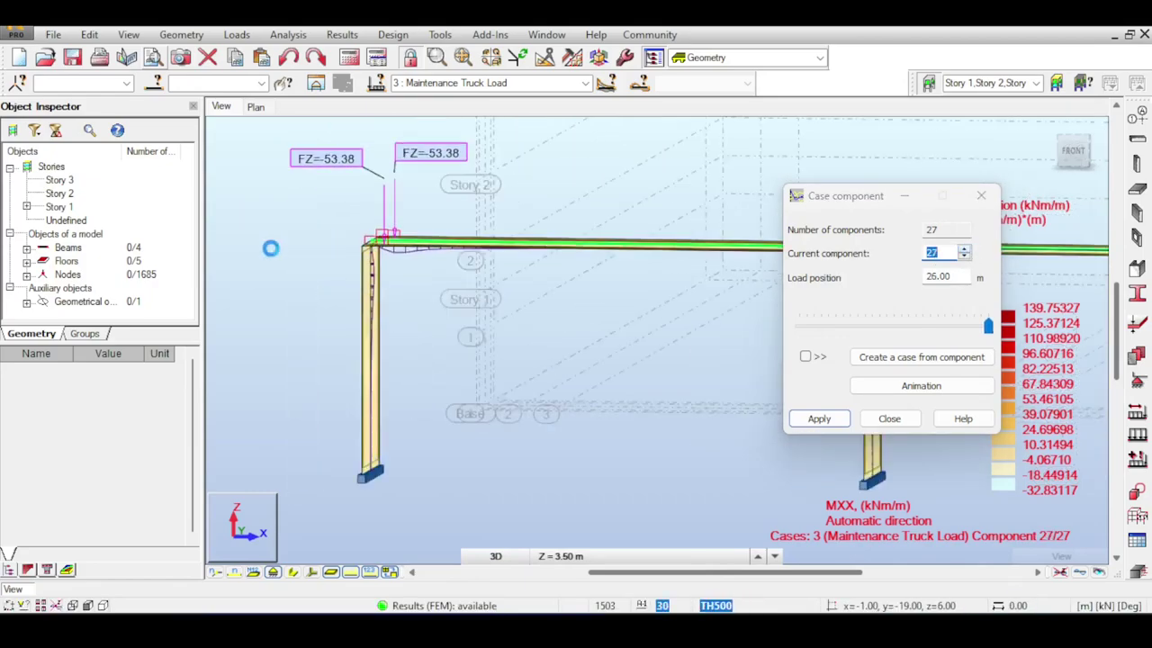
scroll(330, 249, up, 4)
Step the truck back to component 25, load position 24.00 m, and return it to component 1
click(965, 258)
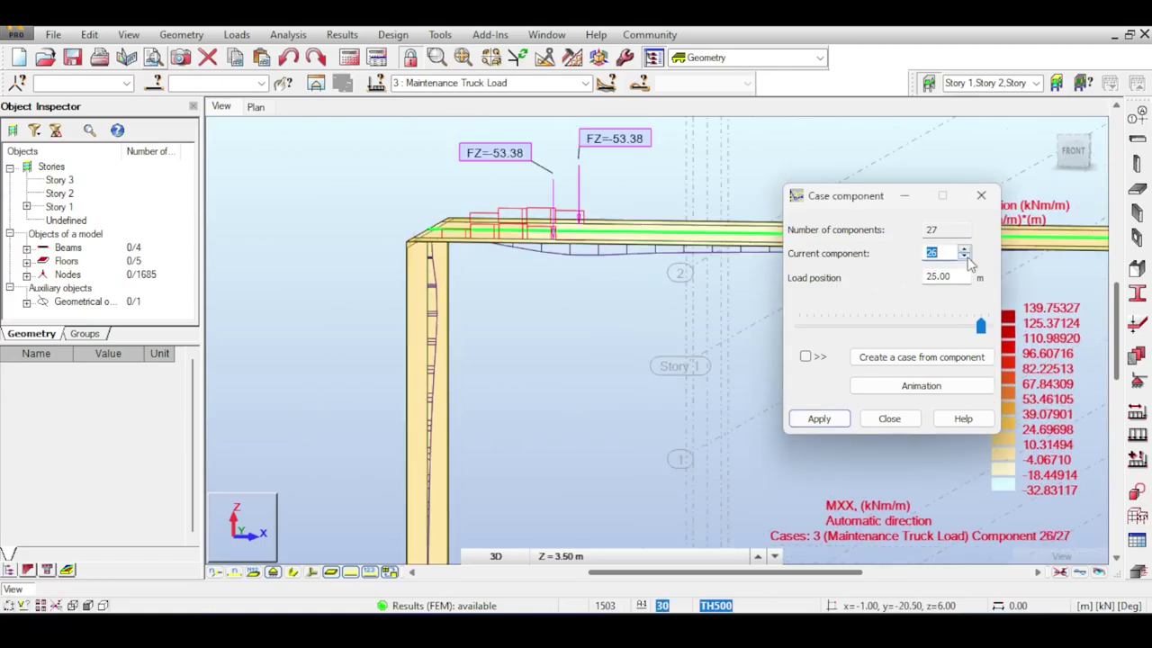
click(964, 257)
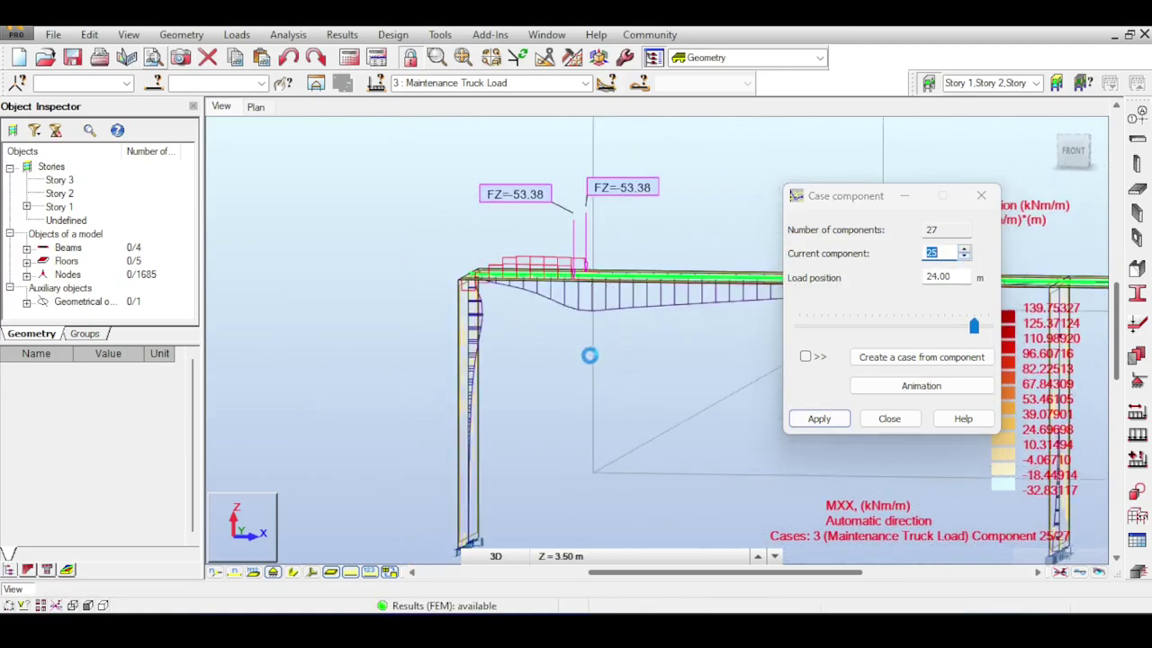
scroll(589, 354, down, 1)
middle_drag(589, 354, 407, 375)
scroll(477, 363, down, 4)
click(850, 333)
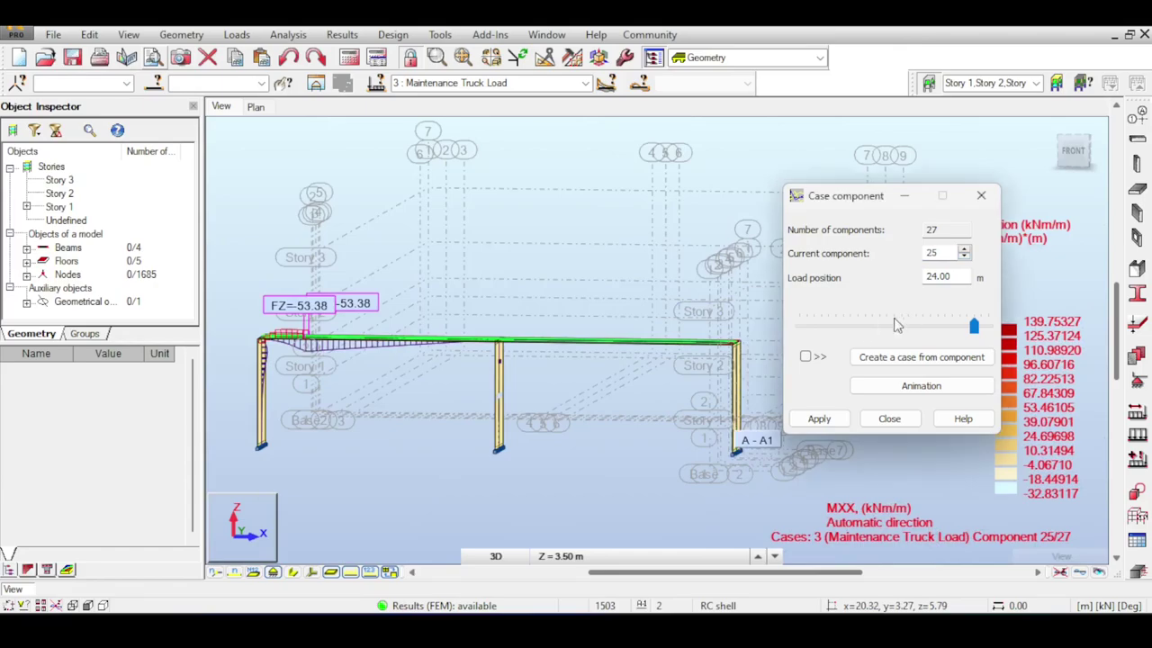
drag(827, 327, 781, 329)
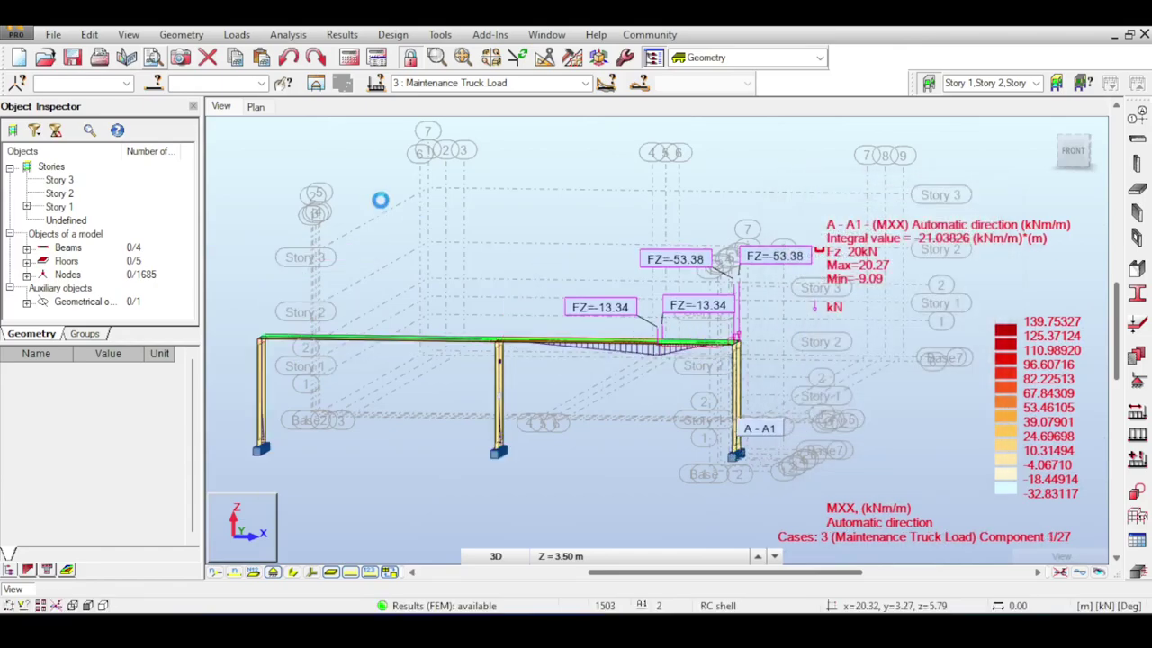
Display the results of case 5 Maintenance Truck Load+ on the whole structure from an angled front view
middle_drag(394, 179, 450, 201)
middle_drag(552, 245, 689, 200)
shift+middle_drag(1056, 137, 583, 112)
click(585, 83)
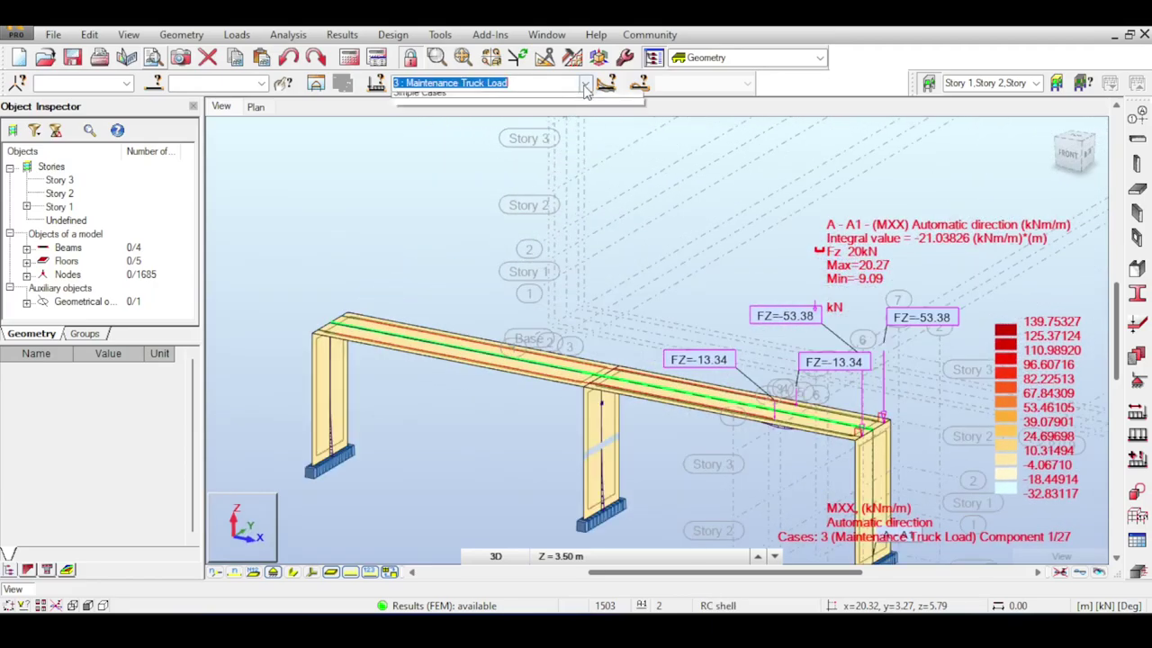
click(543, 135)
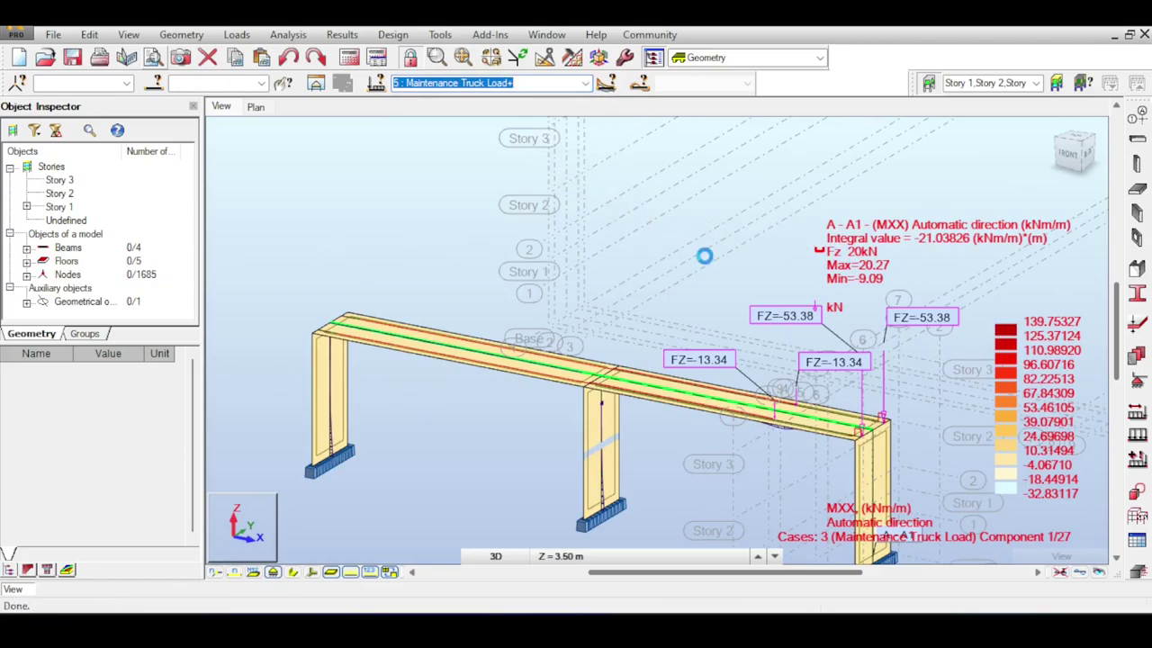
click(1068, 154)
drag(1070, 153, 1067, 162)
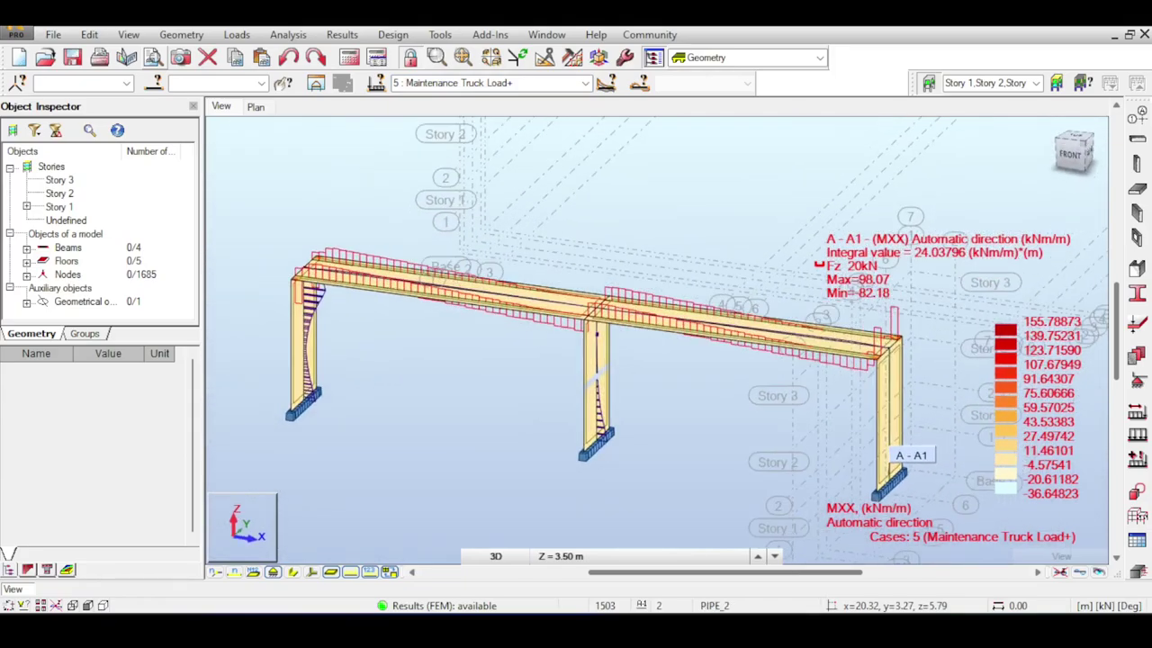
click(1137, 433)
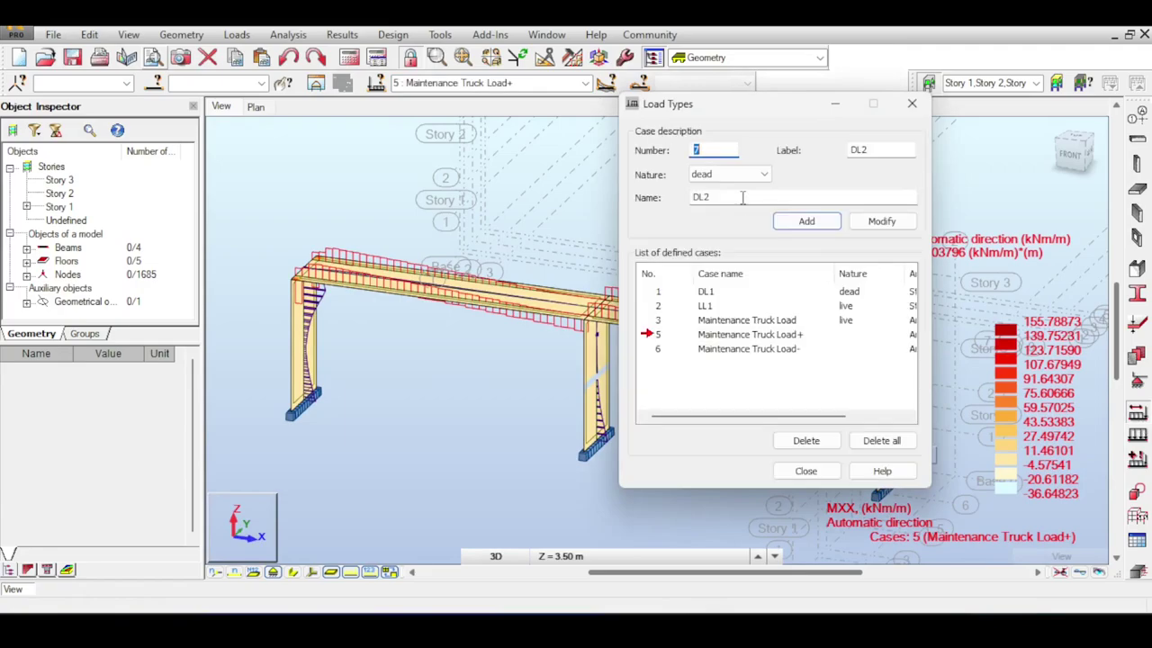
double_click(742, 197)
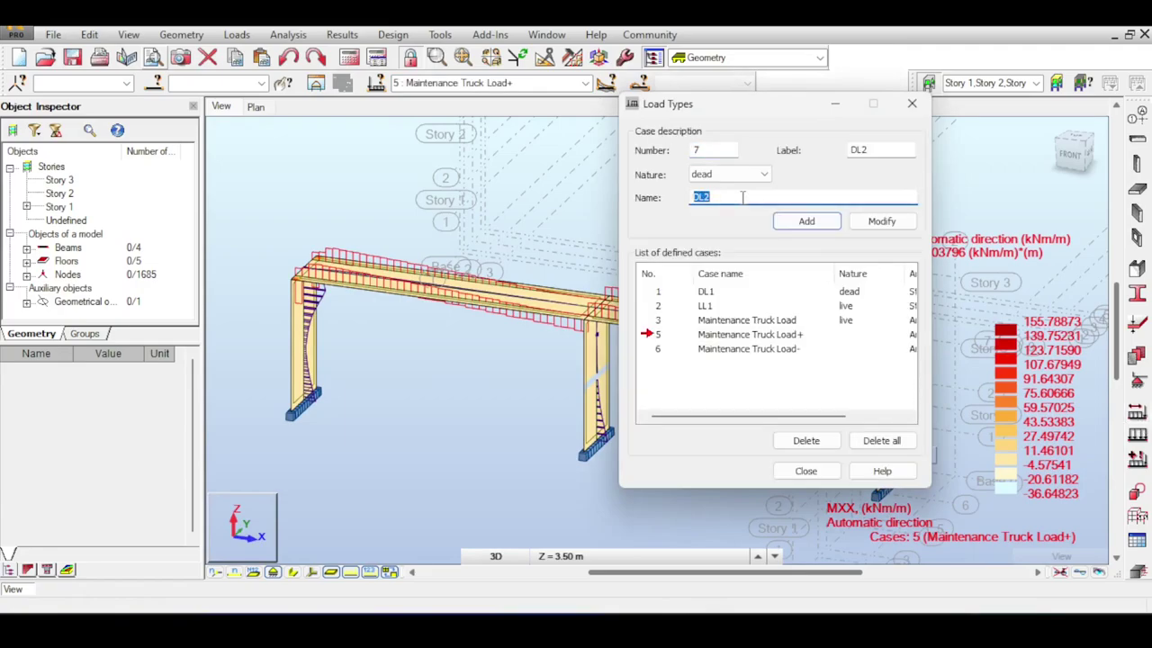
key(Escape)
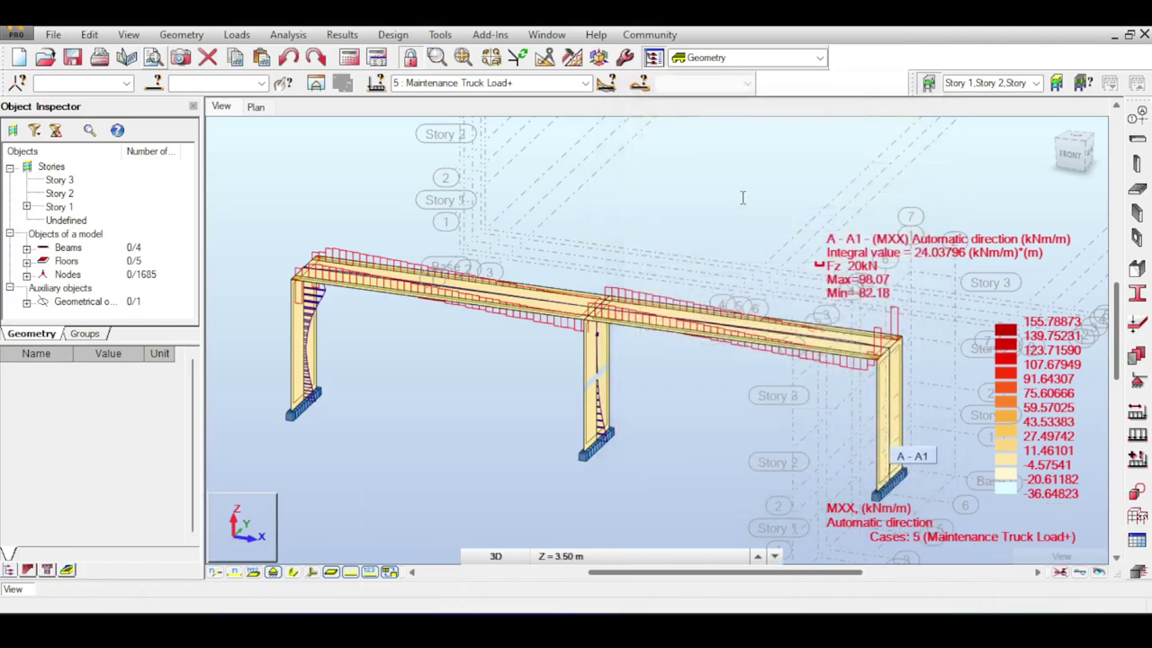
Create a manual ULS combination COMB1 and add case DL1 to it with a factor of 1.2
click(181, 34)
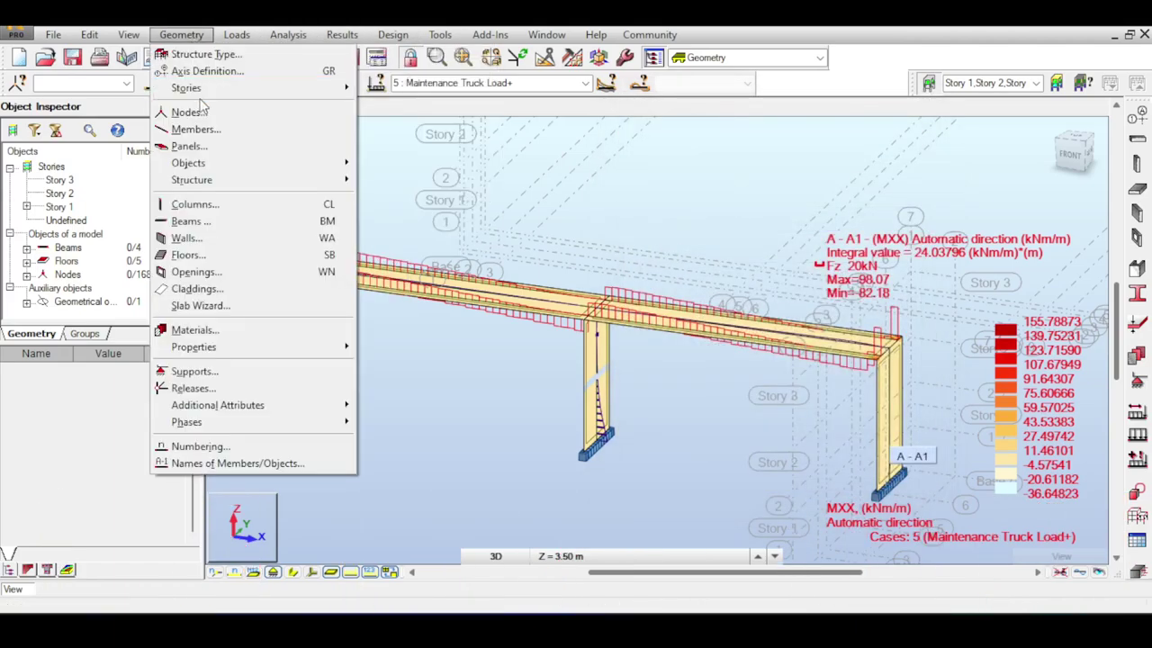
click(255, 88)
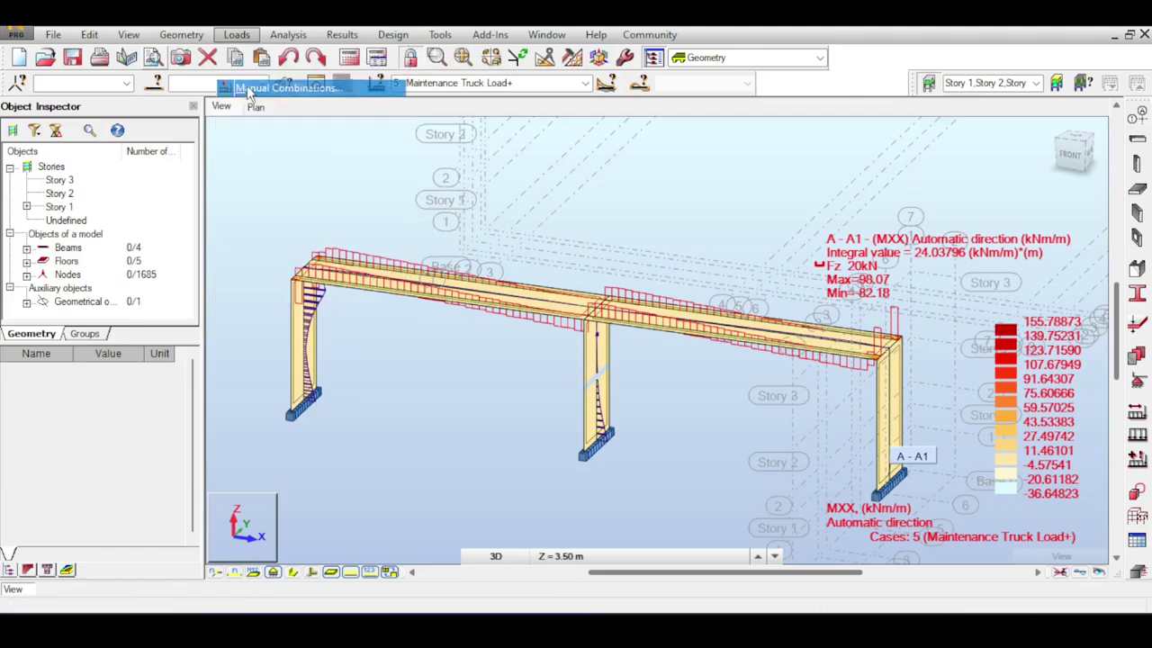
click(508, 372)
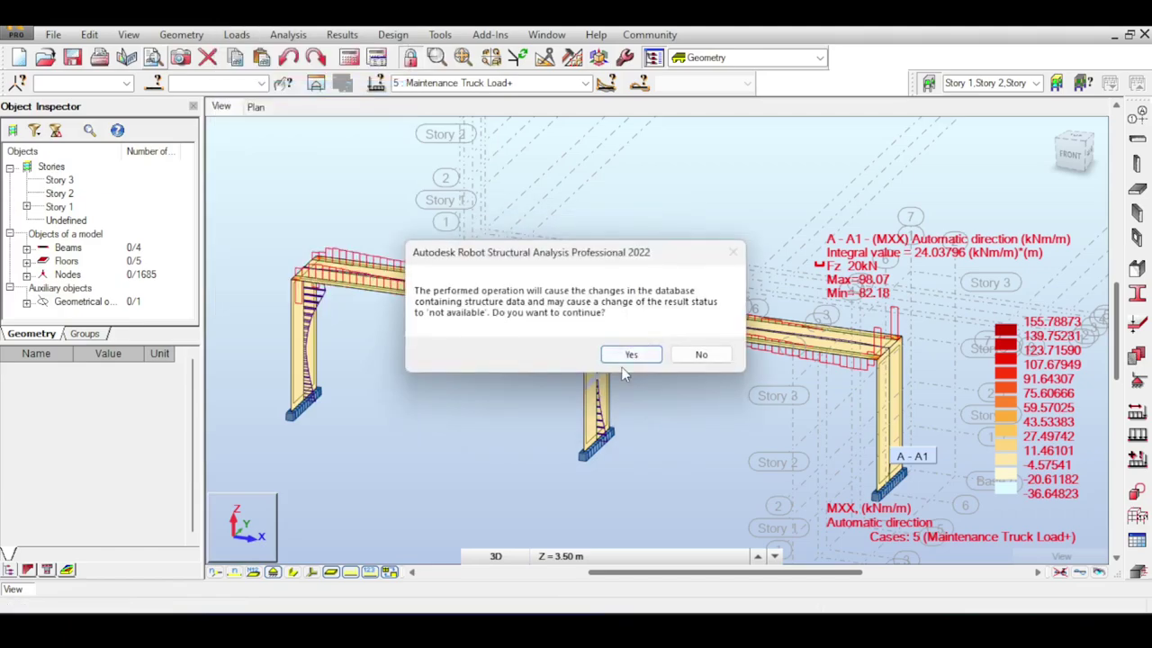
click(630, 353)
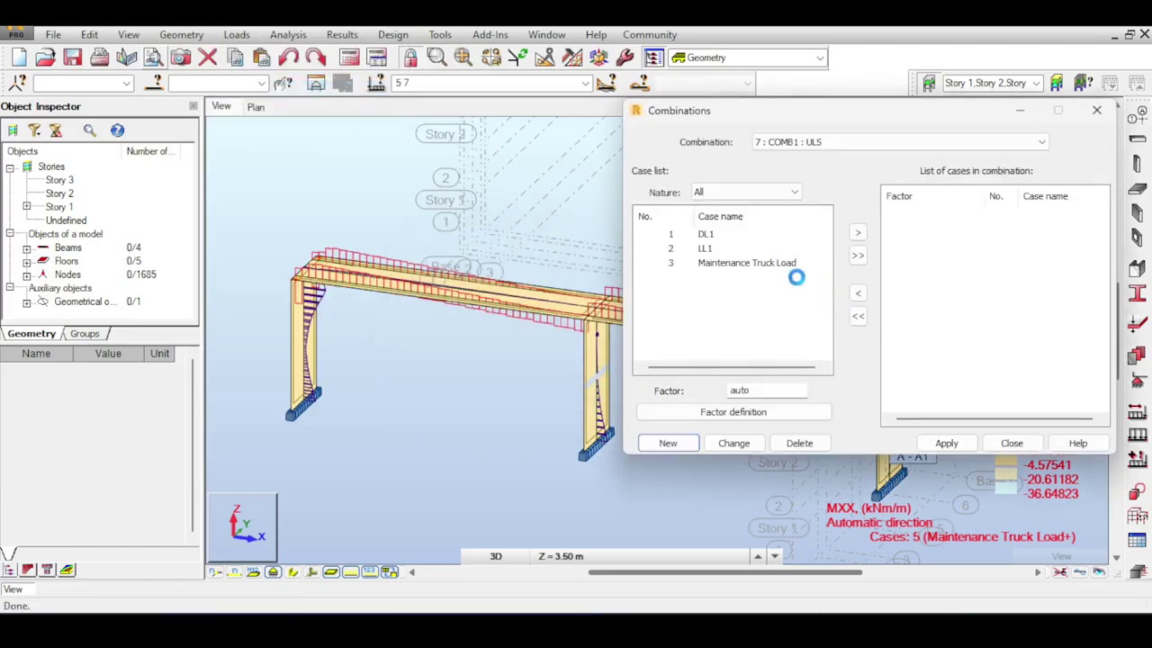
click(755, 390)
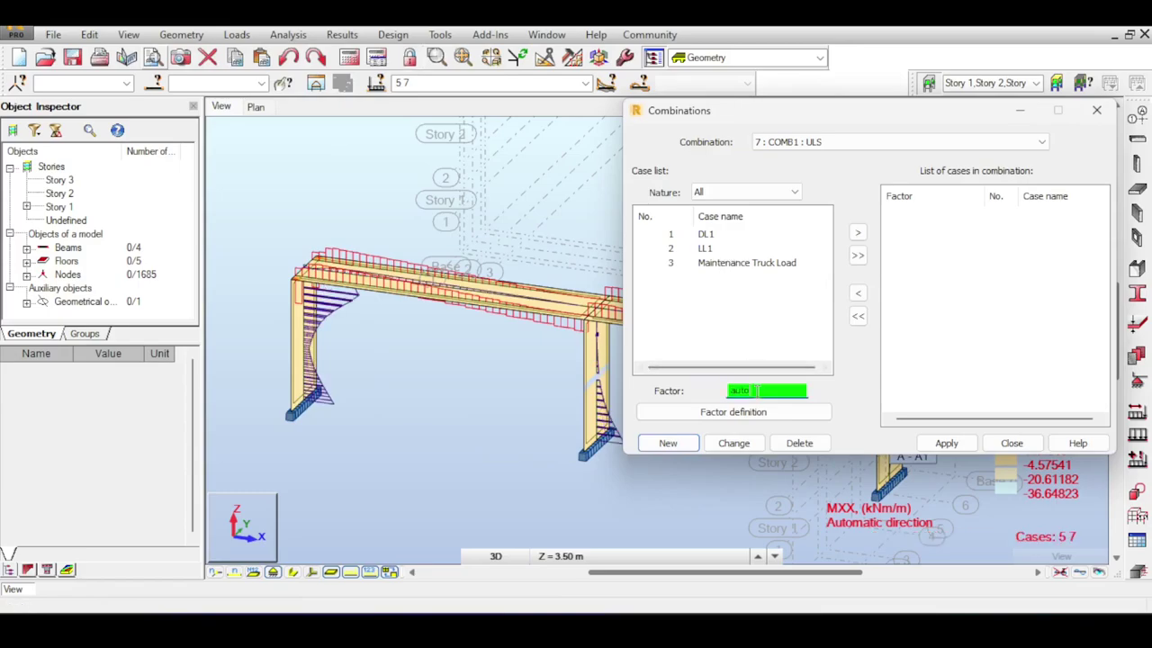
click(779, 235)
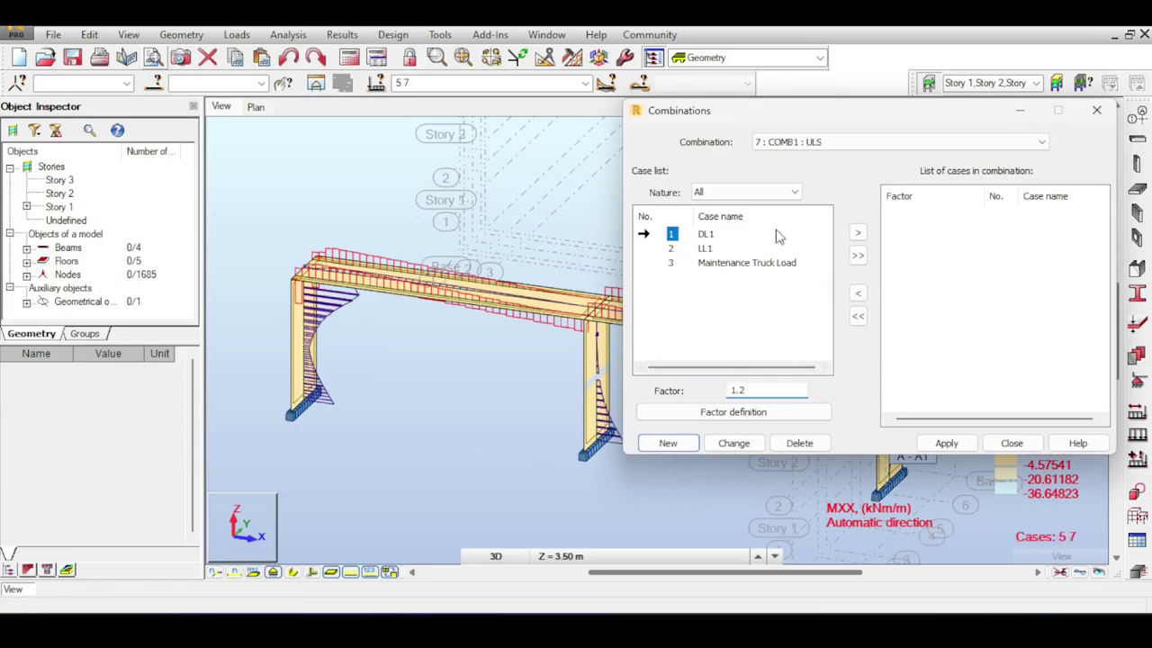
click(856, 234)
Add LL1 and Maintenance Truck Load to the combination with a factor of 1.6 each, apply it and recalculate the structure
click(725, 391)
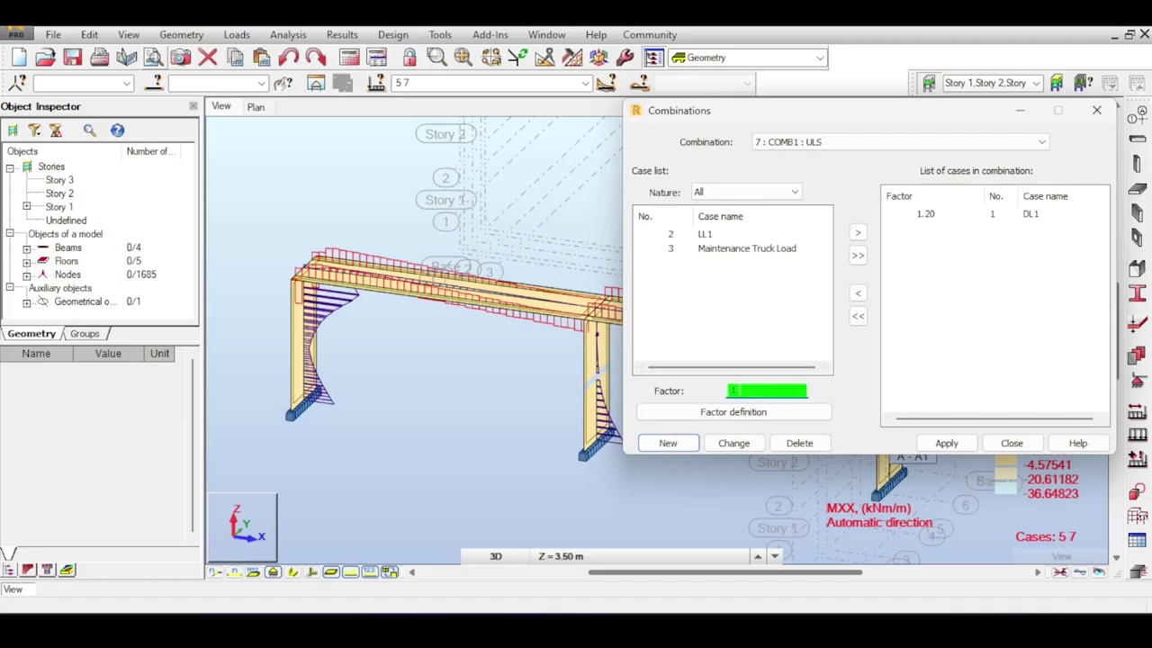
click(673, 234)
click(856, 233)
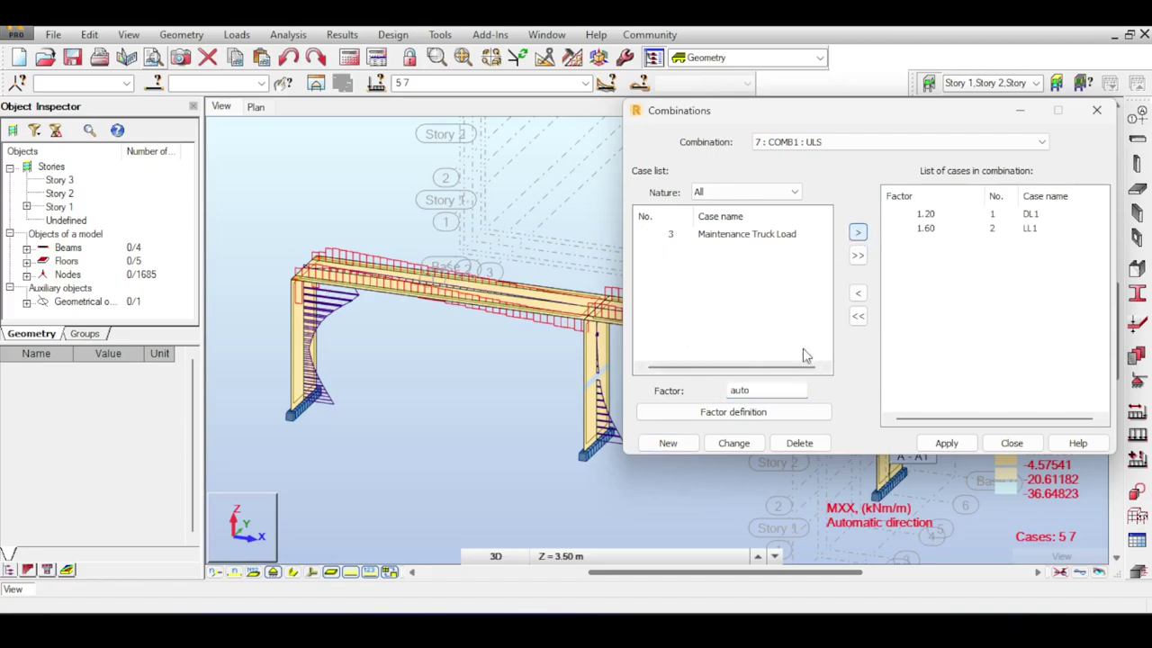
click(724, 390)
click(684, 235)
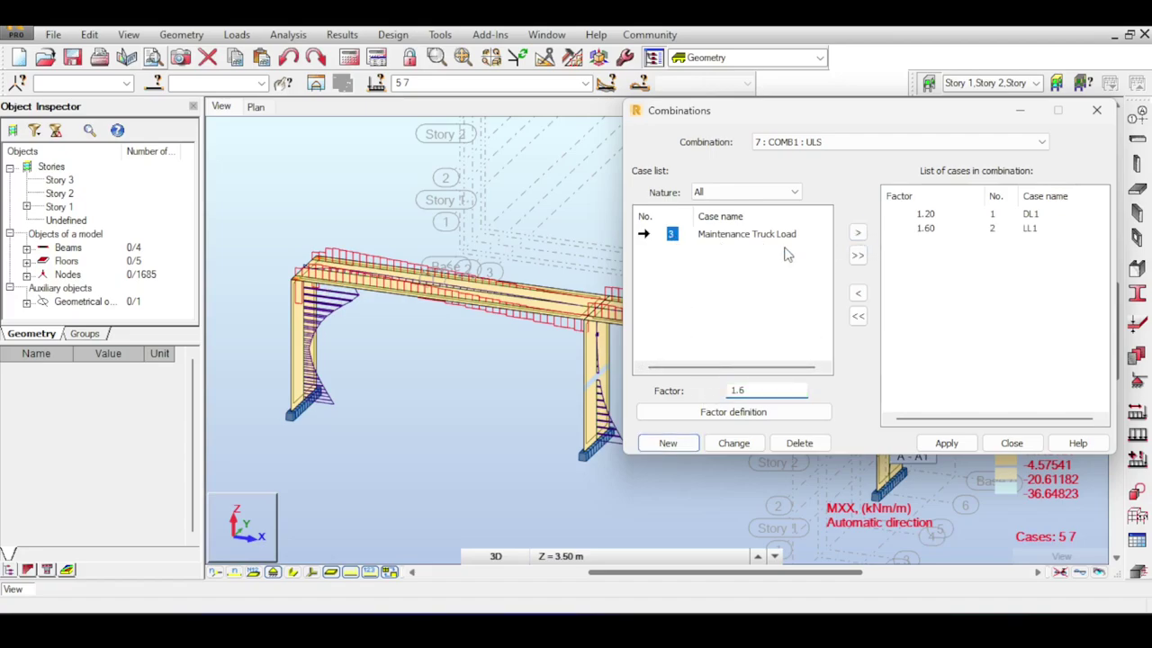
click(857, 235)
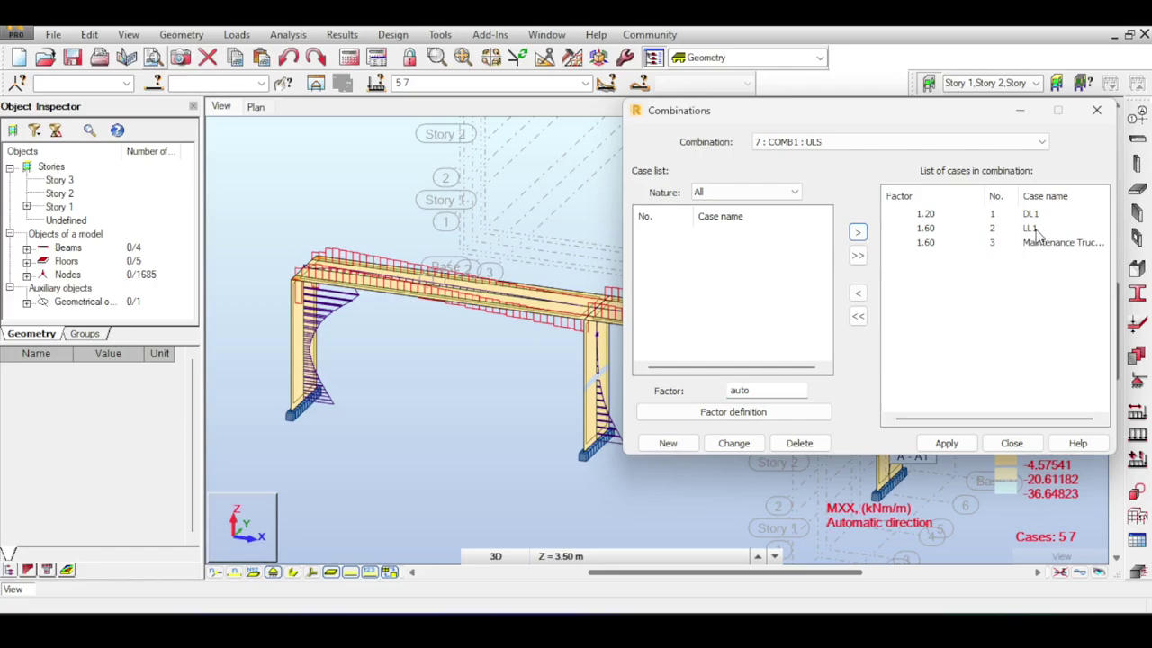
click(943, 445)
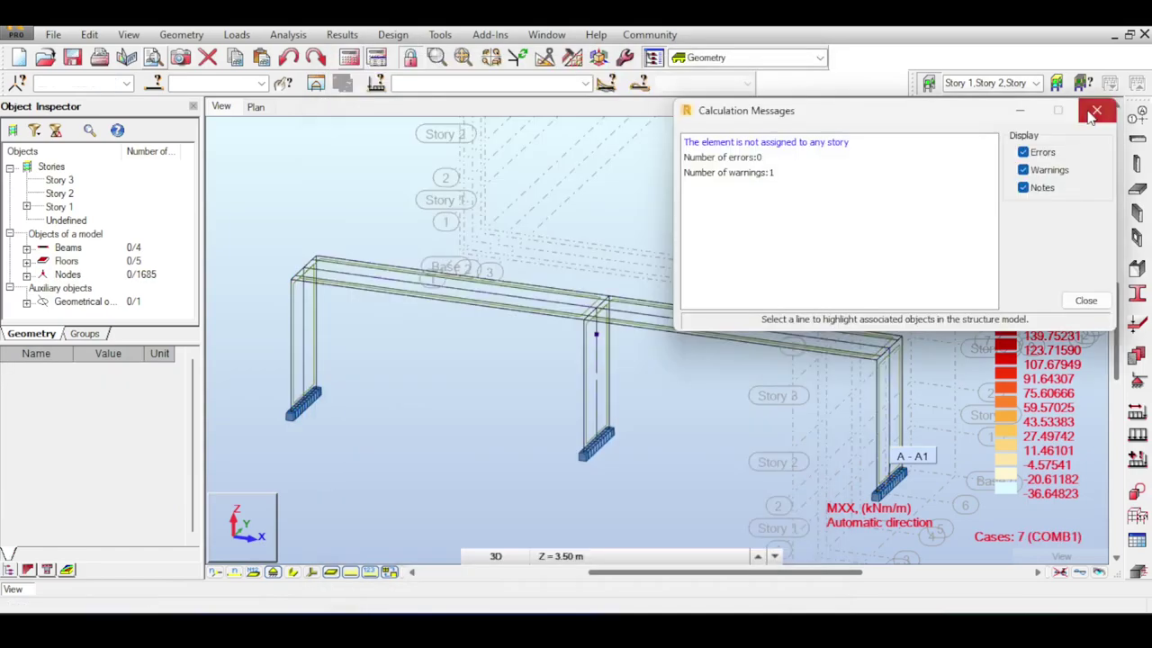
click(1092, 115)
Display the results of combination 8 COMB1 and check its components 15 and 20, returning to component 1
click(585, 83)
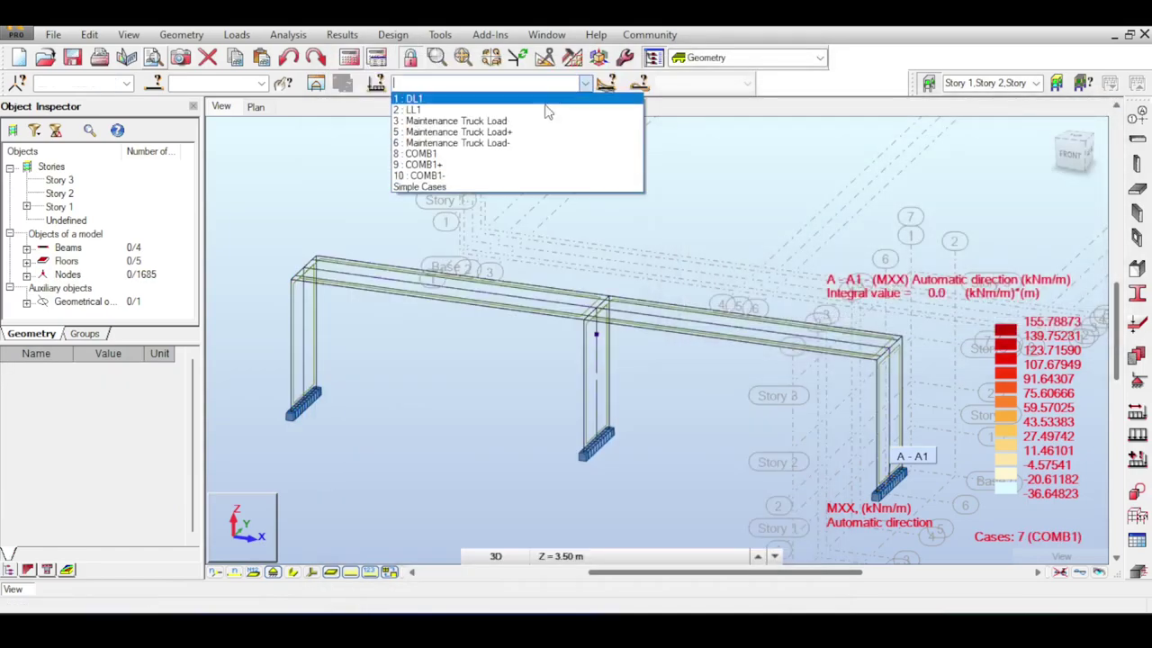
click(493, 154)
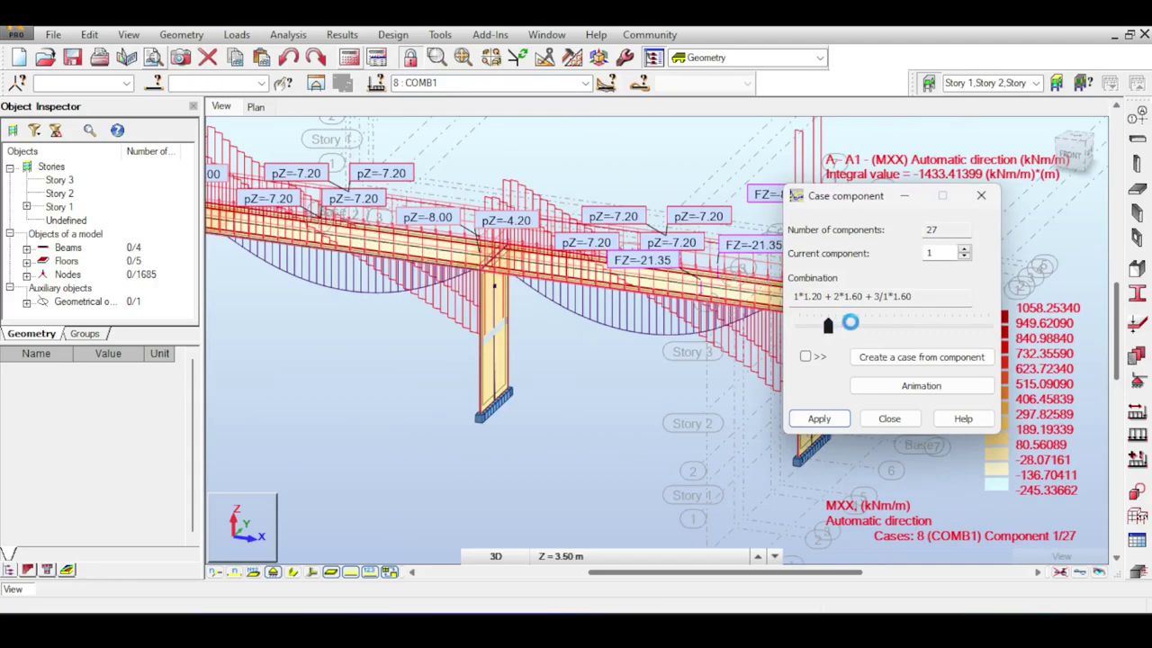
drag(828, 325, 873, 329)
click(878, 321)
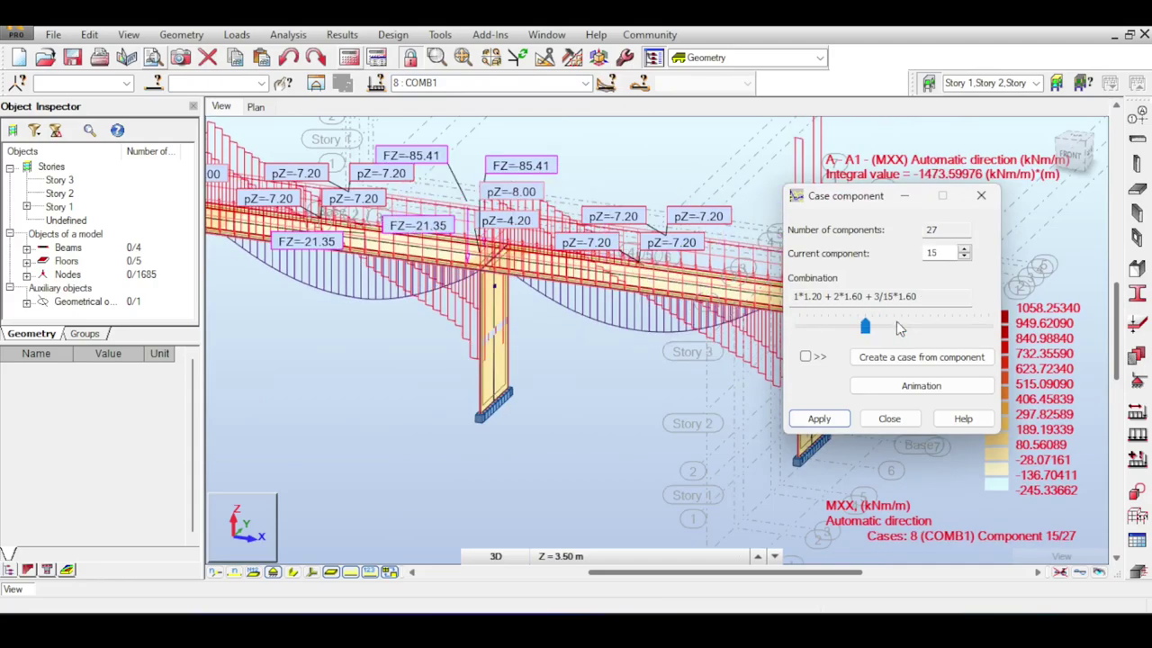
click(924, 324)
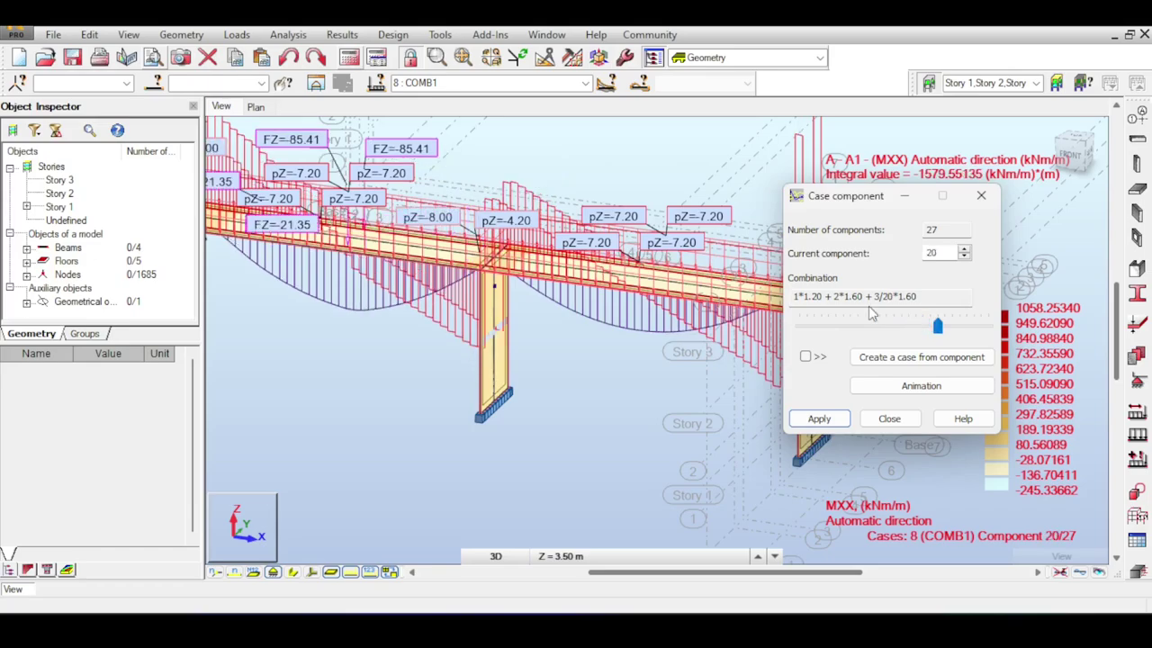
mouse_move(872, 302)
mouse_down()
mouse_move(914, 299)
mouse_move(853, 304)
mouse_up()
click(803, 325)
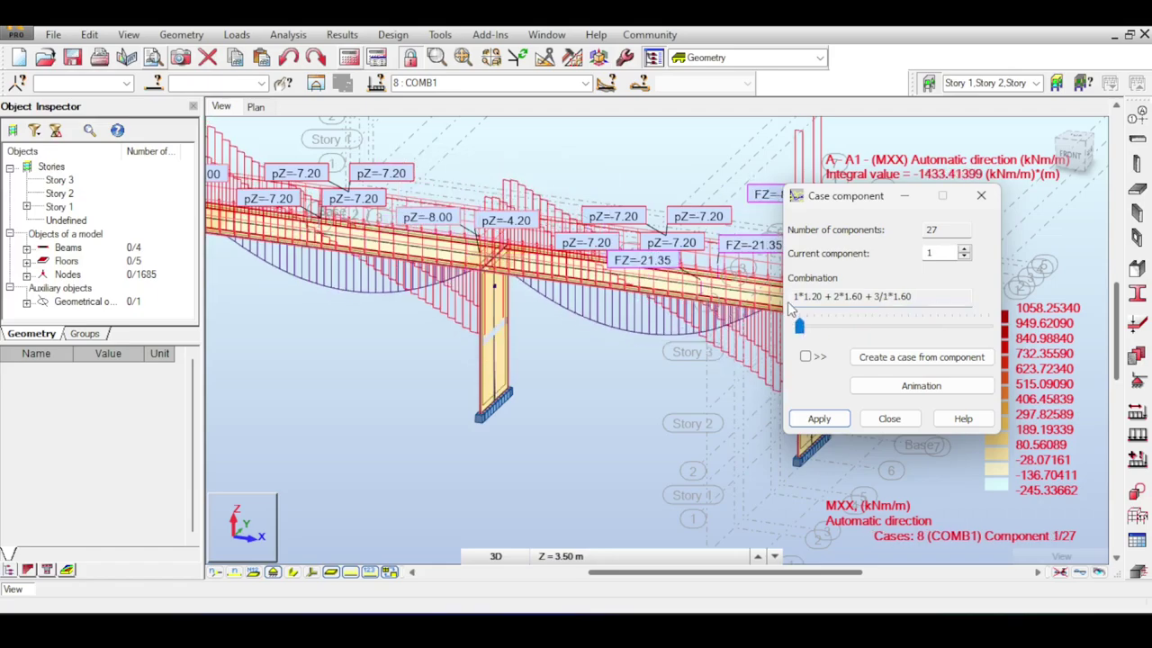
Examine the load factors in component 1's combination formula and move the truck to component 19
drag(795, 300, 817, 301)
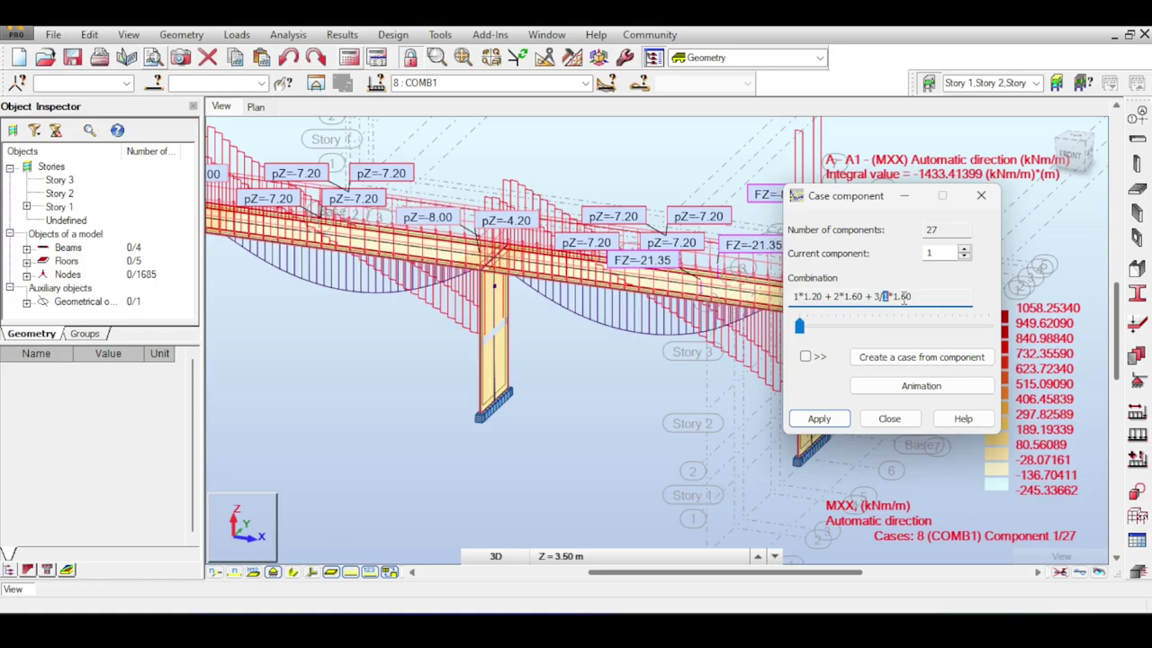
drag(801, 327, 923, 333)
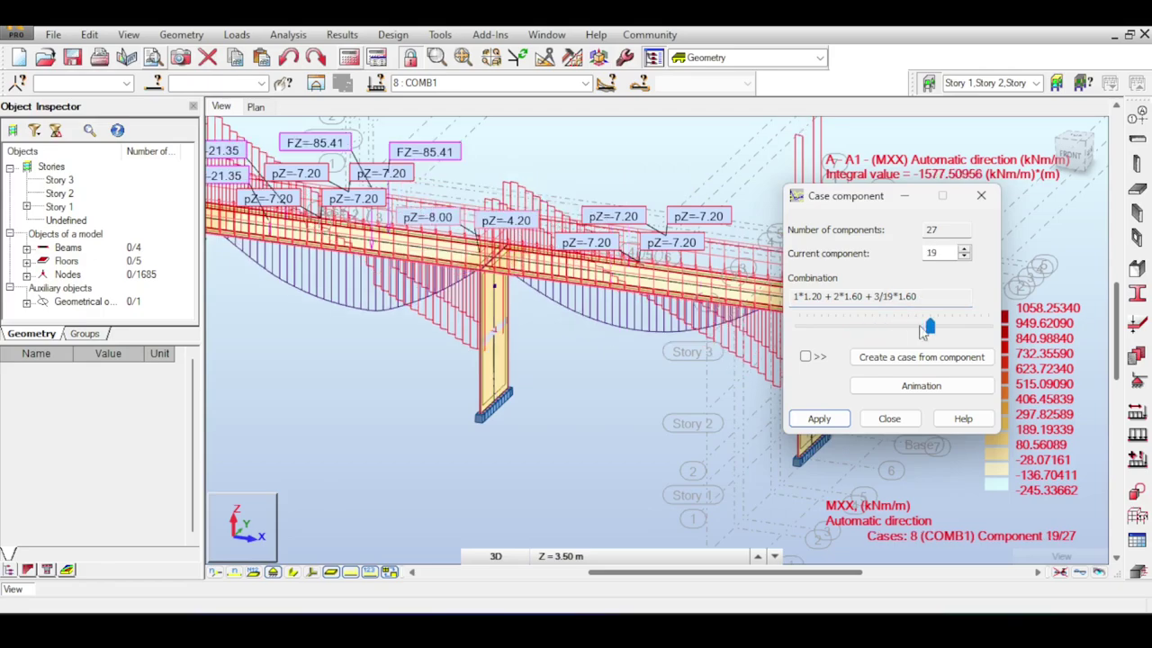
click(980, 196)
Display the results of case 9 COMB1+ and examine the member force diagrams along both spans
click(585, 82)
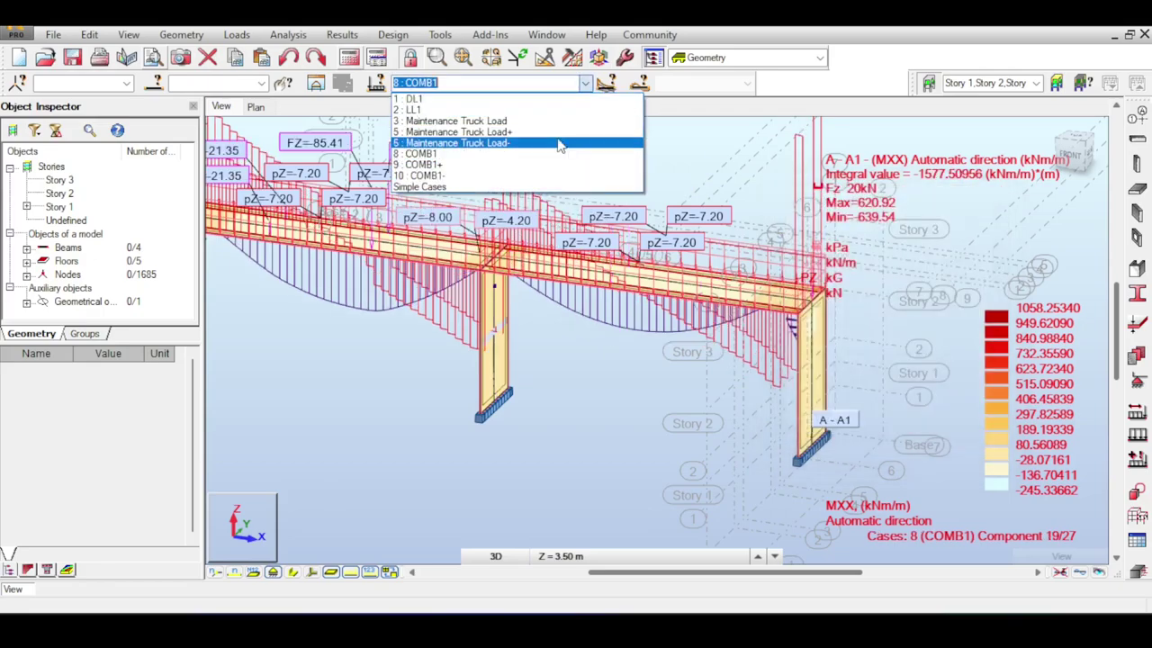
click(545, 166)
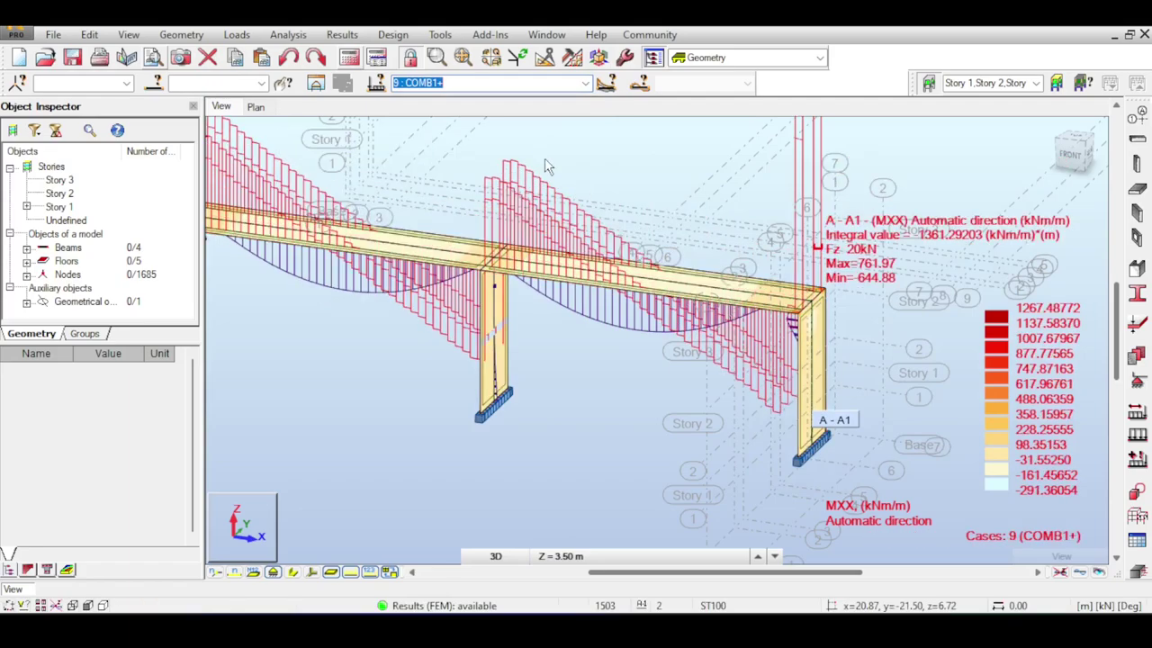
click(1070, 154)
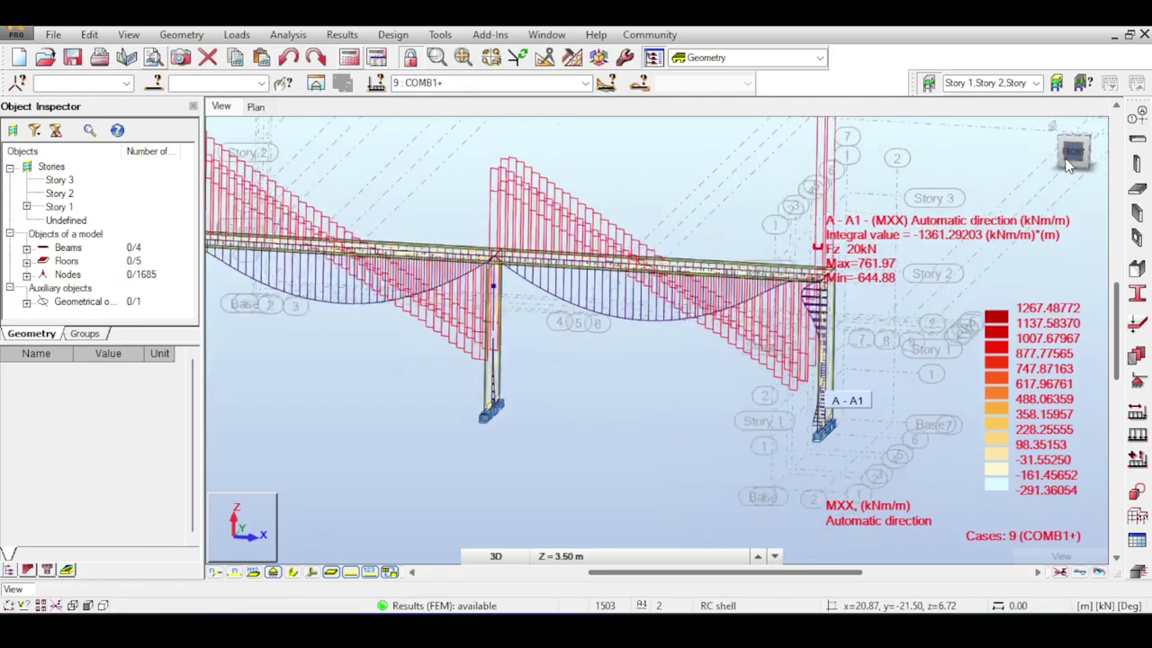
scroll(684, 256, down, 3)
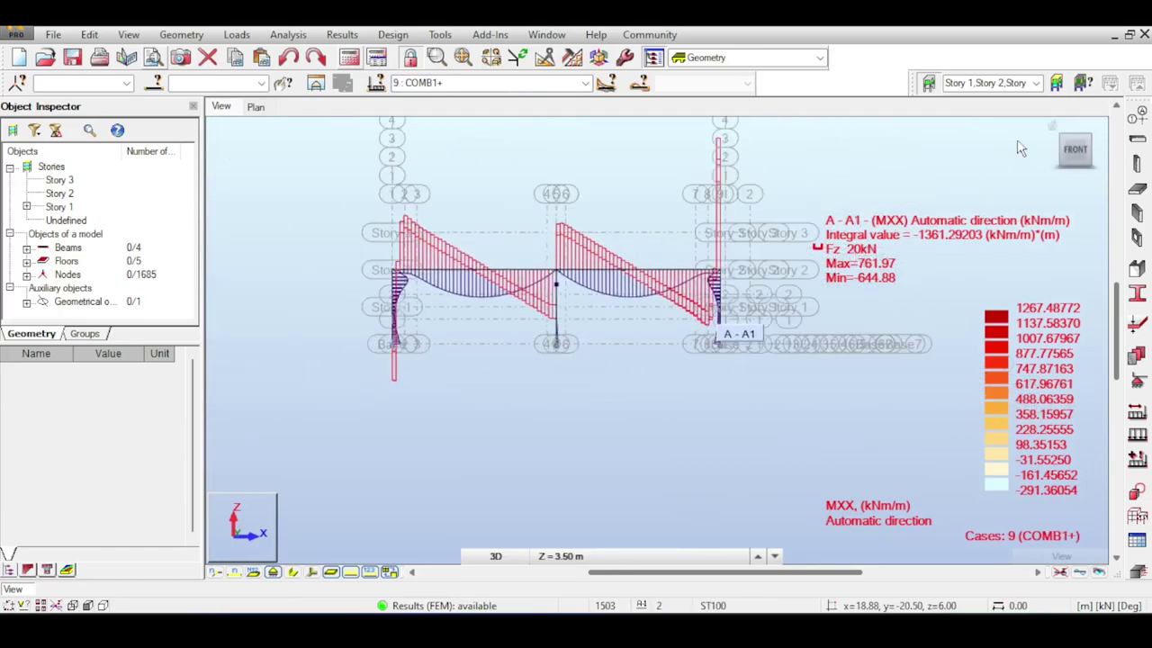
click(1053, 125)
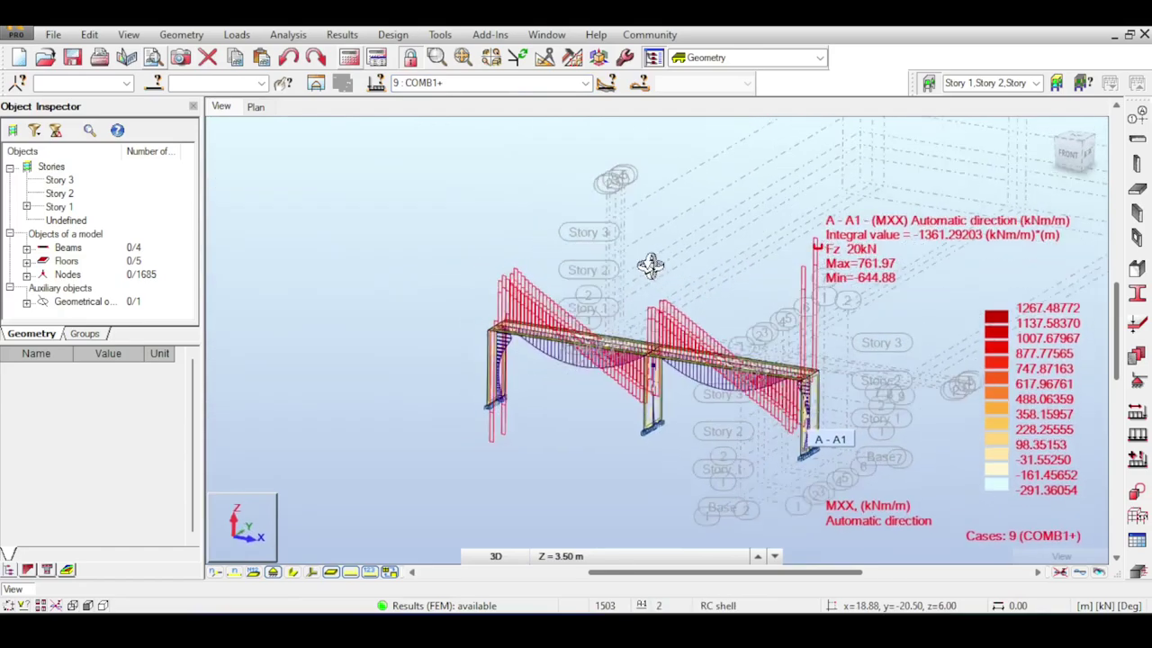
middle_drag(666, 244, 612, 203)
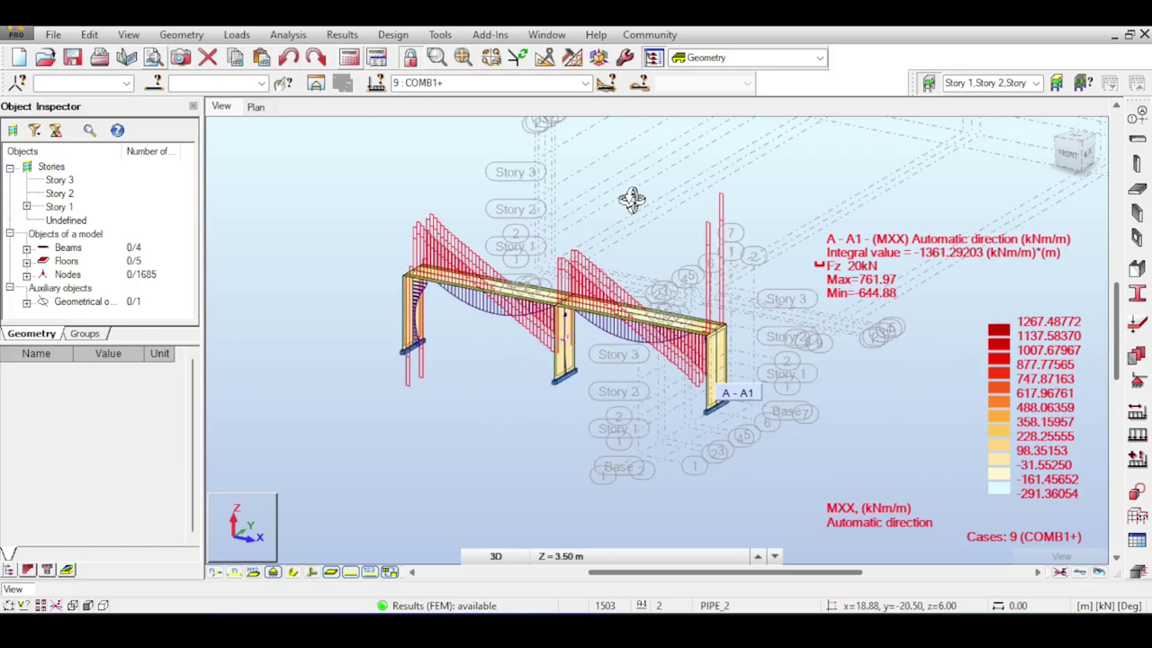
right_click(617, 360)
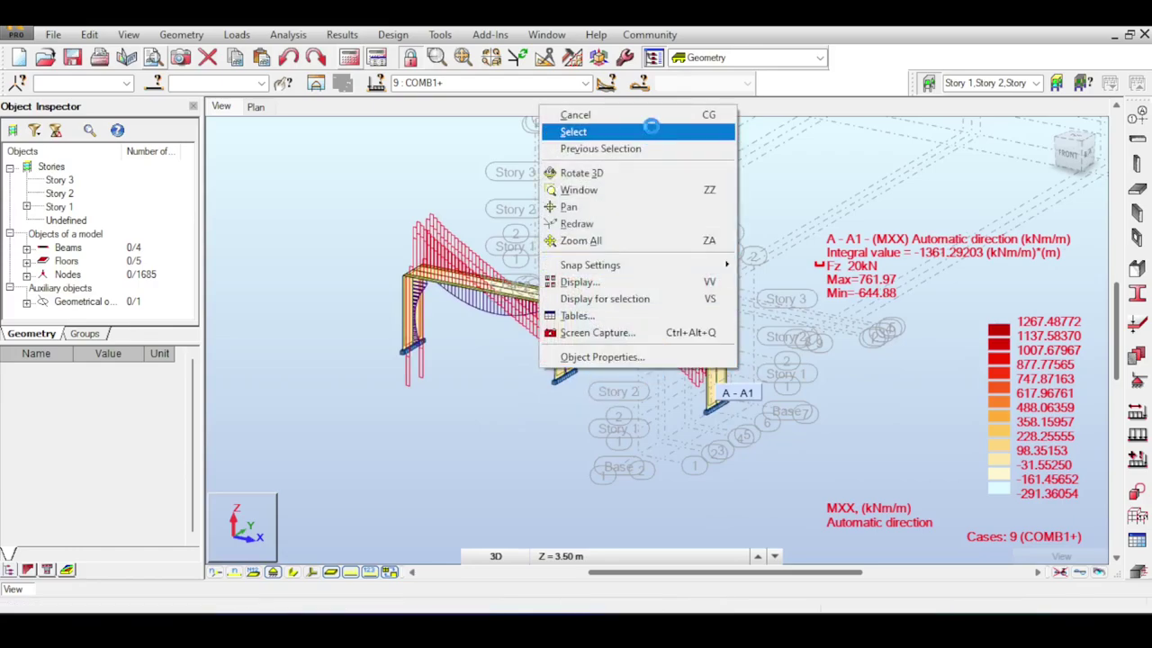
click(650, 128)
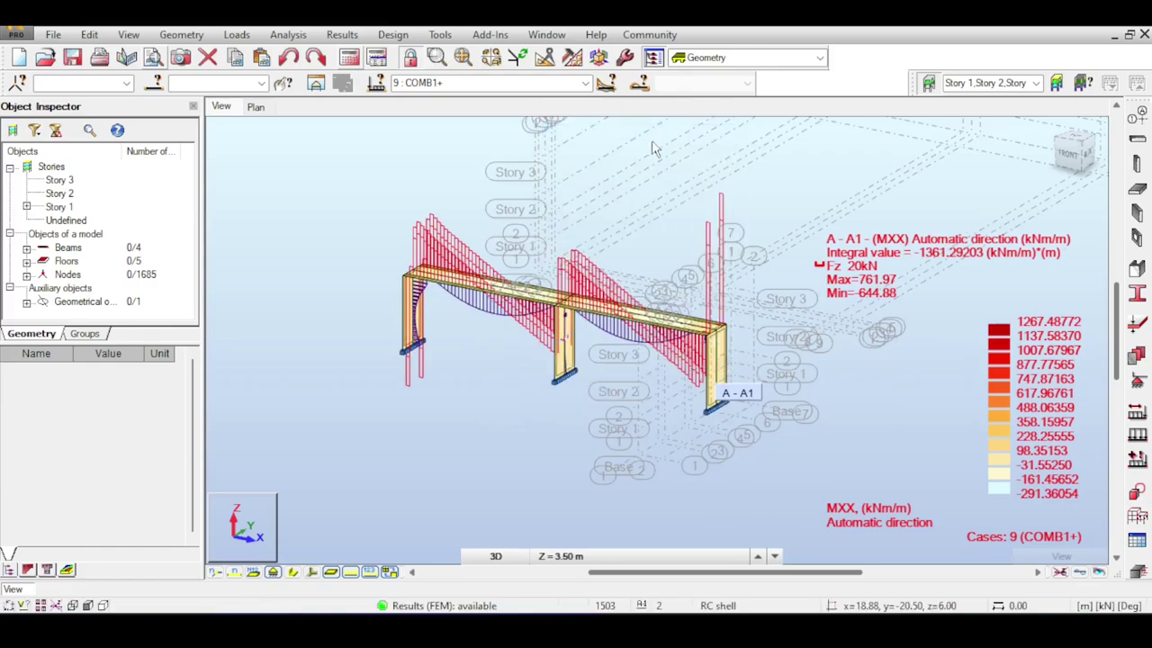
click(668, 335)
click(393, 34)
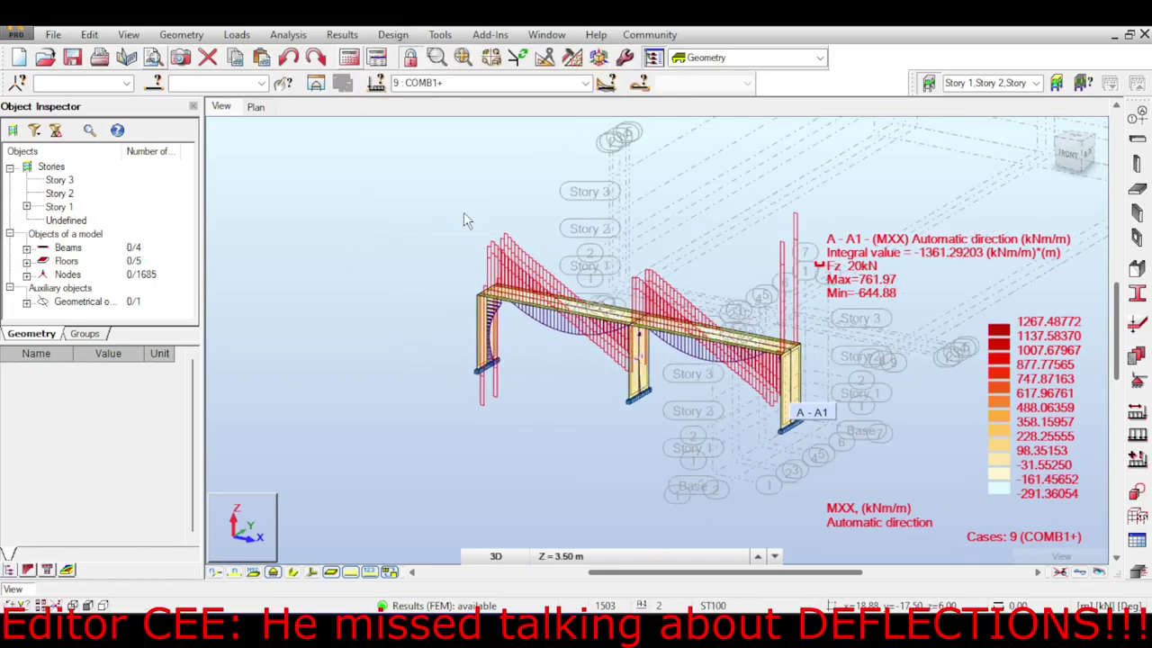
scroll(464, 212, down, 3)
middle_drag(512, 187, 490, 247)
scroll(529, 297, up, 2)
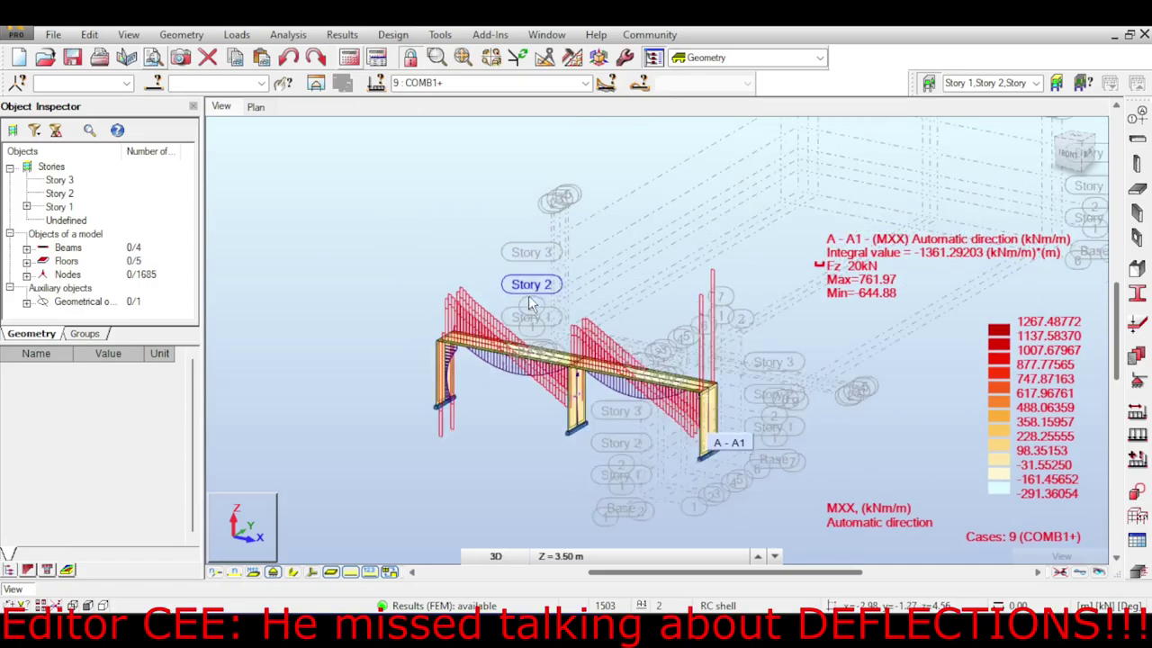
scroll(529, 297, up, 1)
middle_drag(697, 297, 726, 257)
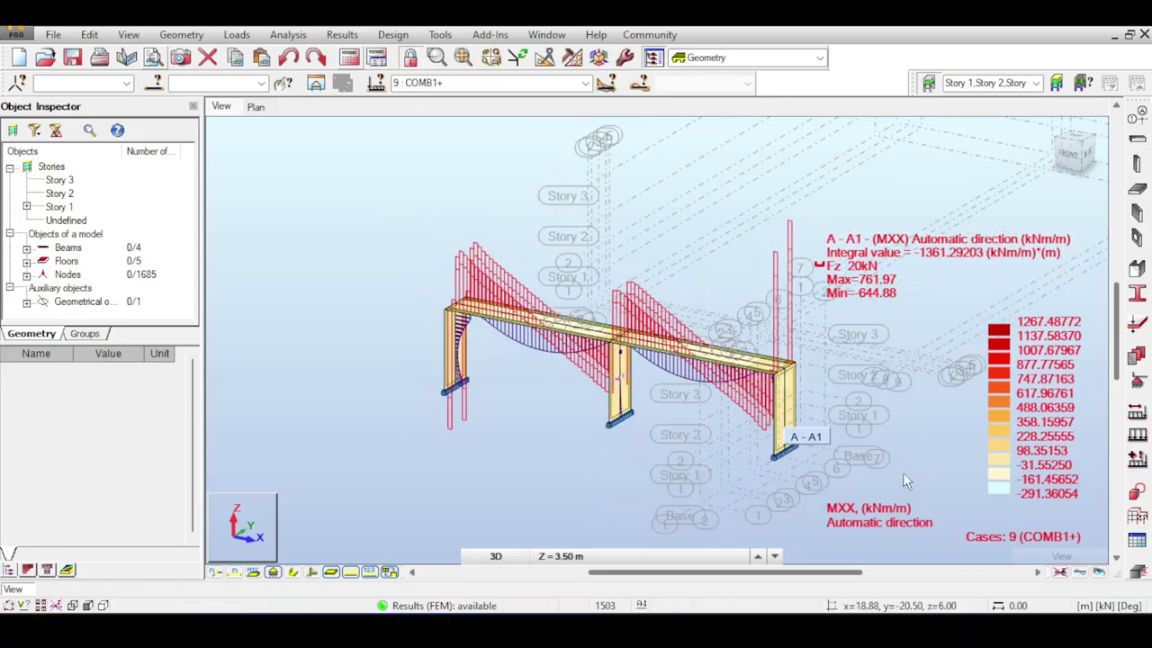
Switch the displayed results back to combination 8 COMB1 and examine the loads and diagrams for component 19
click(584, 82)
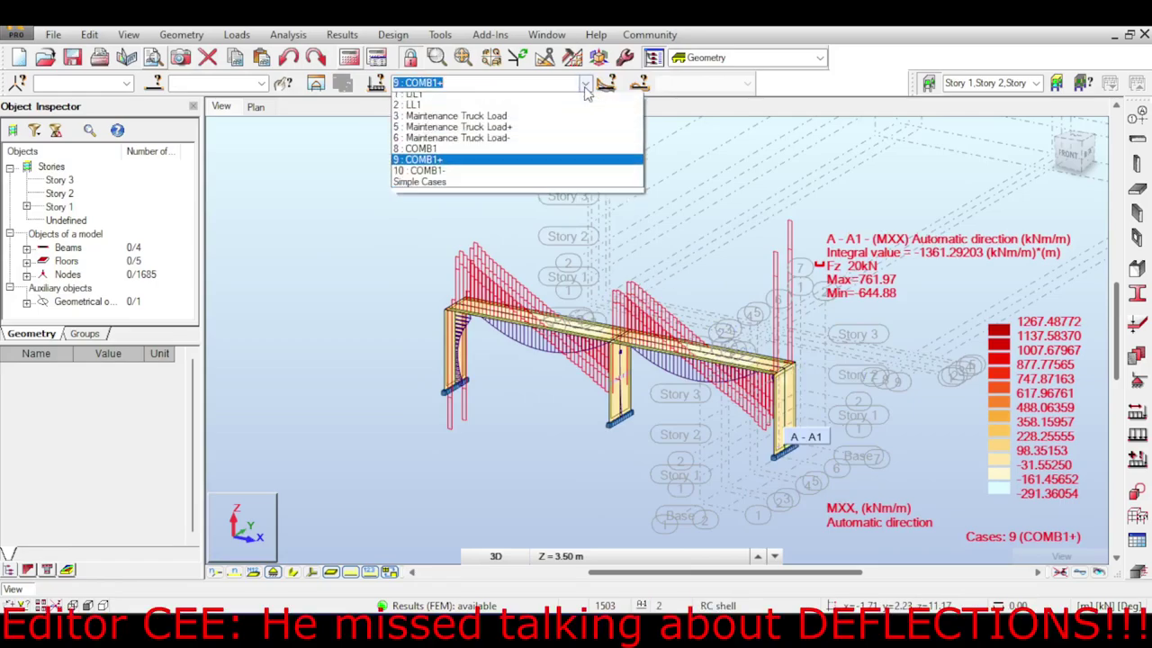
click(544, 149)
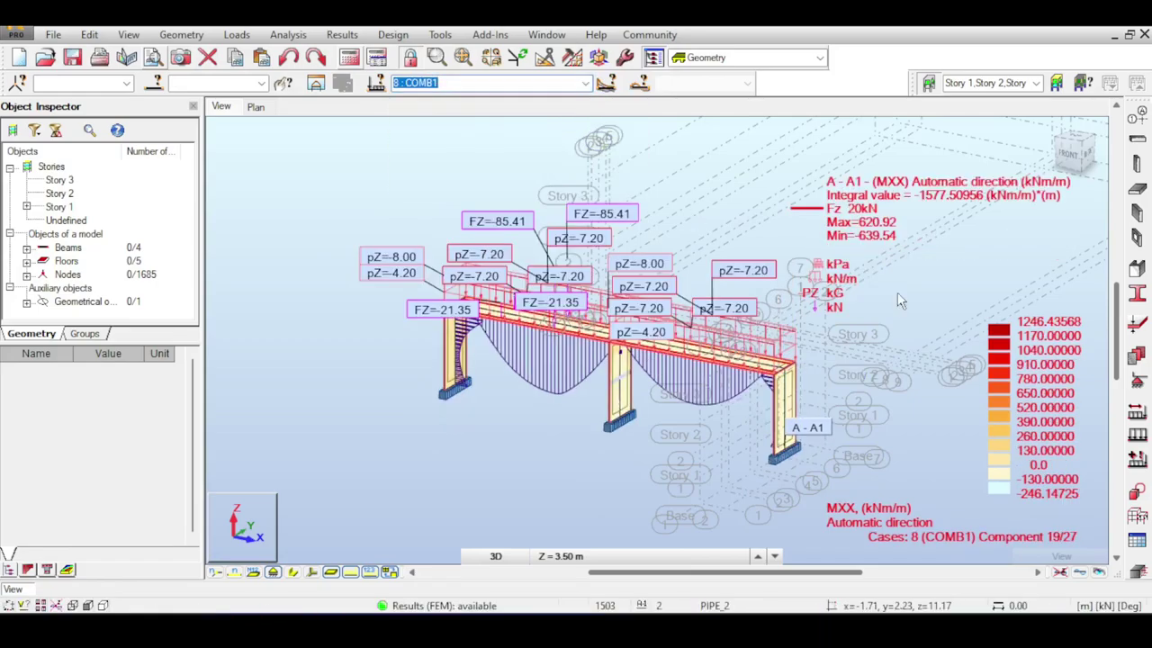
scroll(630, 288, up, 3)
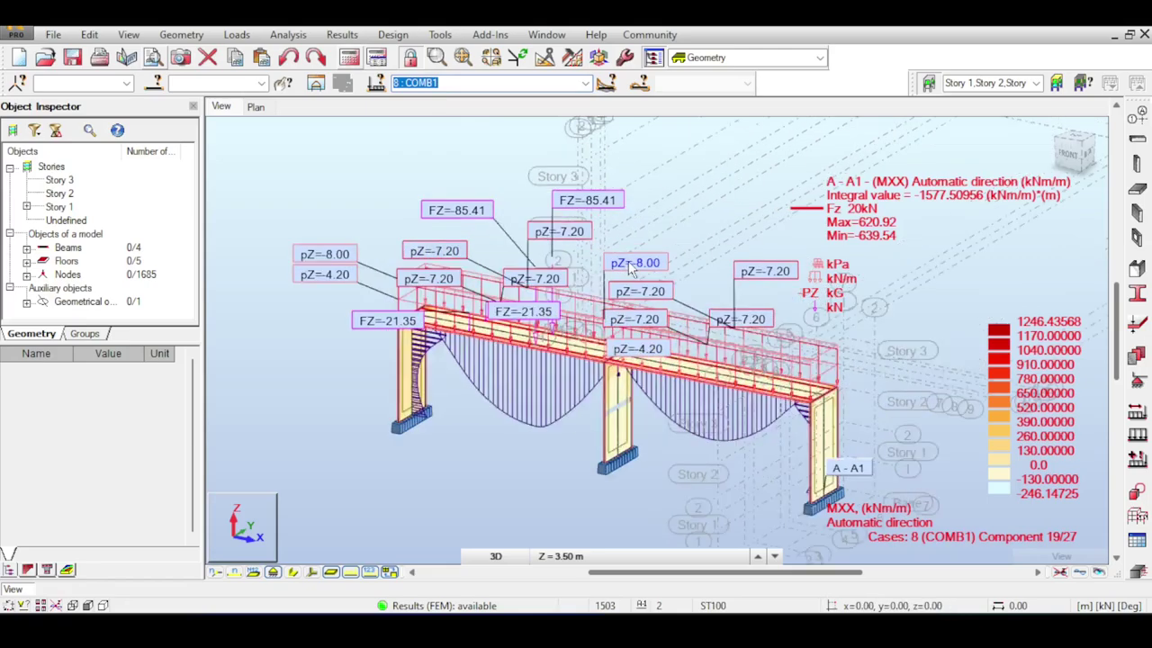
Hide the load value labels and examine the force and moment diagrams along both spans for component 19 of COMB1
click(370, 572)
scroll(623, 308, down, 3)
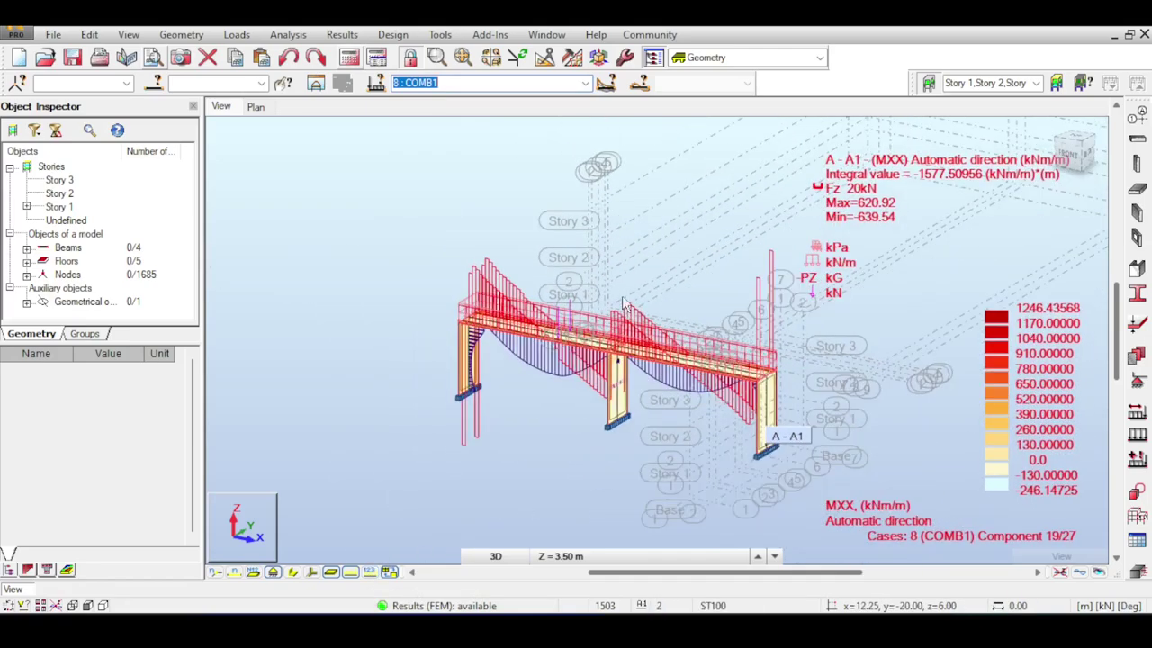
middle_drag(623, 190, 640, 211)
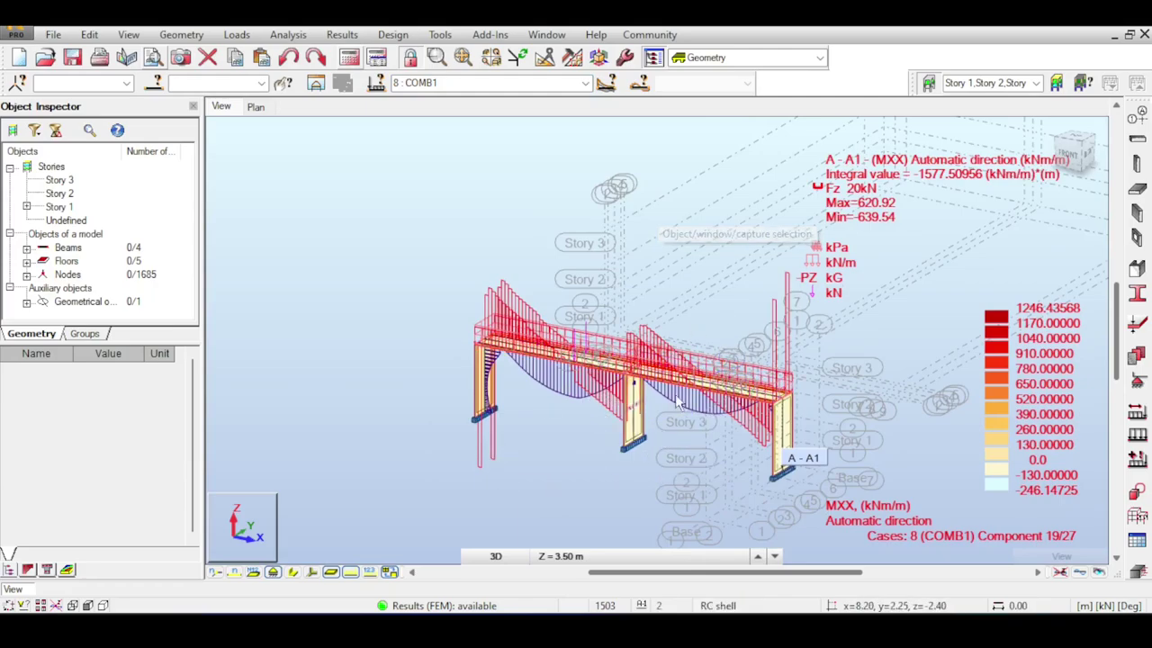
scroll(697, 385, up, 5)
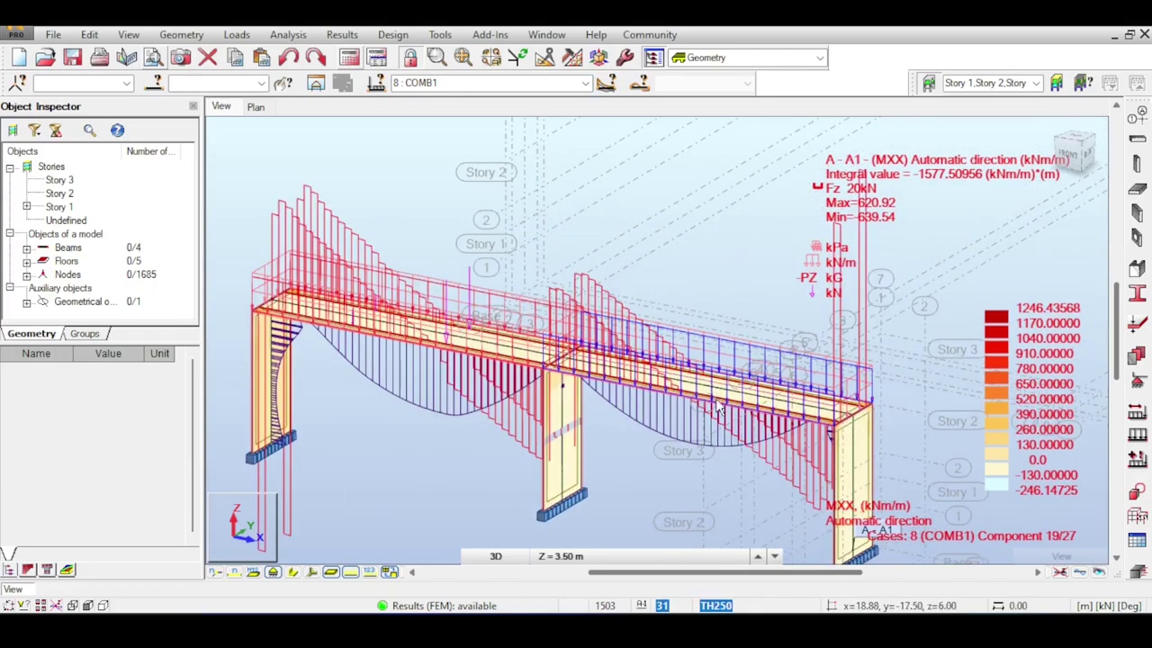
scroll(724, 407, up, 2)
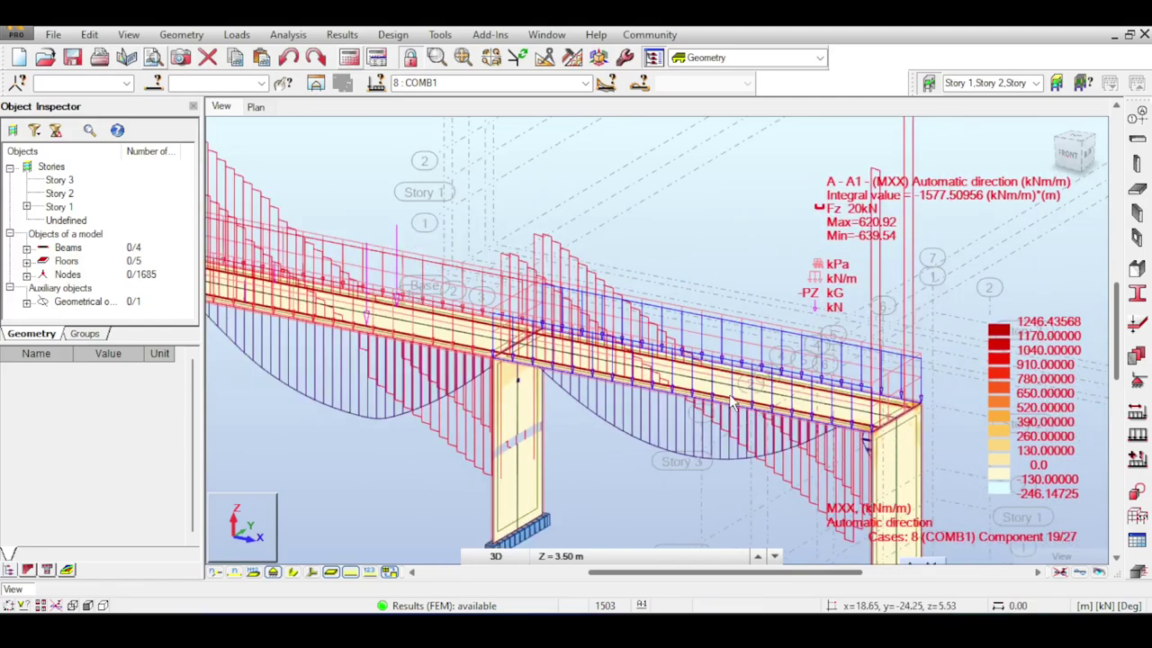
scroll(755, 432, down, 5)
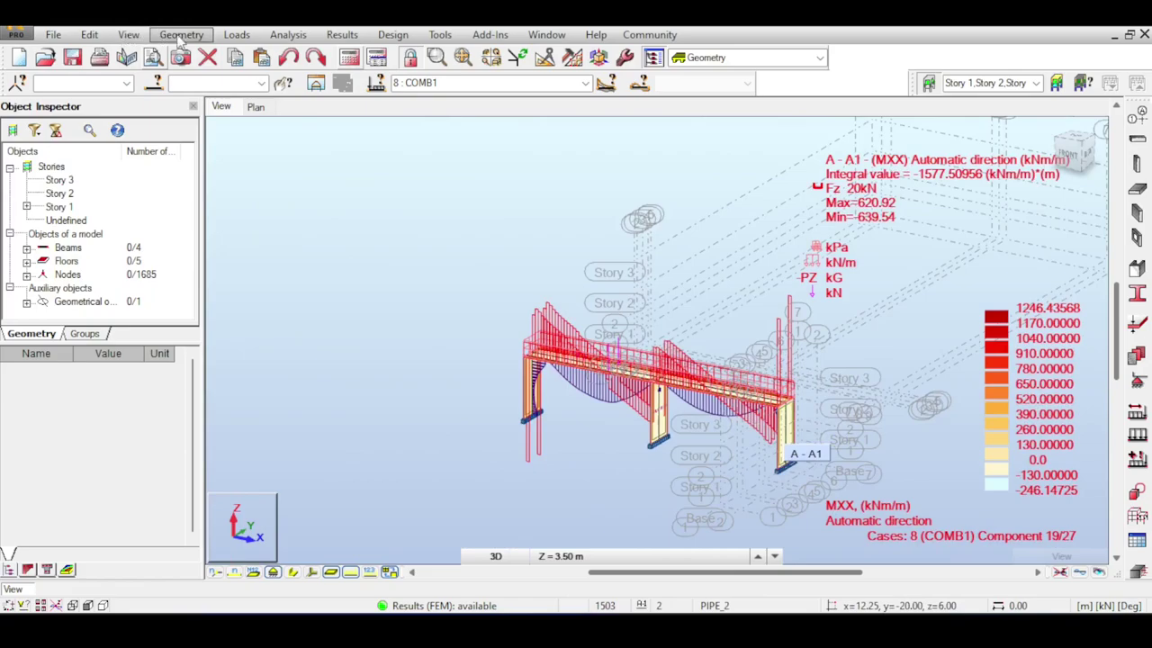
middle_drag(617, 307, 588, 277)
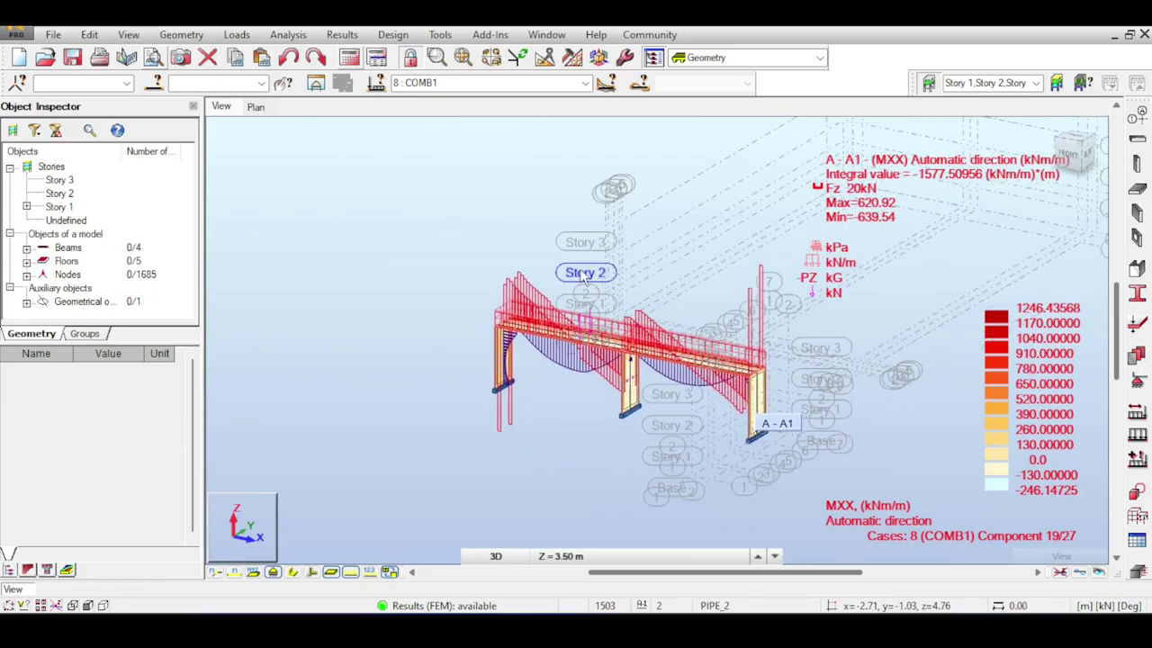
middle_drag(555, 271, 545, 273)
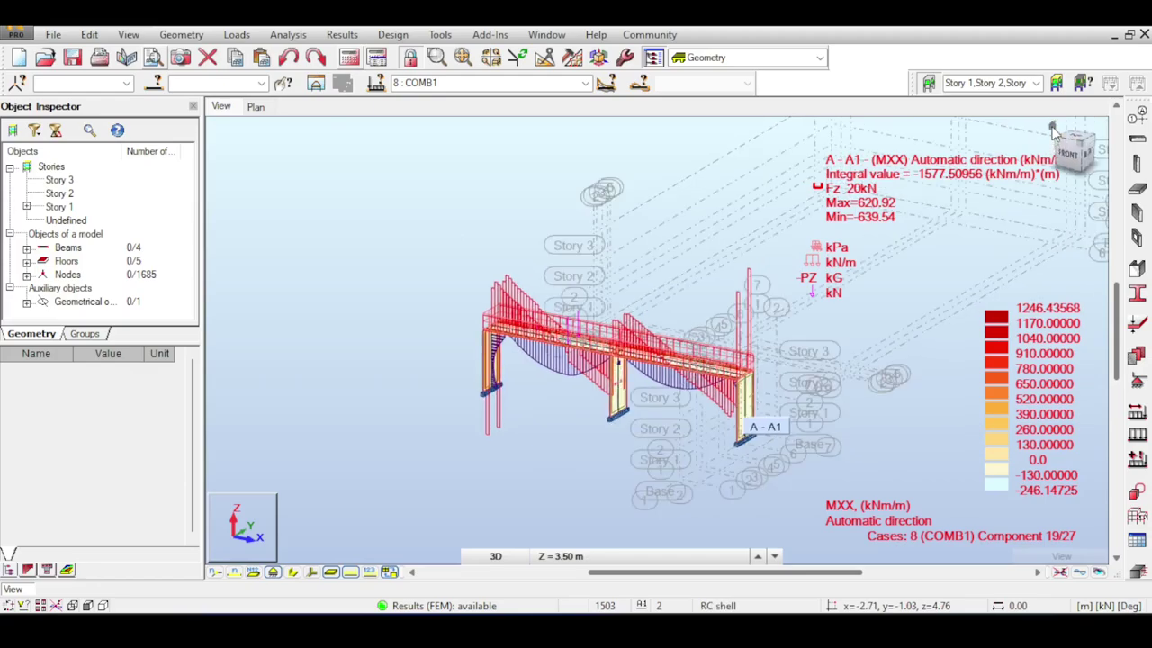
click(1052, 128)
scroll(733, 271, up, 2)
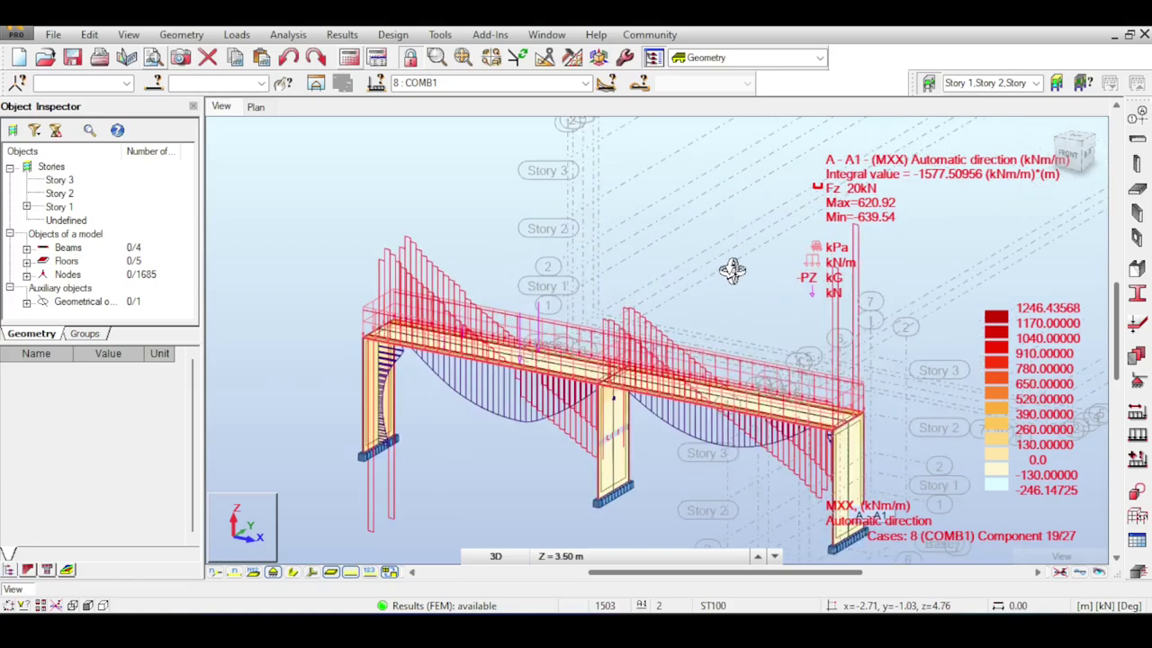
mouse_move(745, 239)
shift+middle_down()
mouse_move(738, 234)
mouse_move(771, 234)
mouse_move(739, 244)
shift+middle_up()
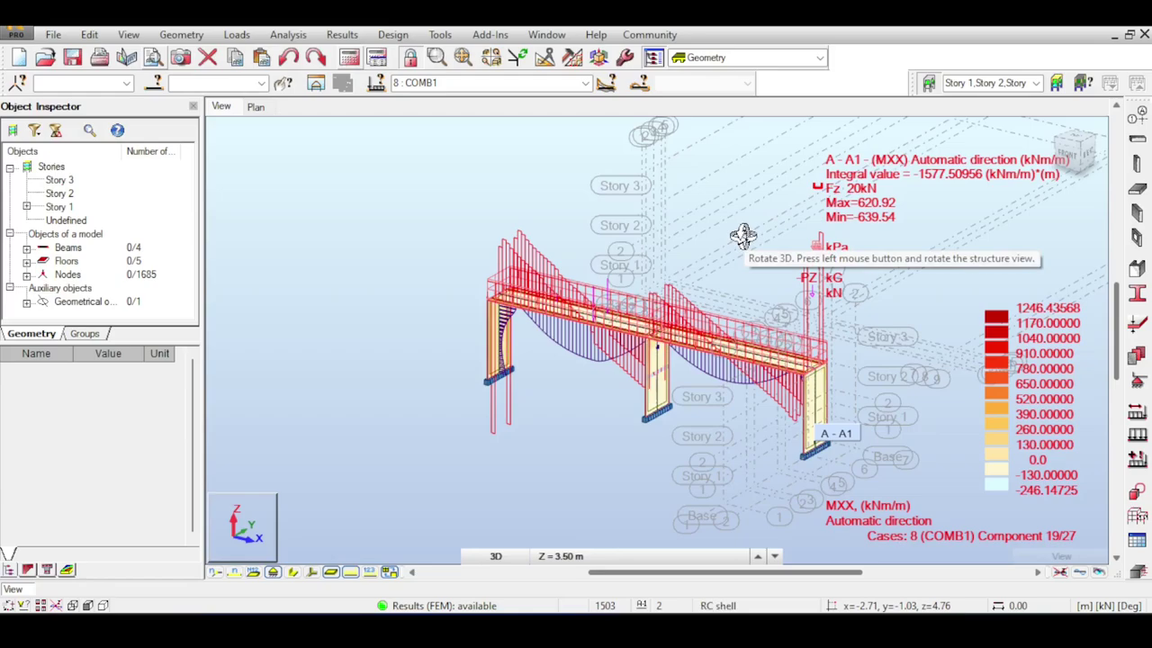
drag(743, 236, 700, 243)
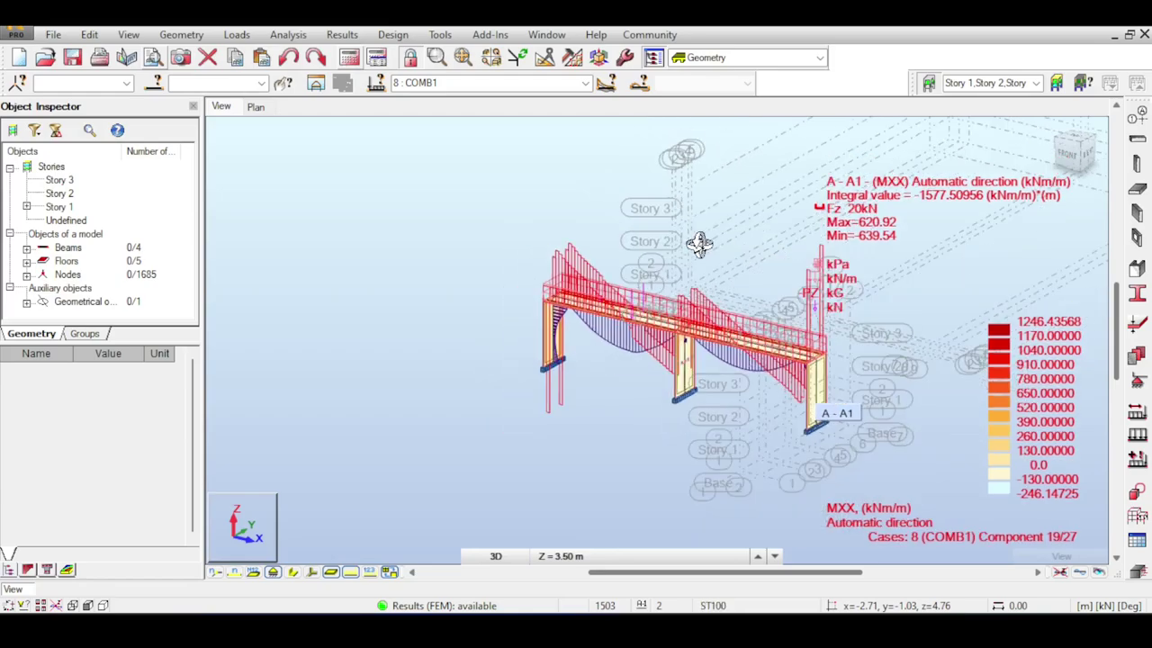